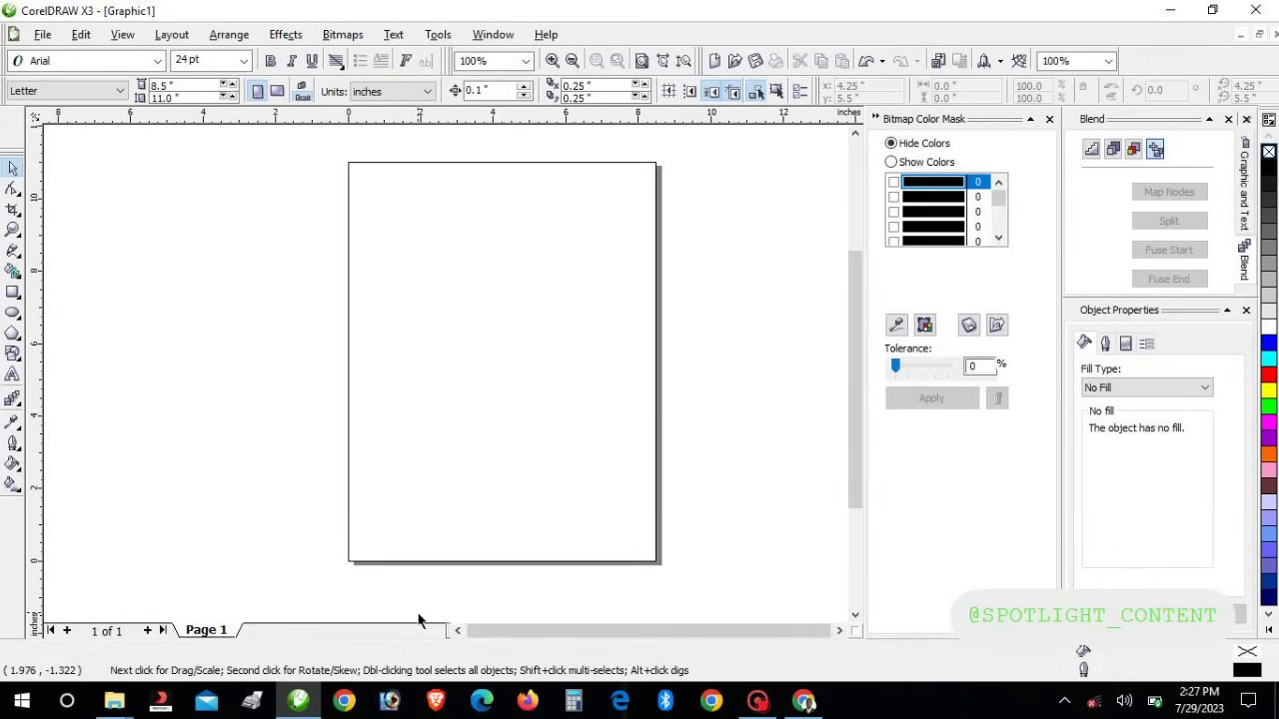
Preview the Pictures and Downloads File Explorer windows from the taskbar
mouse_move(137, 702)
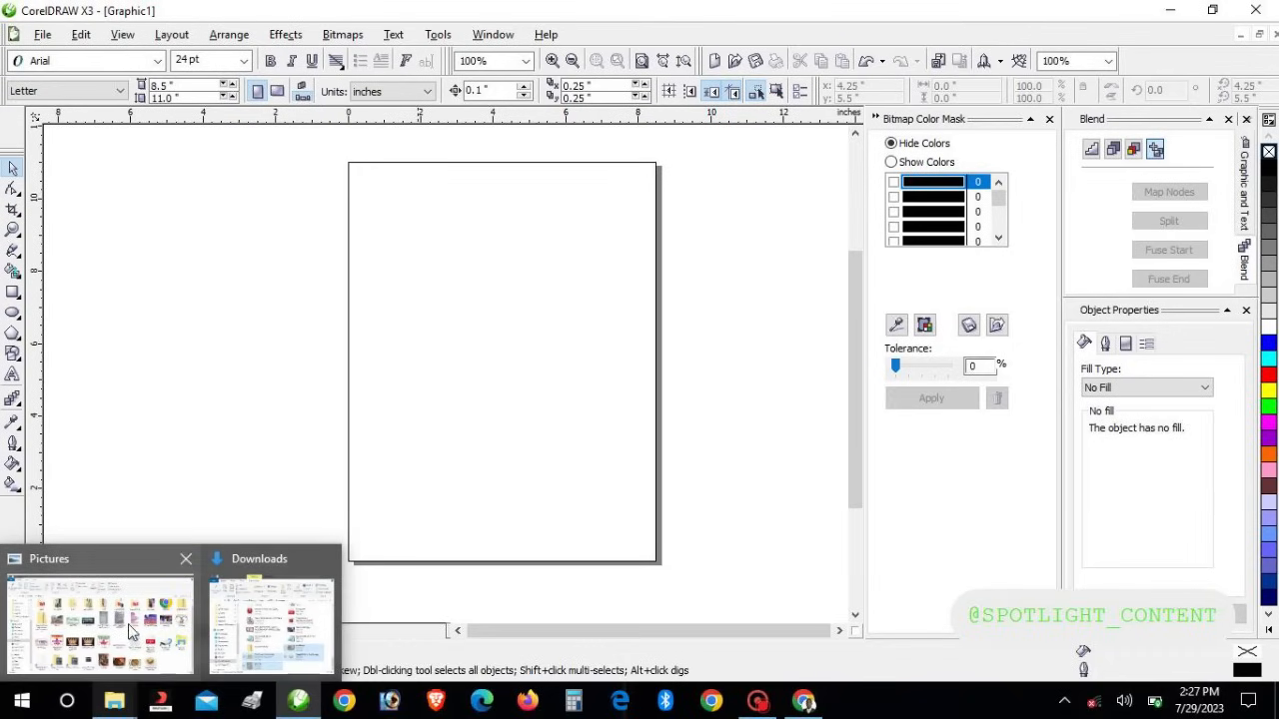
mouse_move(129, 629)
mouse_move(285, 617)
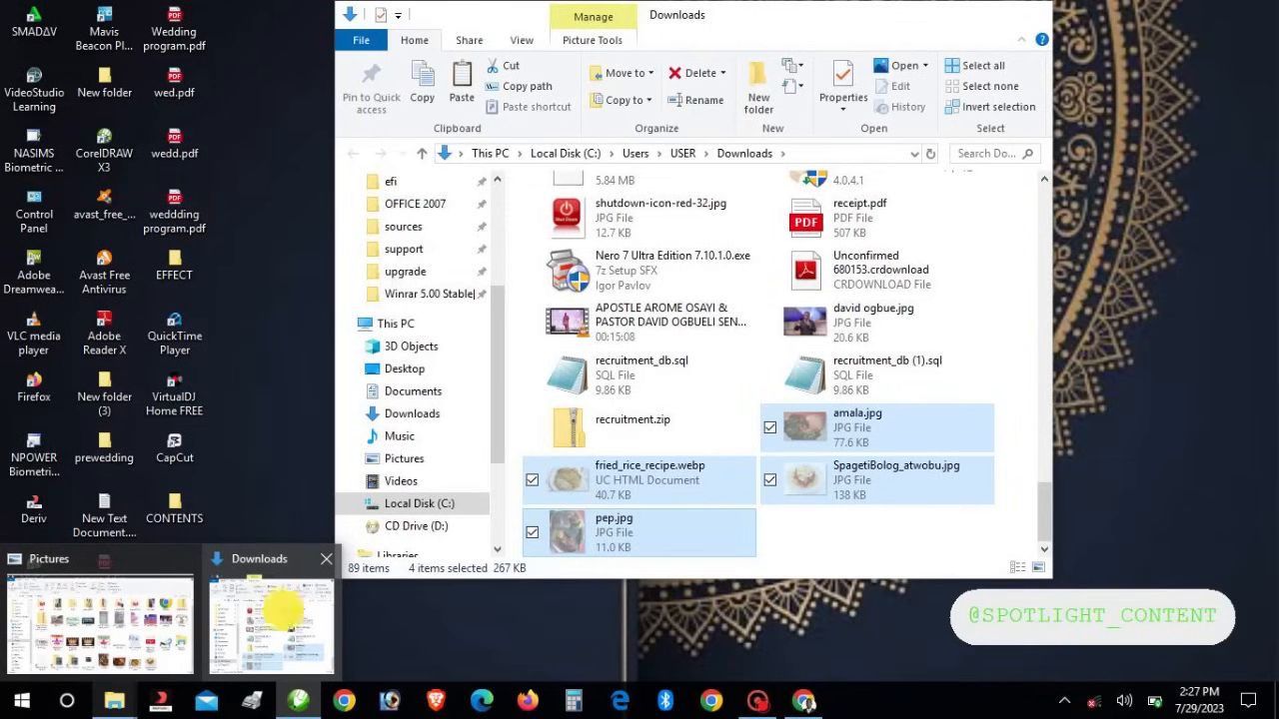
Bring the Downloads window forward and switch it to the Pictures folder
left_click(285, 618)
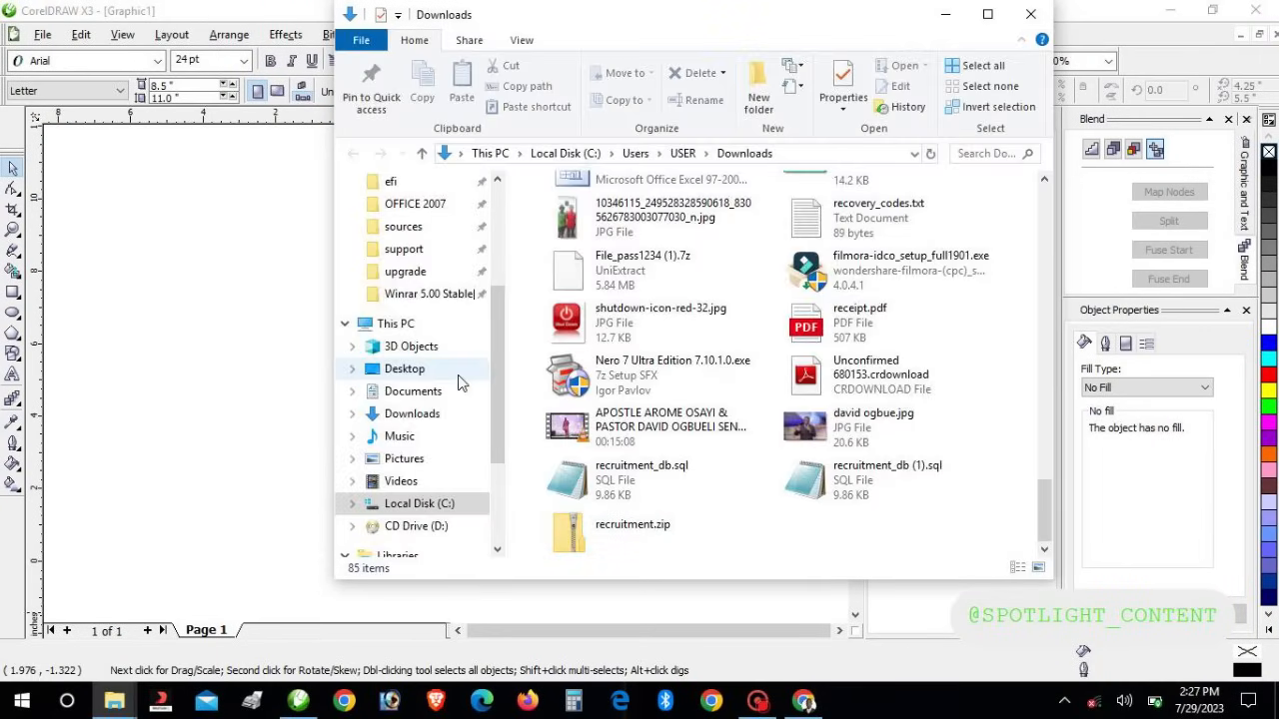
left_click(405, 458)
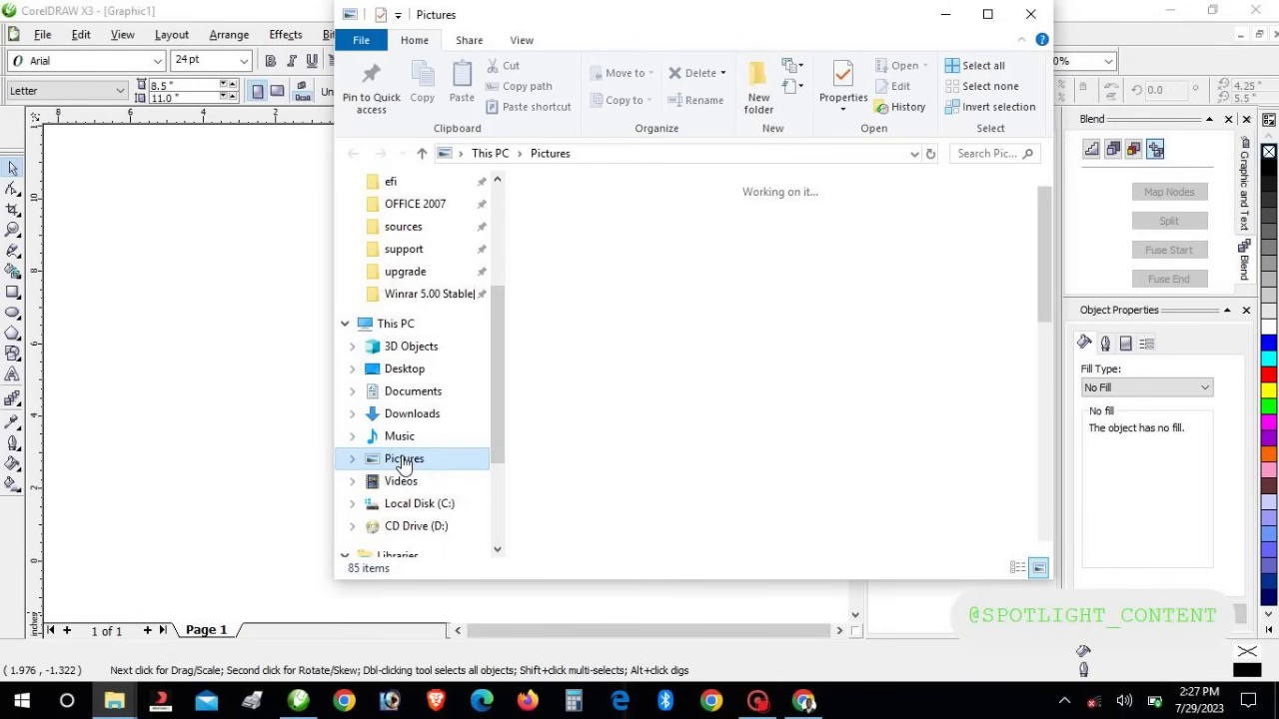
left_click_drag(1042, 251, 1059, 323)
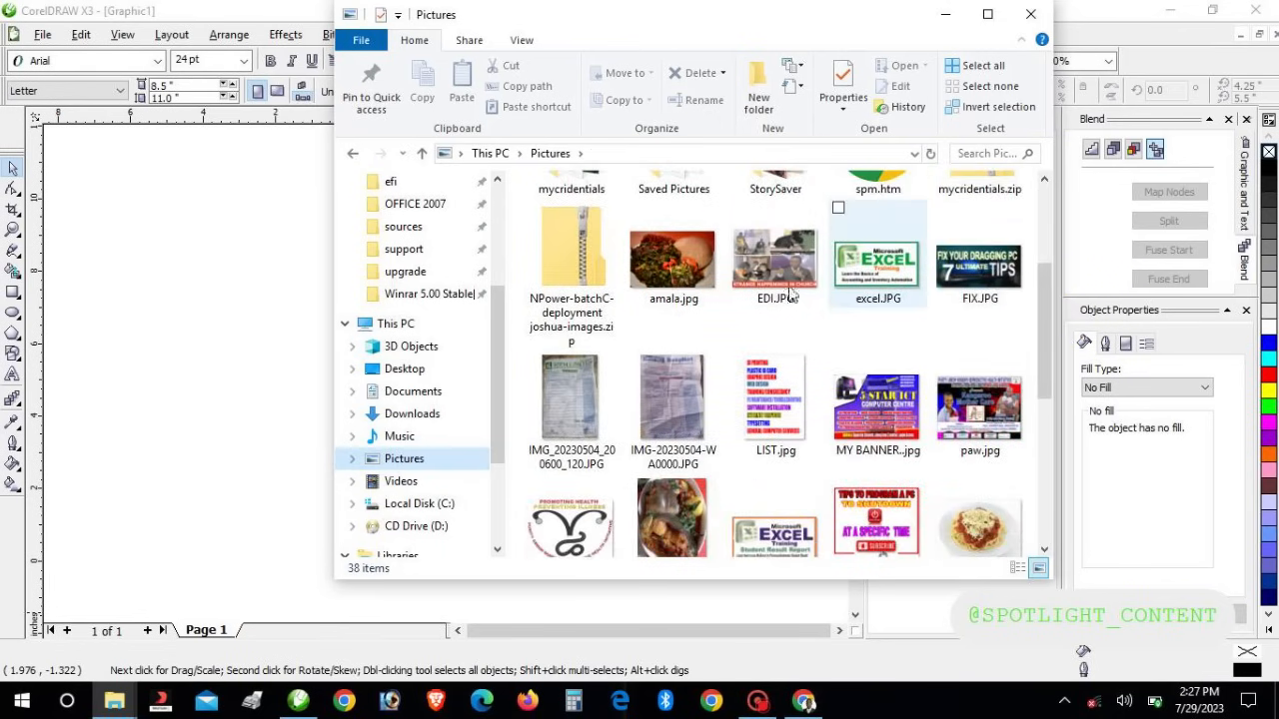
Select amala.jpg, SpagetiBolog_atwobu.jpg, pep.jpg and fried_rice_recipe.webp in Pictures
left_click(631, 294)
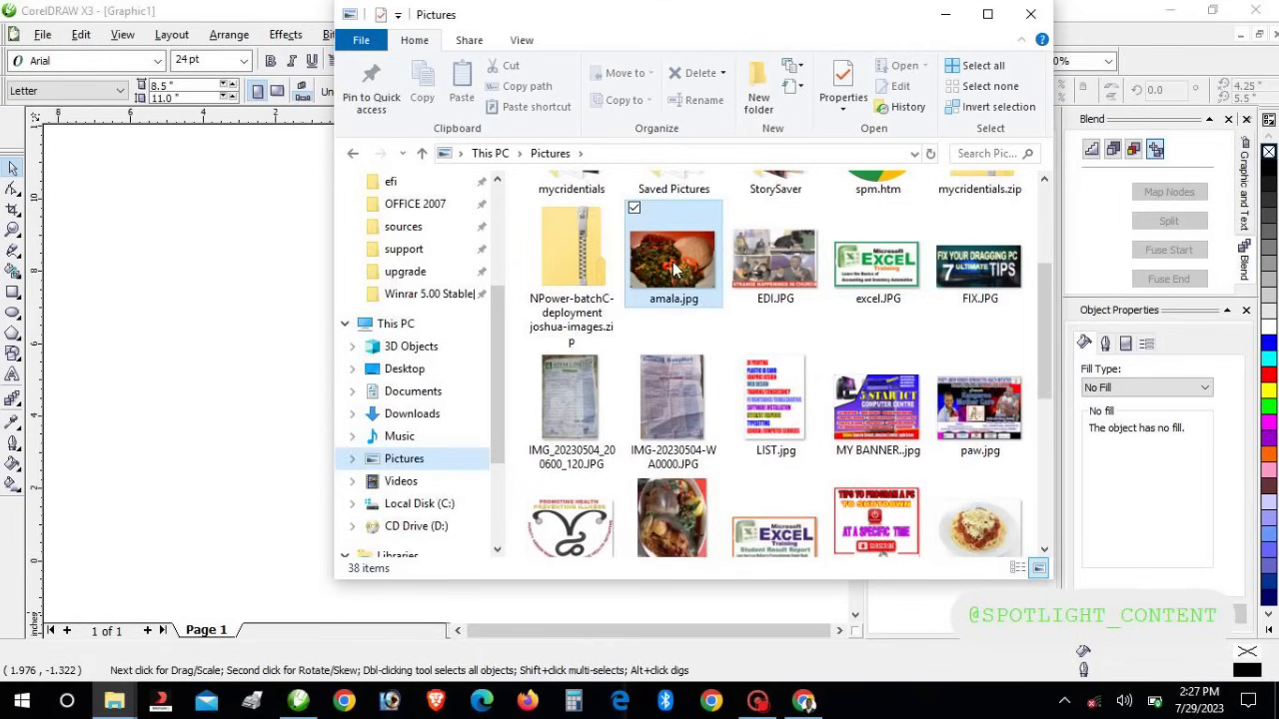
left_click(1004, 545, "ctrl")
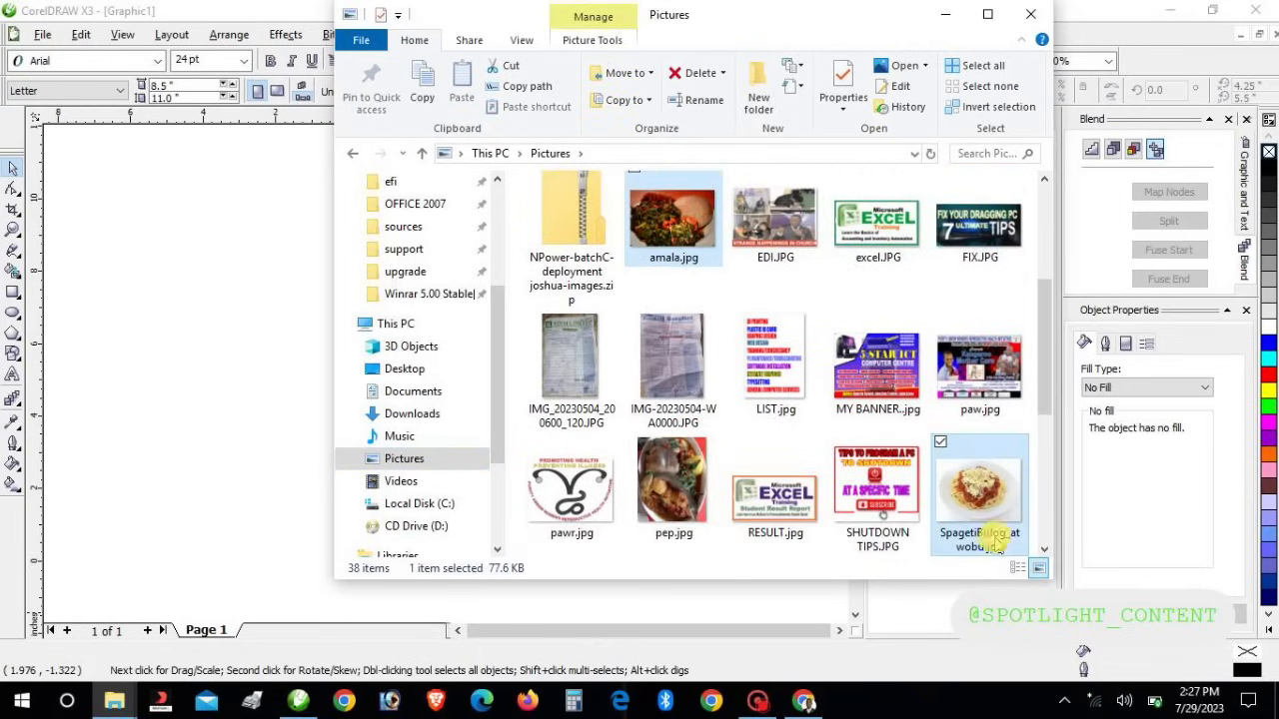
left_click(672, 487, "ctrl")
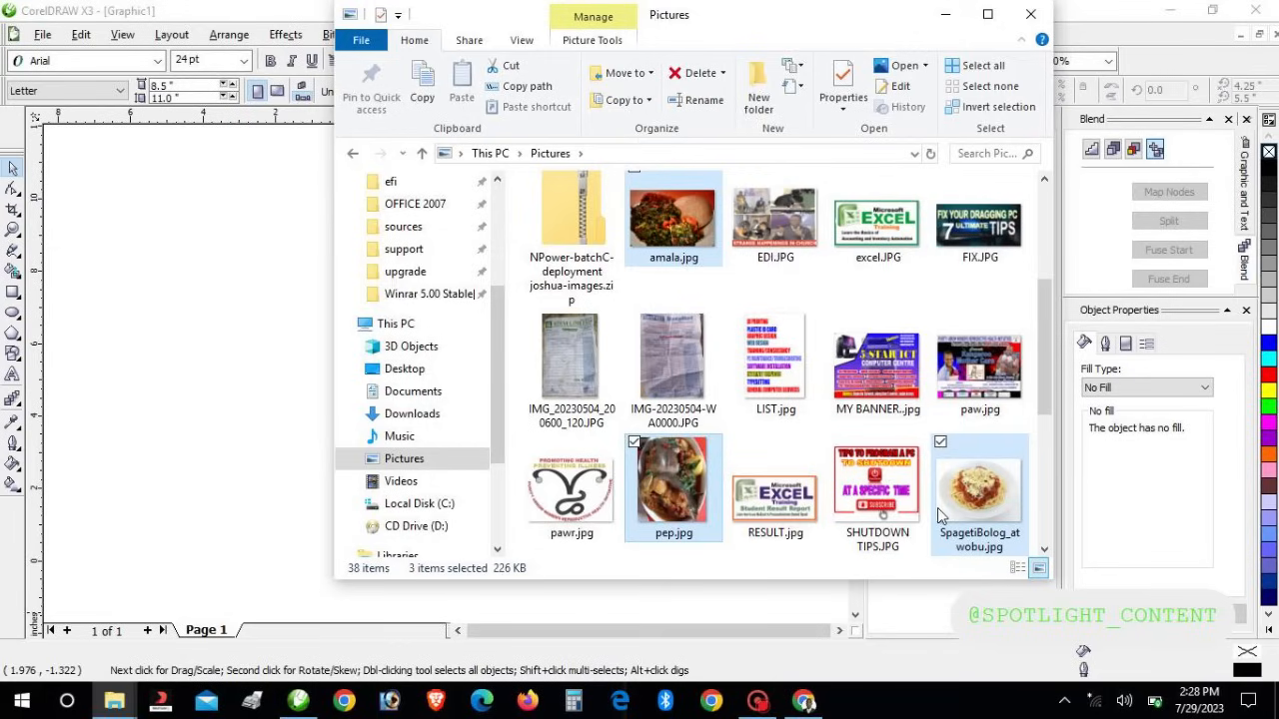
left_click(1044, 550)
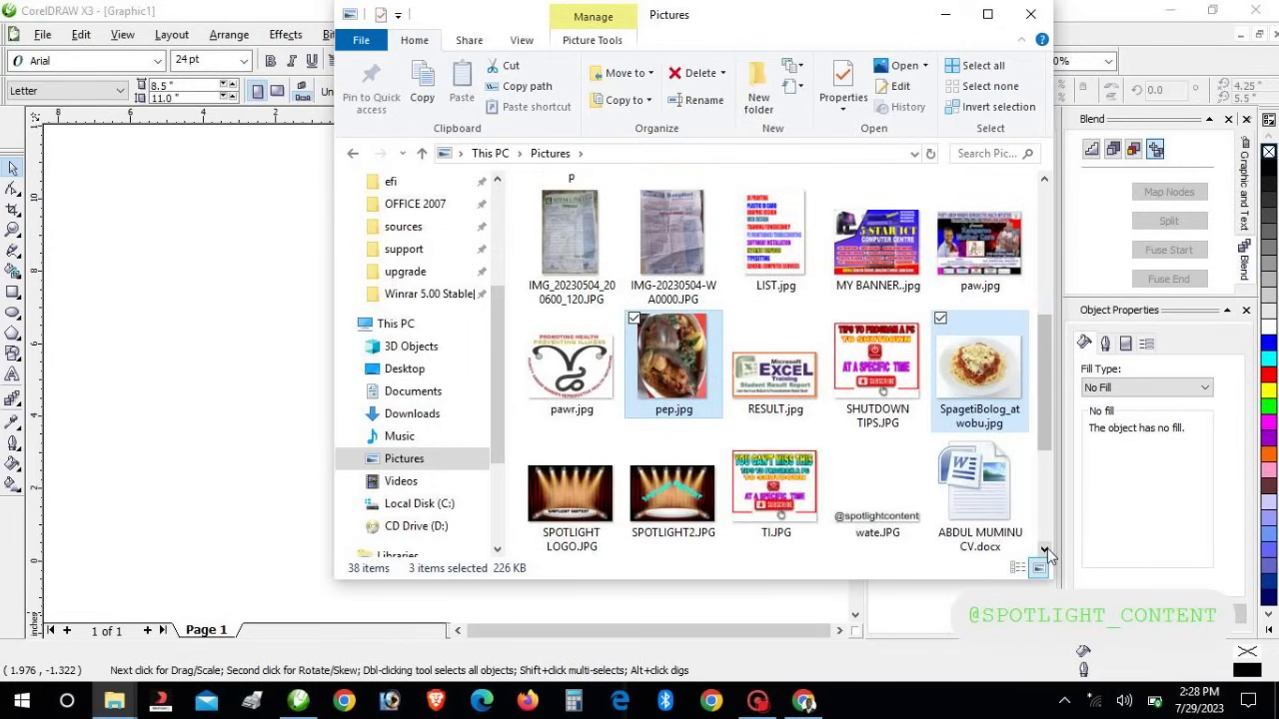
left_click(1044, 550)
left_click(1044, 550)
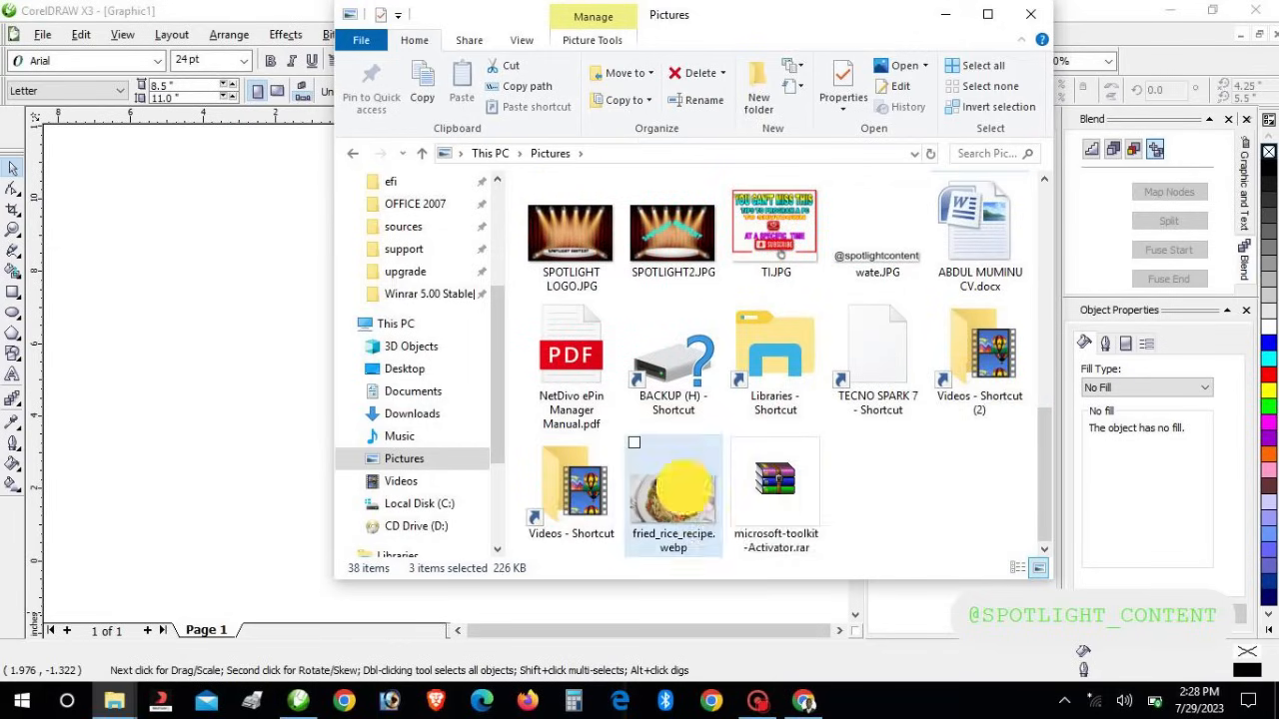
left_click(686, 494, "ctrl")
Copy the four selected food photos and return to CorelDRAW
right_click(685, 494)
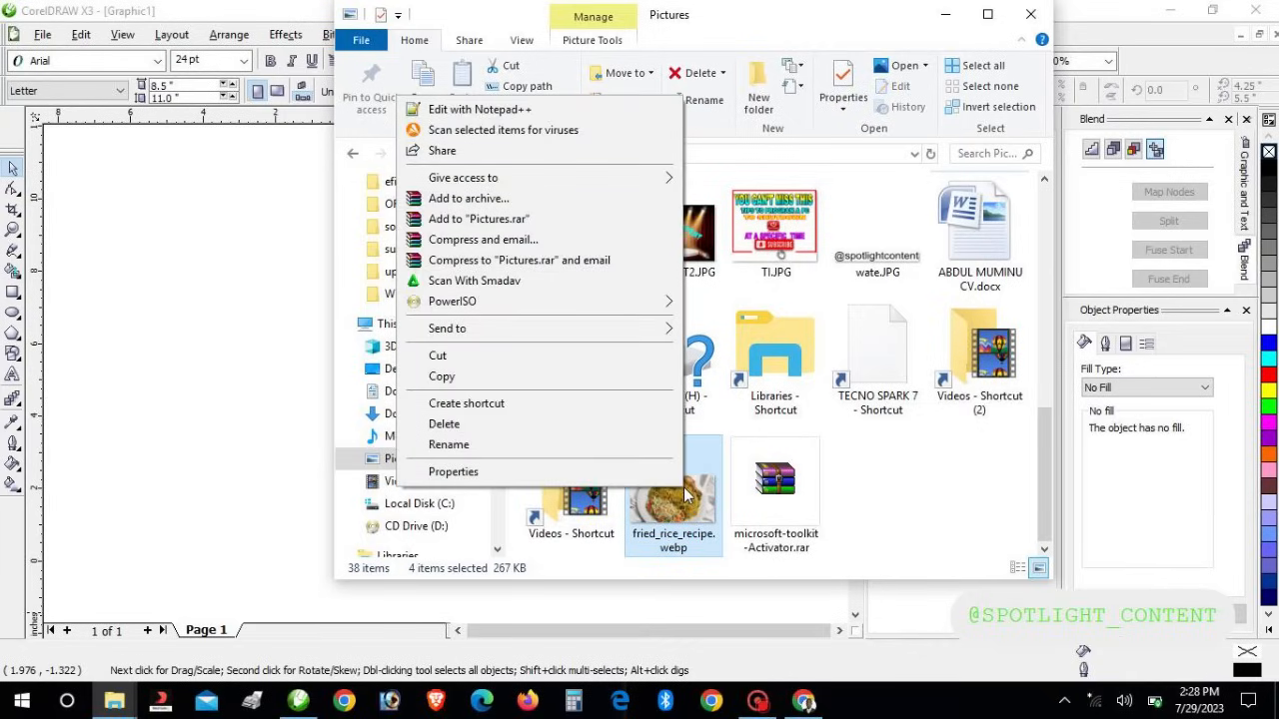
left_click(440, 376)
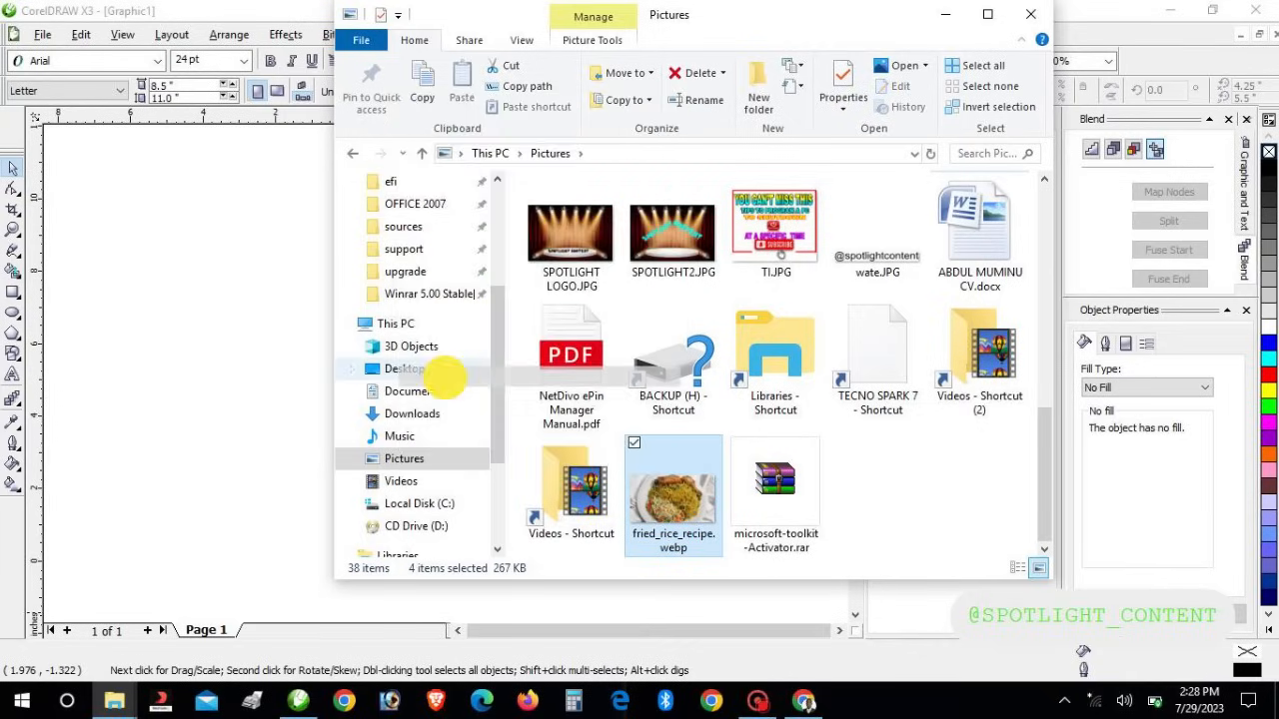
left_click(170, 325)
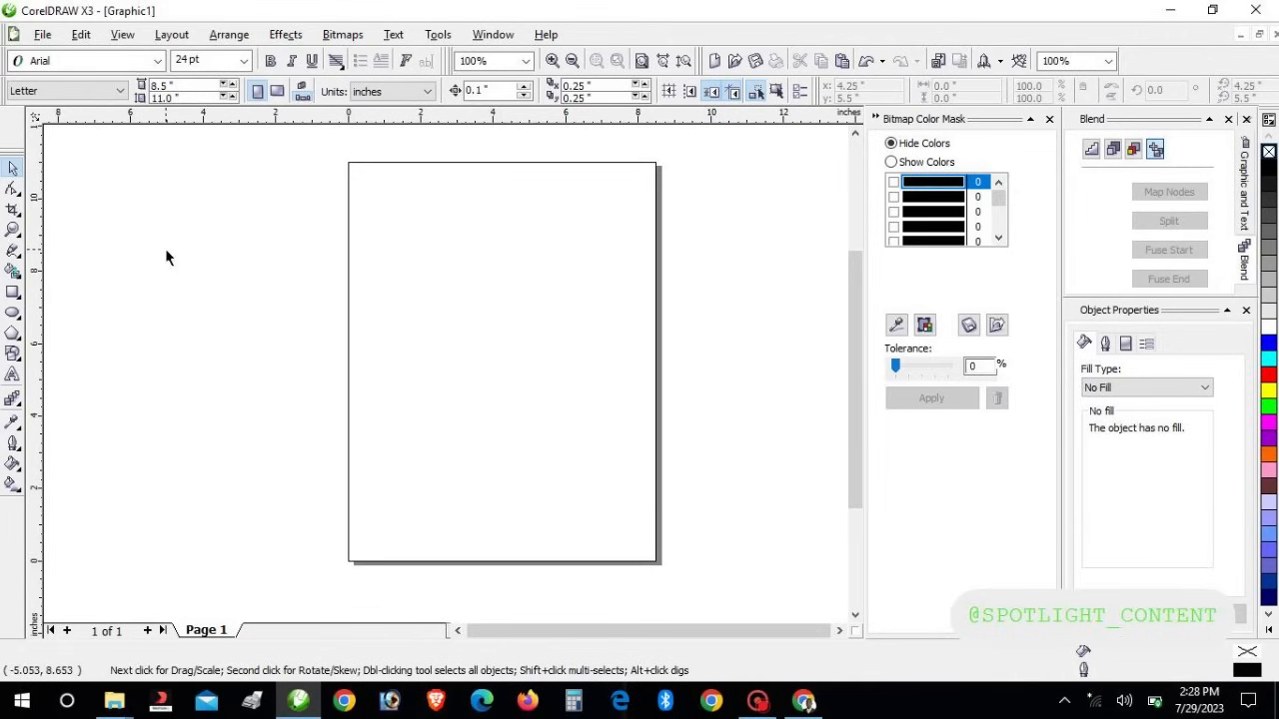
Paste the copied photos and spread the pasted objects apart around the page
right_click(310, 314)
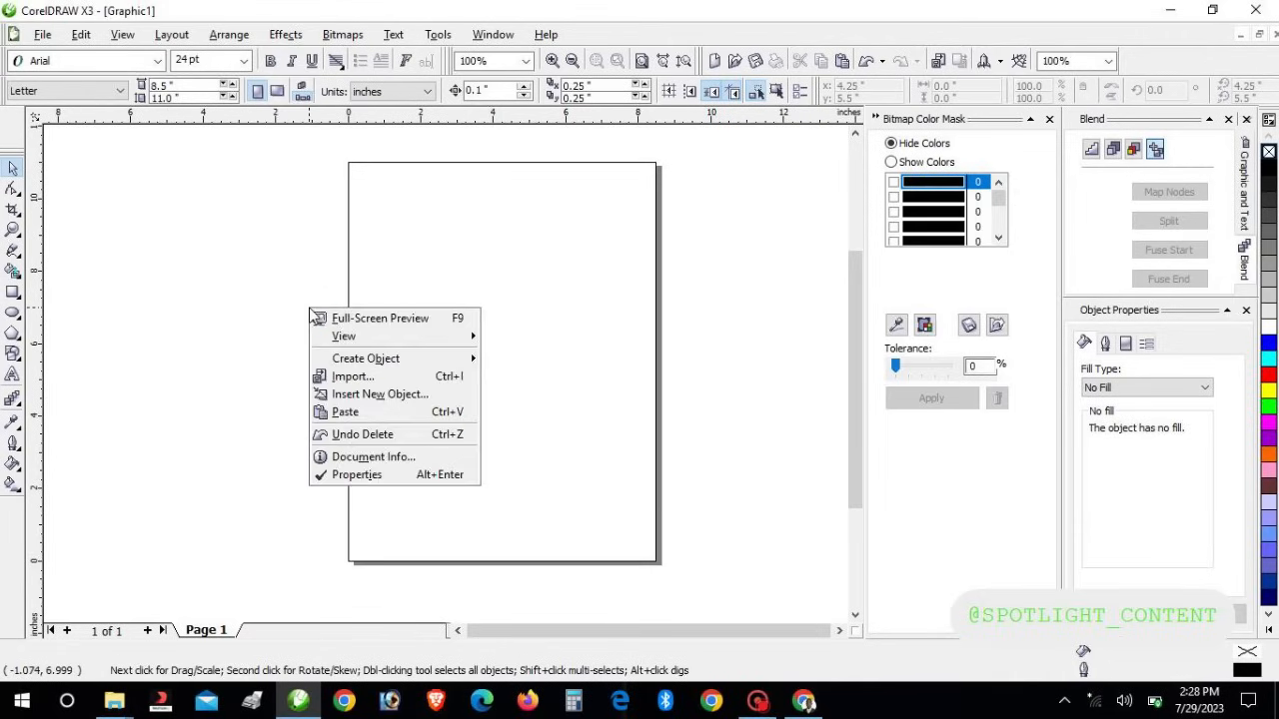
left_click(348, 418)
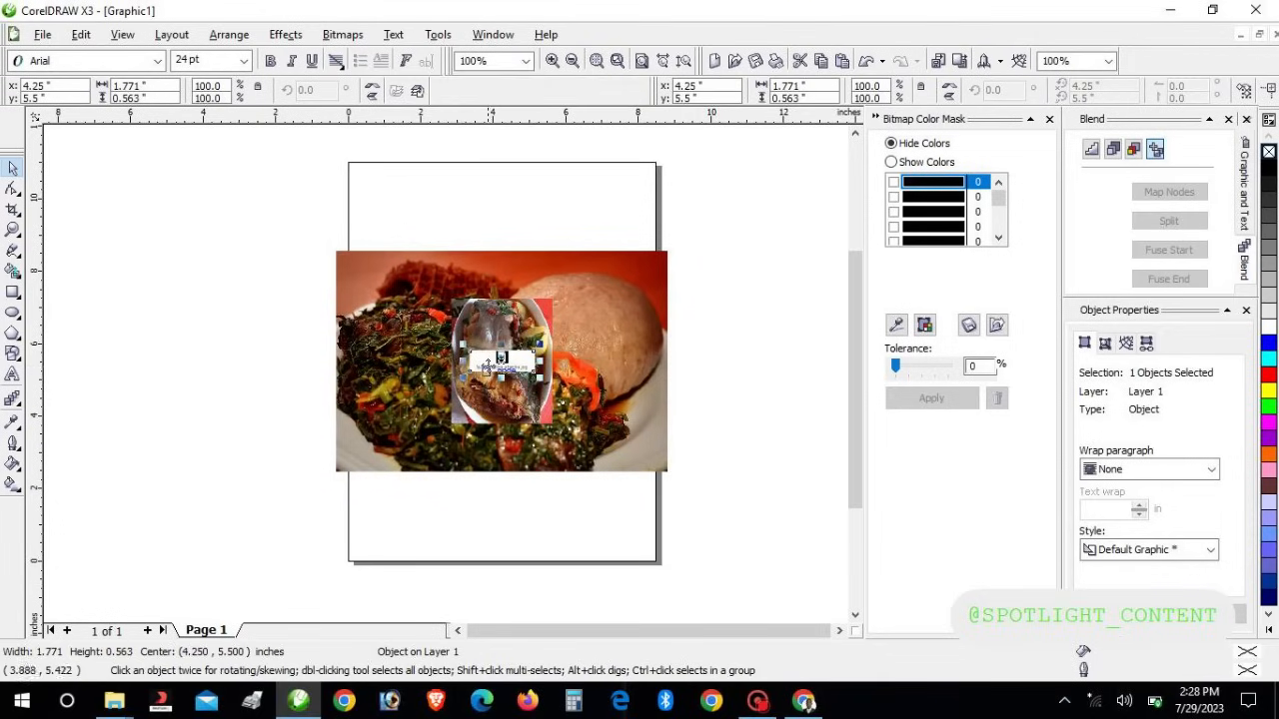
left_click(497, 365)
left_click_drag(497, 365, 179, 396)
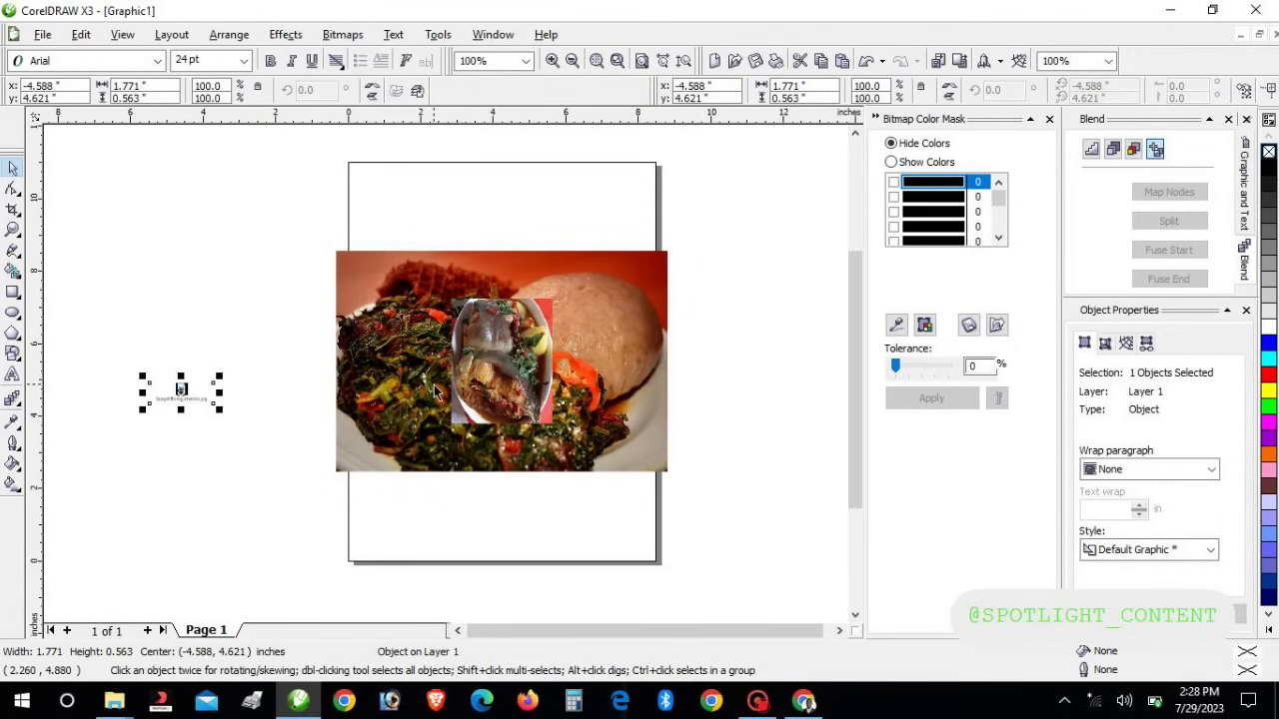
left_click_drag(487, 356, 757, 403)
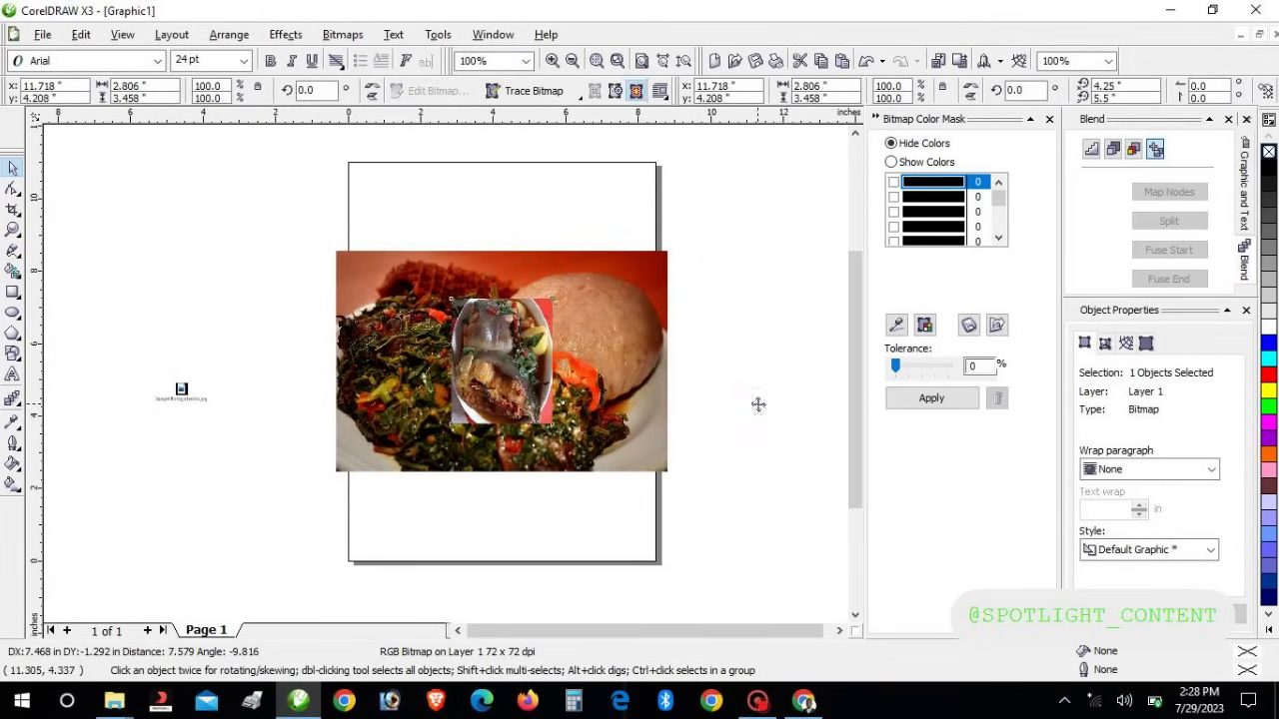
left_click_drag(517, 418, 255, 358)
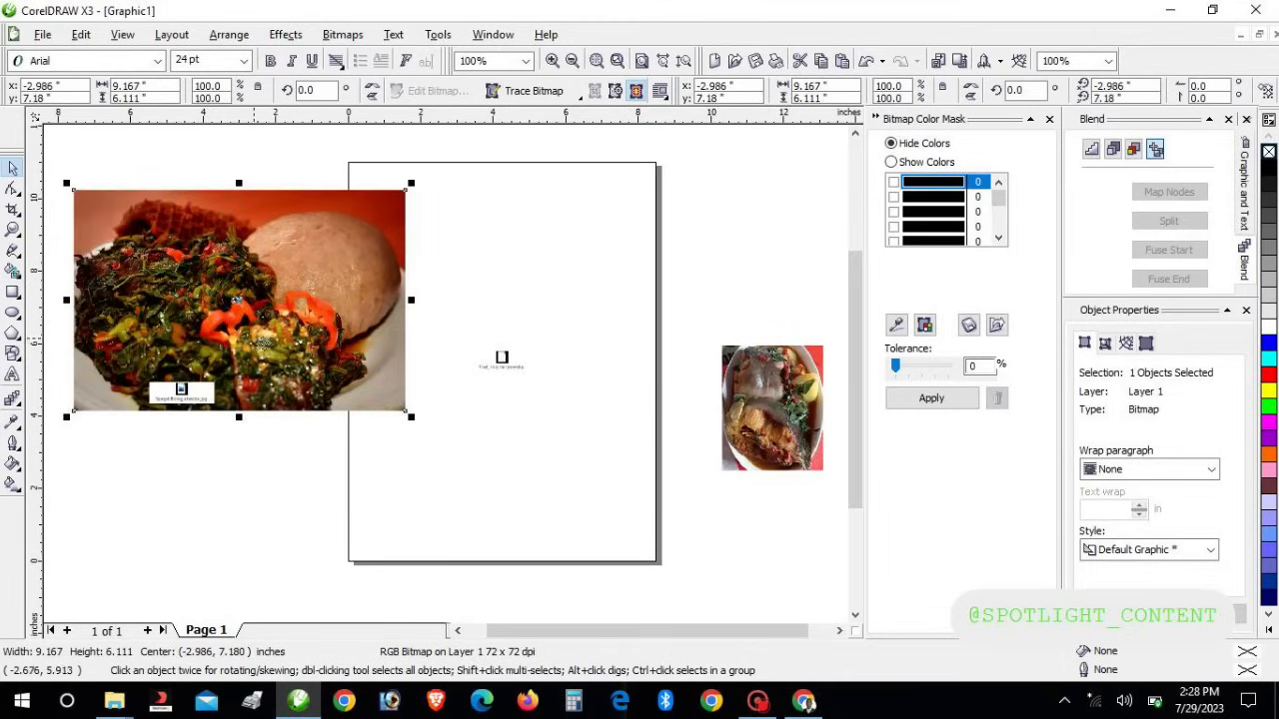
left_click_drag(506, 357, 223, 505)
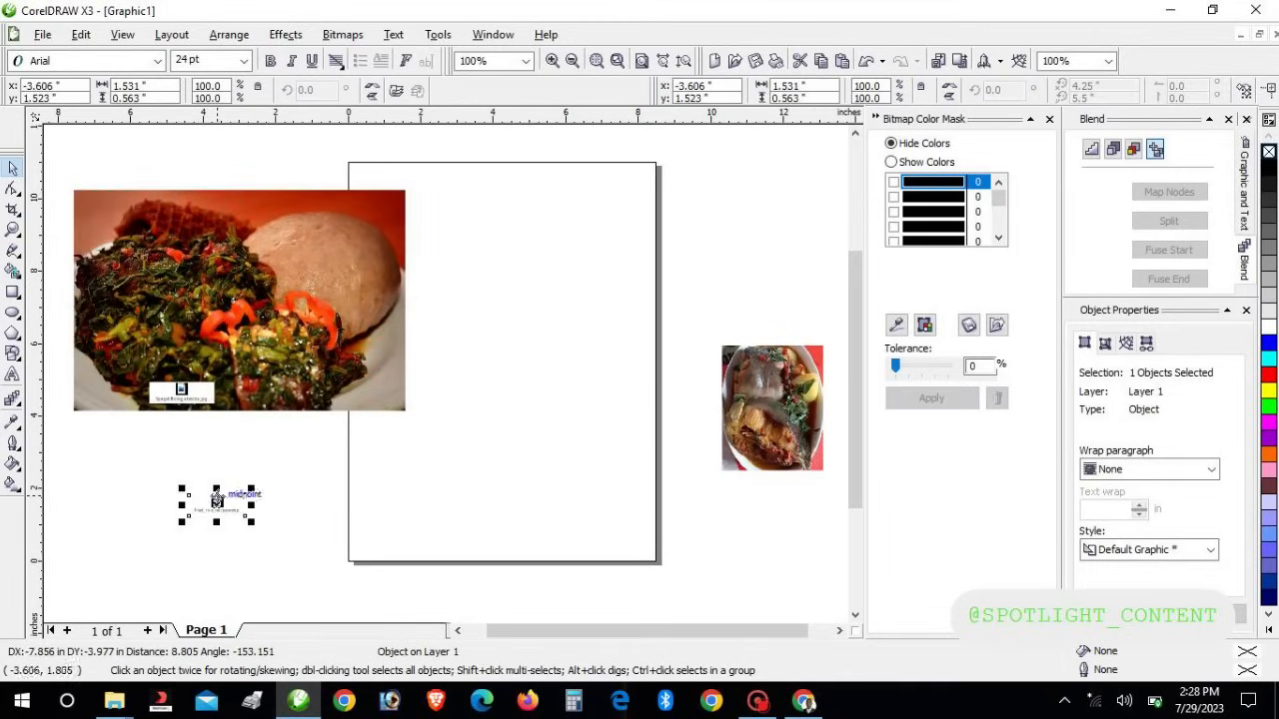
left_click_drag(185, 384, 154, 516)
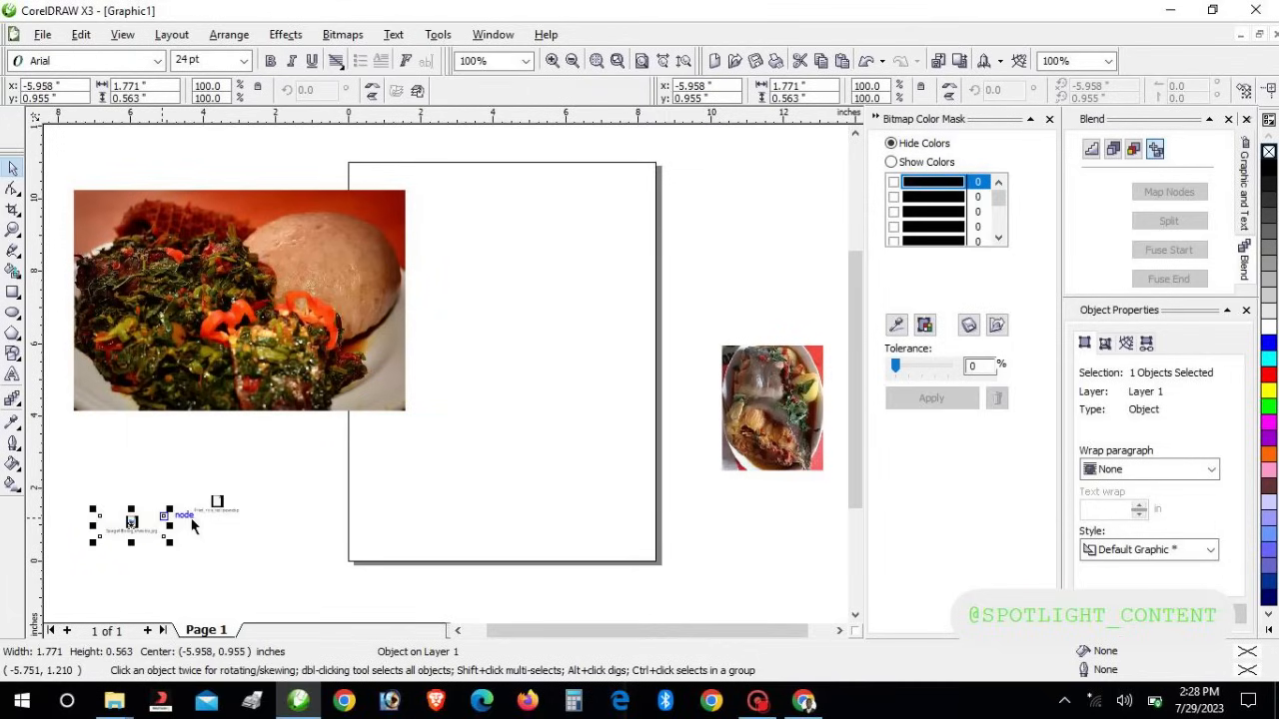
Delete the small icon and tag objects left over from pasting
left_click(217, 502)
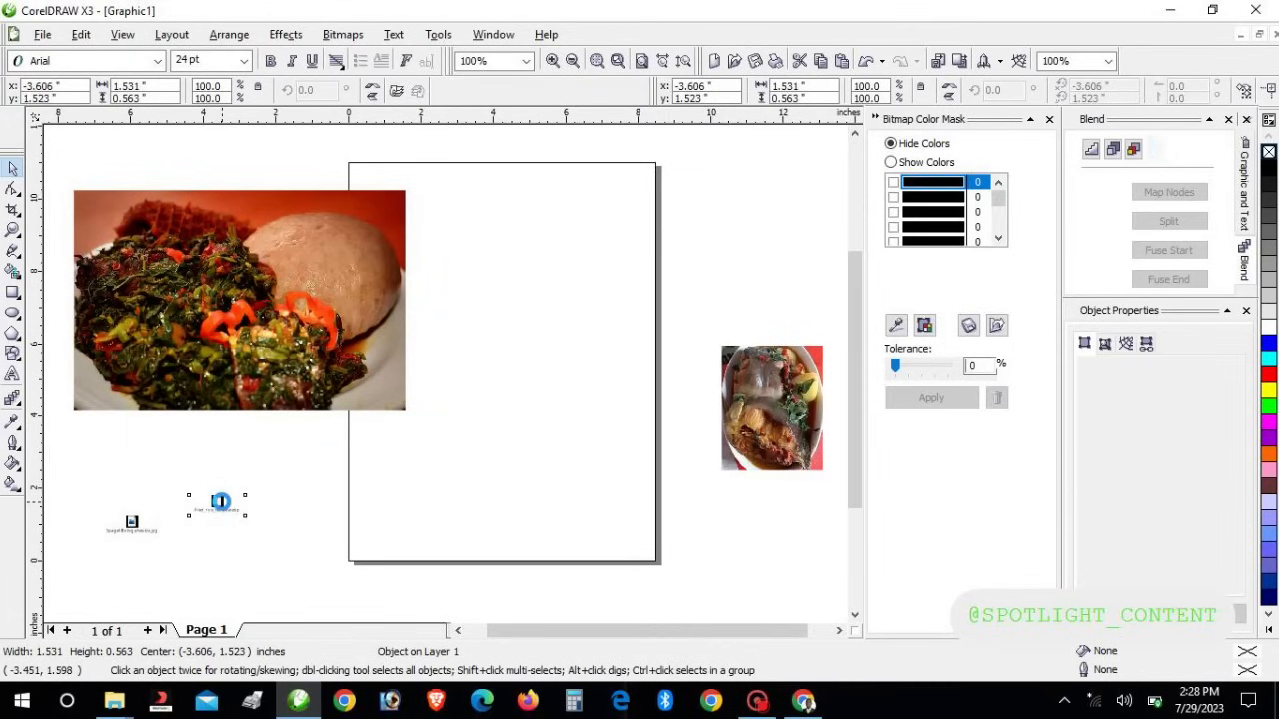
key("Delete")
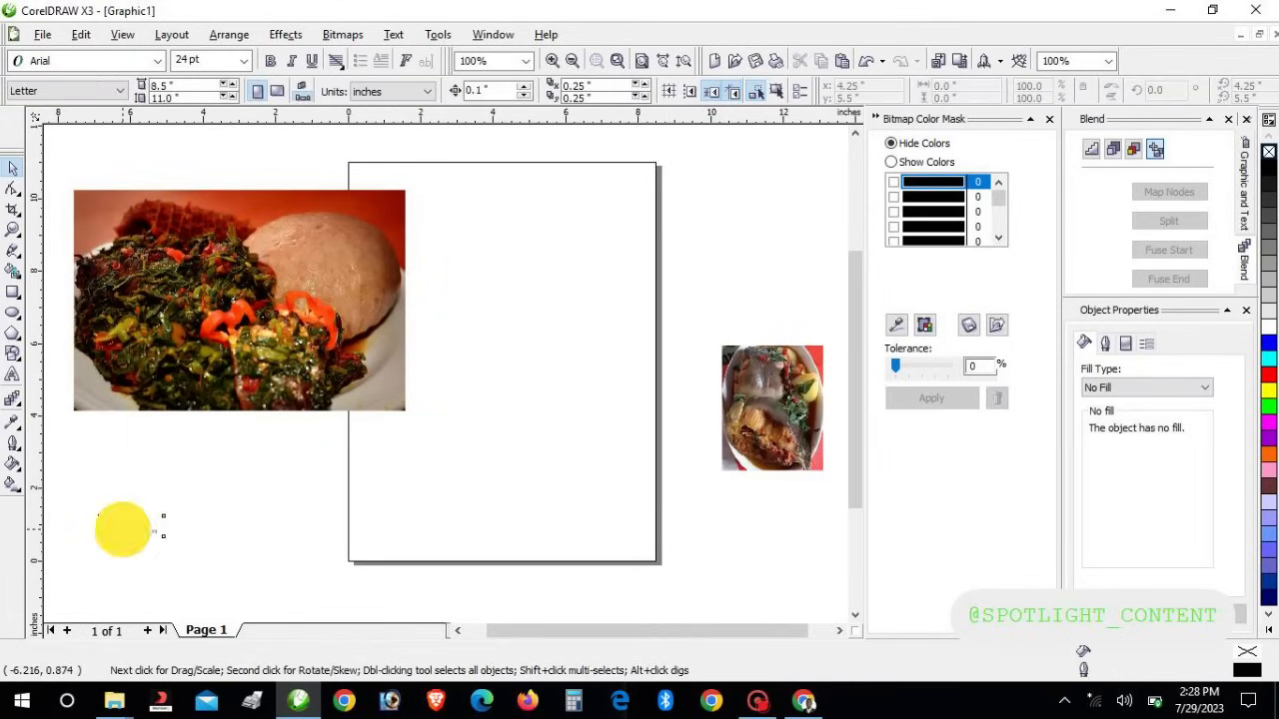
left_click(123, 530)
key("Delete")
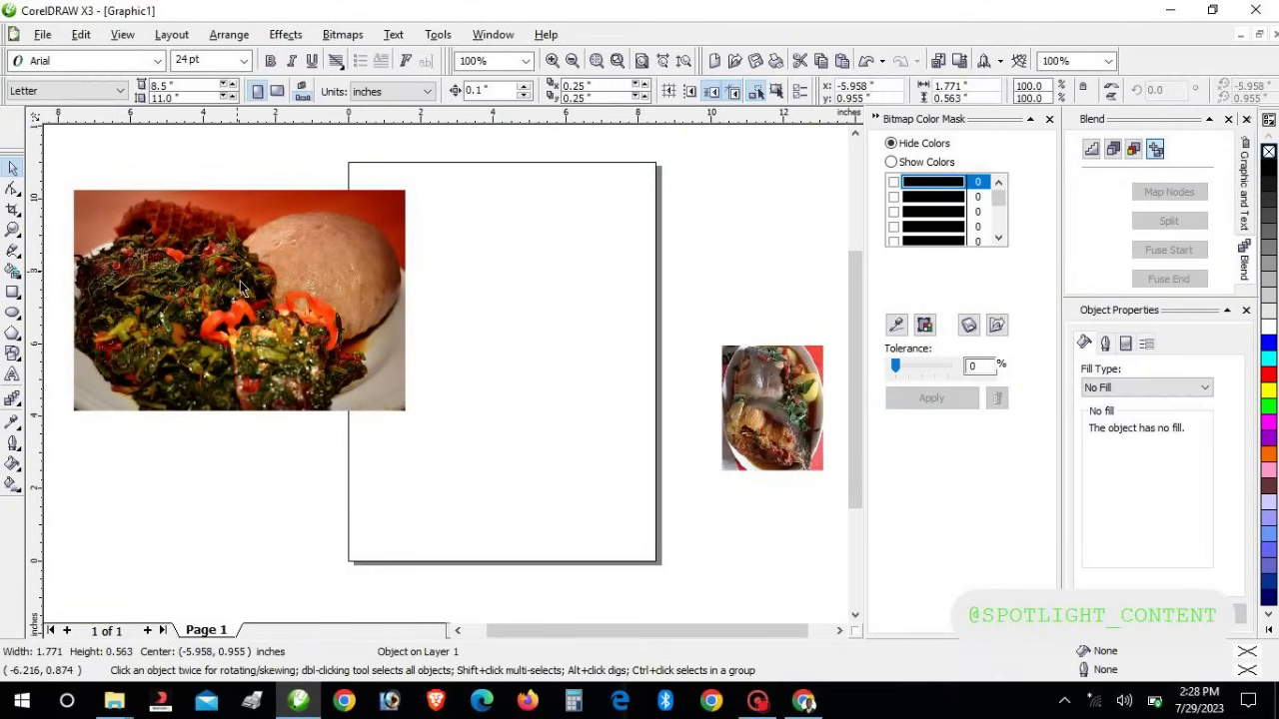
Scale the amala photo down to 63% and place it left of the page
left_click(240, 285)
left_click_drag(240, 284, 349, 312)
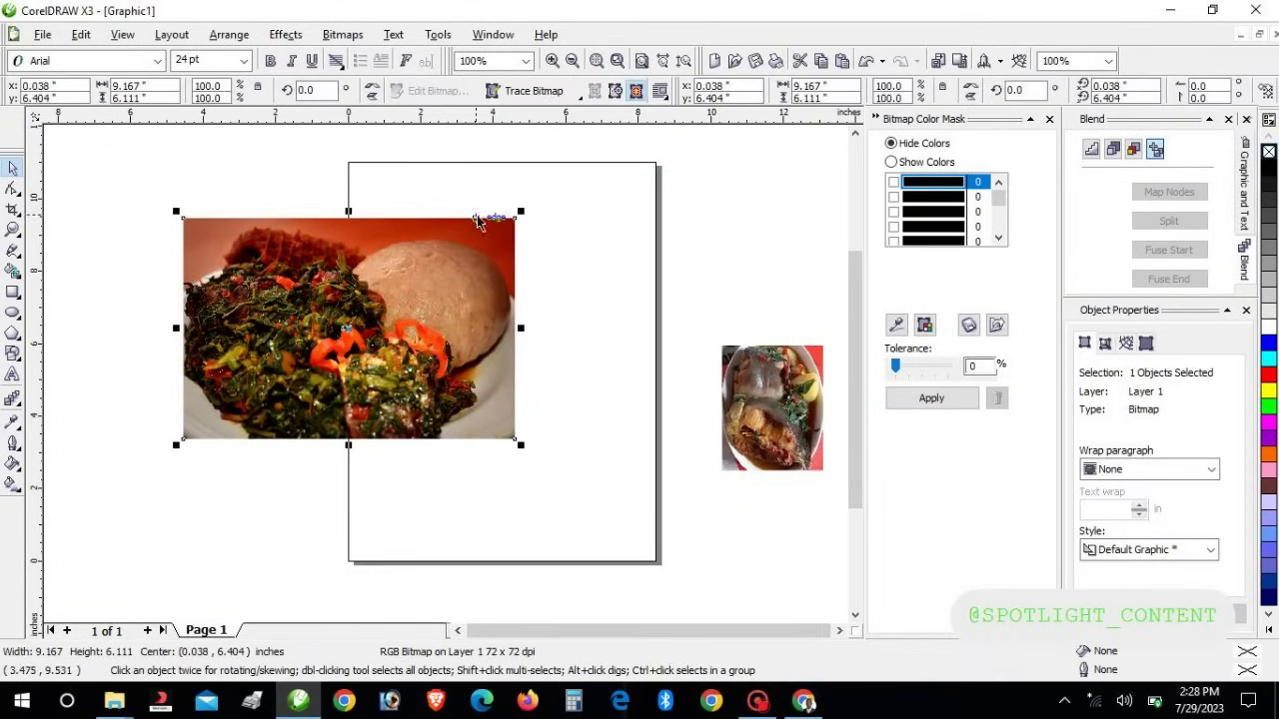
left_click_drag(520, 211, 398, 293)
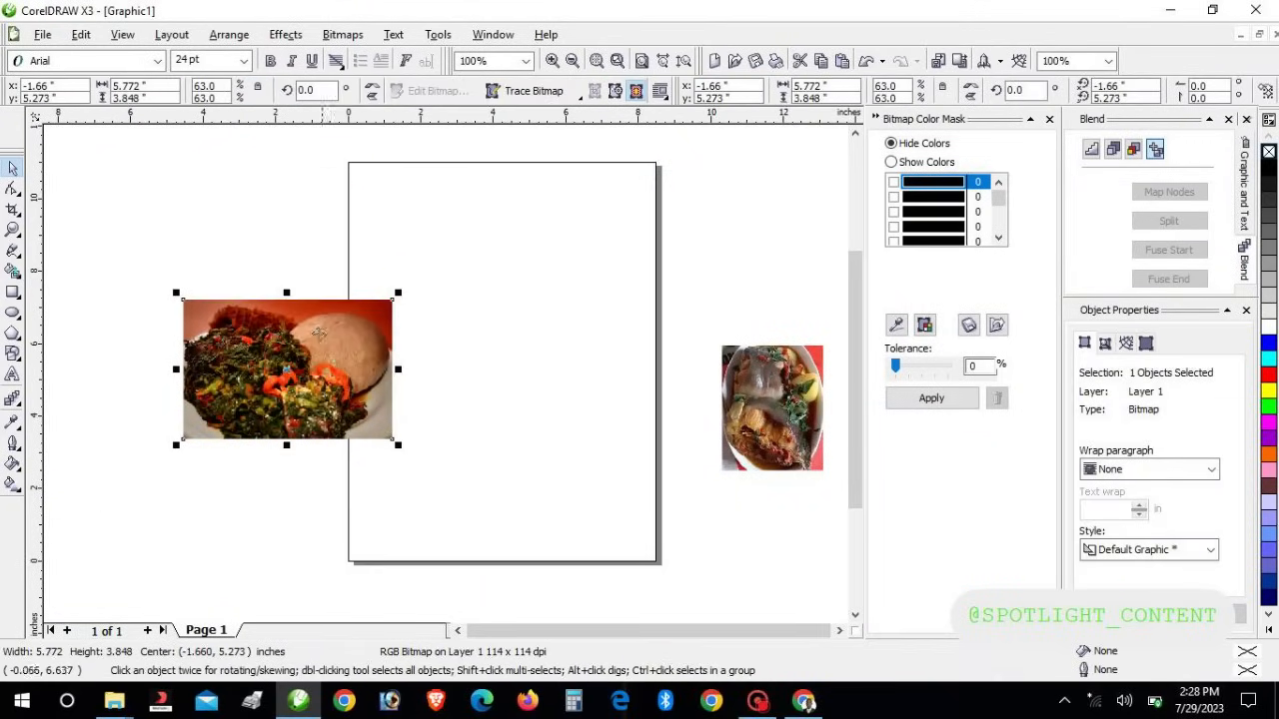
left_click_drag(319, 333, 243, 337)
left_click(777, 424)
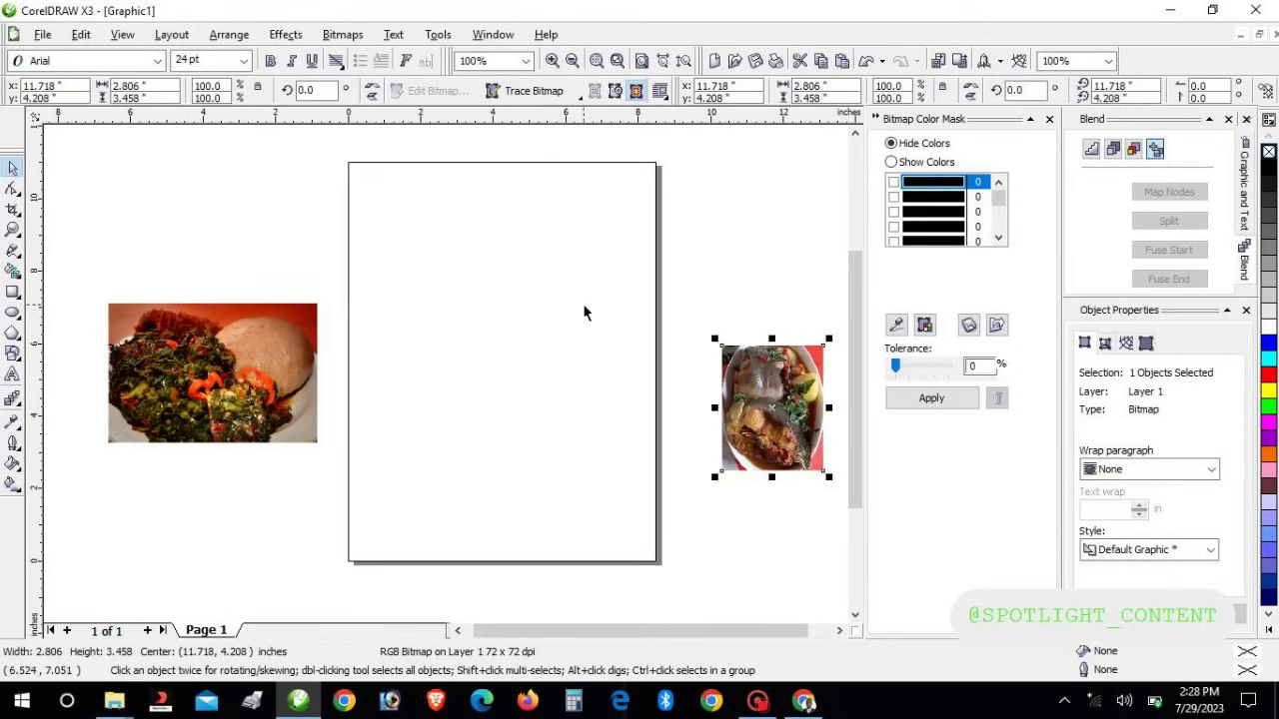
left_click(43, 36)
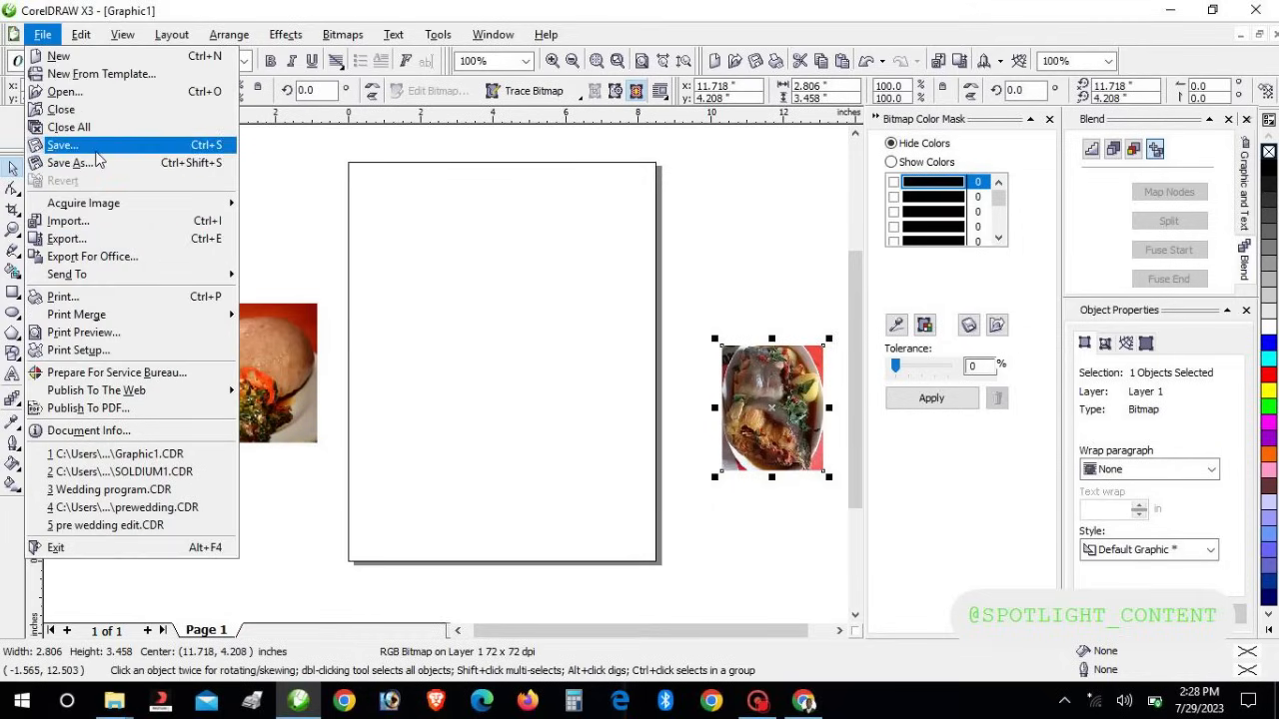
Save the drawing to Documents as restuarant flyer.CDR
left_click(92, 147)
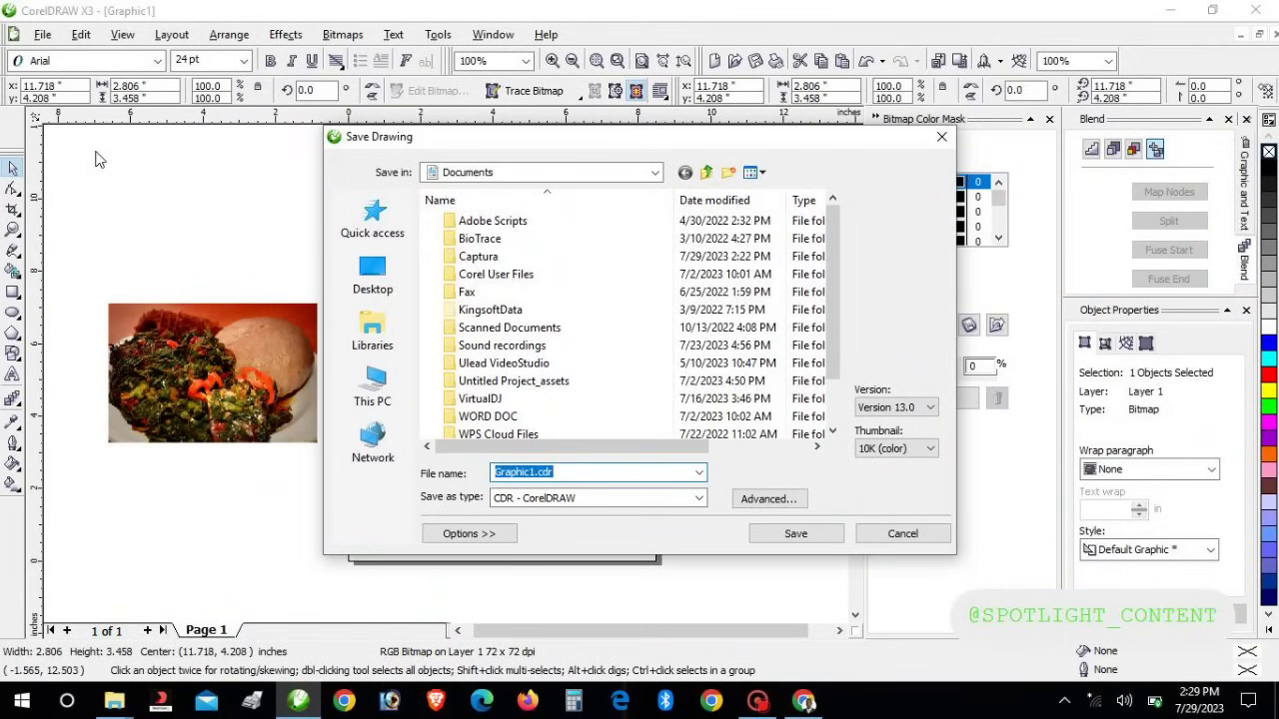
type("restuarant flyer")
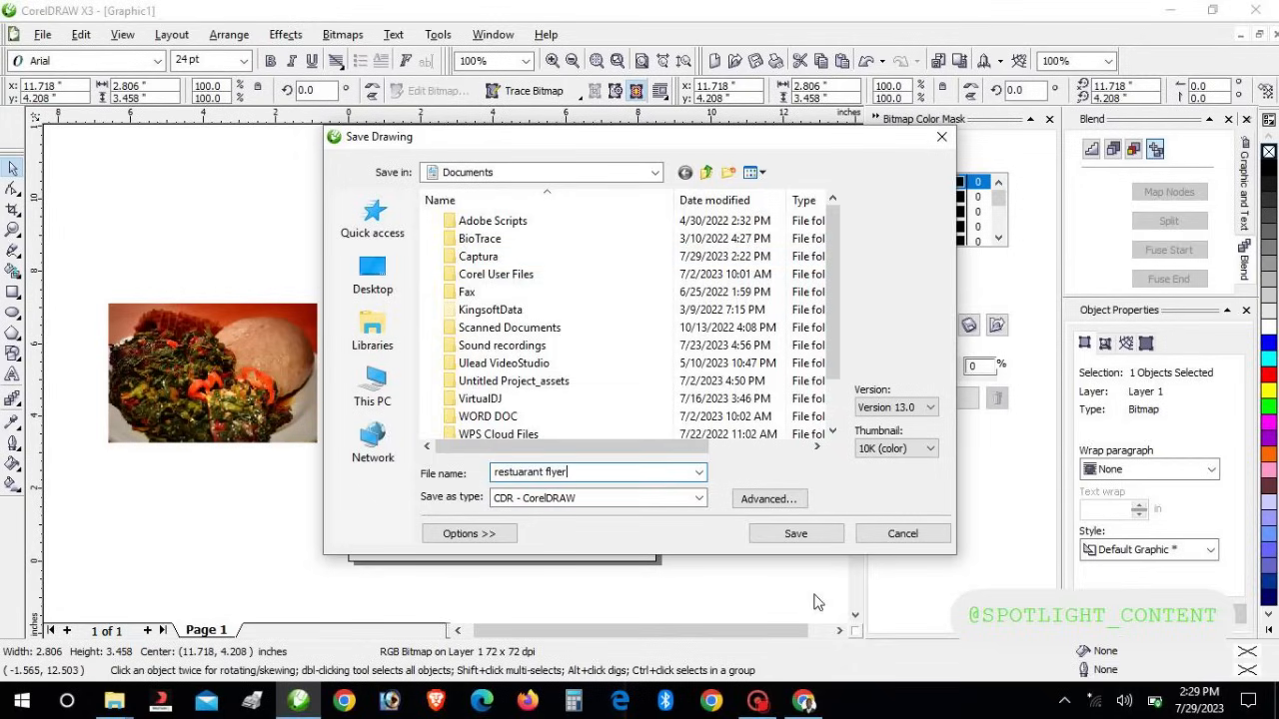
left_click(805, 533)
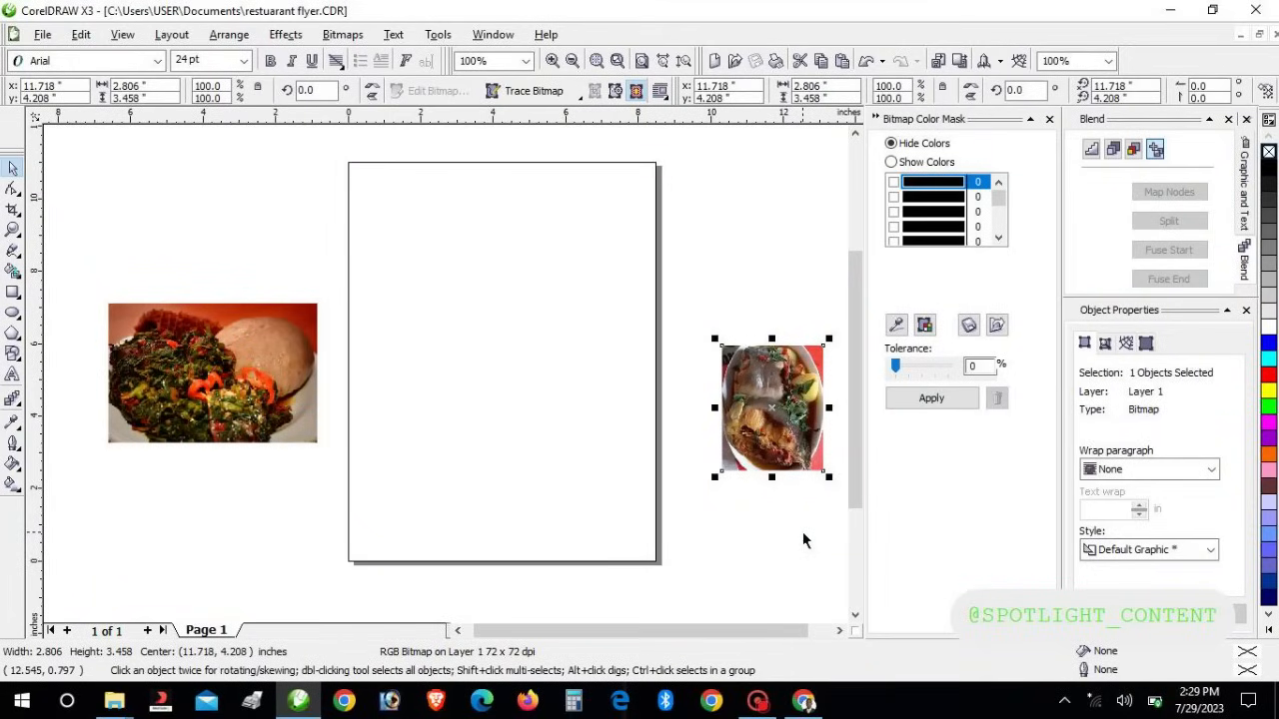
Move the leafy photo up-left and add an 8.5 × 11 in rectangle framing the Letter page
left_click(172, 394)
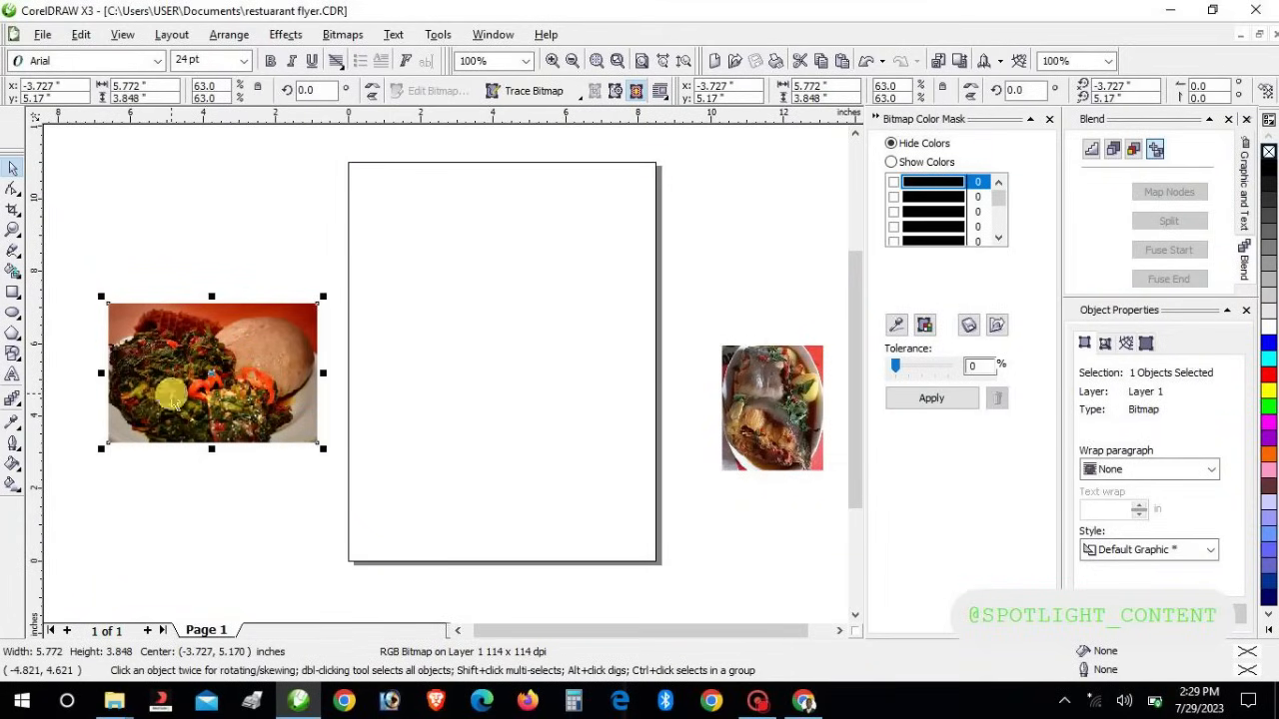
left_click_drag(158, 373, 136, 273)
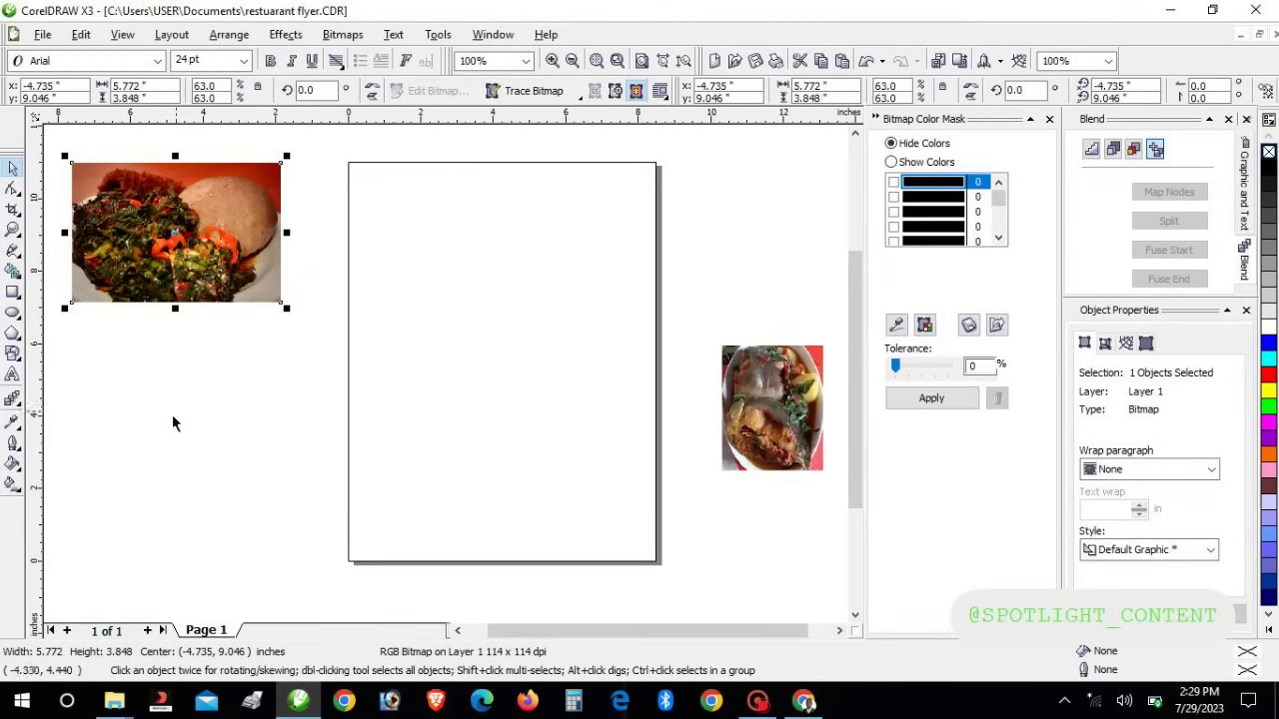
double_click(13, 293)
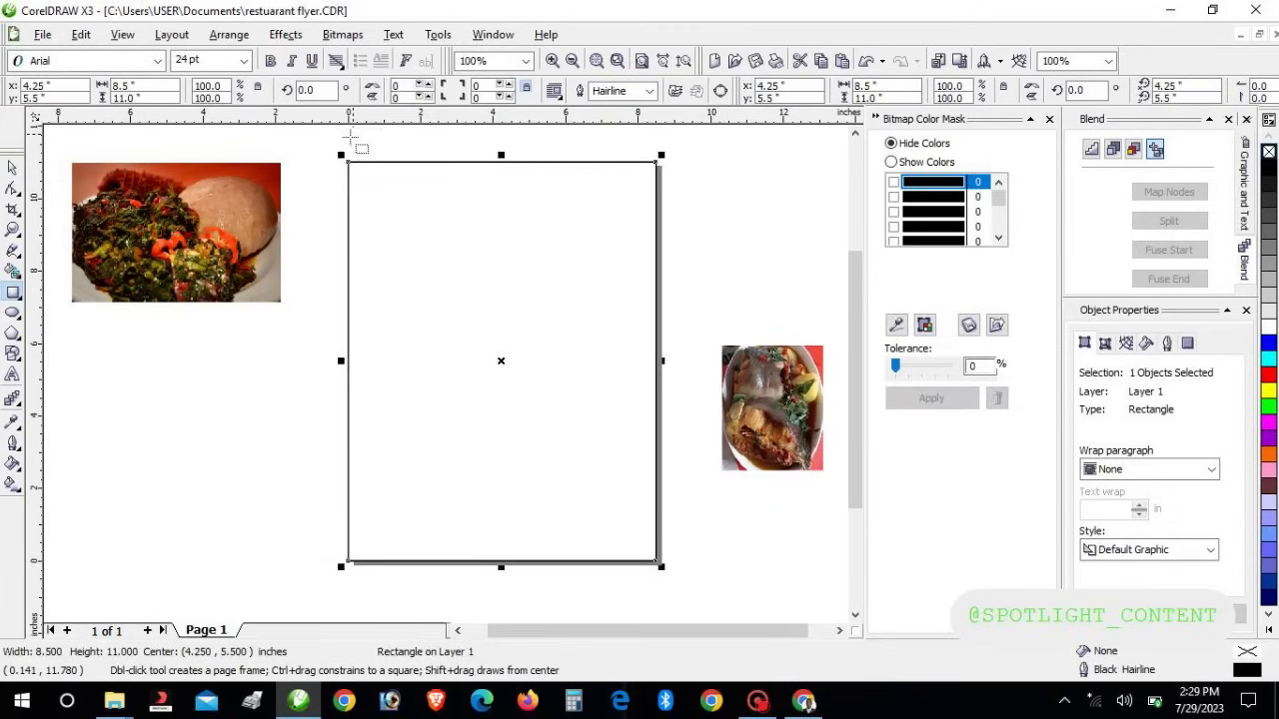
left_click(13, 167)
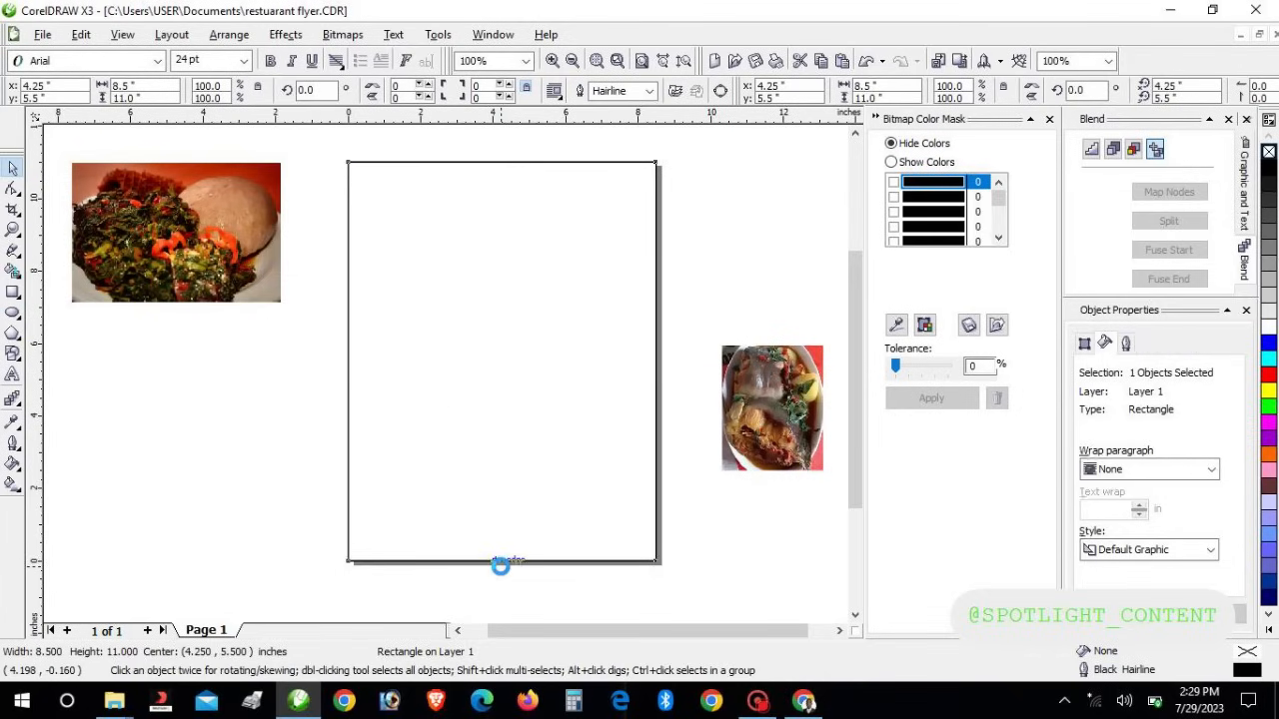
left_click(487, 329)
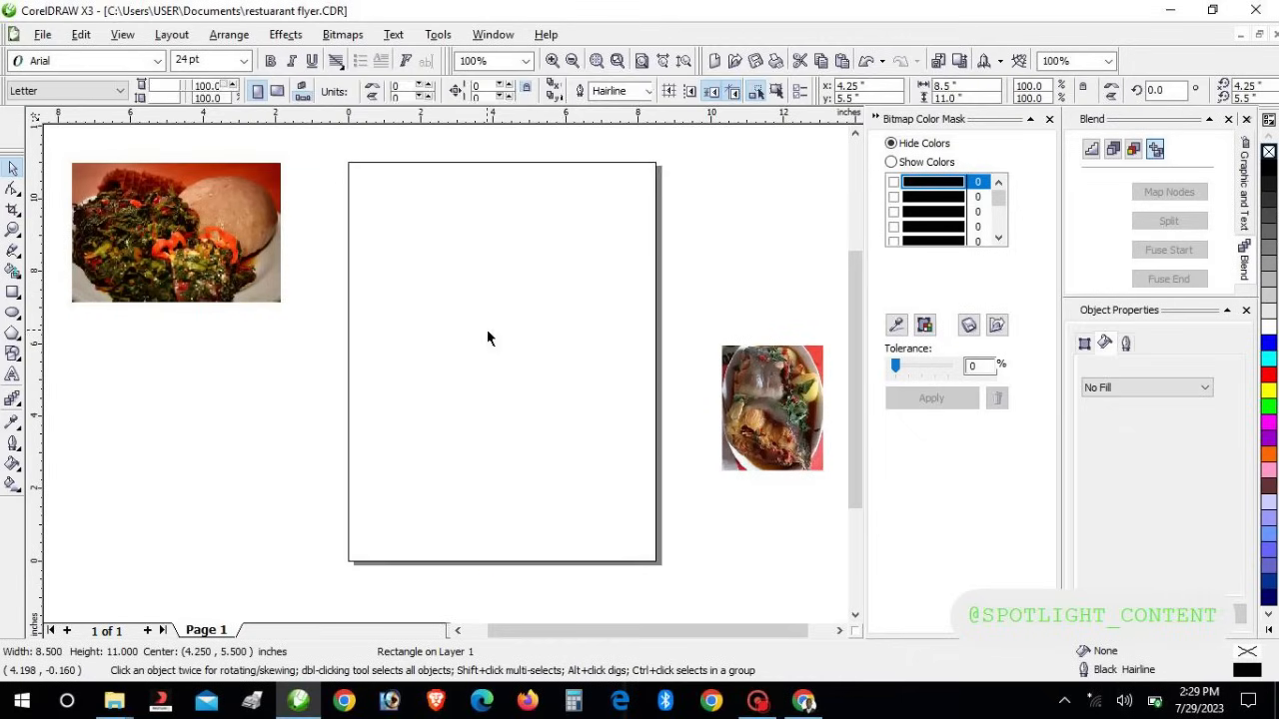
Change the page size to A5 and add a rectangle frame matching it
left_click(111, 91)
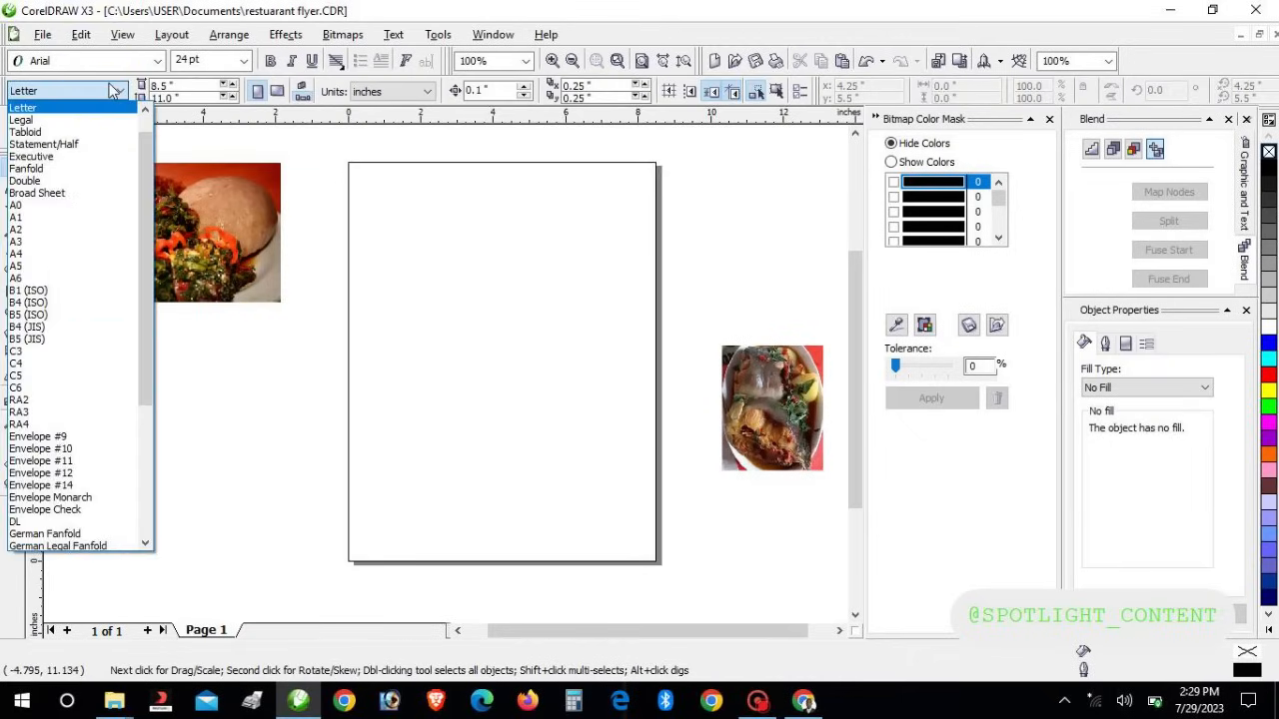
left_click(57, 268)
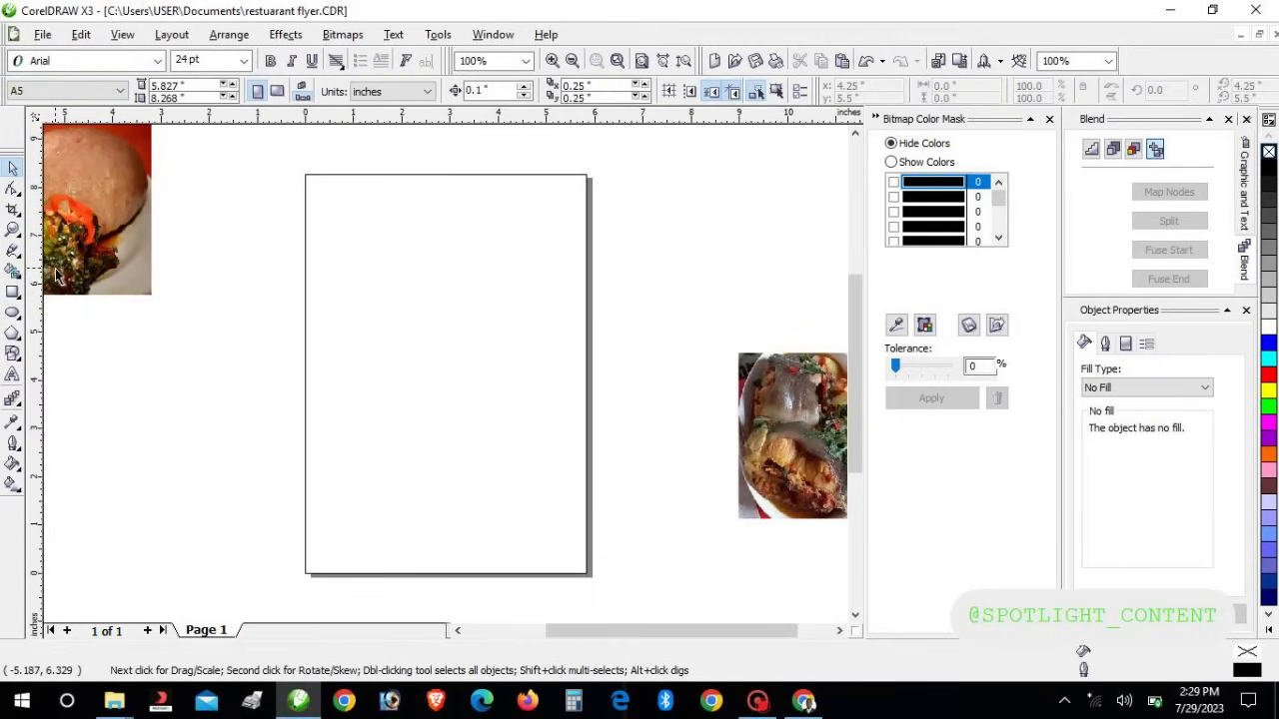
left_click(130, 229)
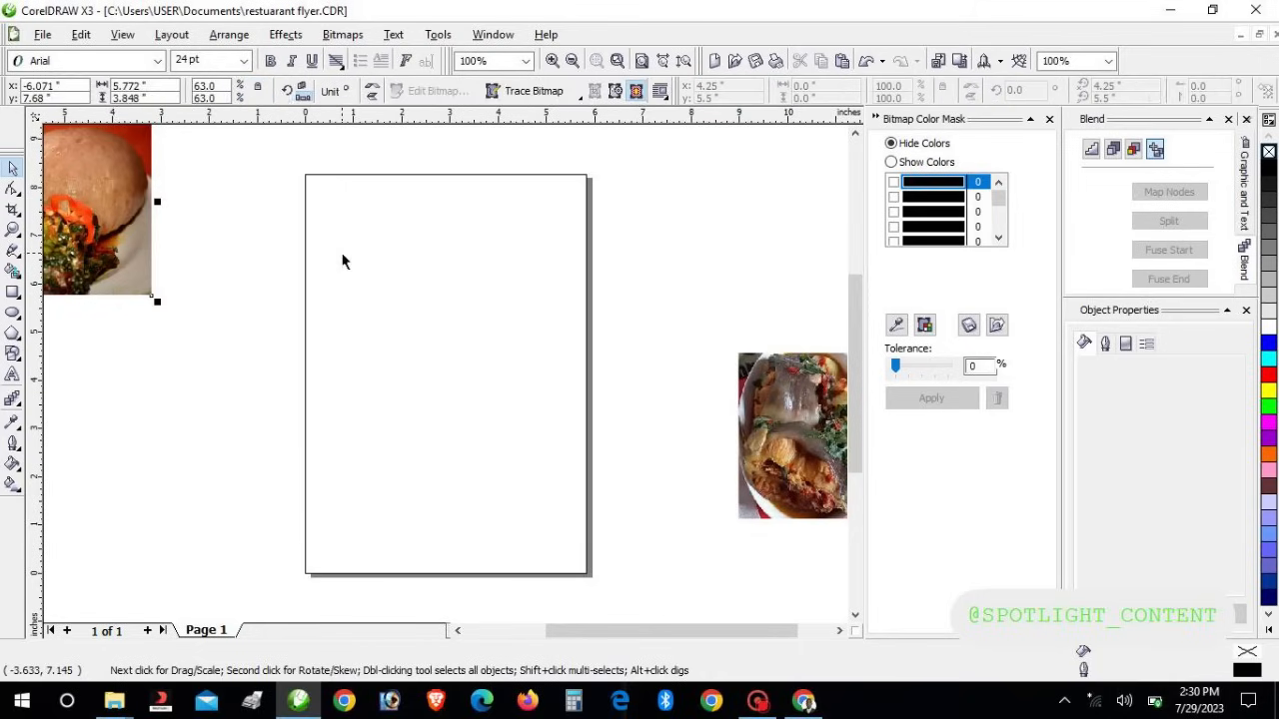
left_click(335, 148)
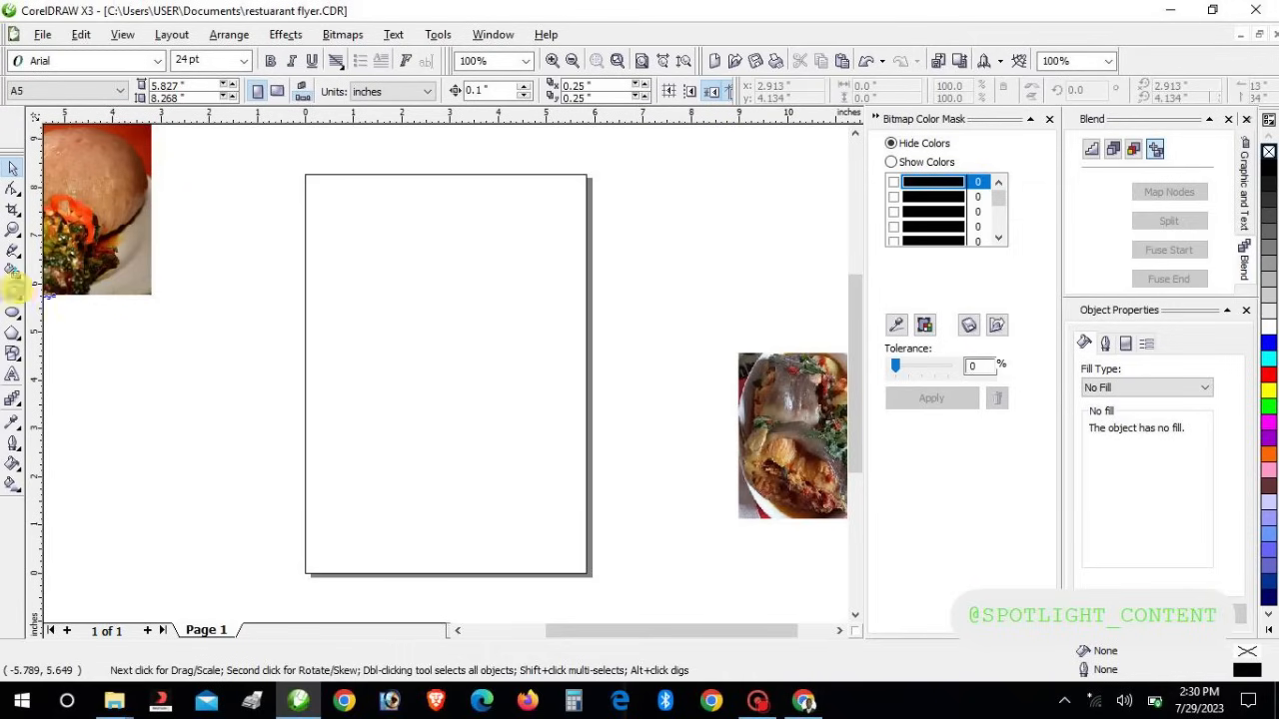
double_click(13, 291)
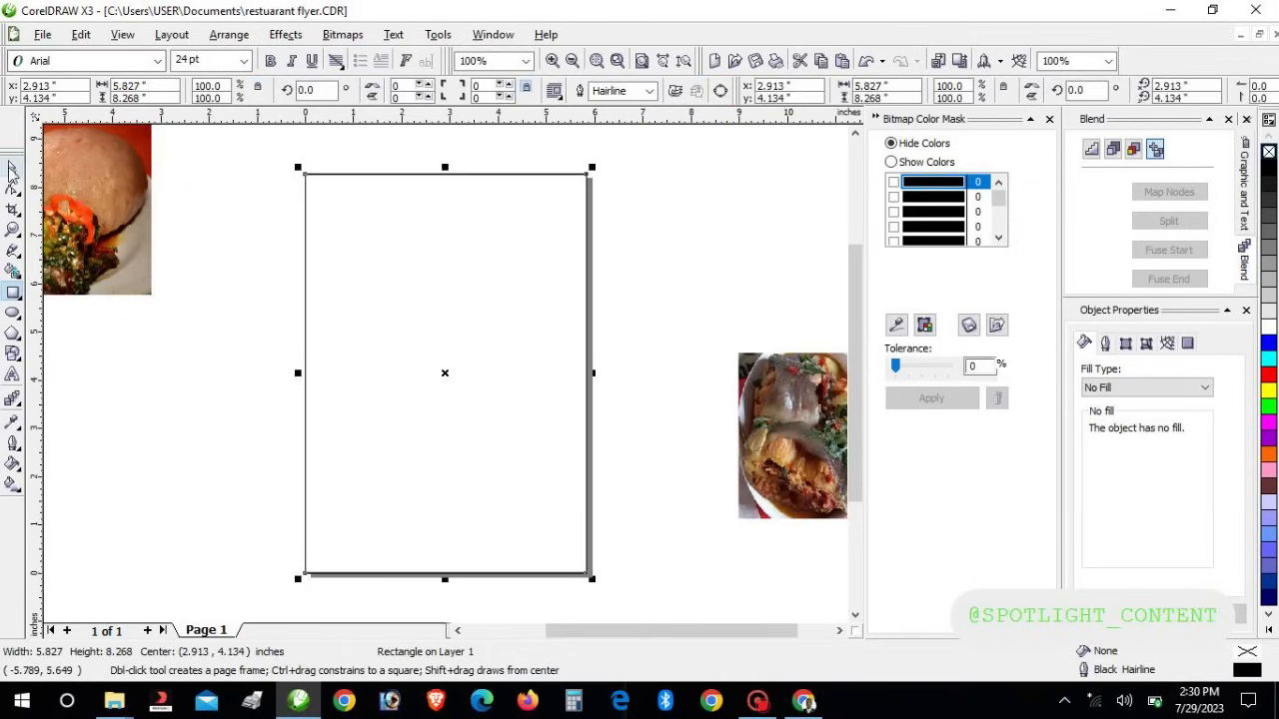
left_click(13, 167)
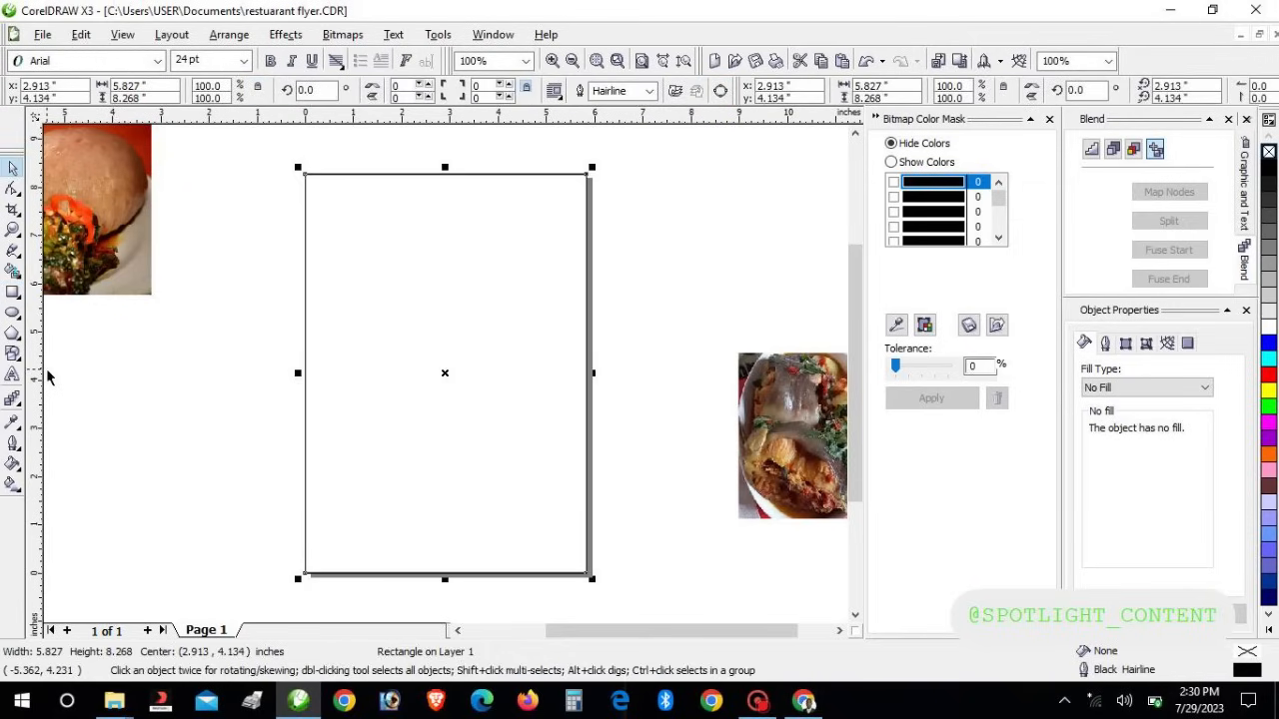
Stack the leafy photo left of the page with the fish photo below it
left_click(109, 250)
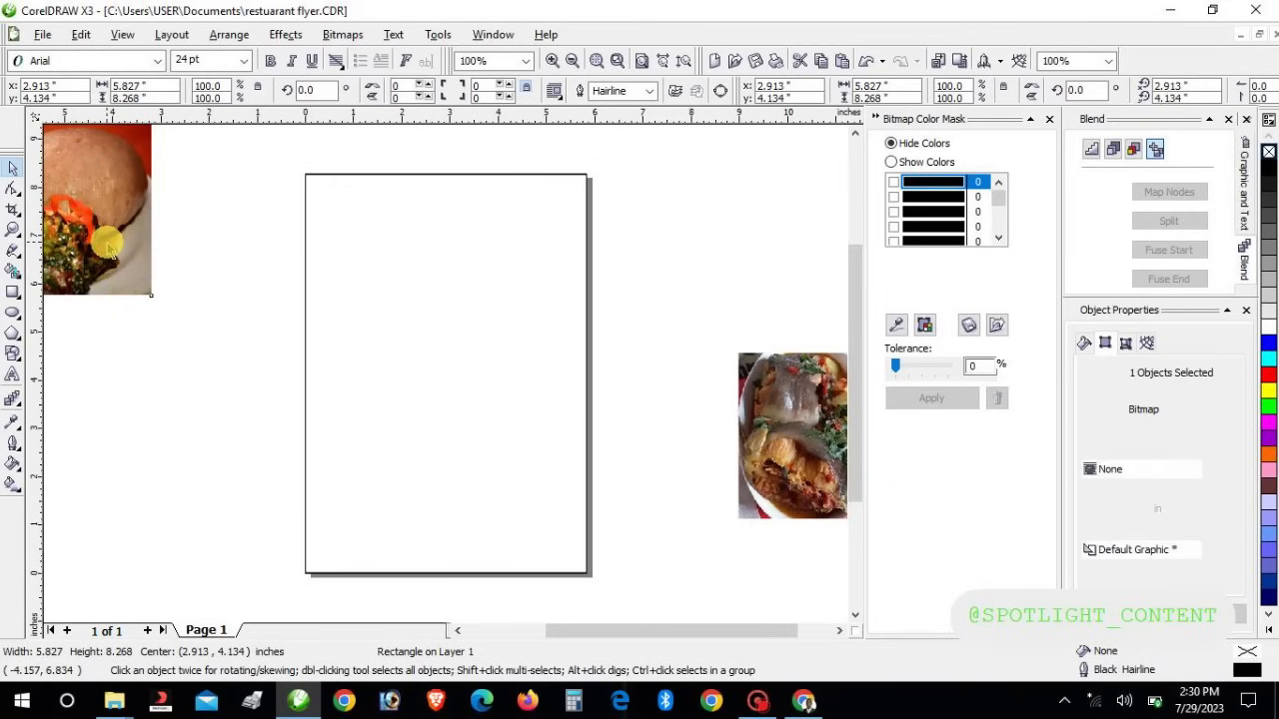
left_click_drag(128, 251, 277, 386)
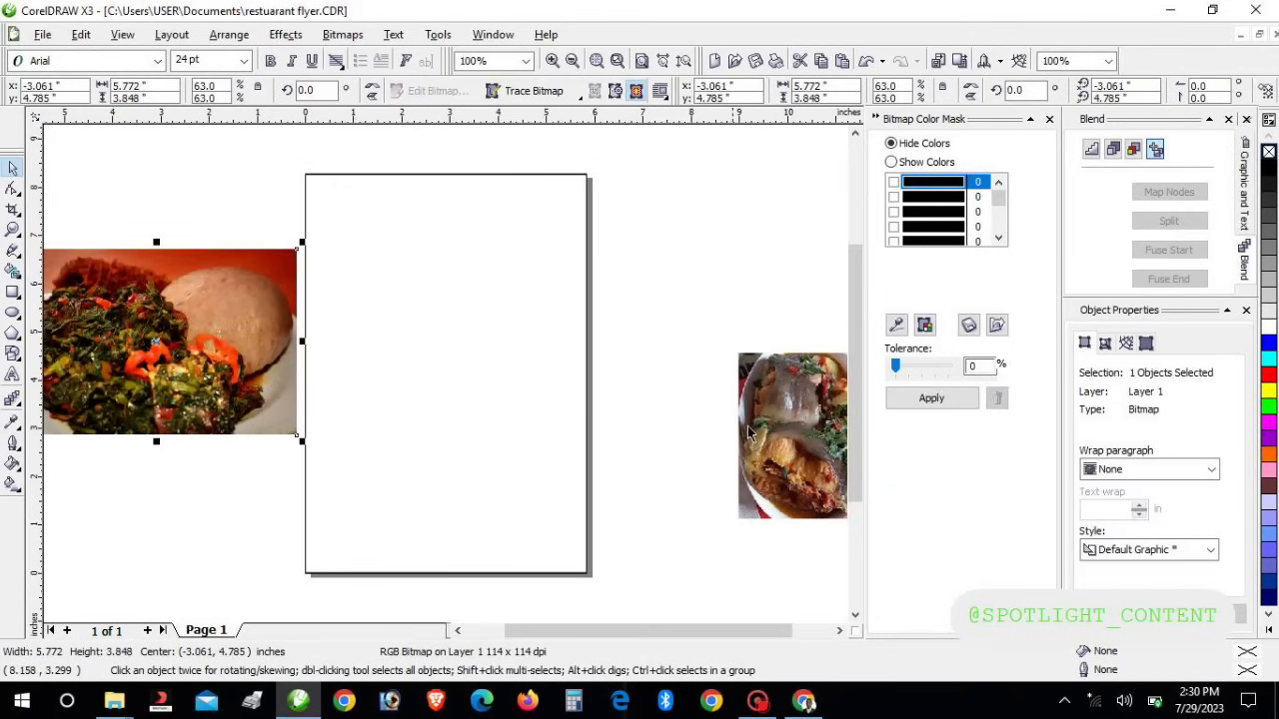
left_click_drag(756, 426, 119, 526)
Move the leafy photo onto the page's upper area and scale it down
left_click(410, 197)
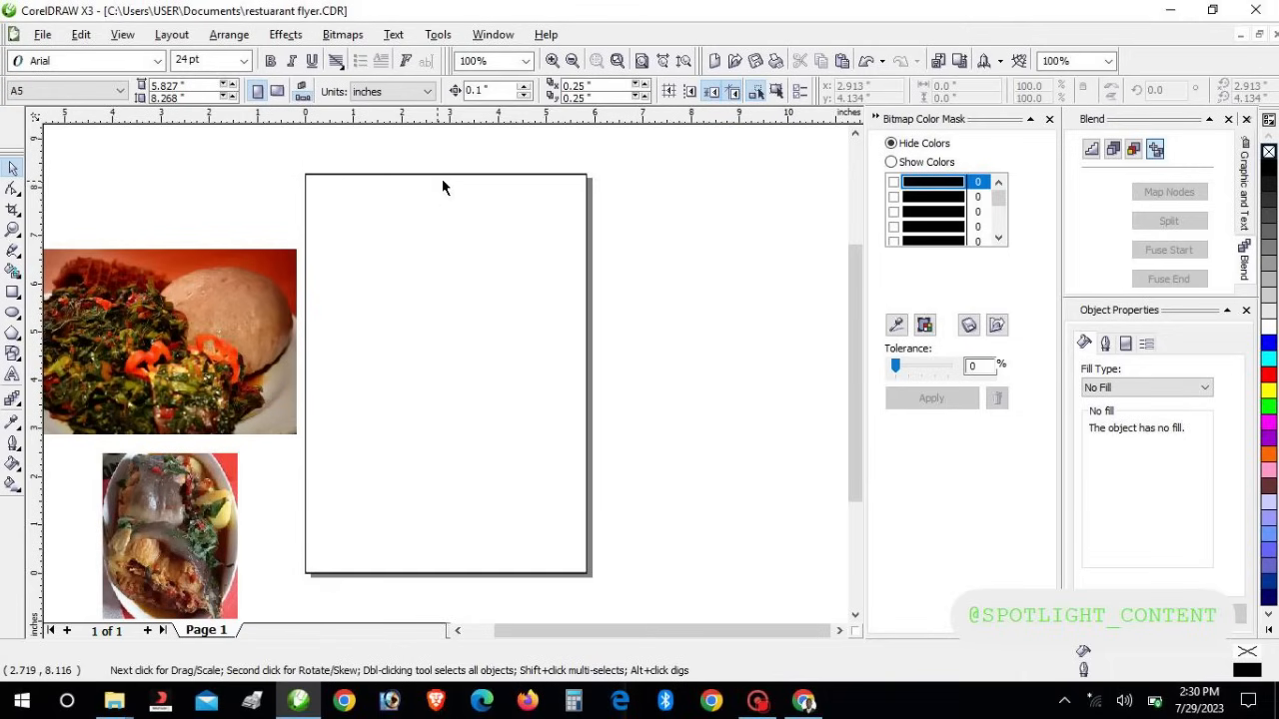
left_click(443, 175)
left_click(216, 301)
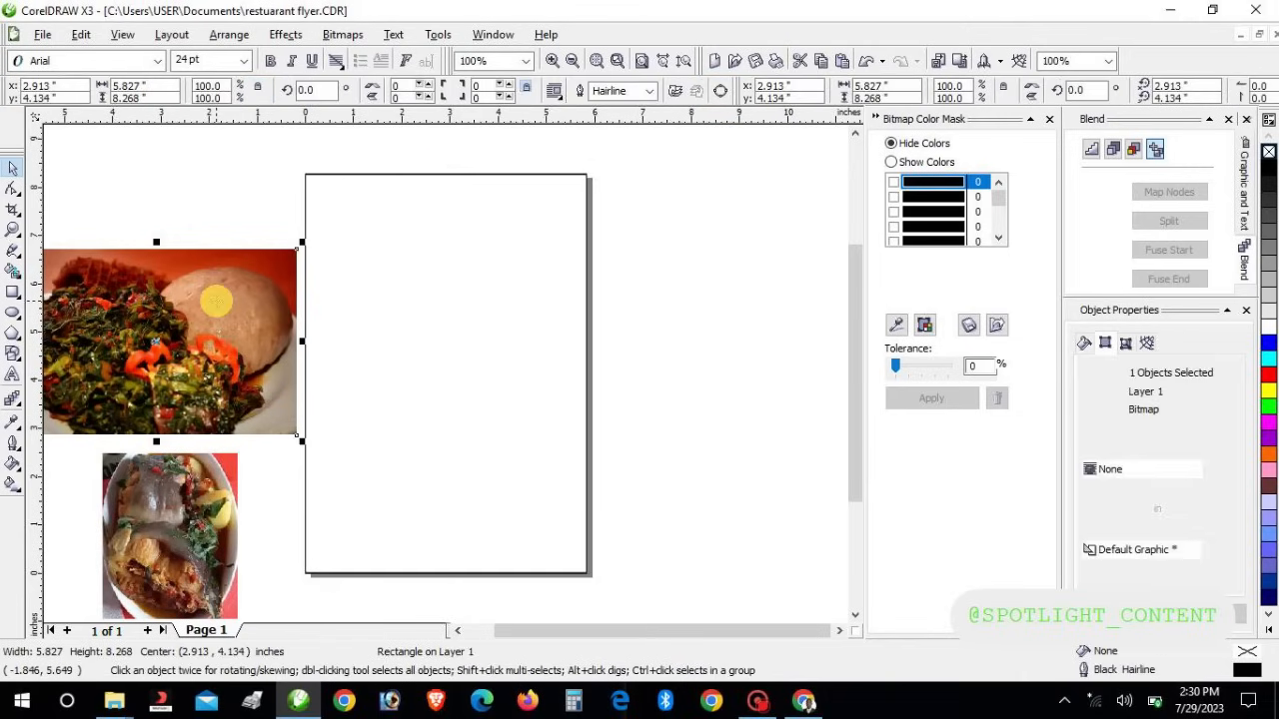
left_click_drag(216, 301, 471, 251)
left_click_drag(556, 192, 420, 285)
Place the fish photo over the page's lower-left edge and select both photos
left_click(197, 496)
left_click_drag(196, 497, 330, 435)
left_click_drag(111, 234, 474, 593)
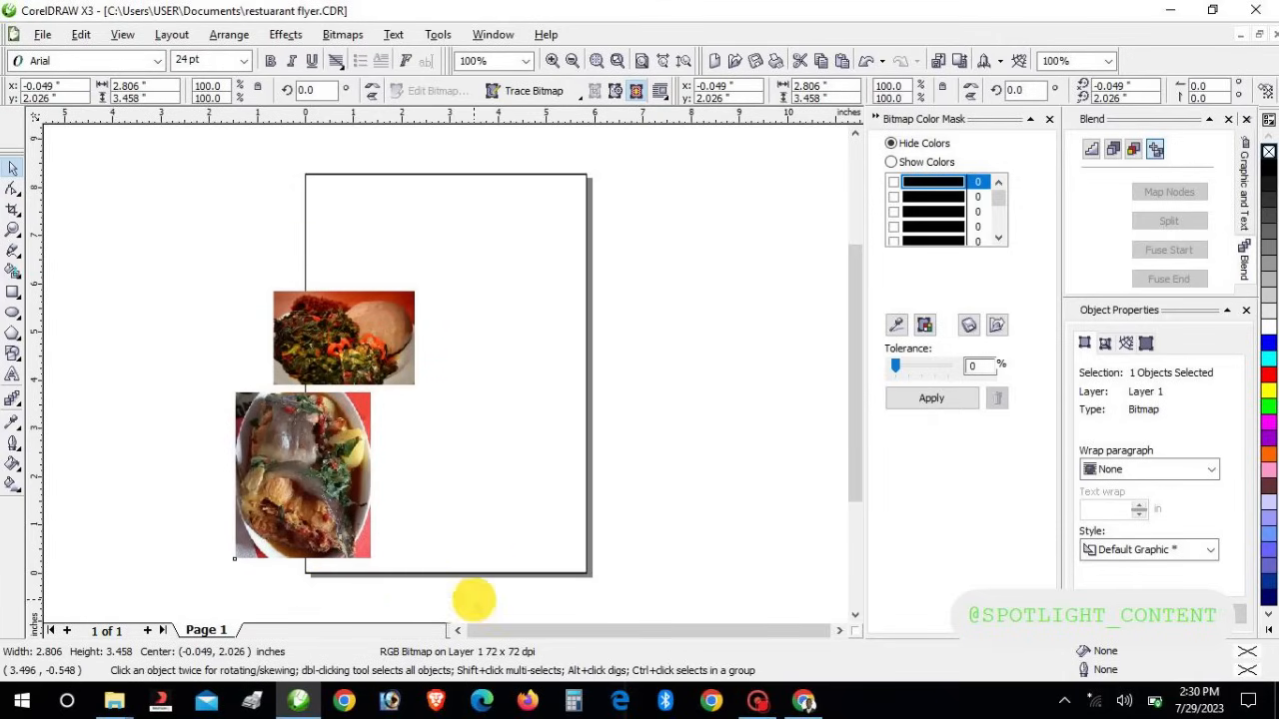
Abandon a failed PowerClip into the page frame and move both photos off the page's left edge
left_click(280, 35)
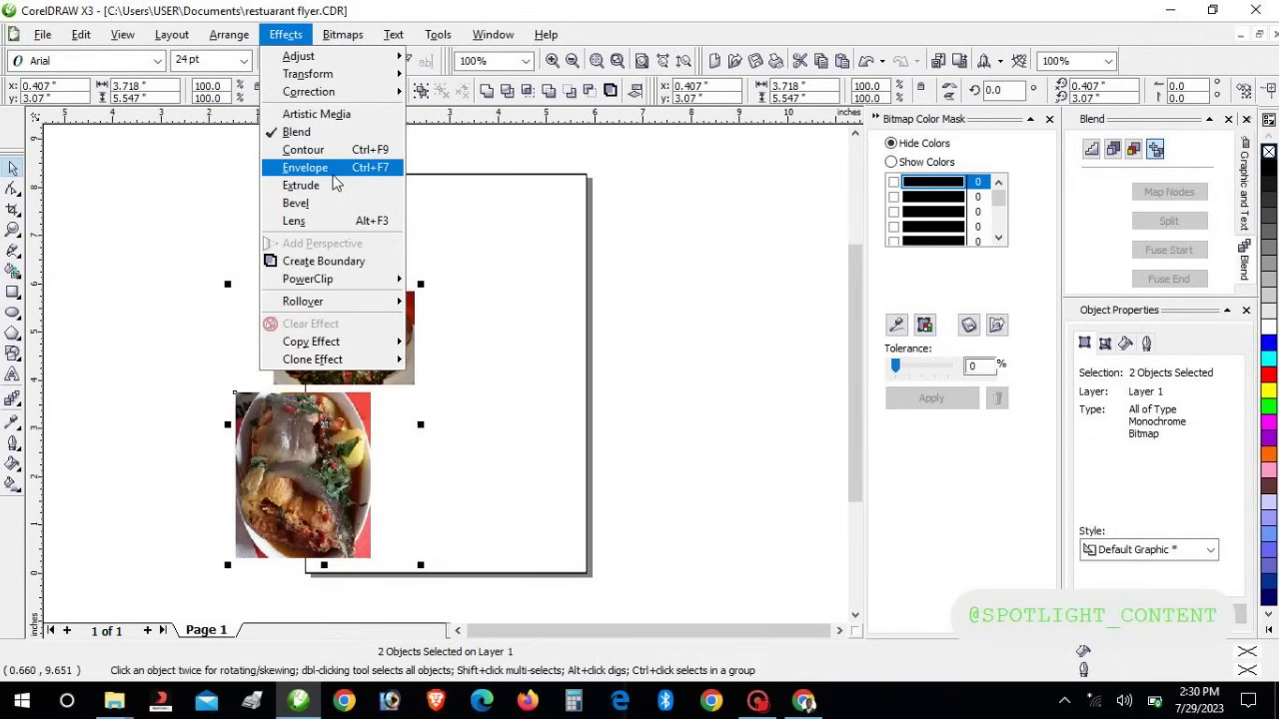
mouse_move(357, 279)
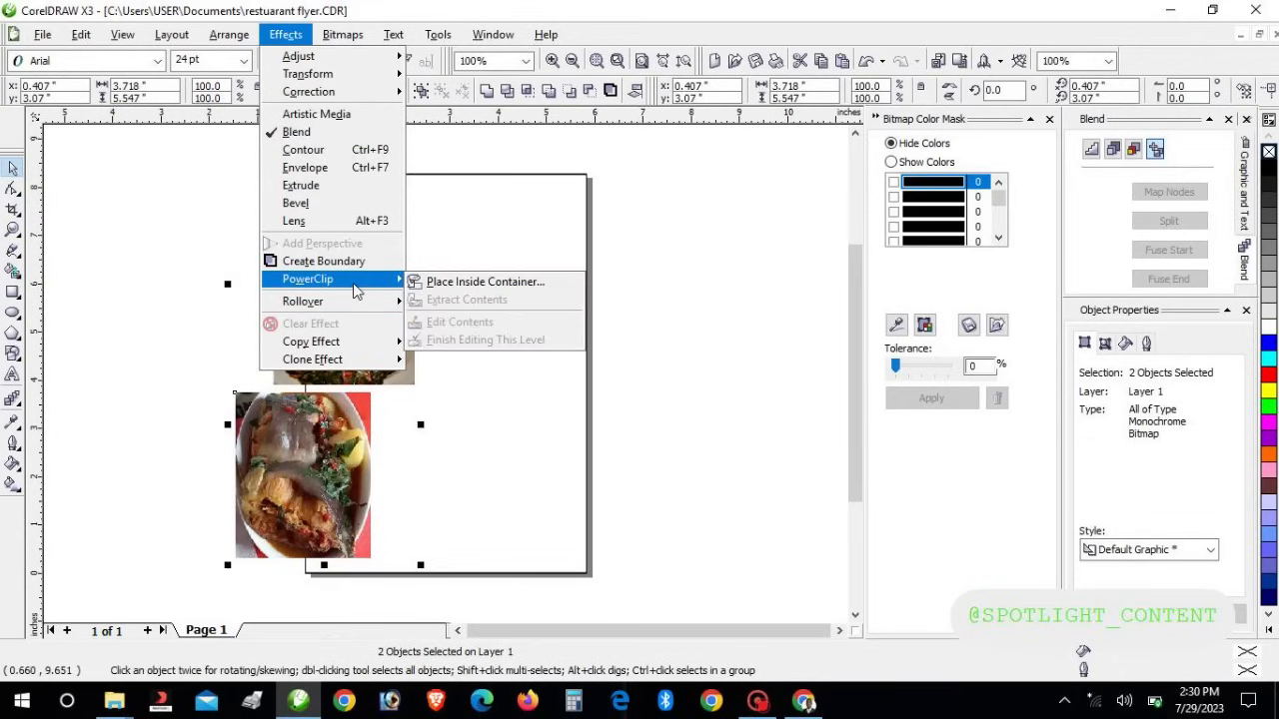
left_click(465, 284)
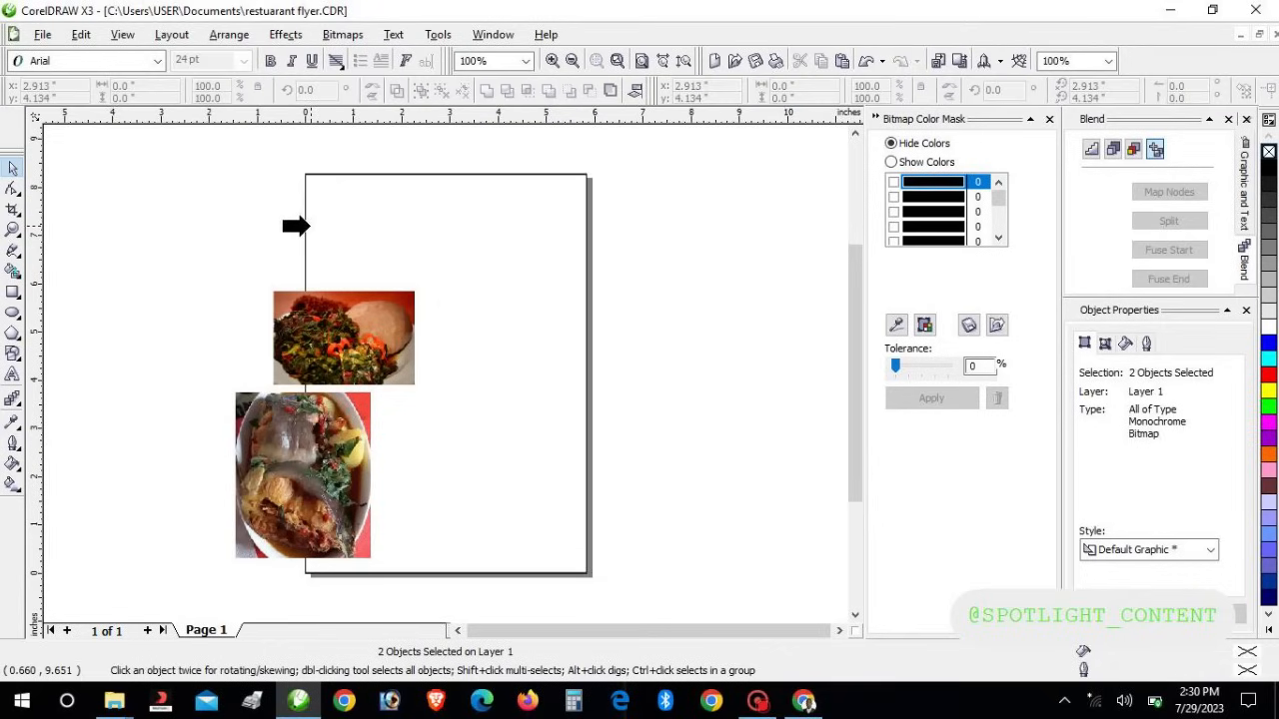
left_click(309, 225)
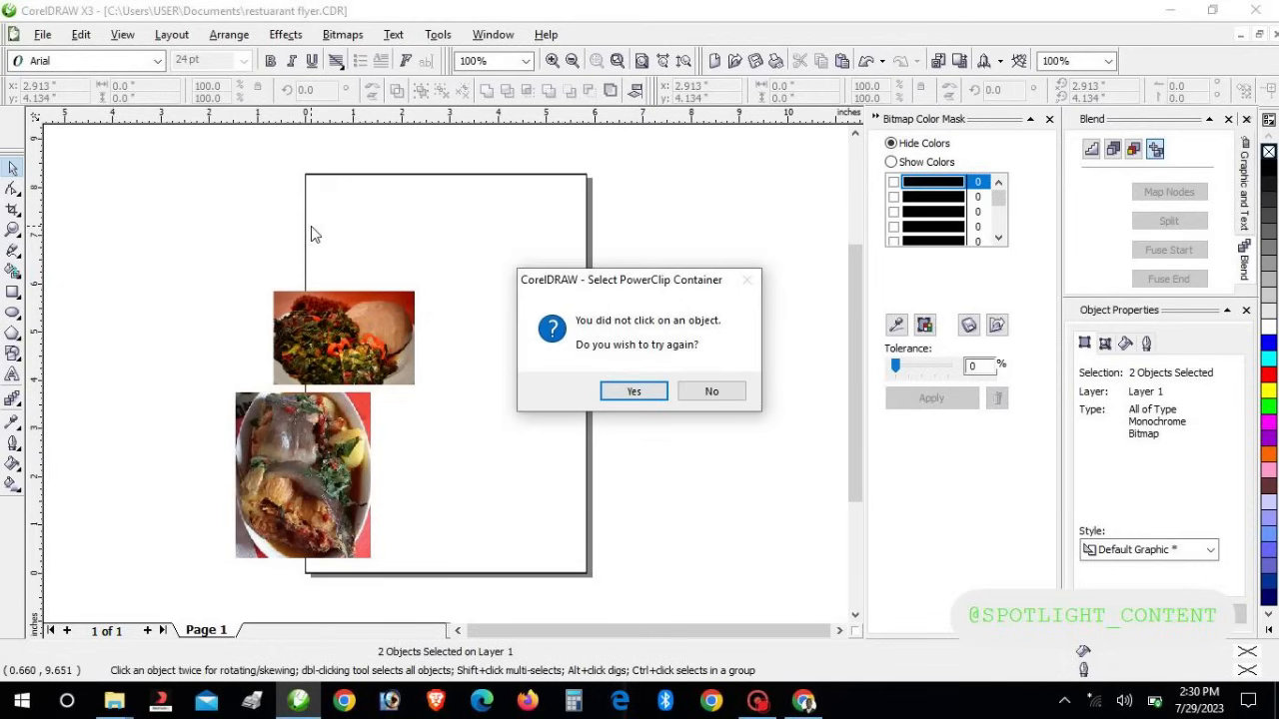
left_click(611, 389)
left_click(493, 268)
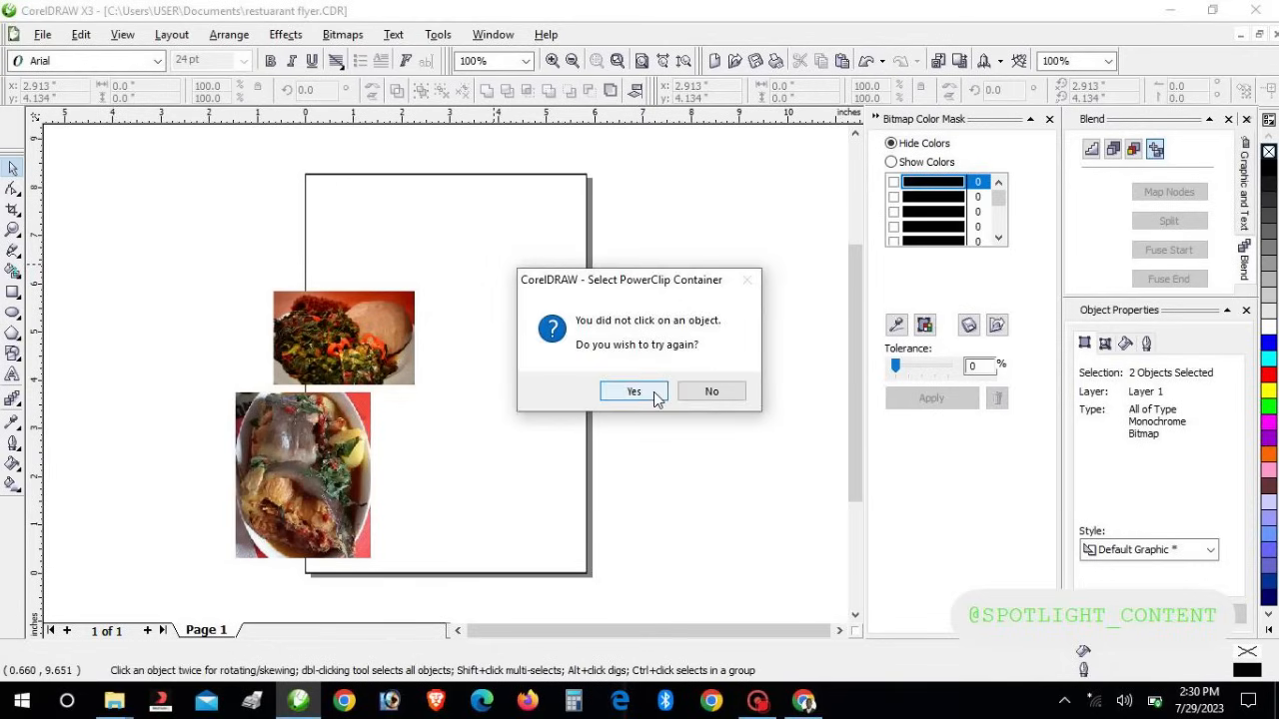
left_click(657, 398)
left_click(496, 179)
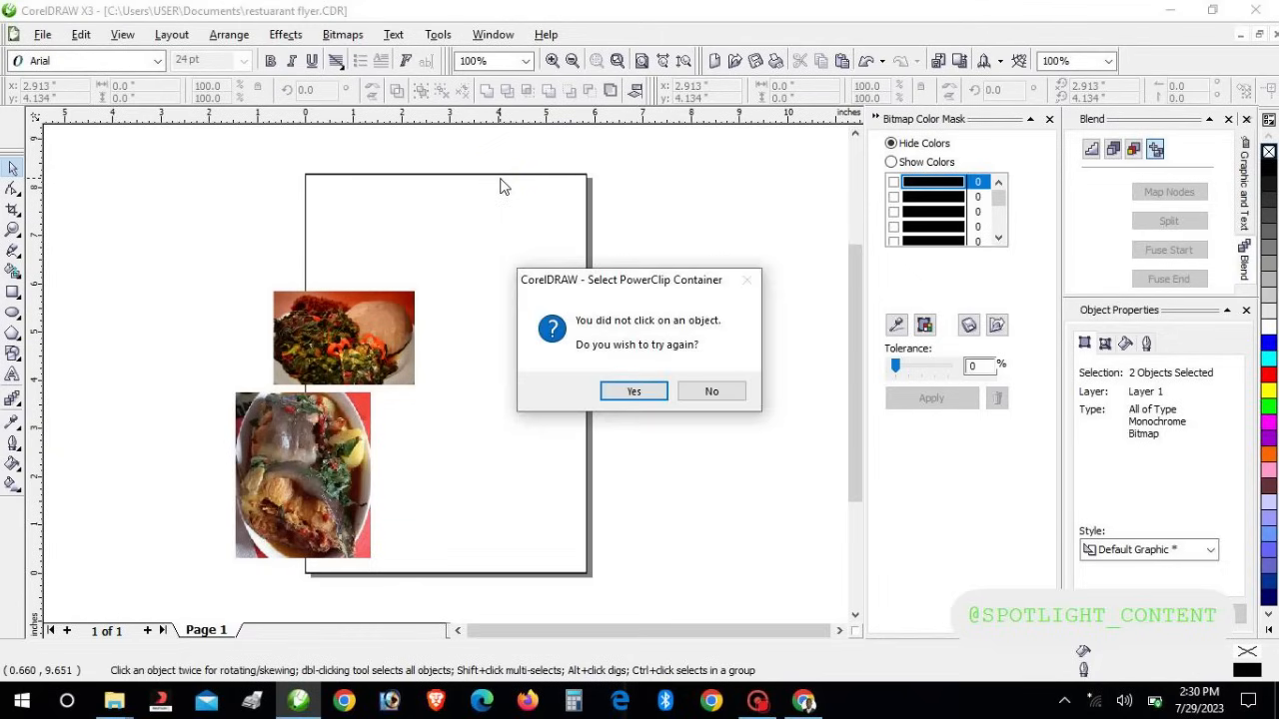
left_click(713, 391)
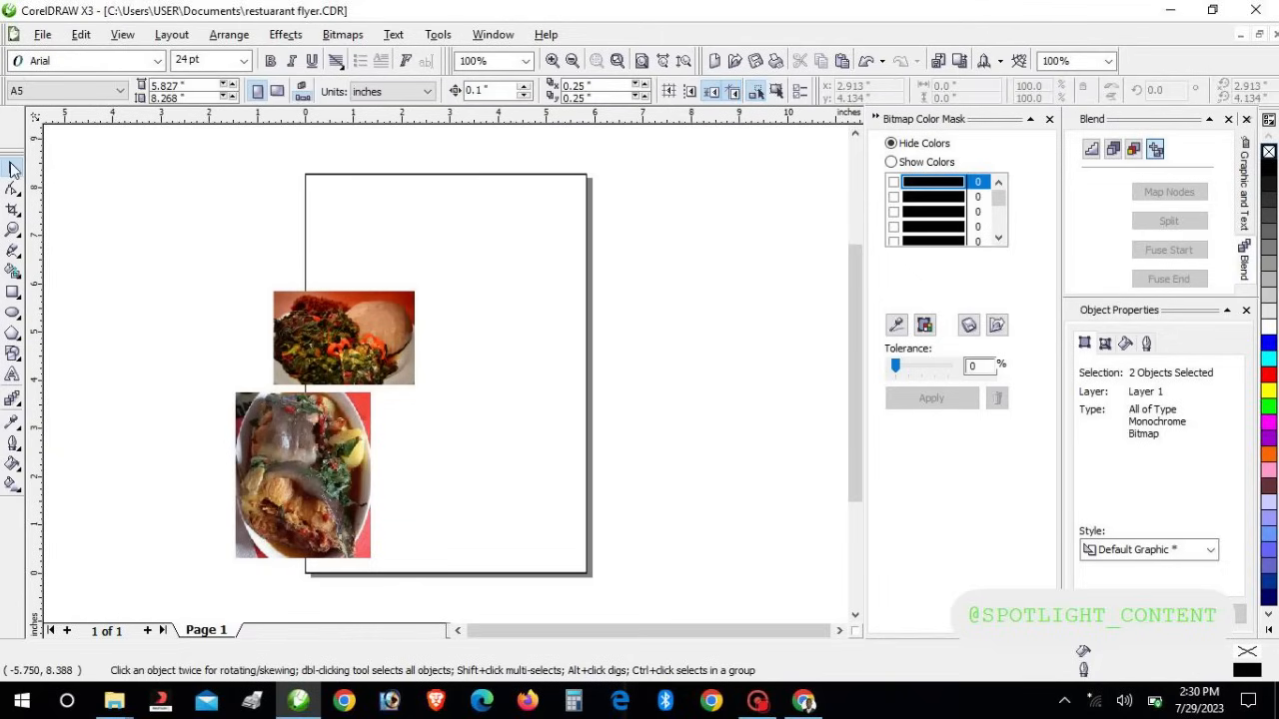
left_click_drag(89, 229, 500, 599)
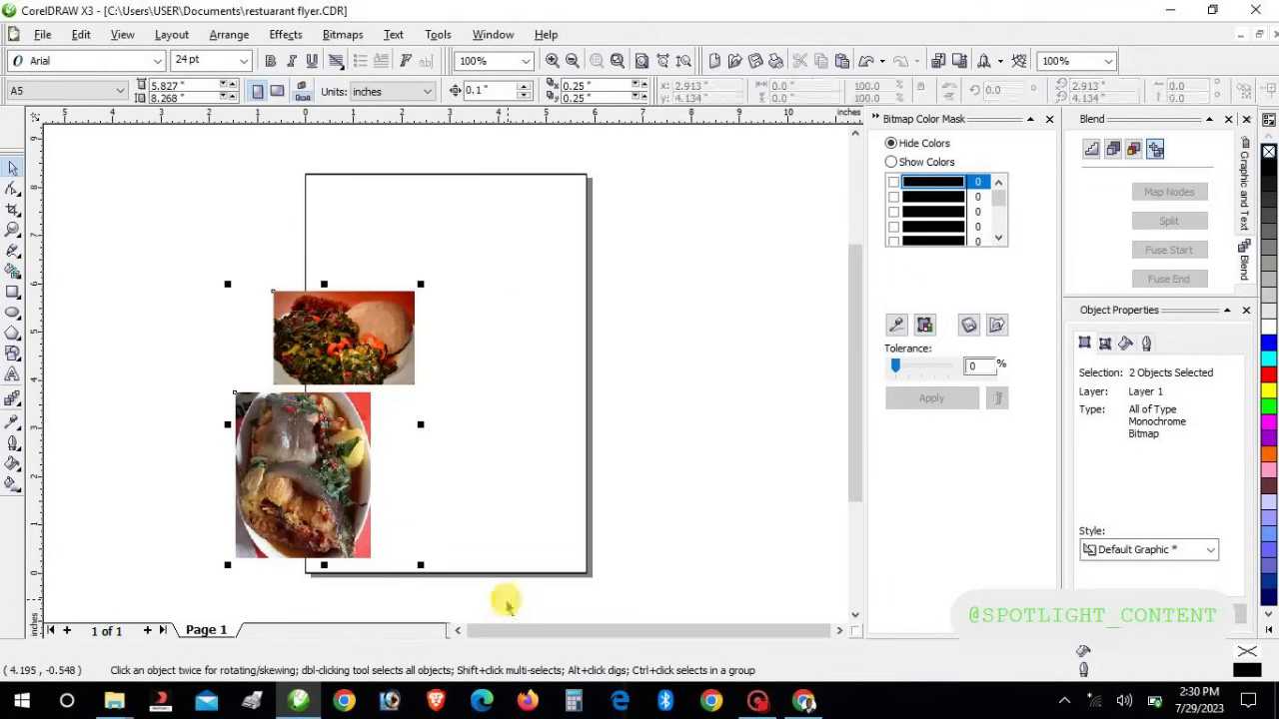
left_click_drag(323, 462, 161, 452)
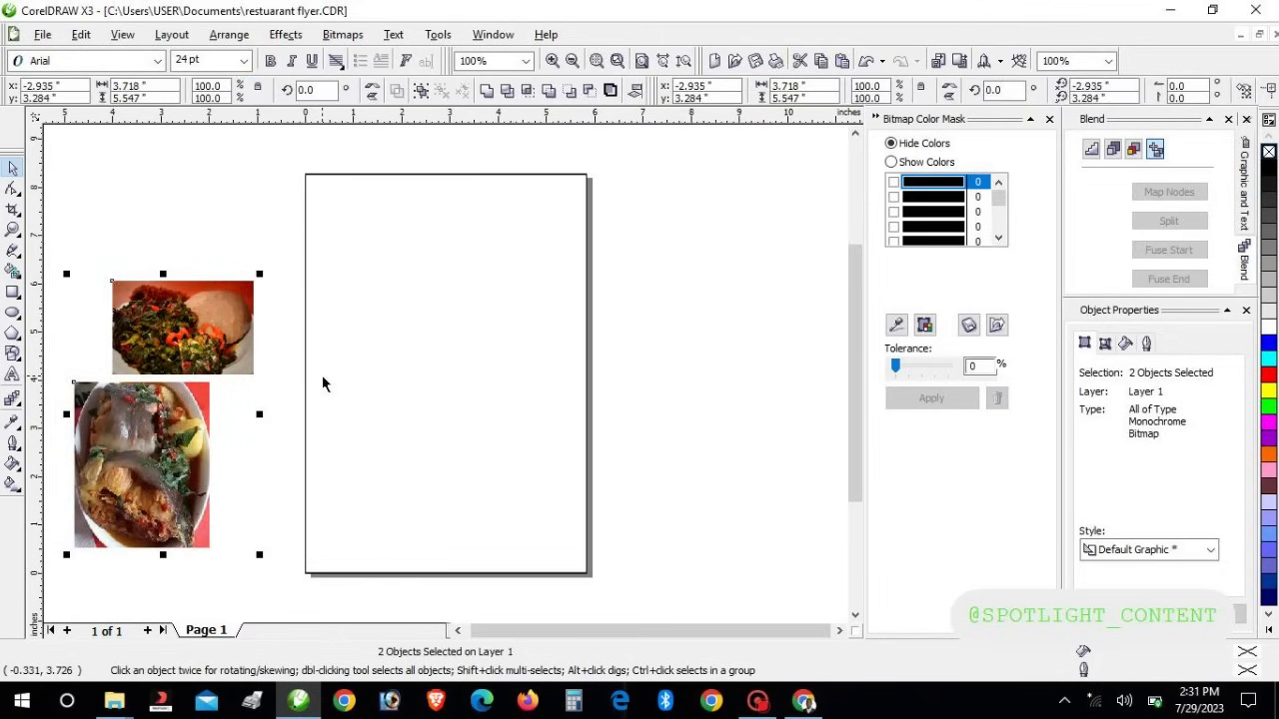
Nudge the page-frame rectangle right with the arrow key
left_click(323, 377)
left_click(307, 375)
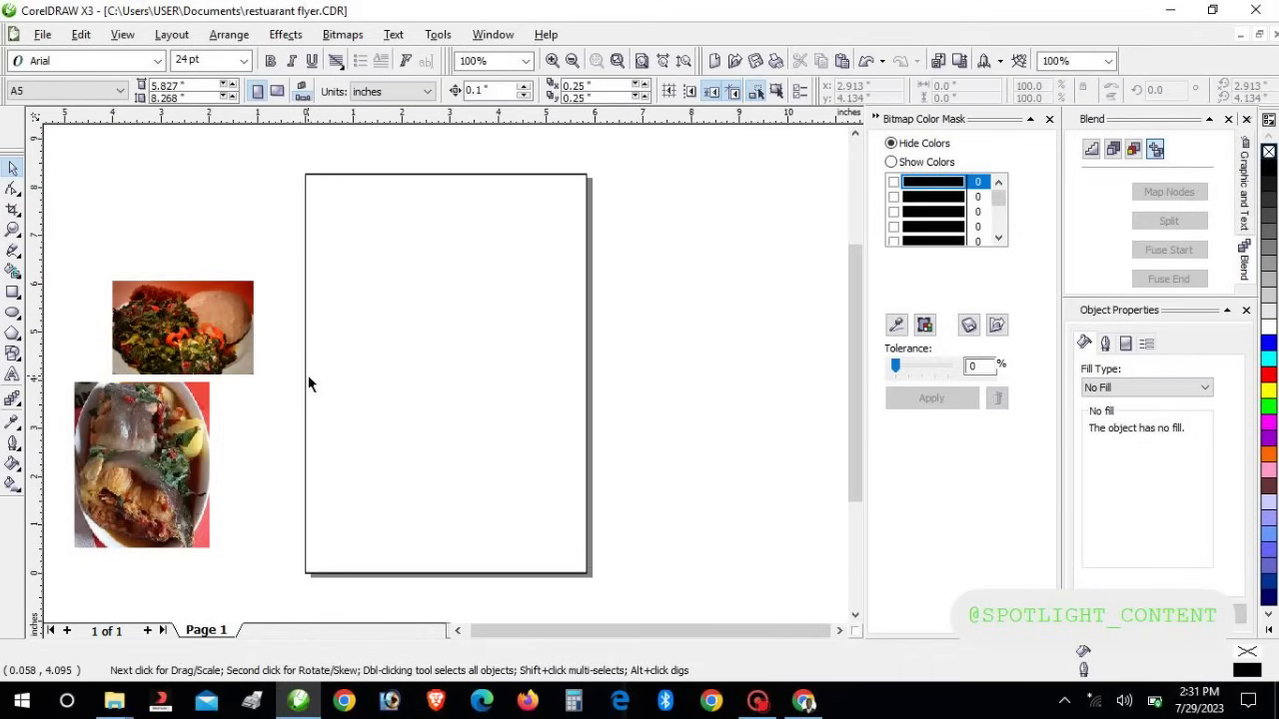
left_click(308, 375)
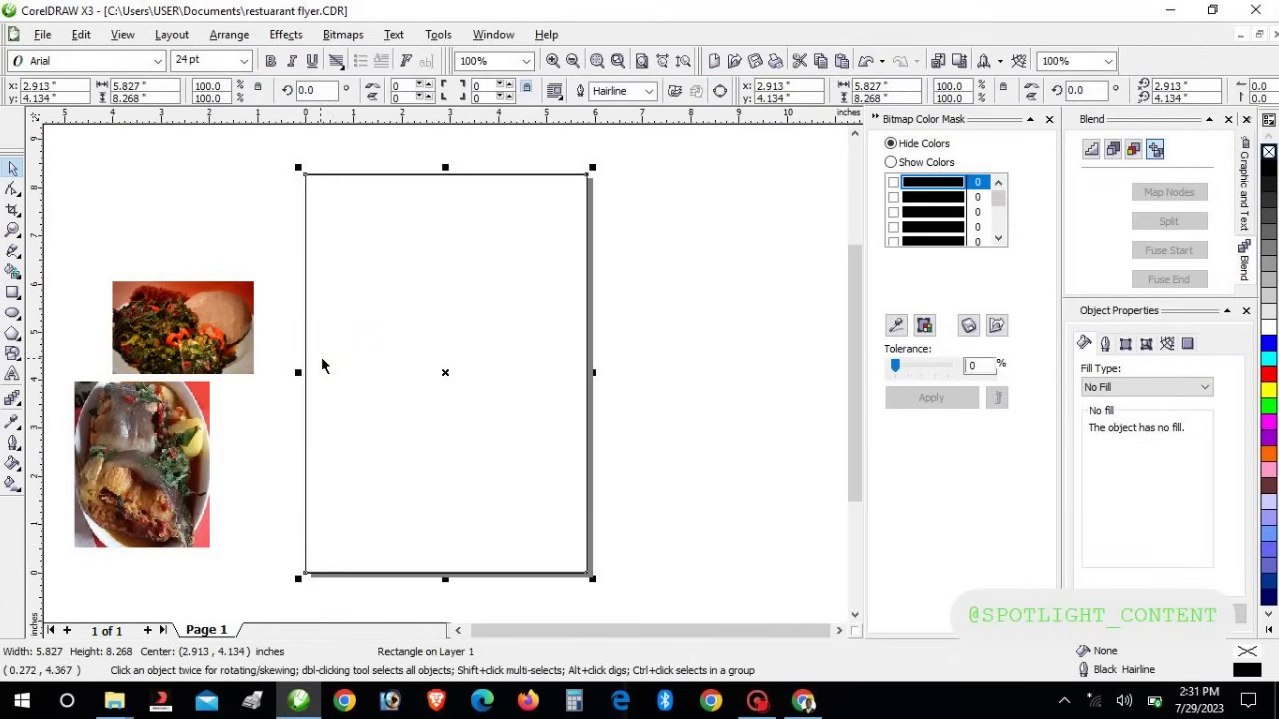
left_click_drag(323, 366, 414, 337)
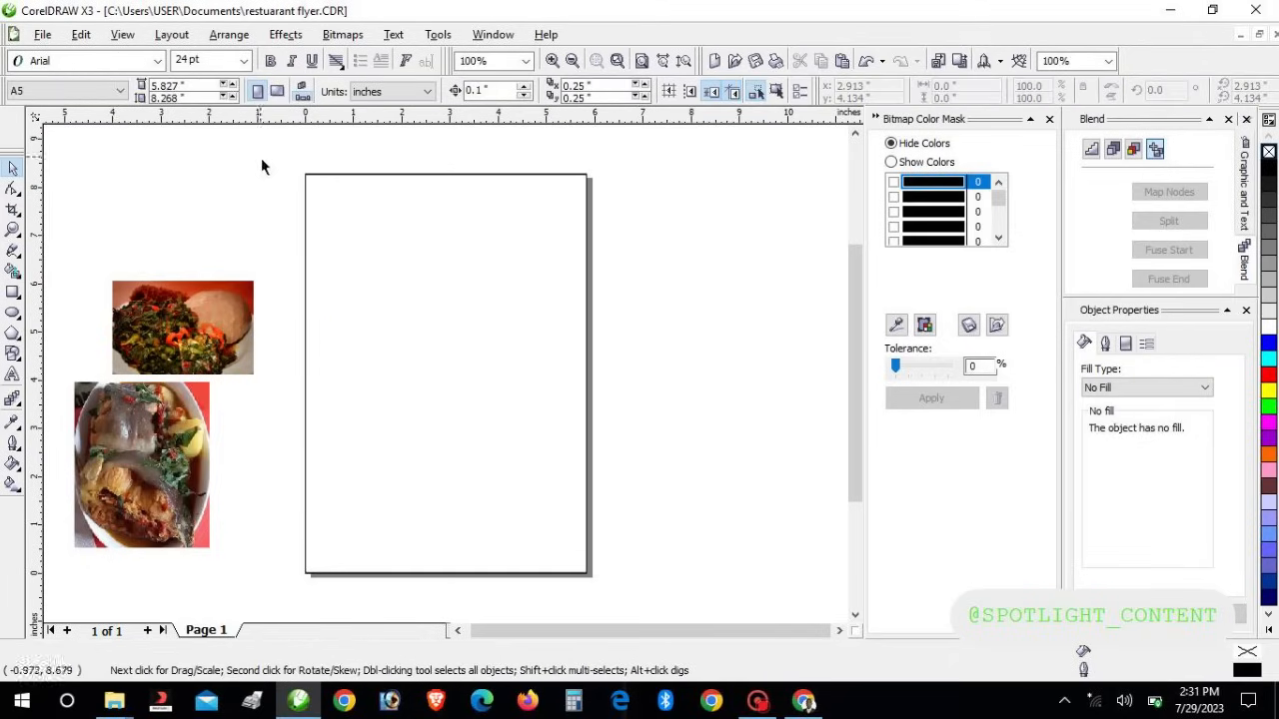
left_click_drag(264, 161, 691, 599)
key("Right")
key("Right")
key("Right")
key("Right")
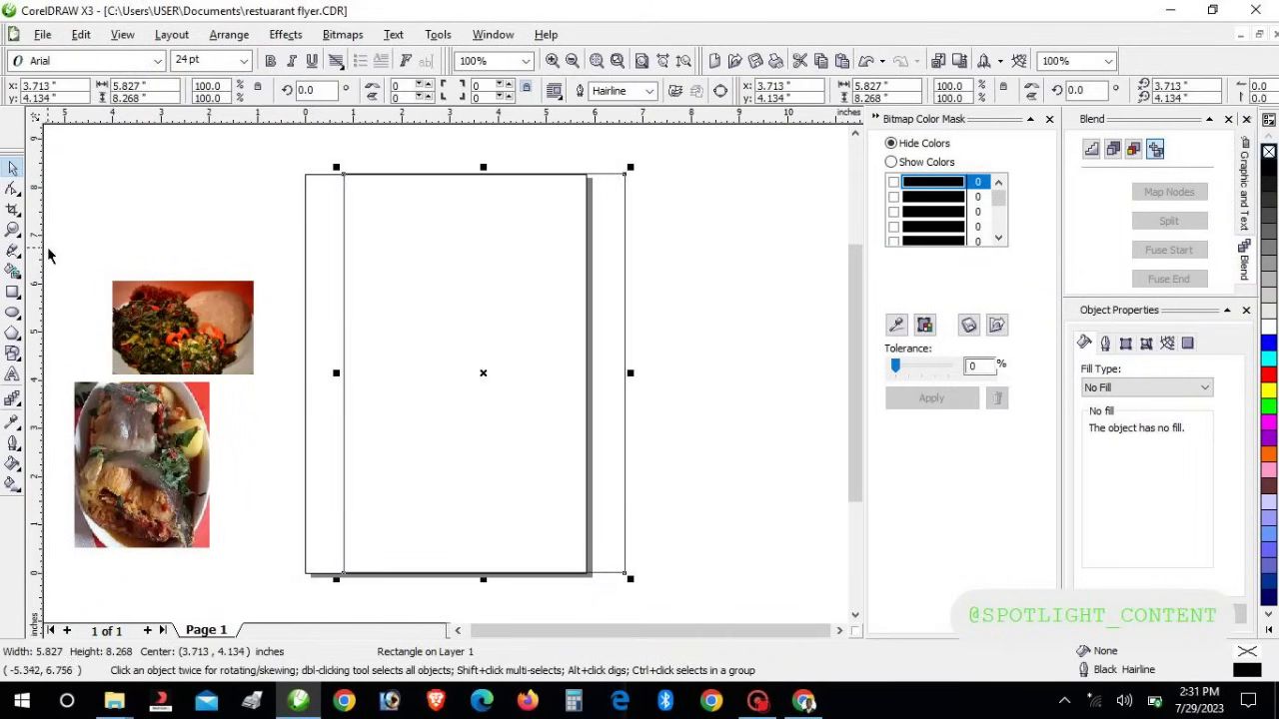
PowerClip both food photos inside the A5 page rectangle
left_click_drag(48, 255, 292, 588)
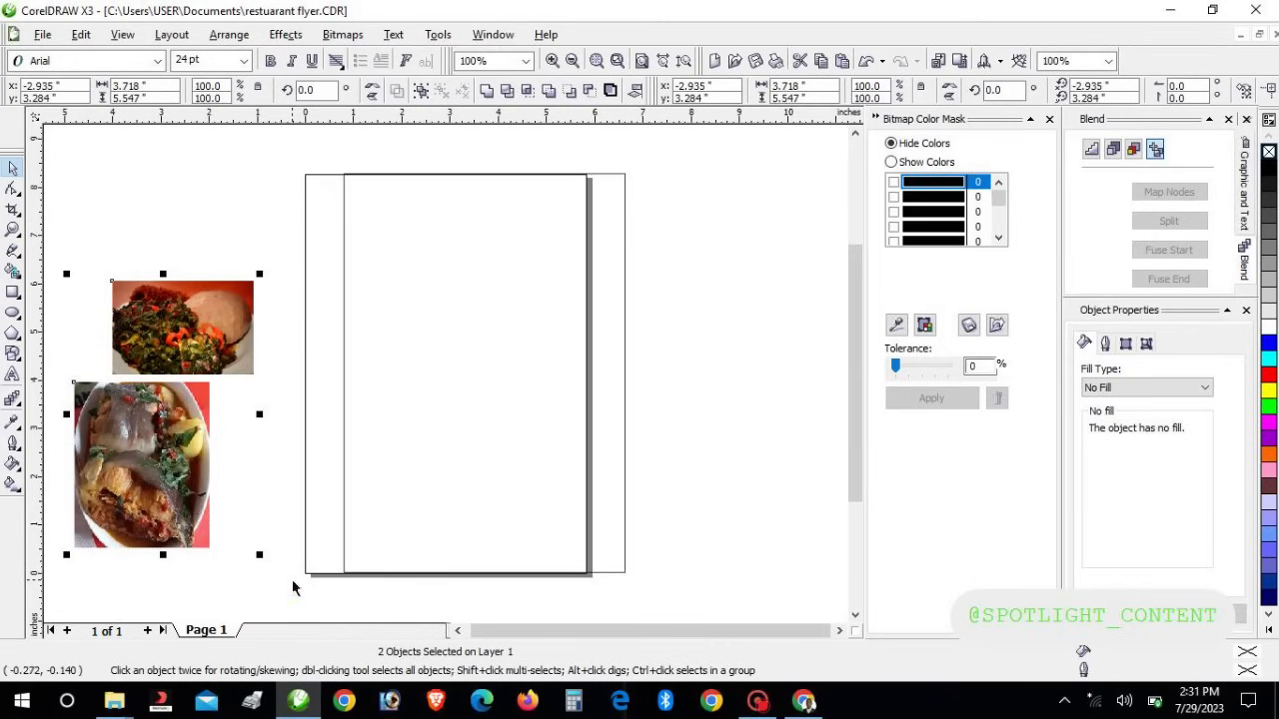
left_click(288, 35)
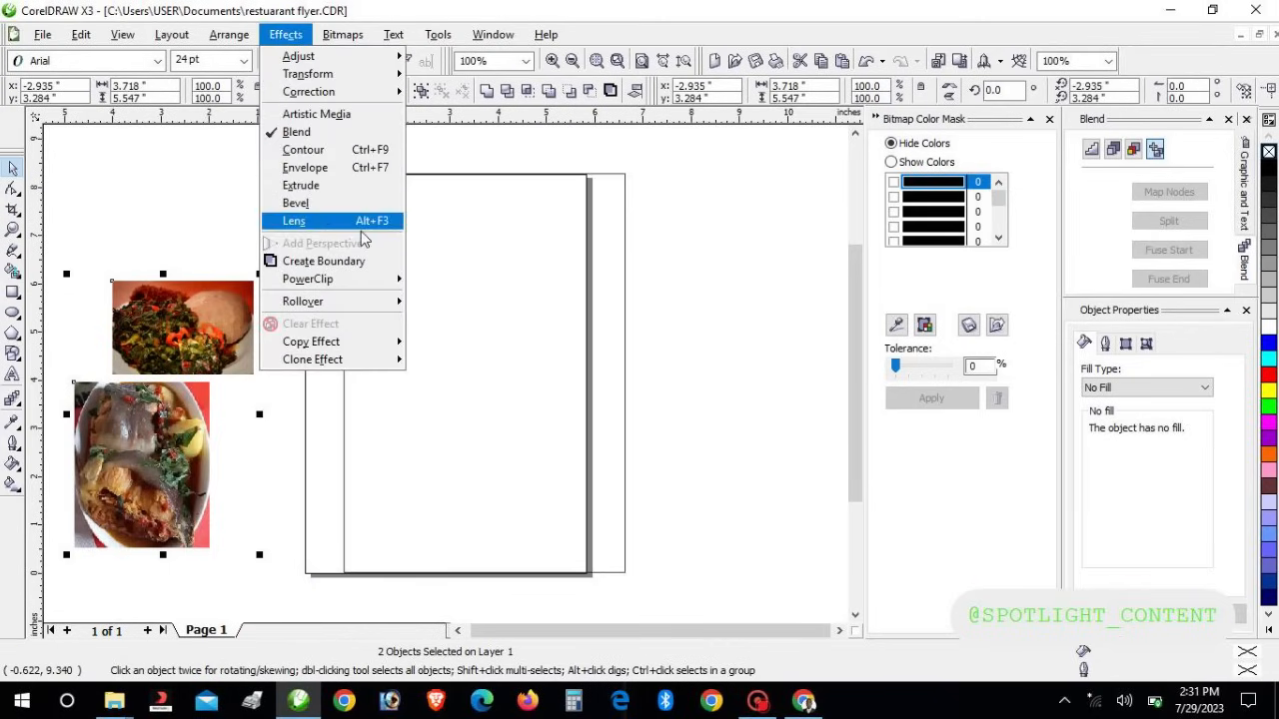
mouse_move(375, 291)
left_click(428, 282)
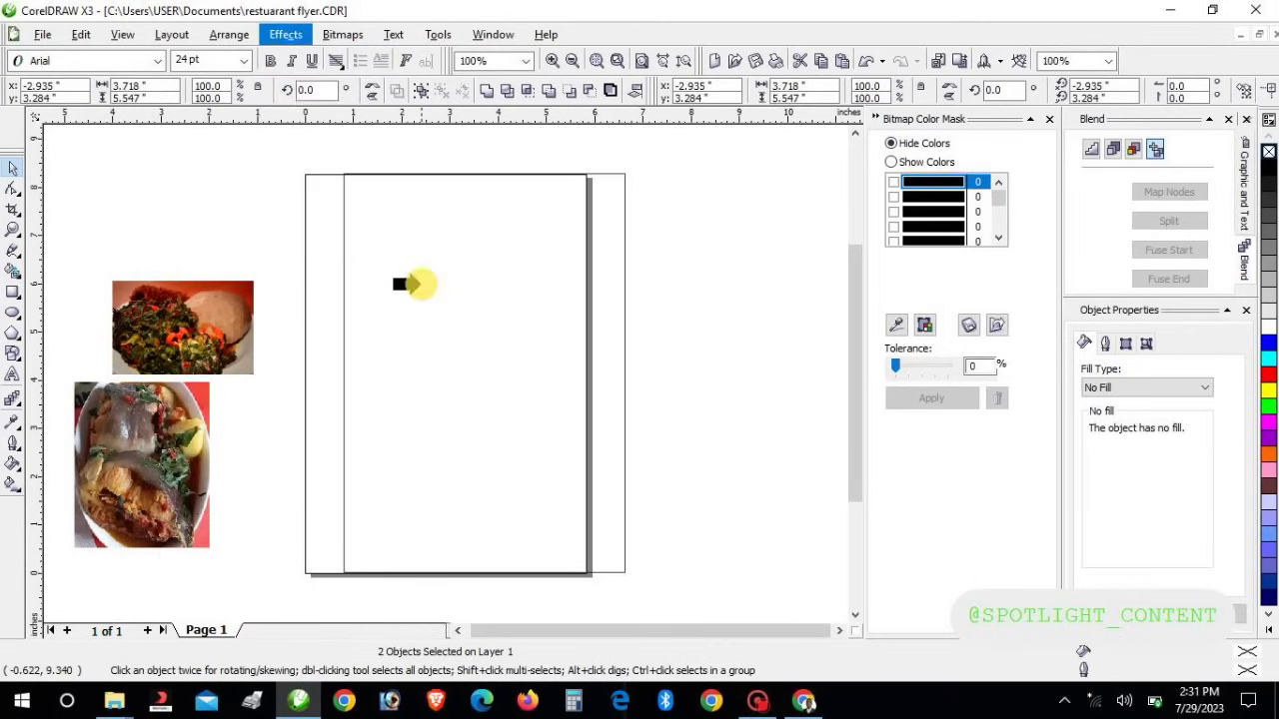
left_click(421, 289)
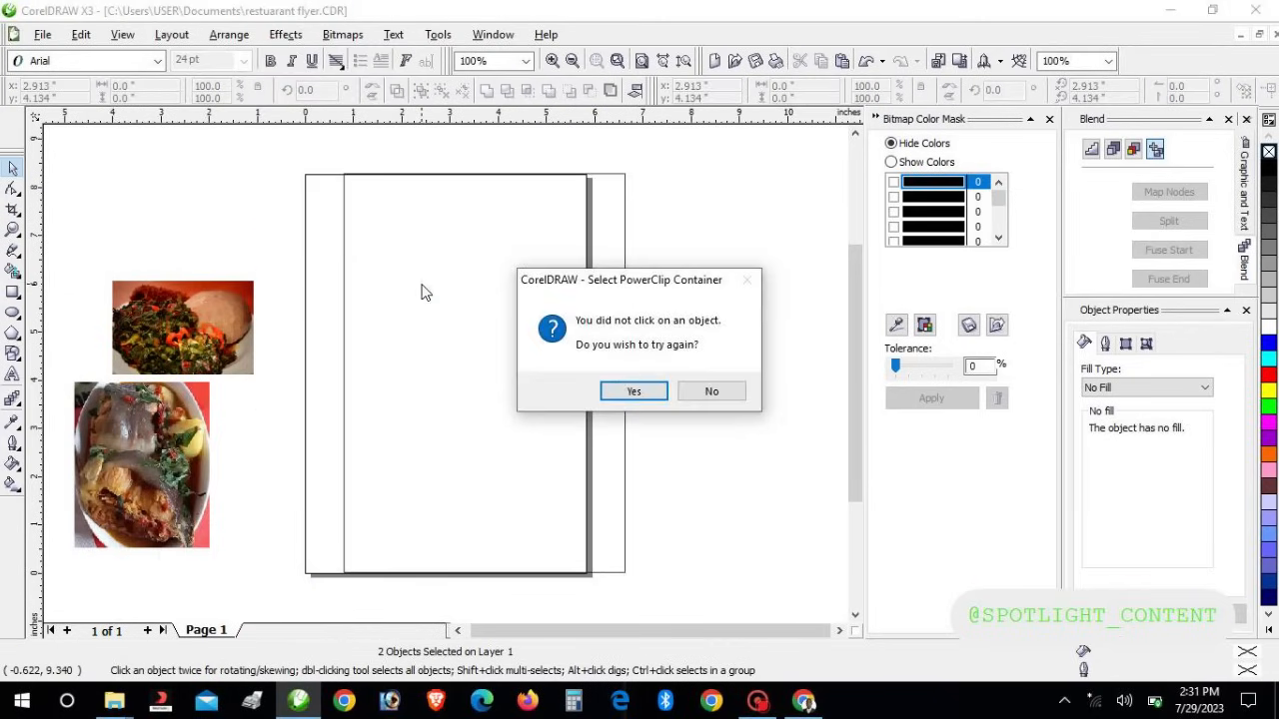
left_click(634, 392)
left_click(343, 435)
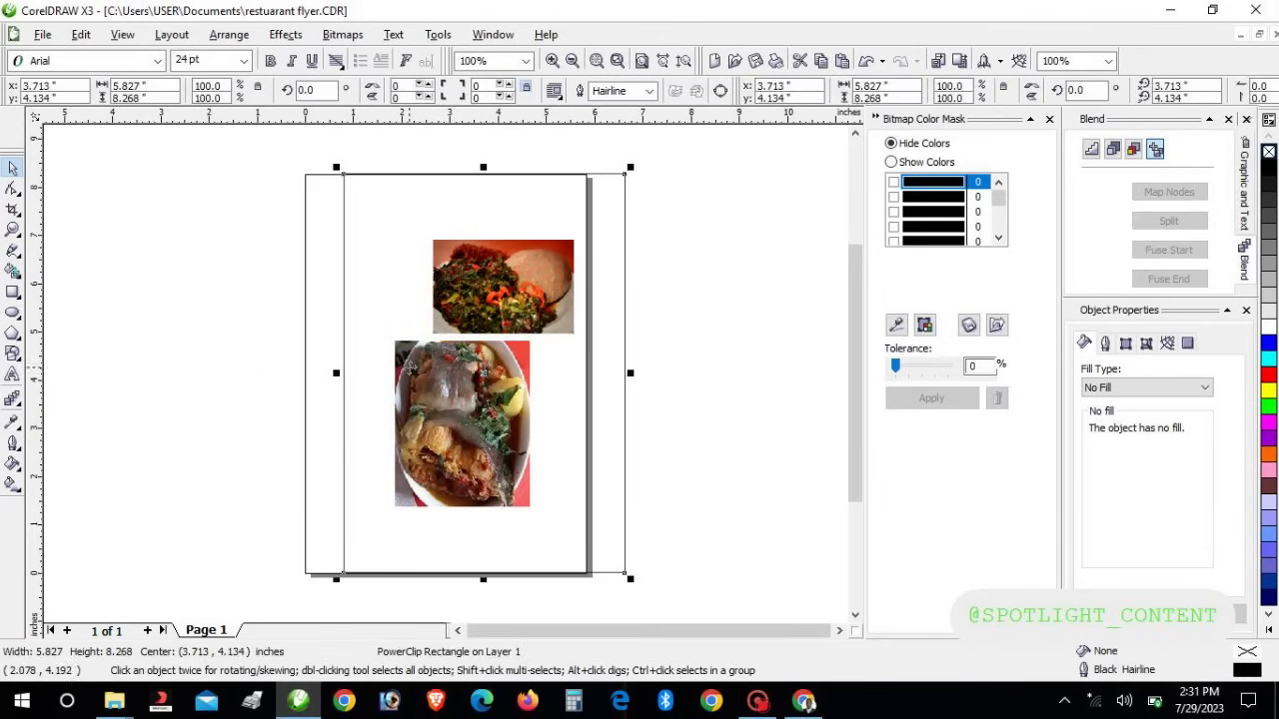
Open the PowerClip's contents for editing
left_click(477, 378)
left_click(476, 378)
right_click(476, 380)
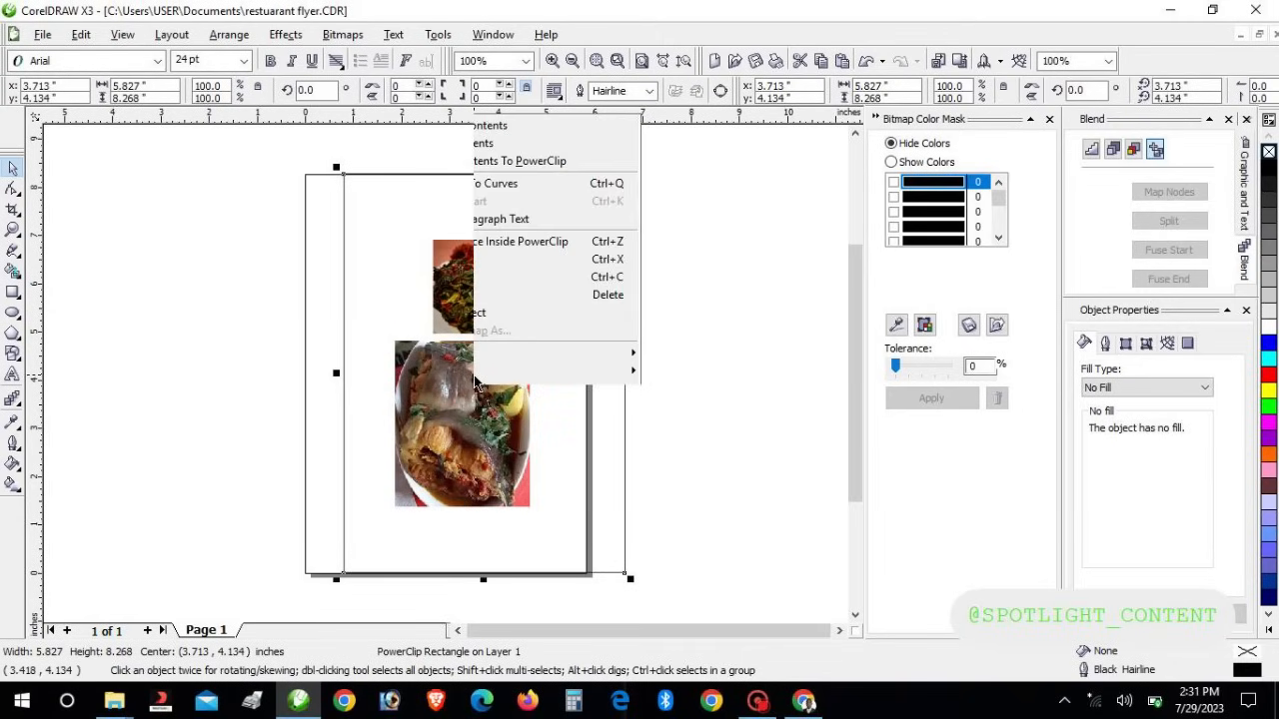
left_click(471, 458)
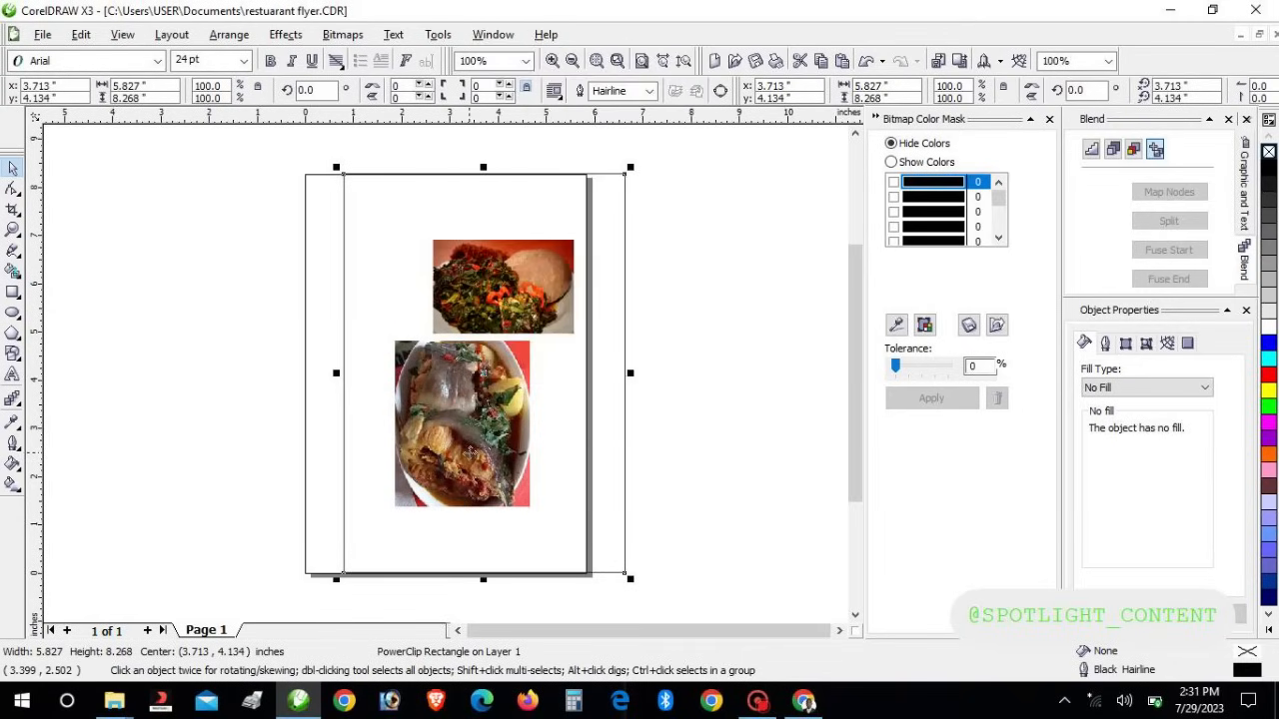
right_click(472, 454)
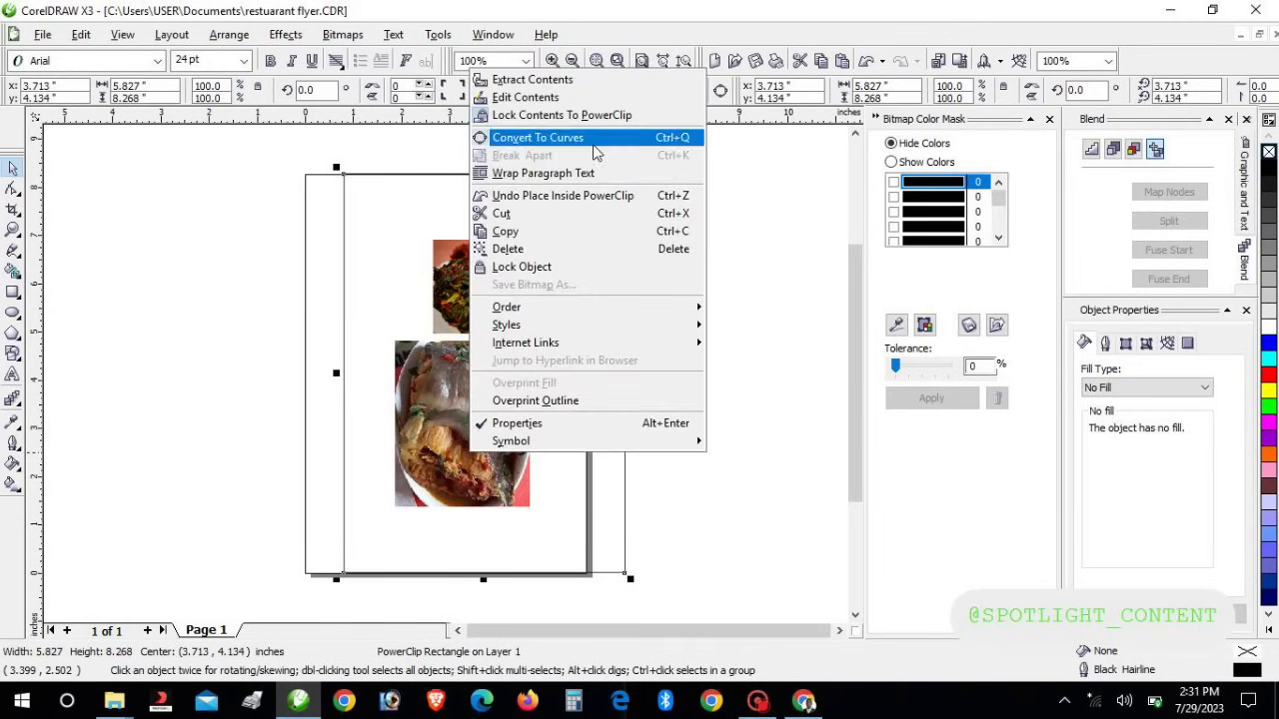
left_click(546, 99)
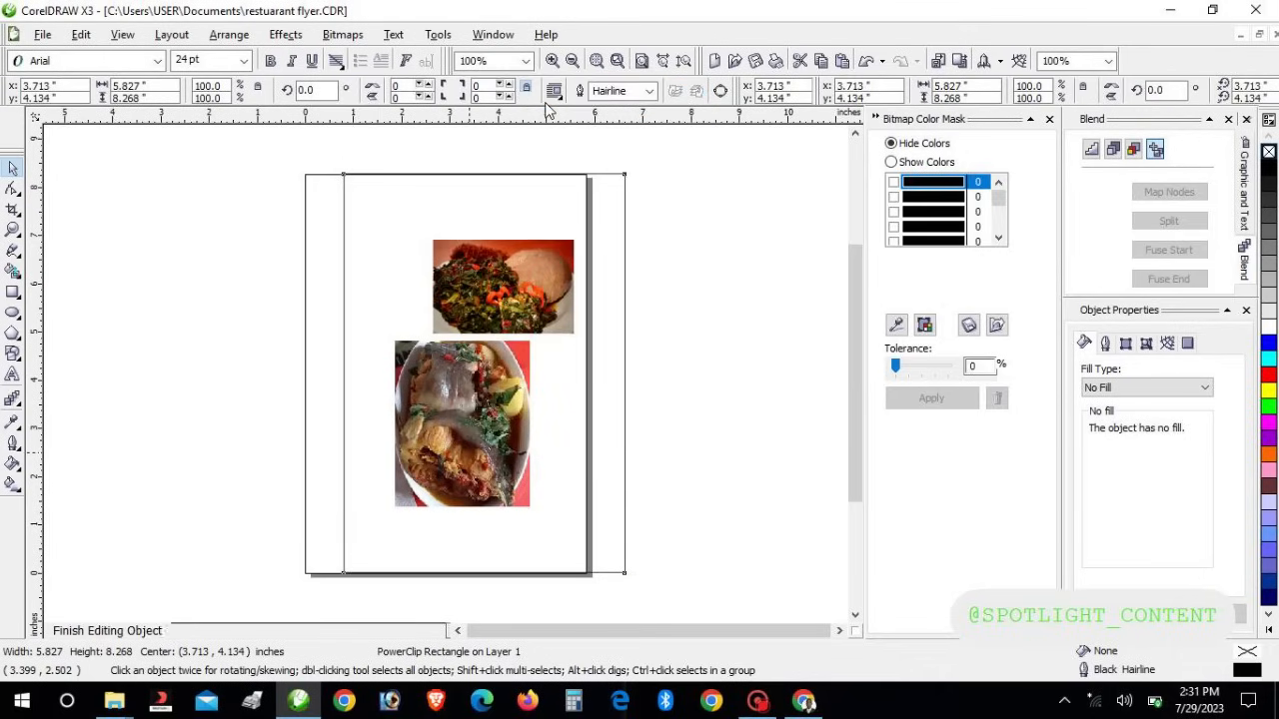
Move the fish plate past the page's left edge and the greens across its right edge
left_click_drag(470, 420, 245, 477)
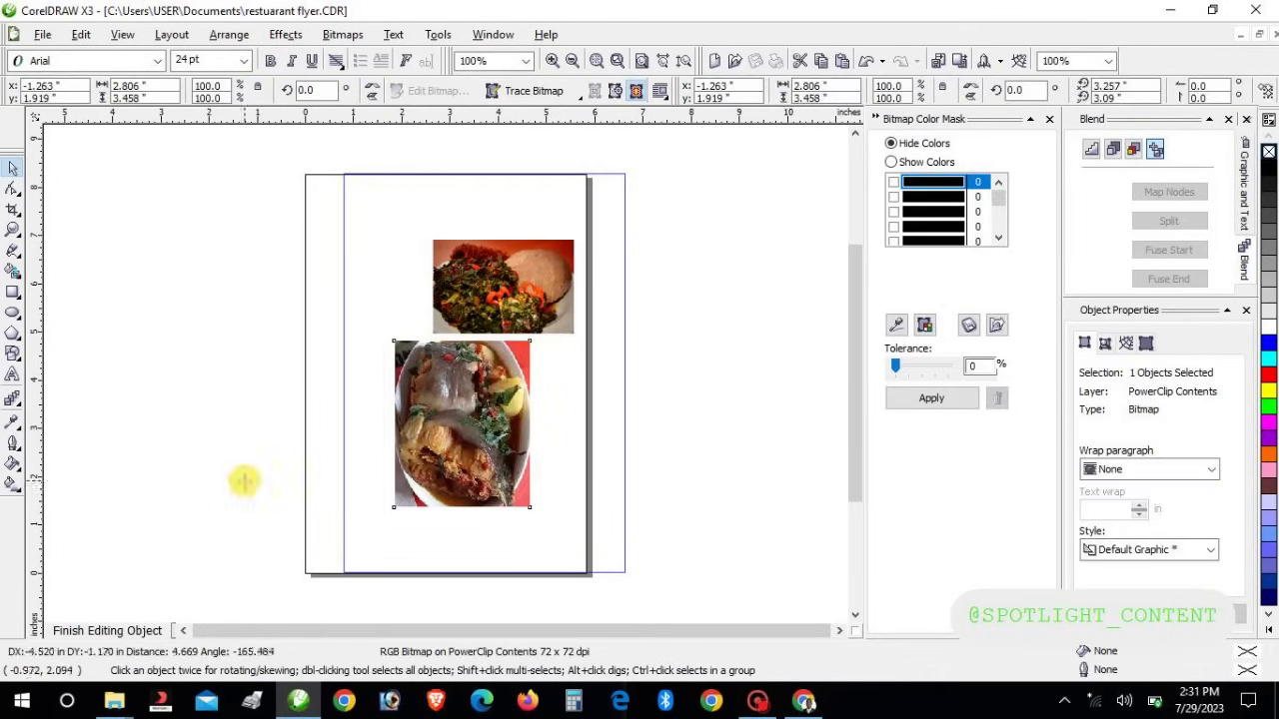
left_click(529, 285)
left_click_drag(517, 281, 670, 362)
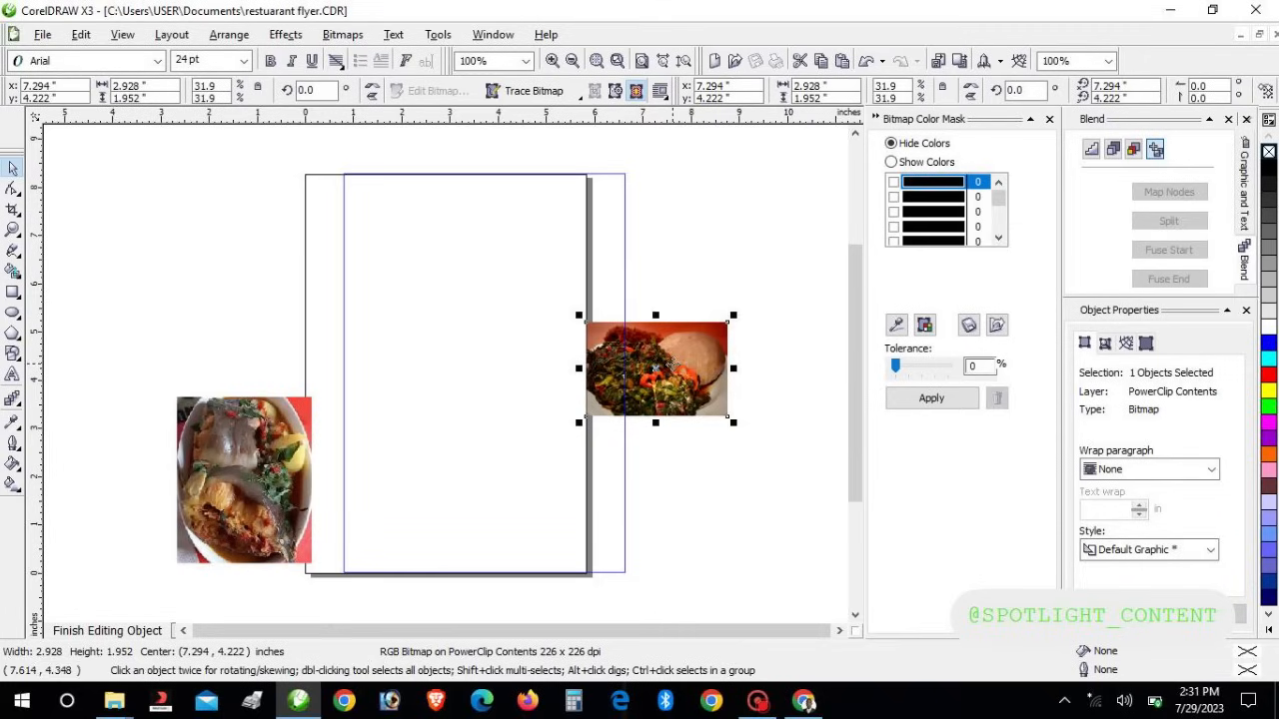
left_click(12, 377)
Type the two-line artistic text heading SPOTLIGHT / RESTUARANT to the left of the page
left_click(154, 289)
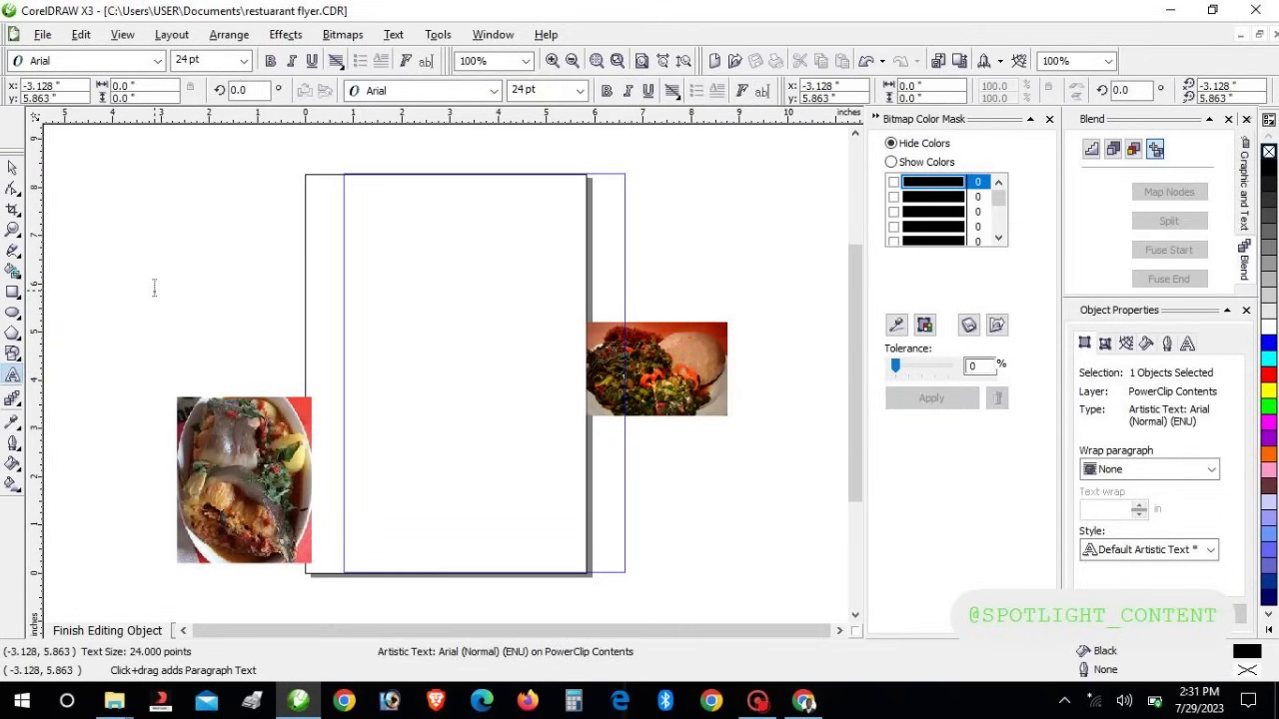
type("SPOTLIGHT")
key("Return")
type("RESTUARANT")
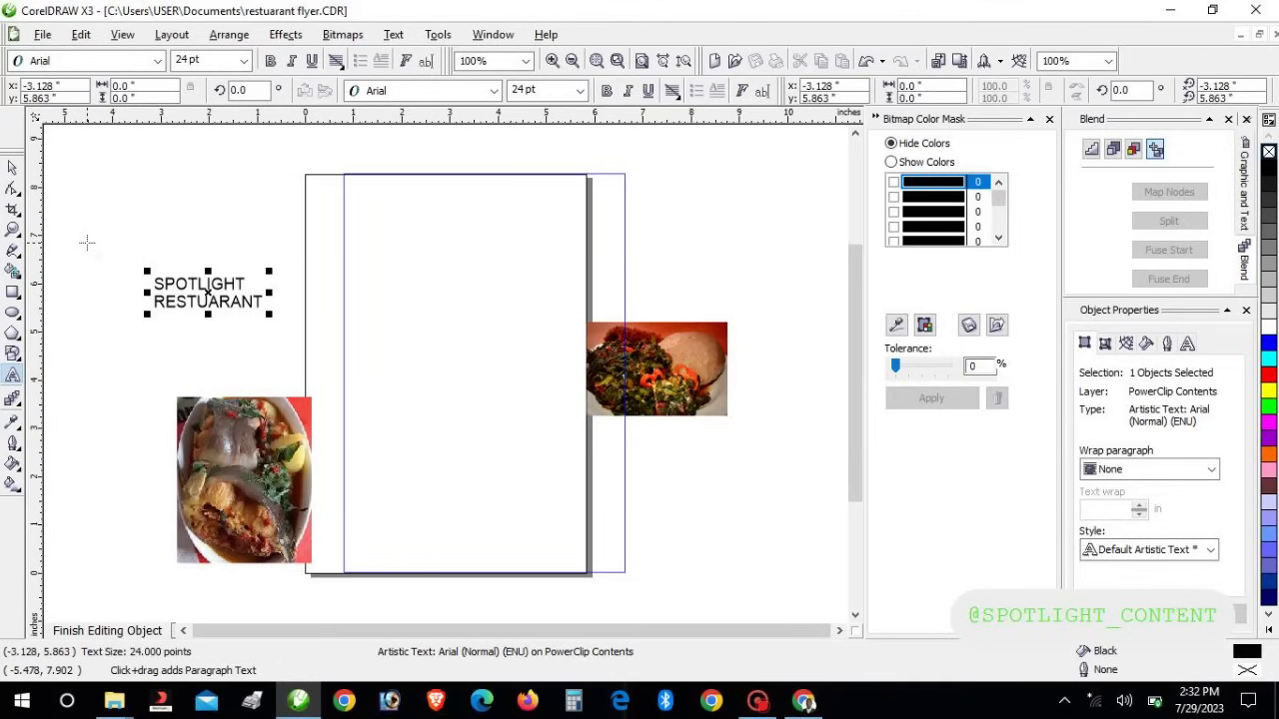
key("ctrl+space")
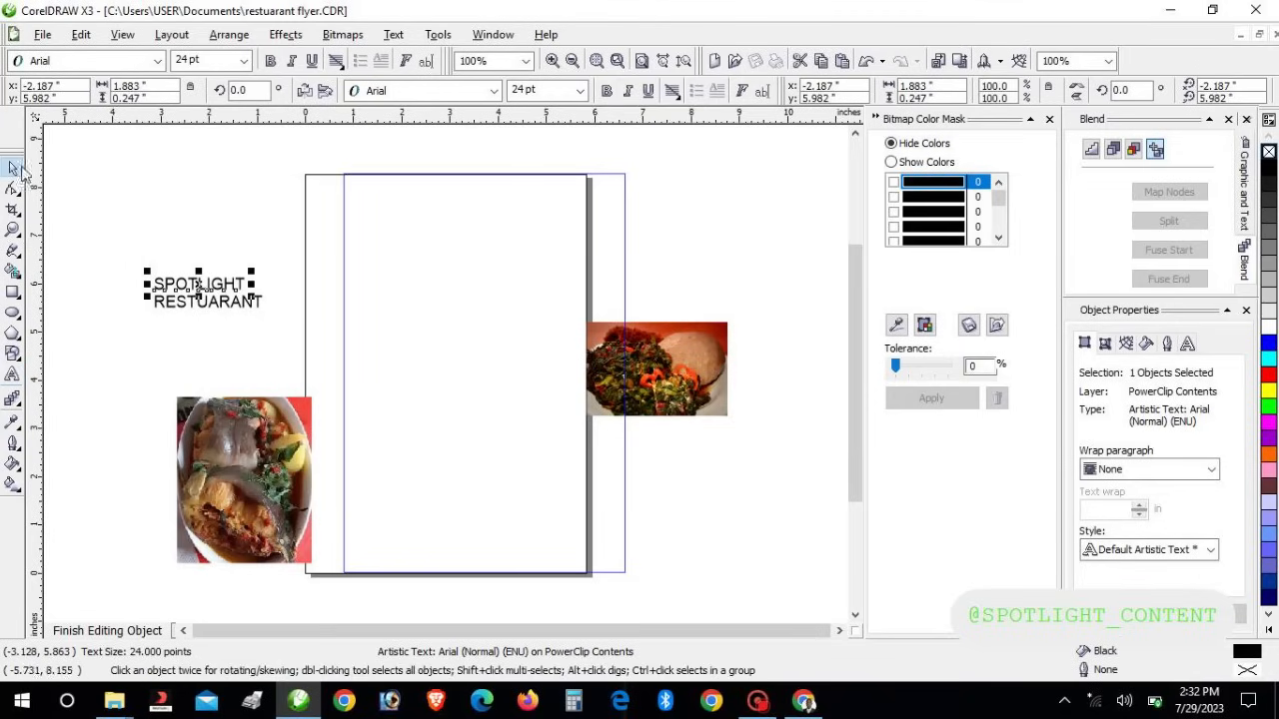
Drag the heading to the page's top-left and nudge the RESTUARANT line slightly lower
mouse_move(199, 287)
left_mouse_down()
mouse_move(400, 199)
mouse_move(429, 229)
mouse_move(409, 211)
left_mouse_up()
left_click(207, 302)
left_click(401, 222)
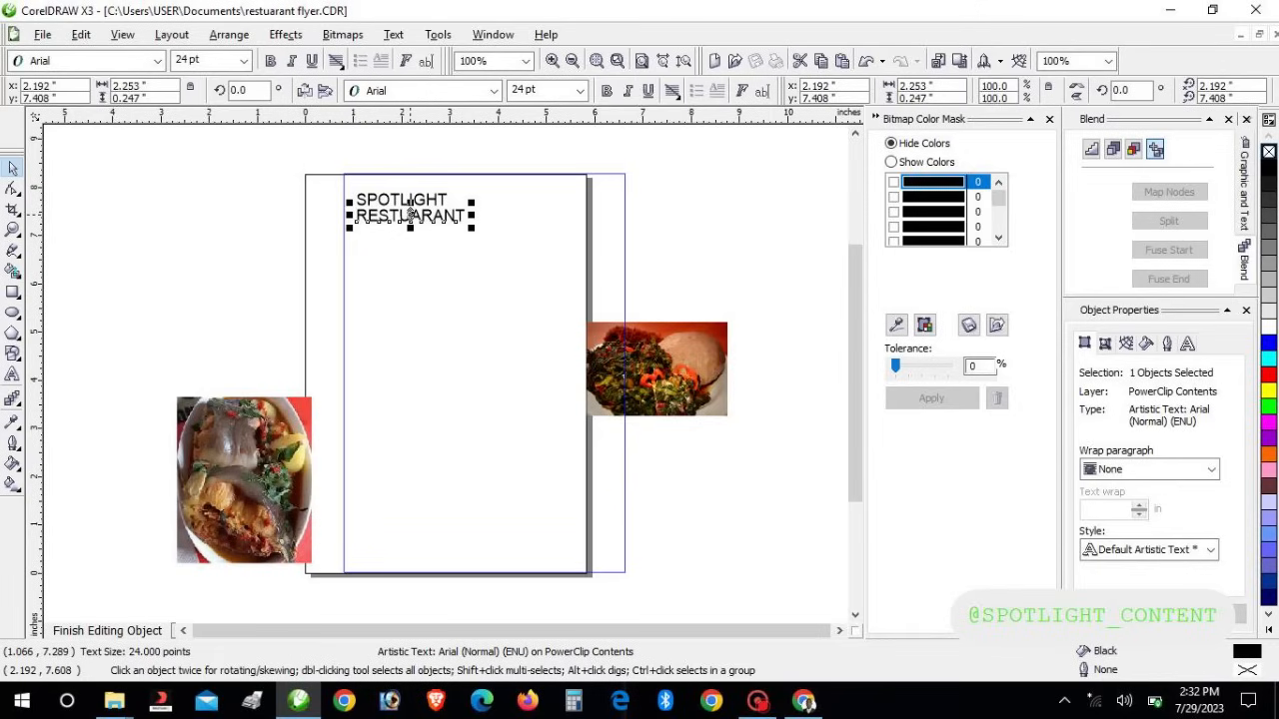
key("Down")
key("Down")
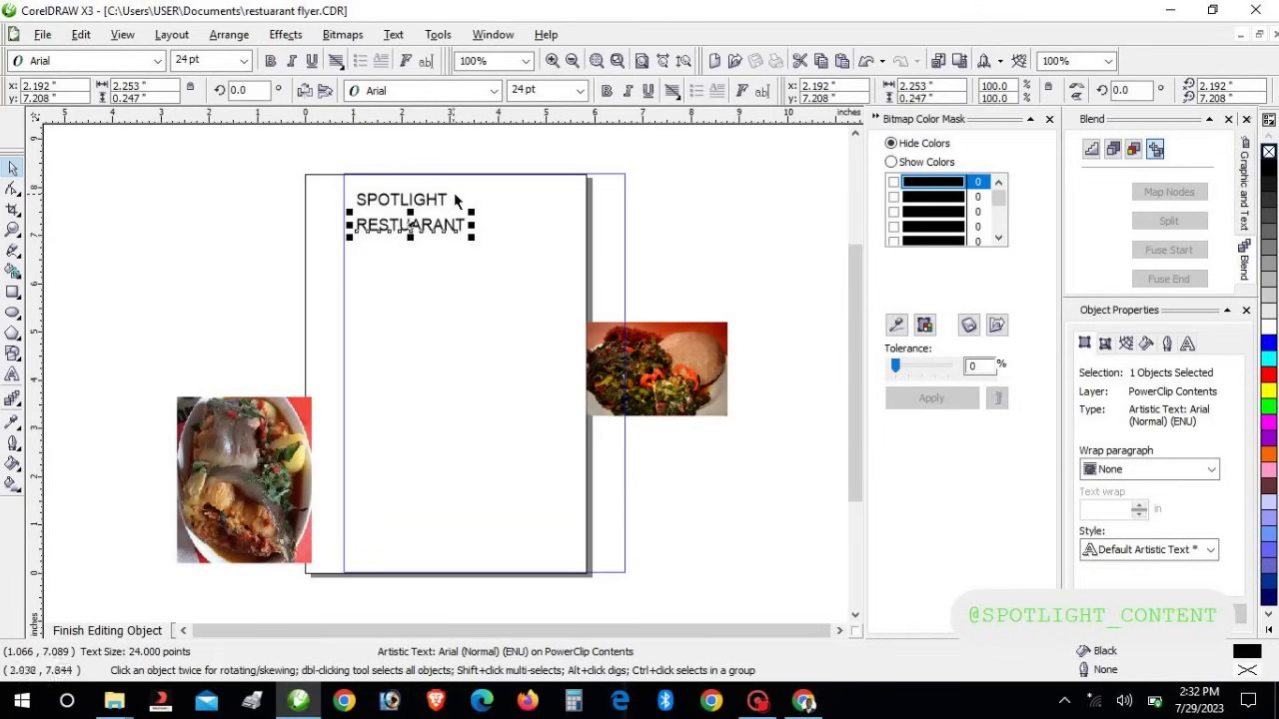
left_click(434, 204)
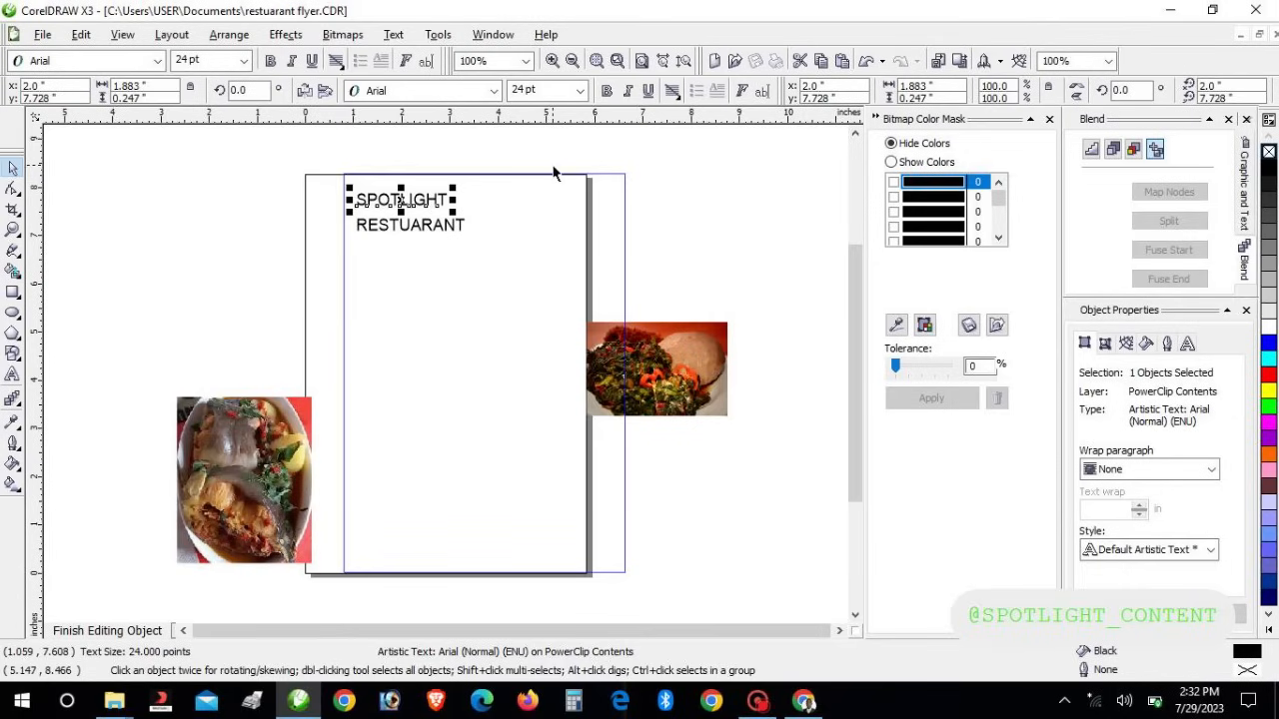
Make SPOTLIGHT 18 pt in the Bauhaus 93 font
left_click(582, 91)
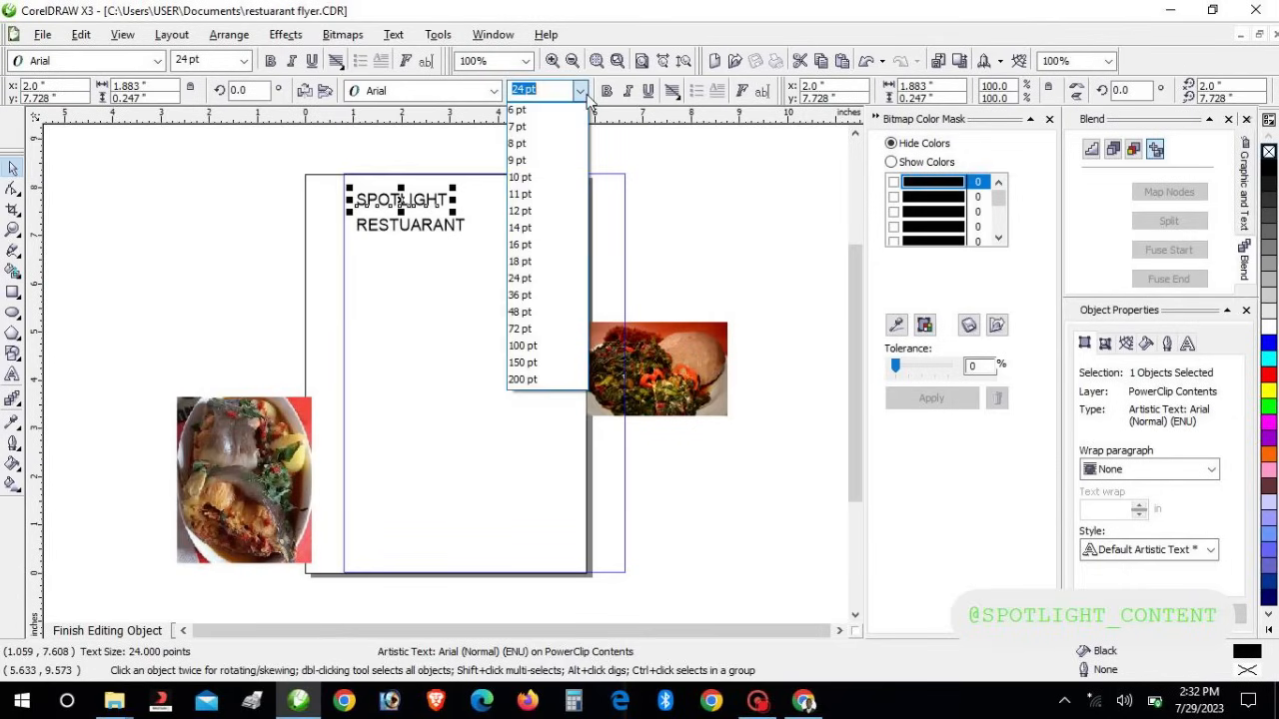
left_click(534, 264)
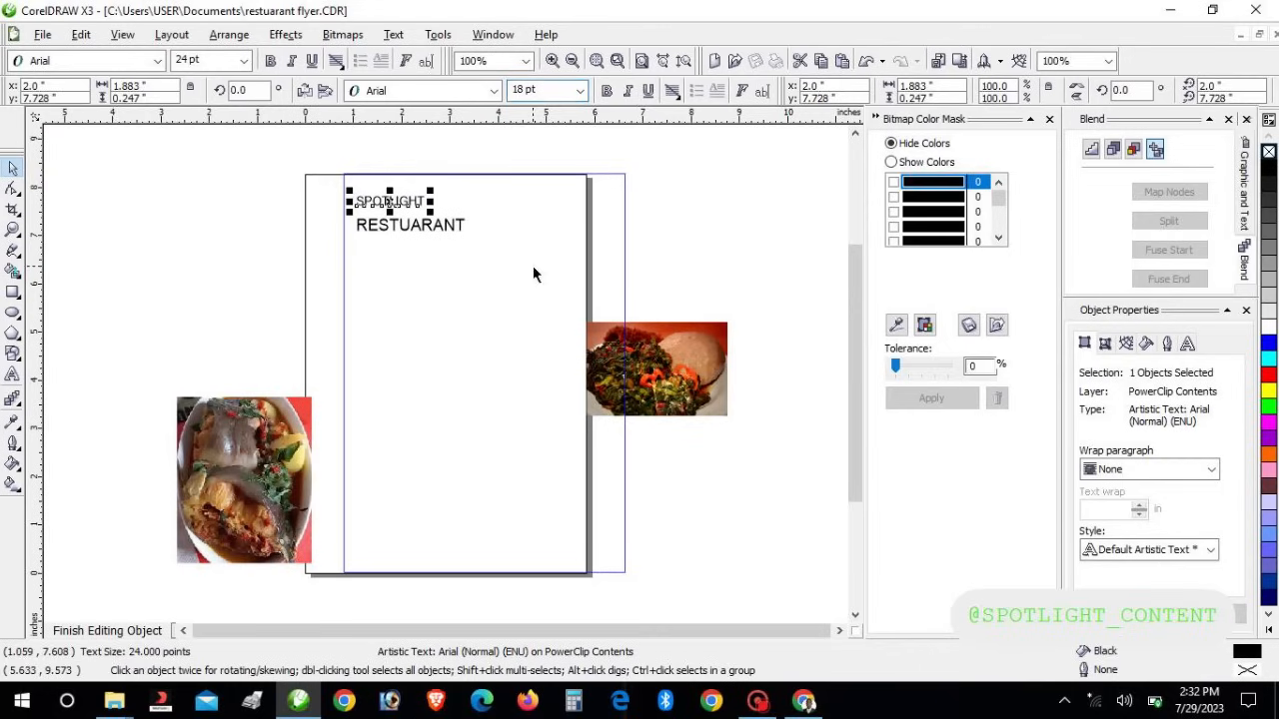
left_click(492, 92)
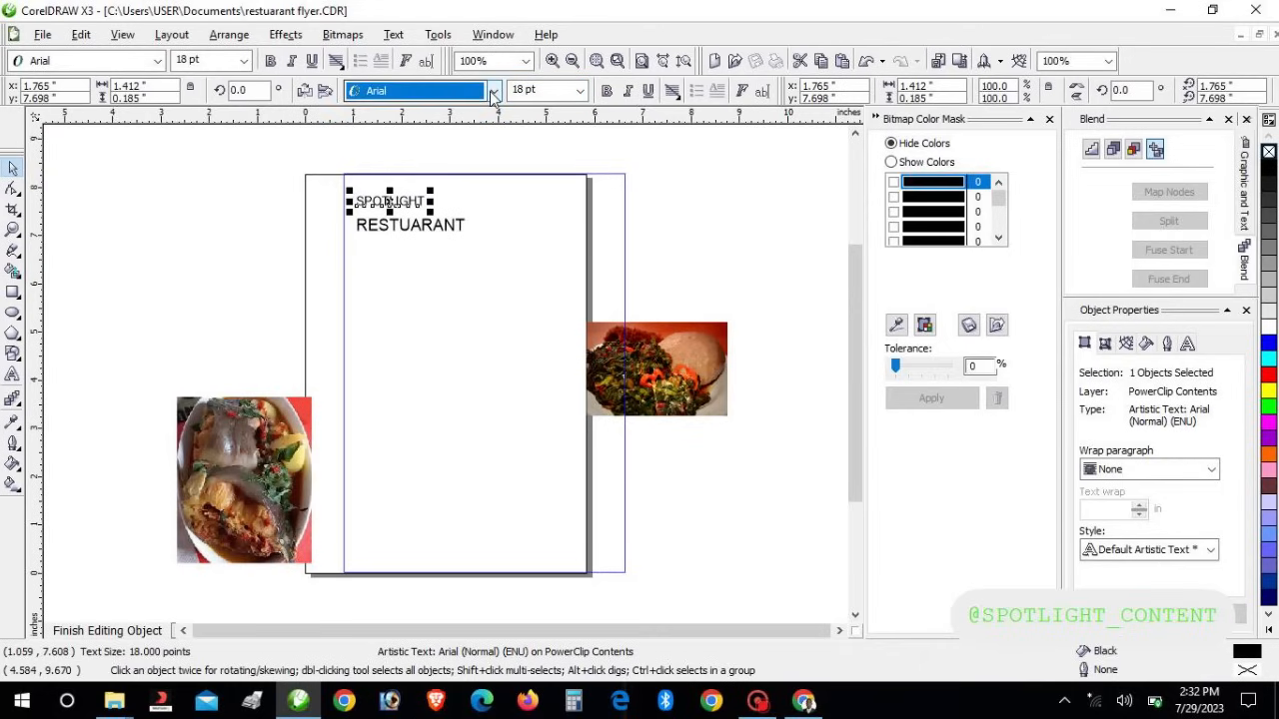
left_click(493, 92)
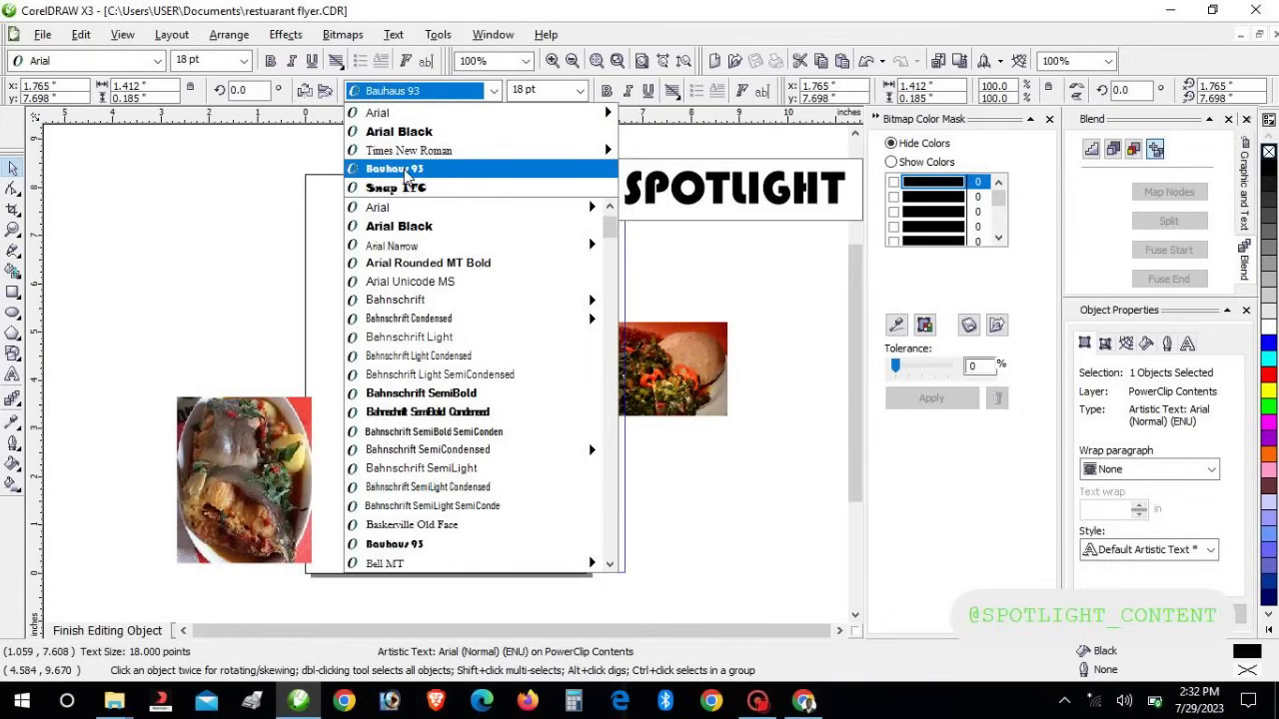
left_click(405, 172)
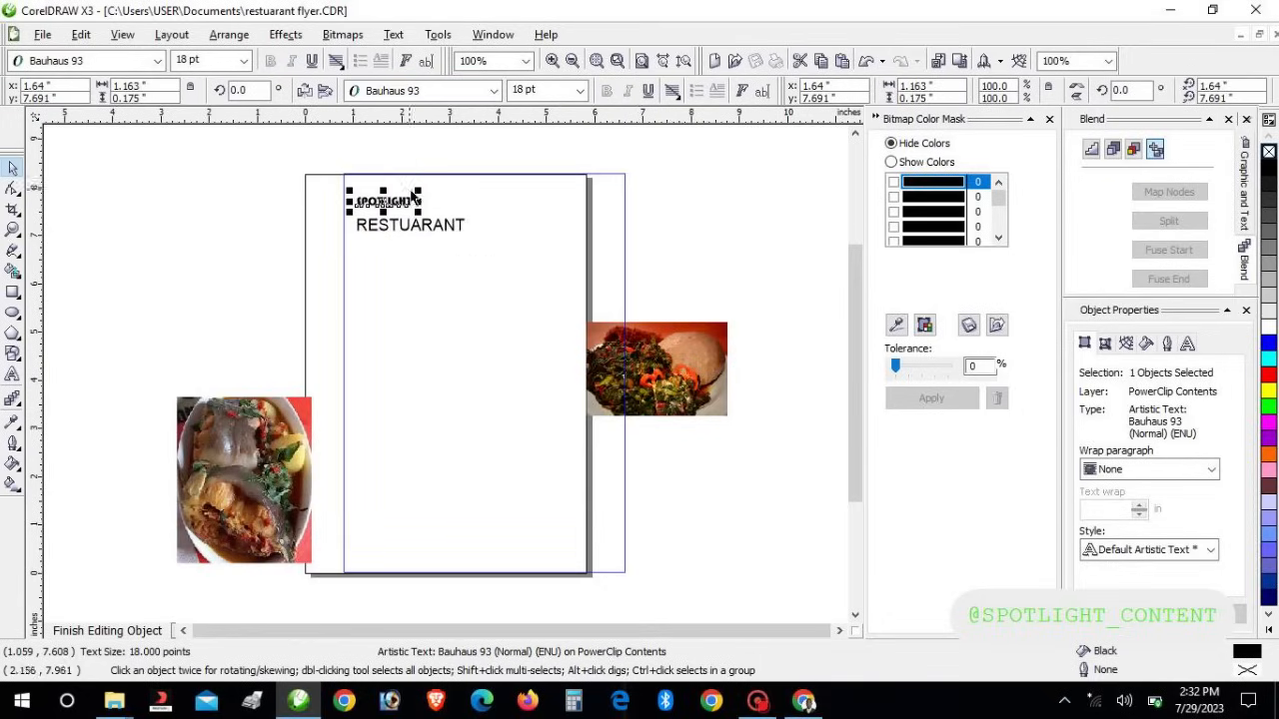
Make RESTUARANT 11 pt and nudge it up just beneath SPOTLIGHT
left_click(394, 230)
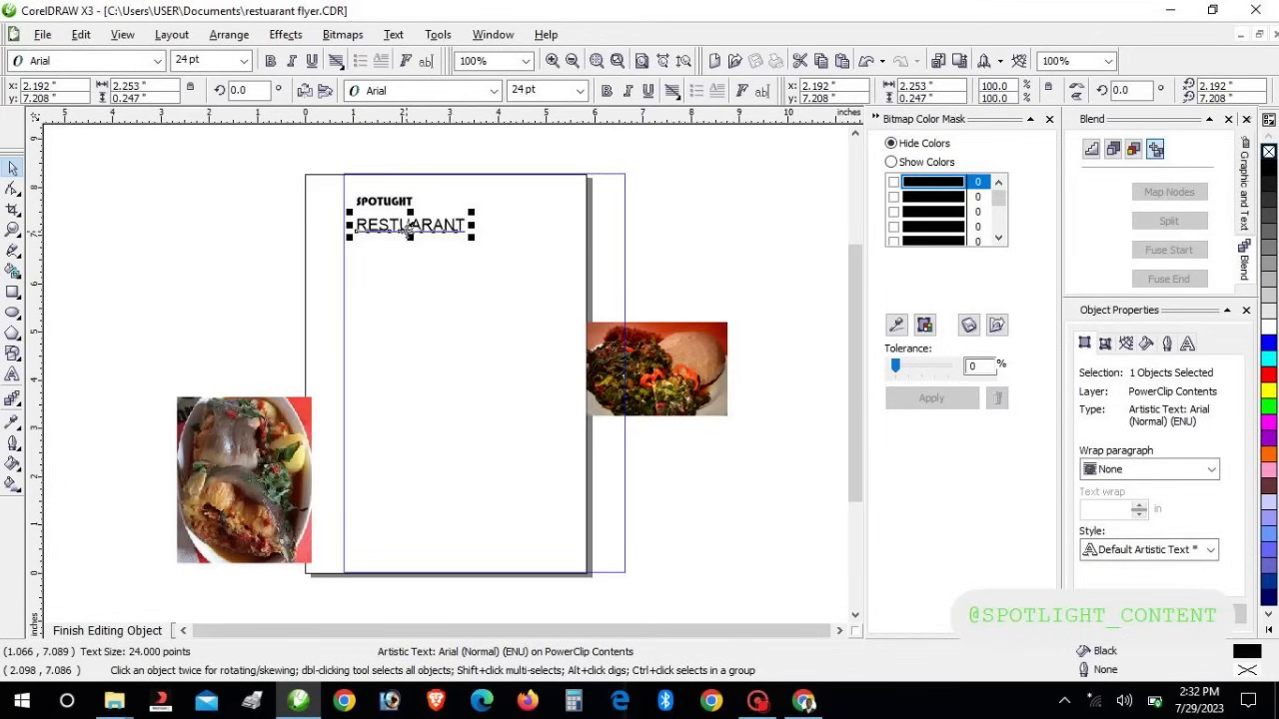
left_click(580, 91)
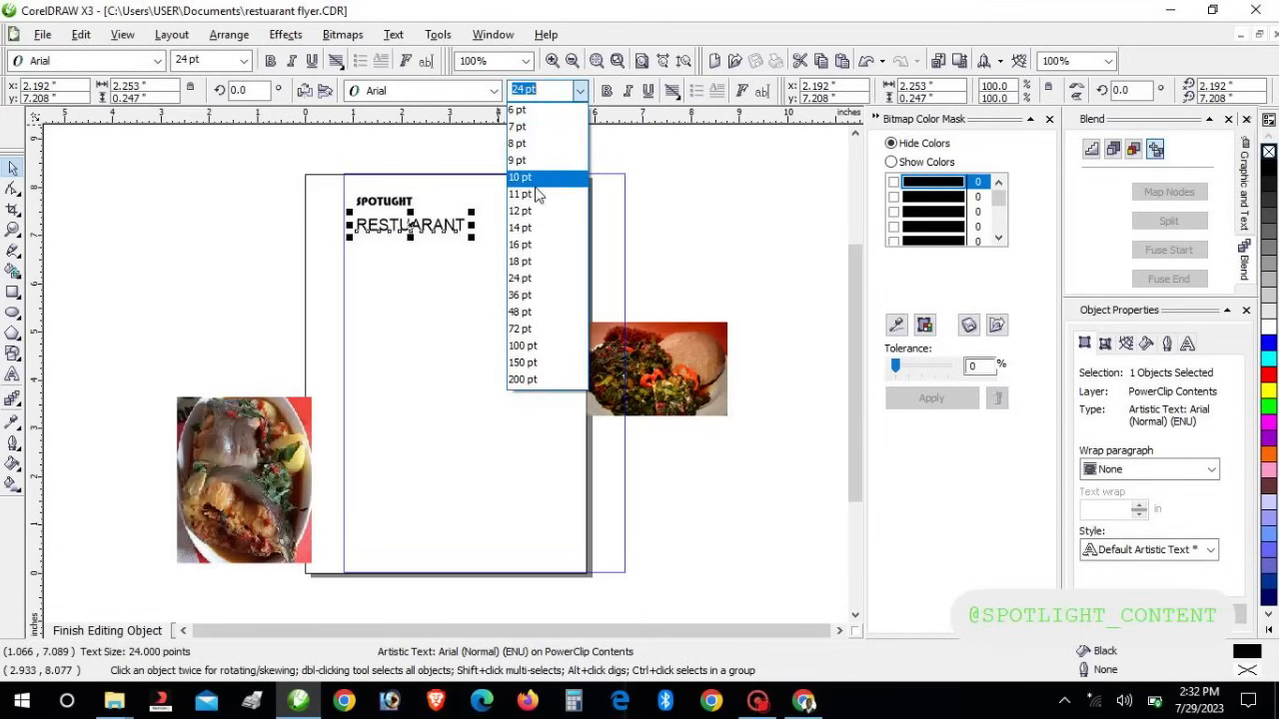
left_click(536, 194)
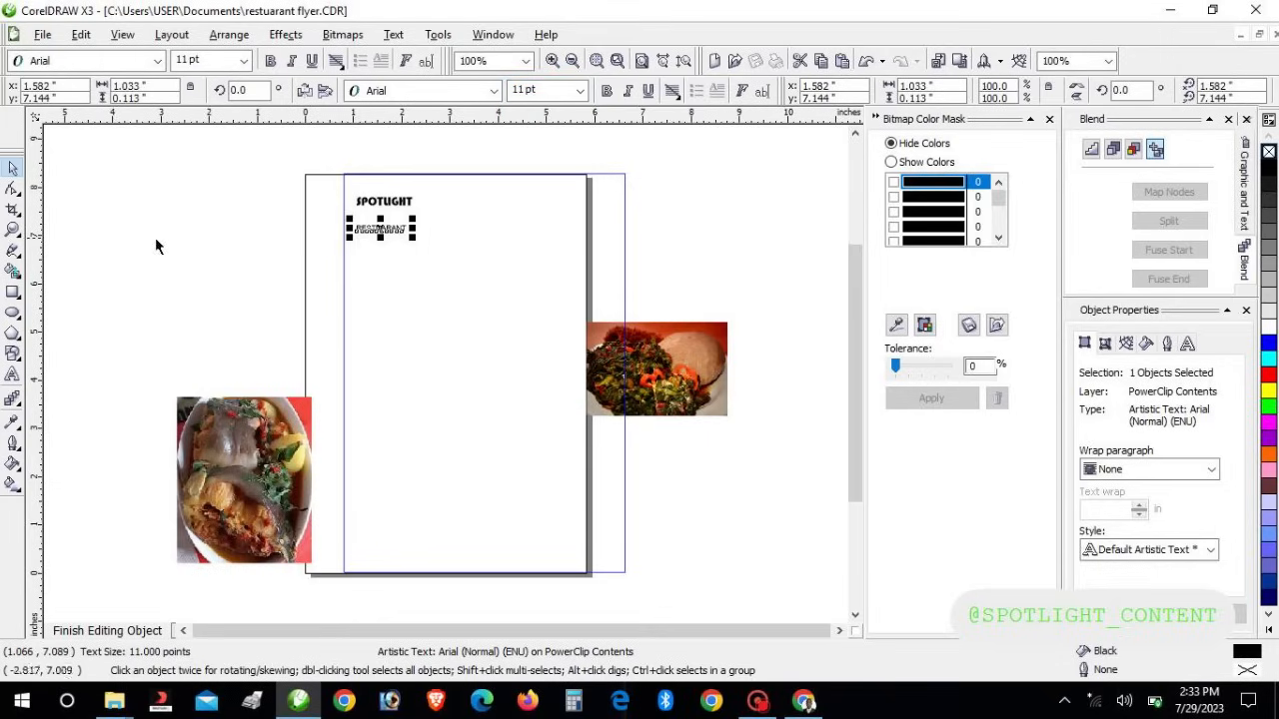
key("Up")
key("Up")
key("Up")
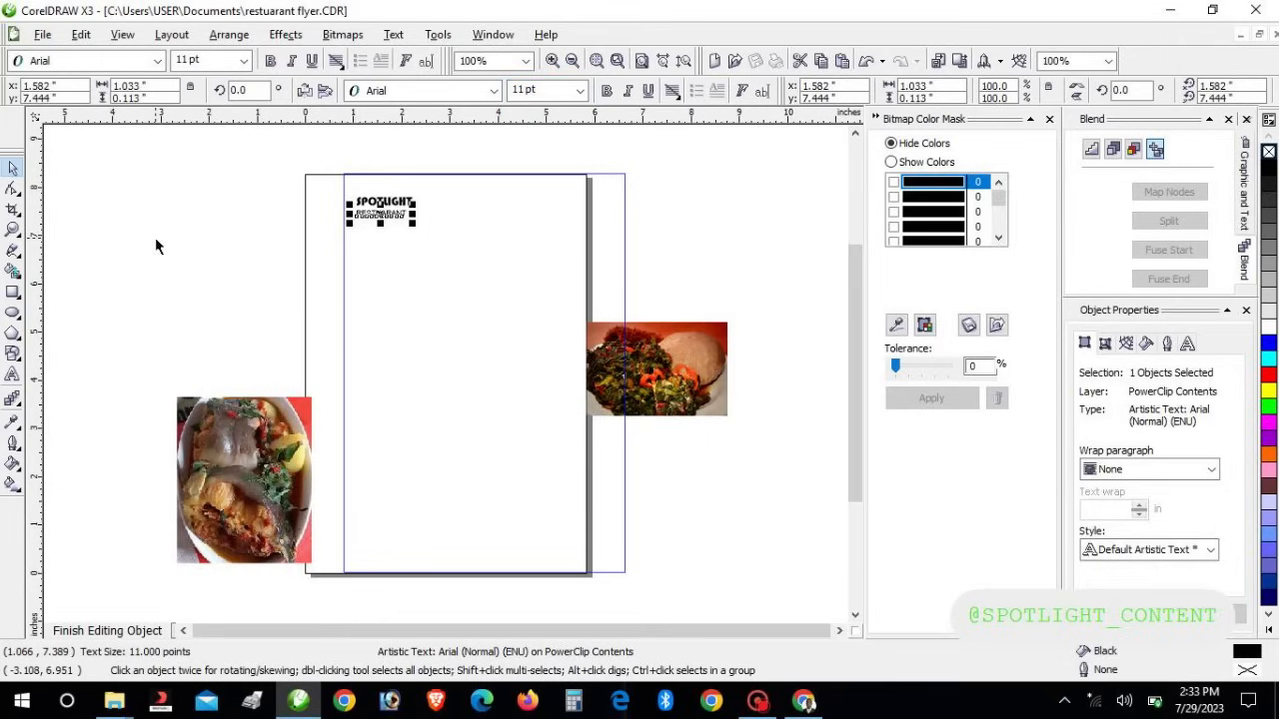
Zoom to 200% on the heading and shift both SPOTLIGHT and RESTUARANT right together
left_click(13, 229)
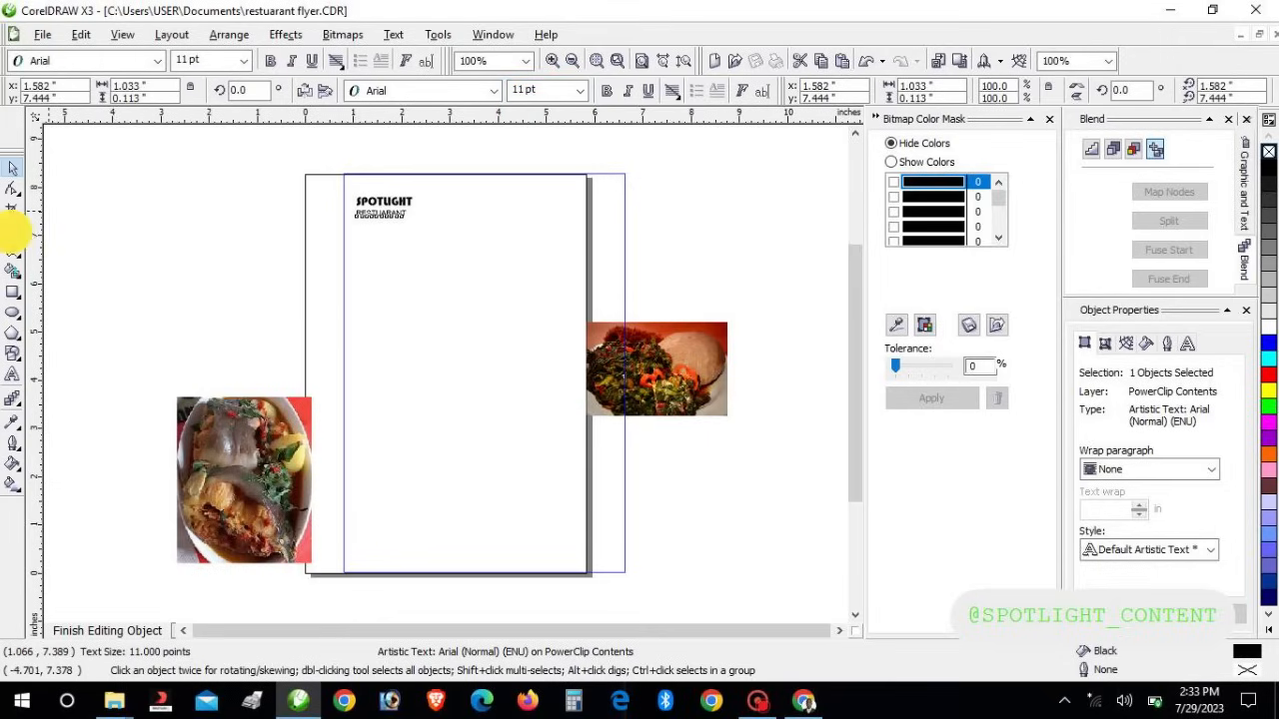
left_click(400, 206)
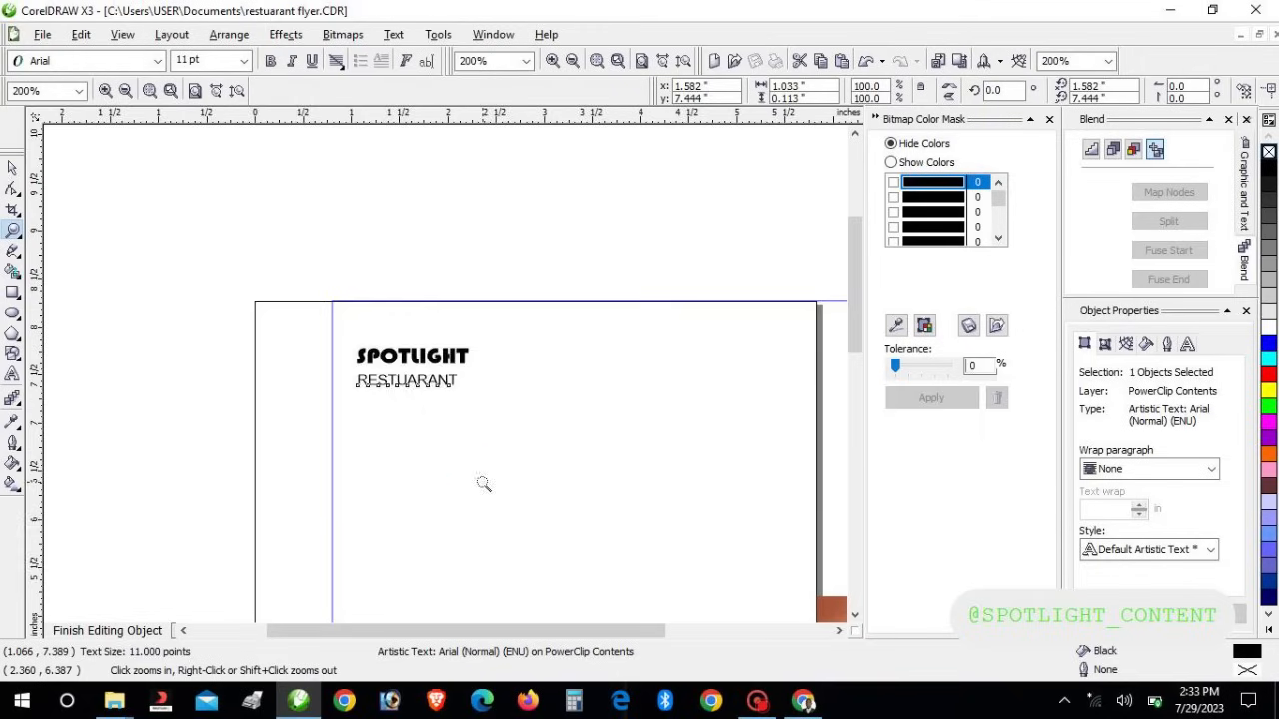
right_click(482, 484)
left_click(432, 383)
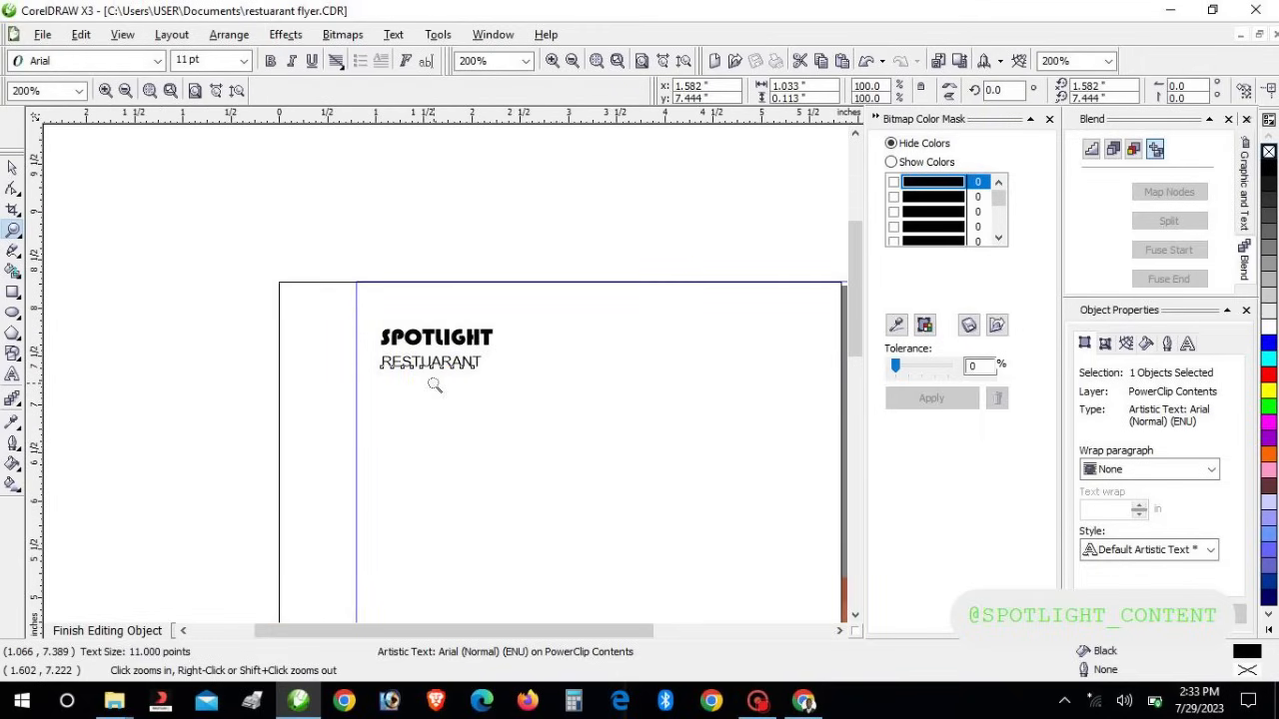
left_click(13, 167)
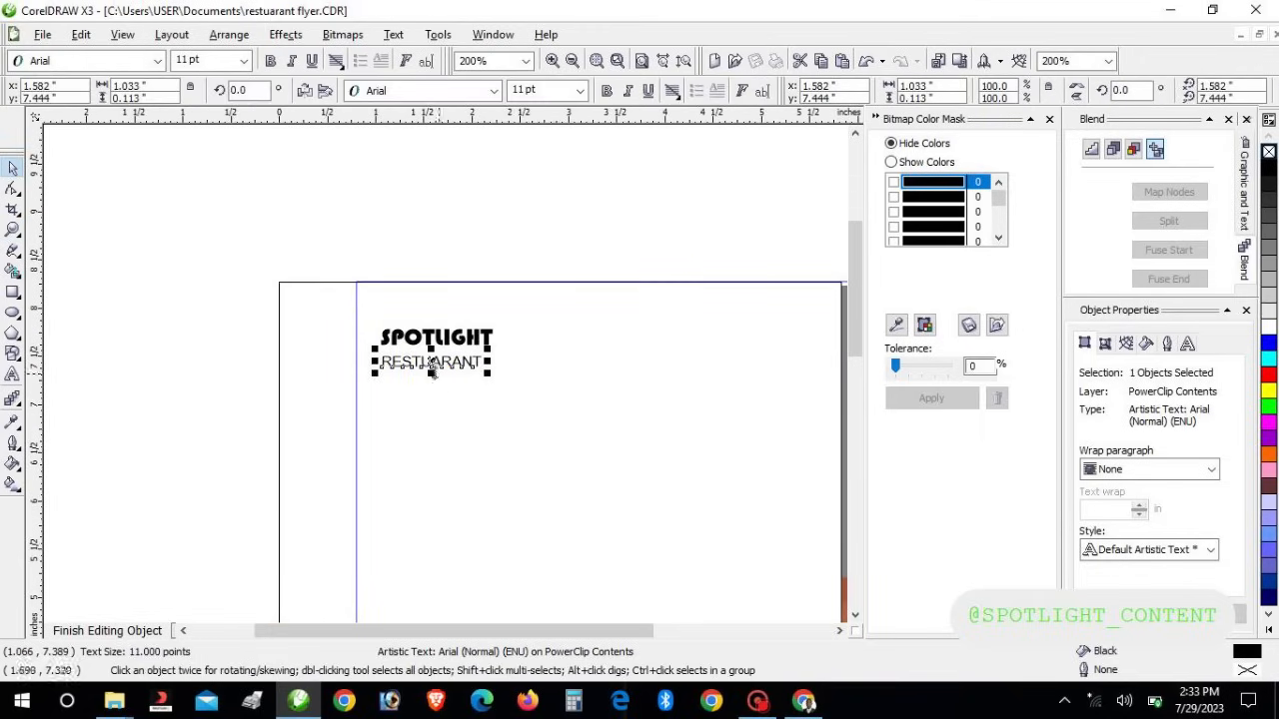
left_click(430, 364)
left_click(427, 363)
left_click(426, 364)
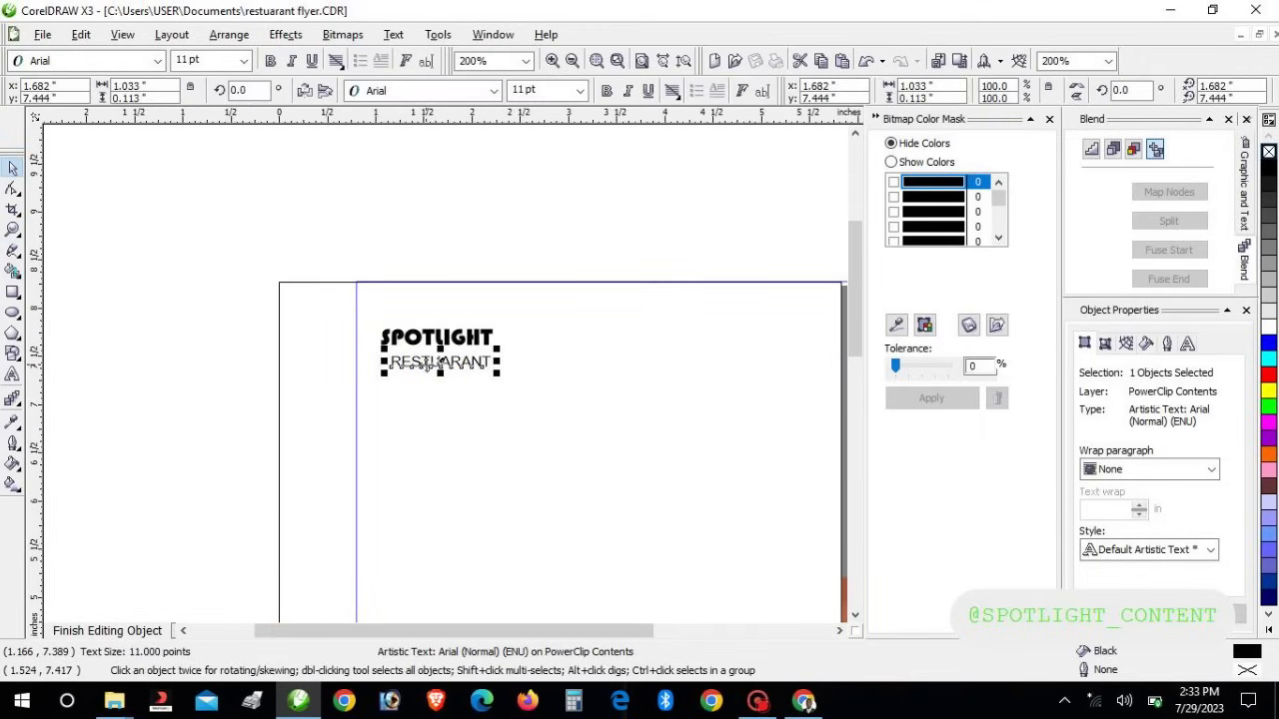
left_click_drag(303, 285, 554, 412)
key("Right")
key("Right")
key("Right")
key("Right")
key("Right")
key("Right")
key("Right")
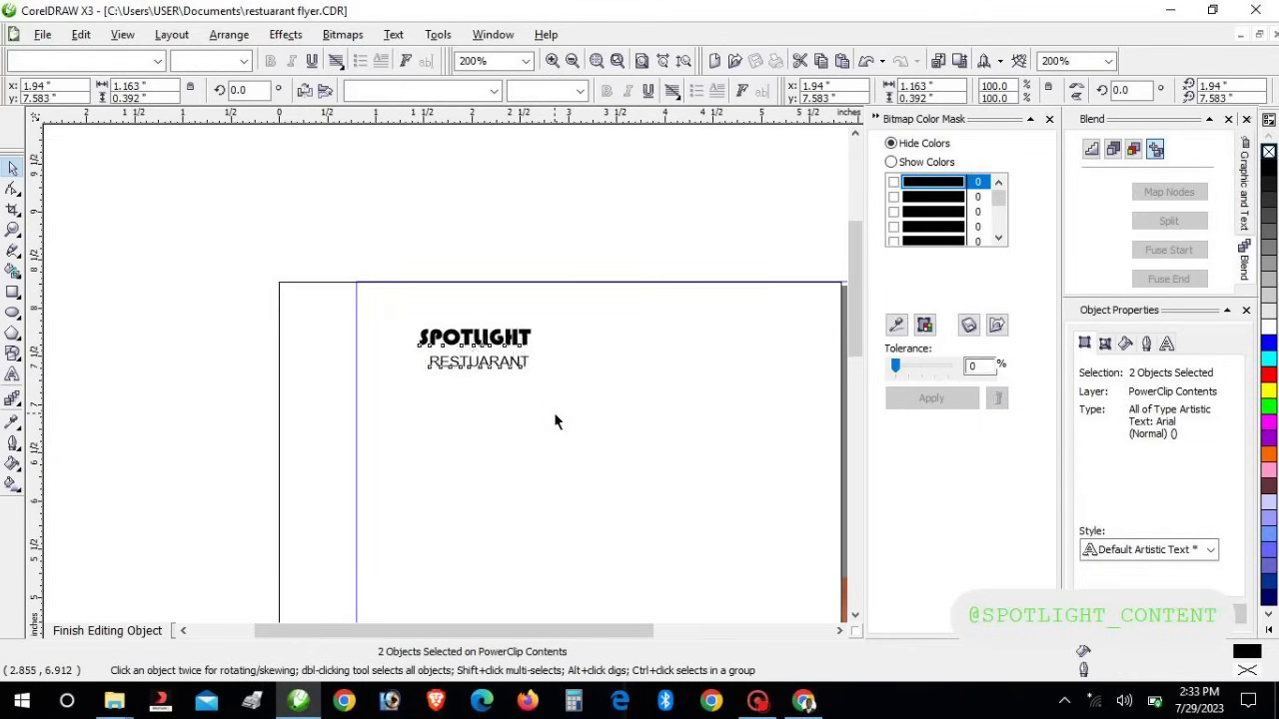
key("Right")
key("Right")
key("Right")
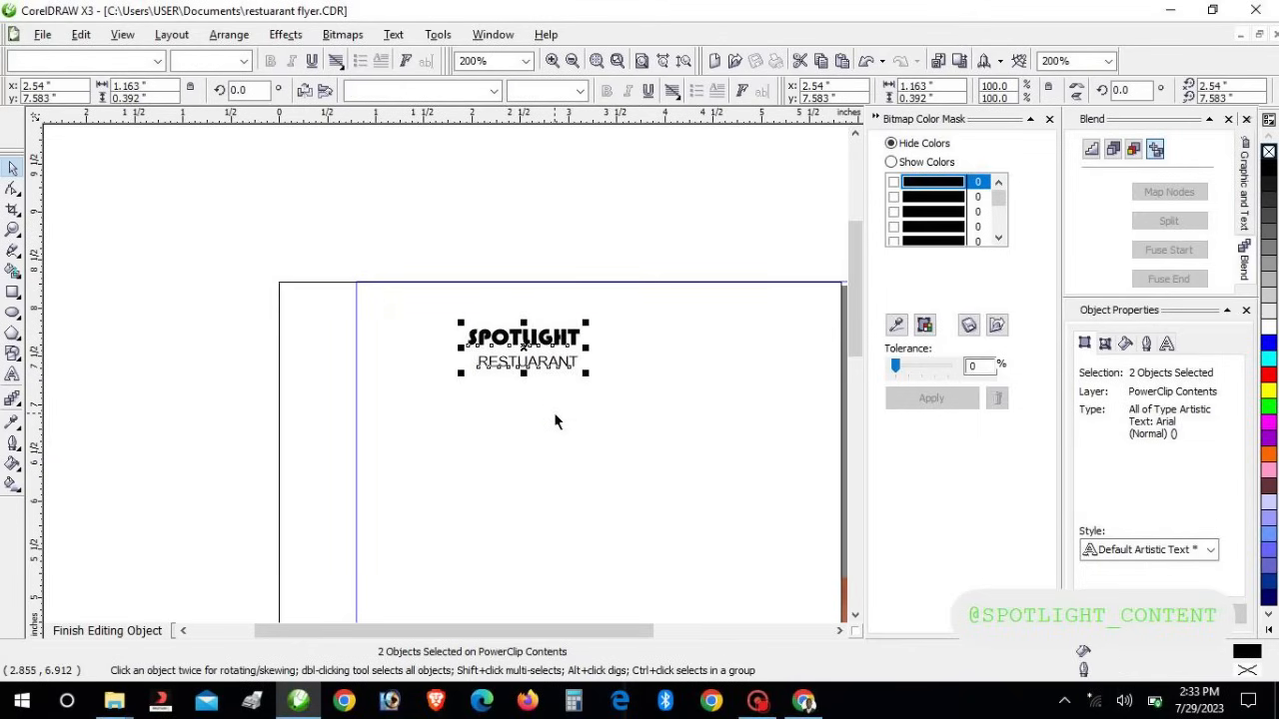
left_click(248, 375)
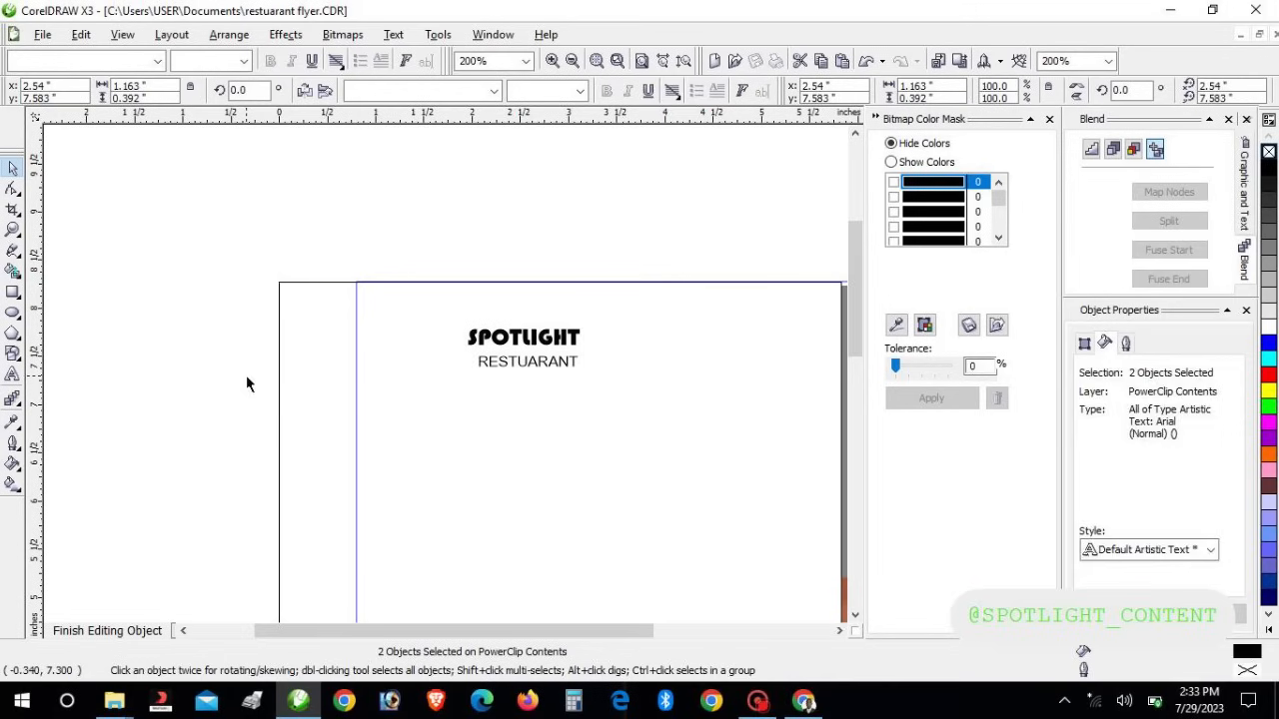
left_click(656, 529)
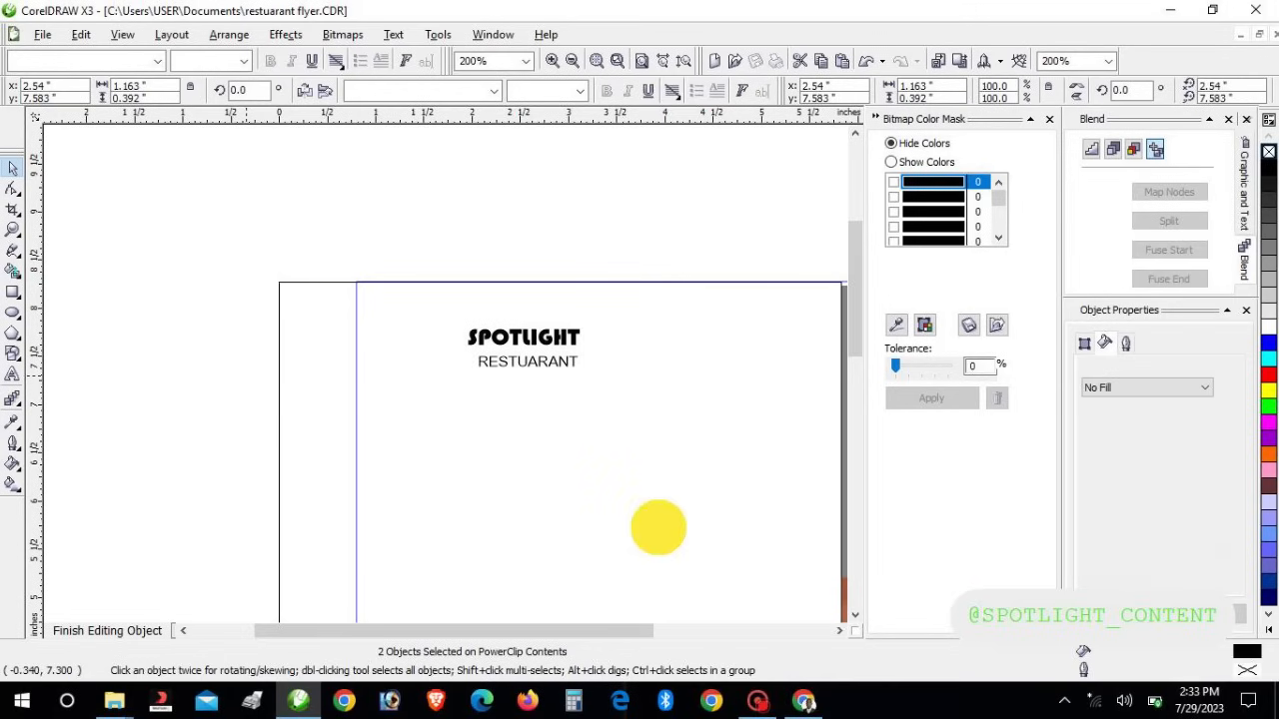
Draw an oval just left of the SPOTLIGHT title, aligned with it
left_click(756, 702)
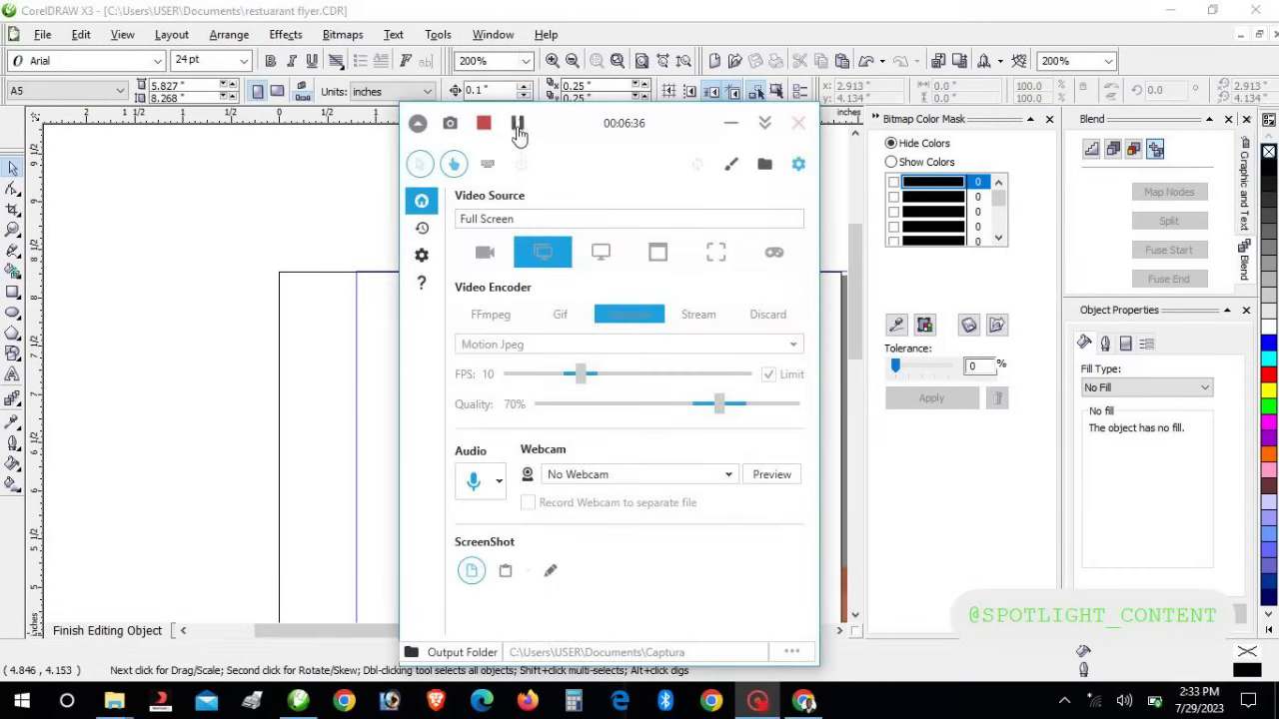
left_click(517, 122)
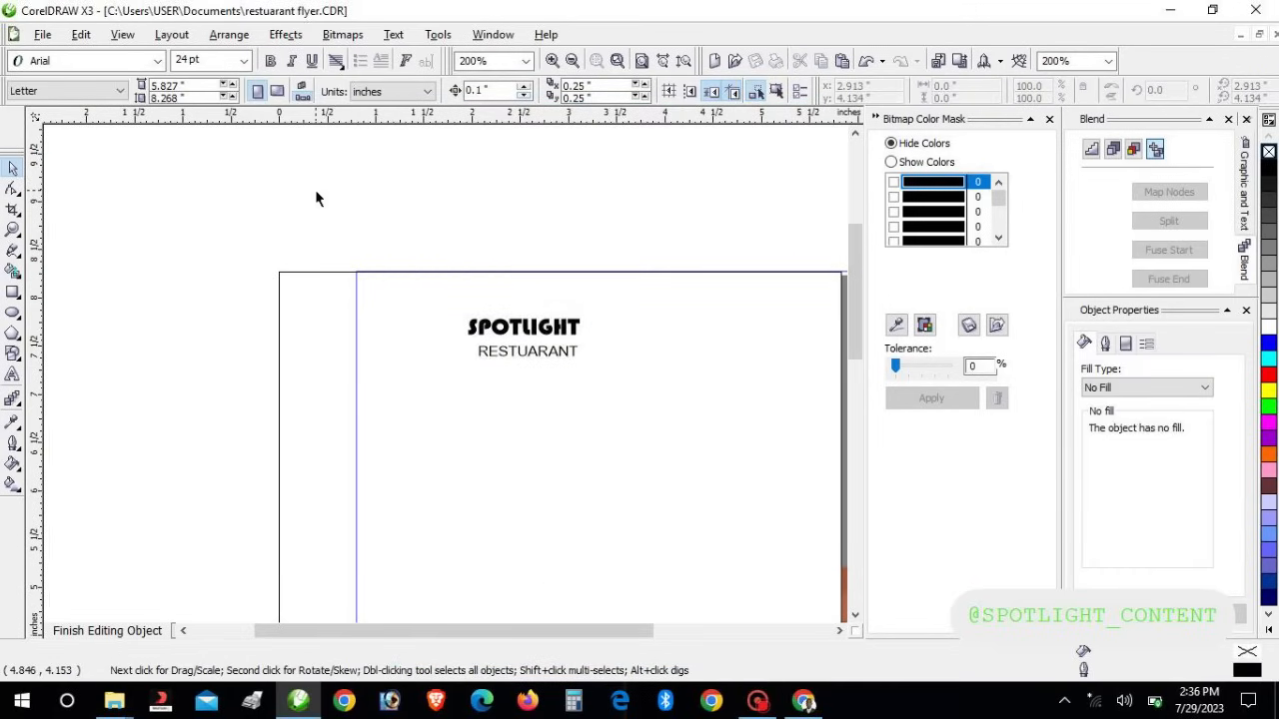
left_click(13, 313)
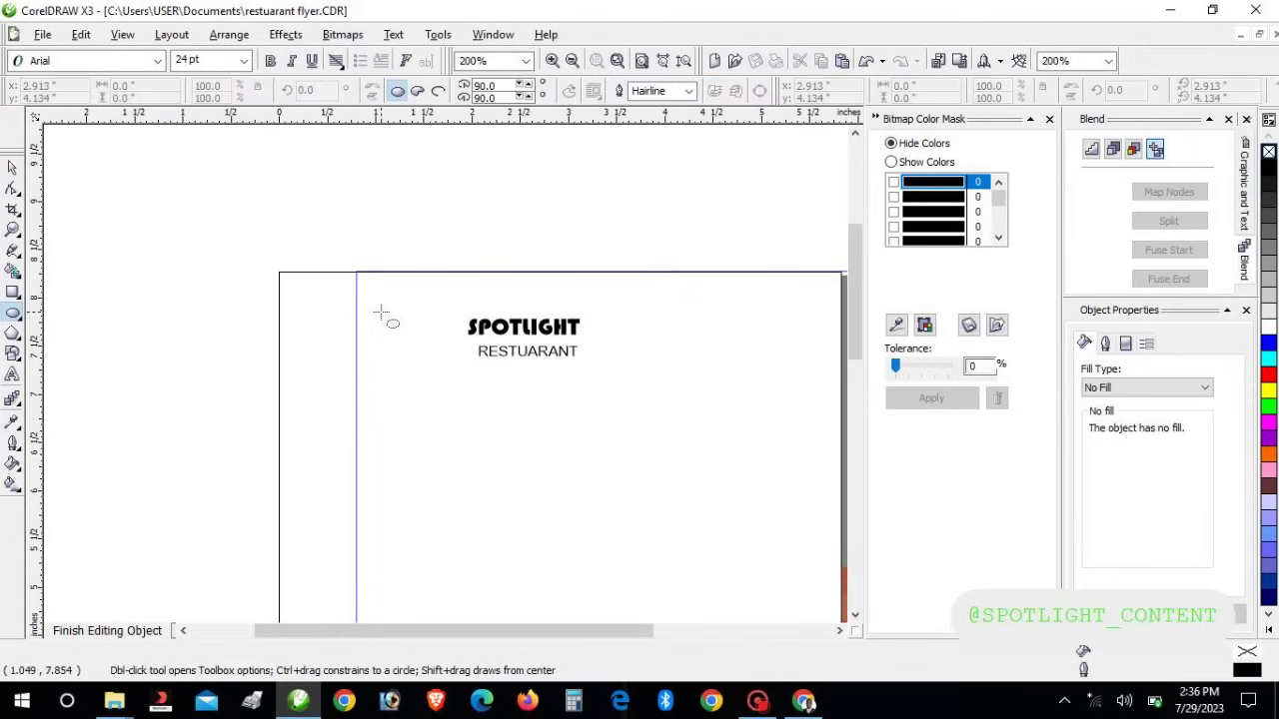
left_click_drag(379, 313, 460, 381)
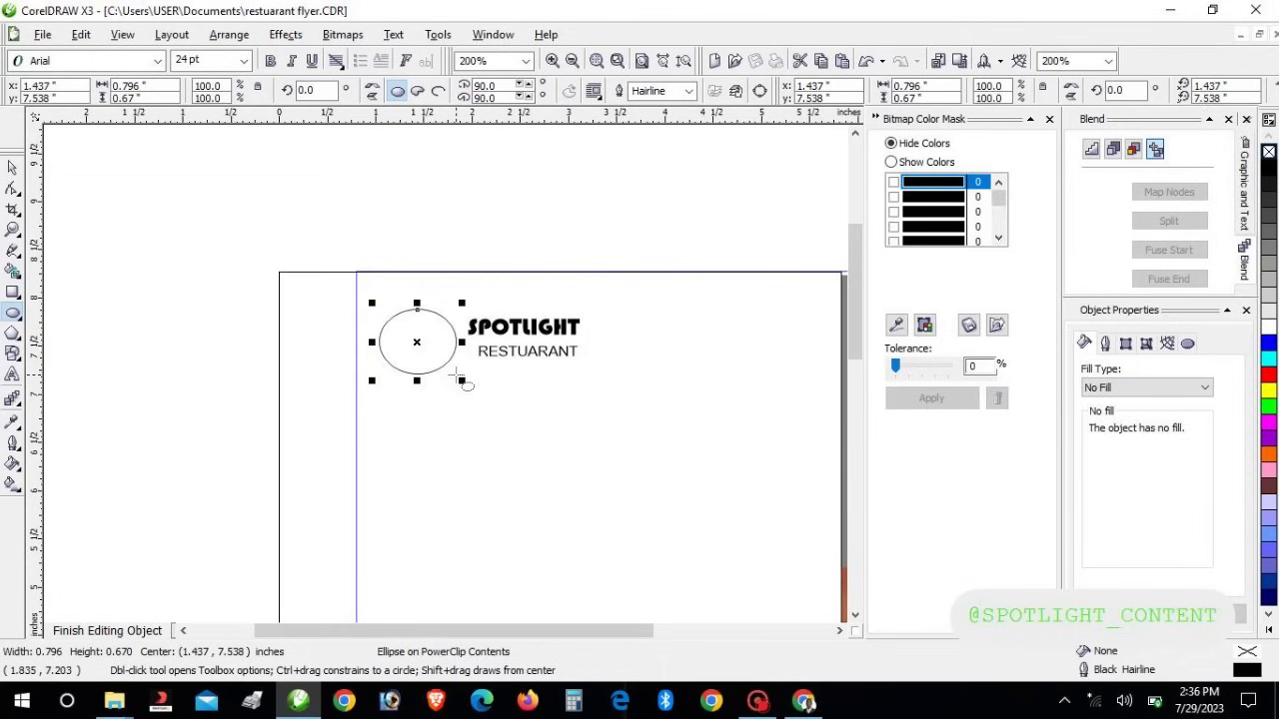
key("Up")
key("Down")
key("Up")
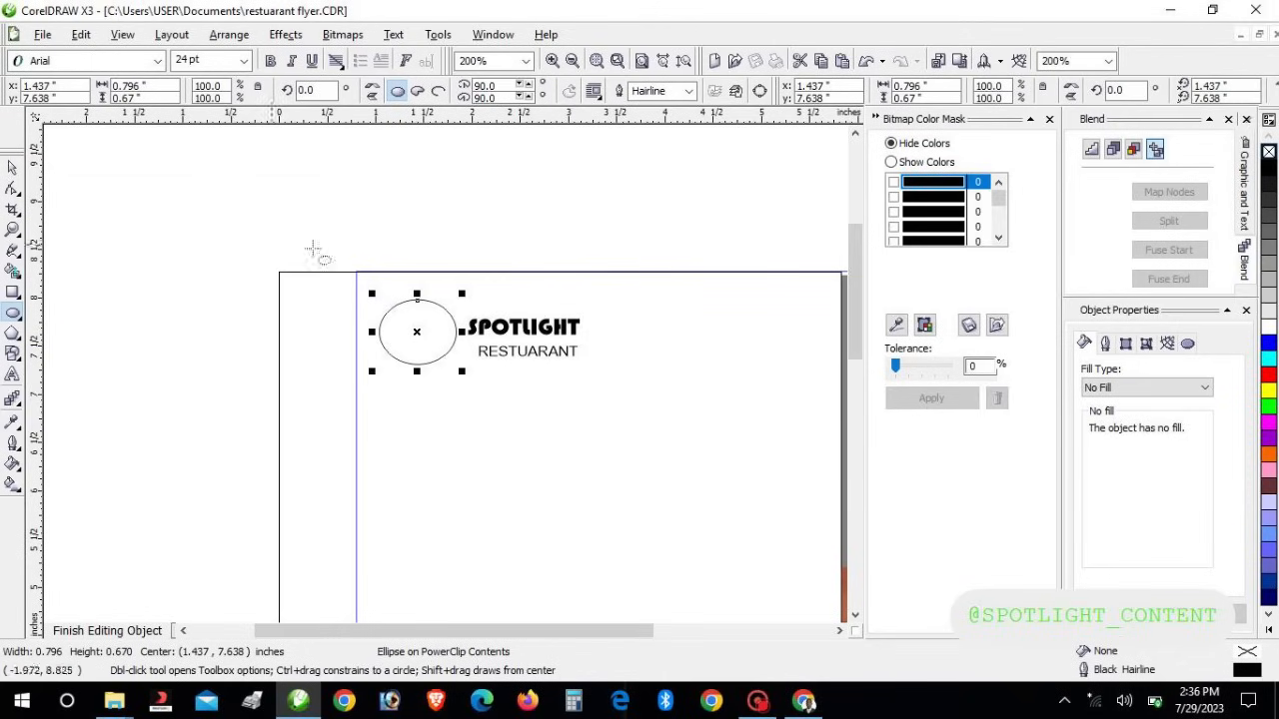
left_click_drag(417, 300, 416, 355)
left_click_drag(418, 361, 460, 369)
Draw a narrow upright oval and move it off the page's left side
left_click_drag(393, 192, 410, 257)
left_click(13, 167)
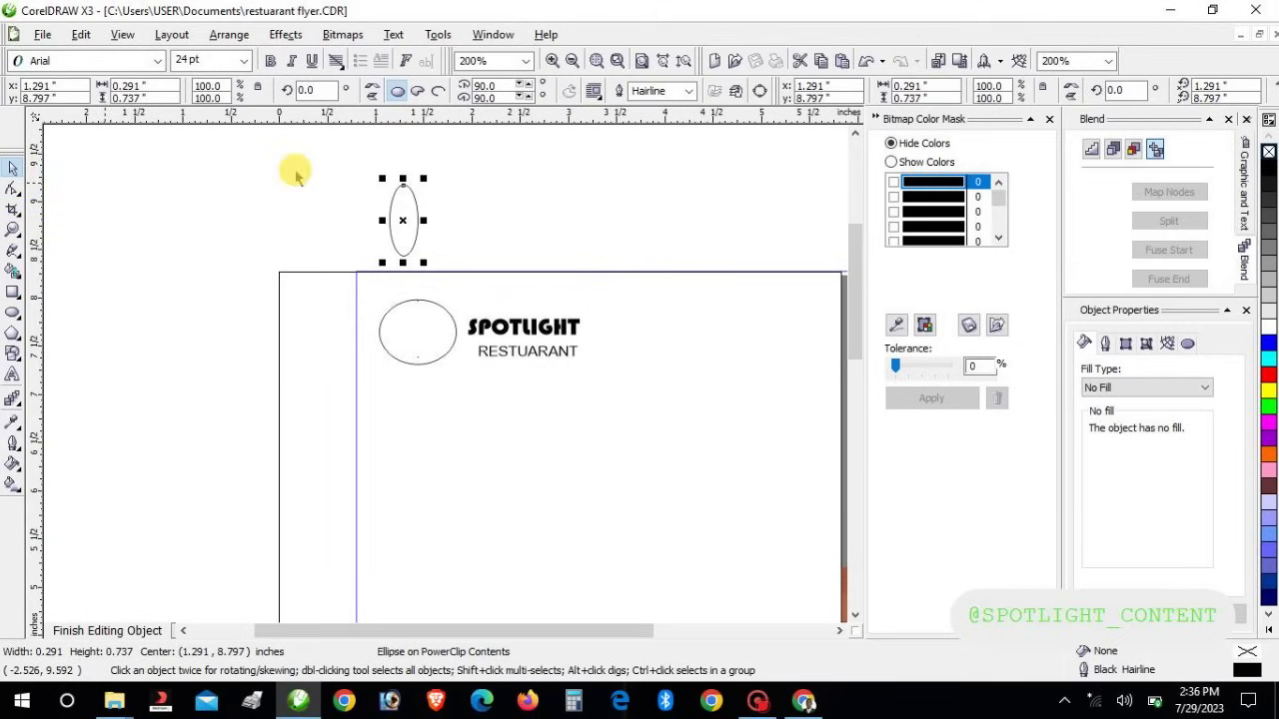
left_click_drag(402, 212, 226, 337)
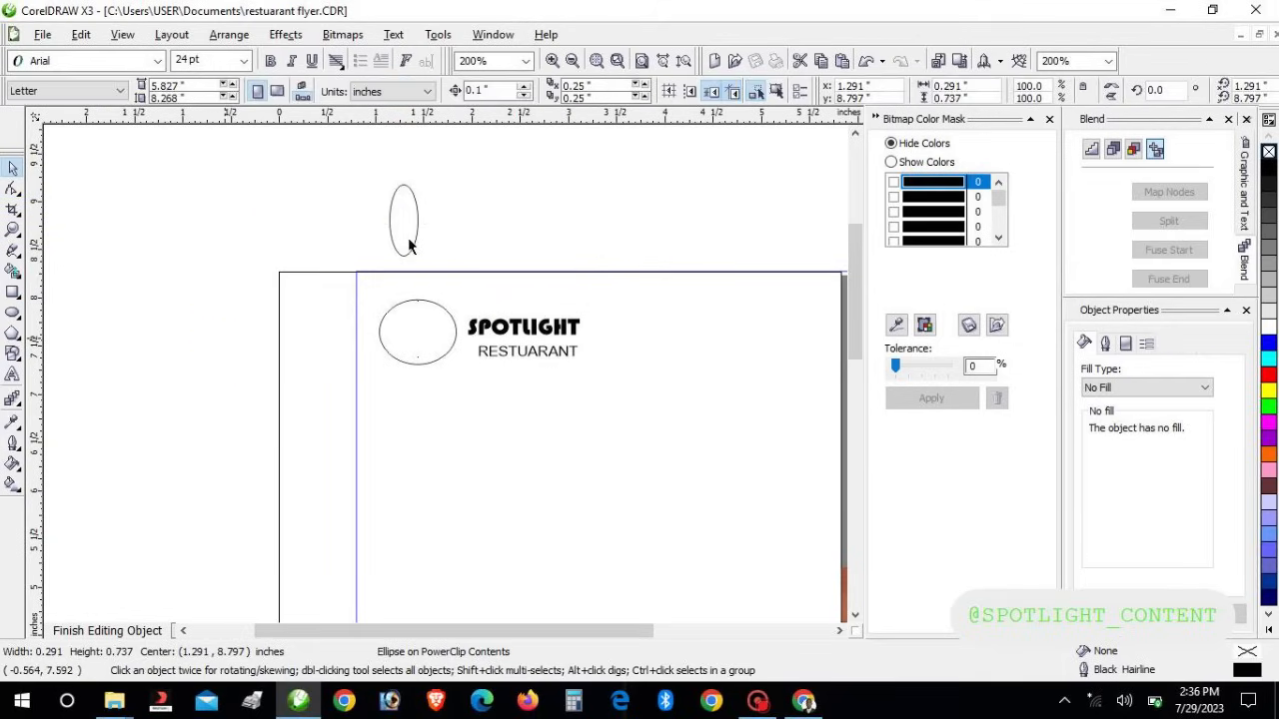
left_click(420, 237)
left_click(417, 241)
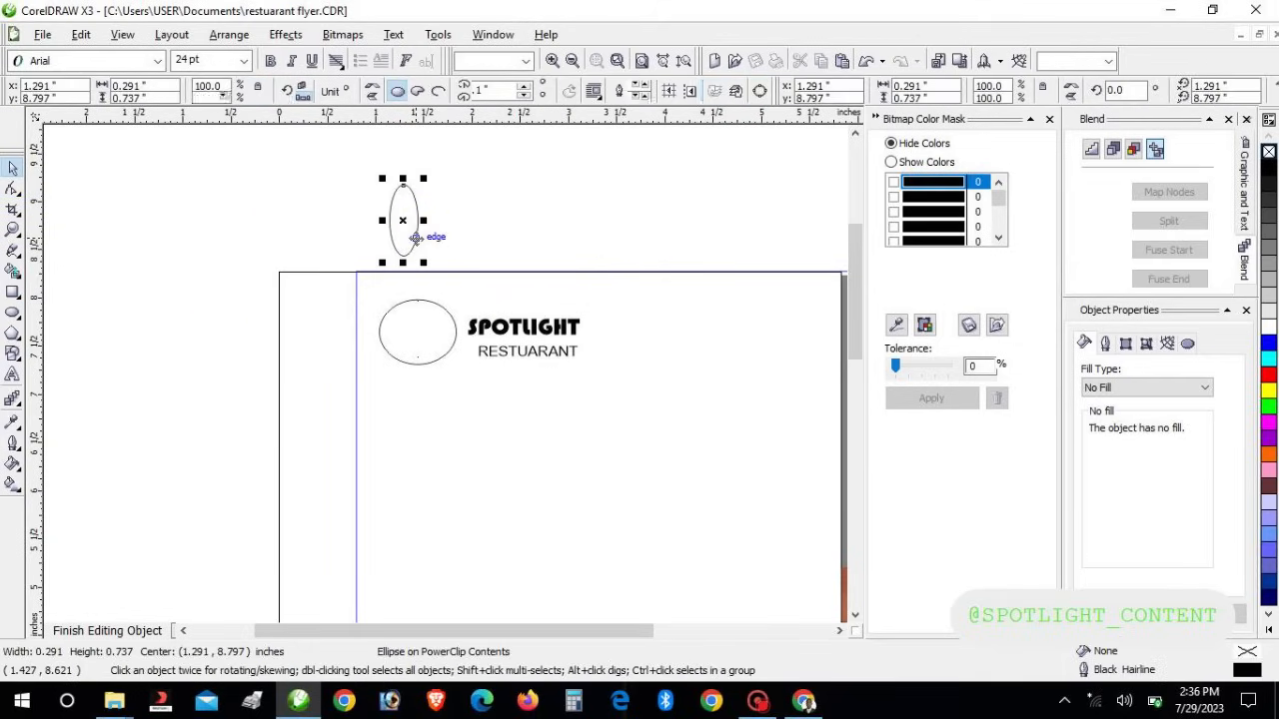
left_click_drag(402, 214, 200, 377)
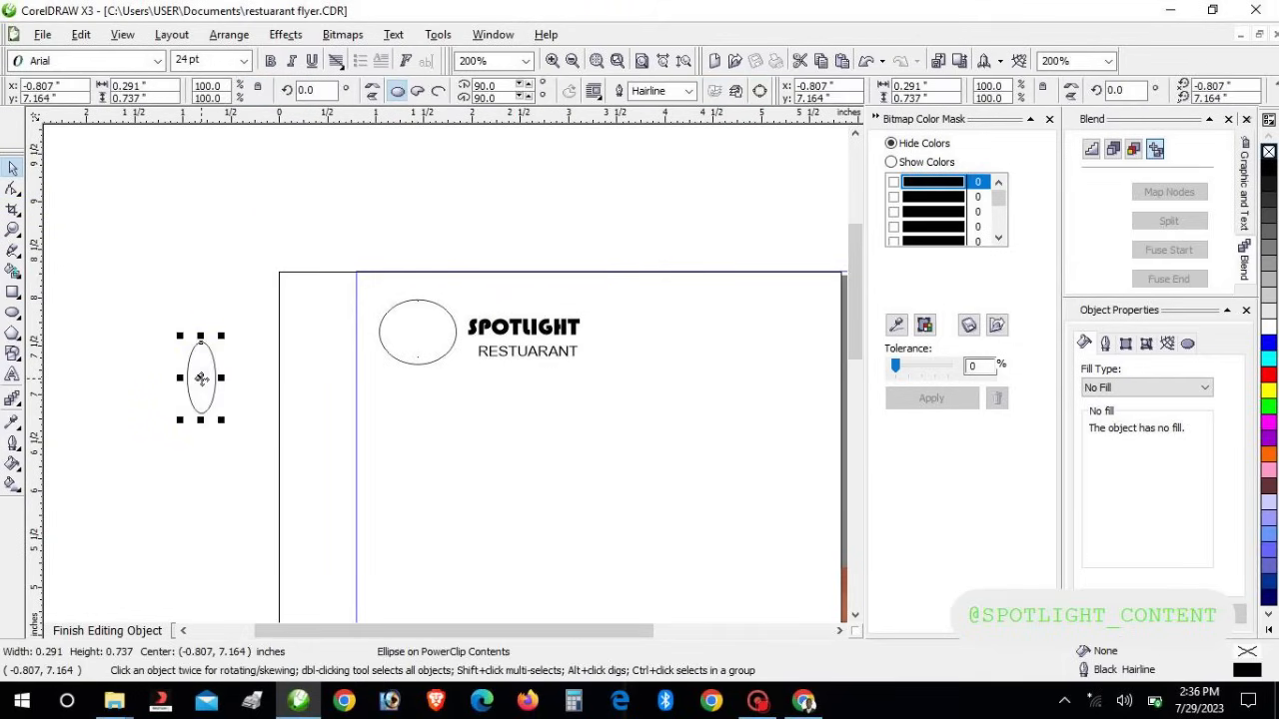
left_click(435, 362)
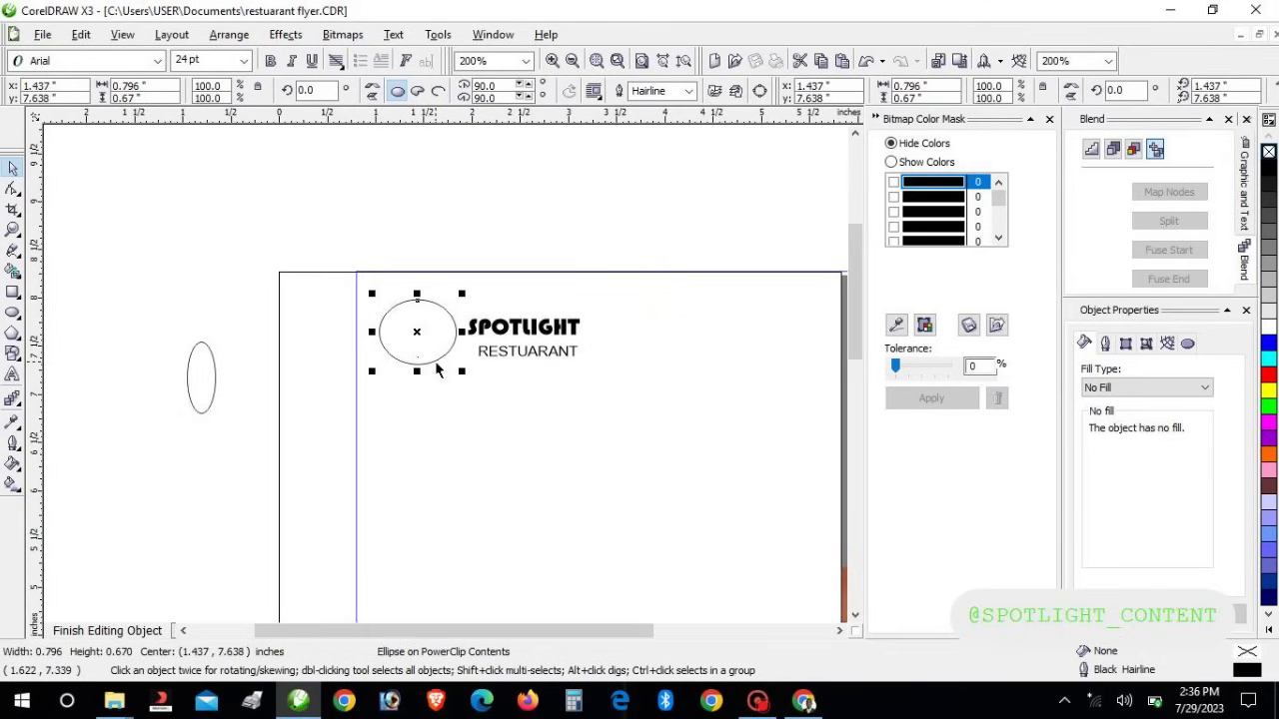
Set the SPOTLIGHT oval's outline to 4.0 pt width and blue colour in Object Properties
left_click(1105, 344)
left_click(1165, 371)
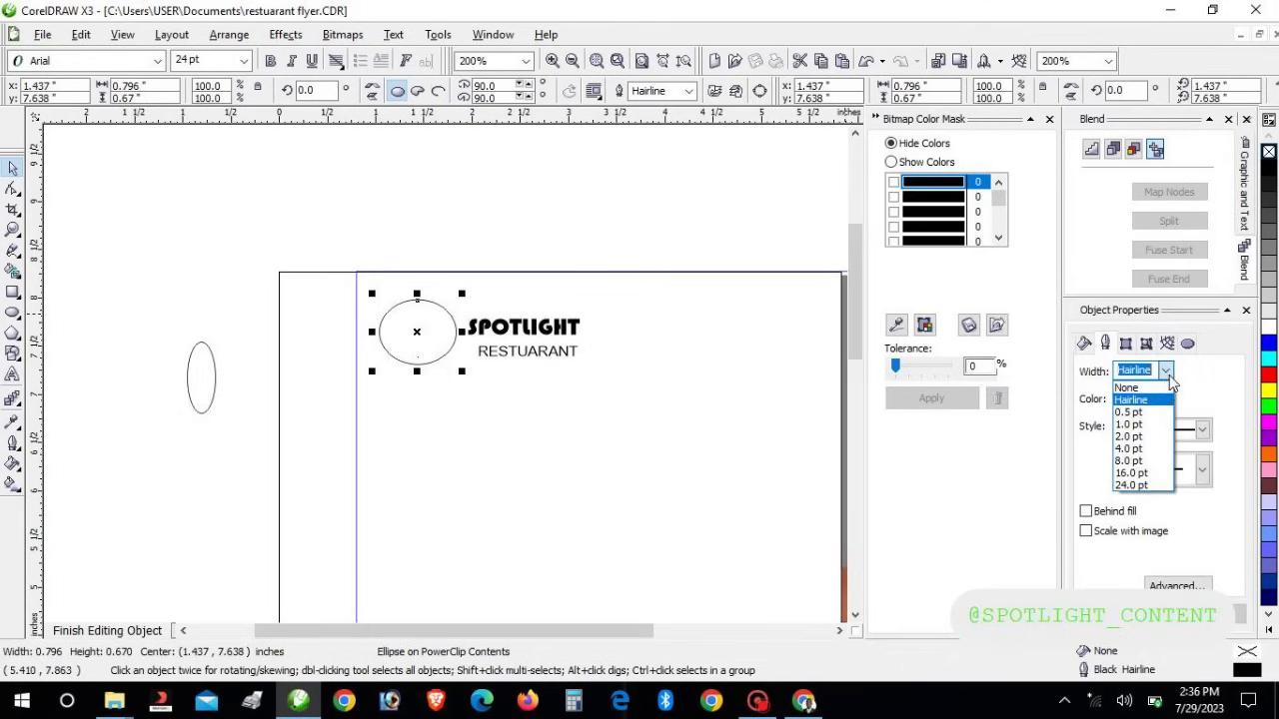
left_click(1150, 451)
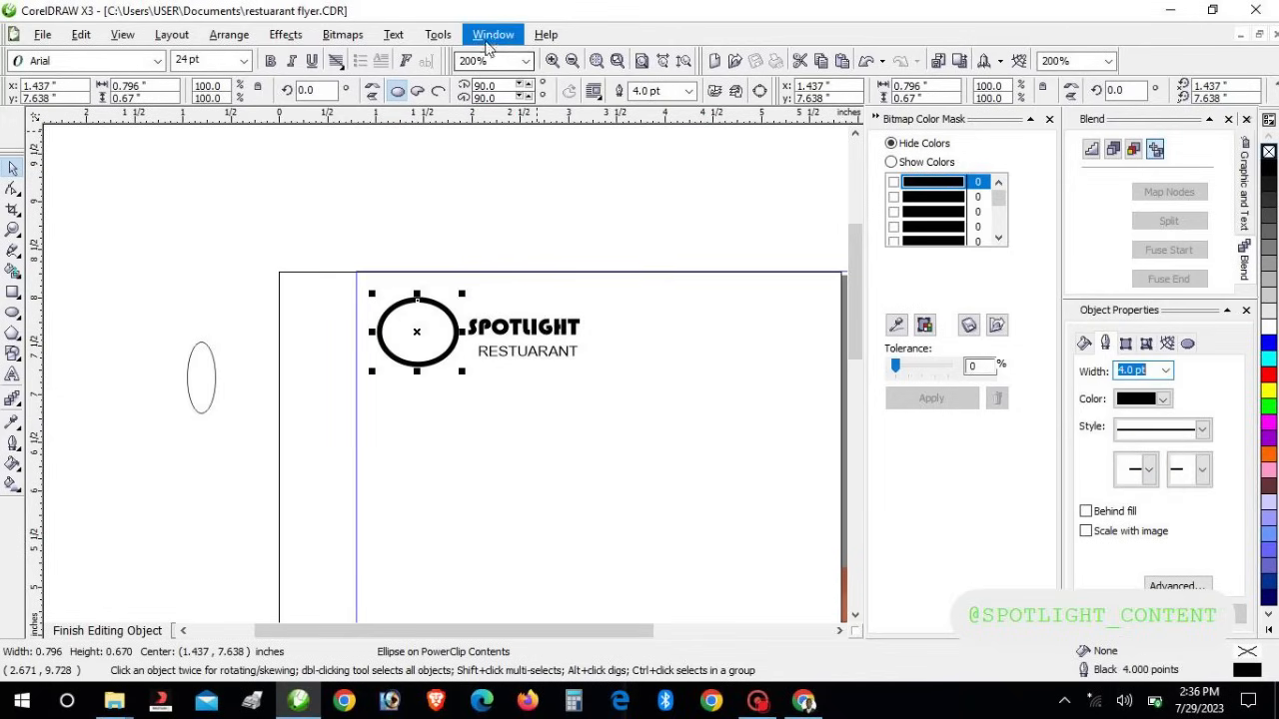
left_click(495, 40)
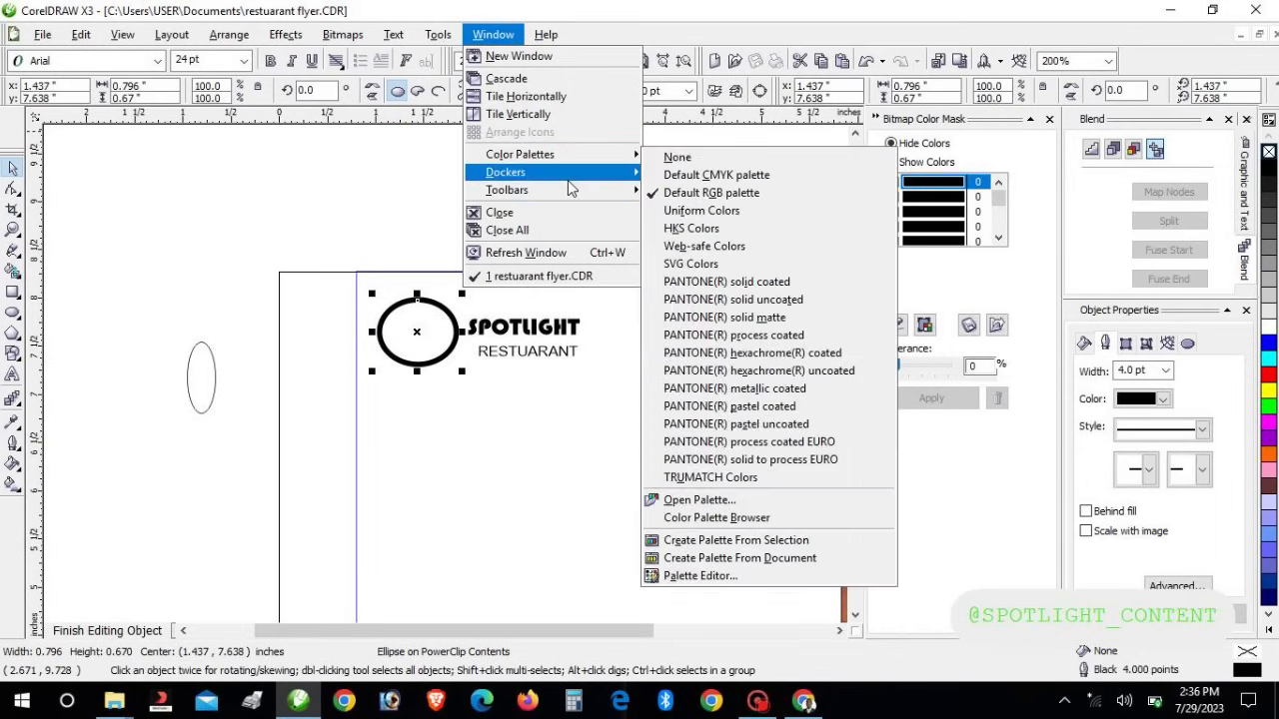
mouse_move(567, 188)
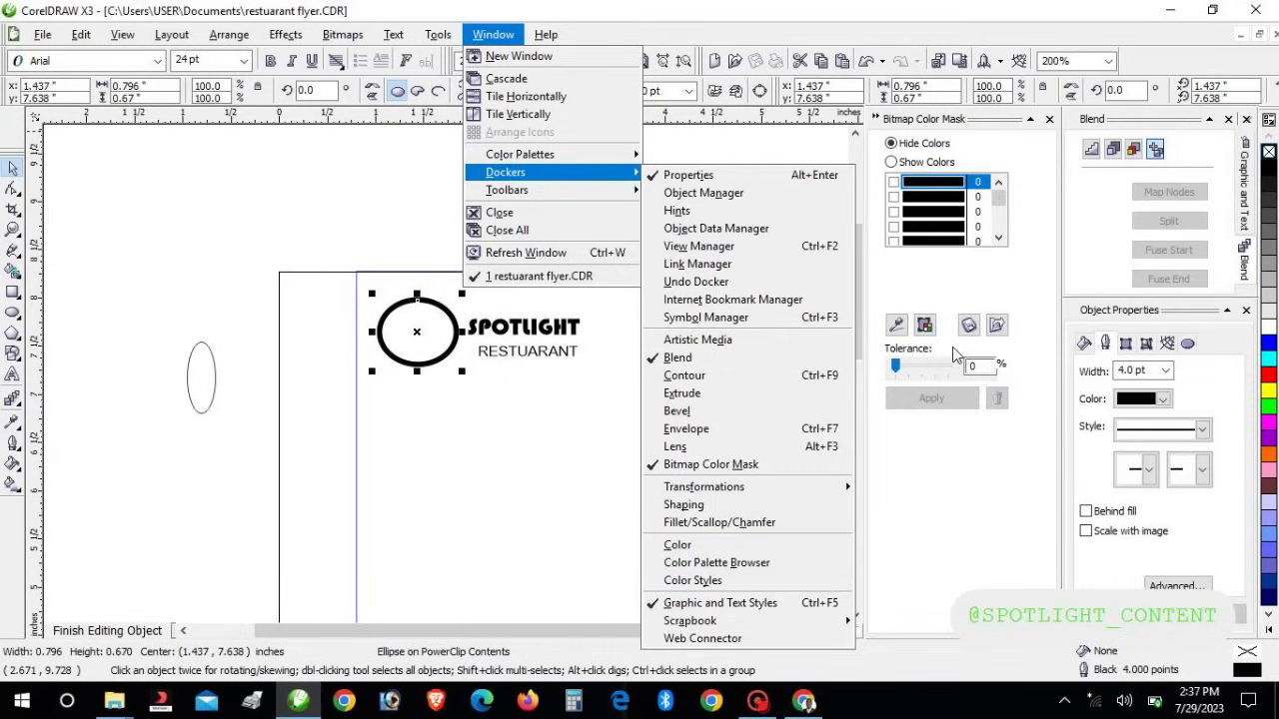
left_click(967, 516)
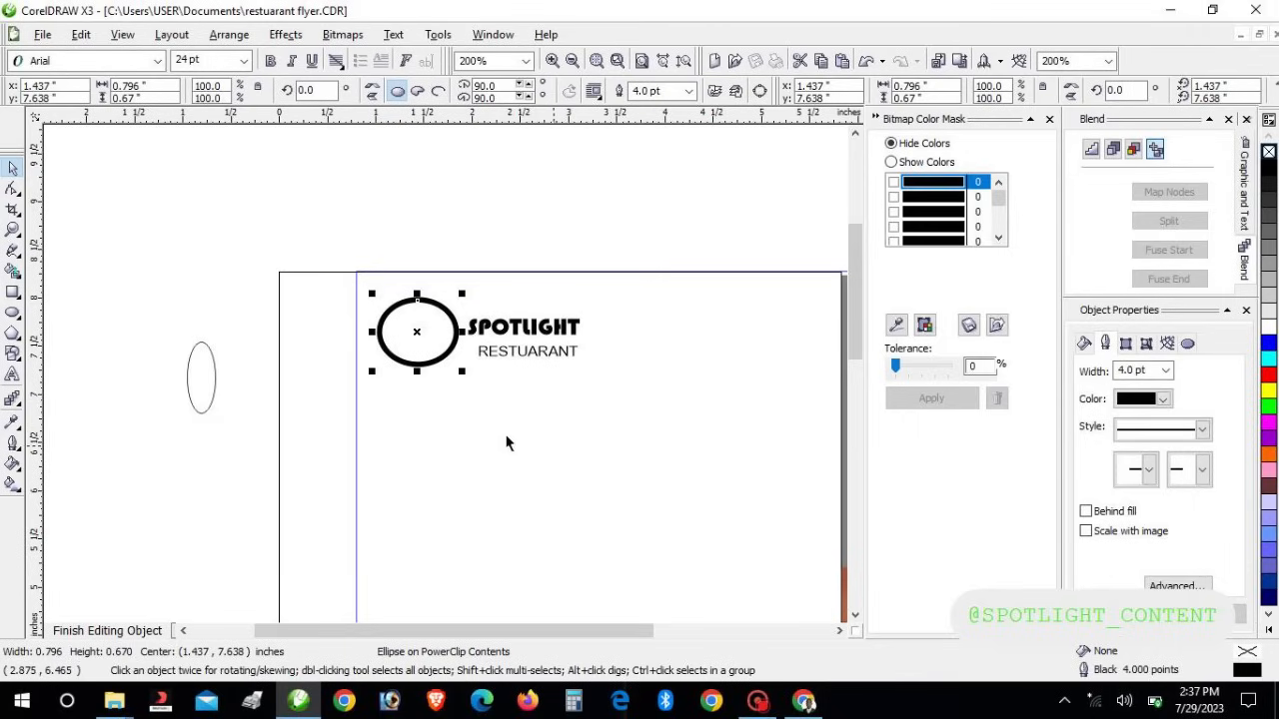
left_click(1162, 399)
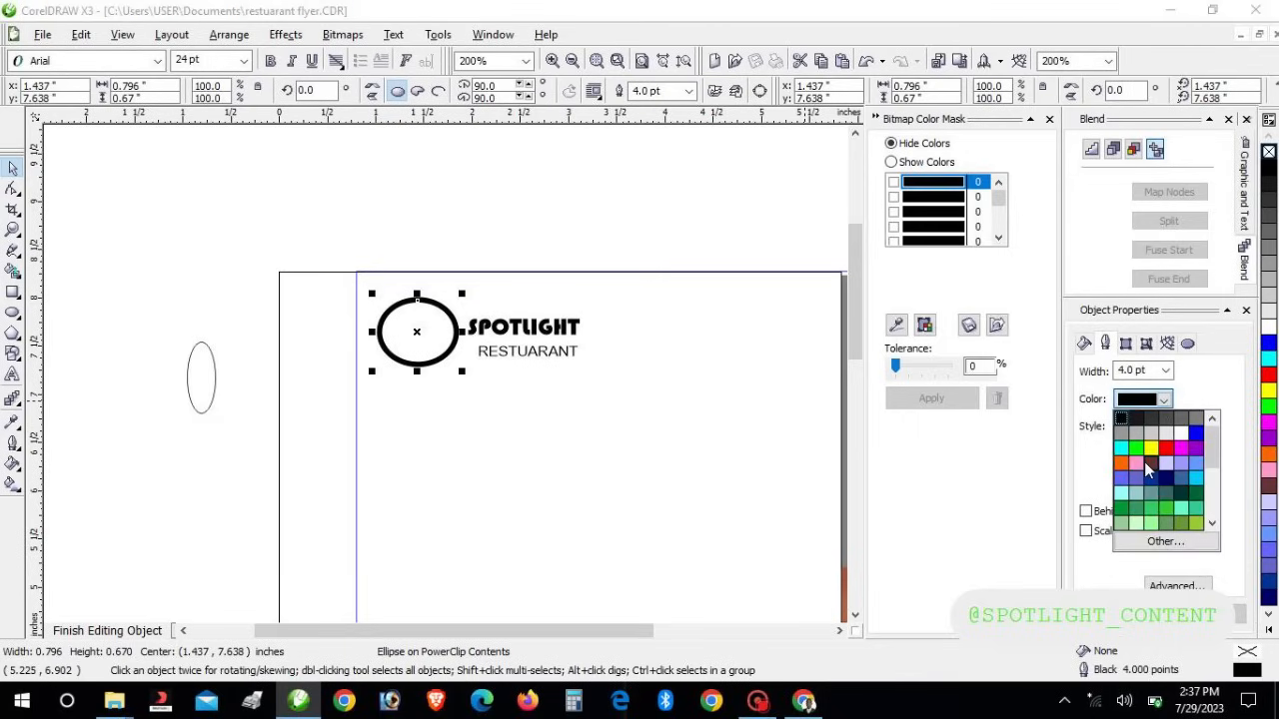
left_click(1196, 434)
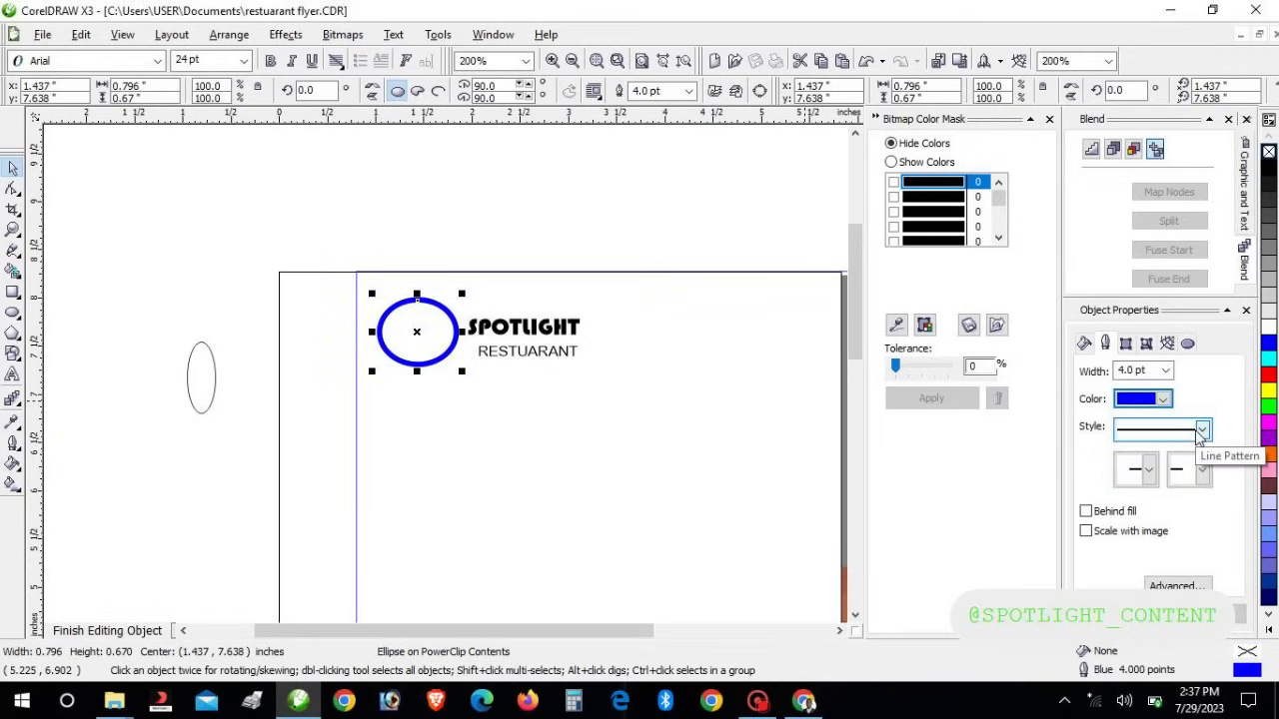
left_click(303, 434)
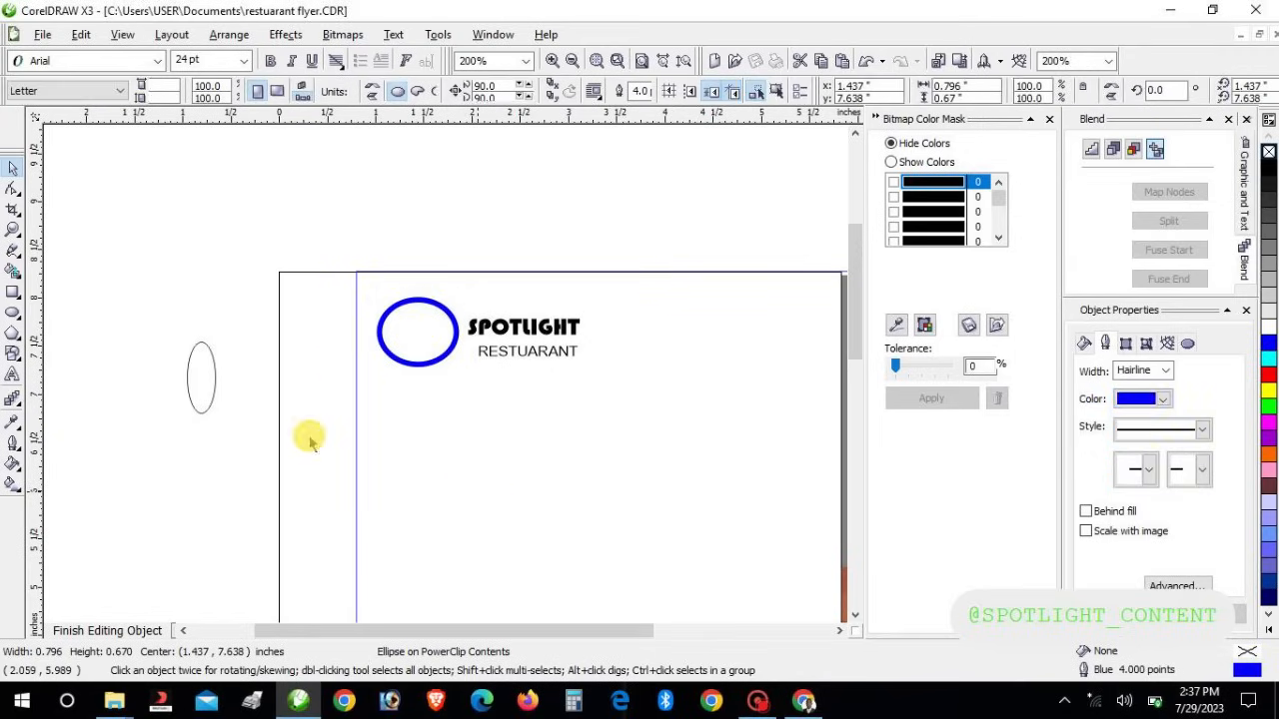
PowerClip the narrow upright oval into the blue-outlined circle with Place Inside Container
left_click(190, 397)
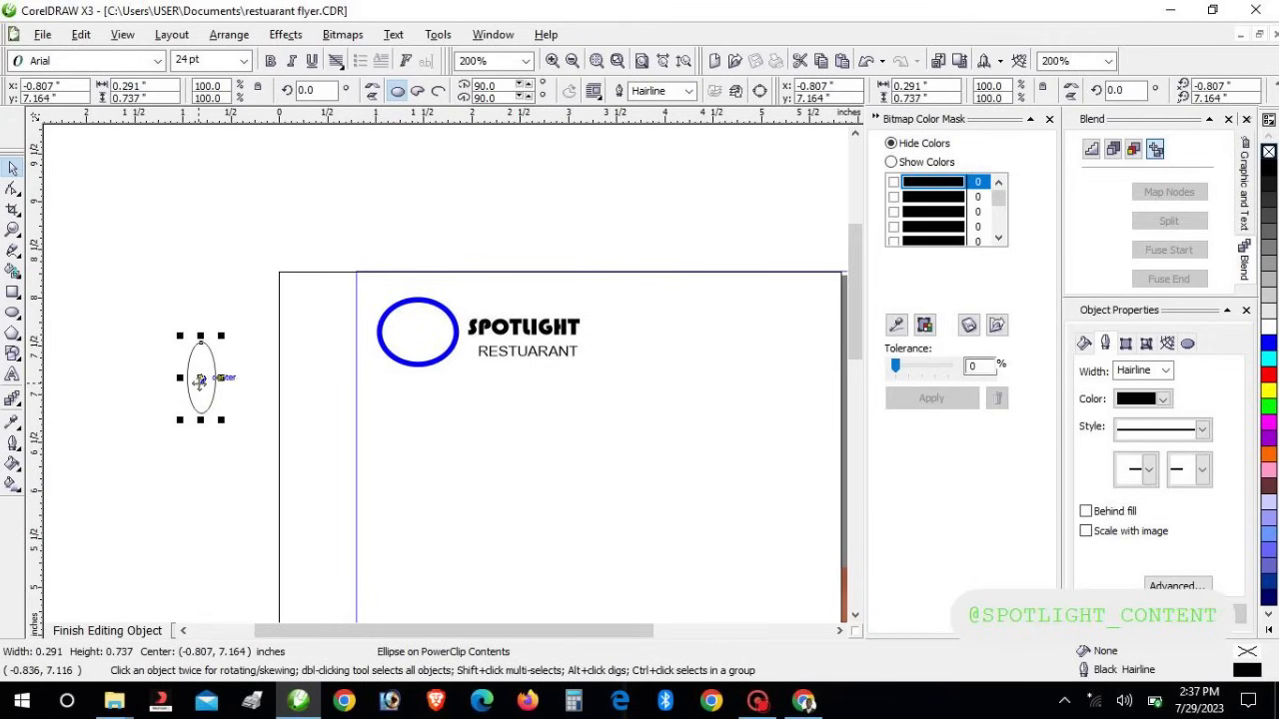
left_click(286, 34)
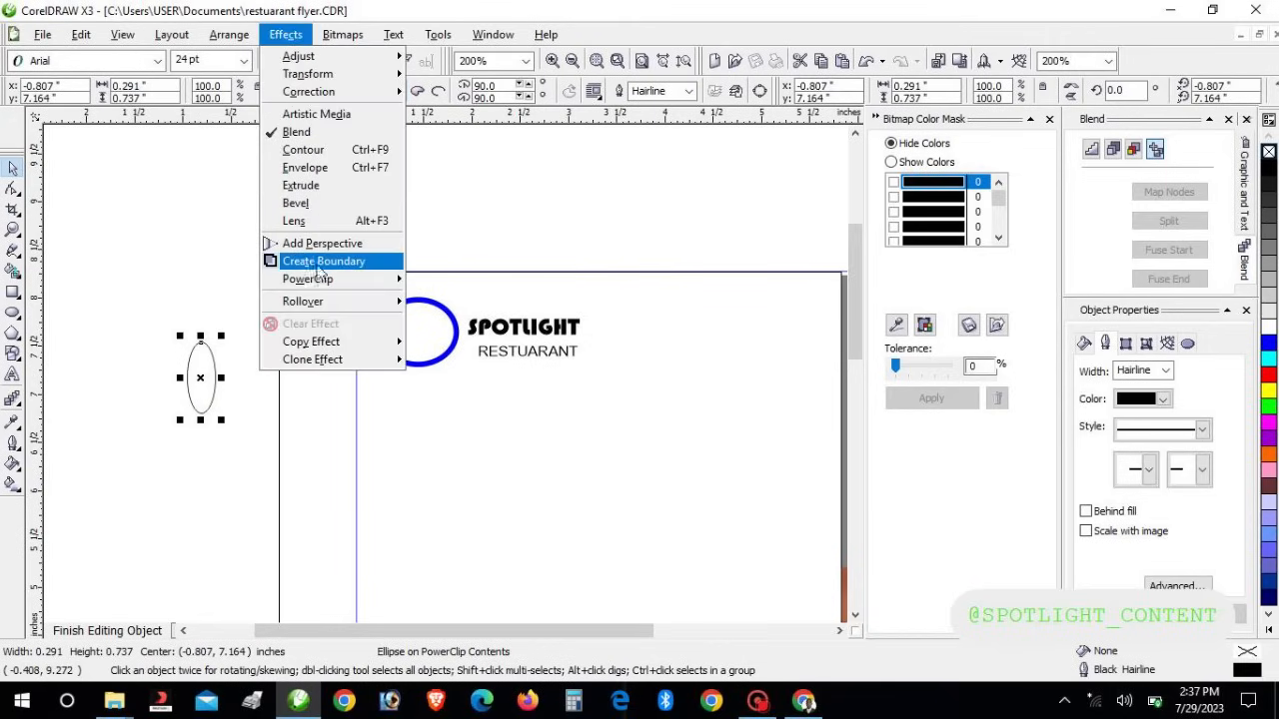
mouse_move(349, 281)
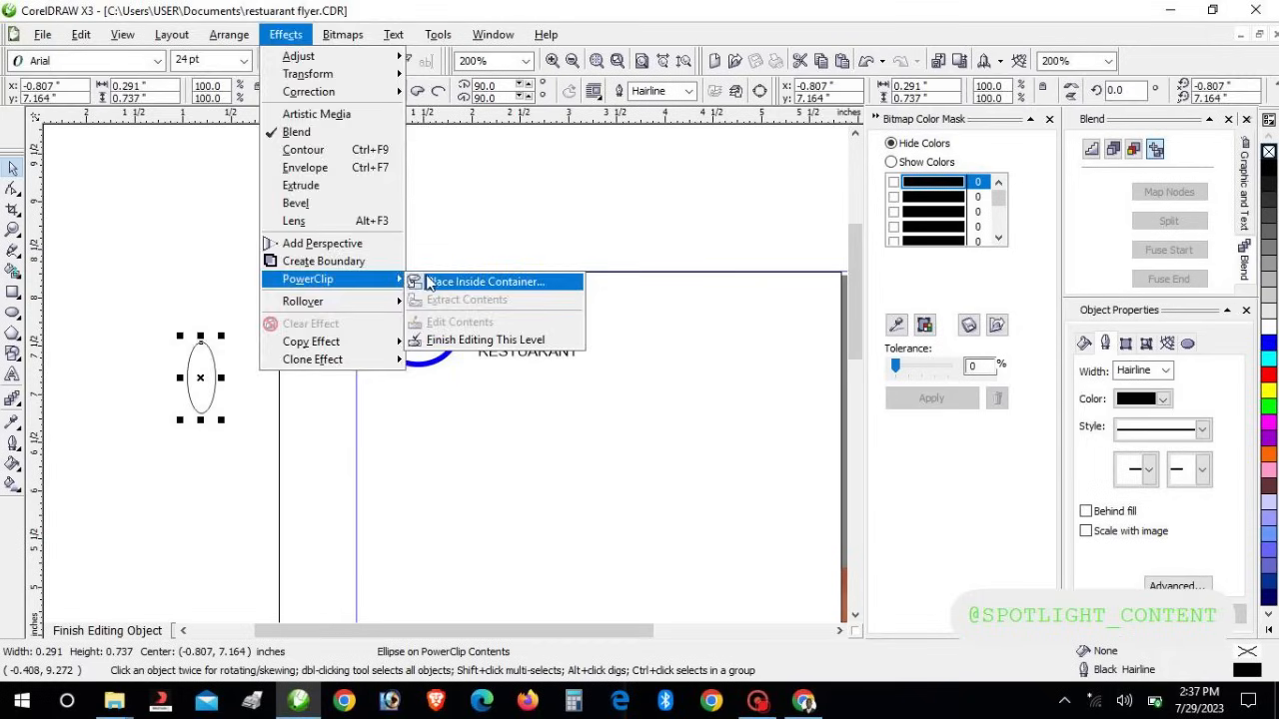
left_click(485, 281)
left_click(381, 329)
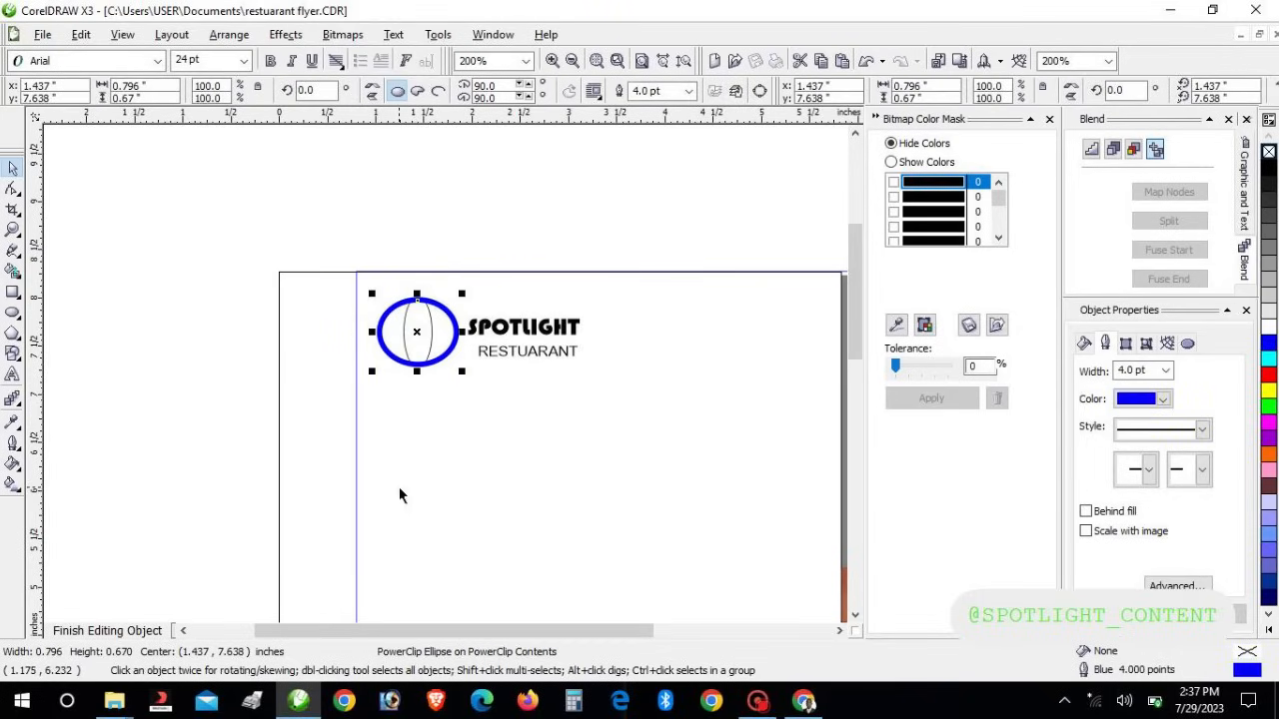
left_click(452, 412)
left_click(436, 362)
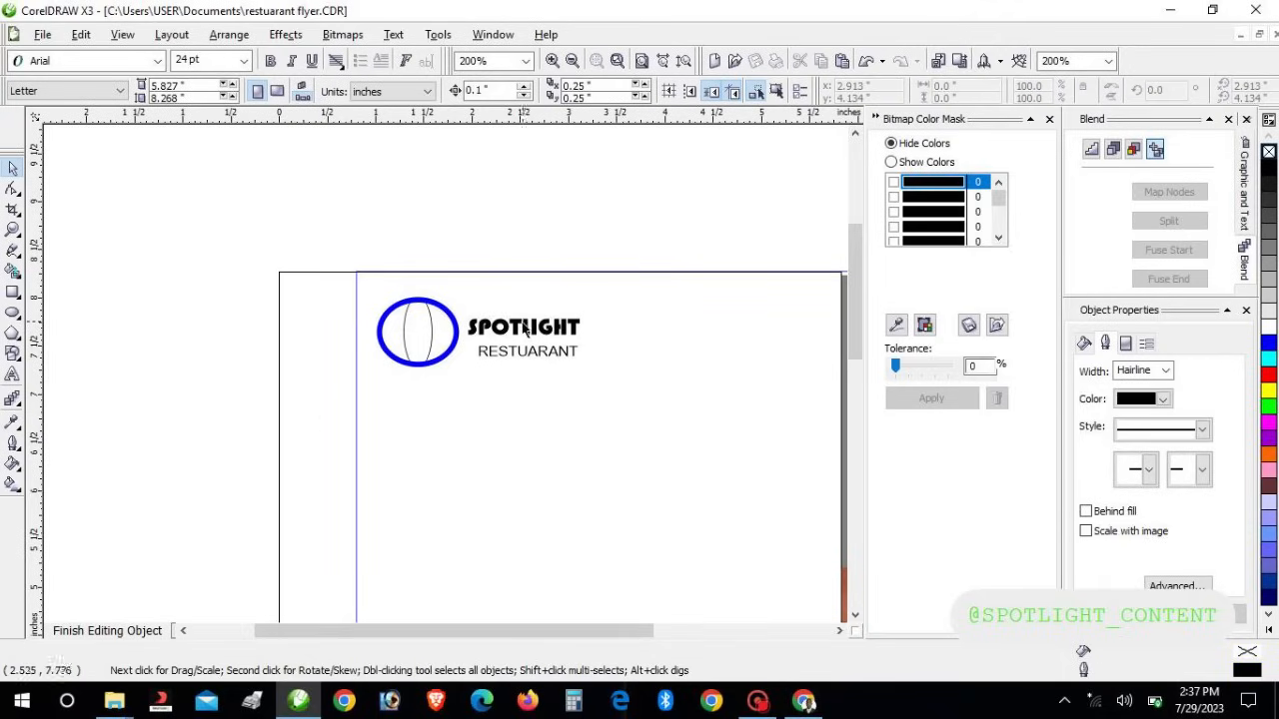
Add SP text in Snap ITC and move it into the blue circle's centre
left_click(13, 374)
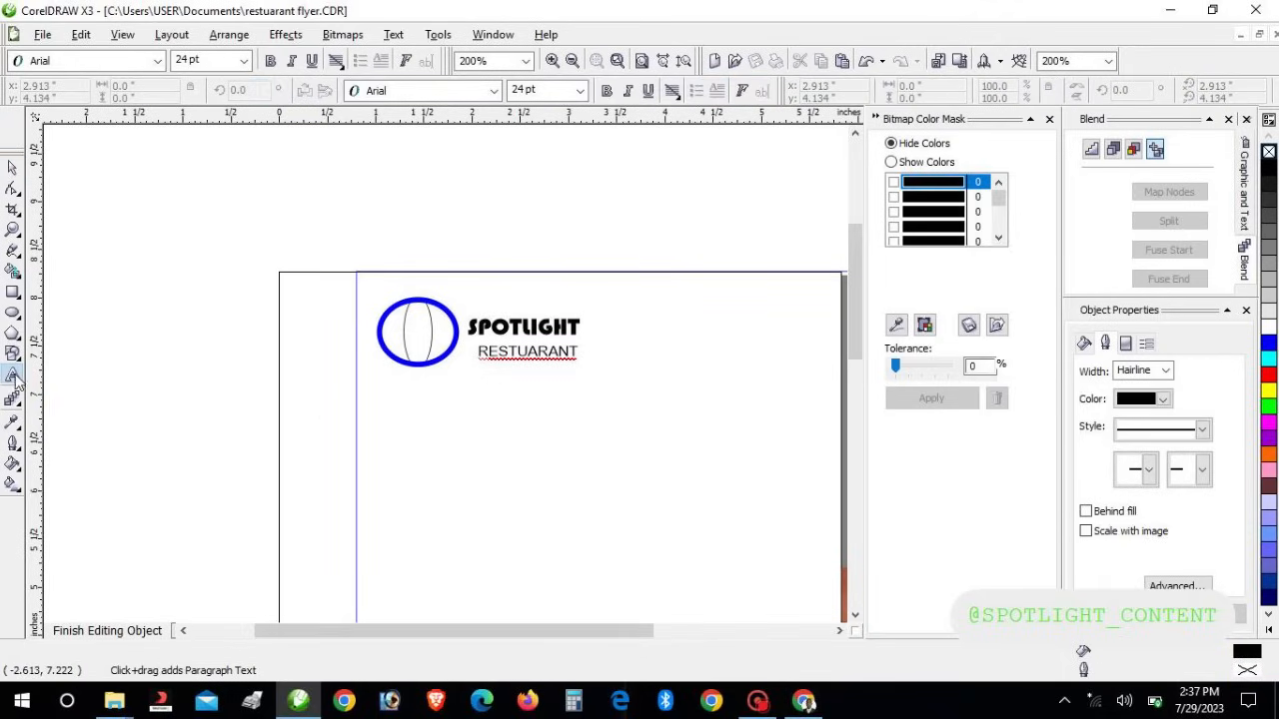
left_click(147, 391)
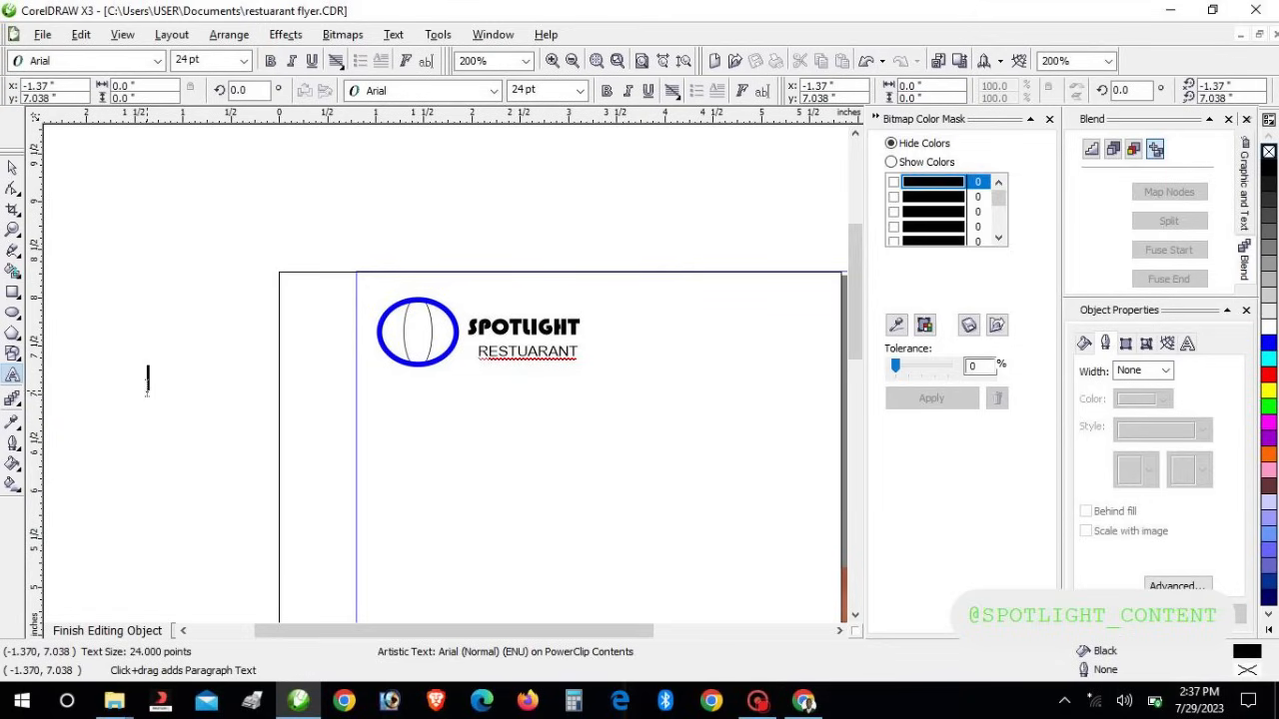
type("SP")
key("ctrl+space")
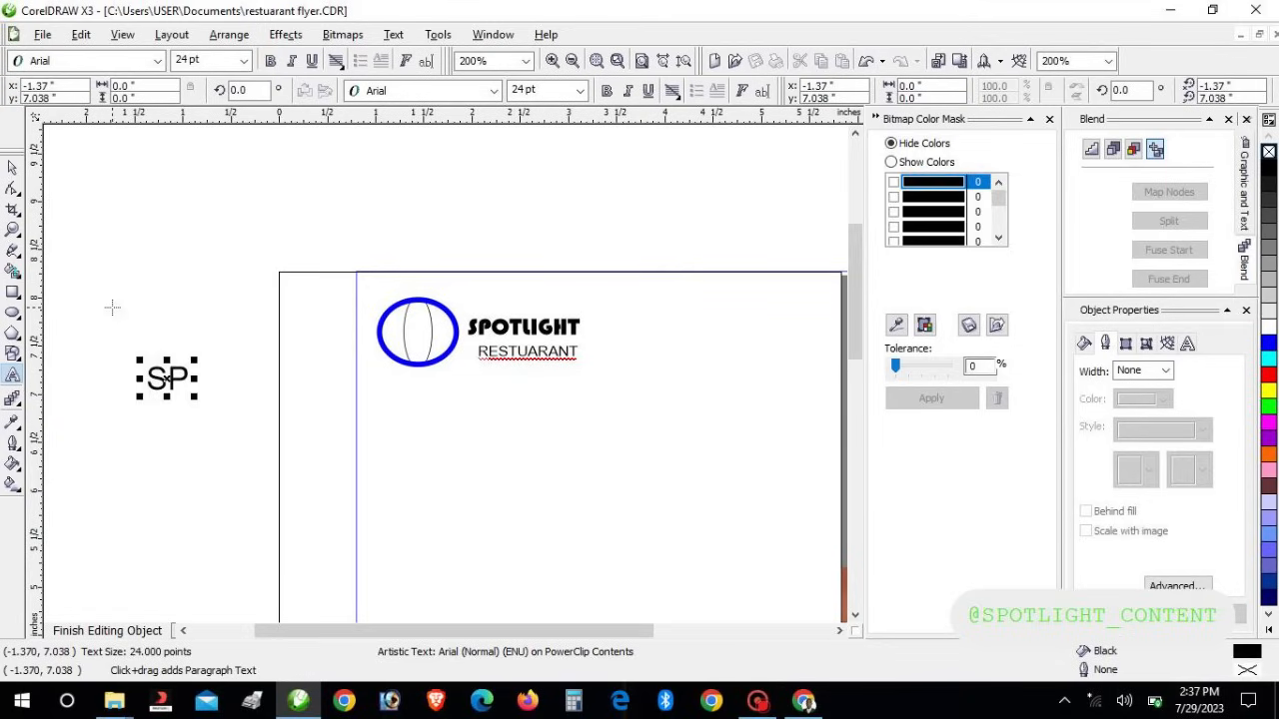
left_click(493, 91)
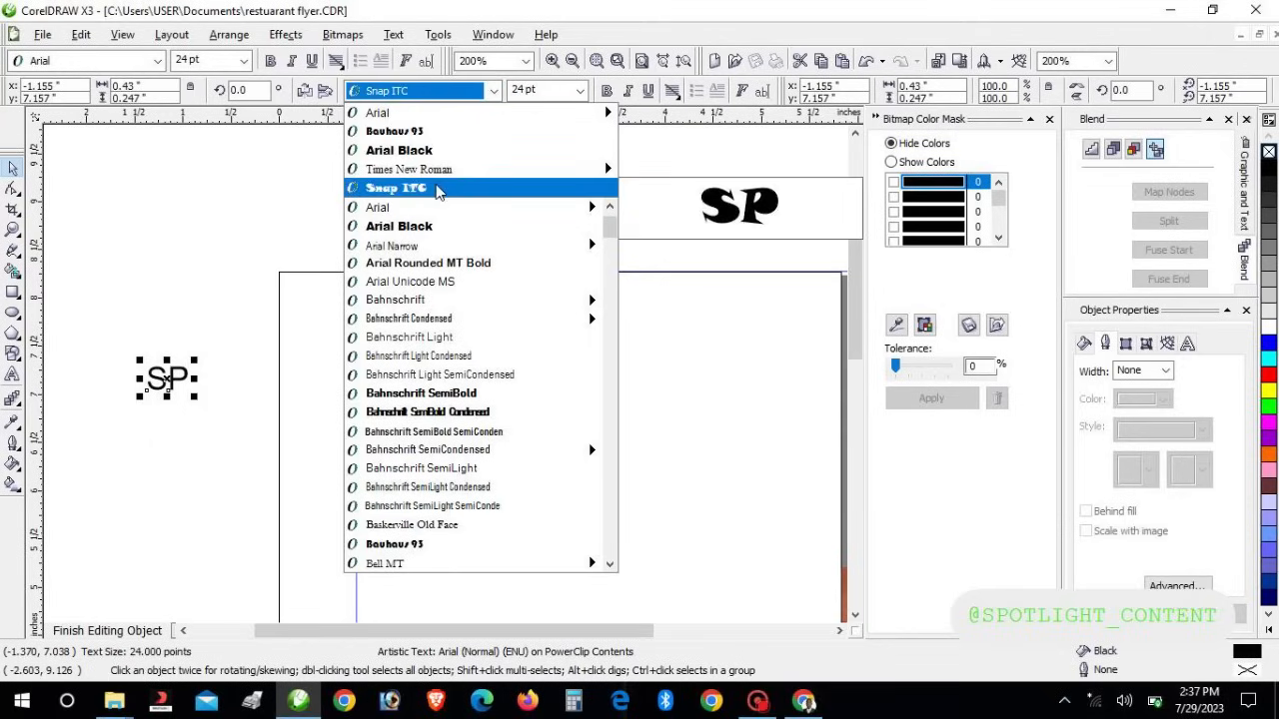
left_click(437, 189)
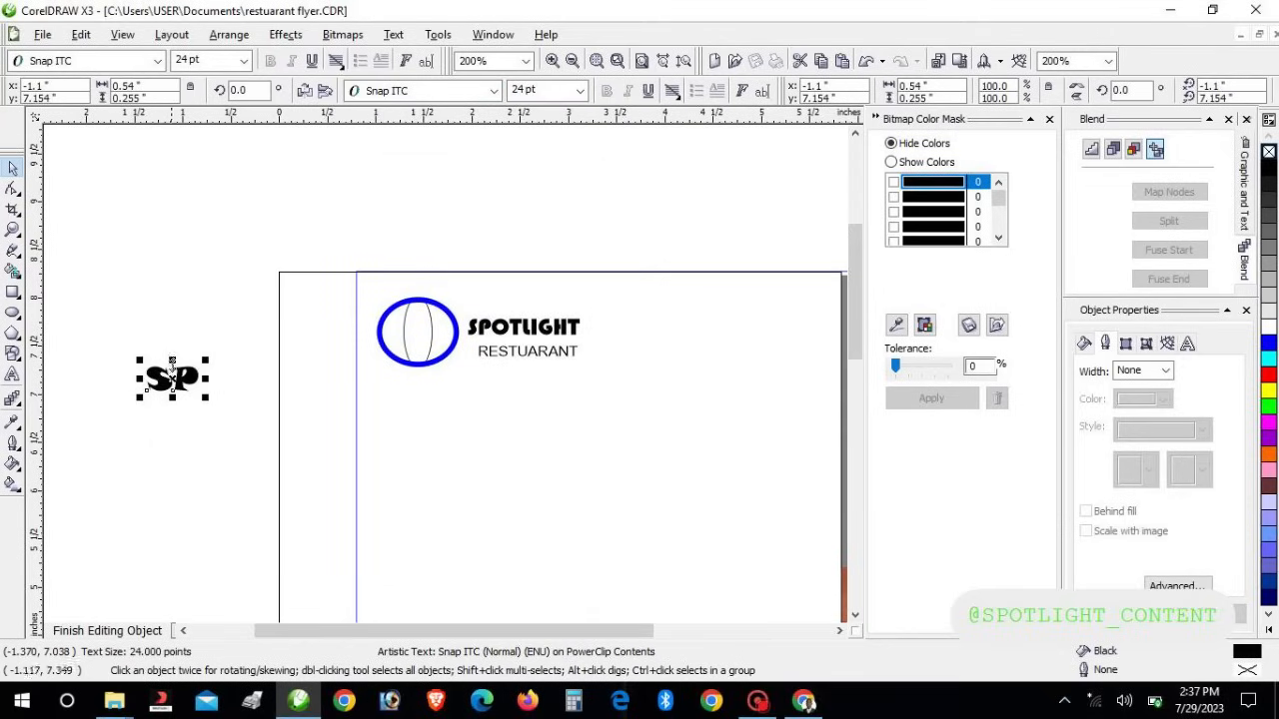
left_click_drag(172, 380, 418, 330)
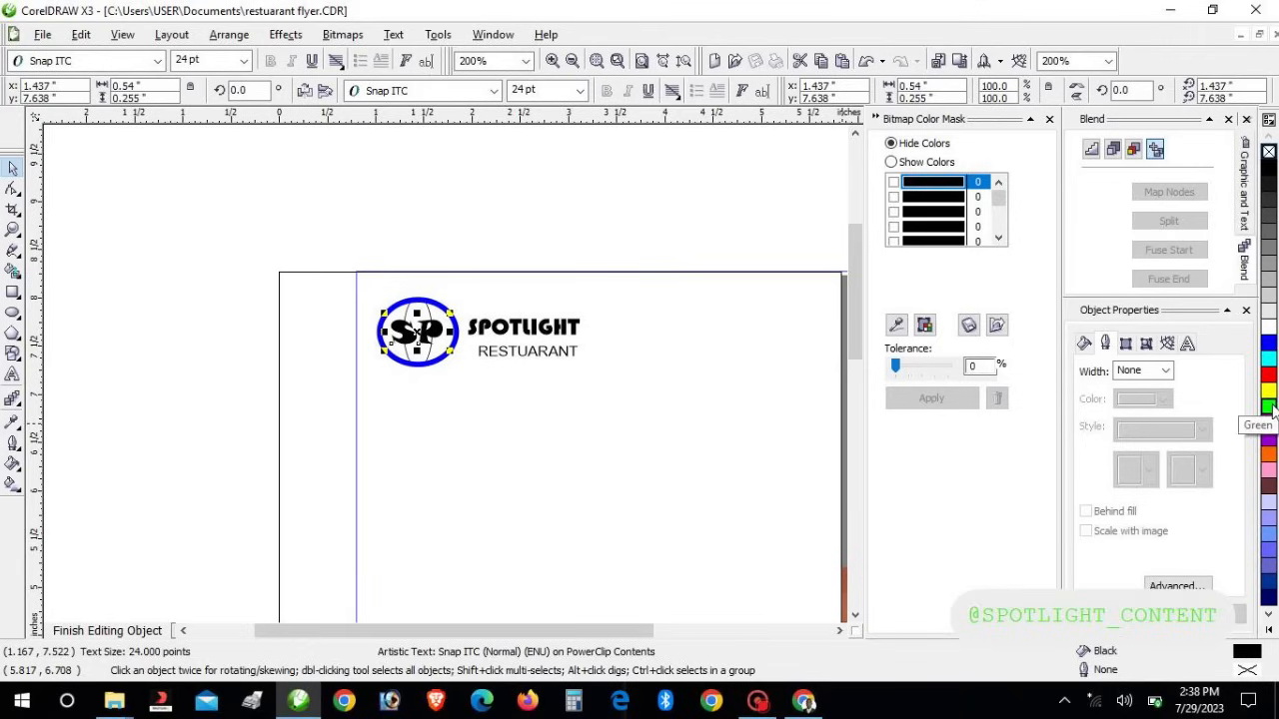
Fill the SP letters cyan and give them a 1.0 pt outline
left_click(1273, 362)
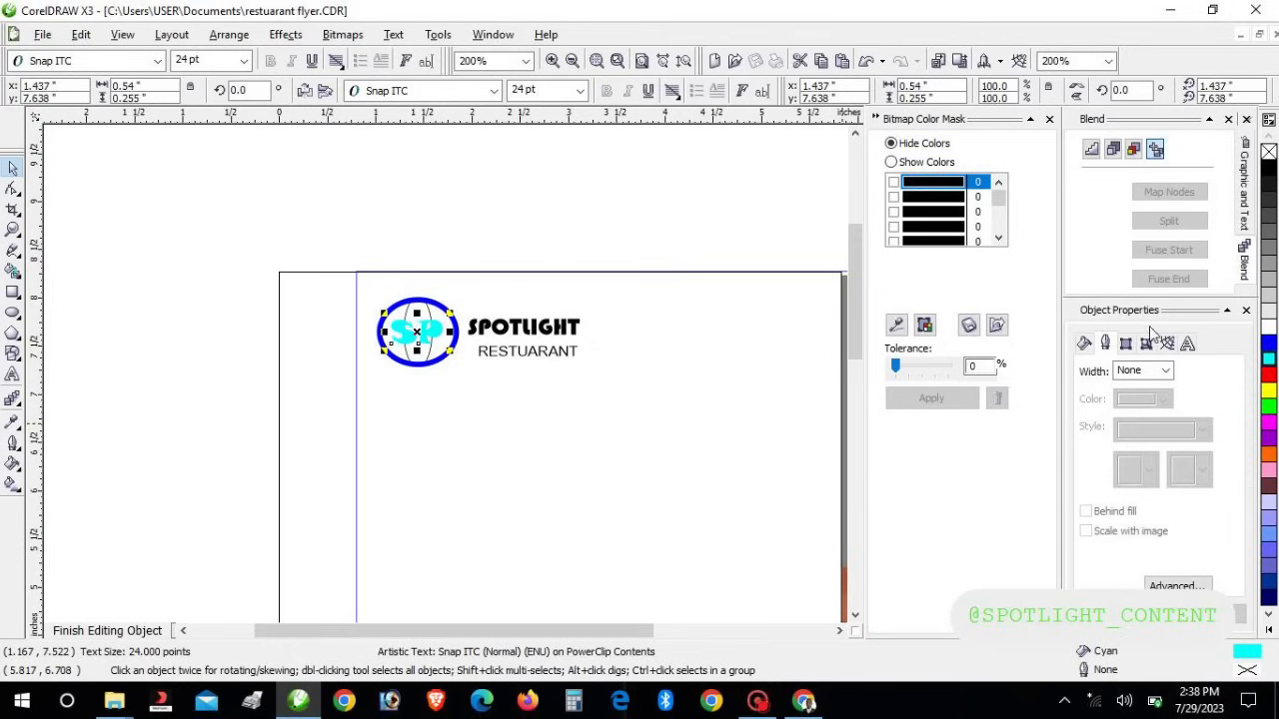
left_click(1139, 371)
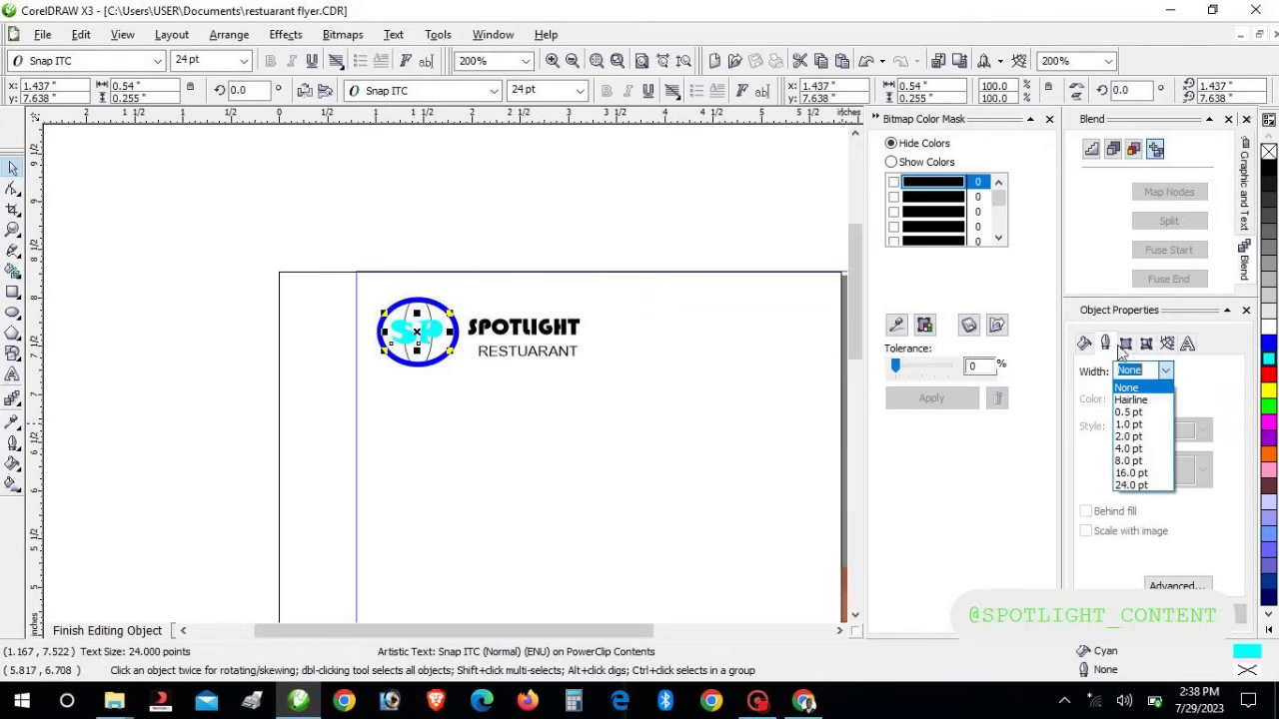
left_click(1107, 344)
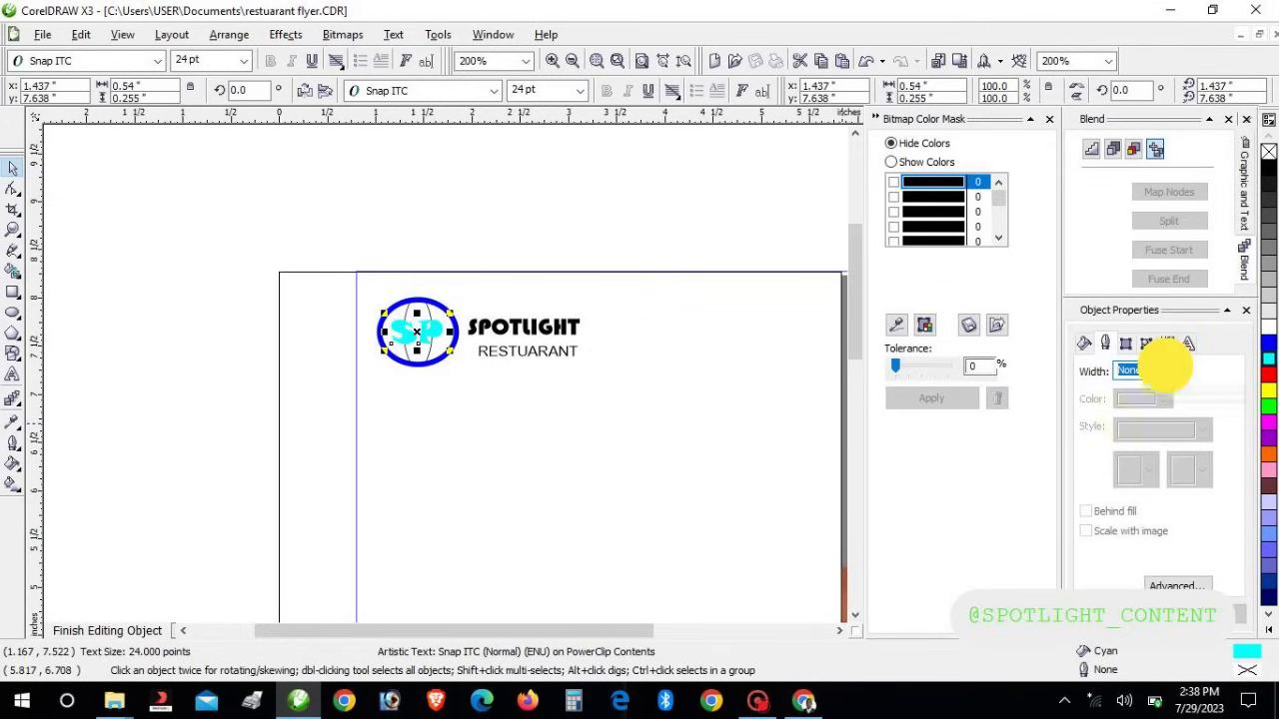
left_click(1166, 371)
left_click(1140, 427)
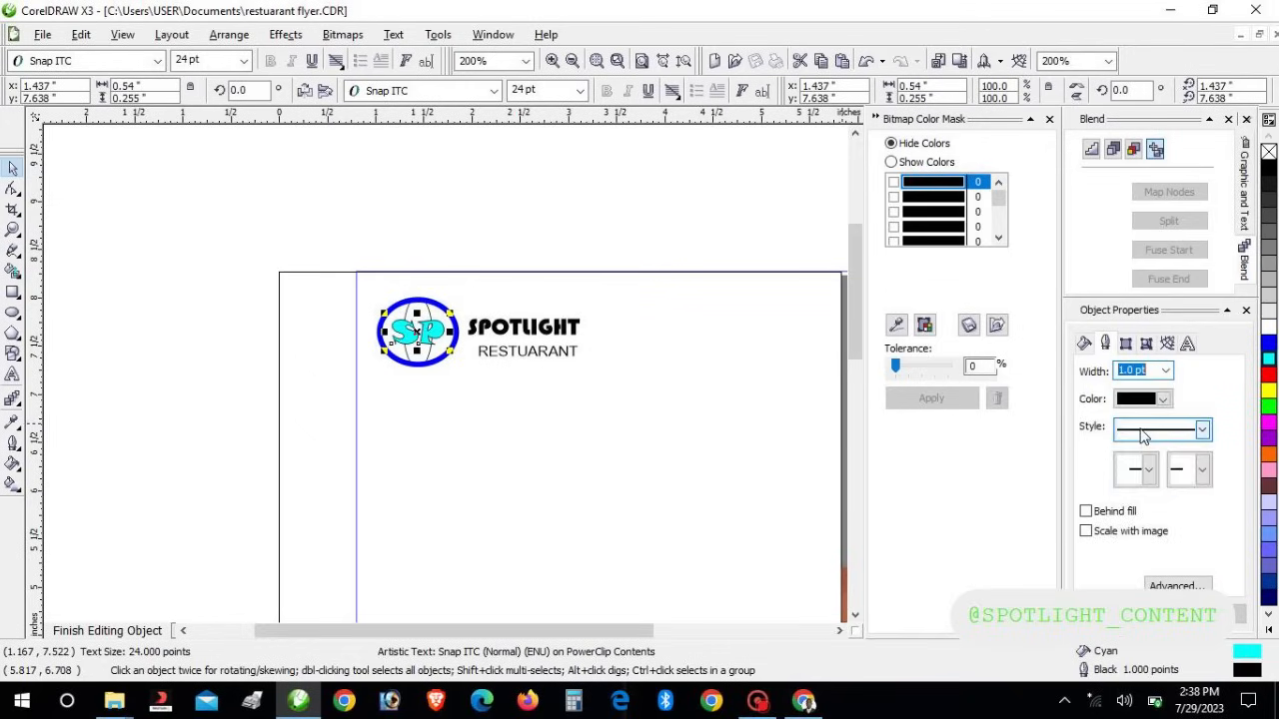
left_click(651, 468)
left_click(651, 467)
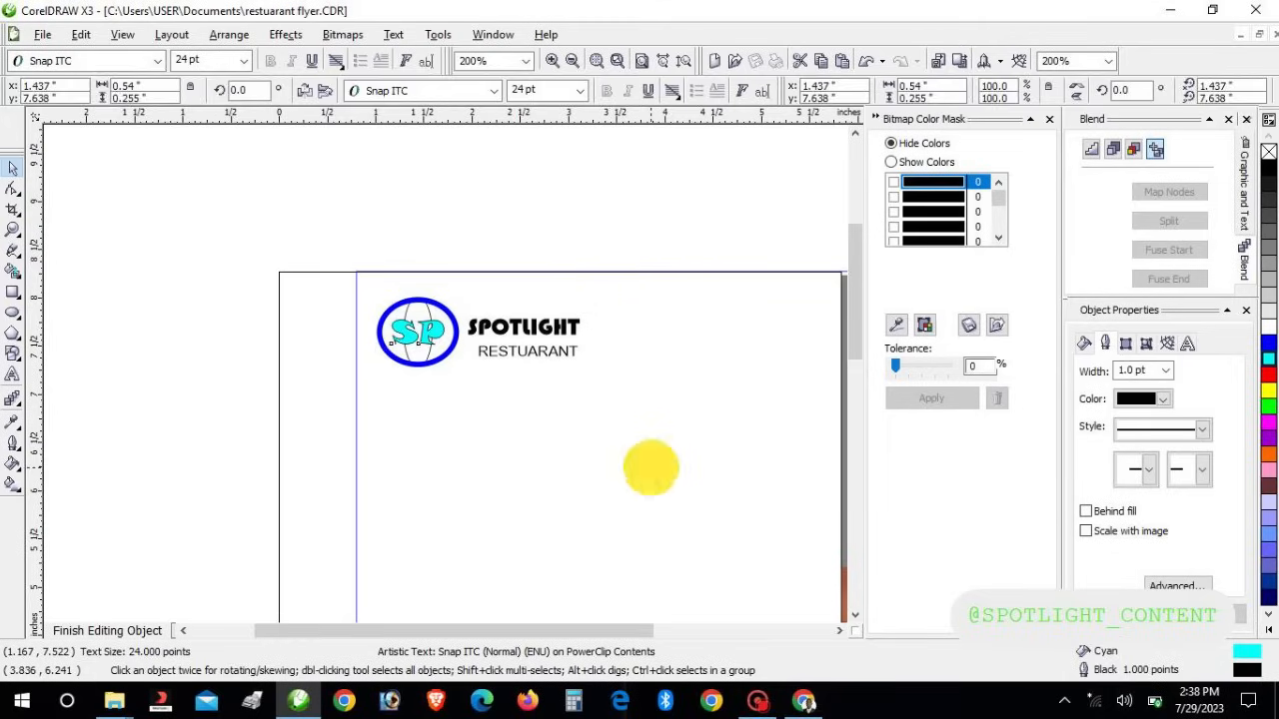
left_click(657, 262)
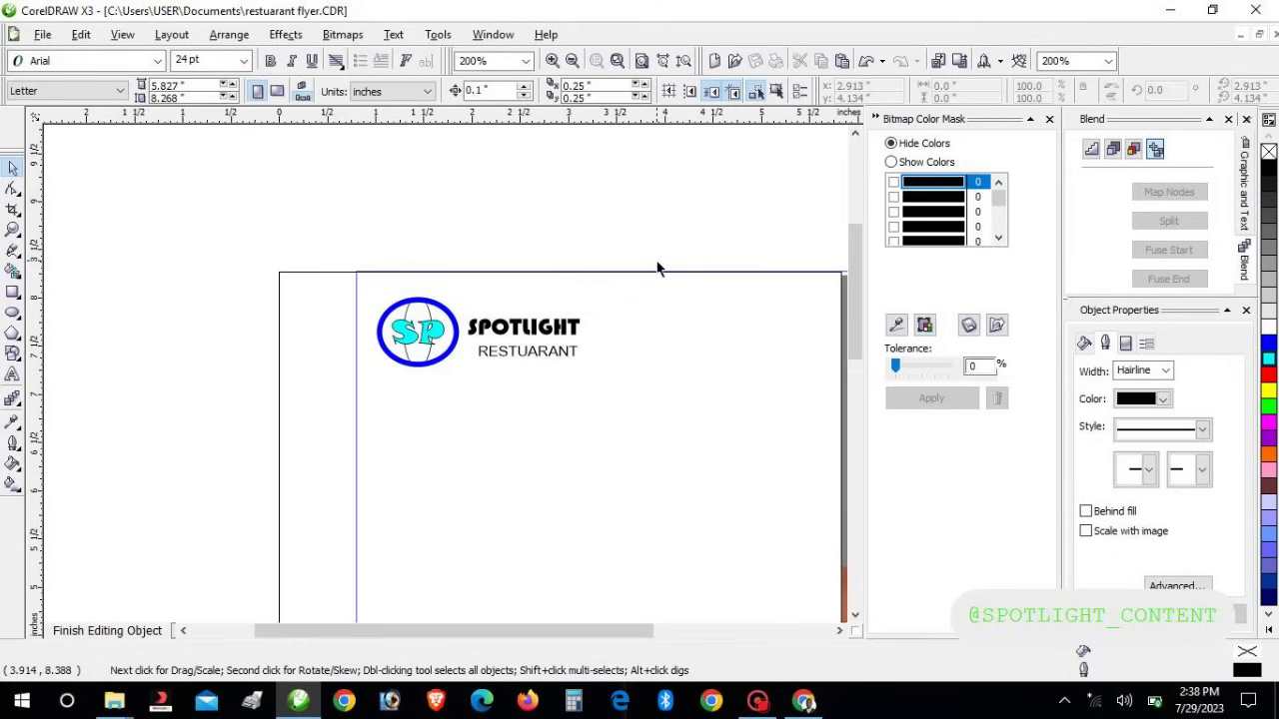
Correct RESTUARANT to RESTAURANT using the spell-check suggestion
left_click(507, 360)
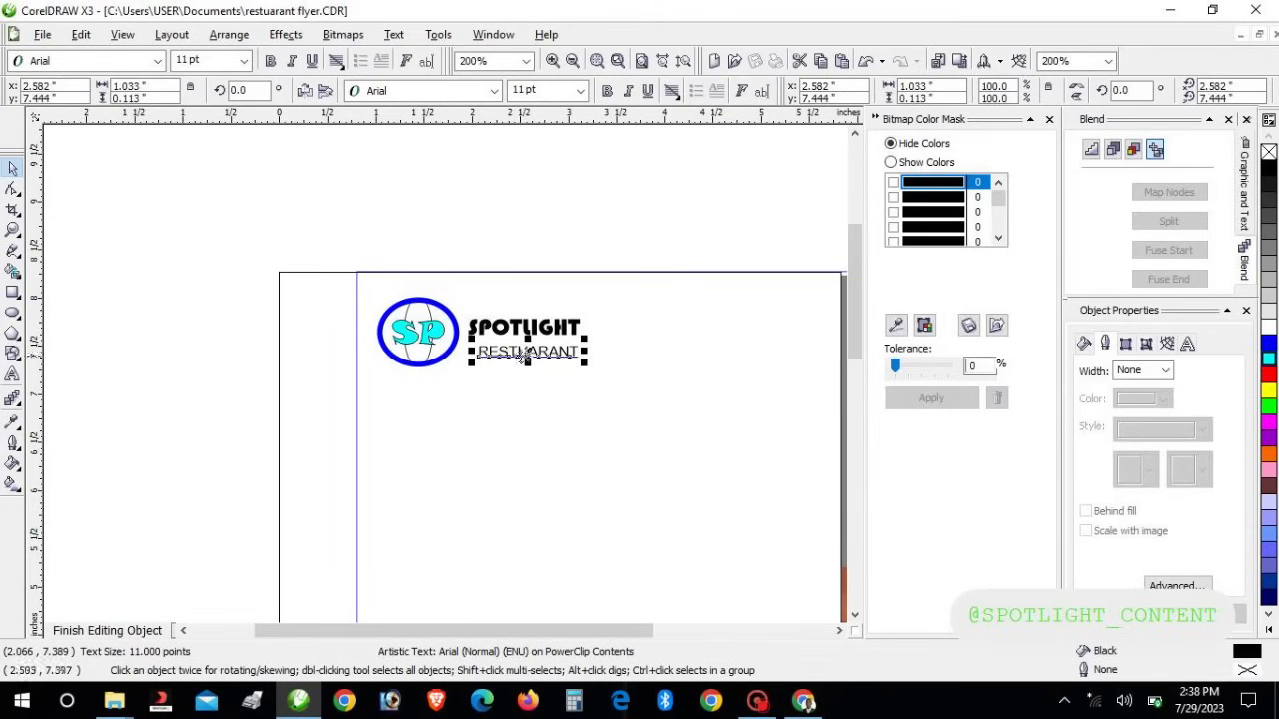
left_click(13, 374)
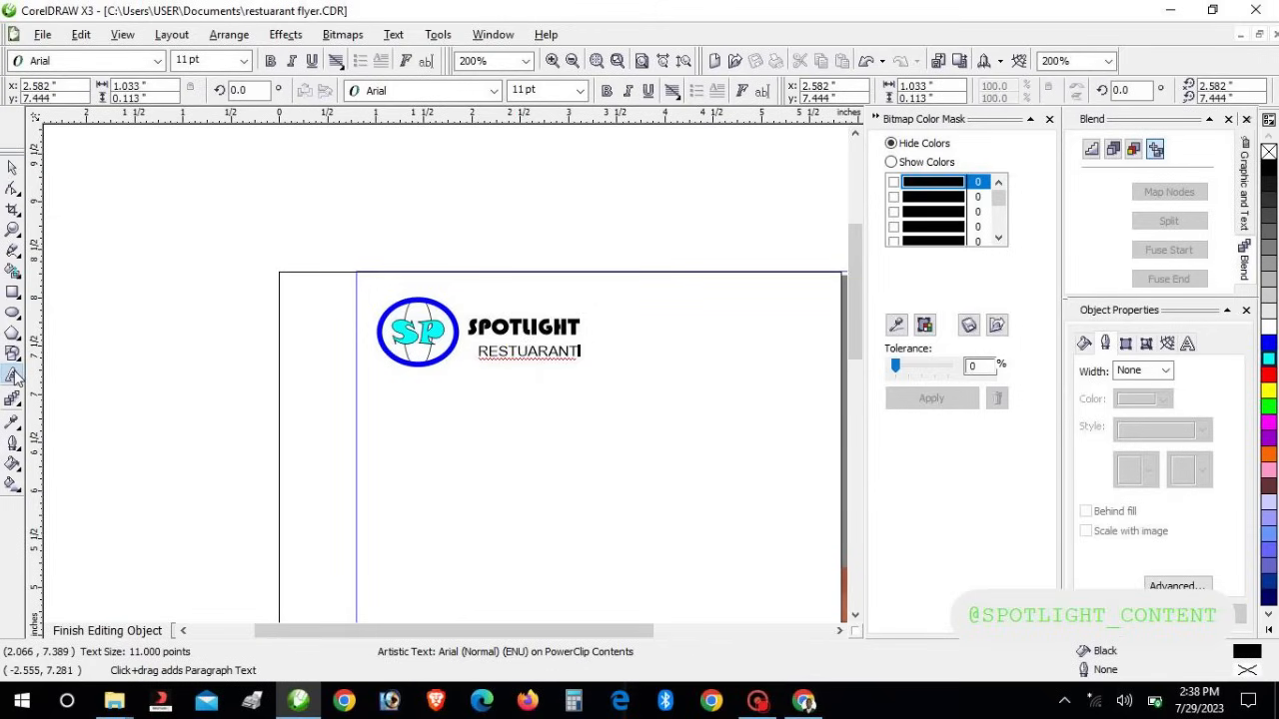
left_click(526, 352)
left_click(512, 351)
right_click(517, 358)
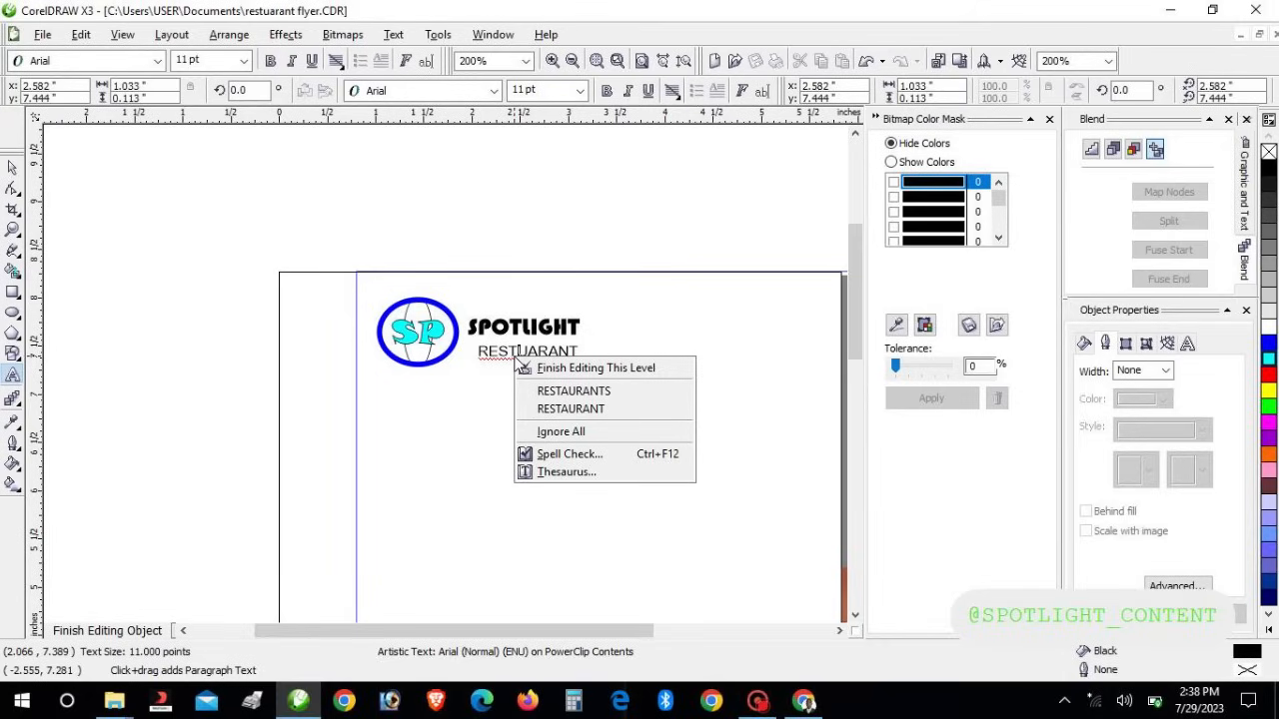
left_click(562, 408)
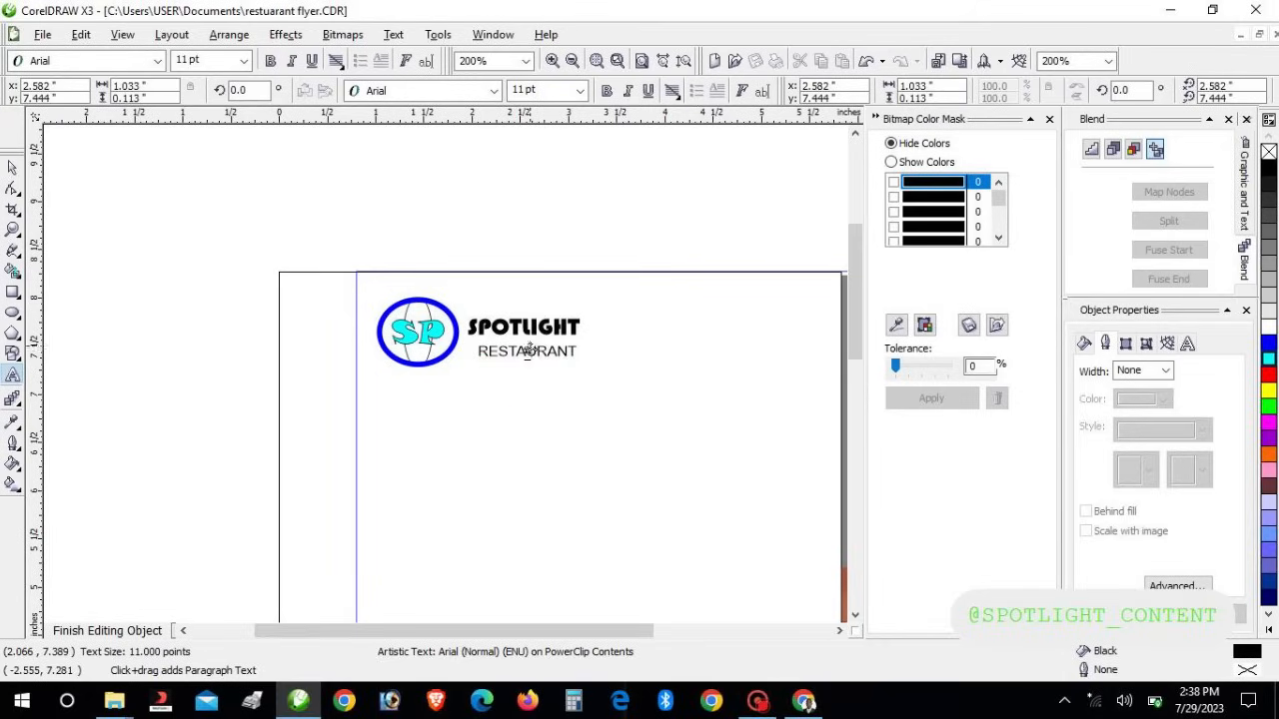
left_click(572, 356)
Change RESTAURANT to Title Case 'Restaurant' and nudge it slightly right
left_click_drag(572, 351, 475, 344)
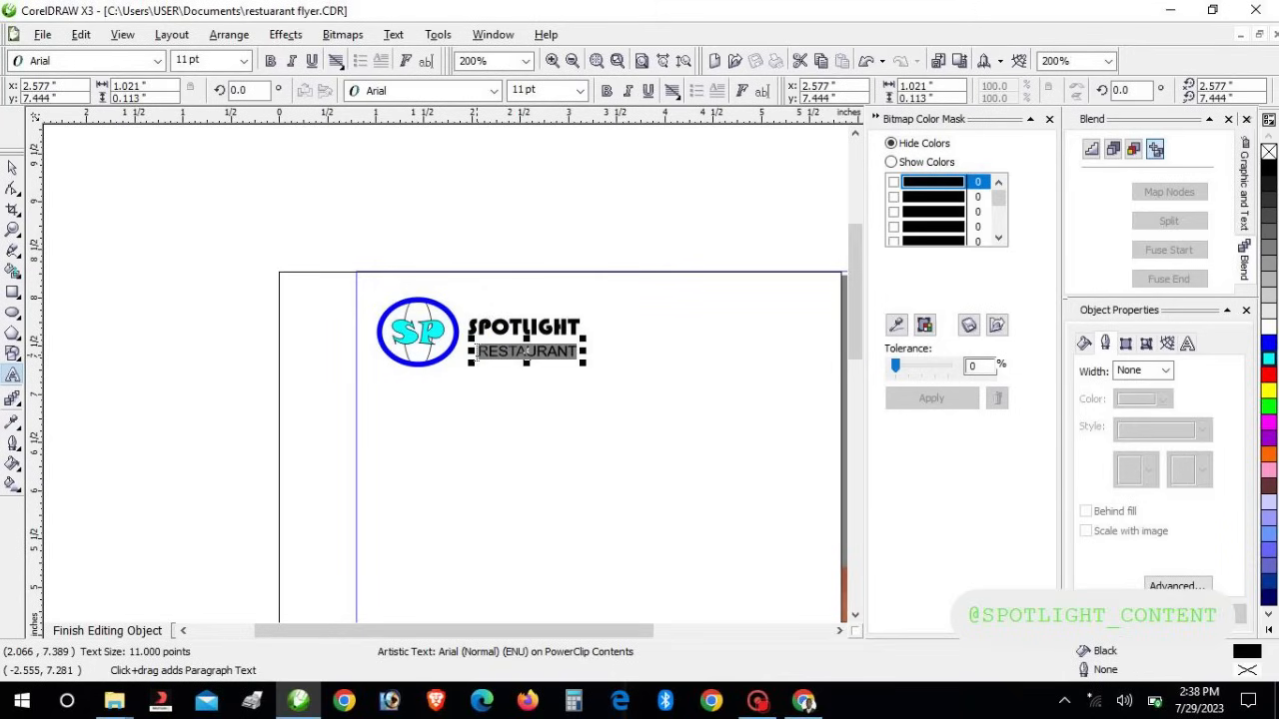
key("shift+F3")
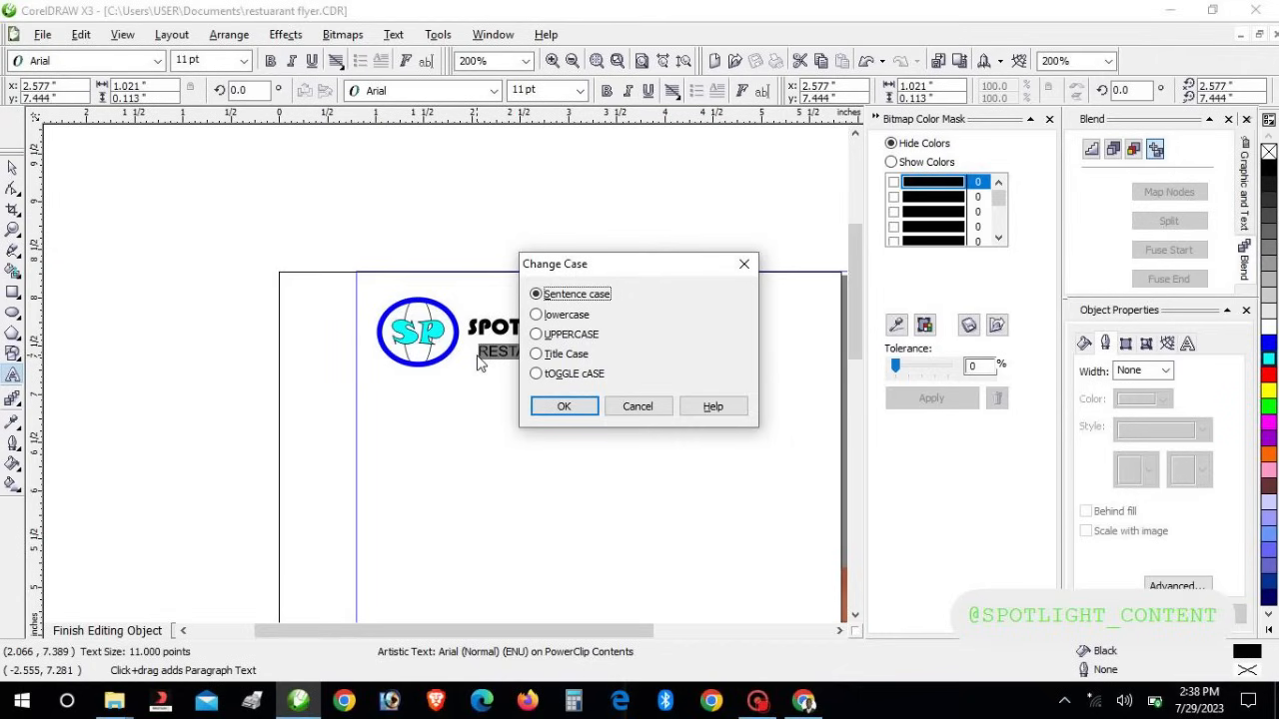
left_click_drag(610, 264, 730, 277)
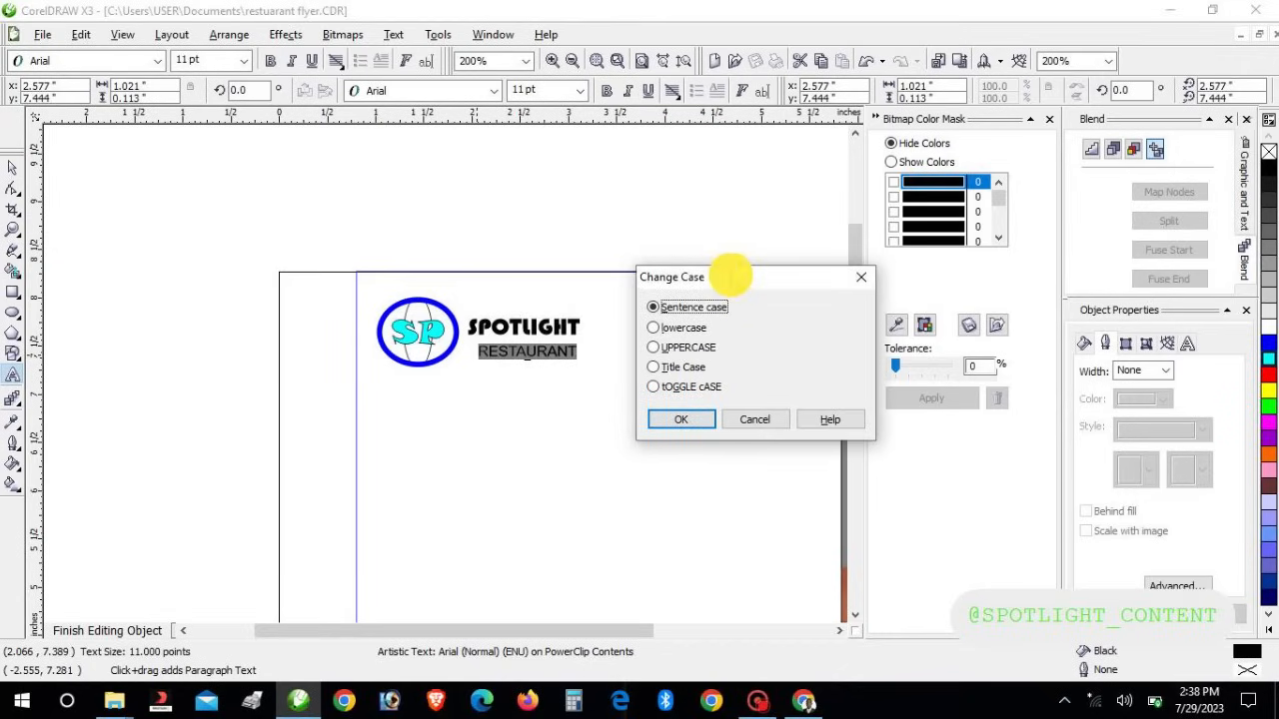
left_click(655, 368)
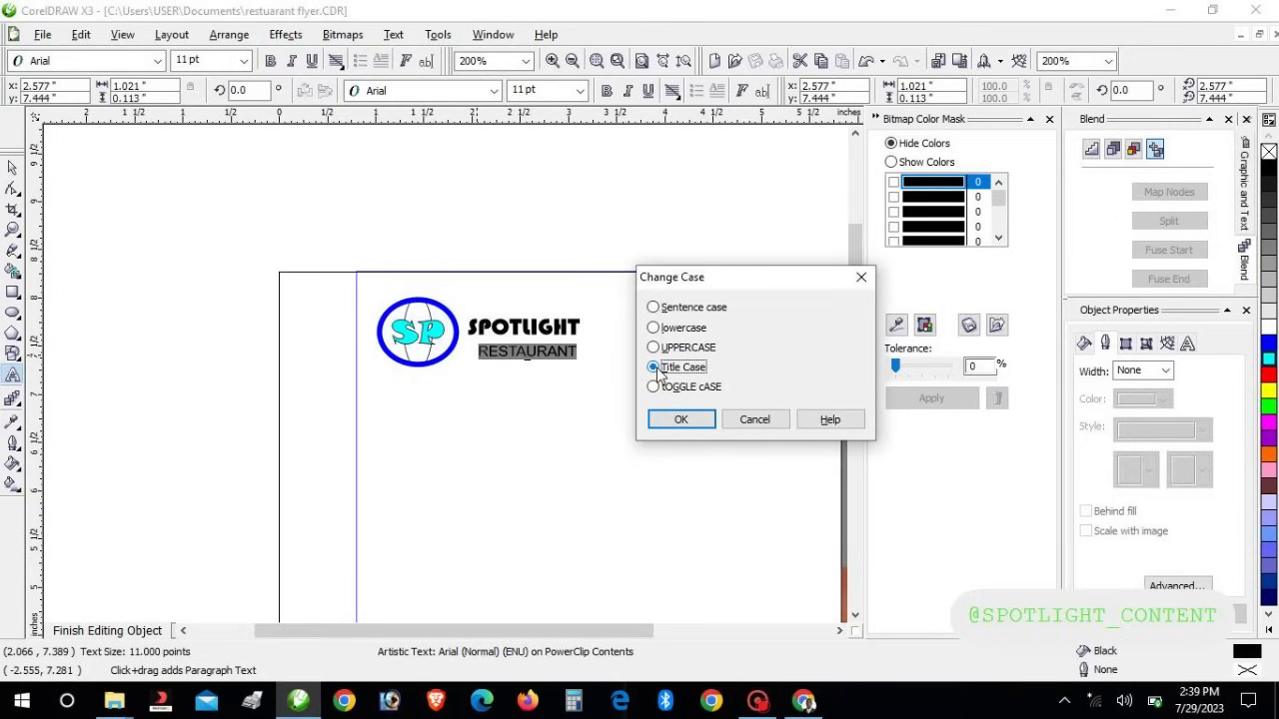
left_click(680, 420)
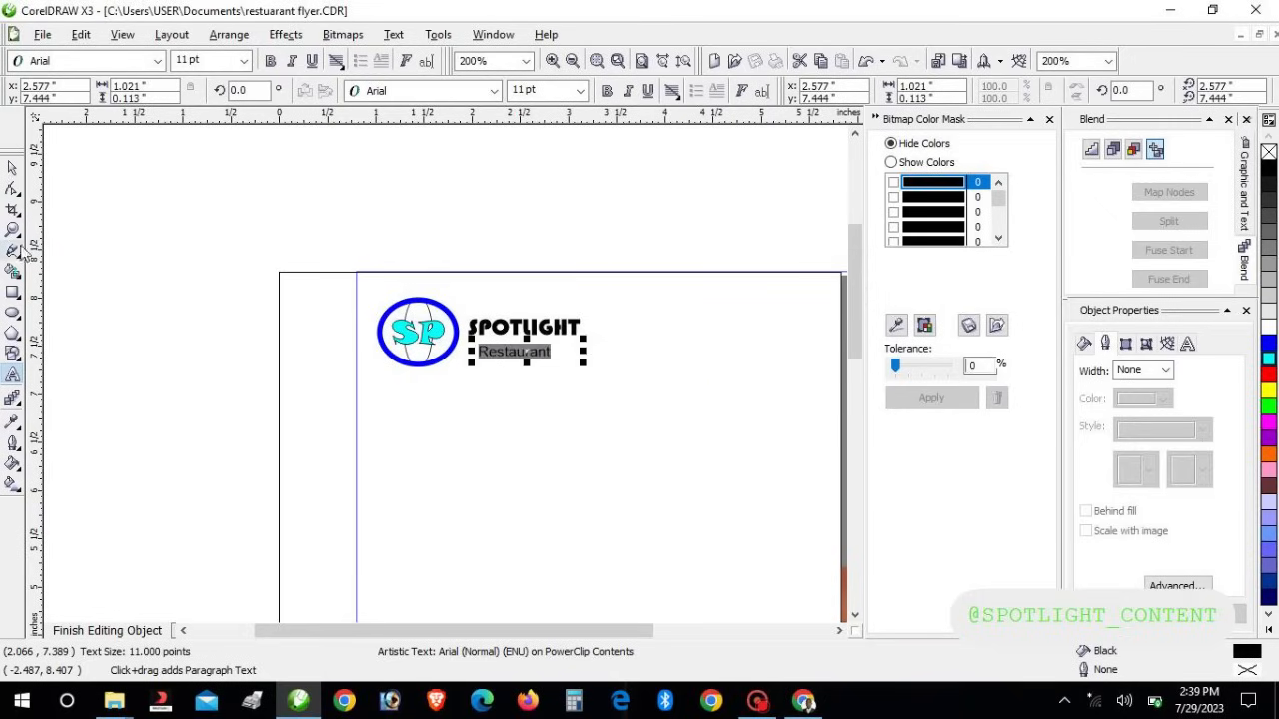
left_click(13, 167)
key("Right")
key("Right")
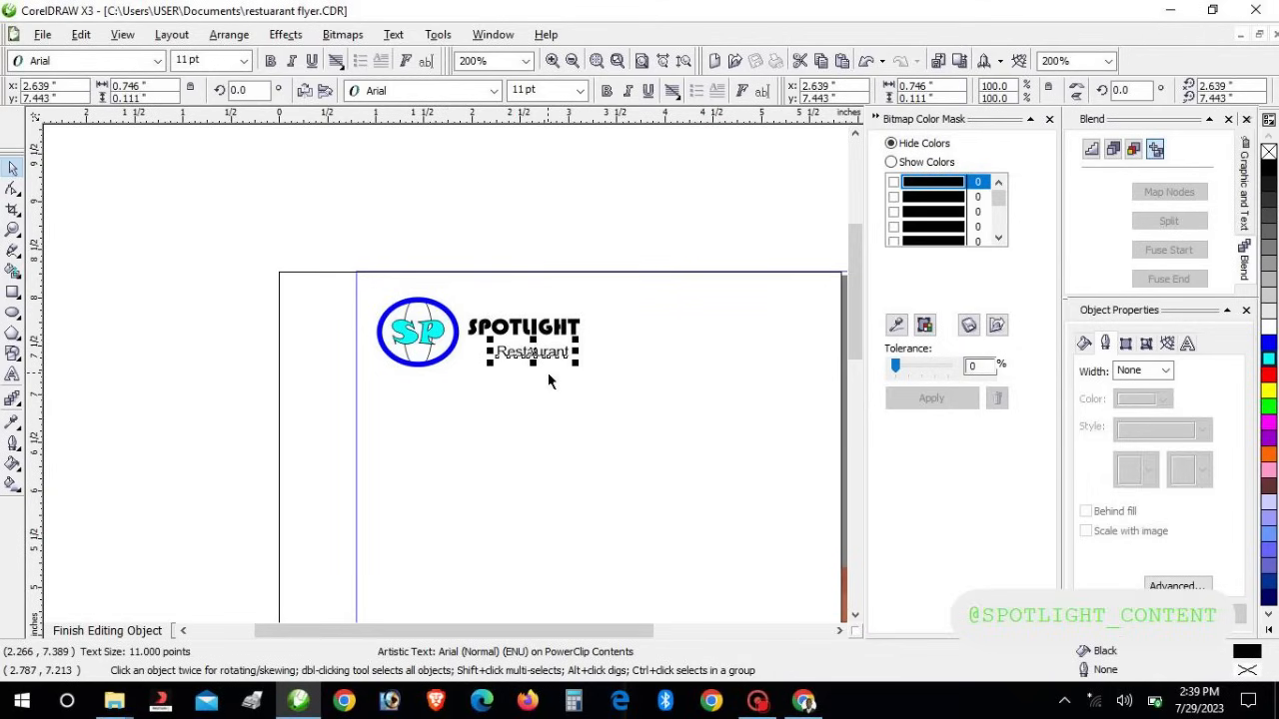
Fill SPOTLIGHT and Restaurant with the blue palette swatch
left_click(556, 312)
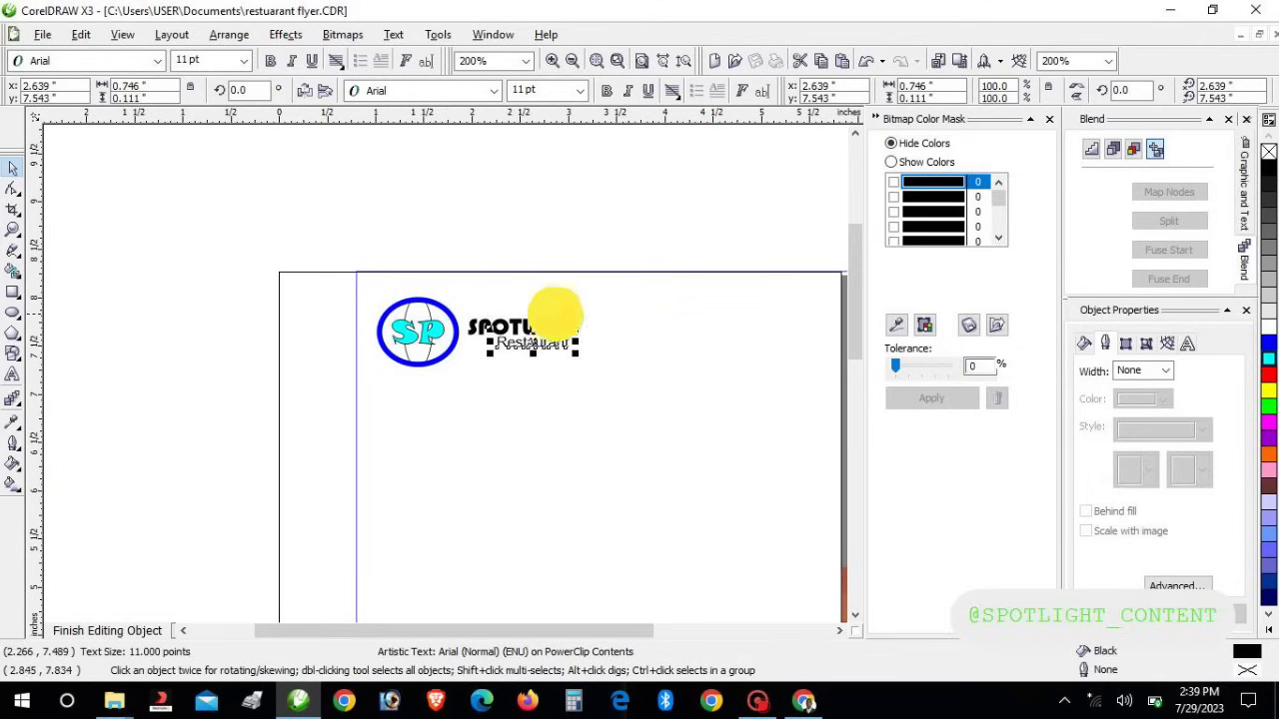
left_click(637, 205)
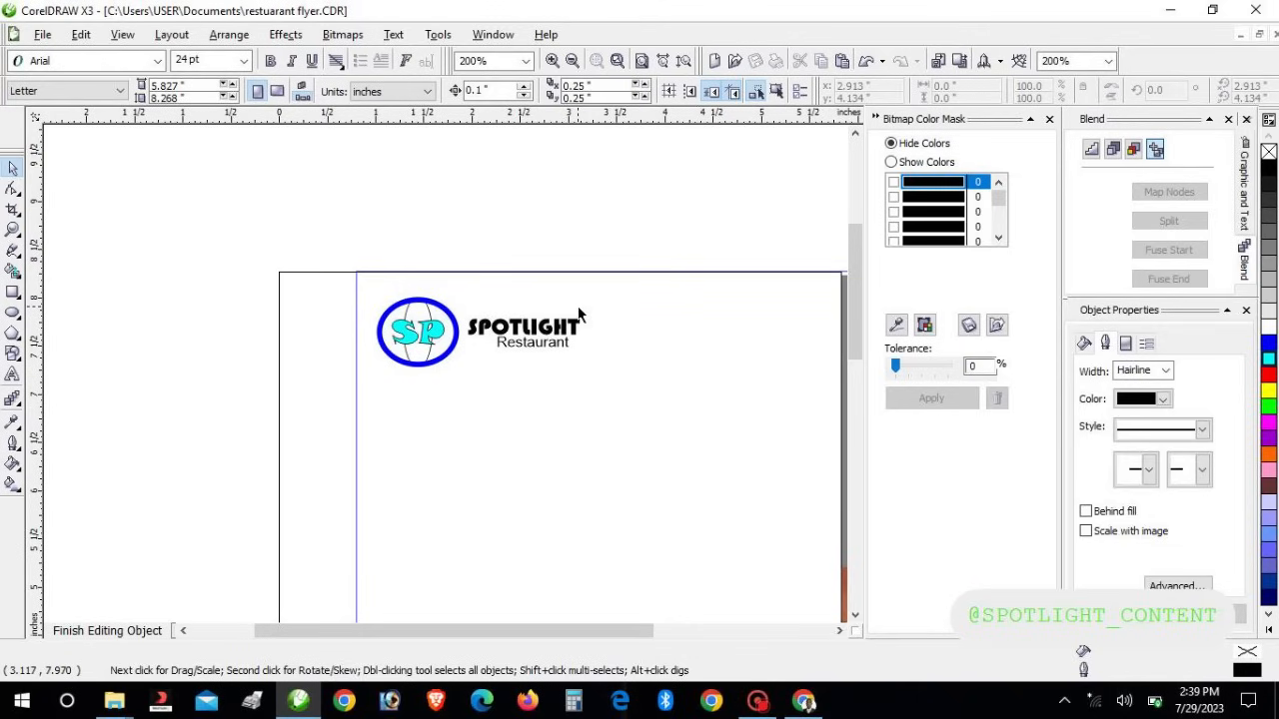
left_click(544, 328)
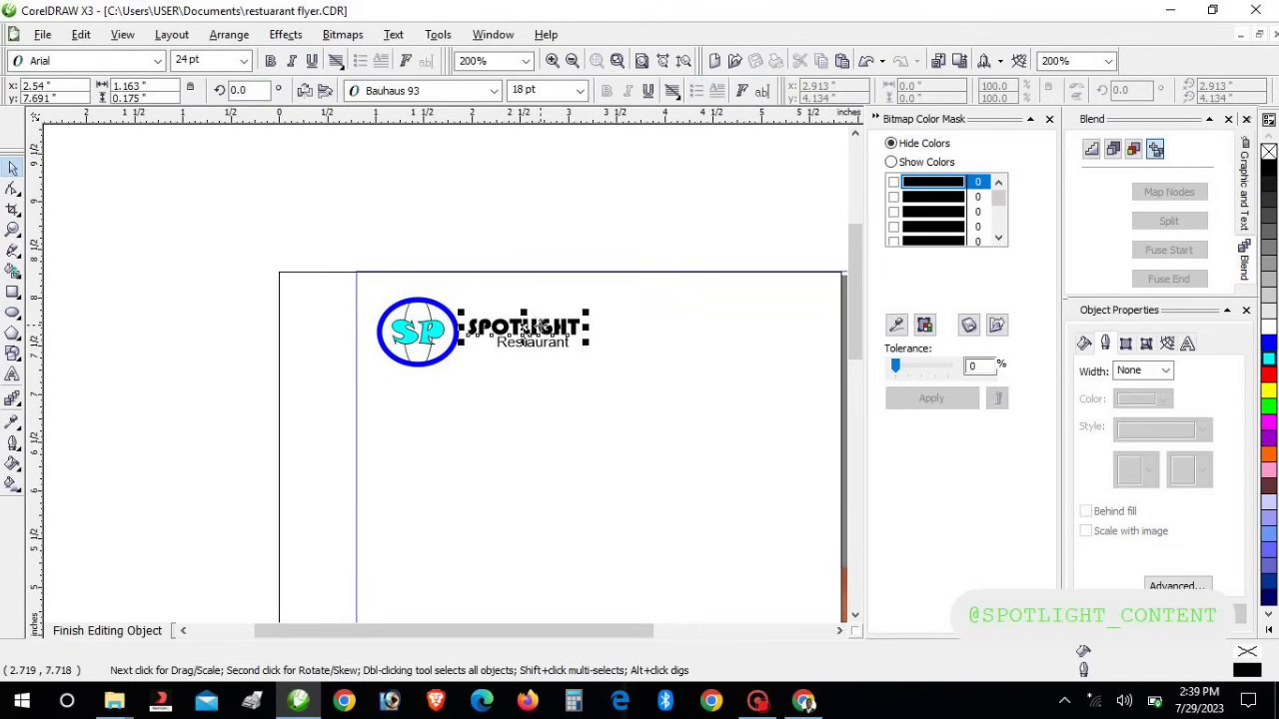
left_click(1267, 343)
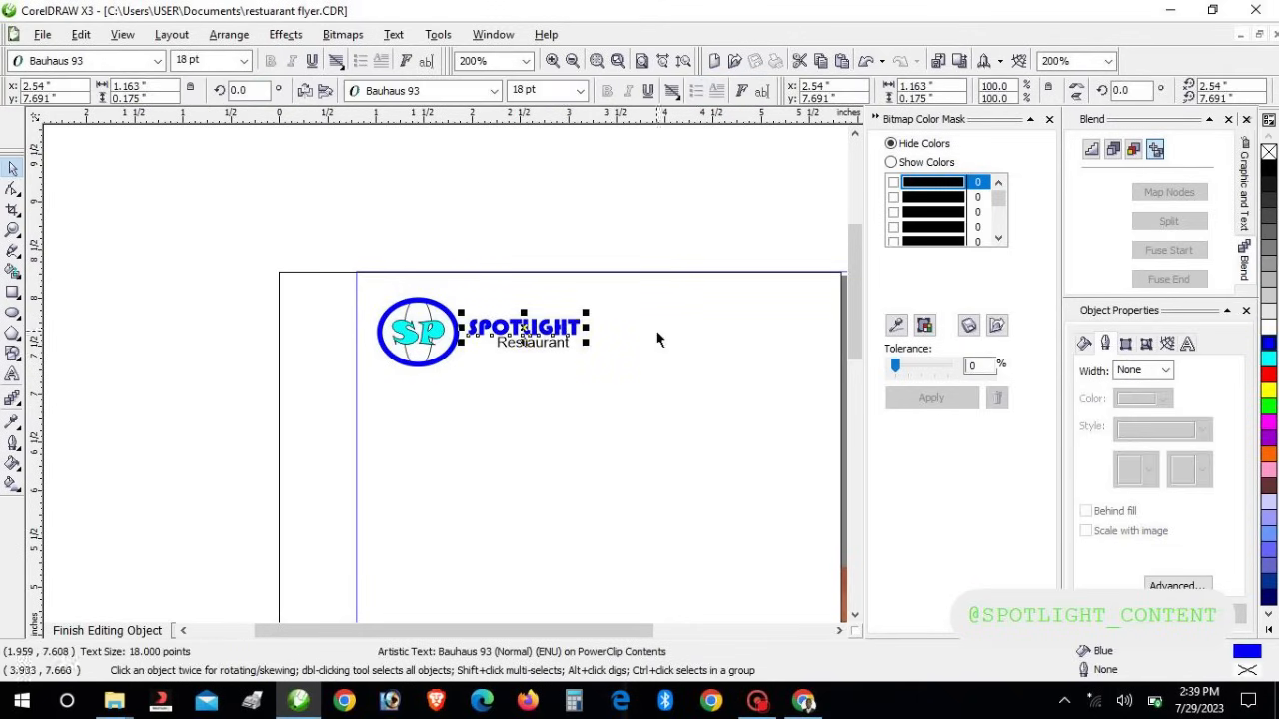
left_click(549, 346)
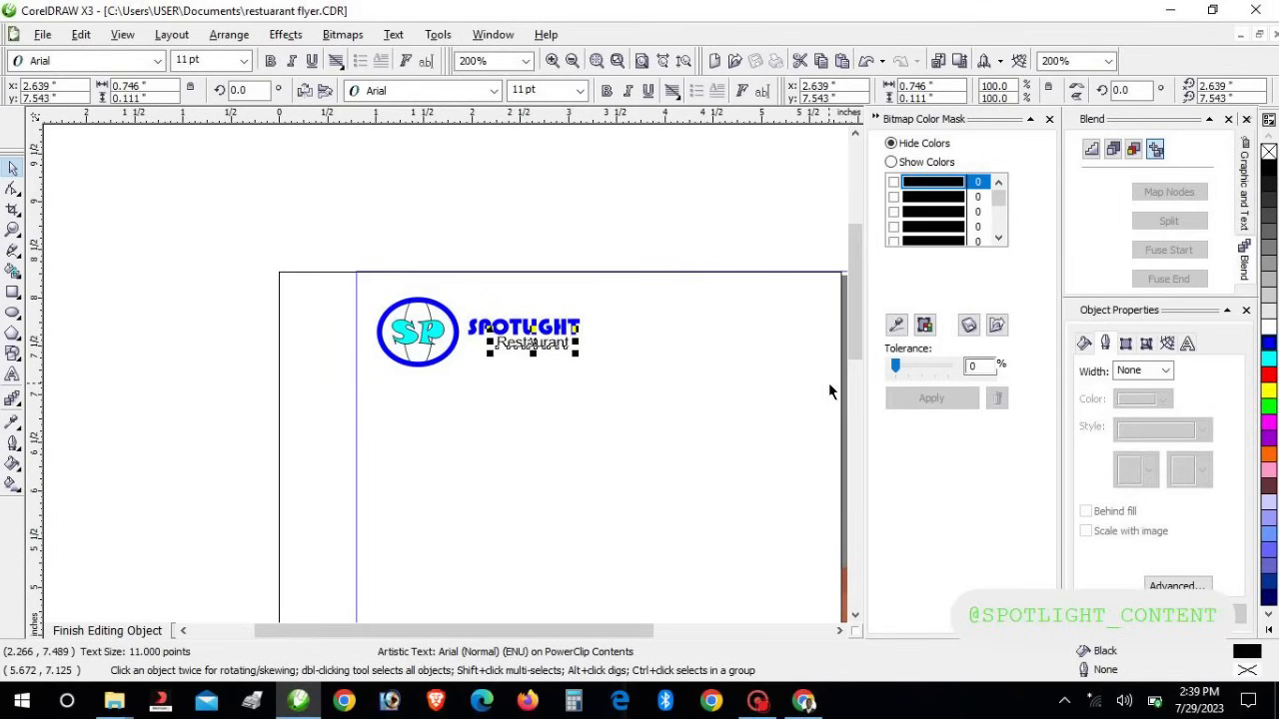
left_click(1267, 342)
left_click(571, 228)
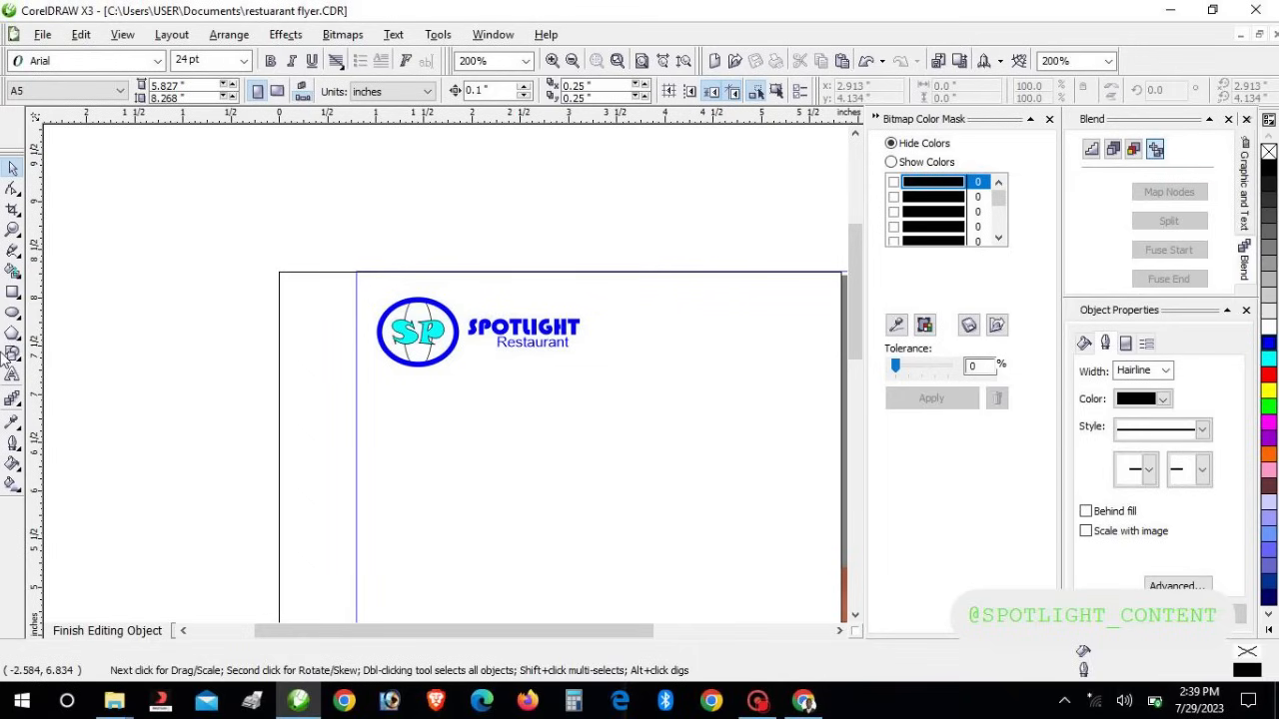
Zoom to 100% and move the greens photo to the lower right of the page
left_click(525, 60)
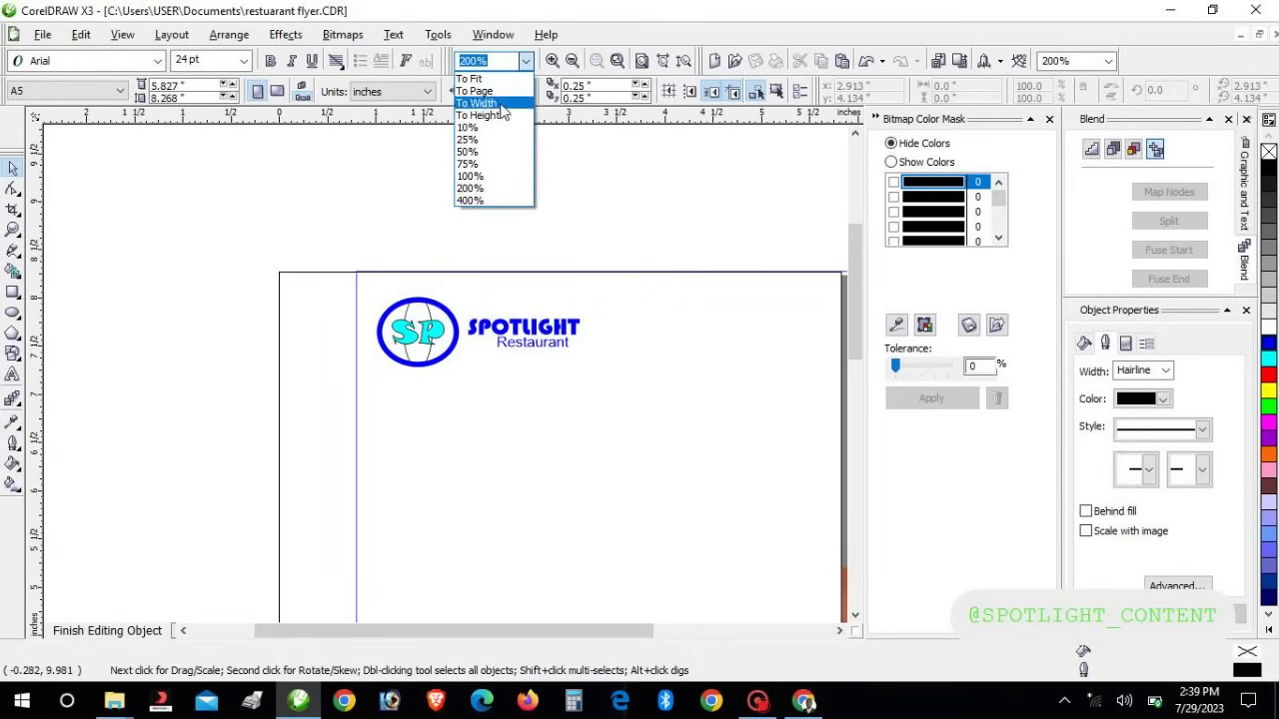
left_click(470, 176)
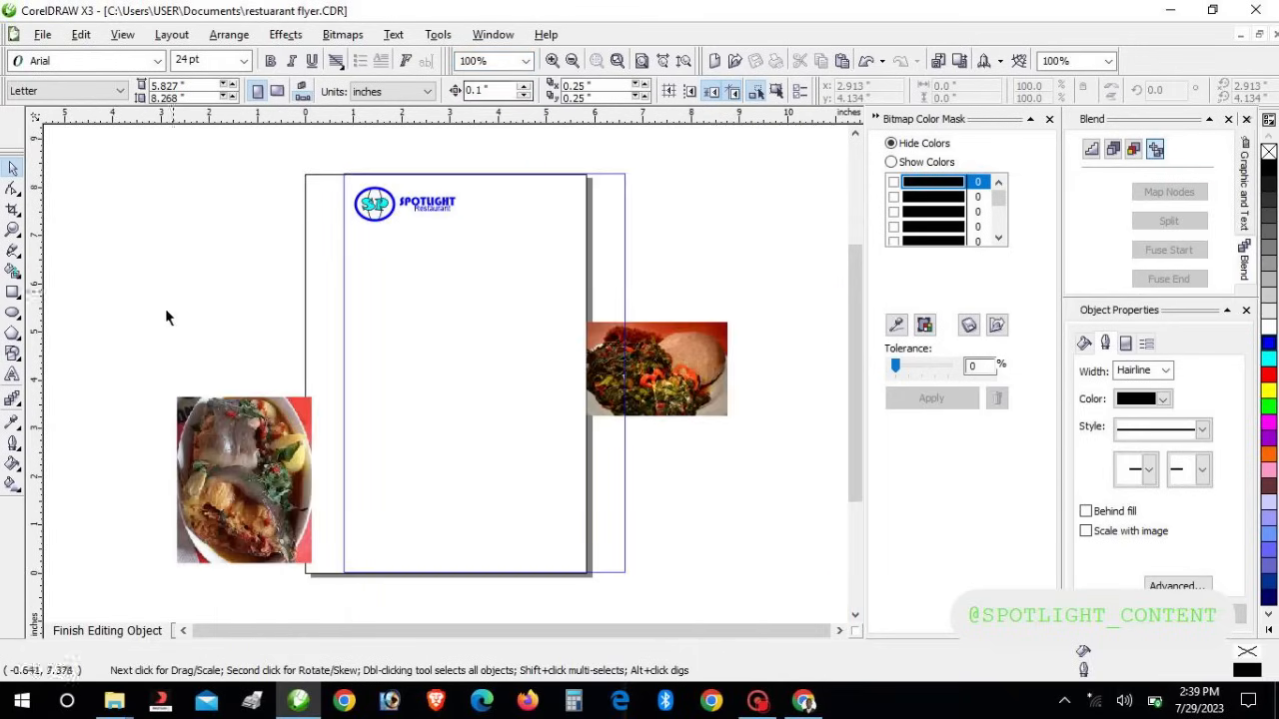
left_click(664, 374)
left_click_drag(664, 376, 729, 514)
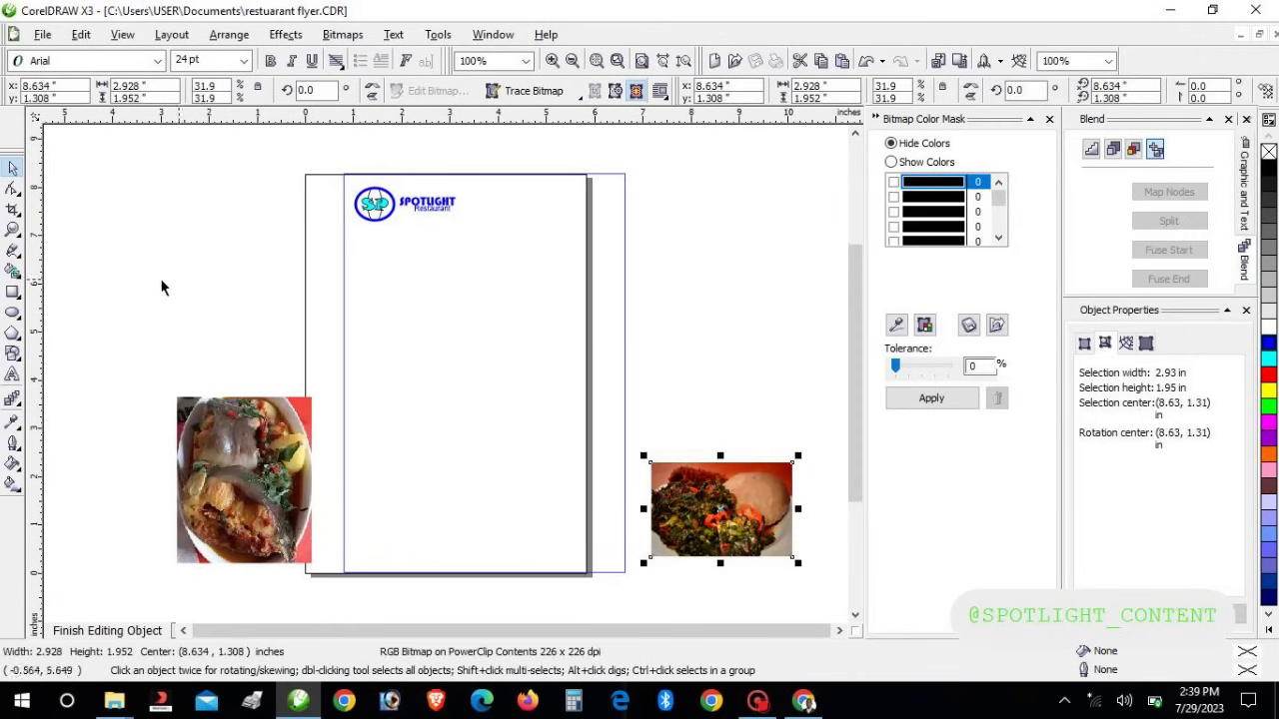
Draw a wide 9.85 × 2.7 in rectangle across the page middle, overhanging both sides
left_click(13, 292)
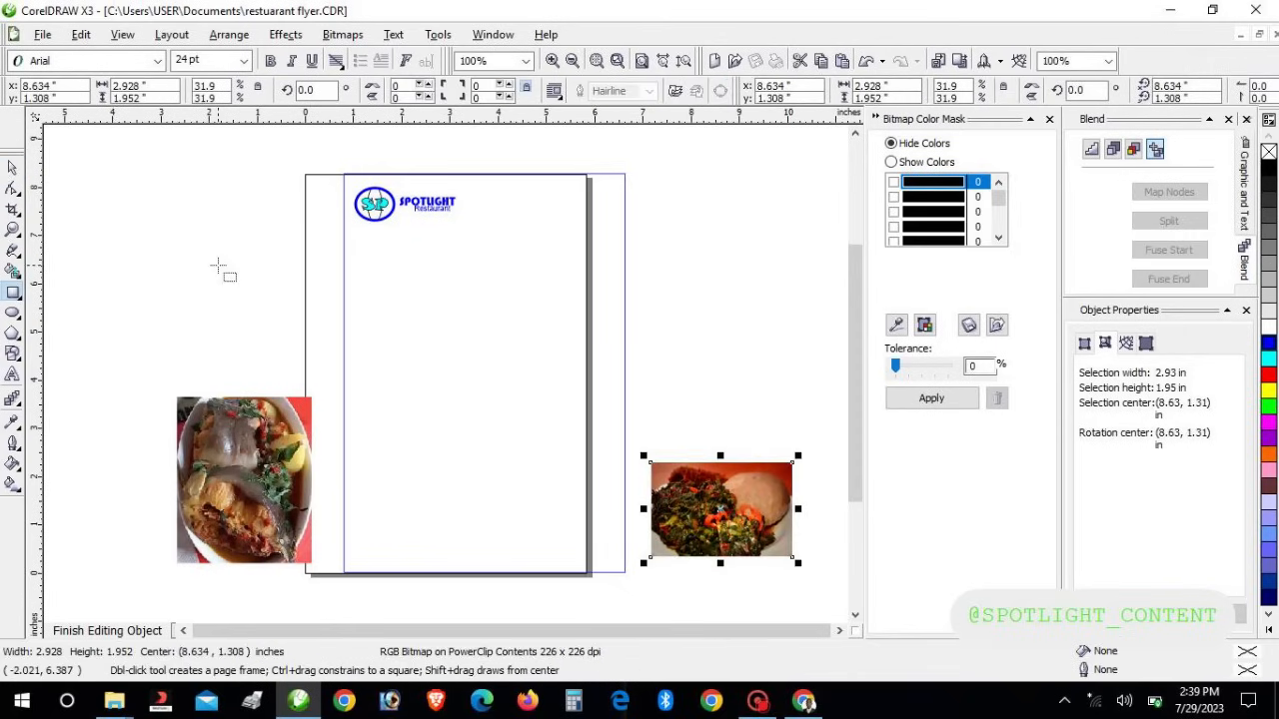
left_click_drag(251, 275, 726, 405)
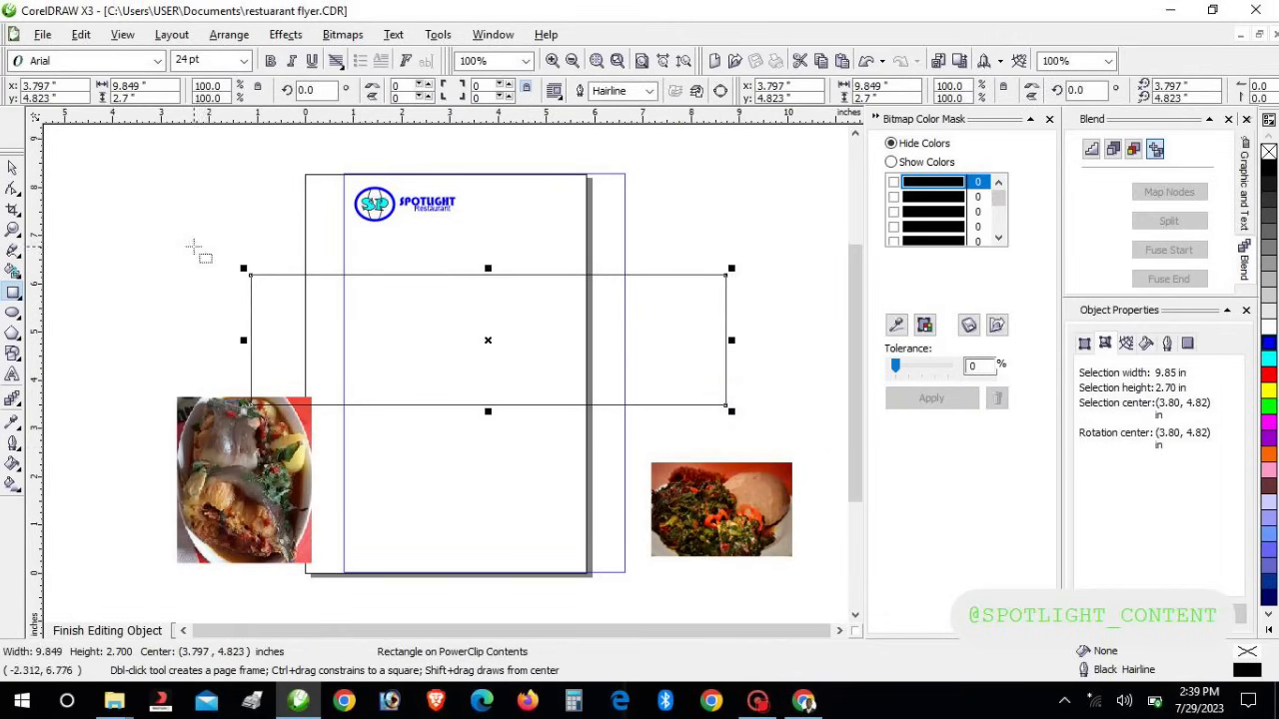
left_click(12, 191)
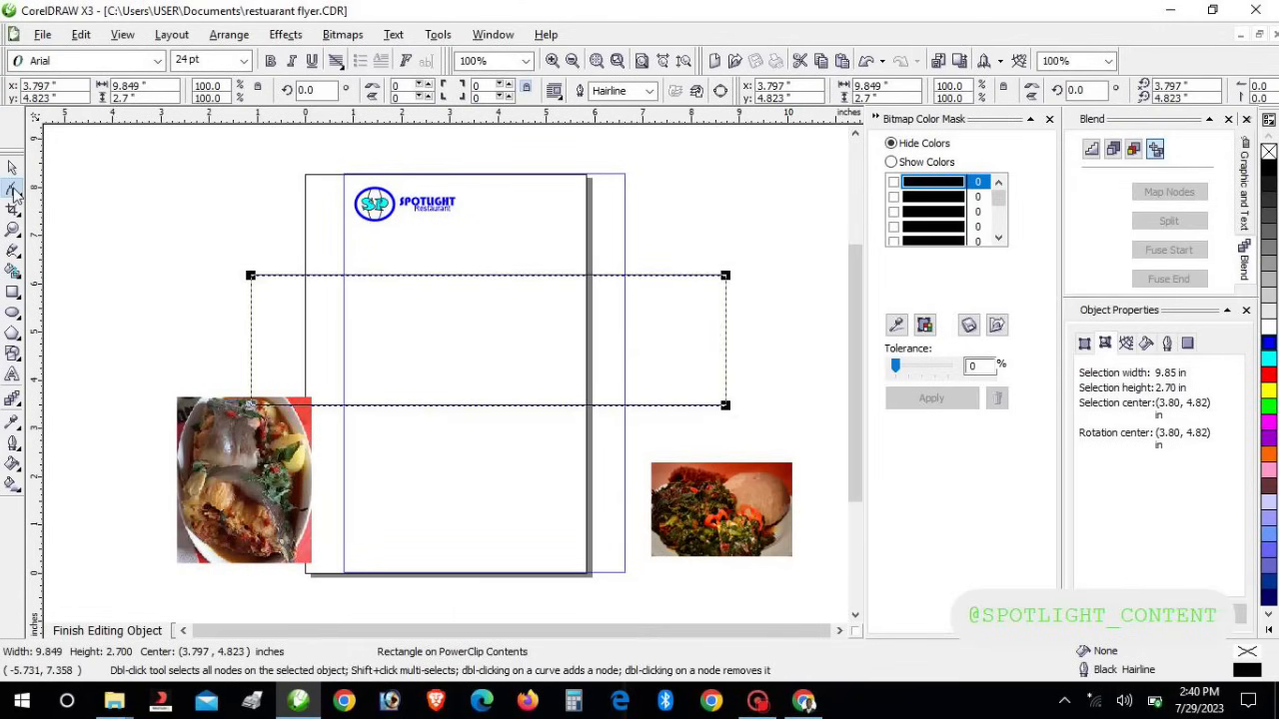
right_click(500, 405)
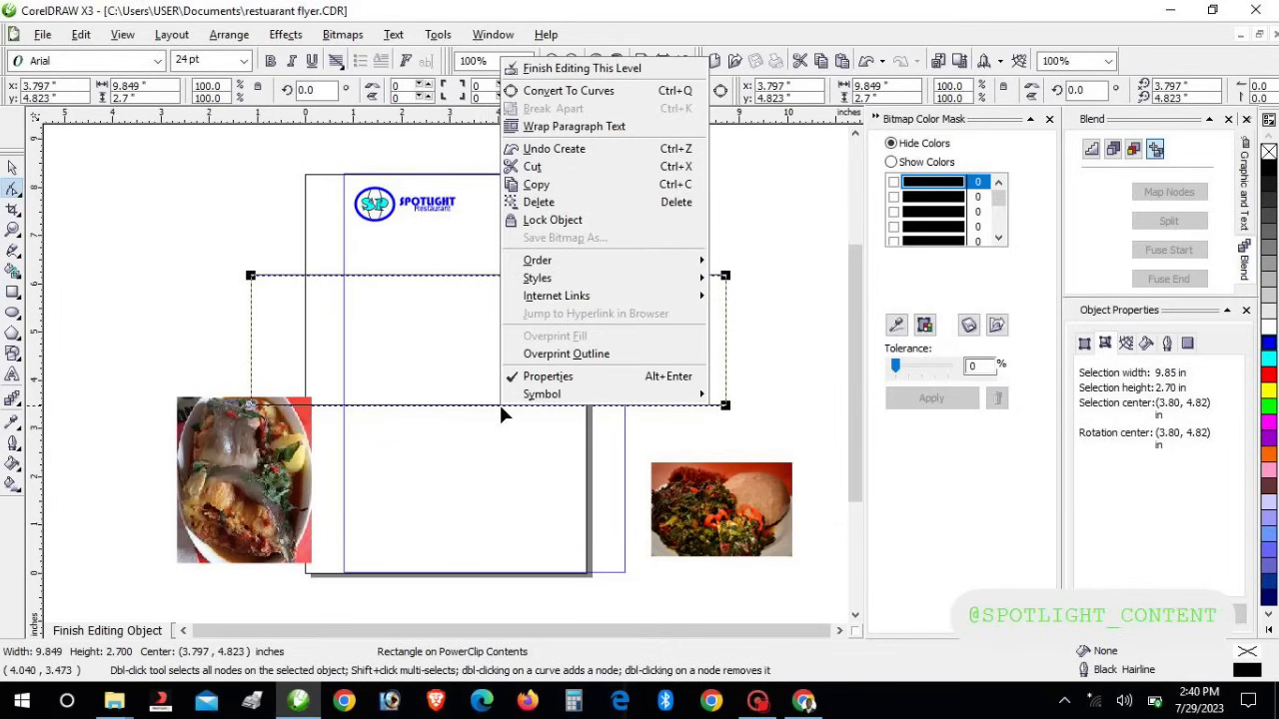
Convert the rectangle to curves and bend its bottom edge into a deep downward arc
left_click(569, 92)
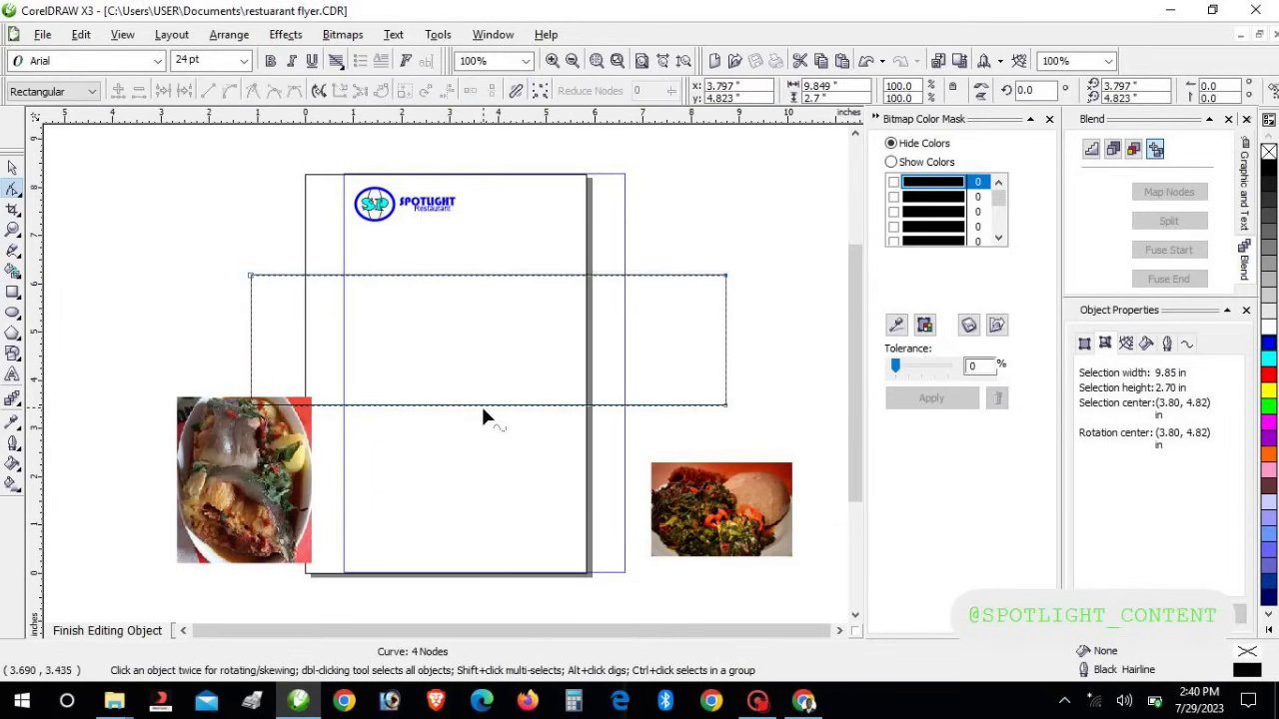
left_click_drag(479, 404, 508, 409)
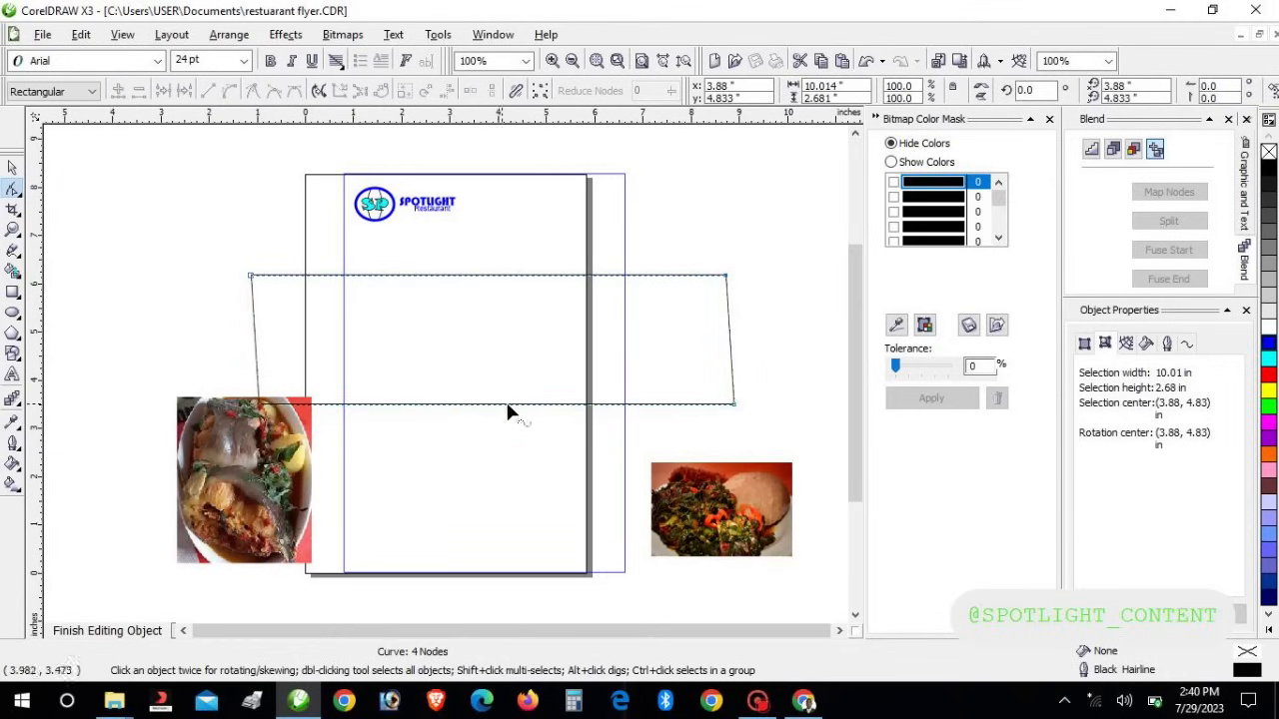
right_click(513, 408)
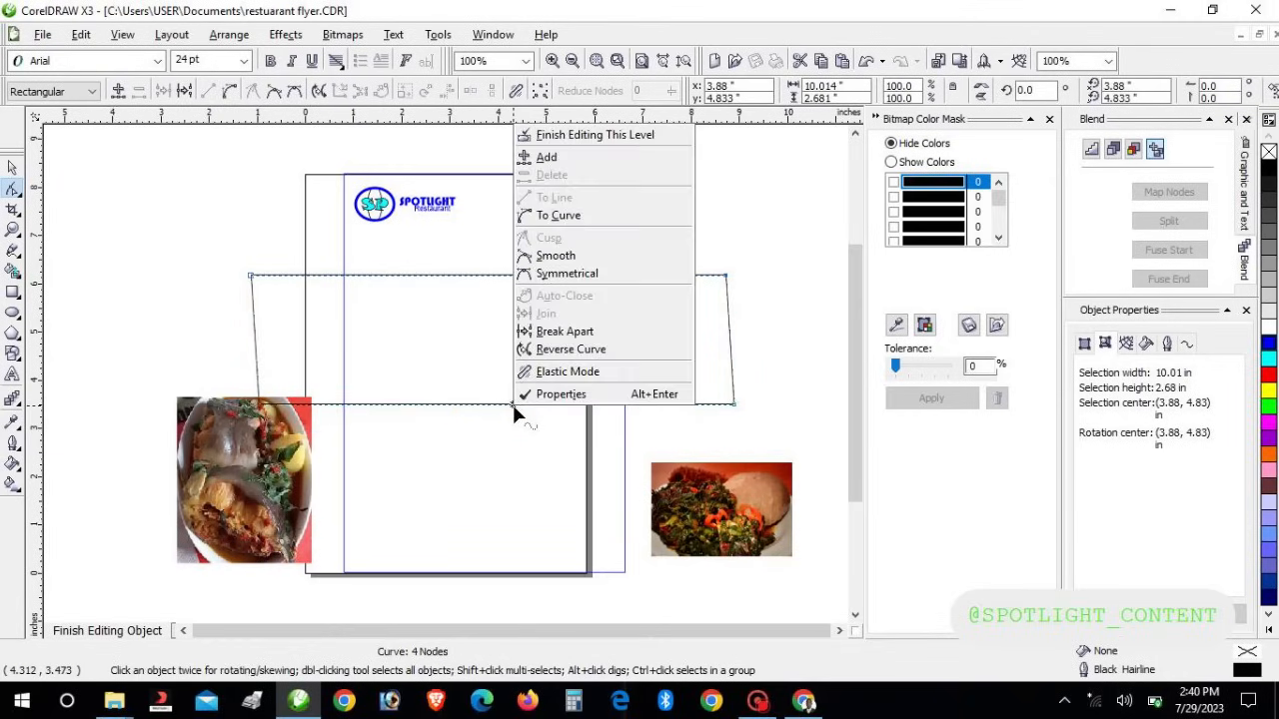
left_click(559, 217)
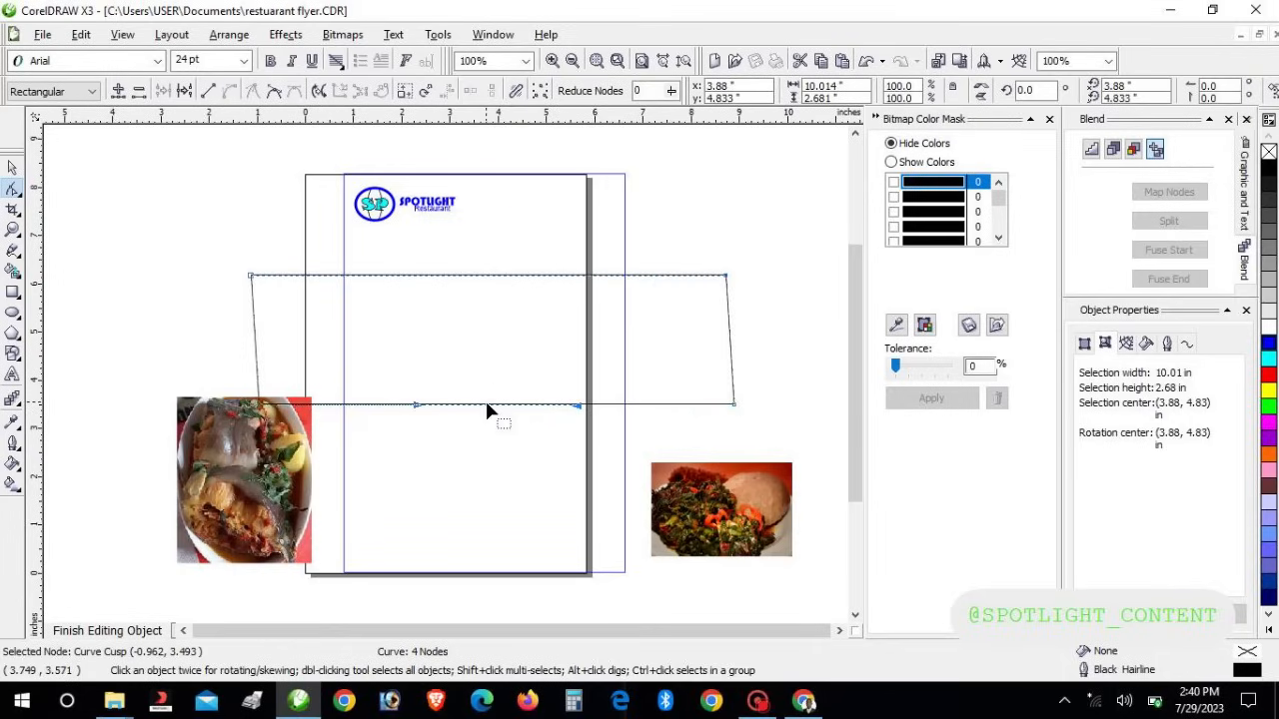
left_click_drag(486, 410, 485, 486)
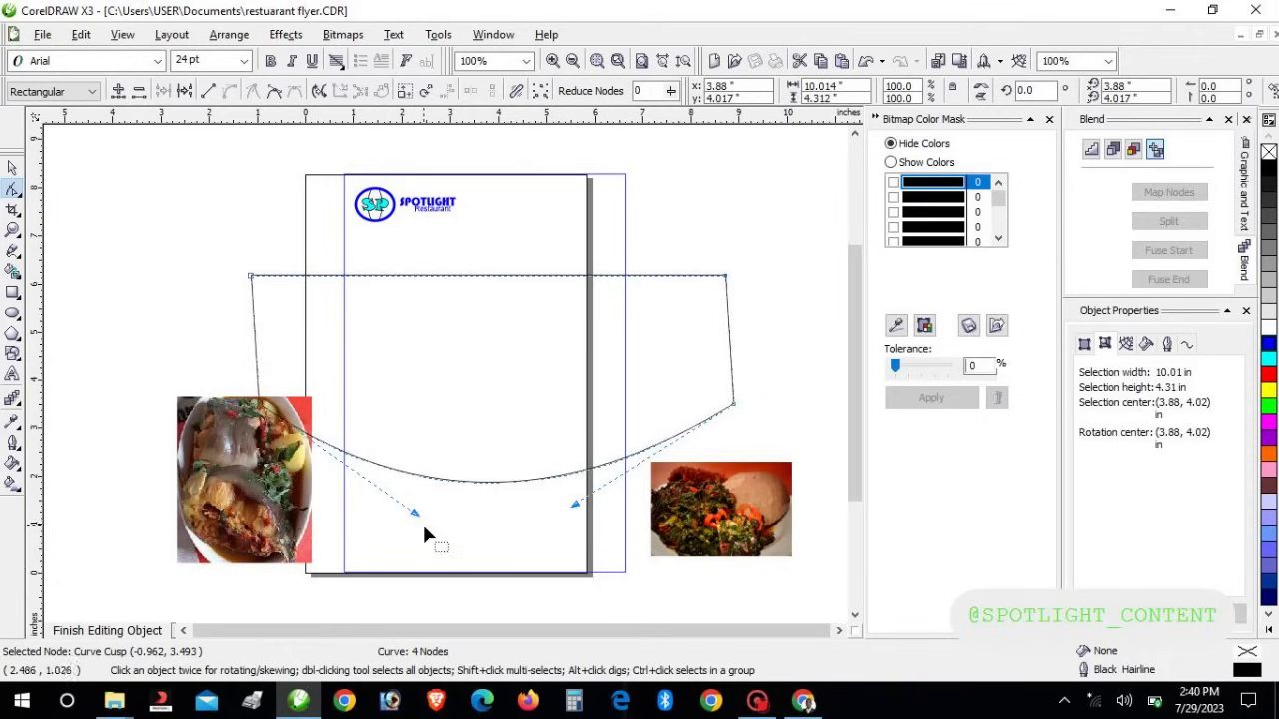
left_click_drag(415, 513, 243, 602)
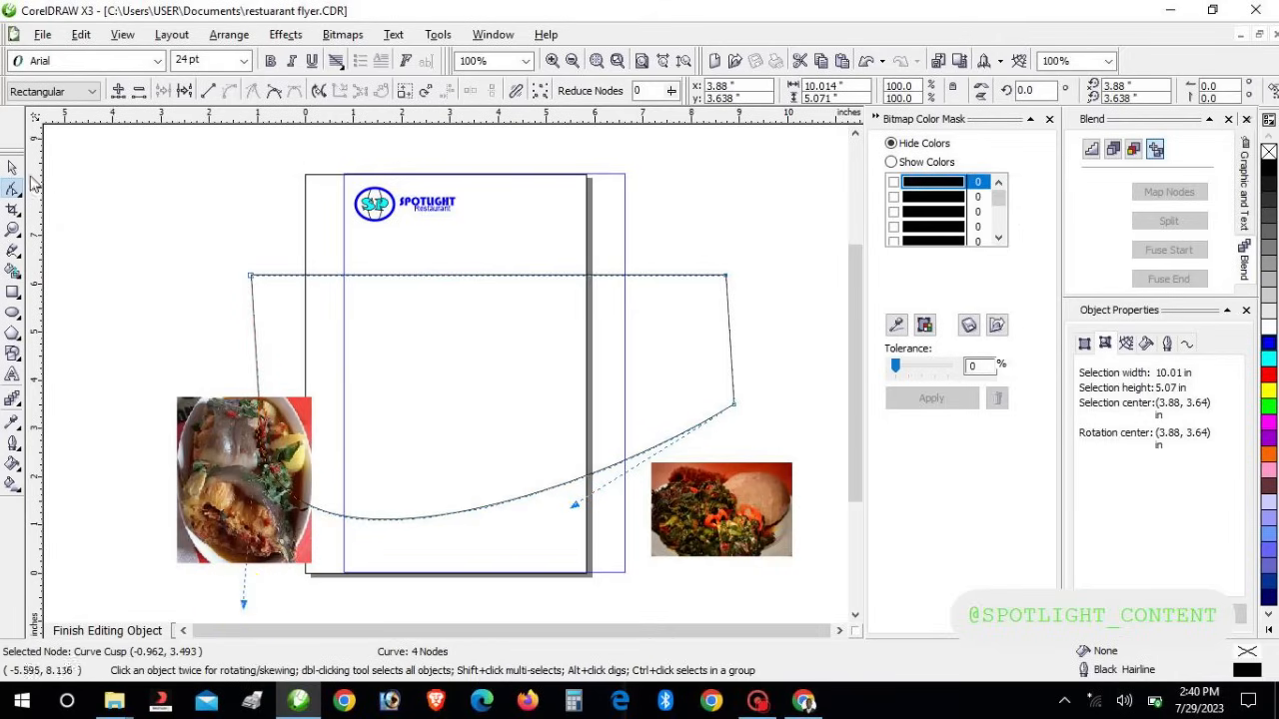
Nudge the whole curved shape up slightly with the arrow key
left_click(12, 168)
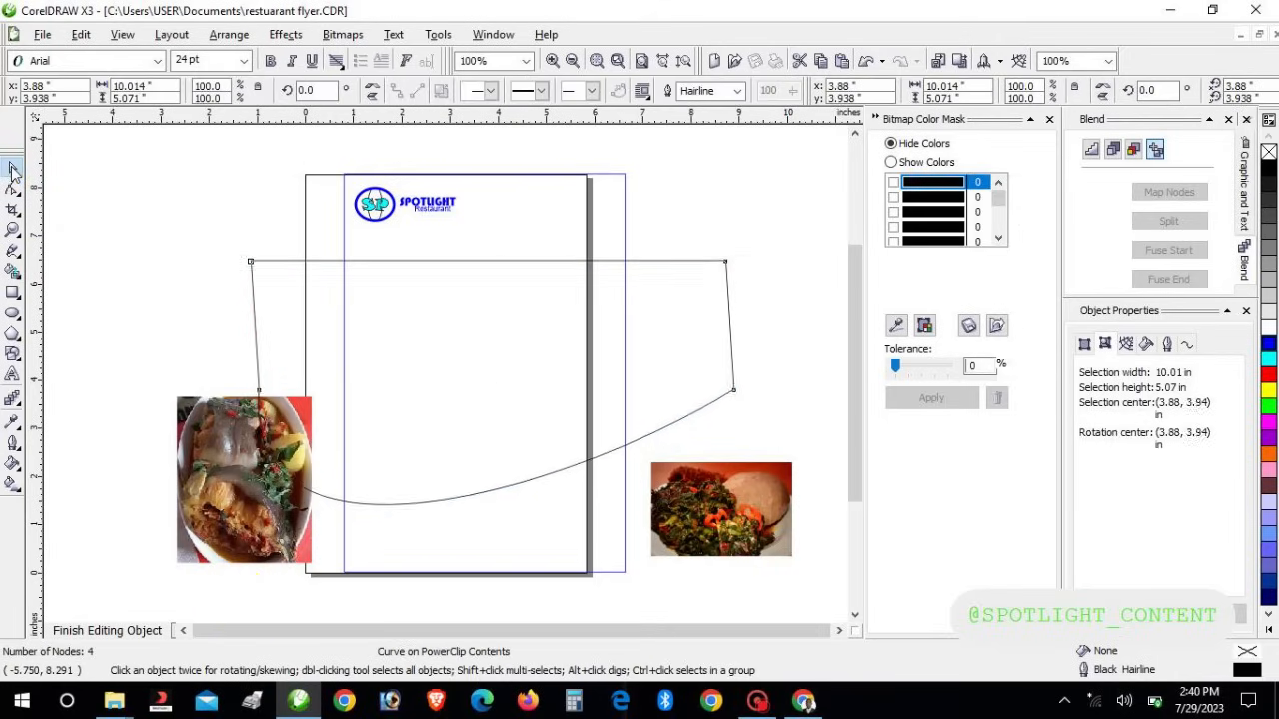
key("Up")
key("Up")
key("Up")
key("Up")
key("Up")
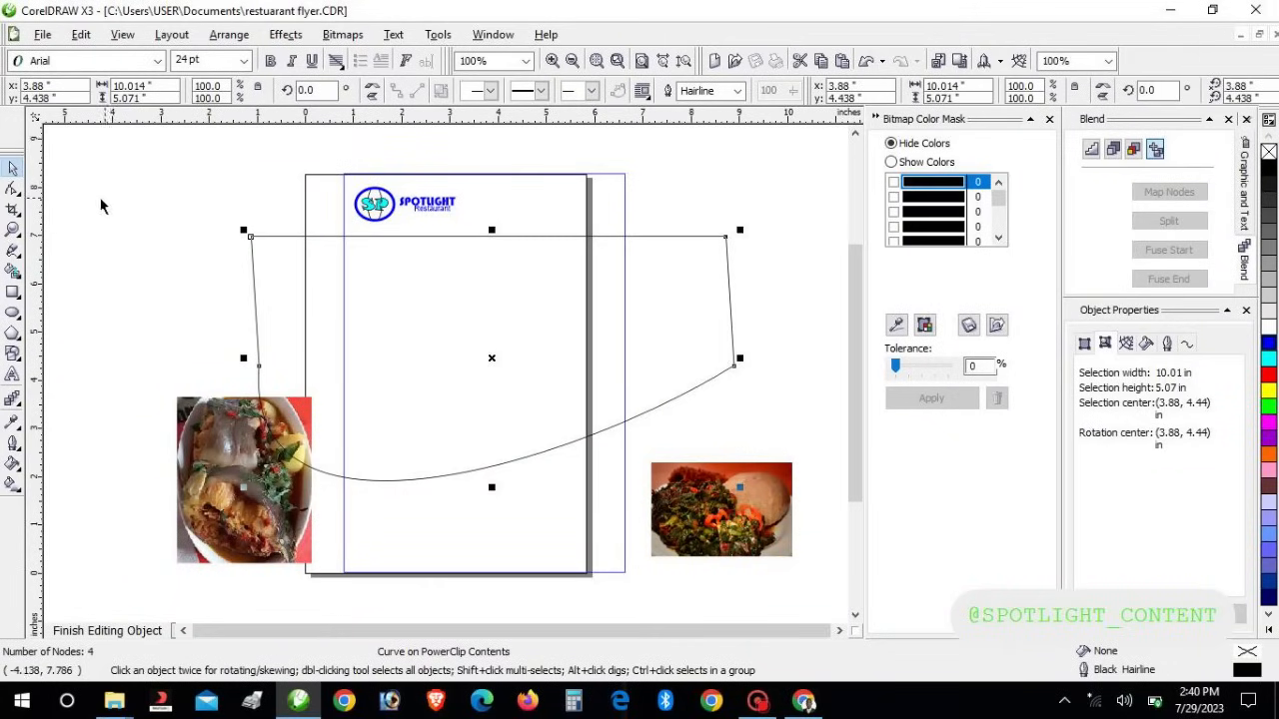
left_click(10, 189)
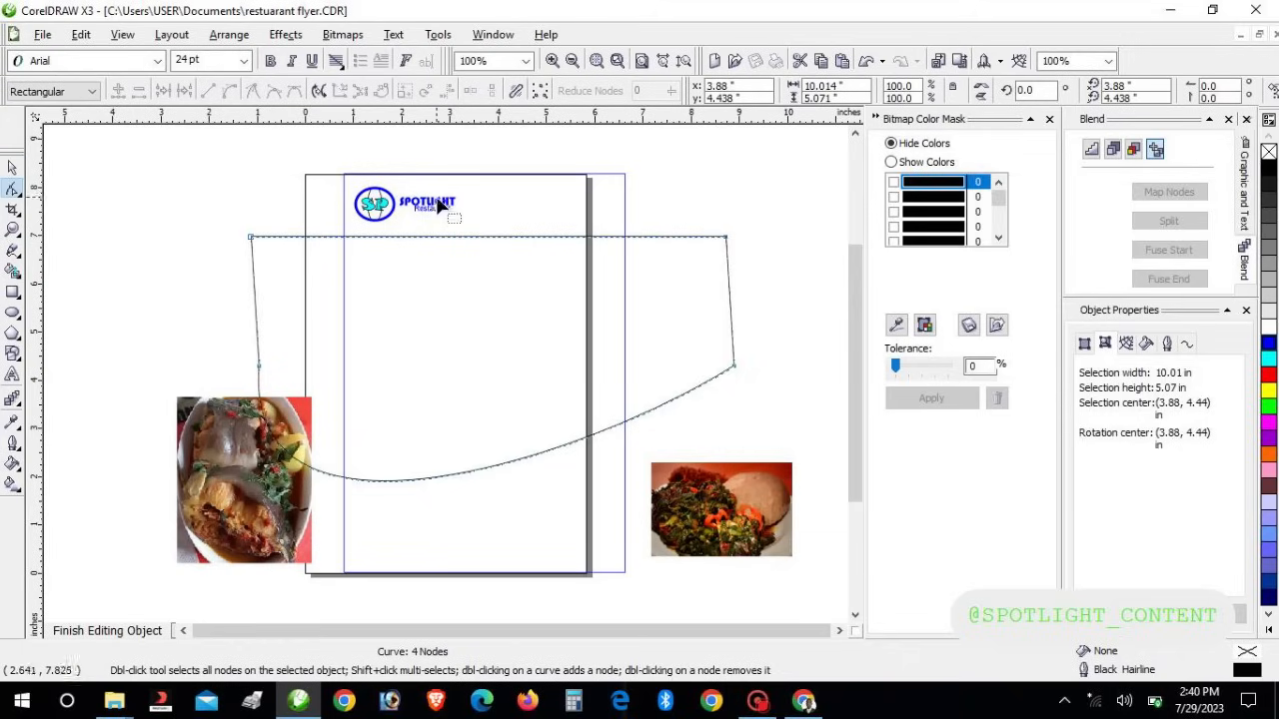
Curve the top edge down on the left and add a node pulled up into a wave
right_click(496, 238)
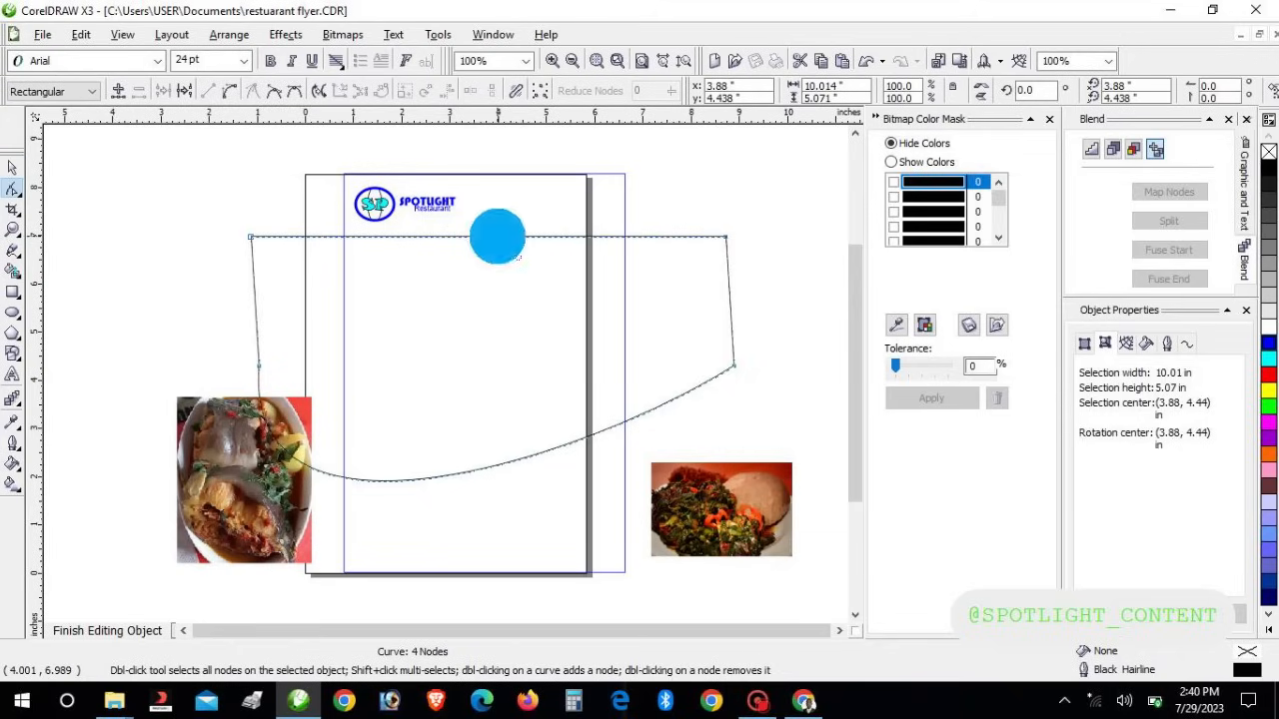
left_click(545, 328)
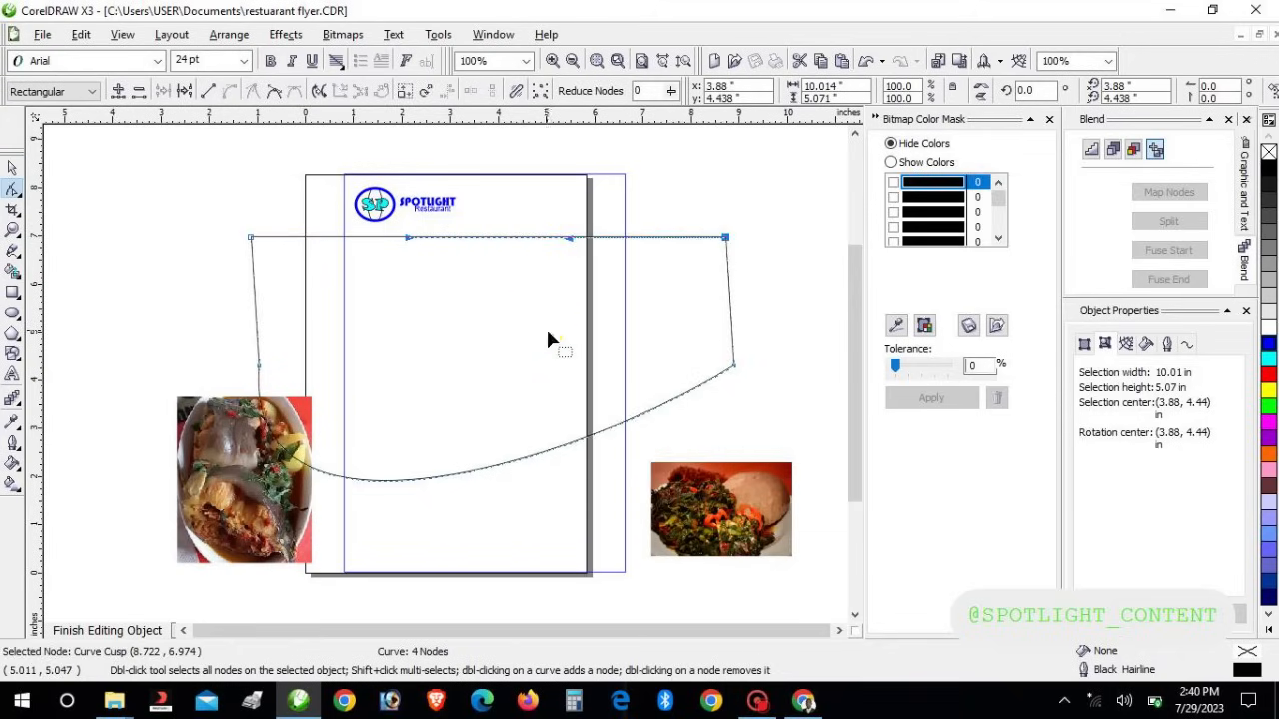
left_click_drag(413, 241, 331, 350)
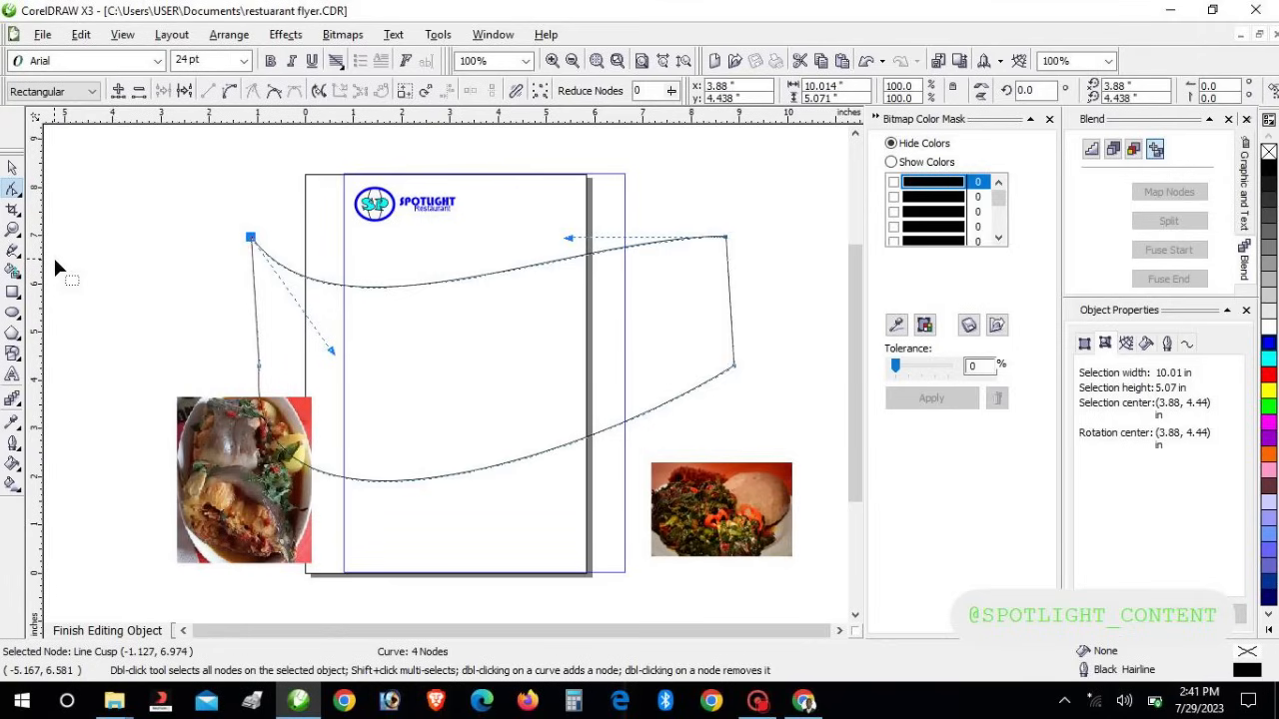
right_click(514, 268)
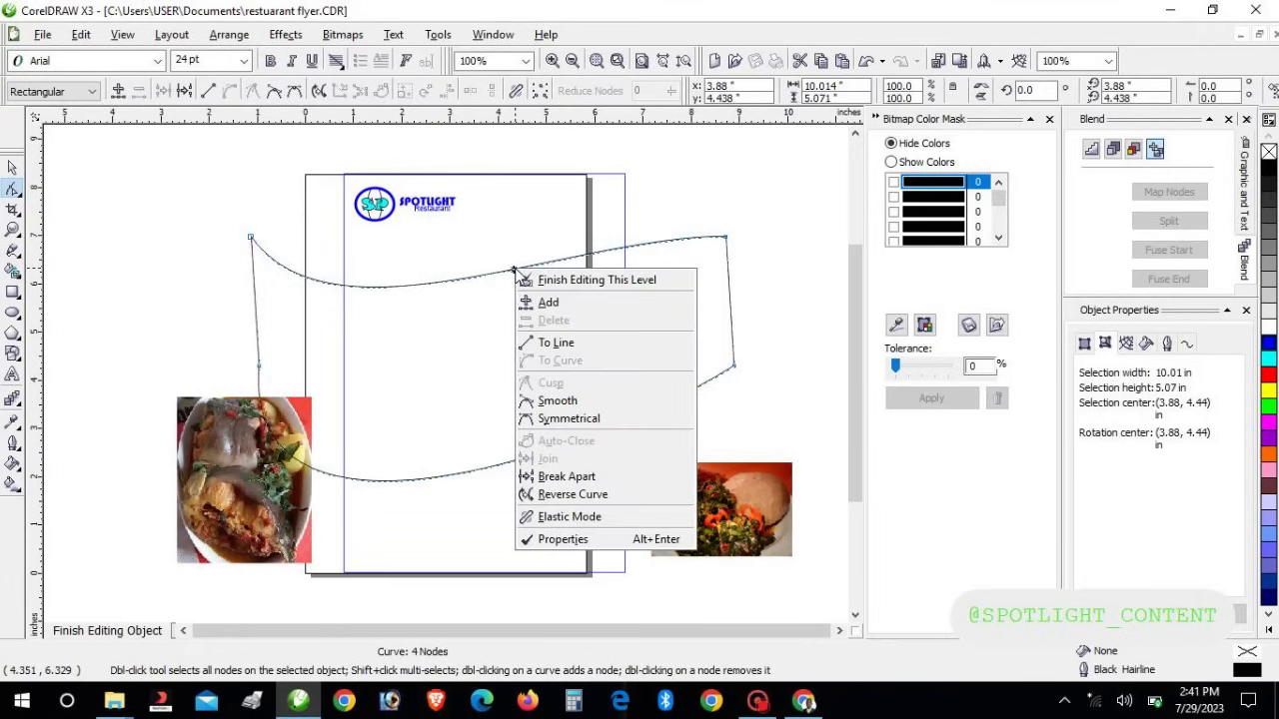
left_click(545, 303)
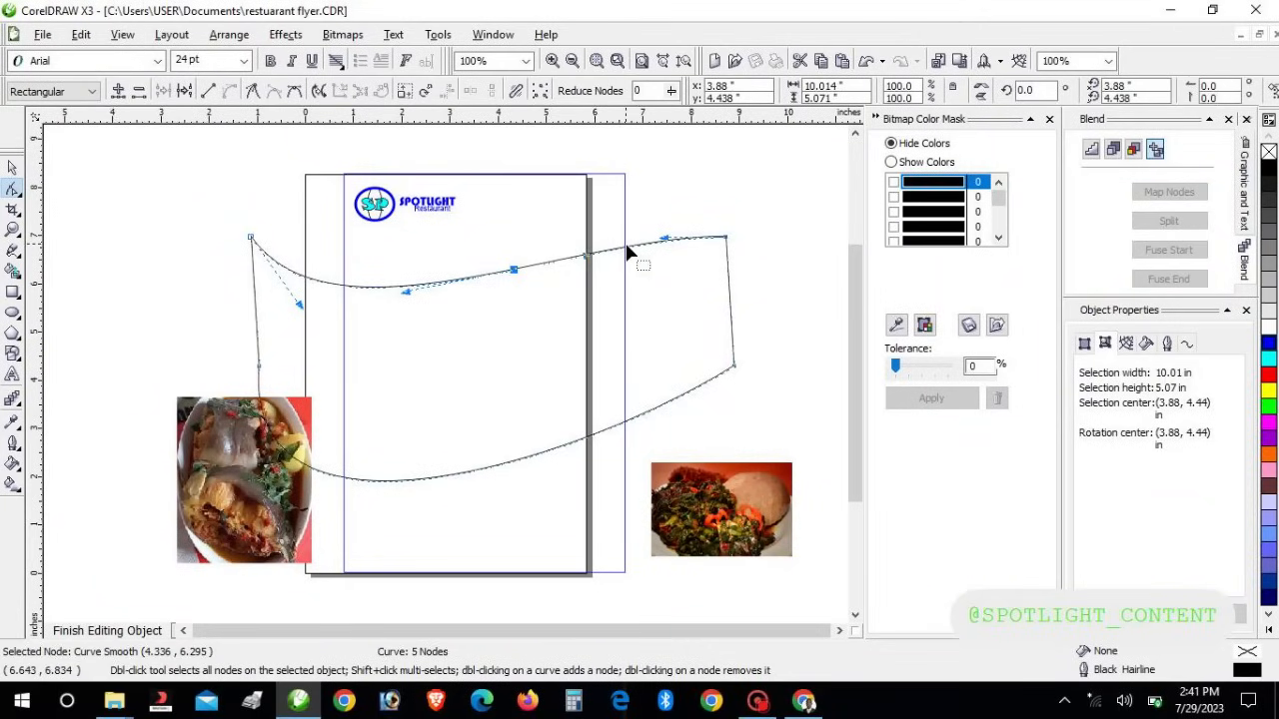
left_click_drag(596, 257, 567, 169)
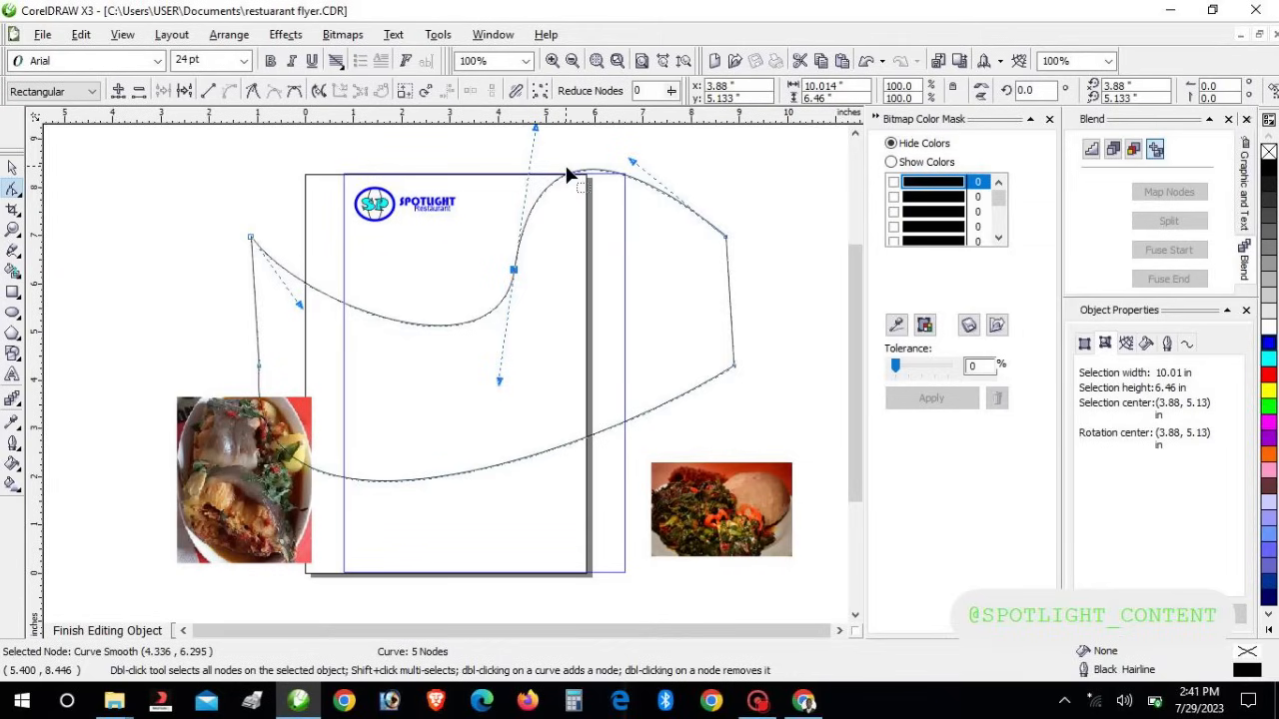
Fine-tune the wave's middle node position with arrow-key nudges
key("Up")
key("Up")
key("Left")
key("Left")
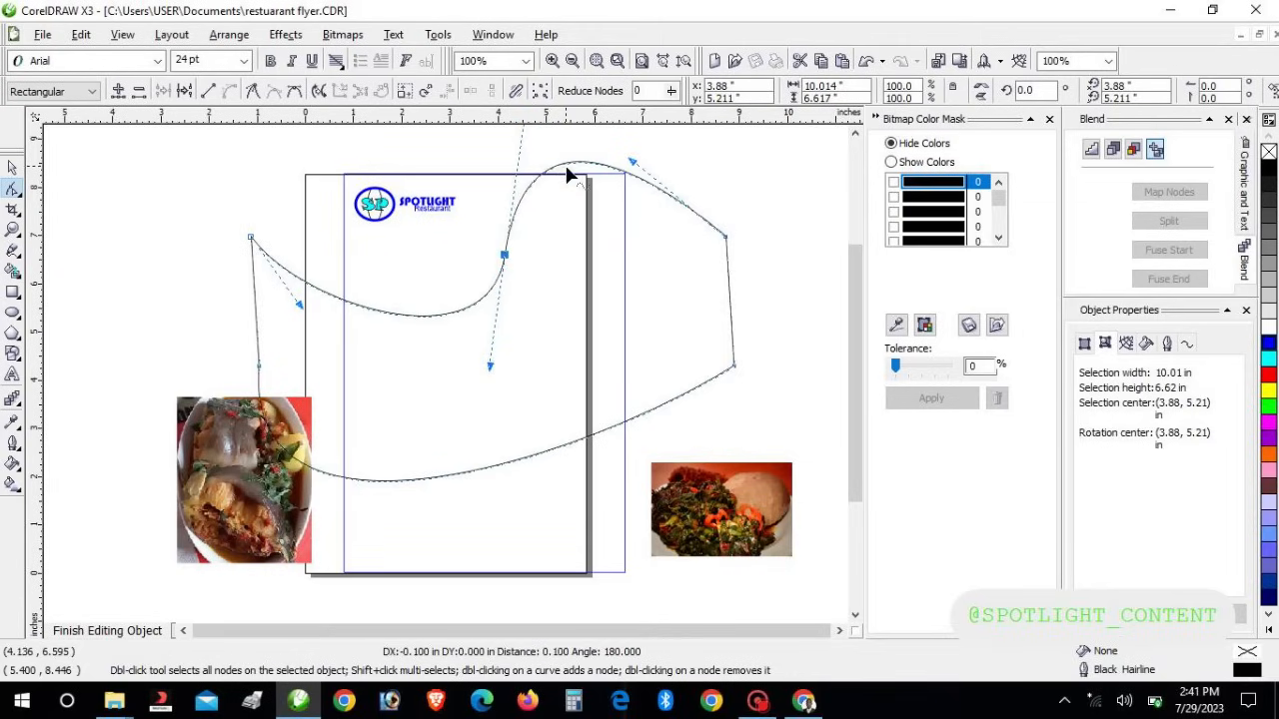
key("Left")
key("Left")
key("Left")
key("Left")
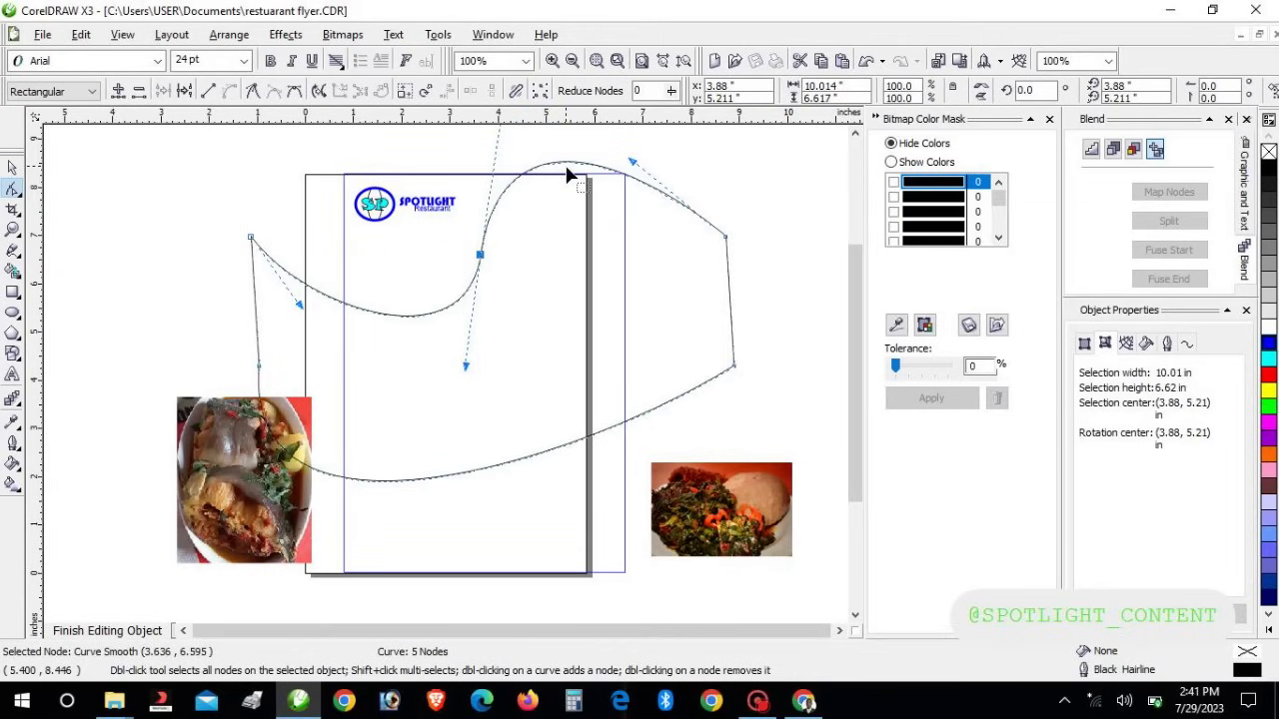
key("Left")
key("Up")
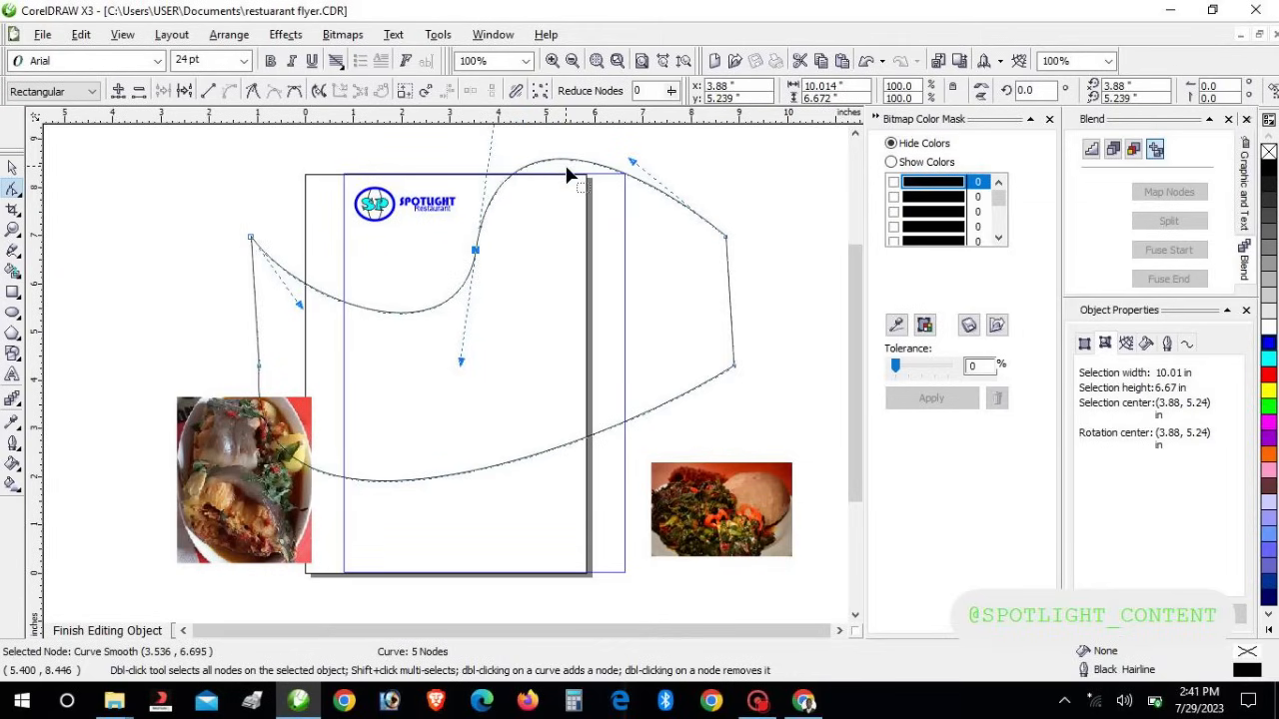
key("Up")
key("Up")
key("Up")
key("Up")
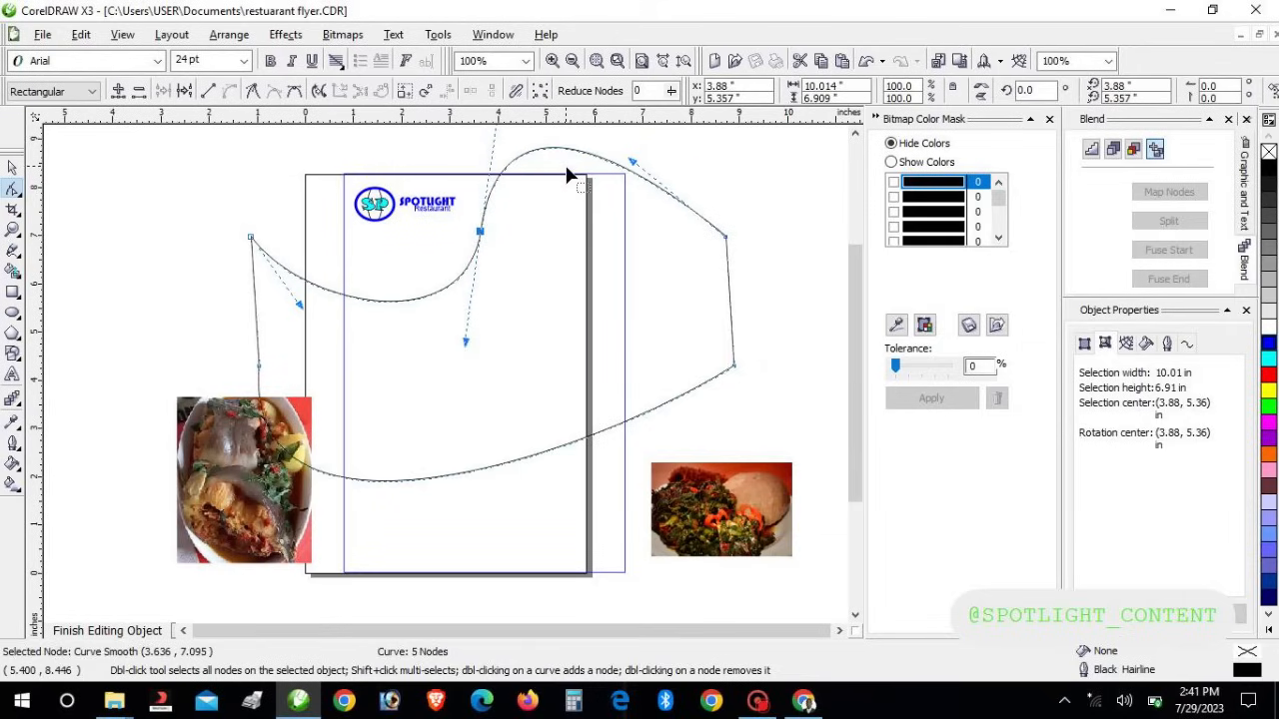
key("Right")
key("Right")
key("Up")
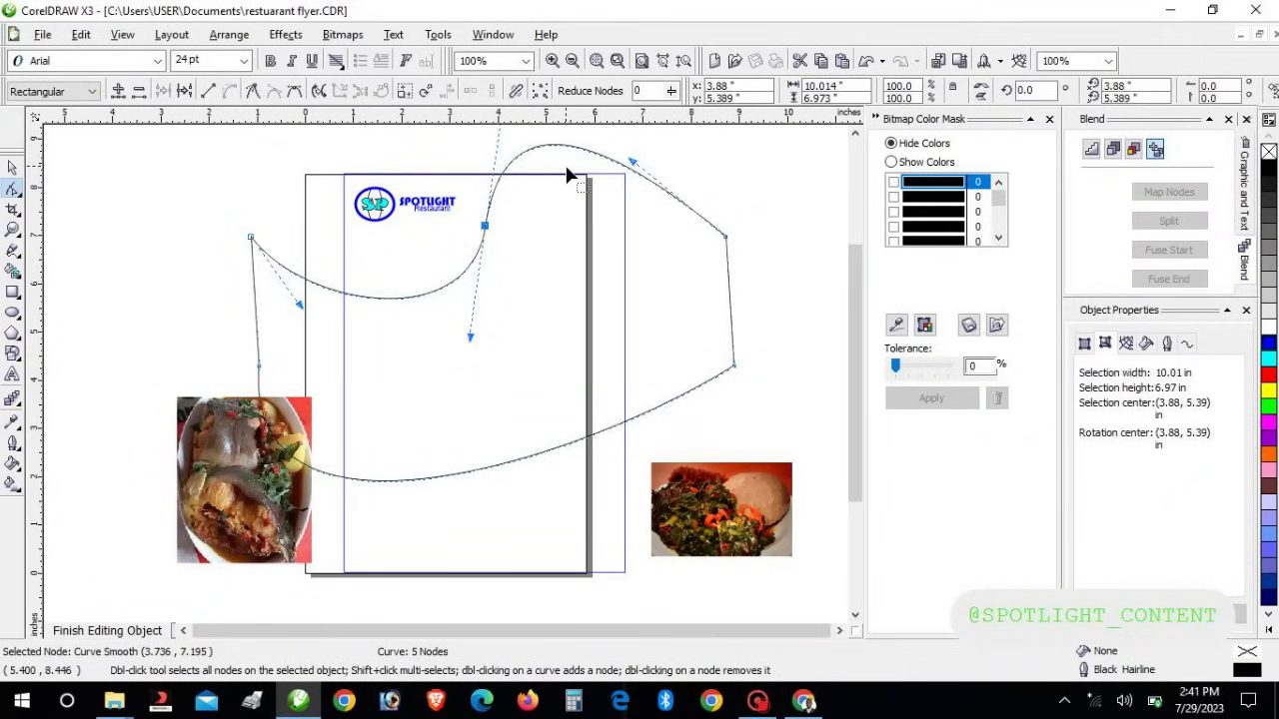
key("Up")
key("Up")
key("Up")
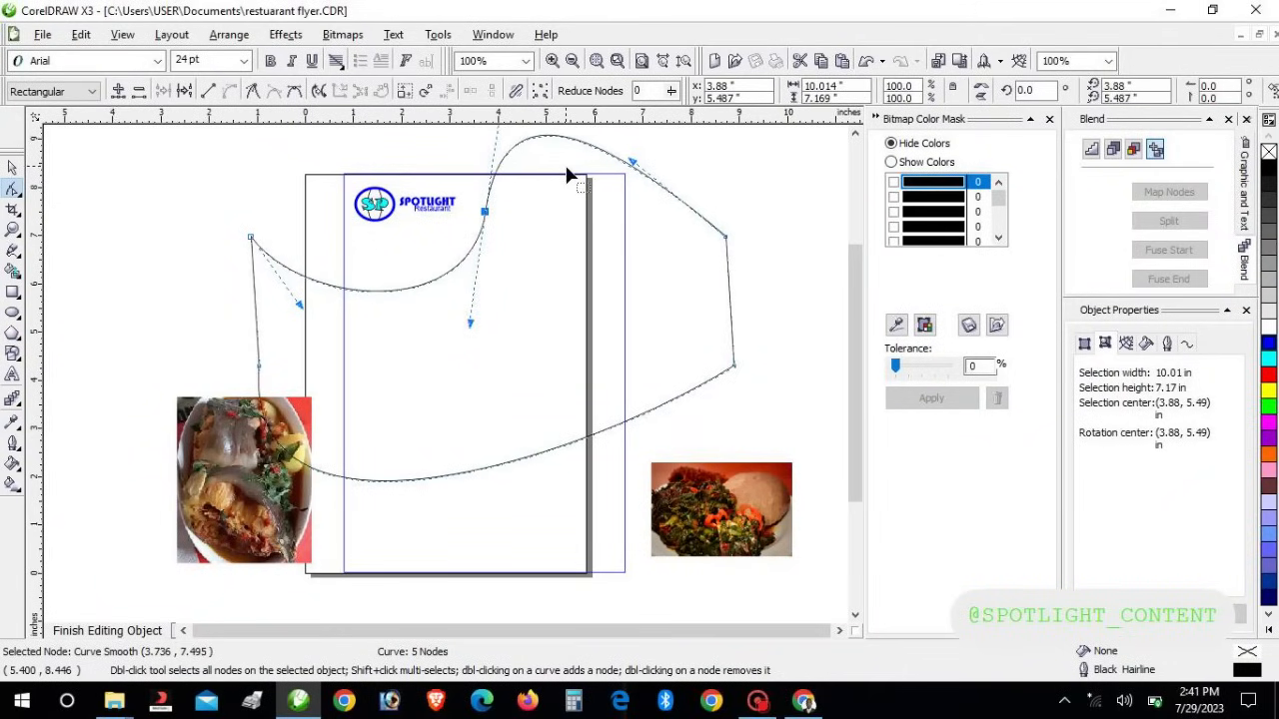
key("Right")
key("Right")
key("Right")
key("Right")
key("Right")
key("Down")
key("Down")
key("Left")
key("Left")
key("Left")
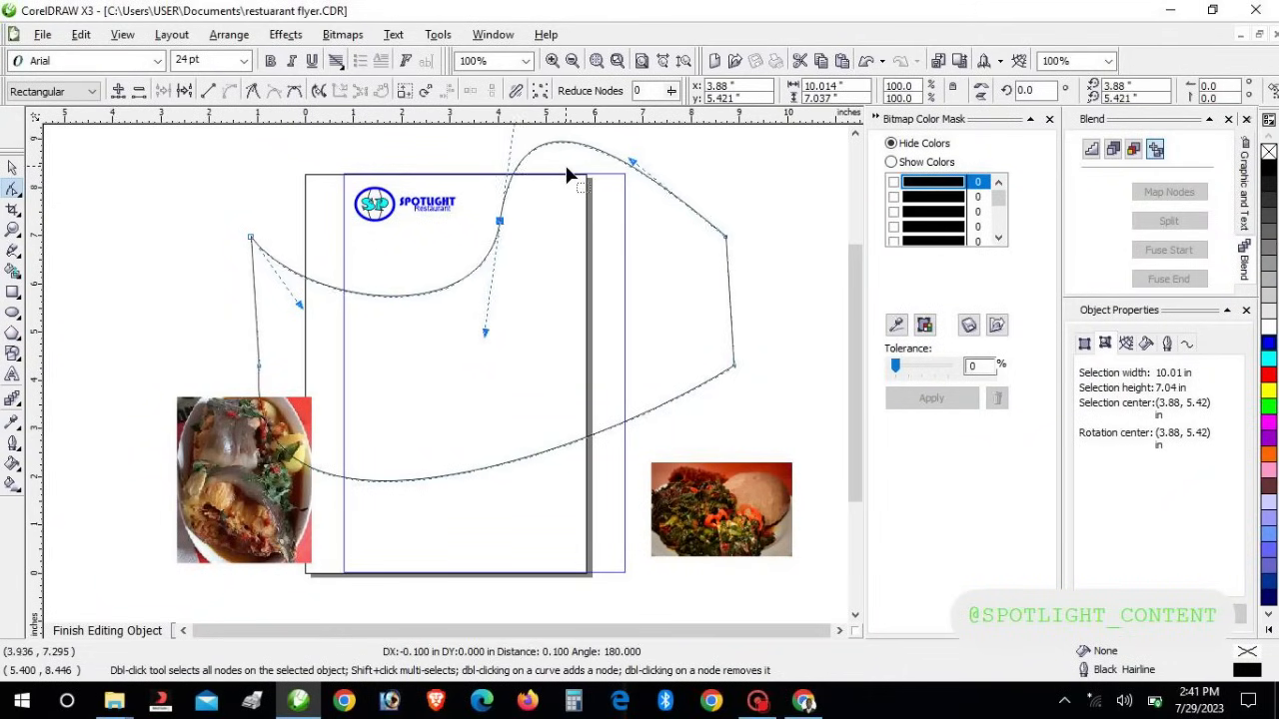
key("Down")
key("Down")
key("Left")
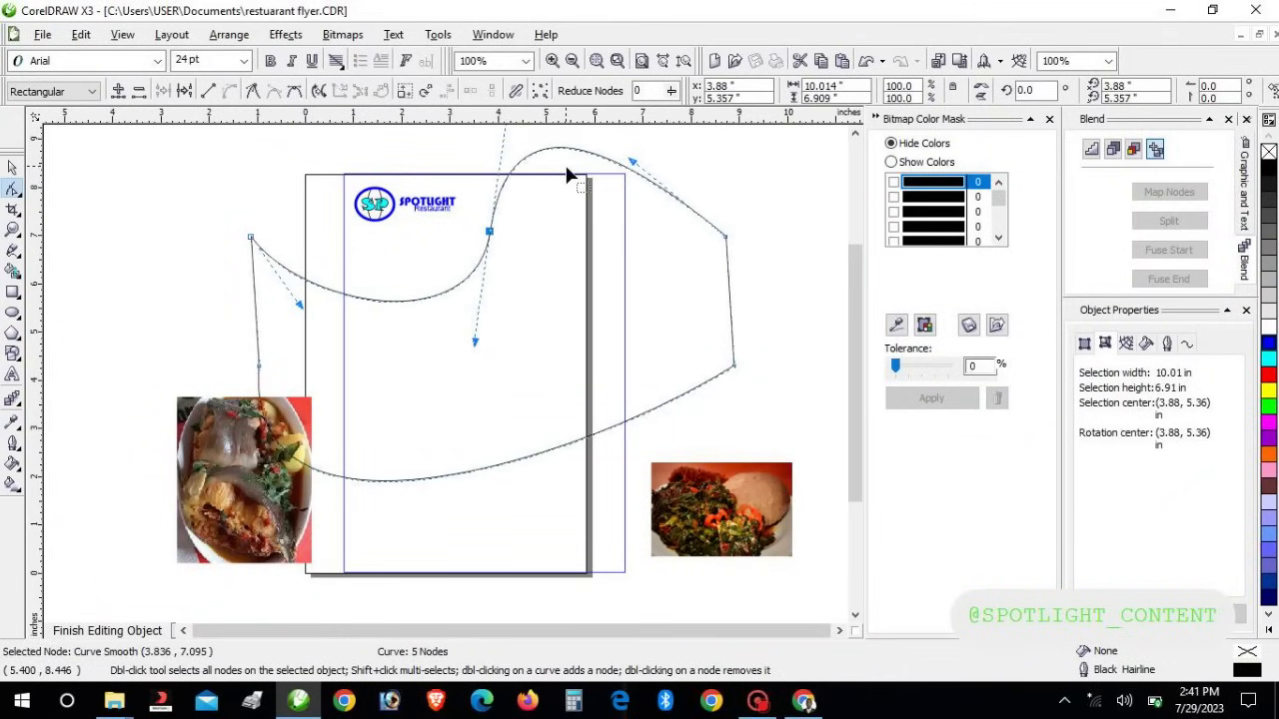
key("Down")
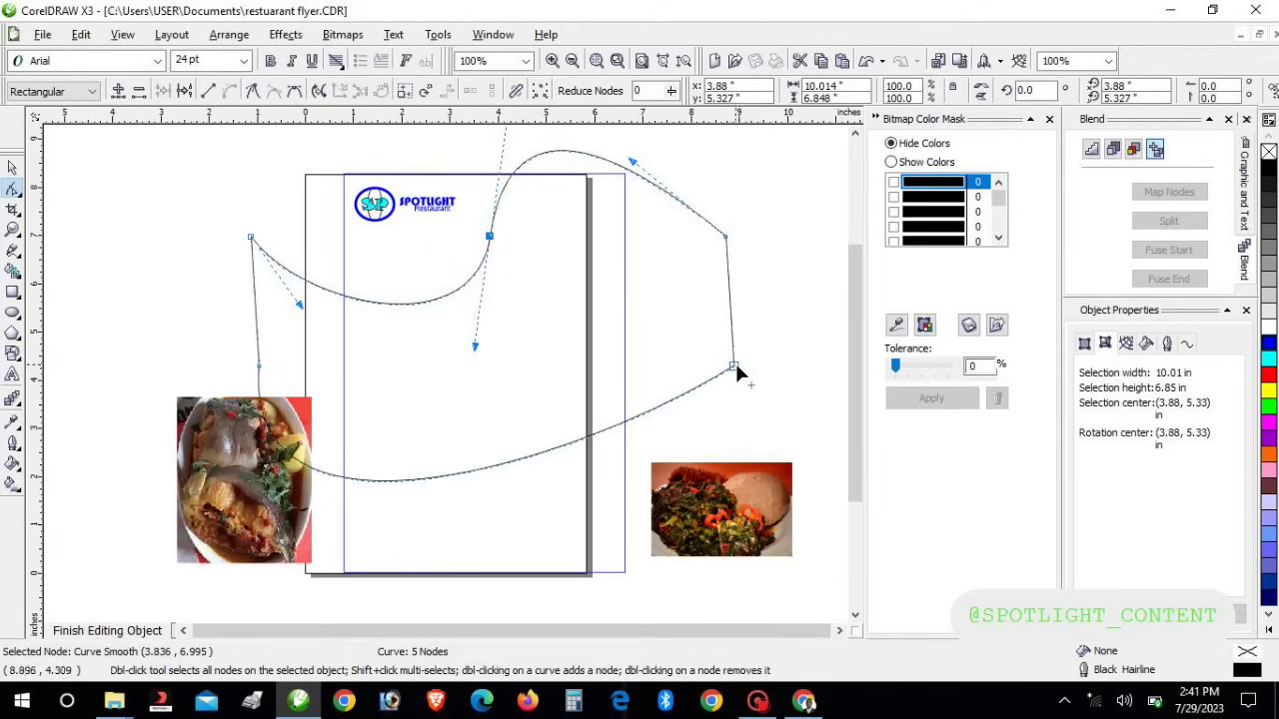
Raise the right-hand corner node, then nudge the whole shape slightly right and down
left_click_drag(737, 368, 731, 330)
left_click(11, 173)
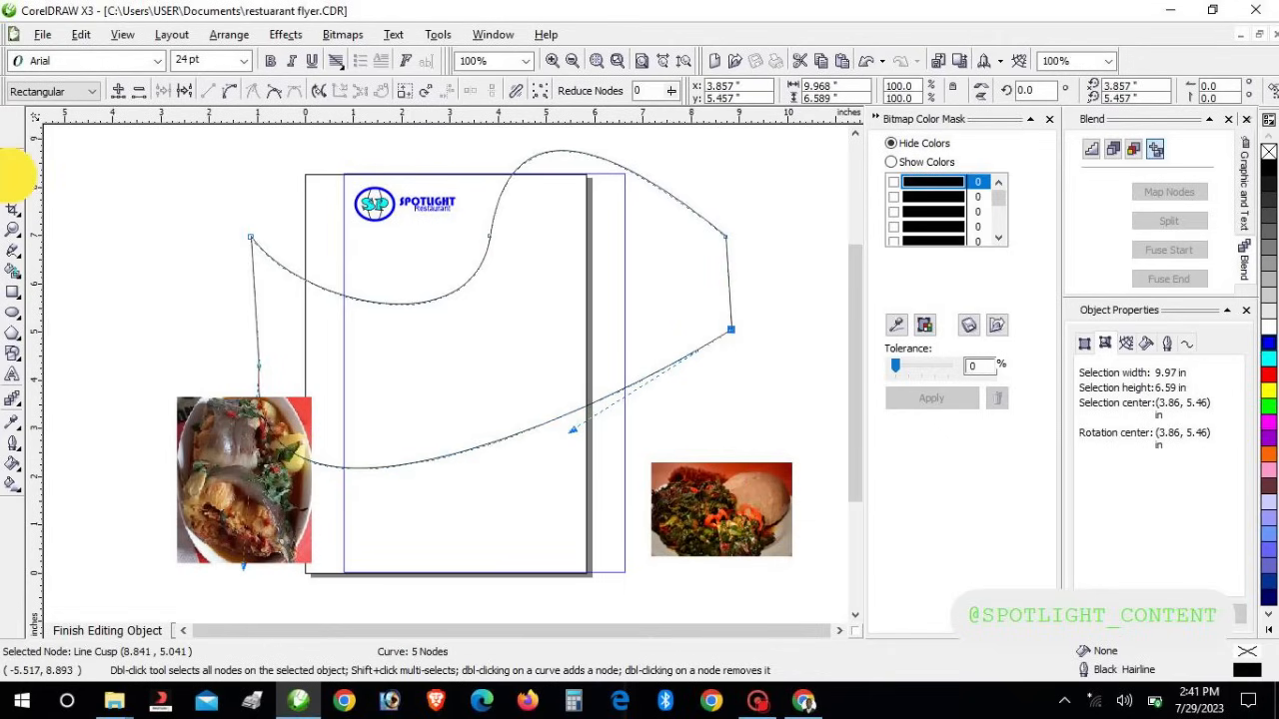
key("Down")
key("Right")
key("Right")
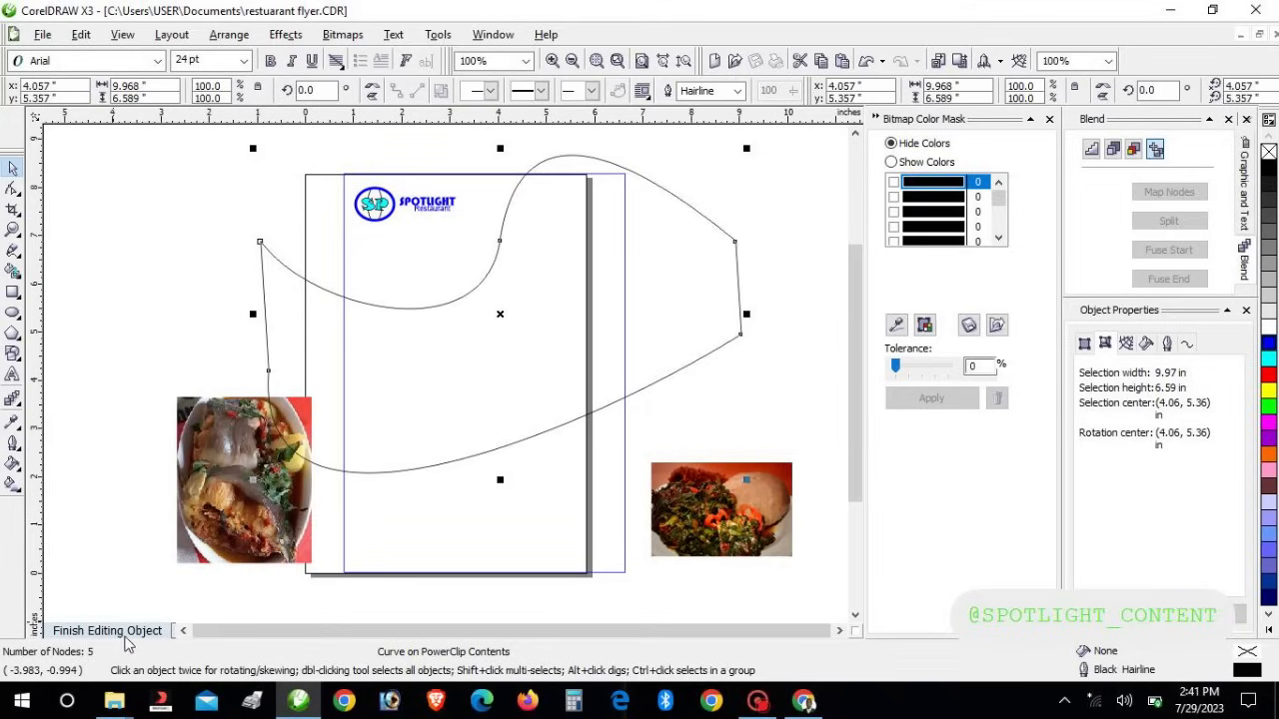
left_click(100, 630)
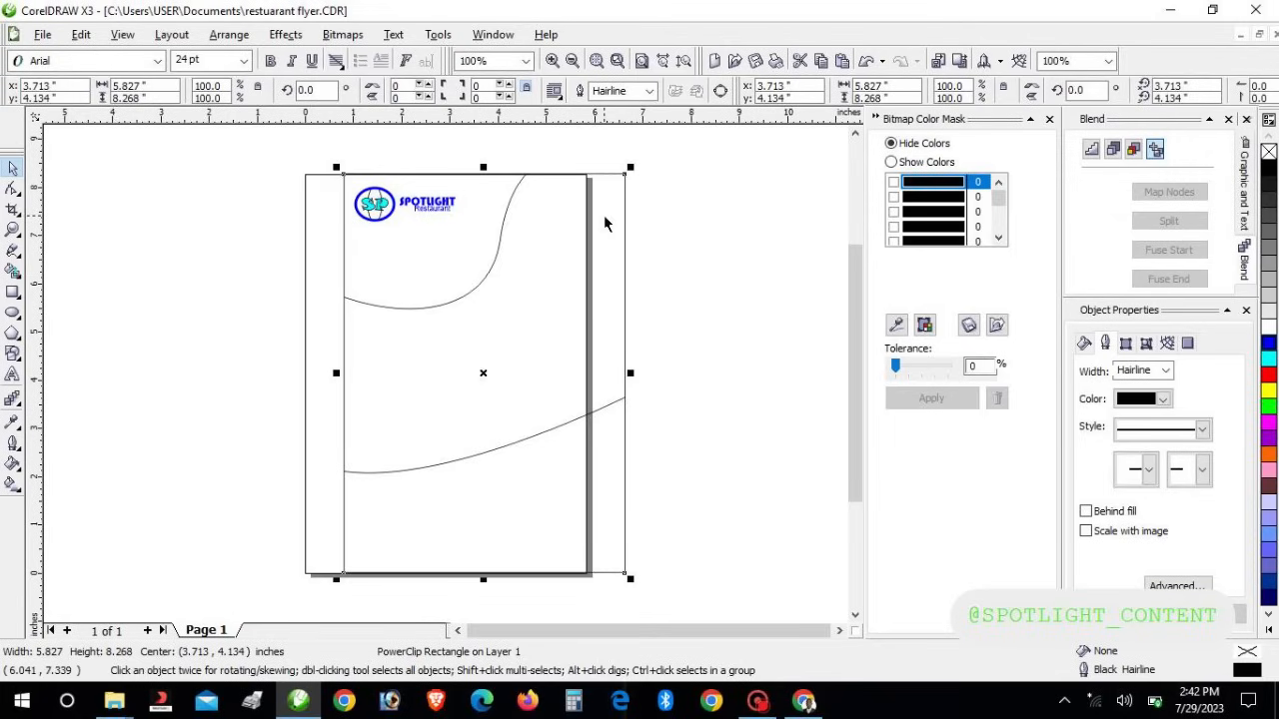
right_click(513, 283)
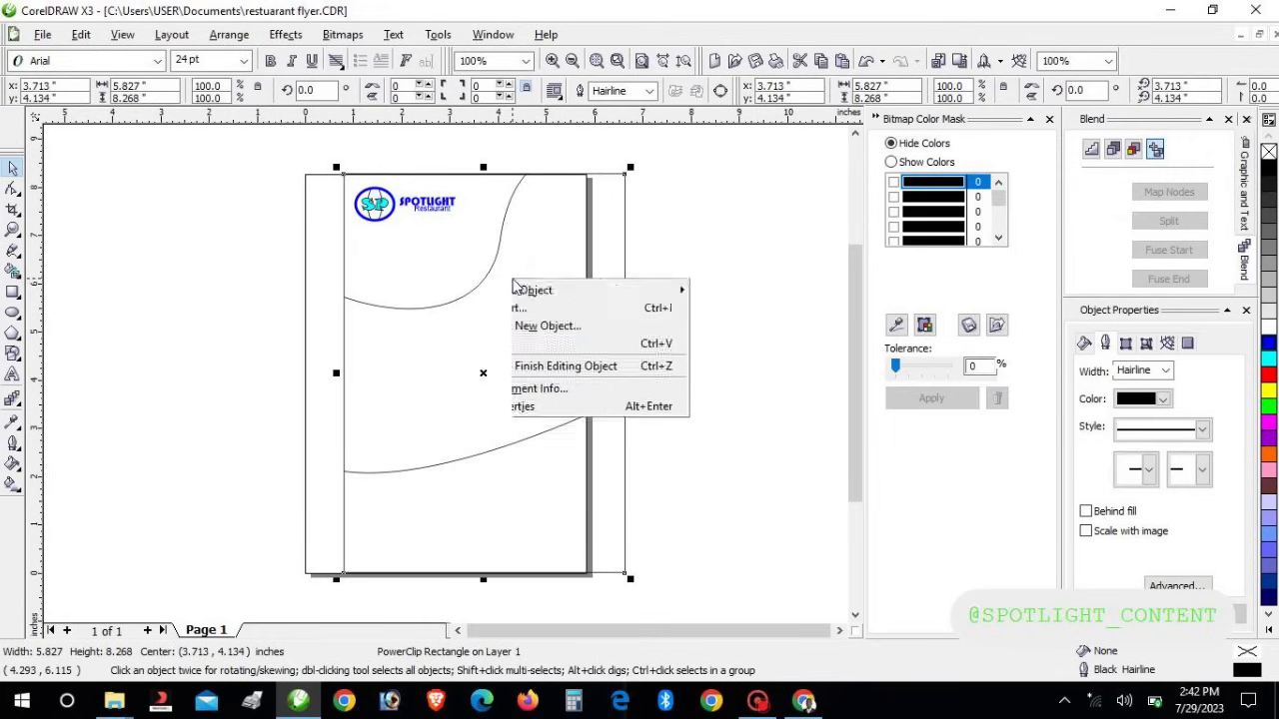
left_click(406, 382)
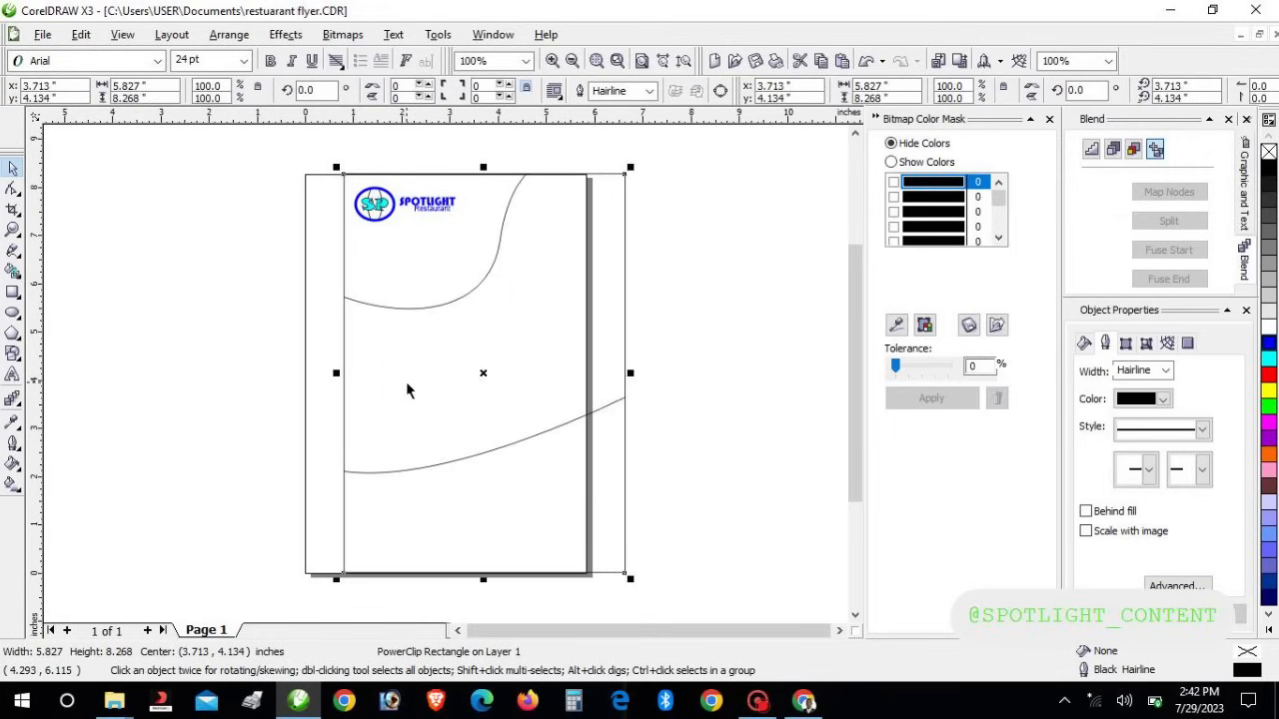
right_click(449, 372)
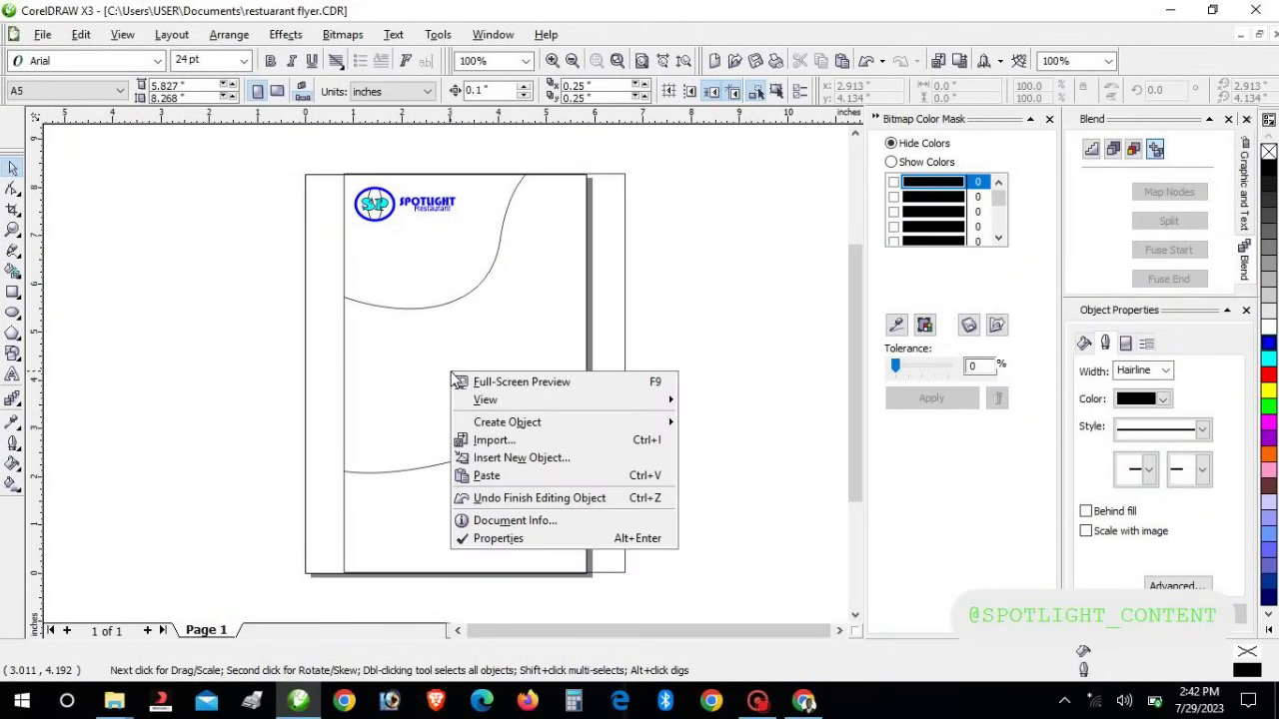
left_click(390, 345)
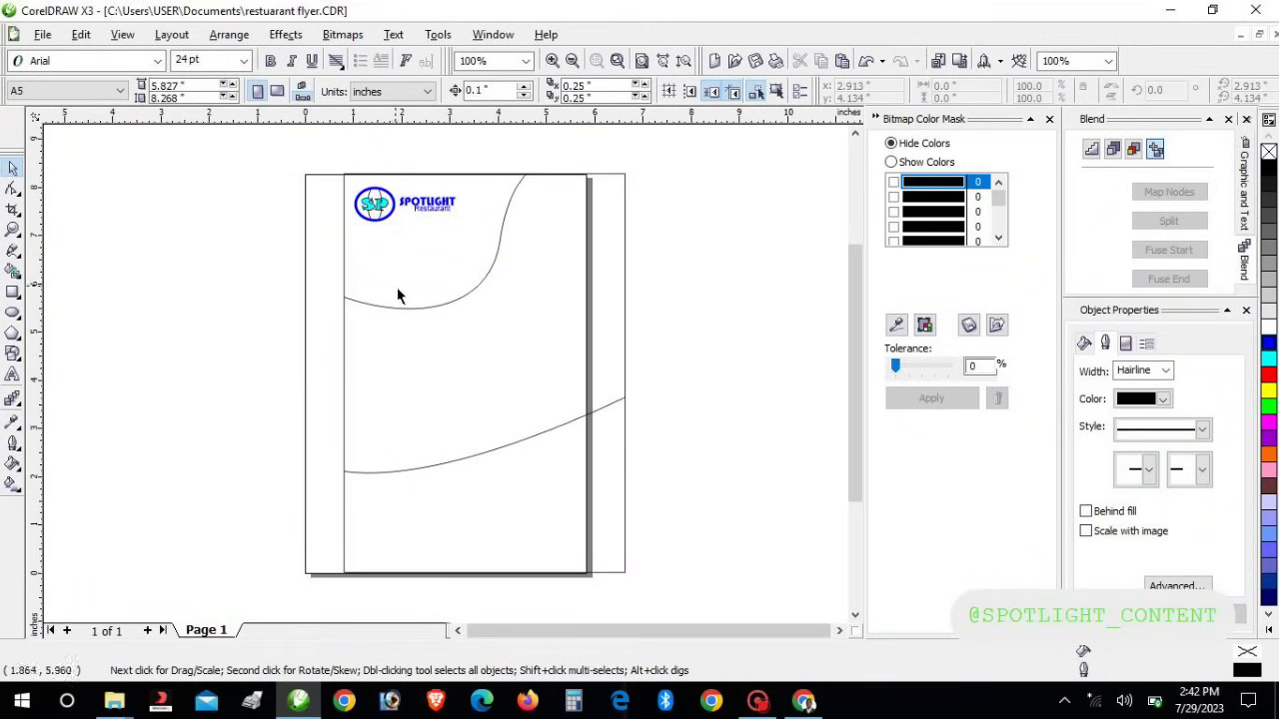
left_click(400, 308)
right_click(402, 307)
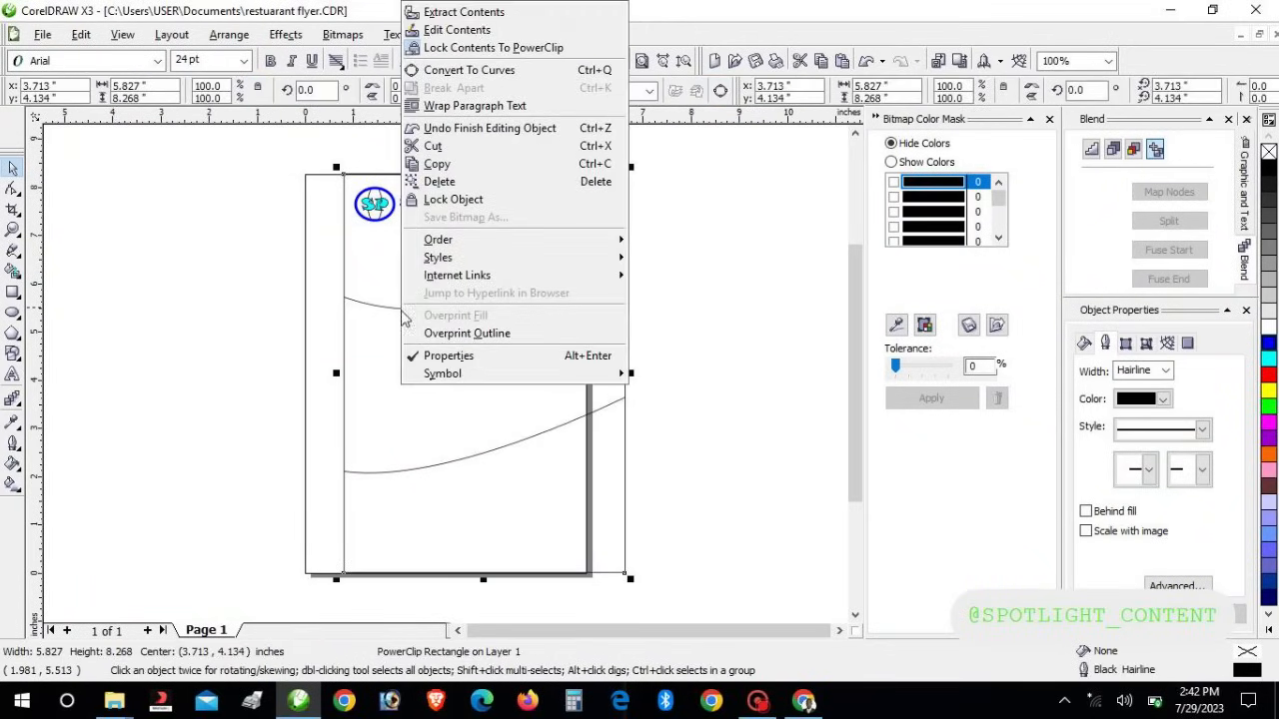
left_click(459, 31)
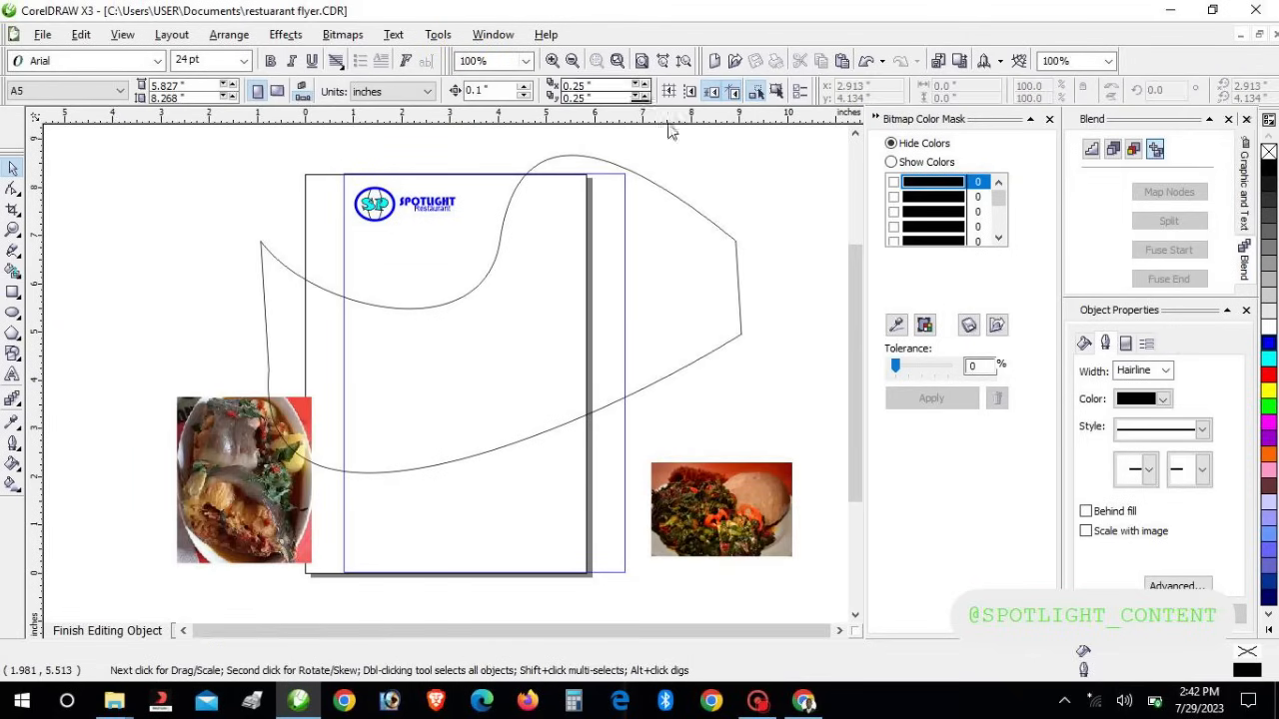
left_click(622, 400)
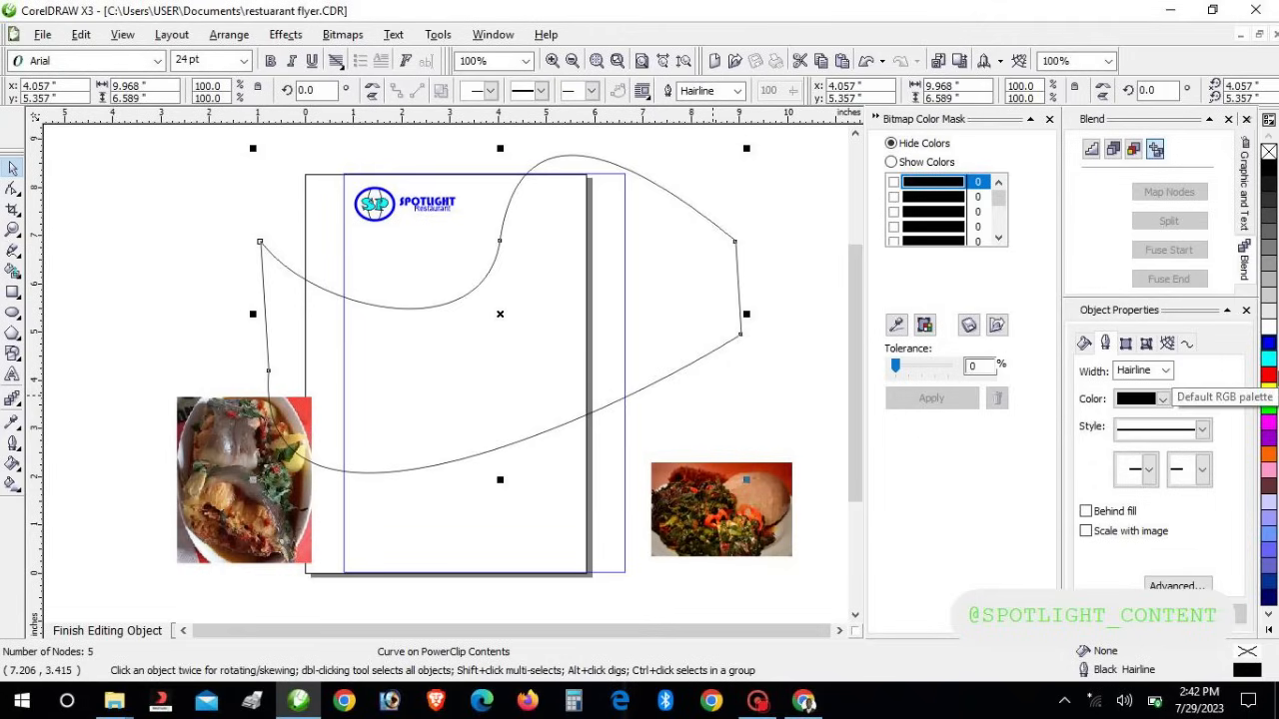
Fill the wave shape with dark brown from the palette
left_click(1267, 490)
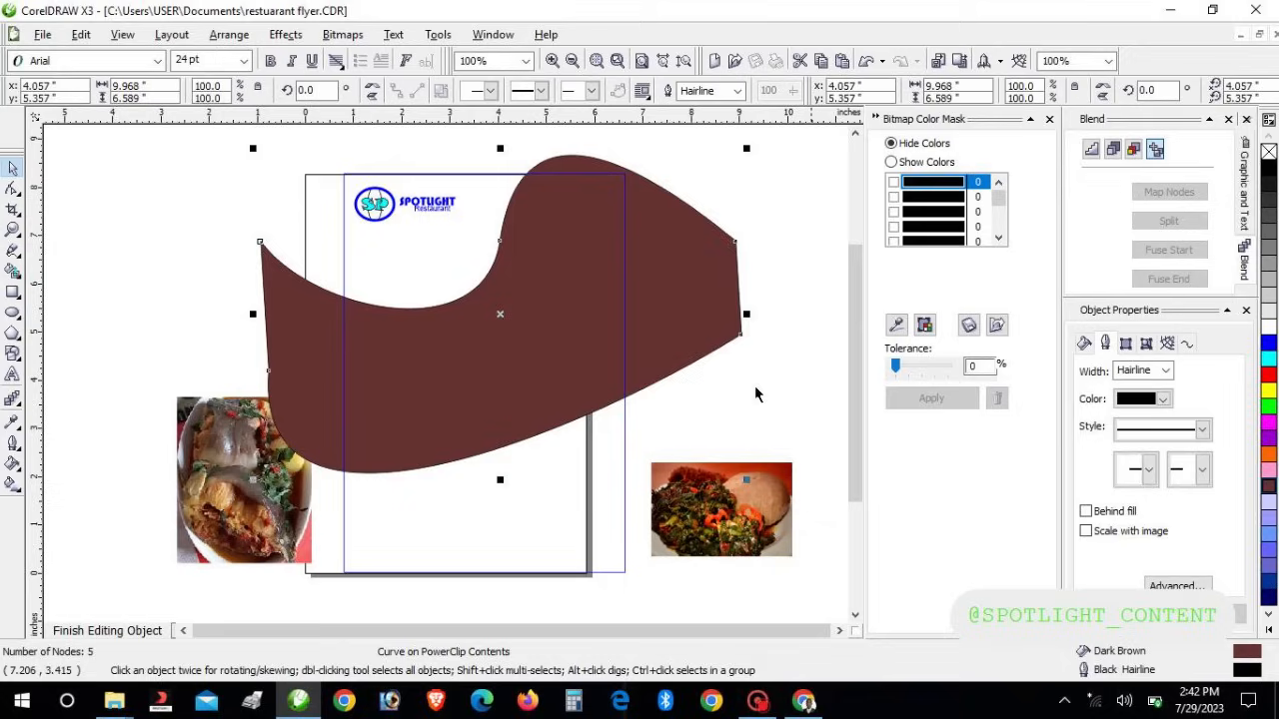
left_click(424, 408)
left_click(427, 411)
Duplicate the brown wave so a copy sits 0.25 in right and up
right_click(427, 411)
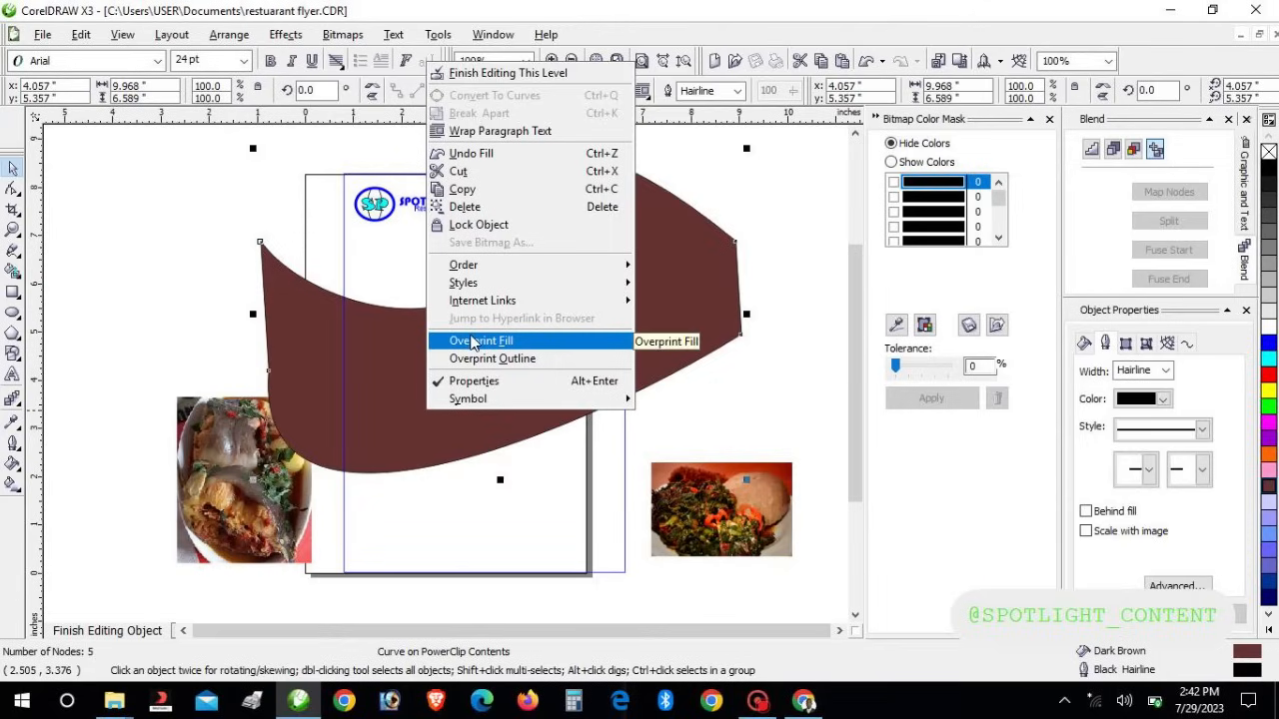
mouse_move(487, 304)
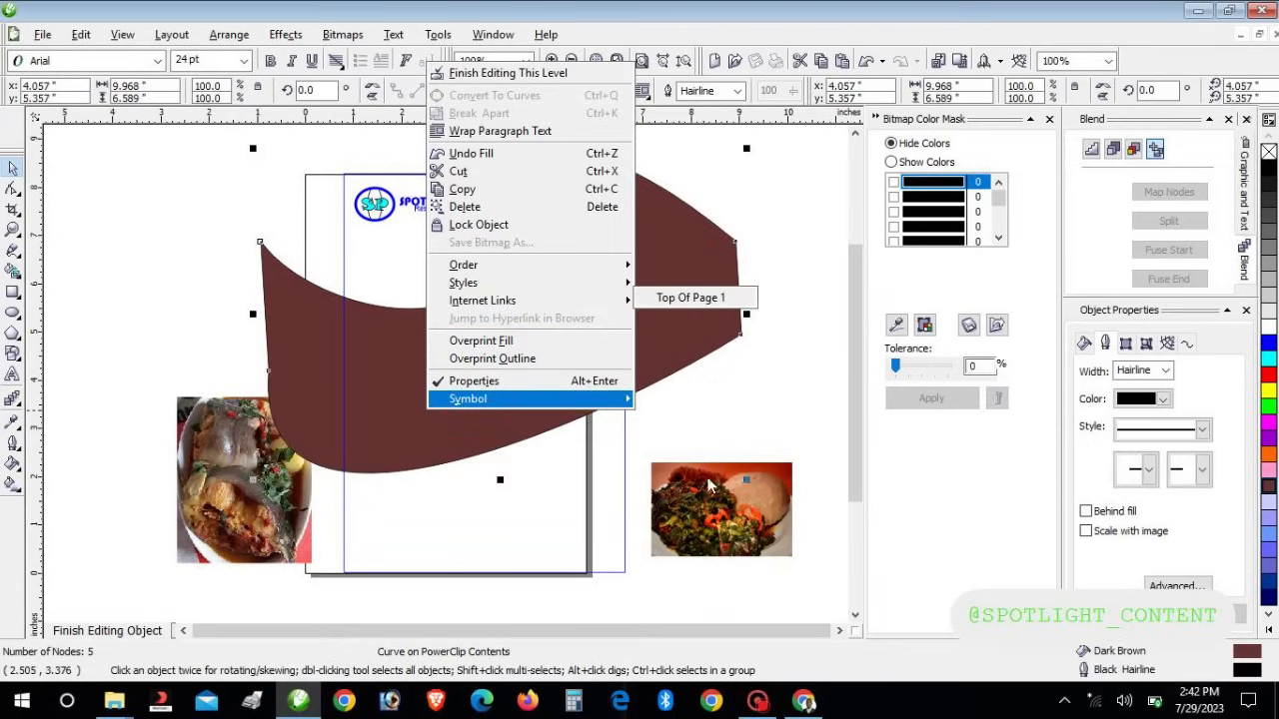
left_click(740, 421)
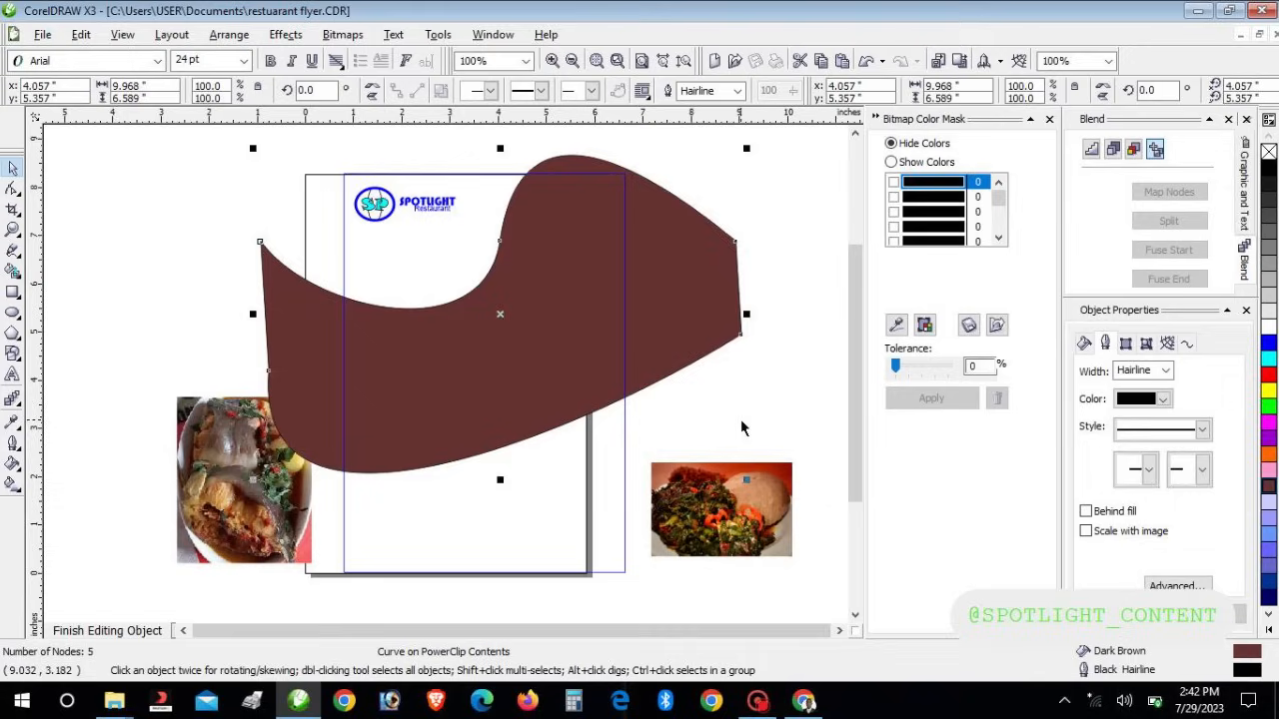
key("ctrl+d")
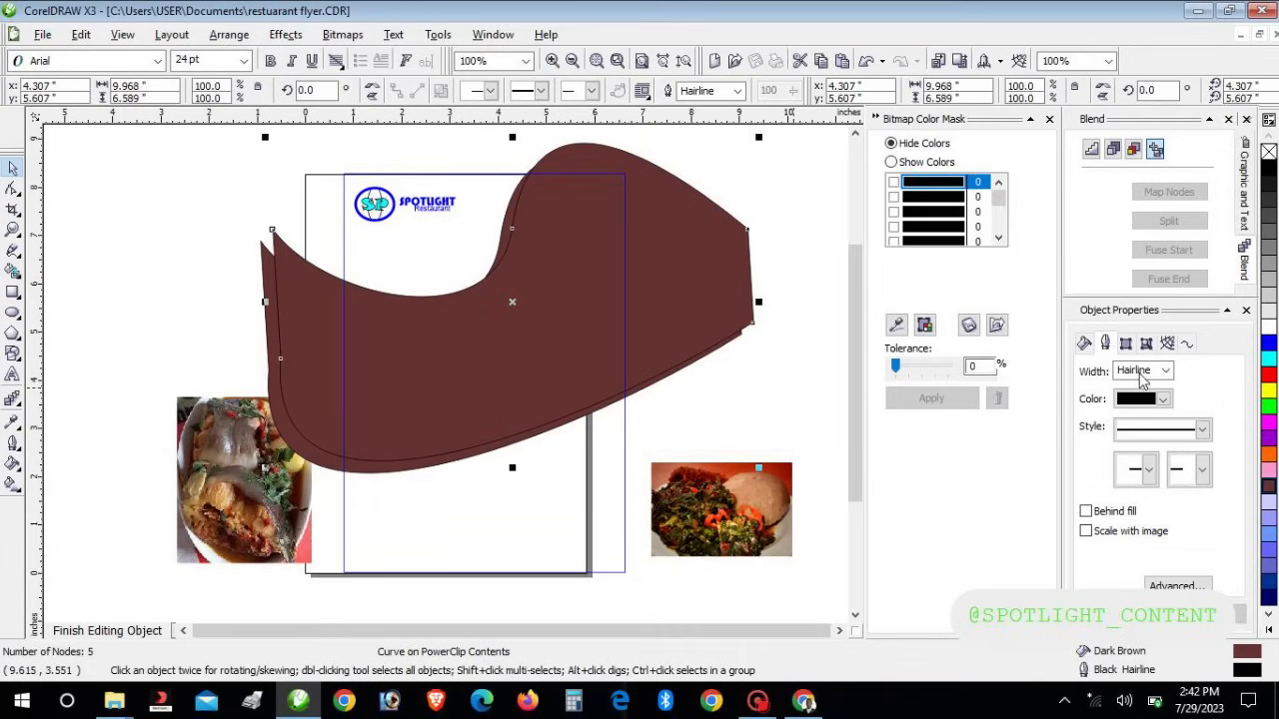
Fill the back copy of the wave blue and nudge it so blue shows along the top
left_click(1269, 346)
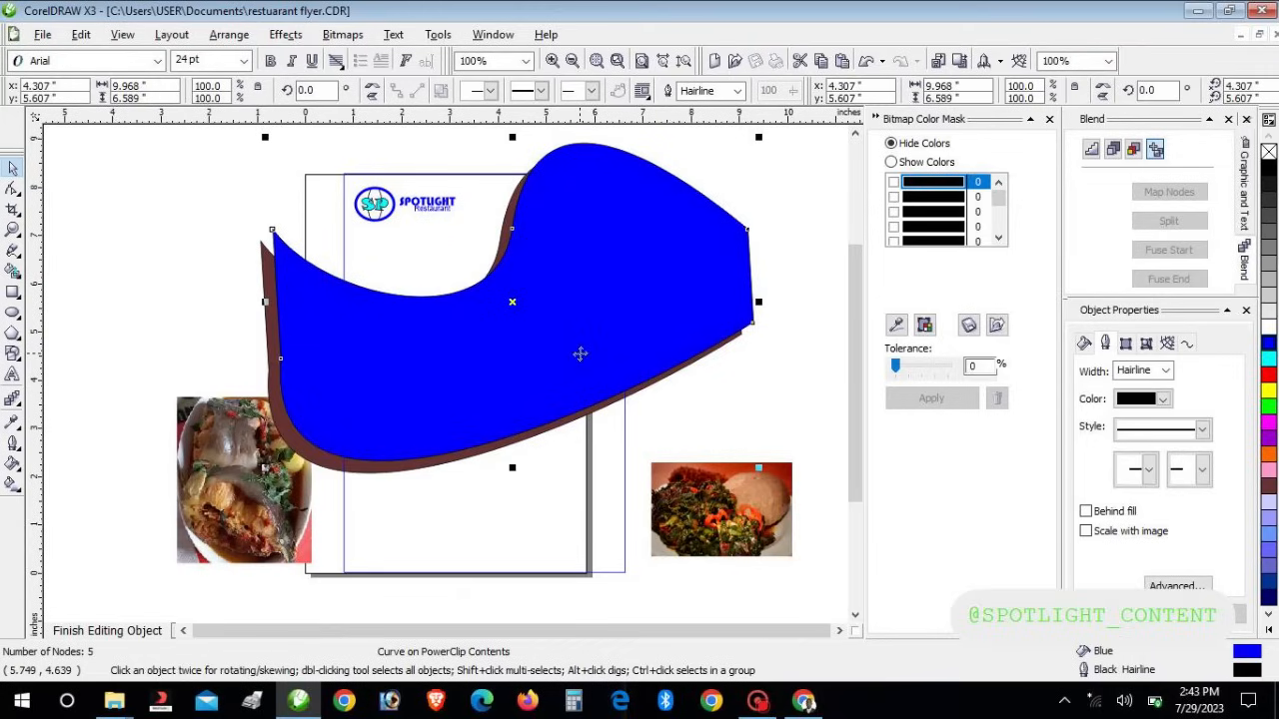
key("ctrl+z")
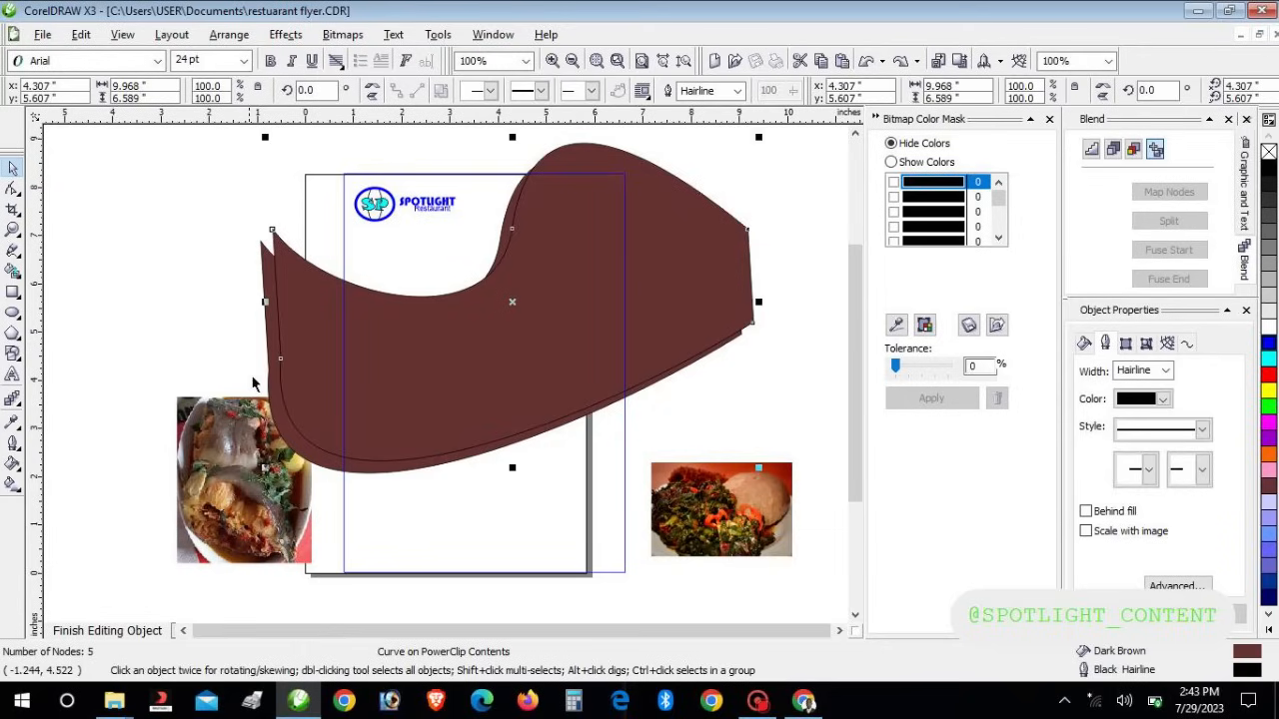
left_click_drag(271, 389, 259, 401)
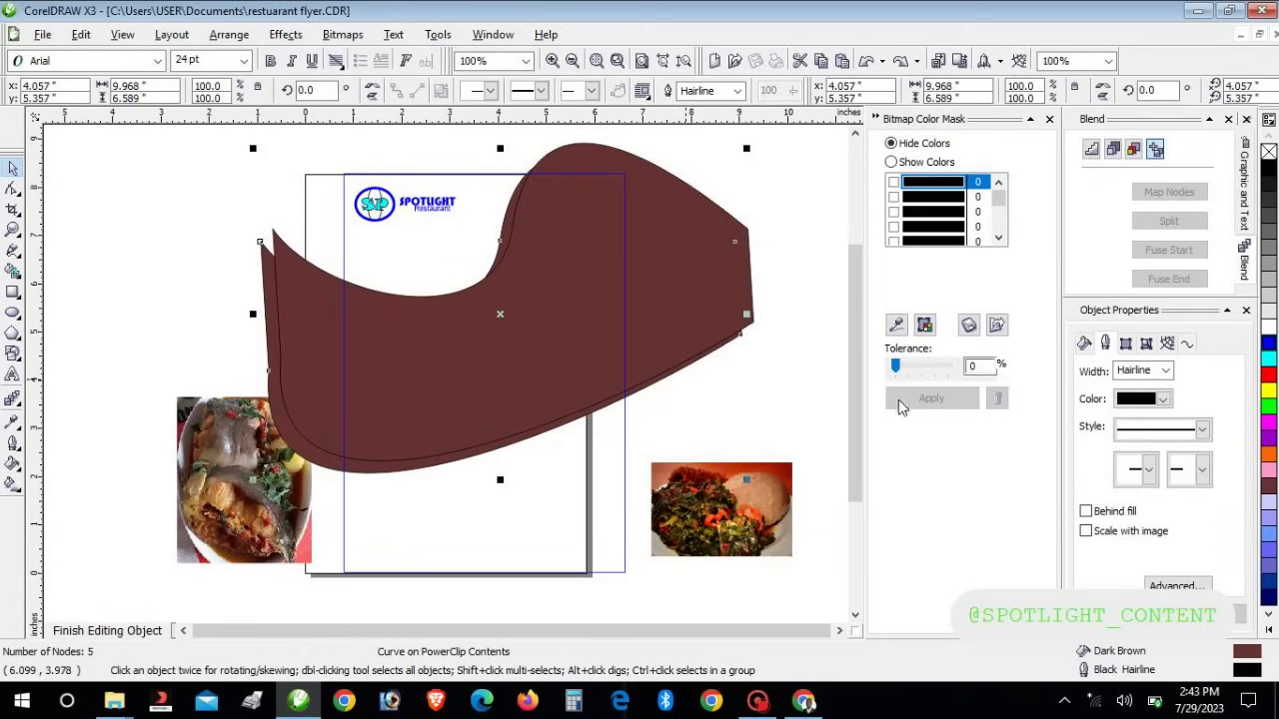
left_click(1269, 344)
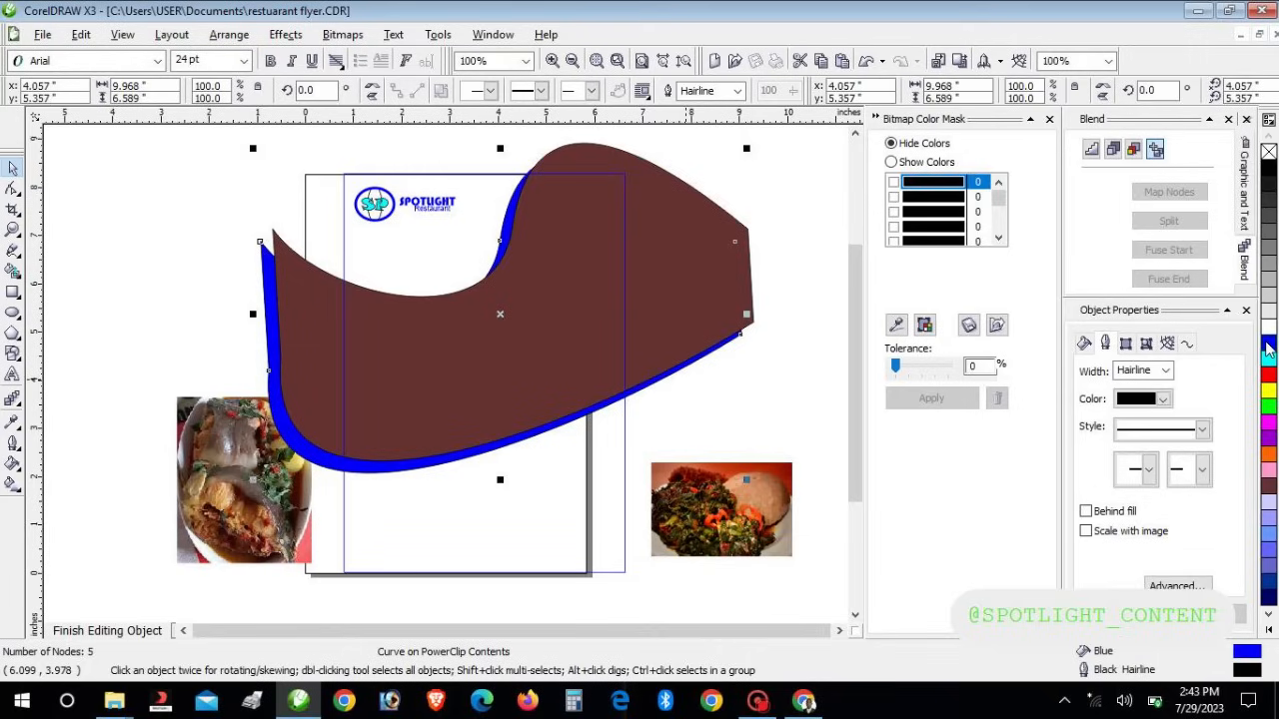
key("Left")
key("Right")
key("Right")
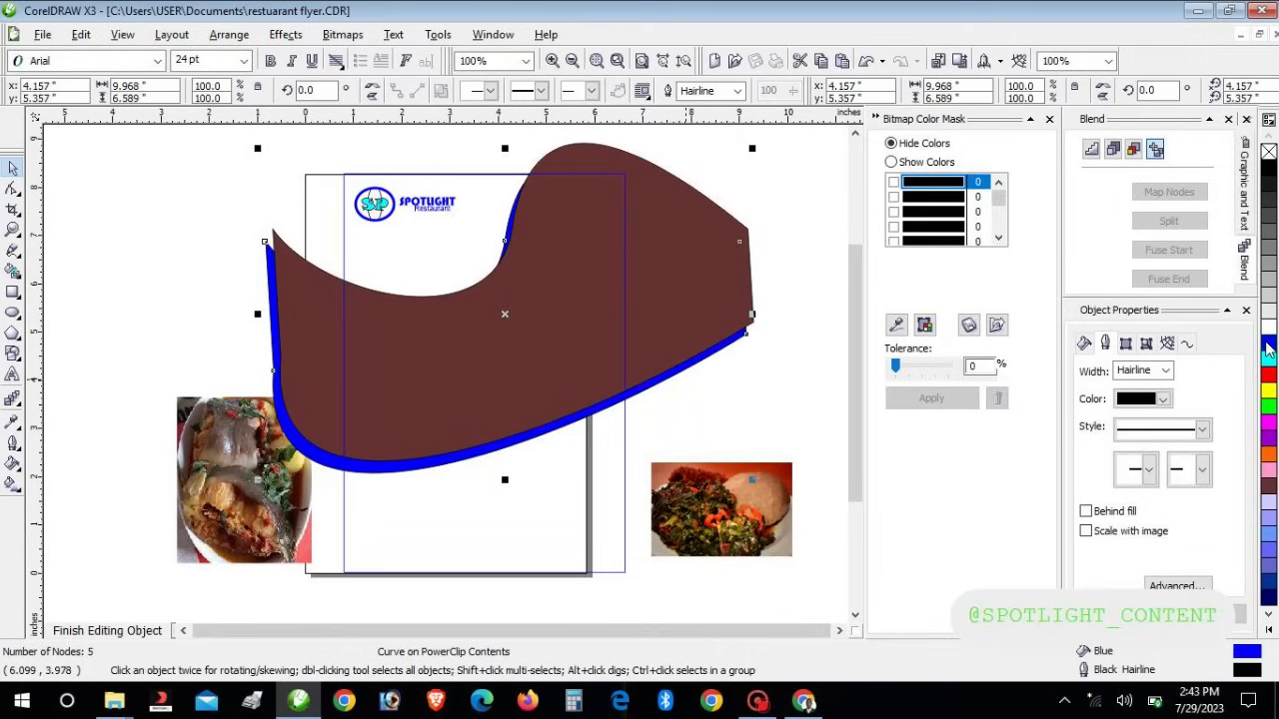
key("Right")
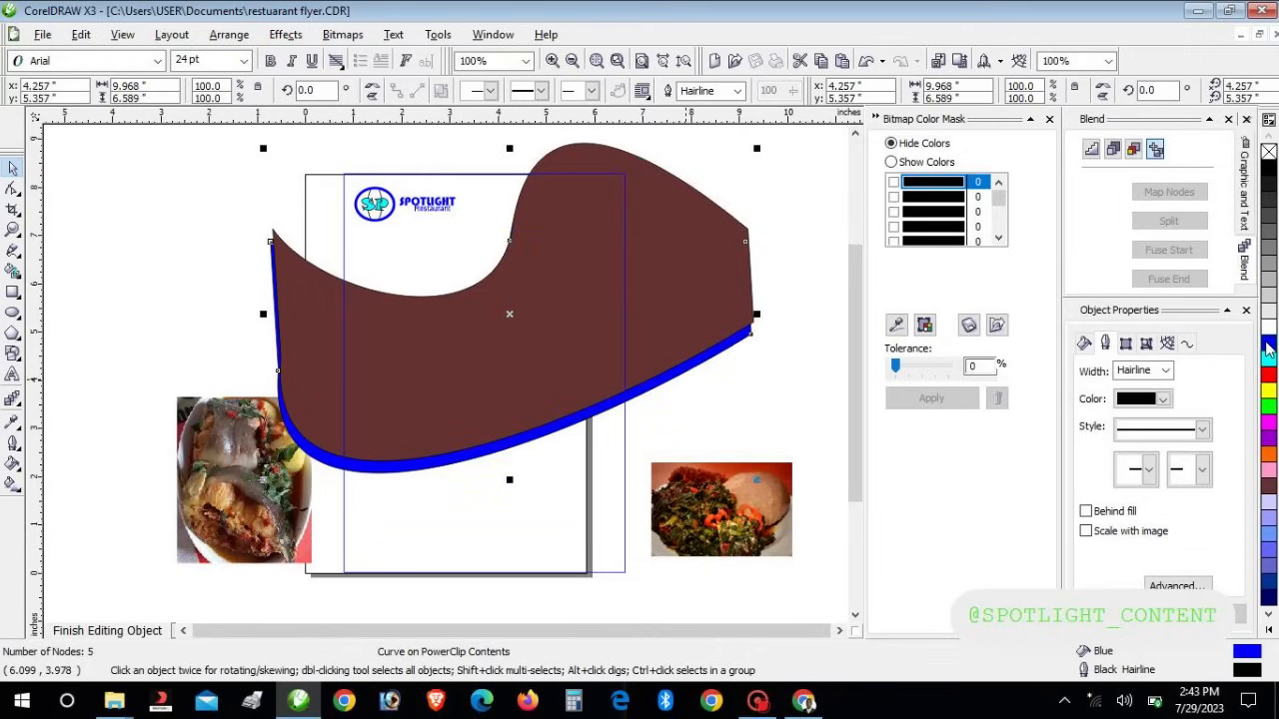
key("Up")
key("Right")
key("Down")
key("Down")
key("Up")
key("Up")
key("Up")
key("Up")
key("Up")
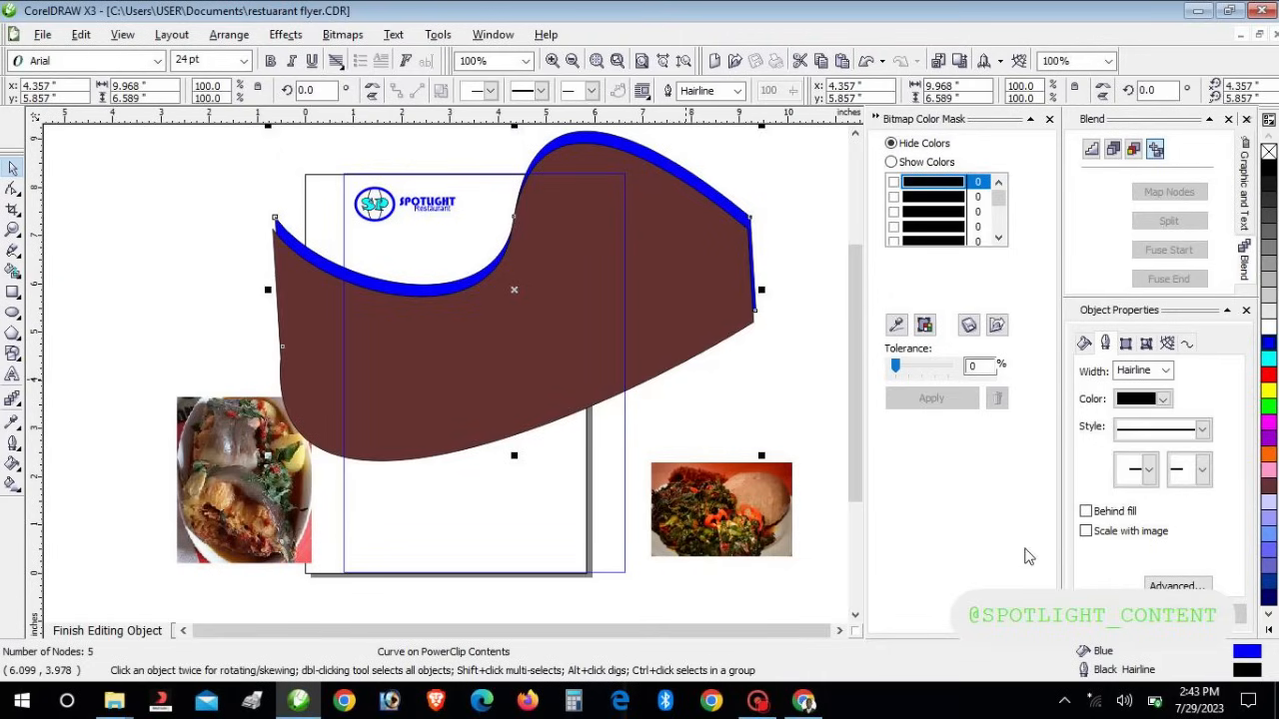
Stretch the blue copy taller so a blue band shows below the brown wave, then deselect
left_click_drag(516, 455, 514, 487)
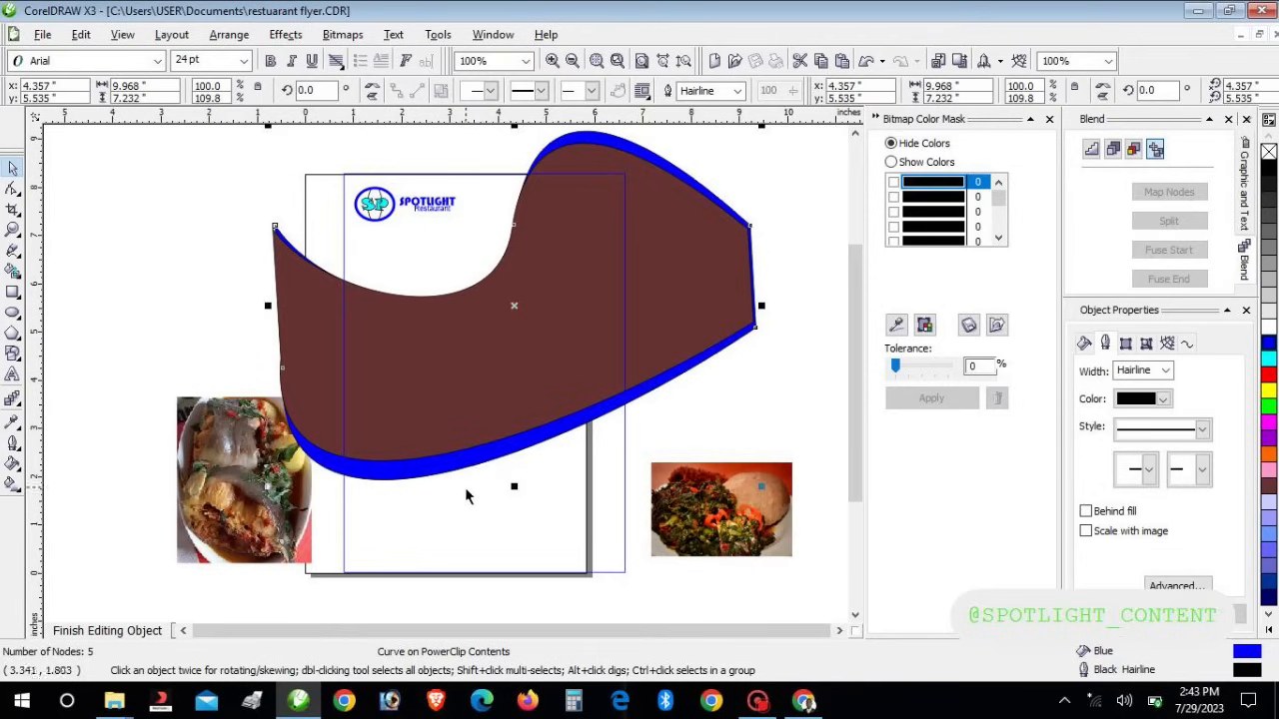
left_click_drag(514, 486, 514, 511)
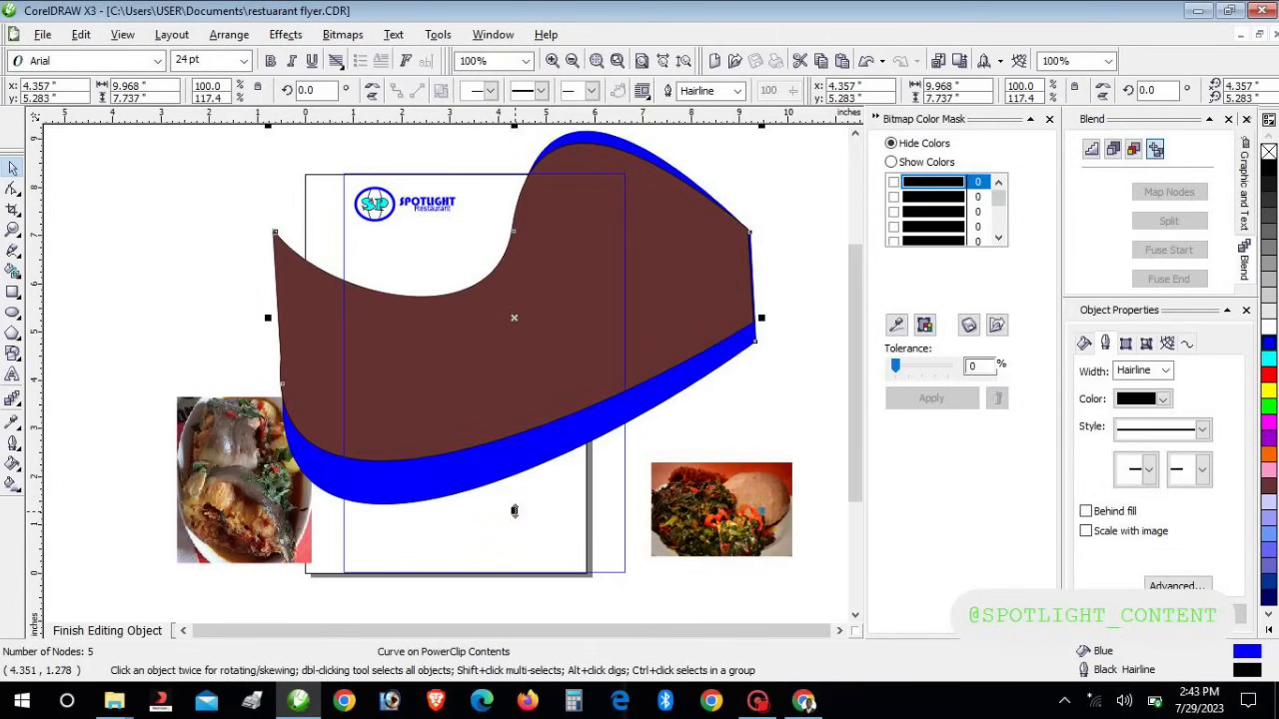
key("Up")
key("Up")
key("Up")
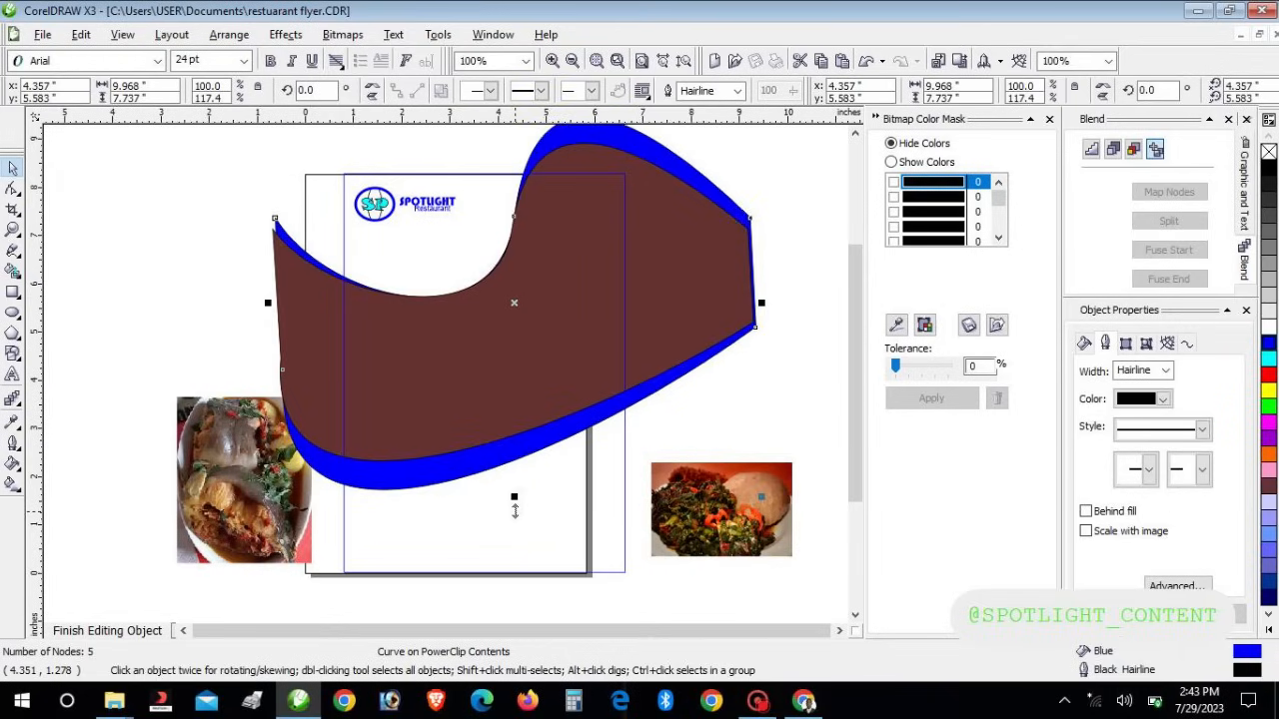
key("Up")
key("Left")
key("Up")
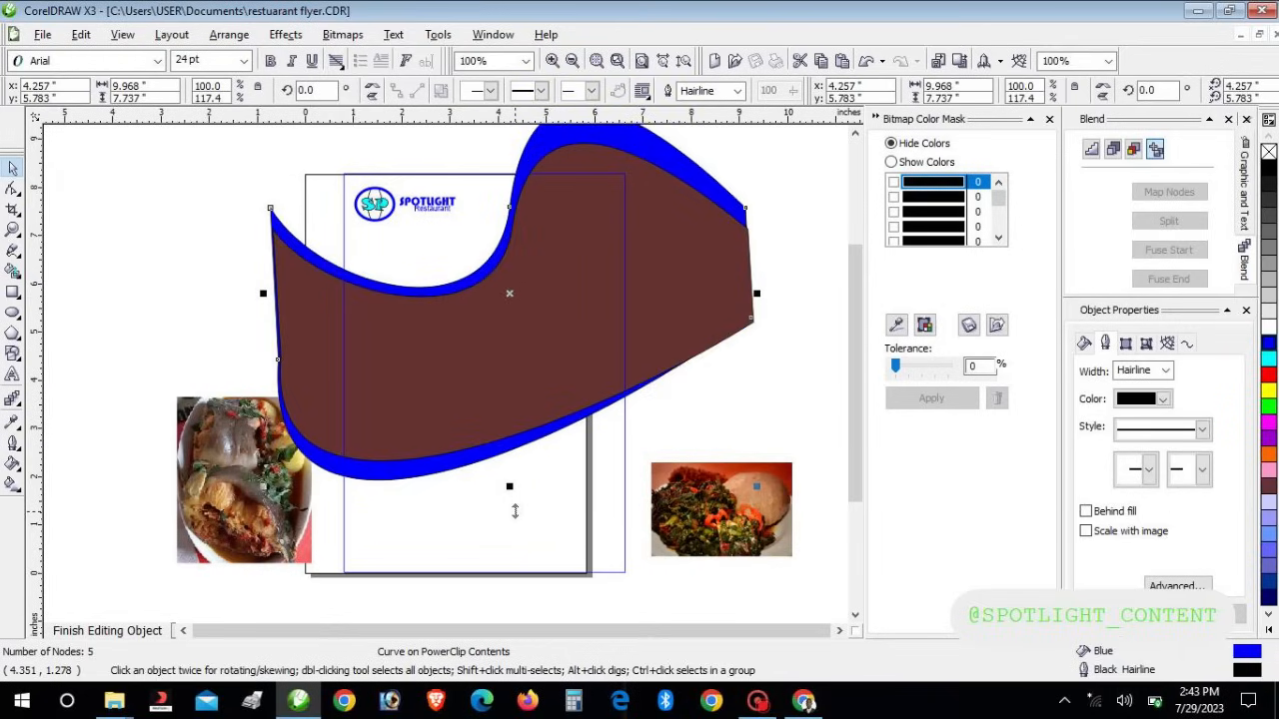
key("Right")
key("Right")
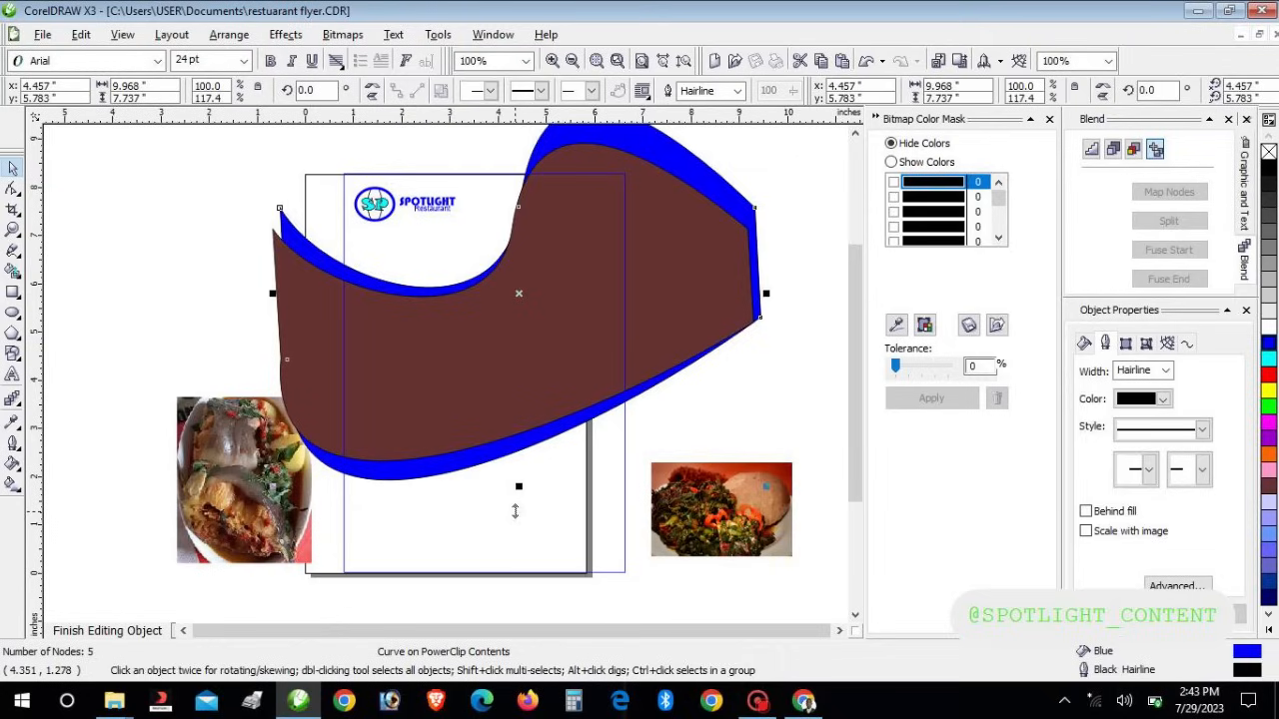
left_click(503, 541)
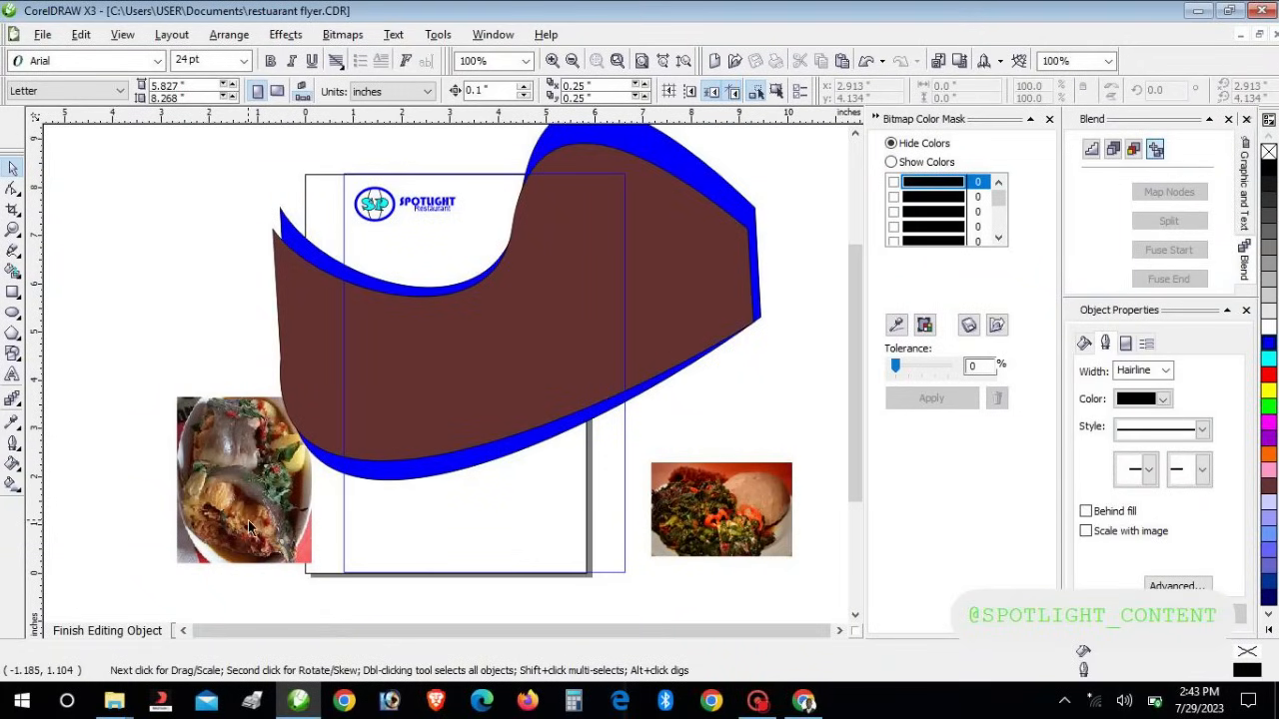
Move the greens photo up beside the SPOTLIGHT logo and bring it to the front of the layer
left_click(695, 528)
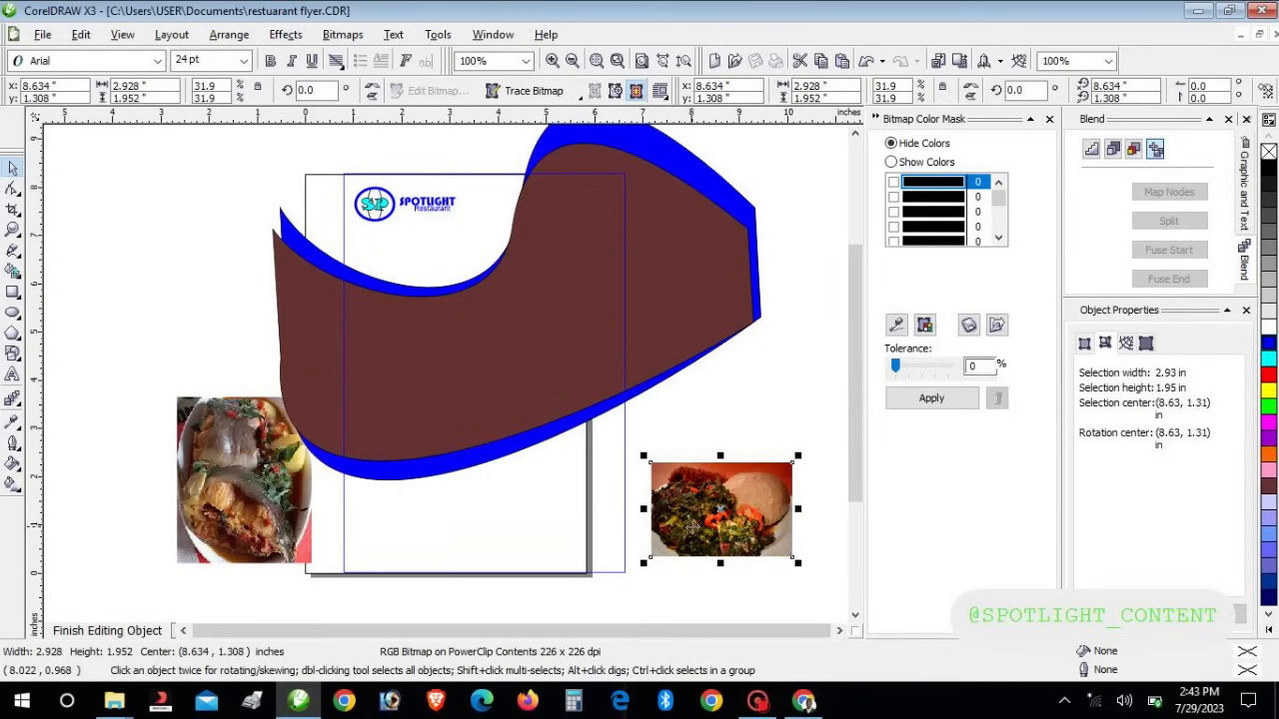
left_click_drag(695, 527, 508, 267)
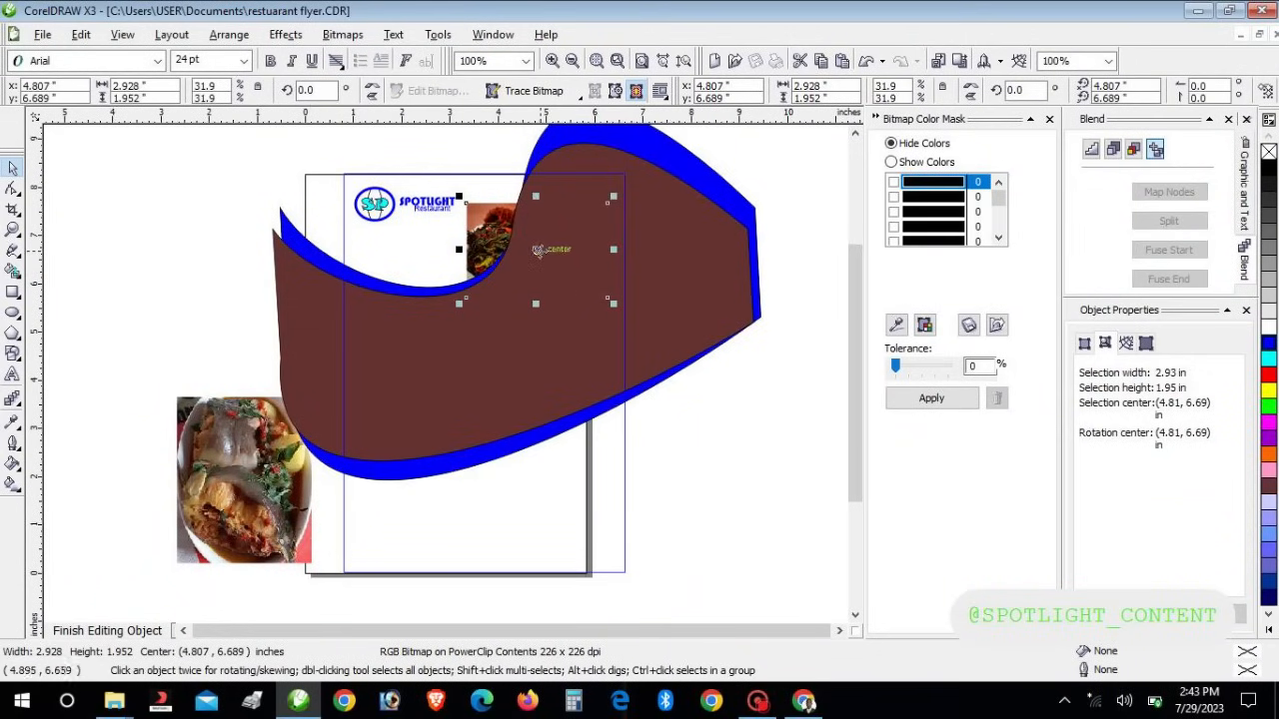
right_click(537, 250)
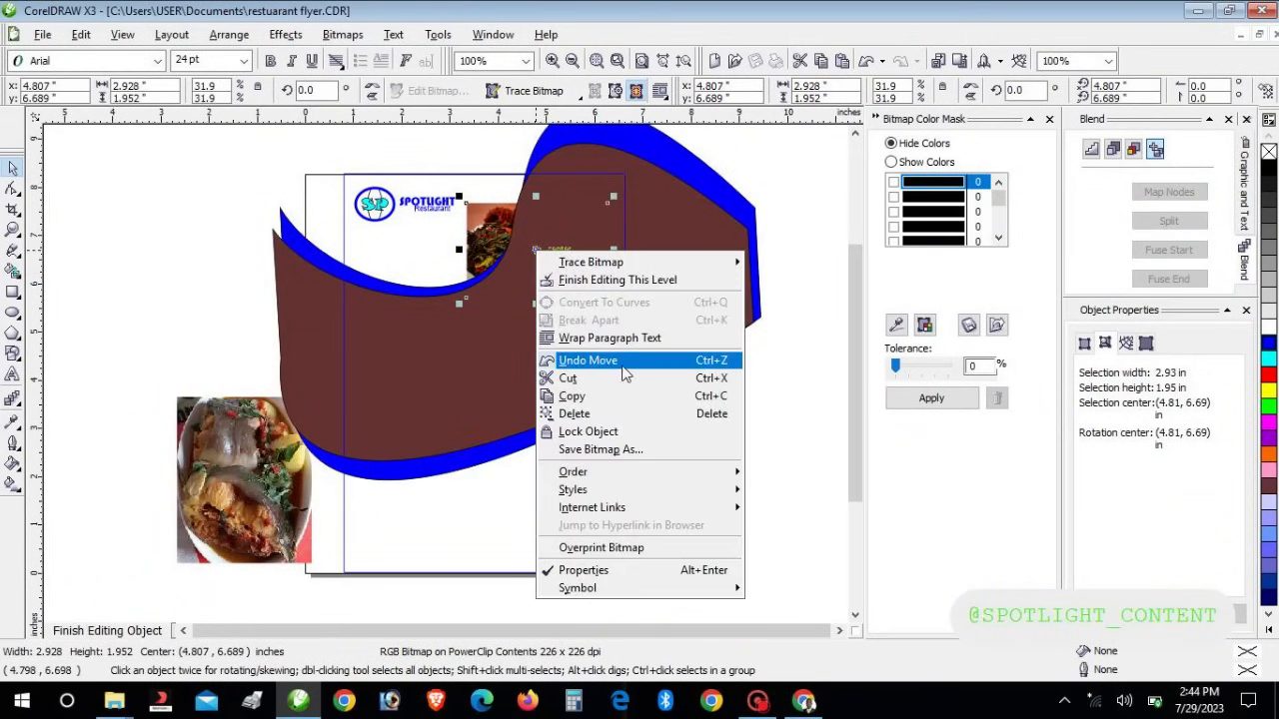
mouse_move(636, 472)
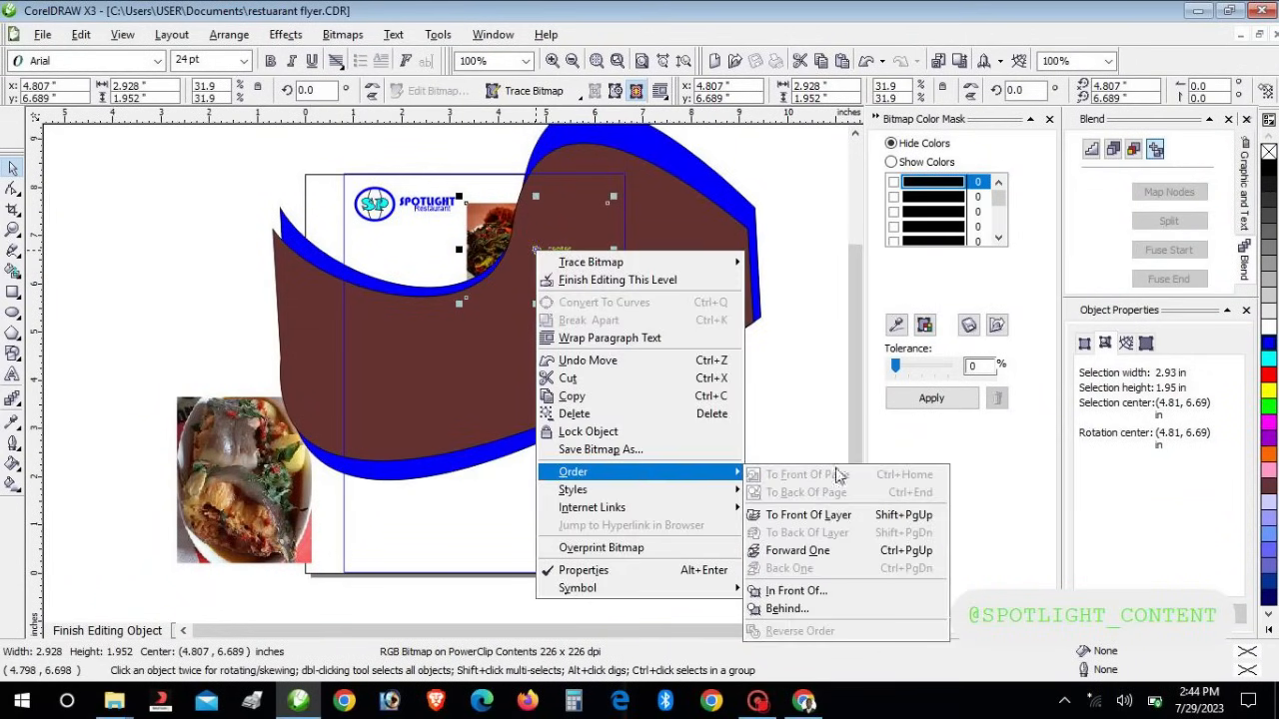
left_click(833, 517)
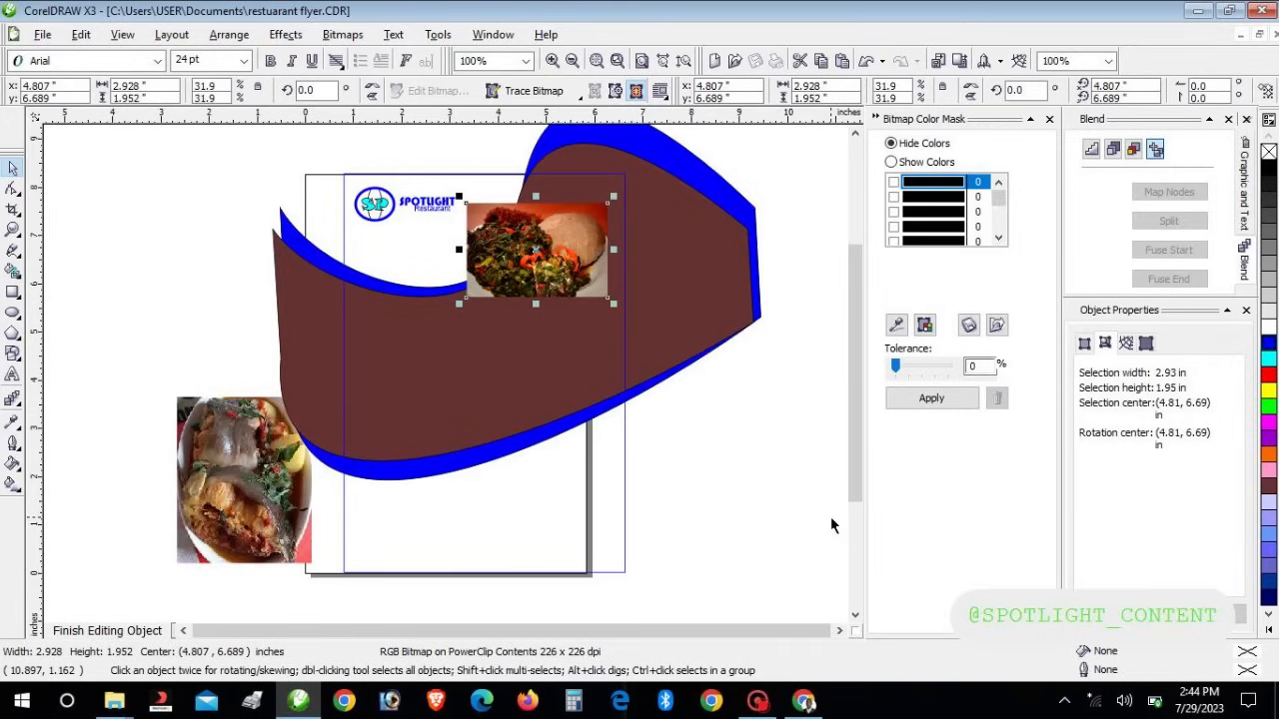
mouse_move(527, 262)
left_mouse_down()
mouse_move(531, 320)
mouse_move(549, 280)
mouse_move(534, 277)
mouse_move(523, 295)
mouse_move(534, 260)
left_mouse_up()
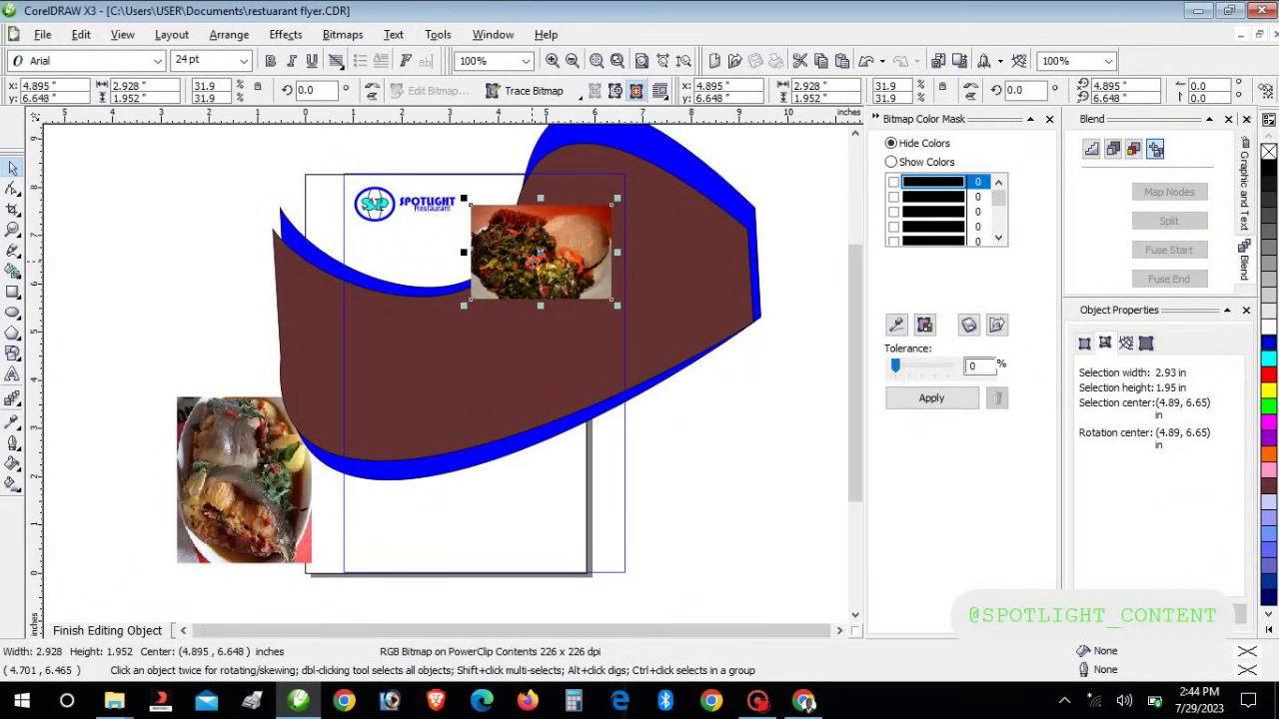
Draw an oval ellipse to the left of the page
left_click(530, 260)
left_click(530, 259)
left_click(14, 315)
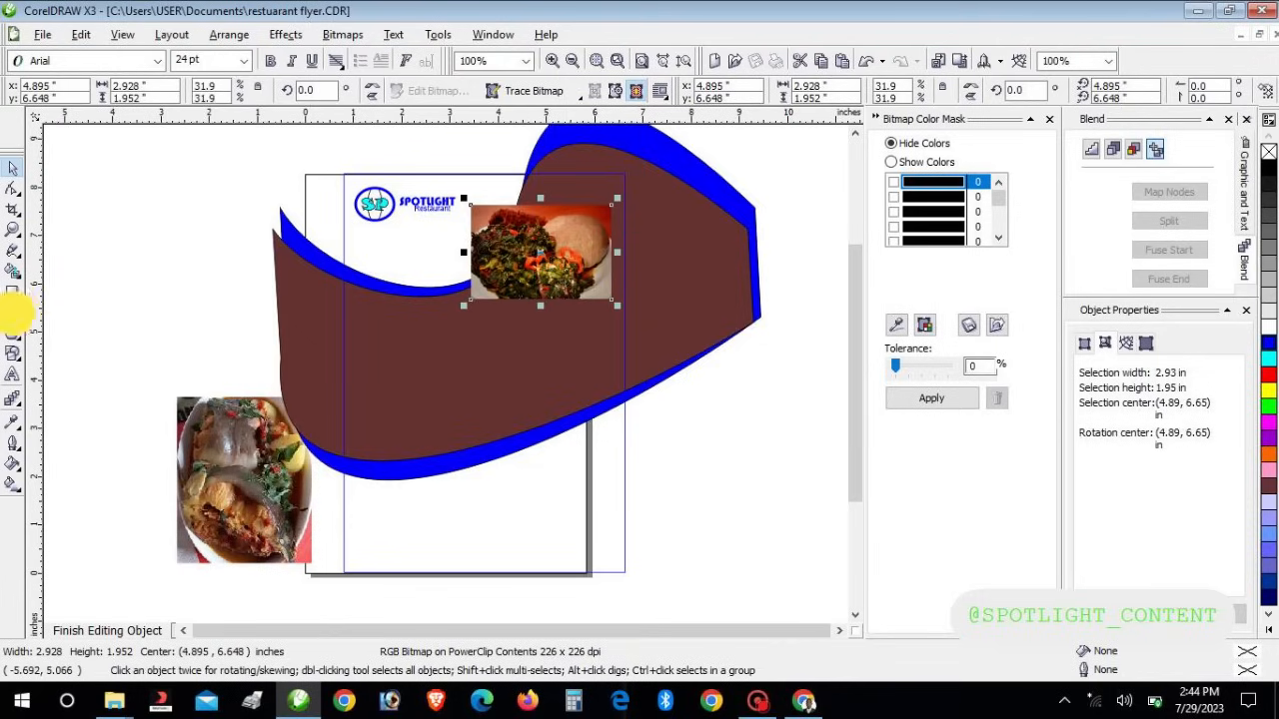
left_click_drag(84, 256, 211, 351)
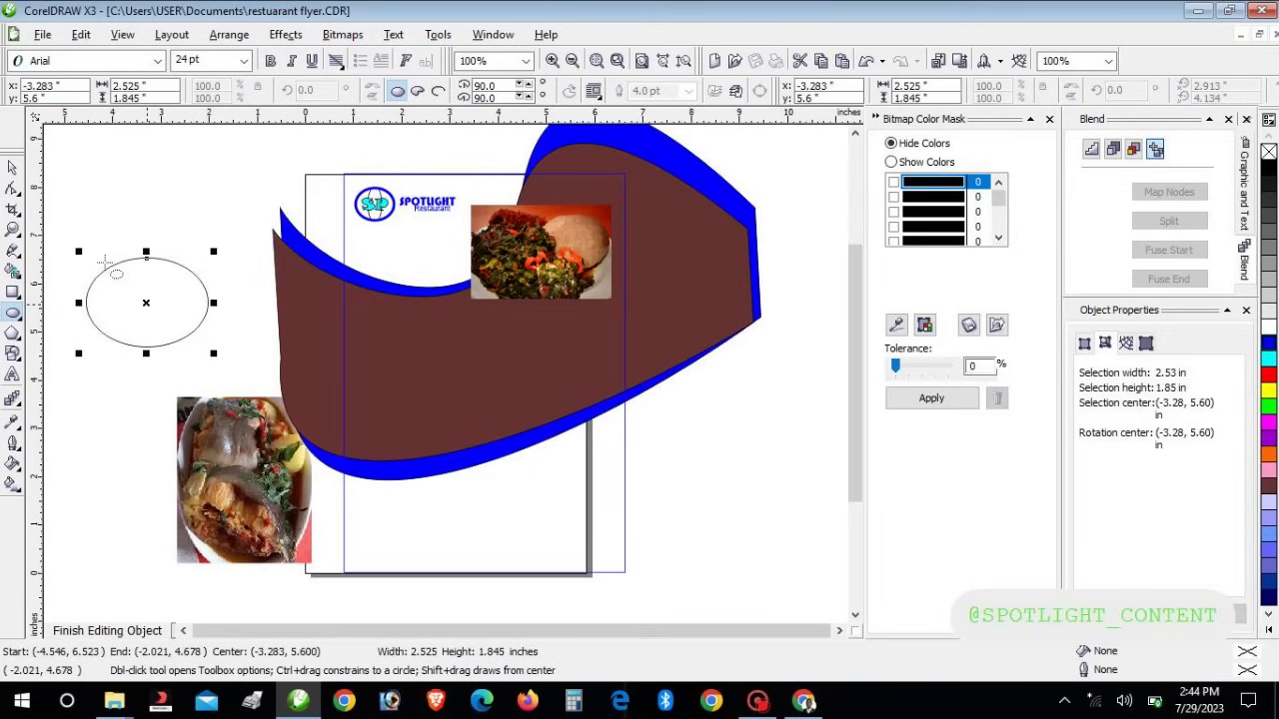
PowerClip the greens photo inside the oval left of the page with Place Inside Container
left_click(13, 166)
left_click_drag(535, 263, 244, 228)
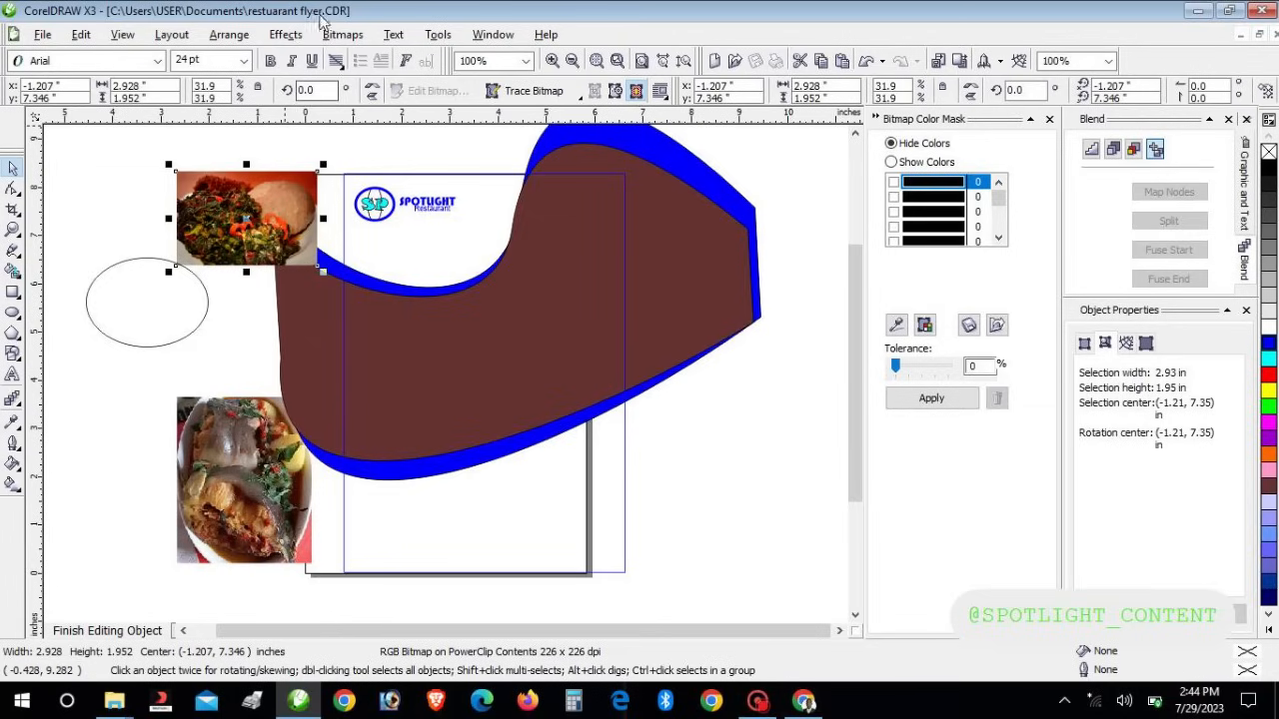
left_click(286, 34)
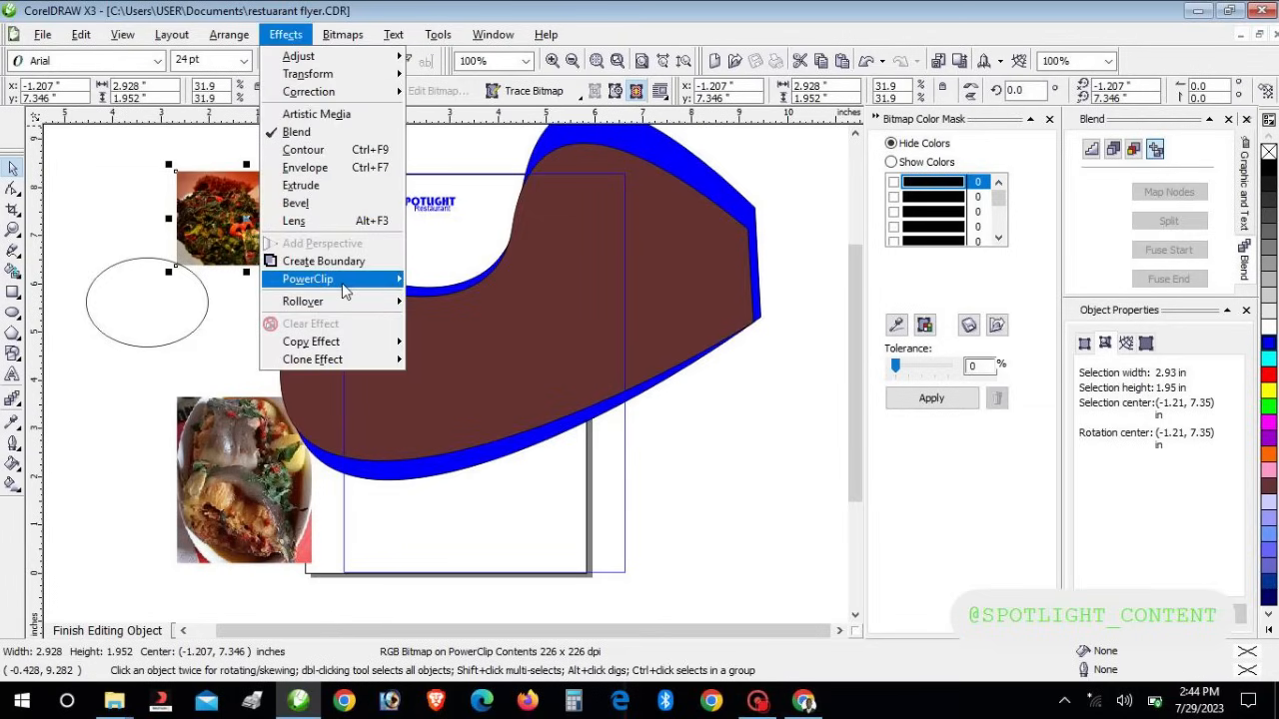
mouse_move(343, 281)
left_click(436, 277)
left_click(145, 316)
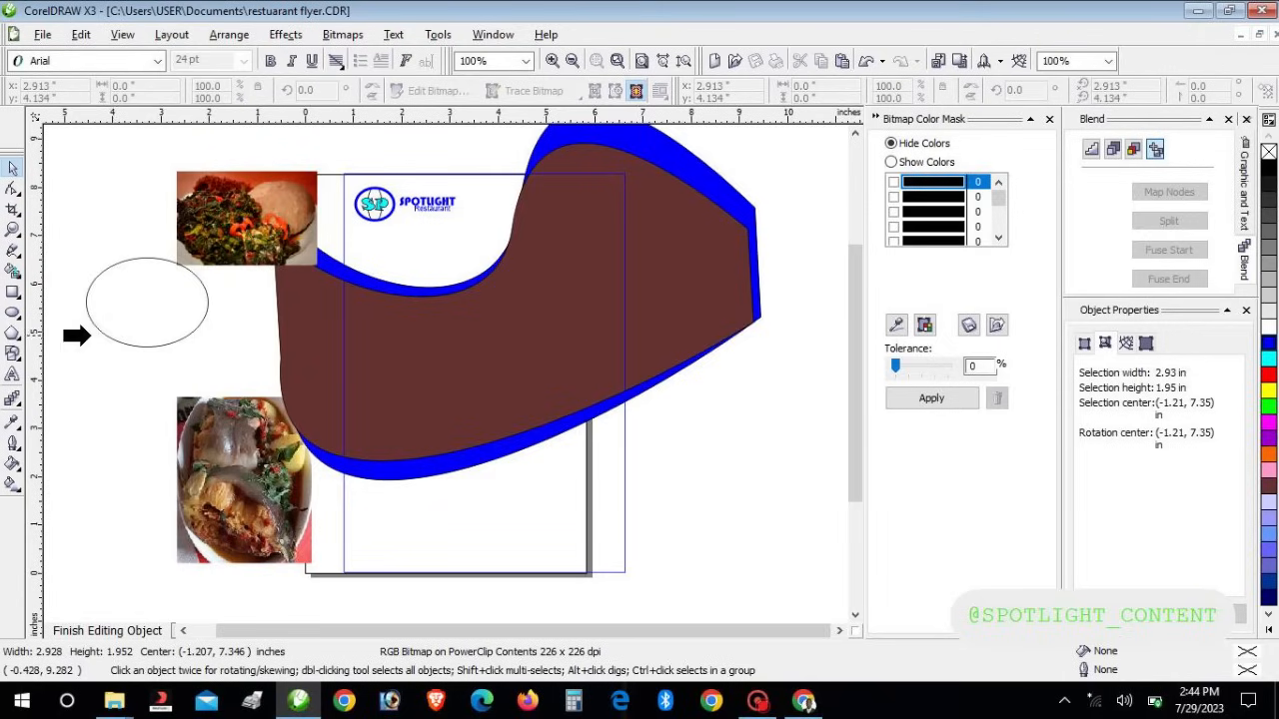
left_click(98, 325)
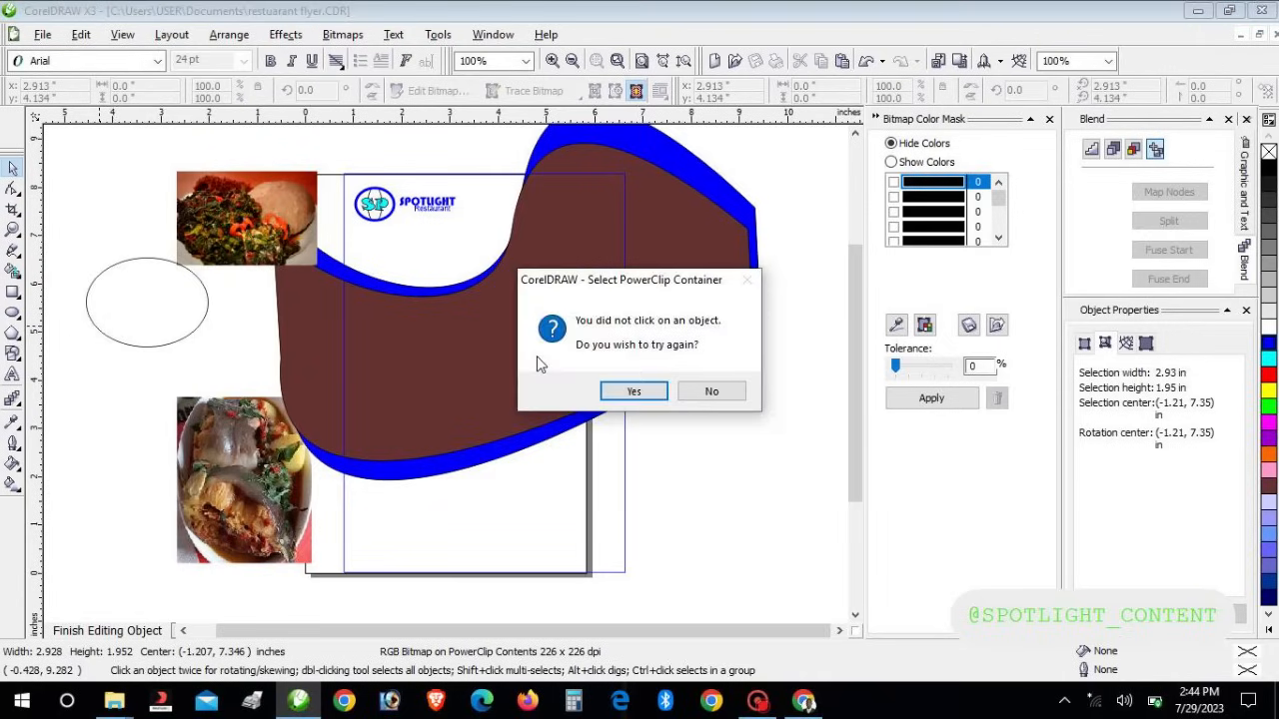
left_click(626, 391)
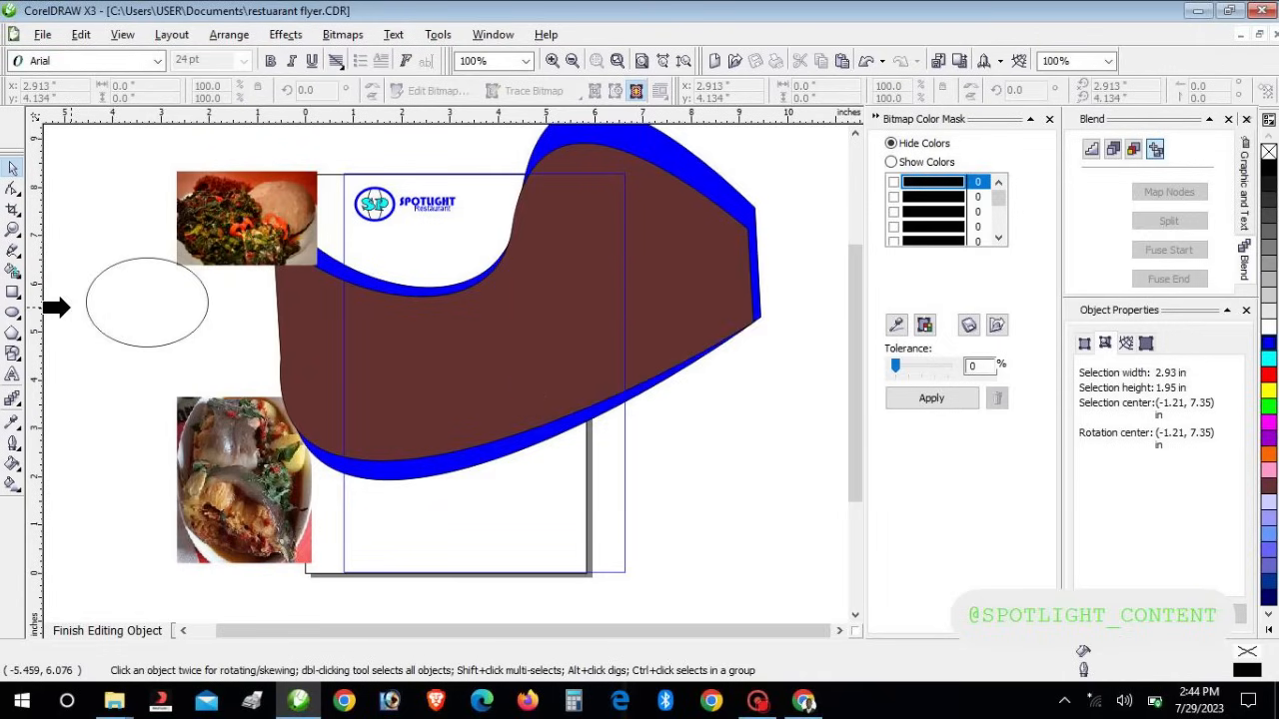
left_click(87, 311)
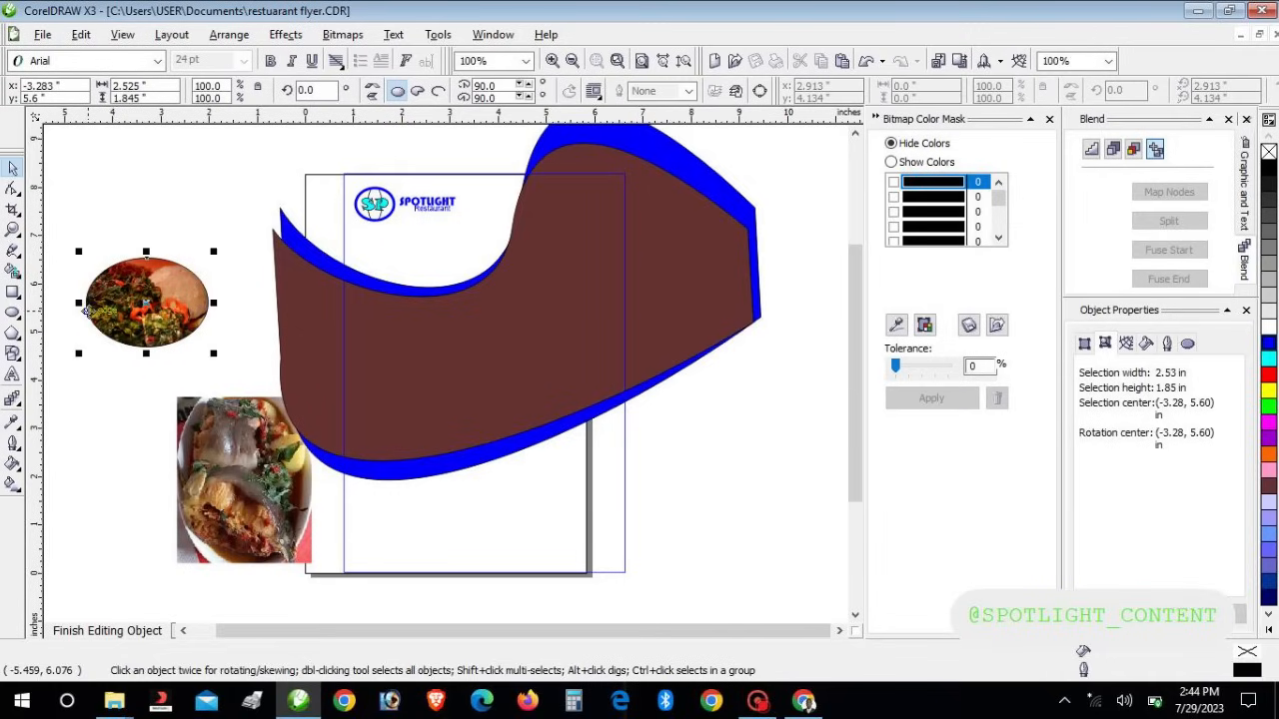
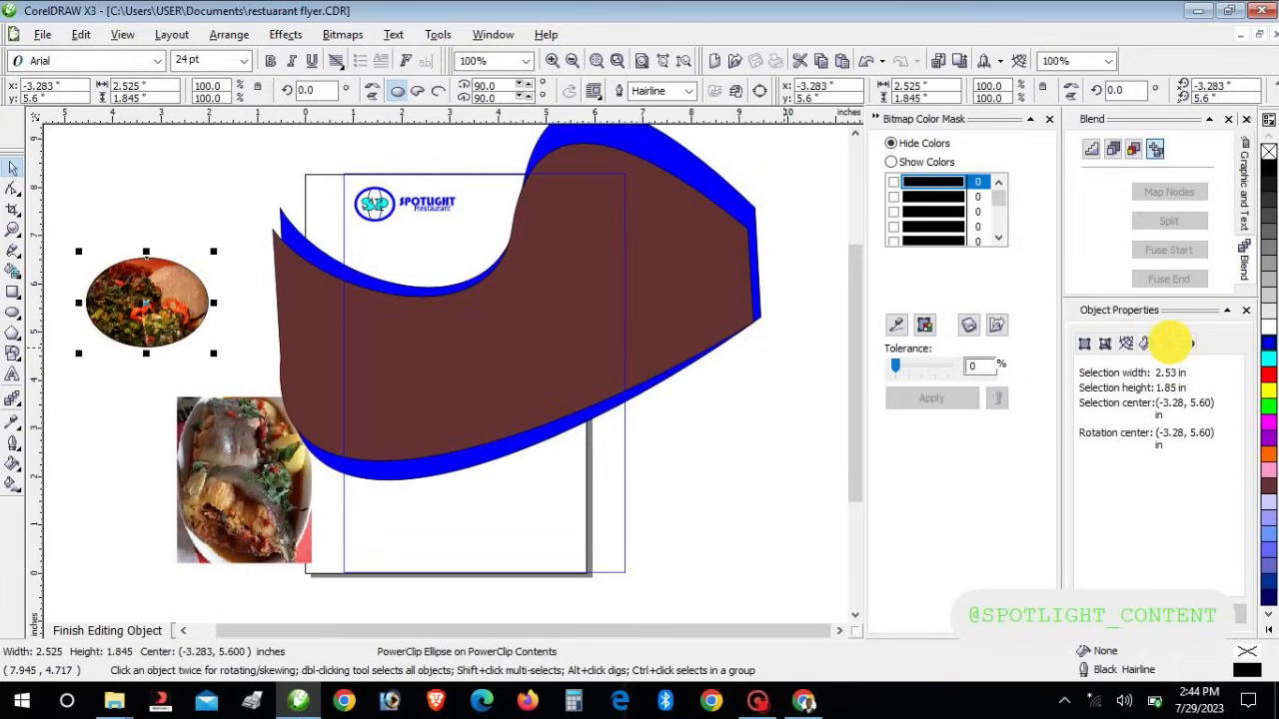
Give the oval food photo a 4.0 pt white outline
left_click(1167, 342)
left_click(1165, 371)
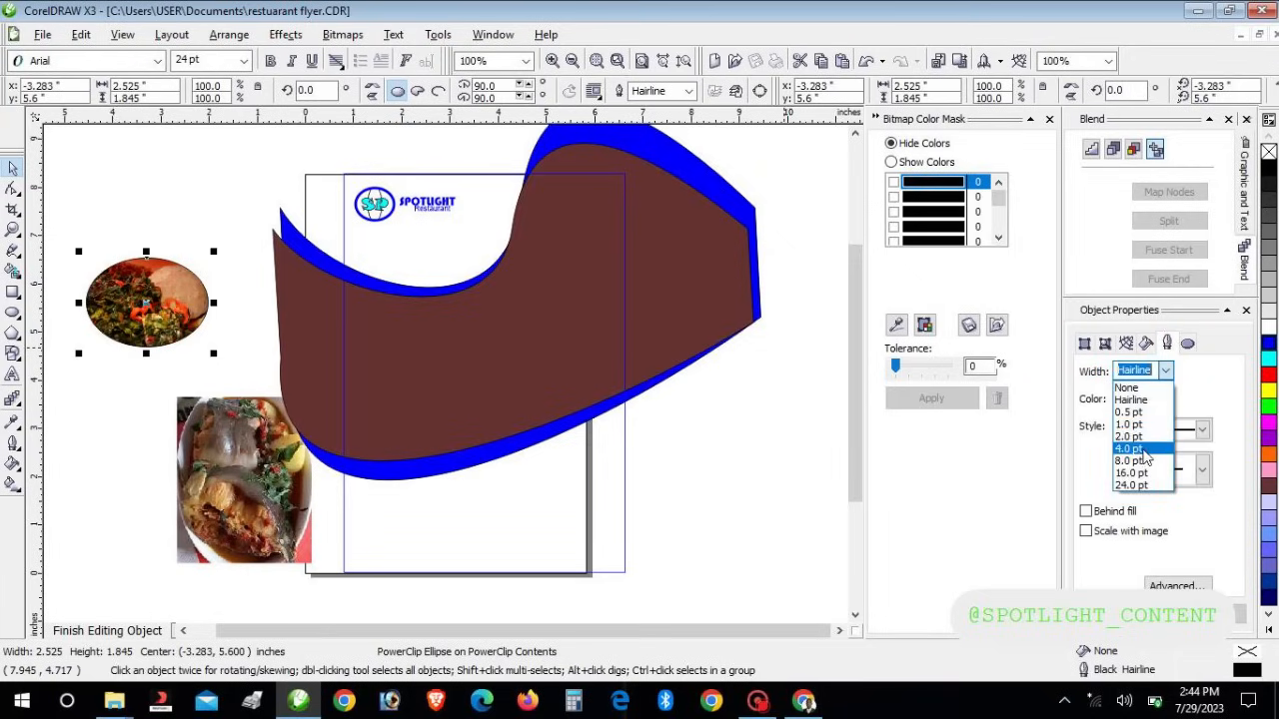
left_click(1145, 449)
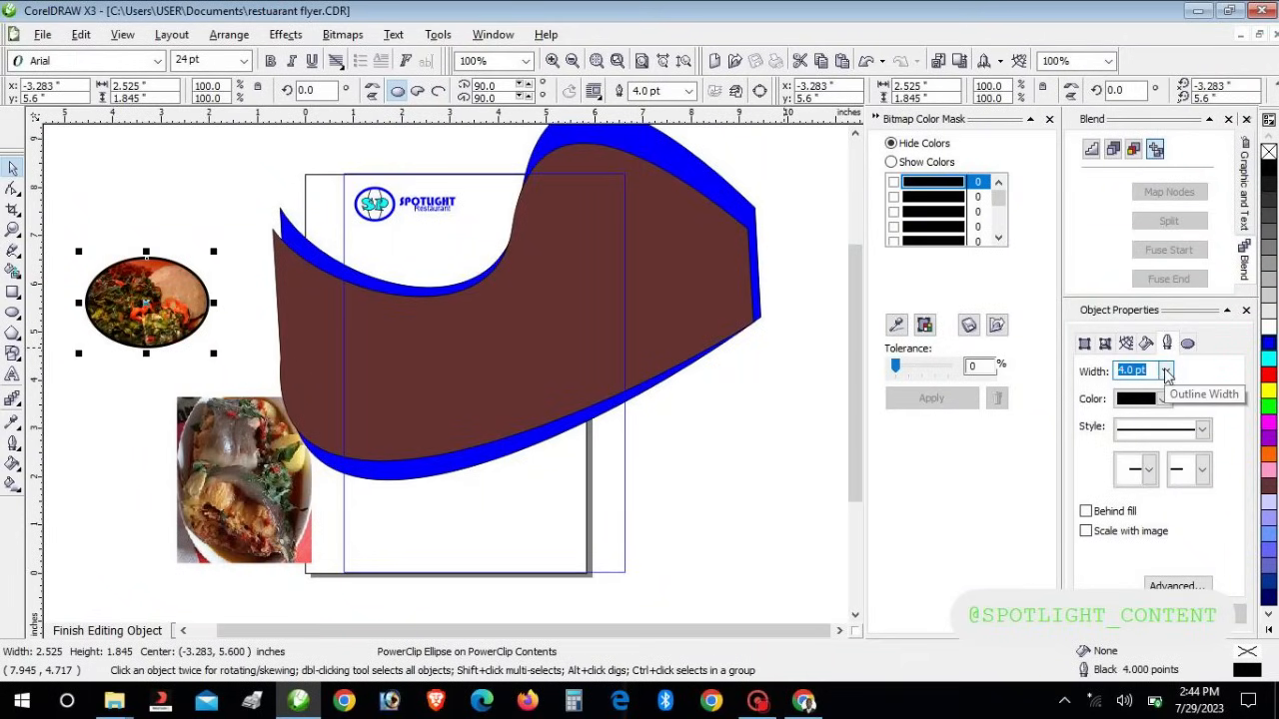
left_click(1162, 399)
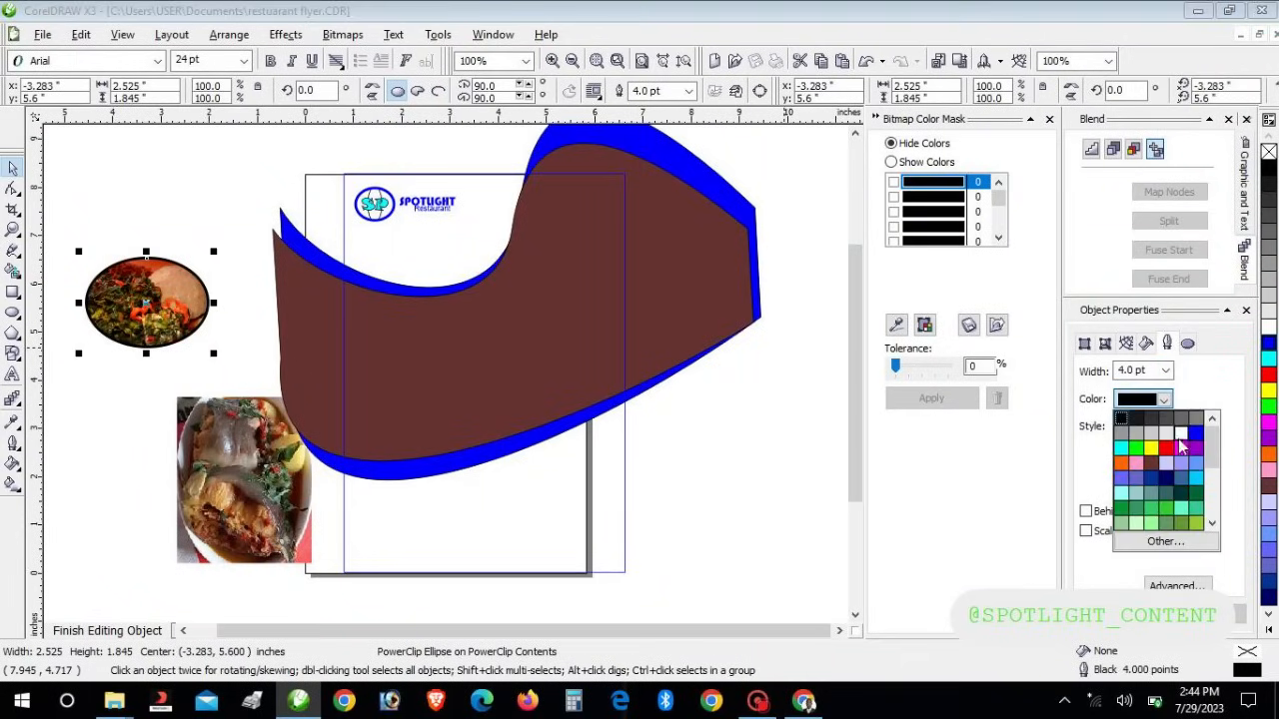
left_click(1184, 445)
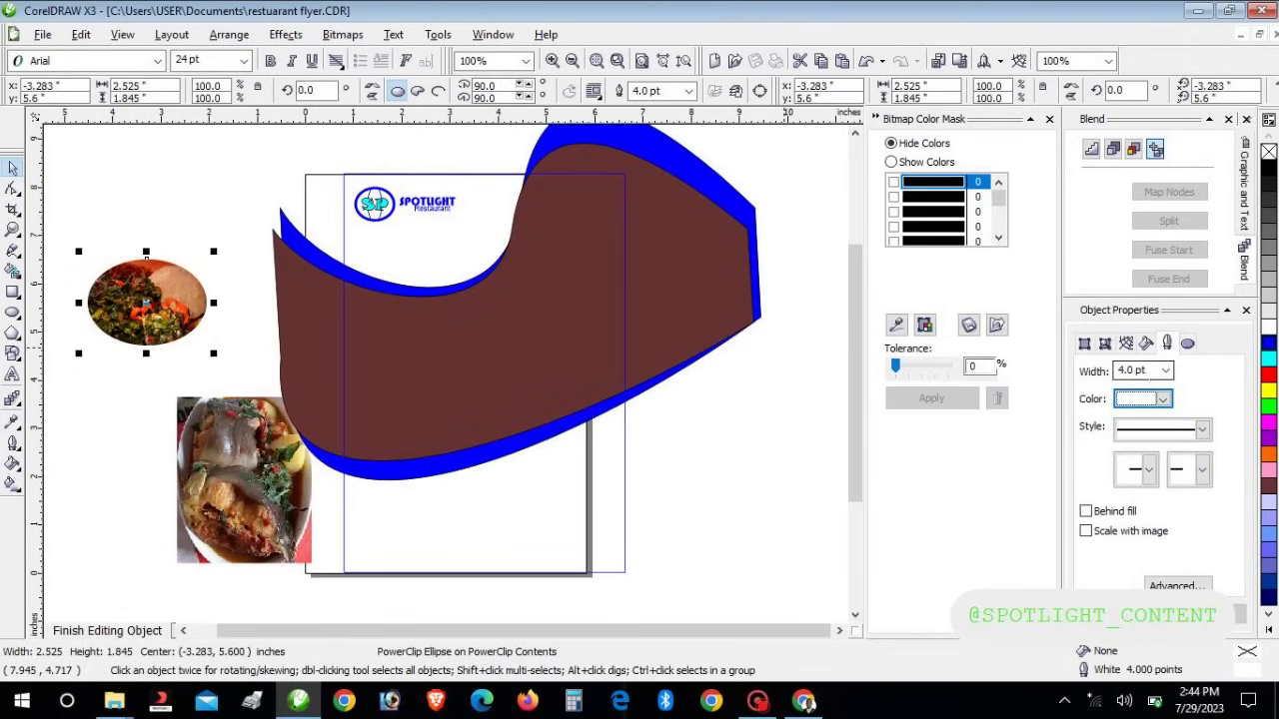
Move the food ellipse onto the brown wave beside the logo and enlarge it
left_click_drag(149, 305, 523, 251)
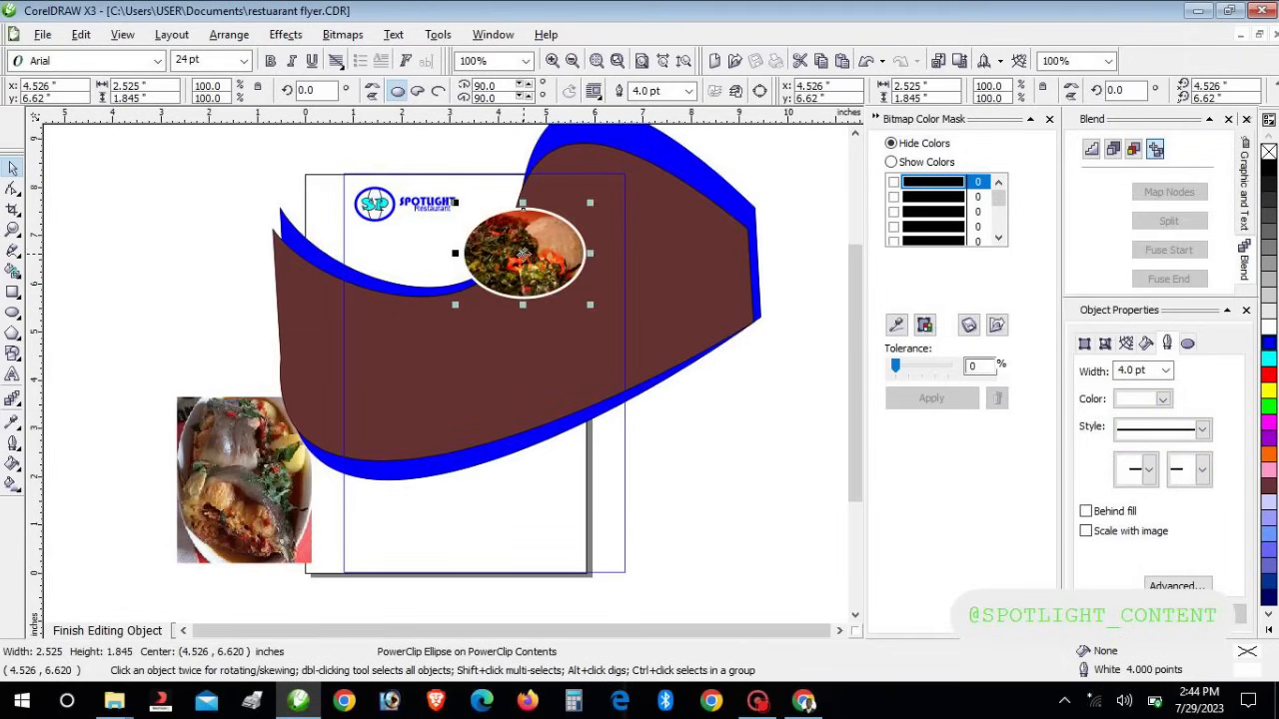
key("Right")
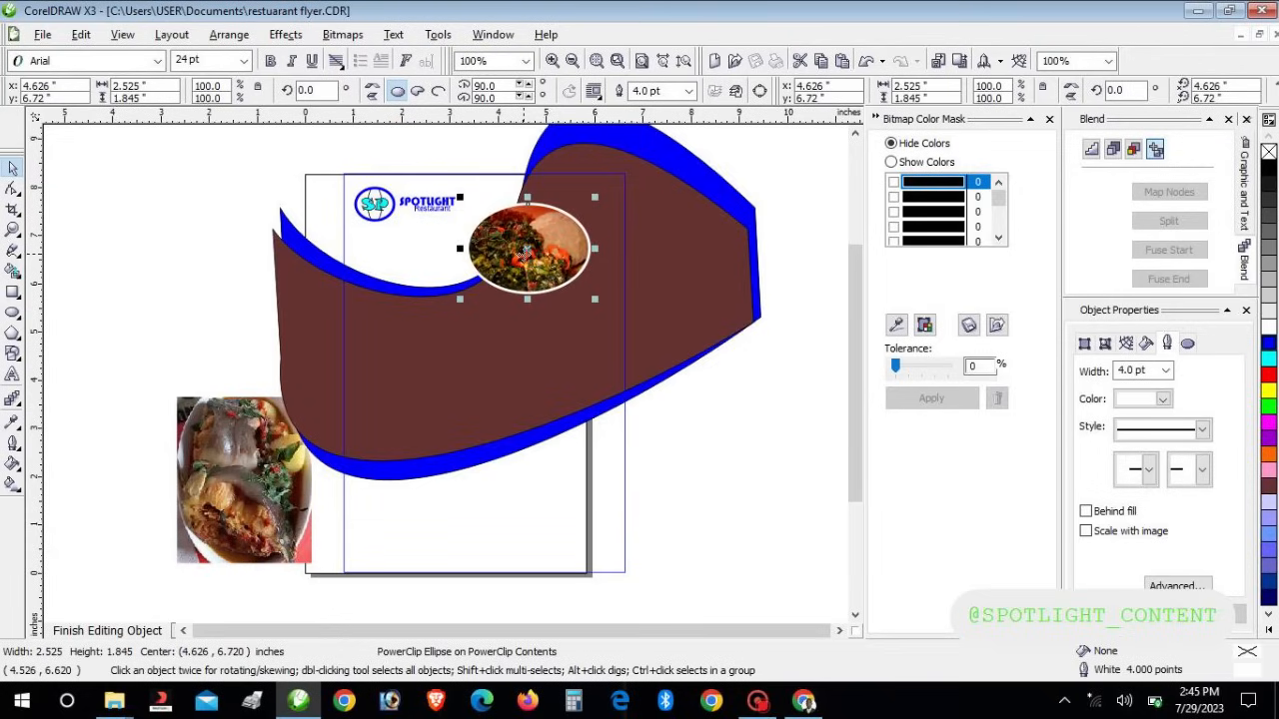
left_click_drag(459, 298, 450, 306)
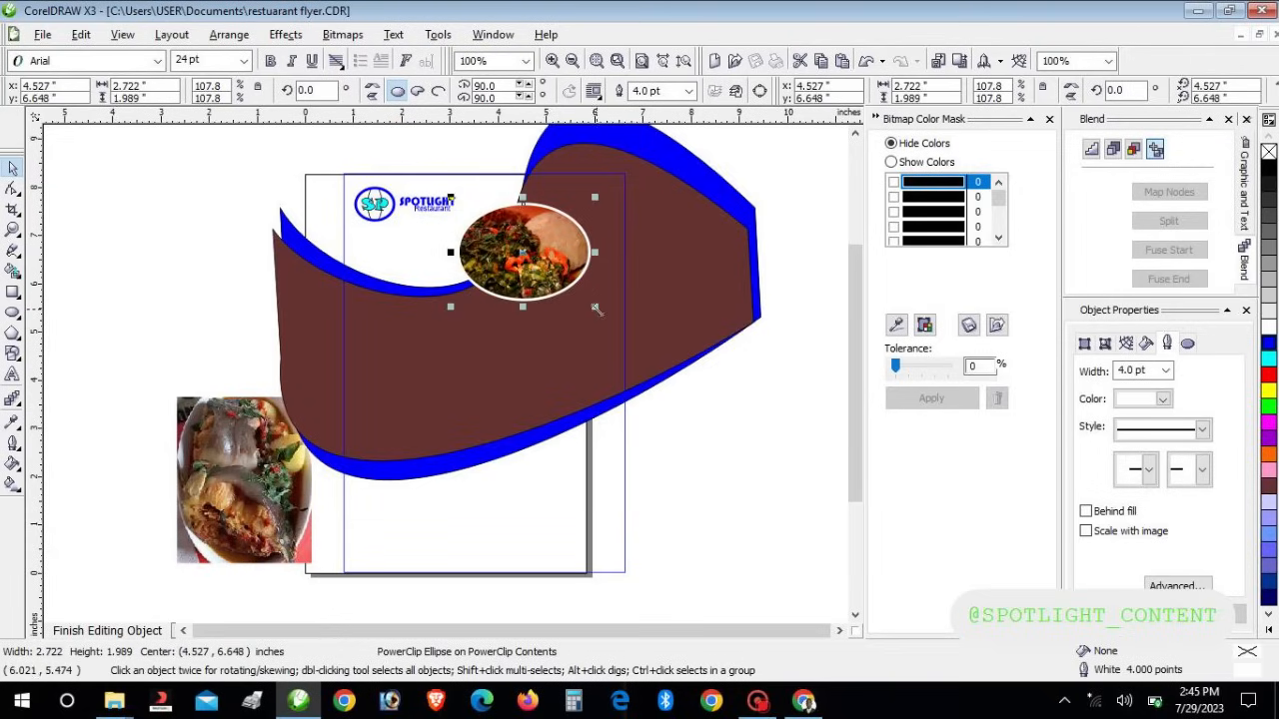
left_click_drag(596, 310, 621, 350)
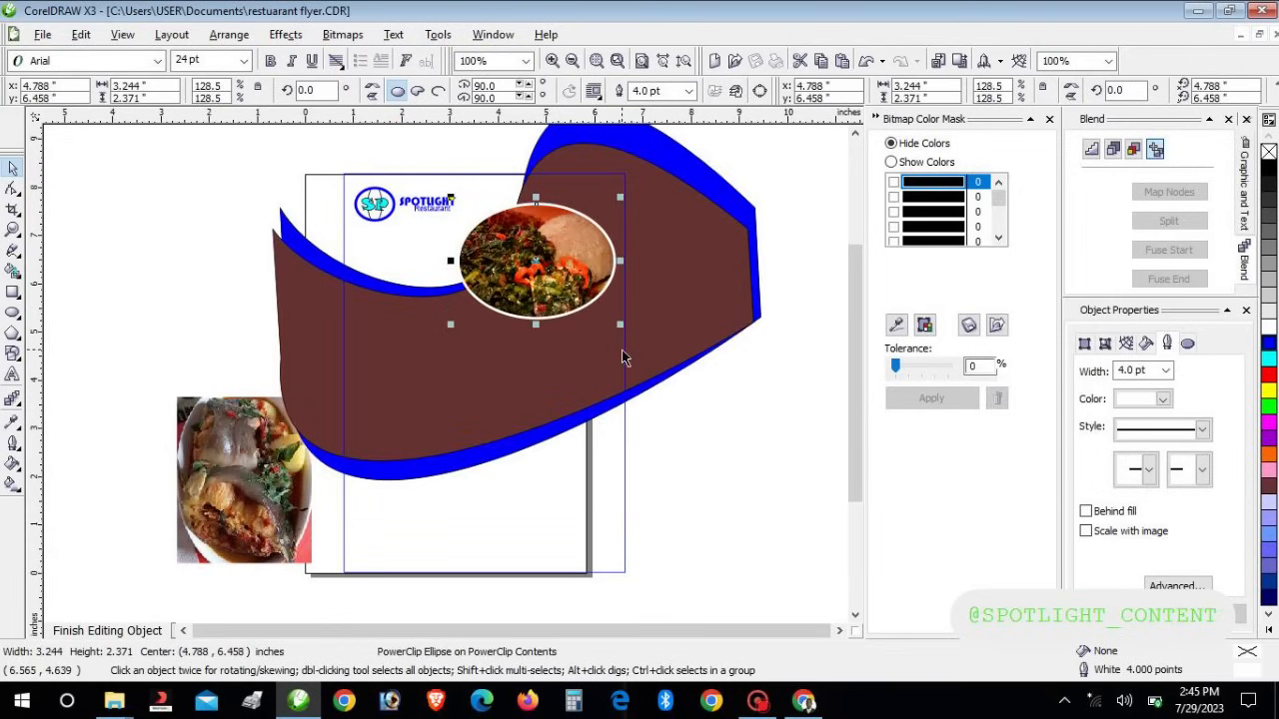
key("Left")
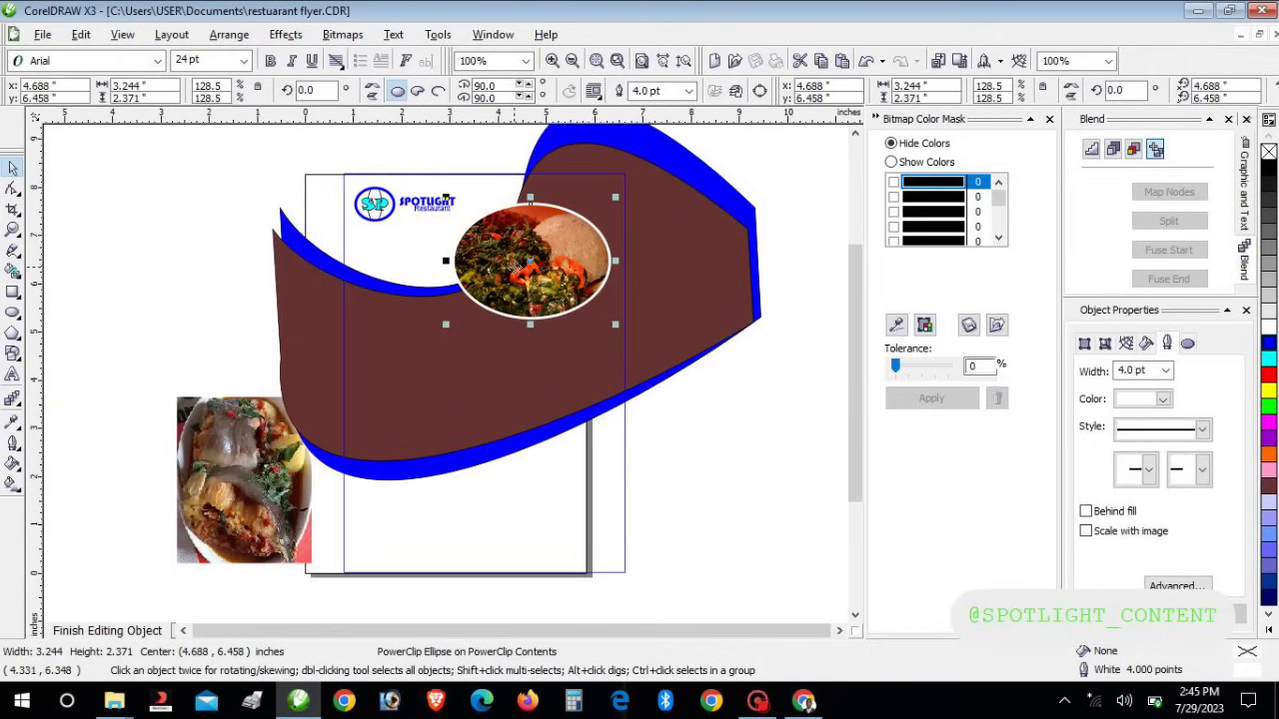
Thicken the ellipse outline to 16.0 pt and move the second food photo up and left
left_click(1165, 371)
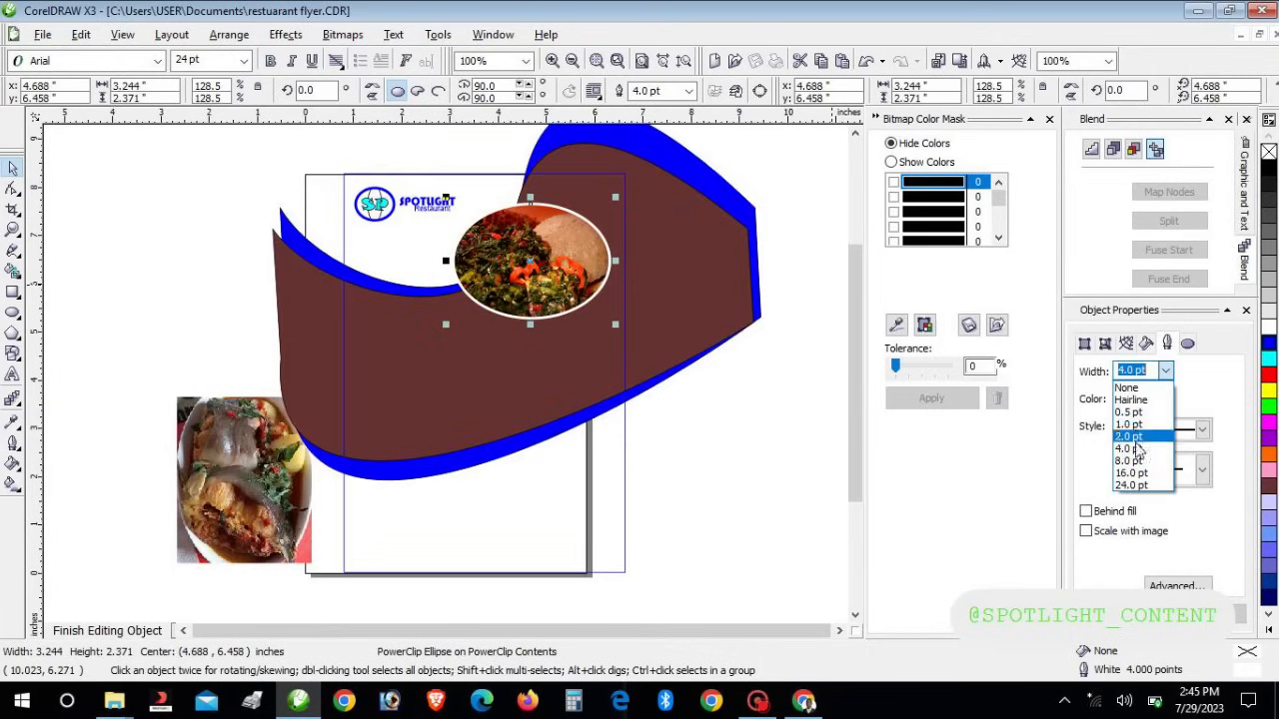
left_click(1136, 468)
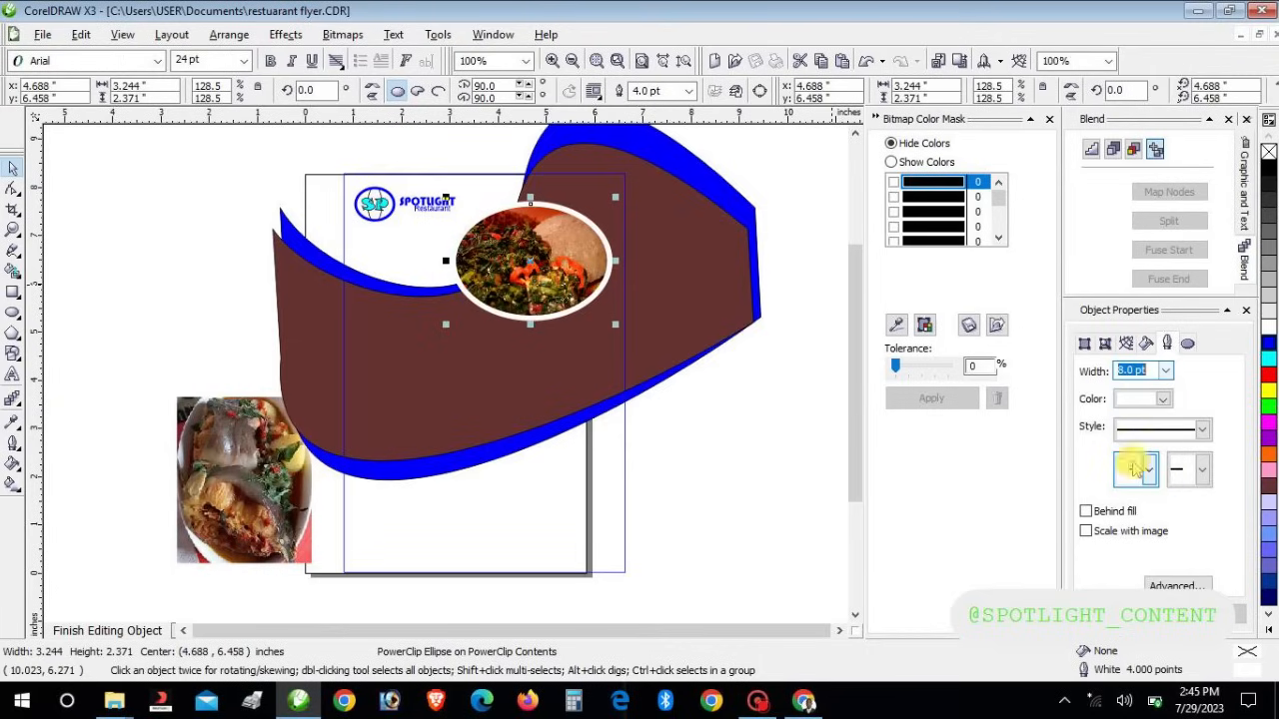
left_click(1159, 371)
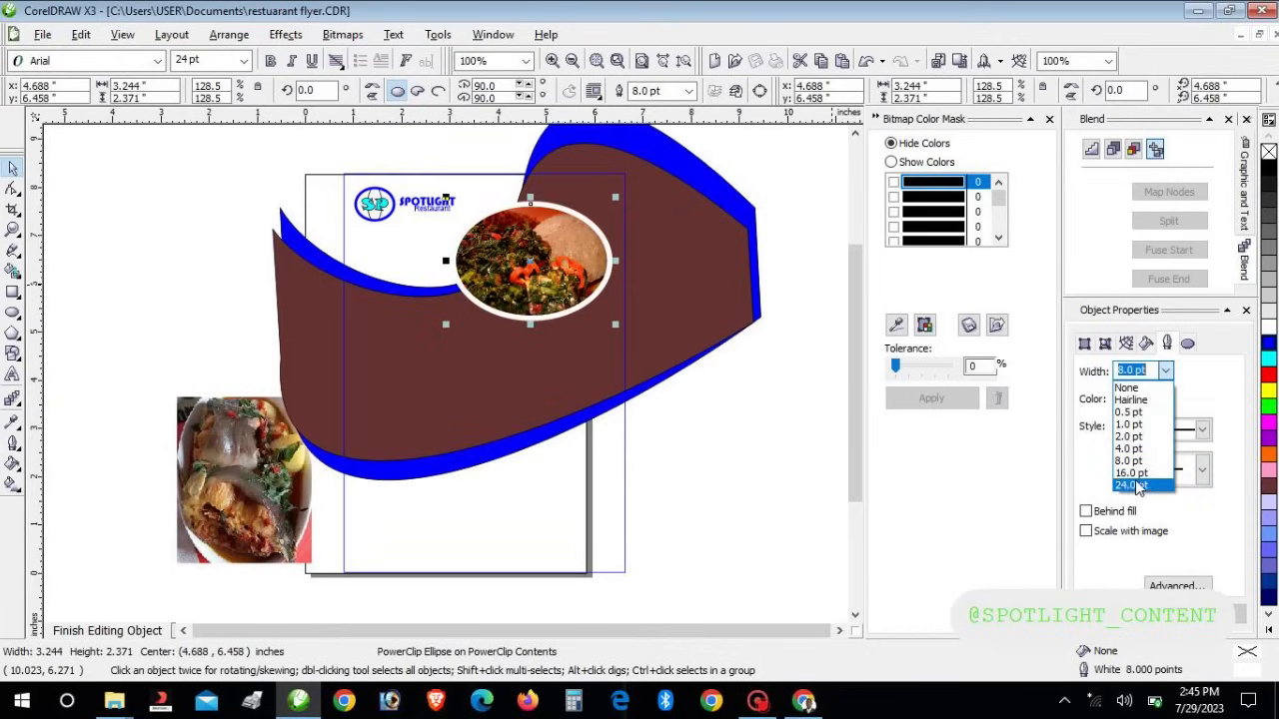
left_click(1134, 472)
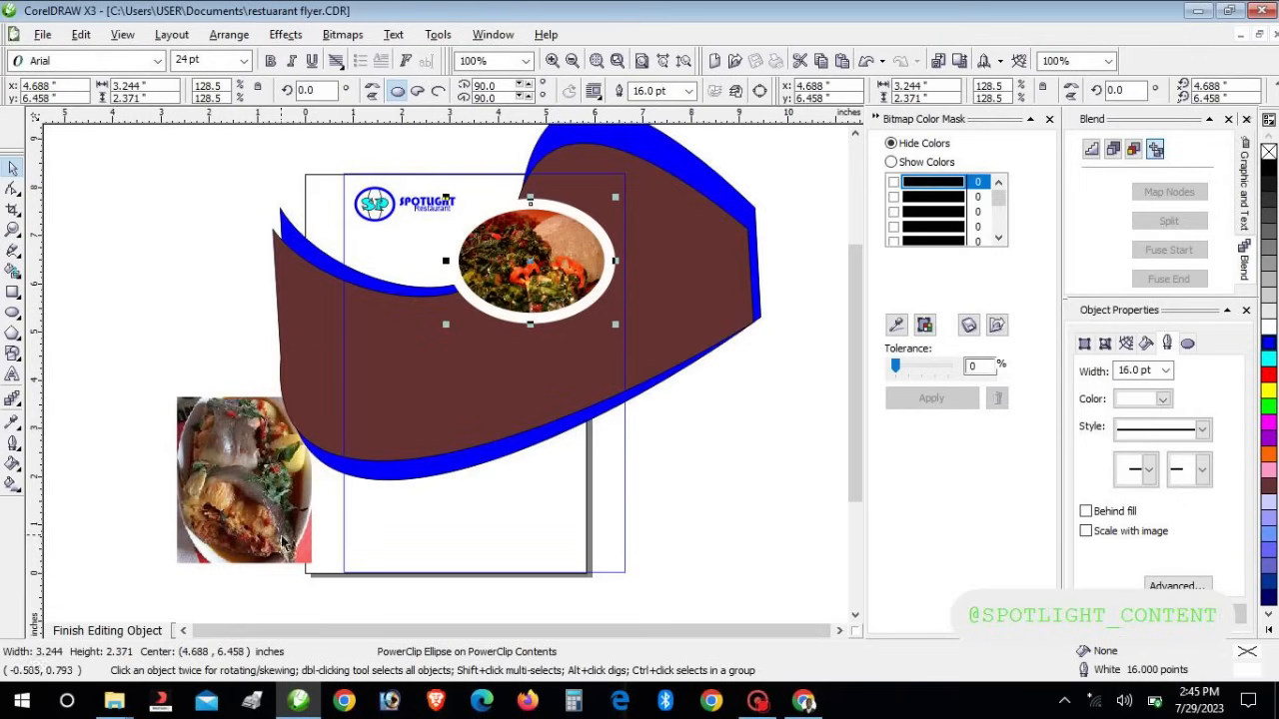
left_click(242, 534)
left_click_drag(242, 534, 141, 511)
Raise the second food photo slightly and draw a large ellipse over the page's lower left
left_click(13, 374)
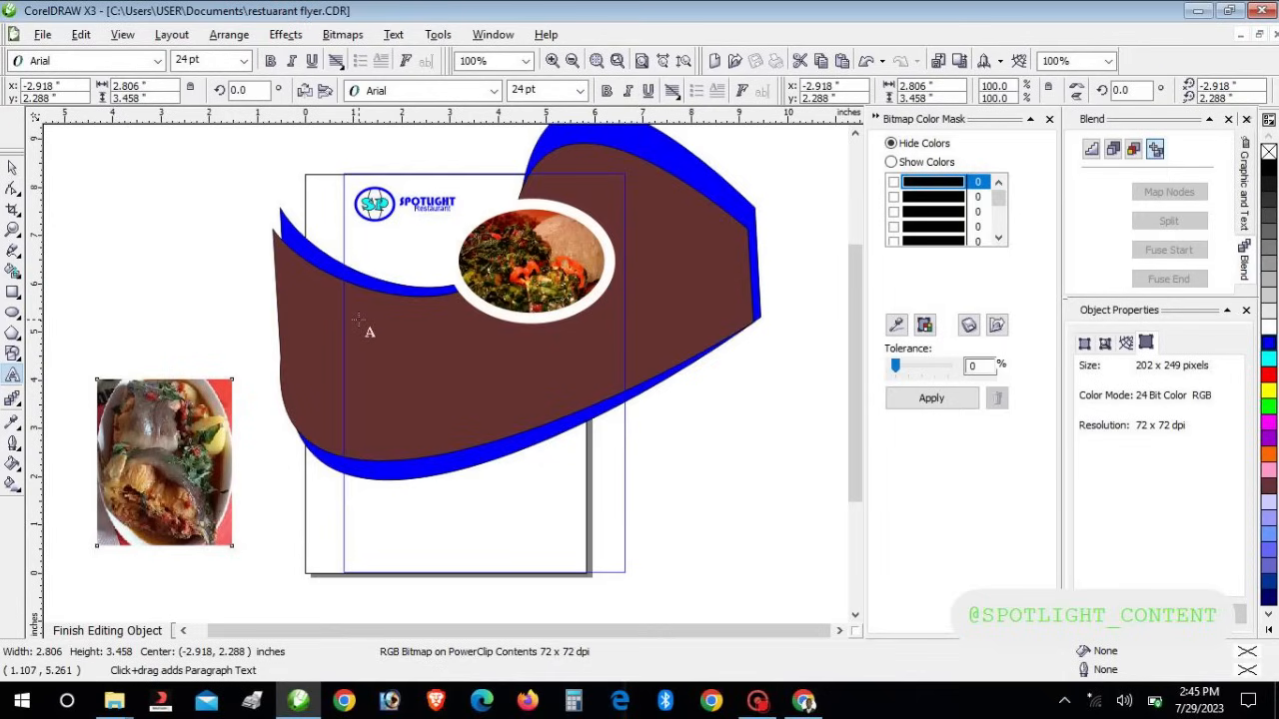
left_click(13, 168)
left_click(163, 480)
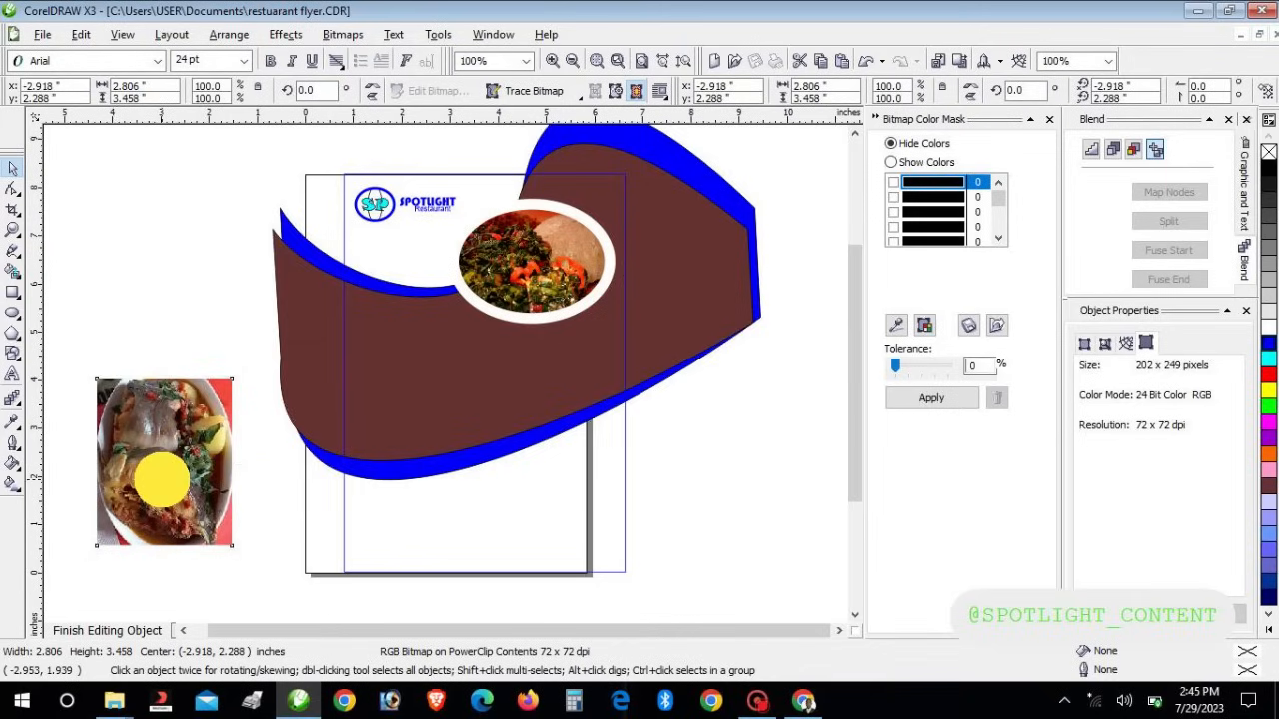
left_click_drag(163, 481, 165, 455)
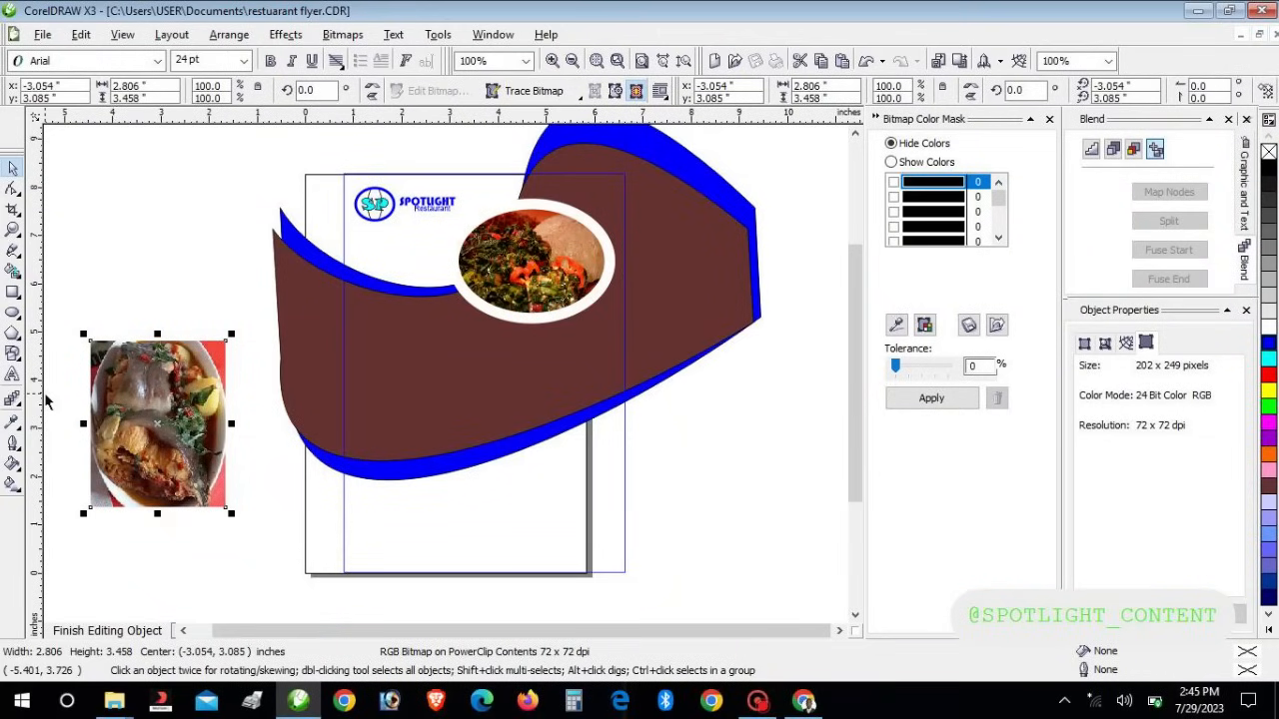
left_click(13, 312)
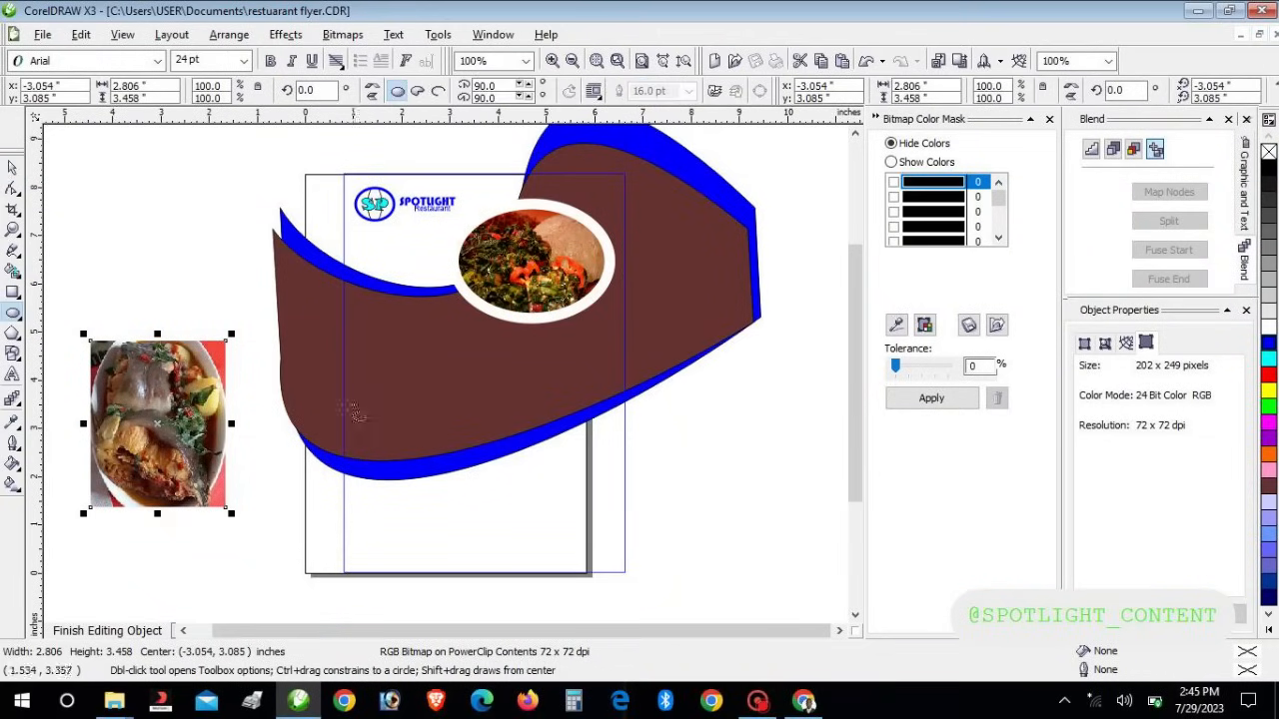
left_click_drag(303, 405, 522, 551)
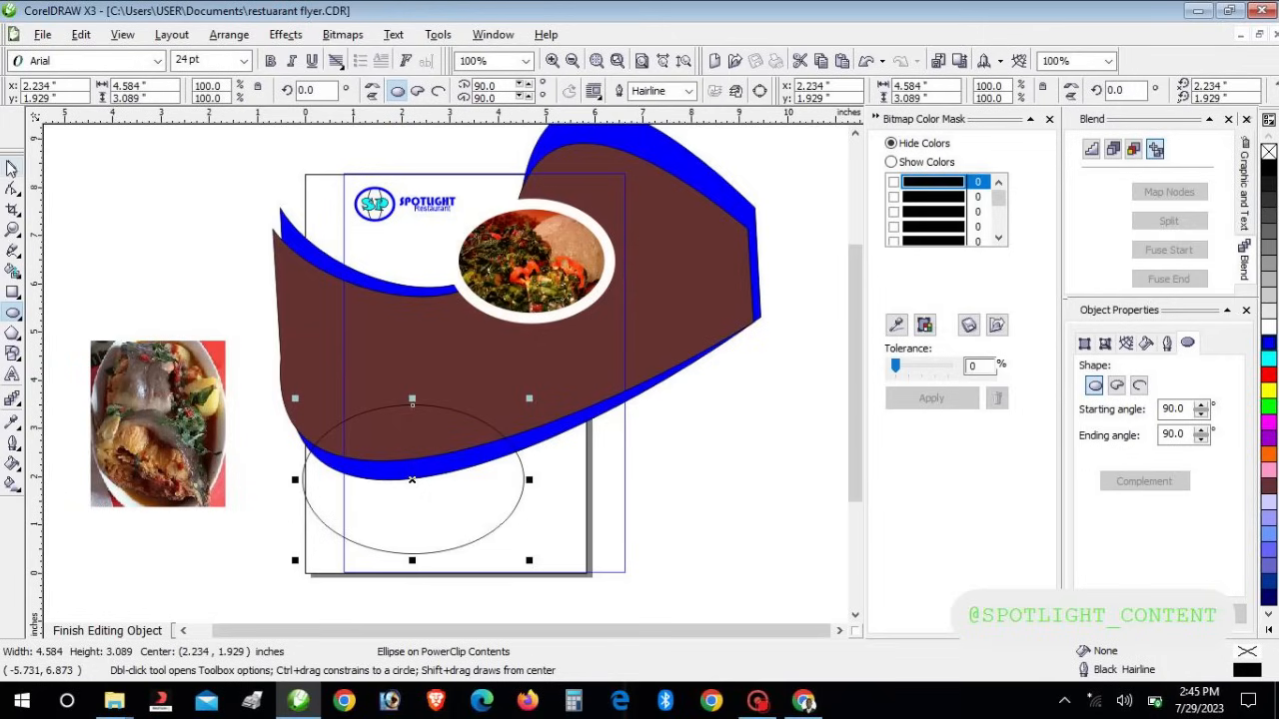
PowerClip the second food photo inside the new ellipse with Place Inside Container
double_click(13, 168)
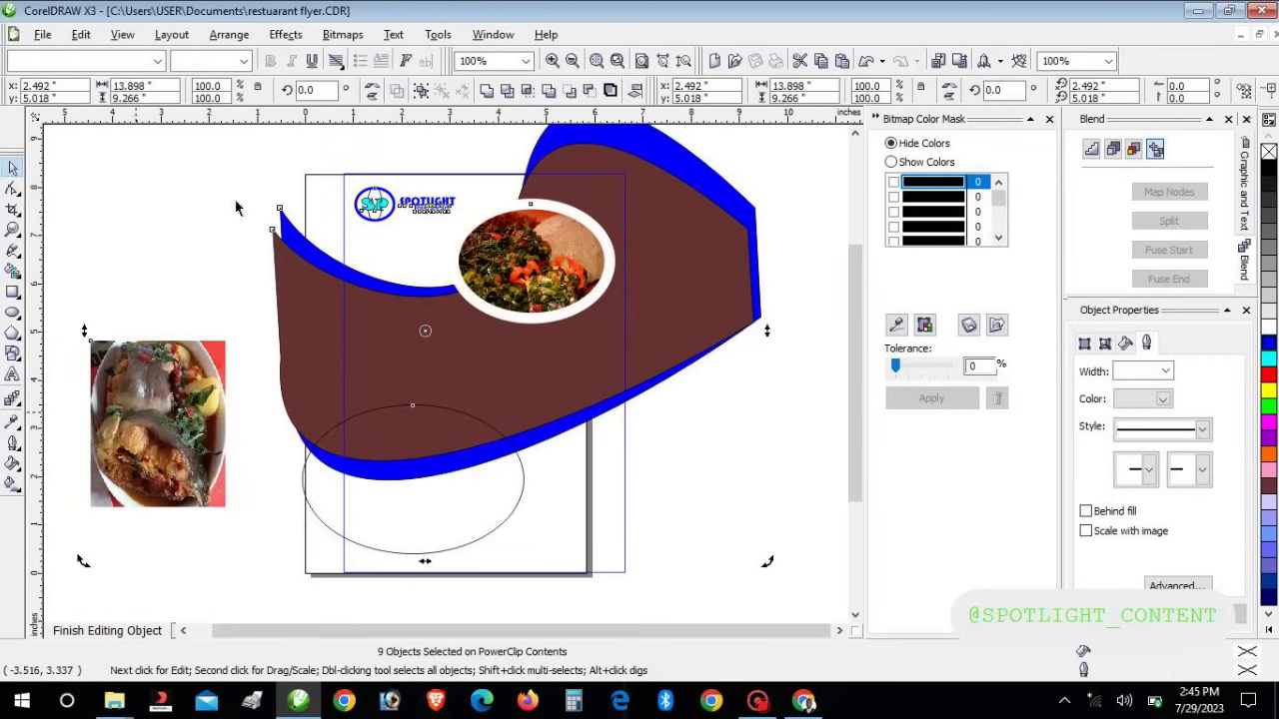
left_click(286, 35)
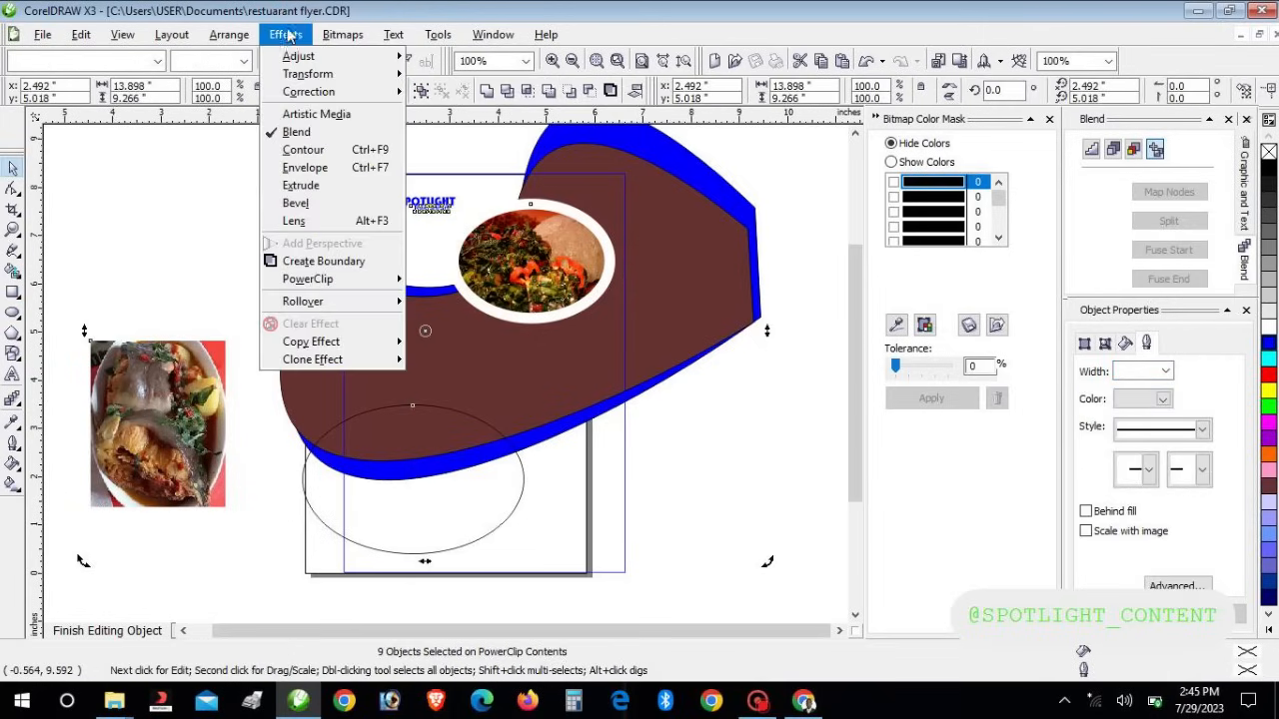
mouse_move(362, 279)
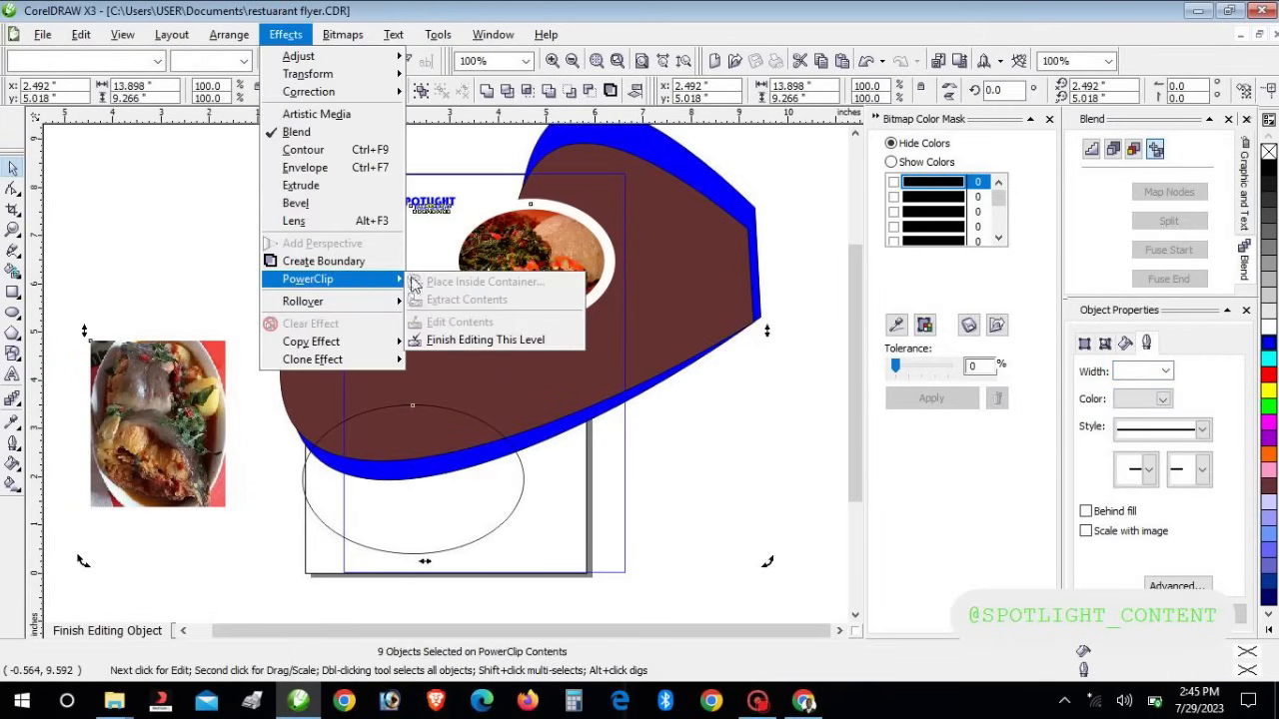
left_click(163, 414)
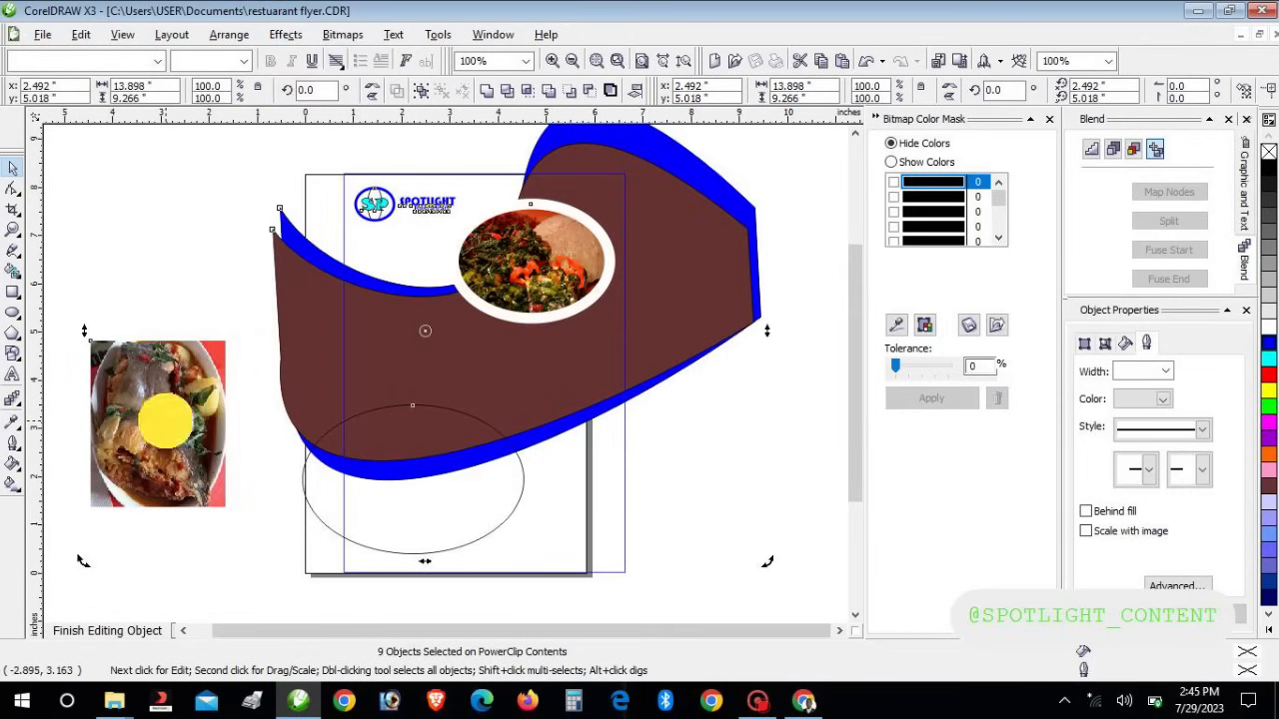
left_click(166, 249)
left_click(143, 400)
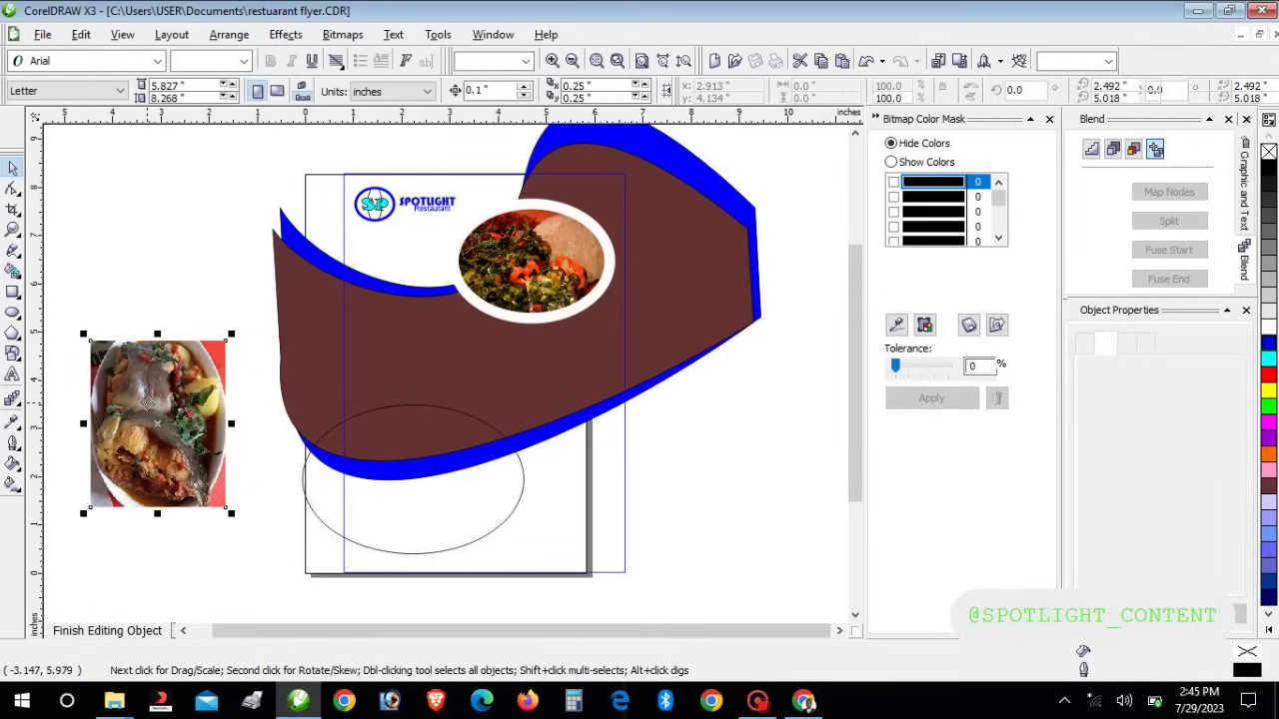
left_click(286, 34)
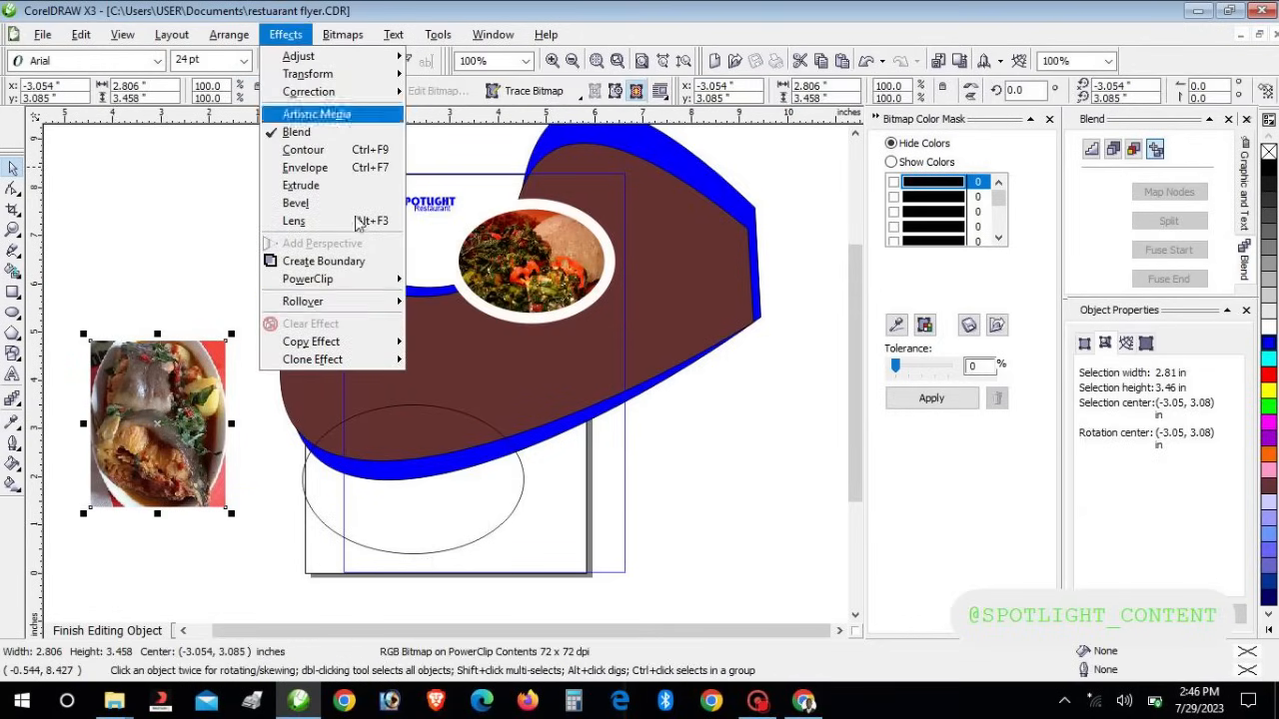
mouse_move(398, 279)
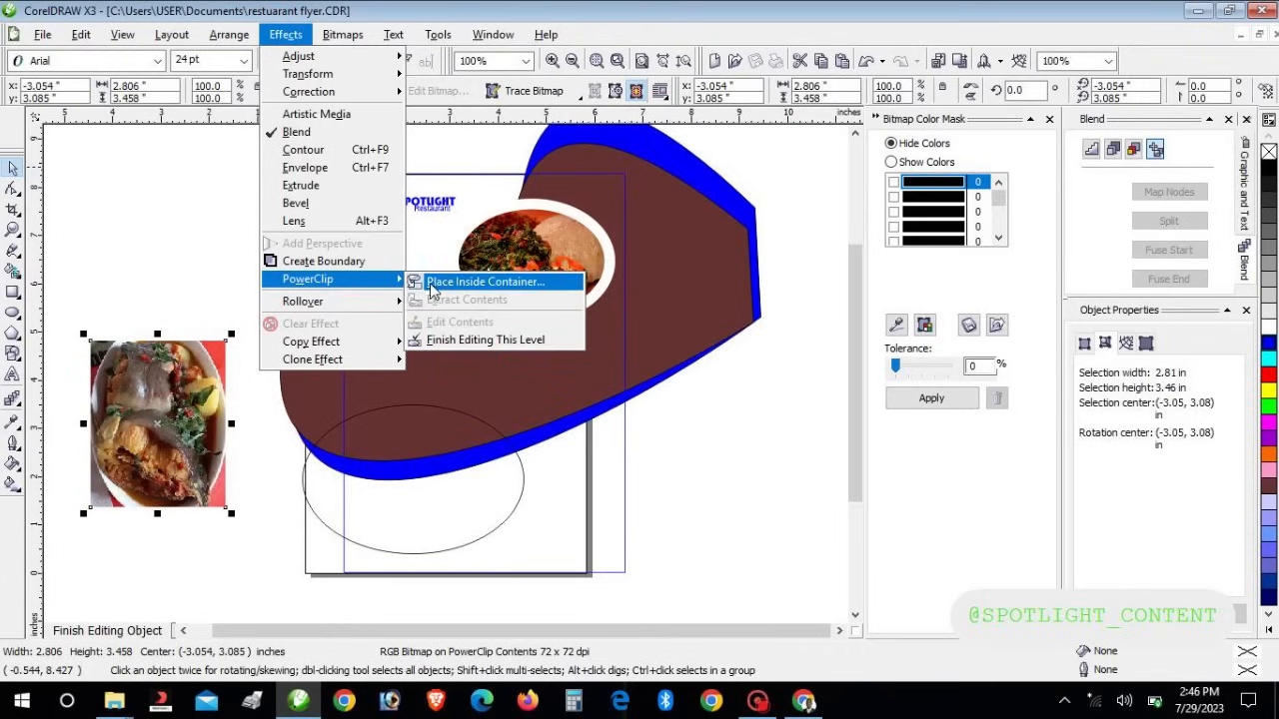
left_click(435, 283)
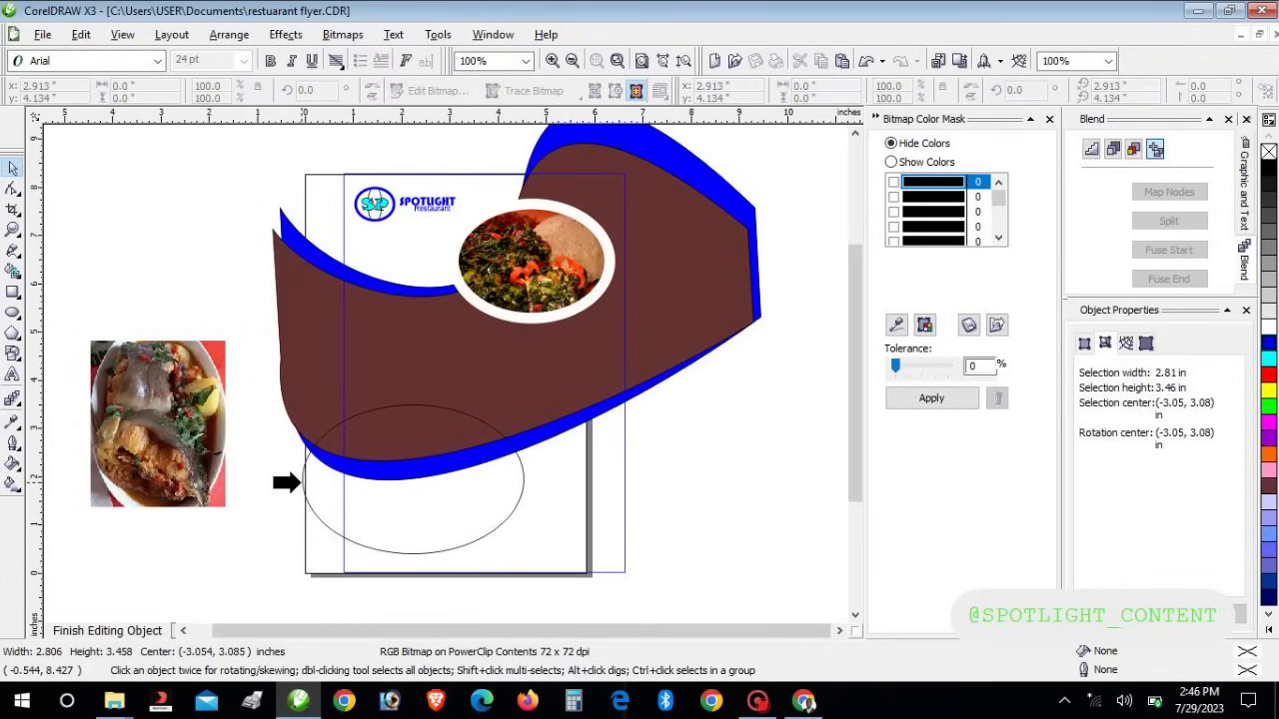
left_click(300, 483)
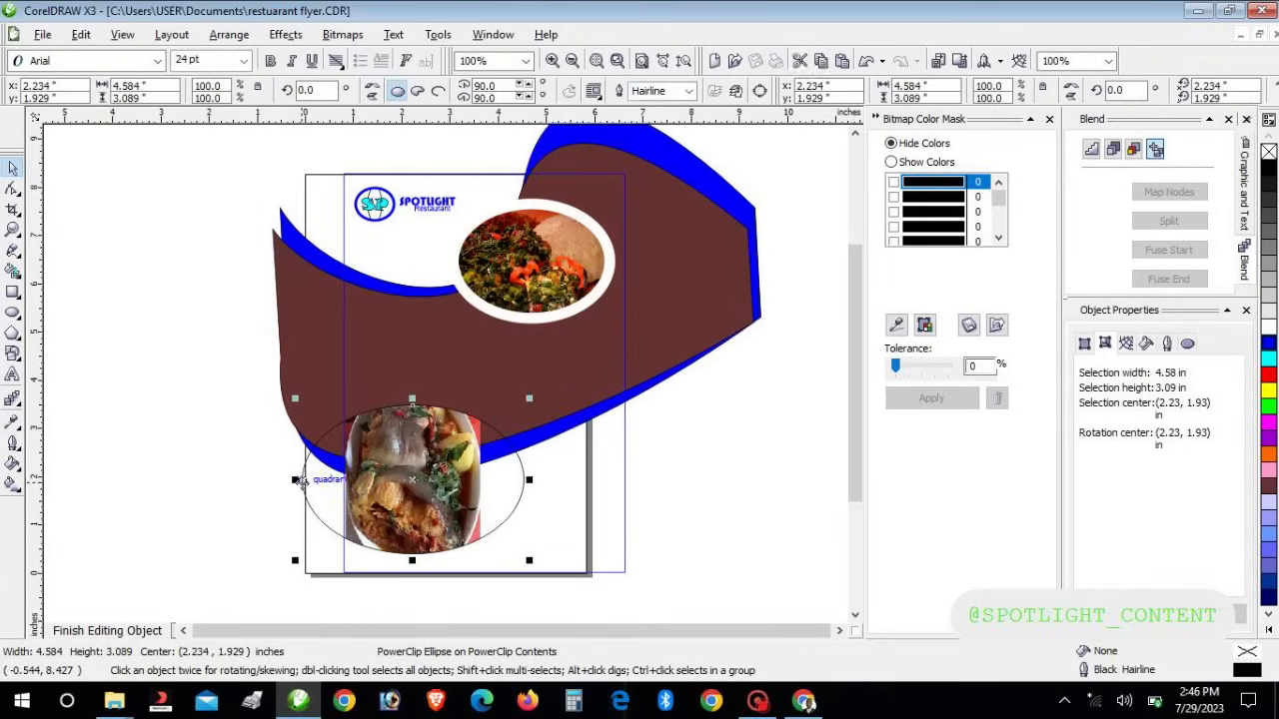
Move the photo ellipse left of the page, lock contents to PowerClip, and fine-tune its position
left_click_drag(388, 474, 173, 449)
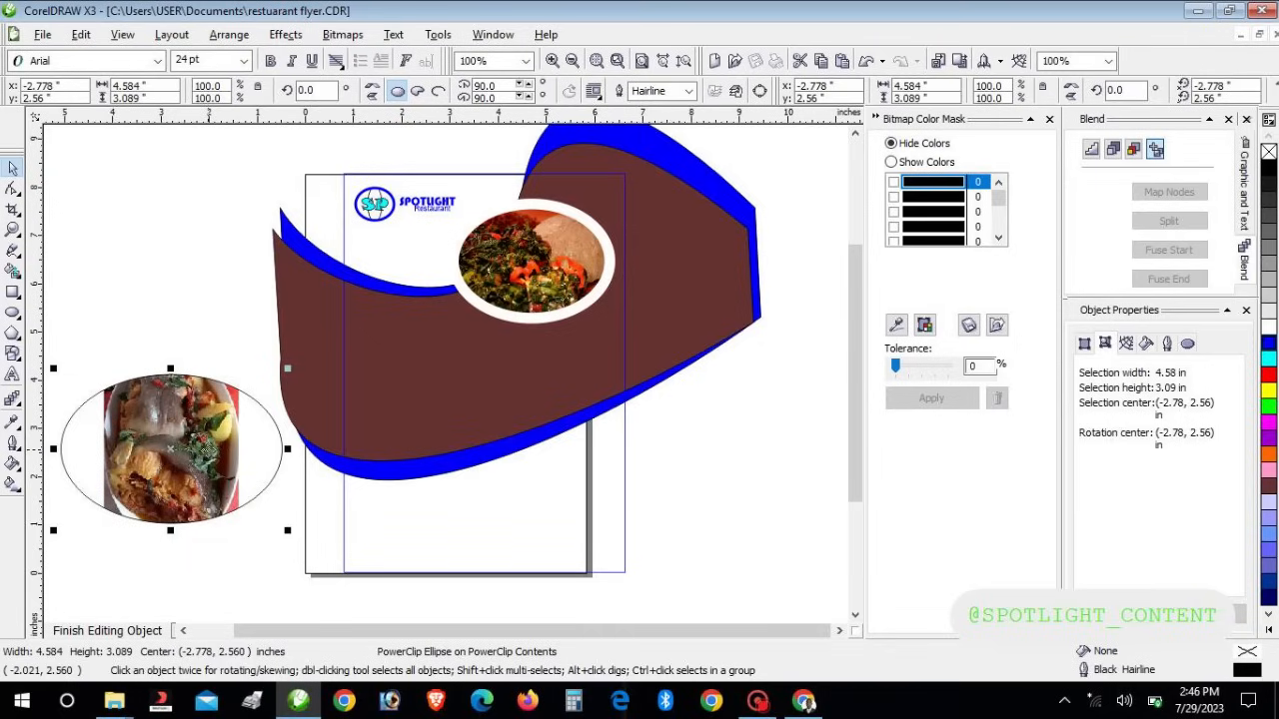
left_click_drag(209, 417, 220, 369)
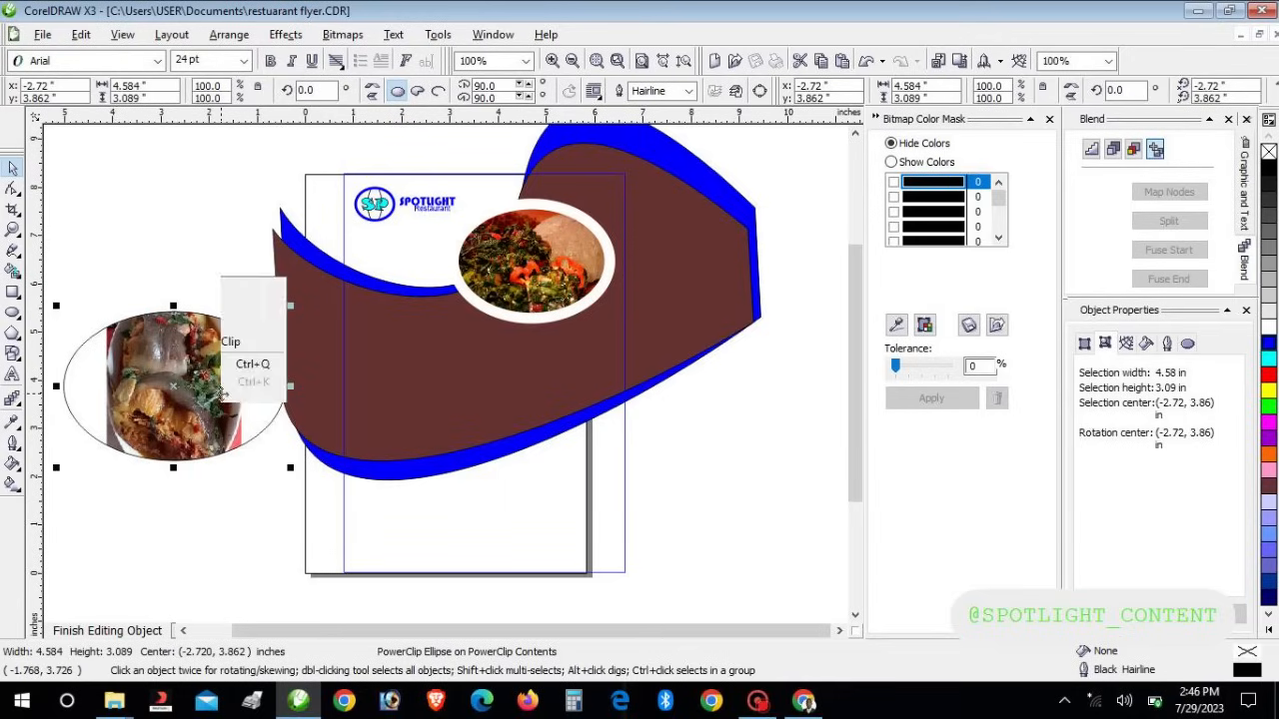
right_click(222, 395)
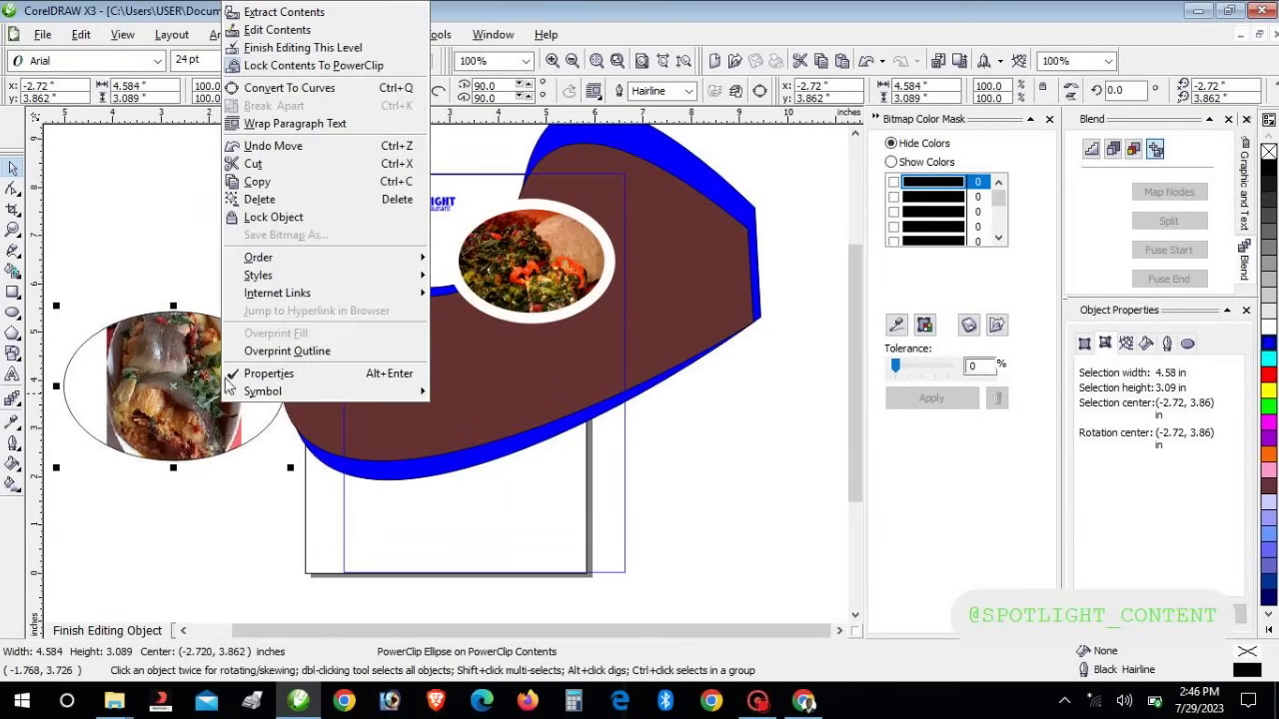
left_click(325, 66)
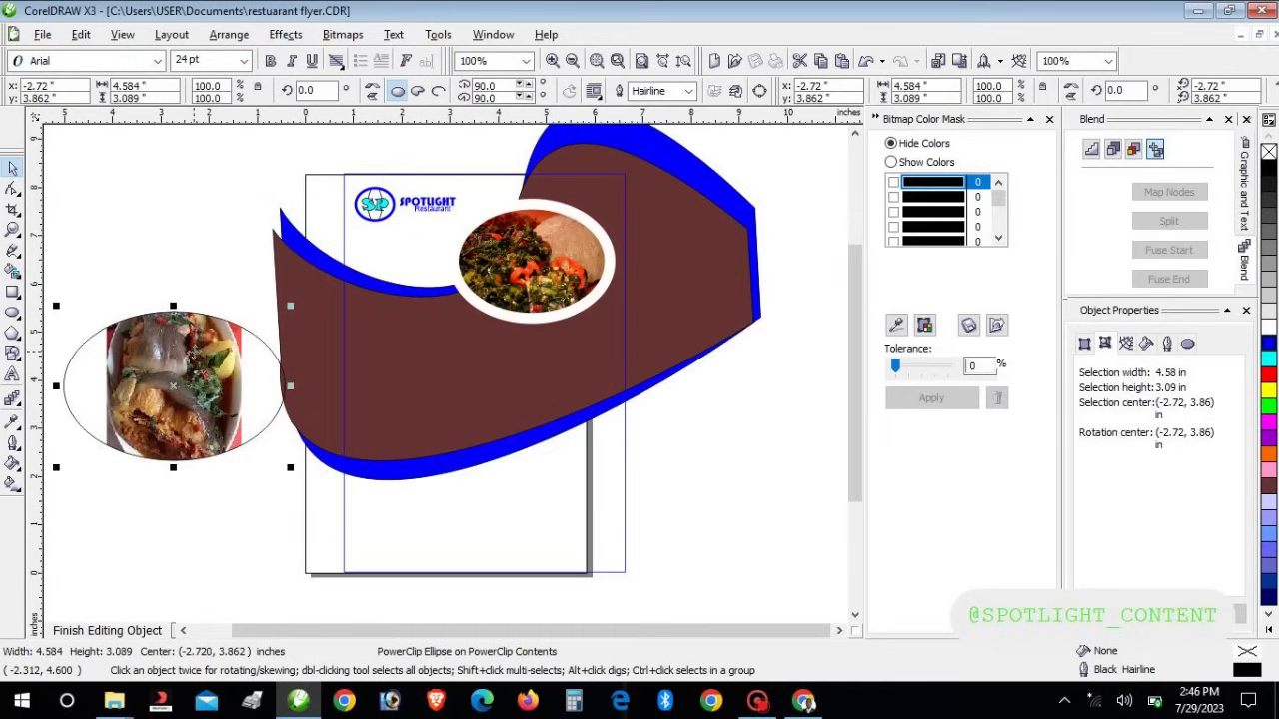
left_click_drag(193, 351, 197, 347)
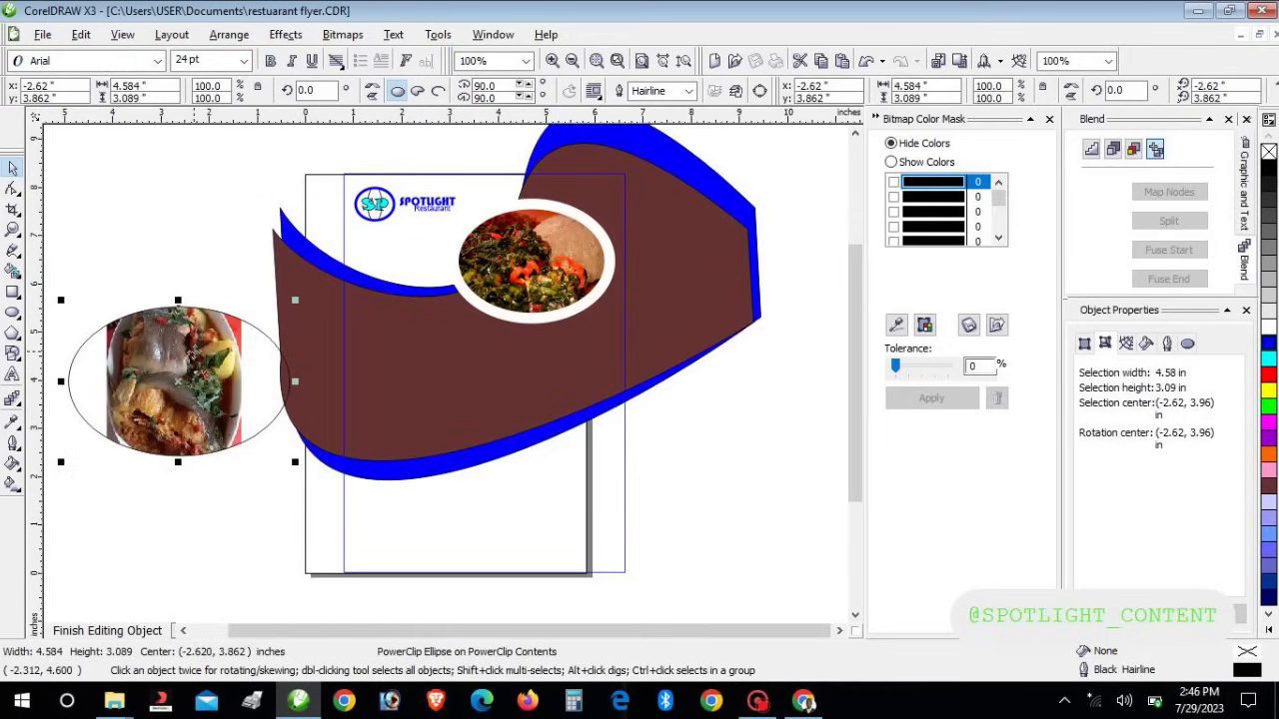
key("Up")
key("Down")
key("Down")
key("Down")
key("Up")
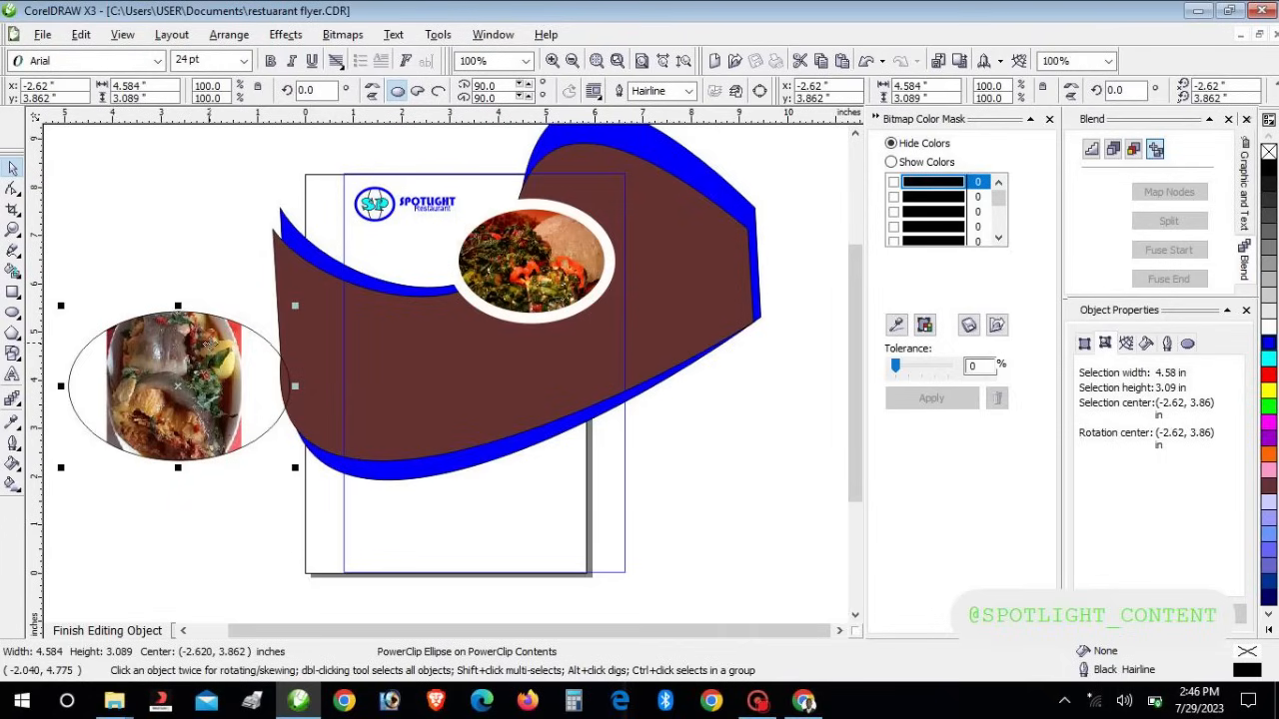
Rotate the food ellipse upright and shrink it to about 2.683 × 3.396 in
left_click(181, 392)
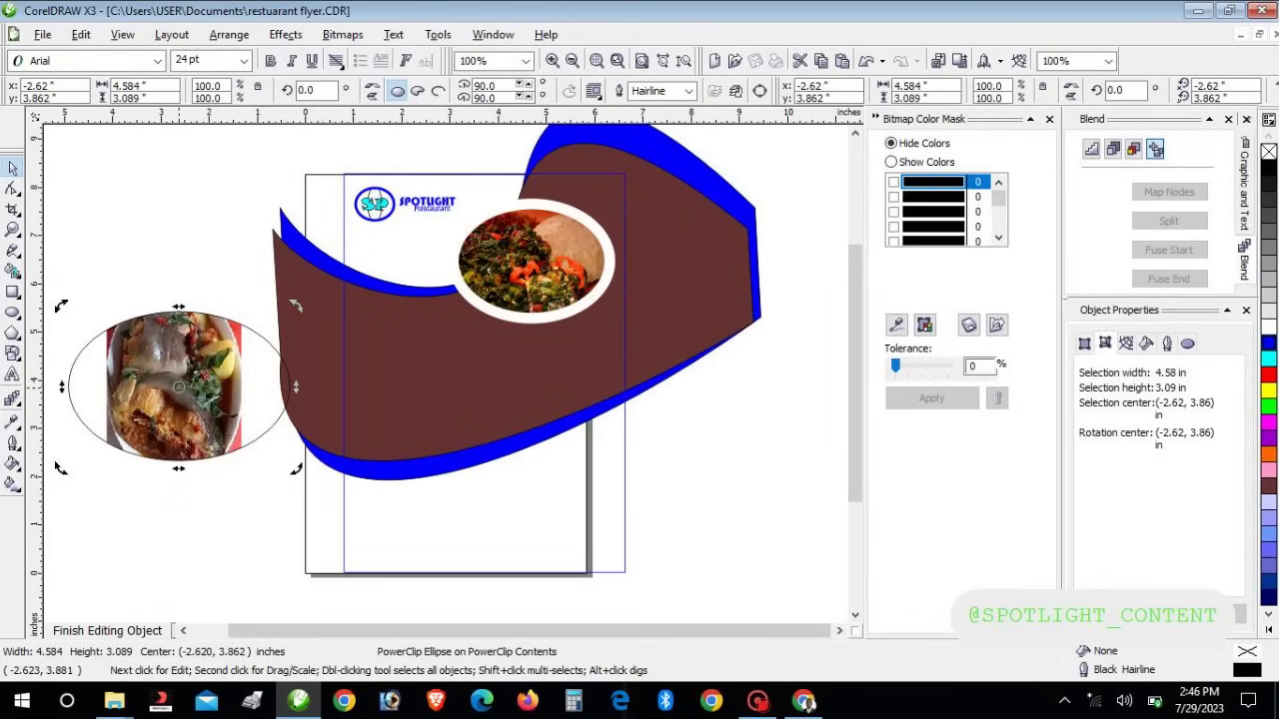
left_click_drag(297, 306, 120, 357)
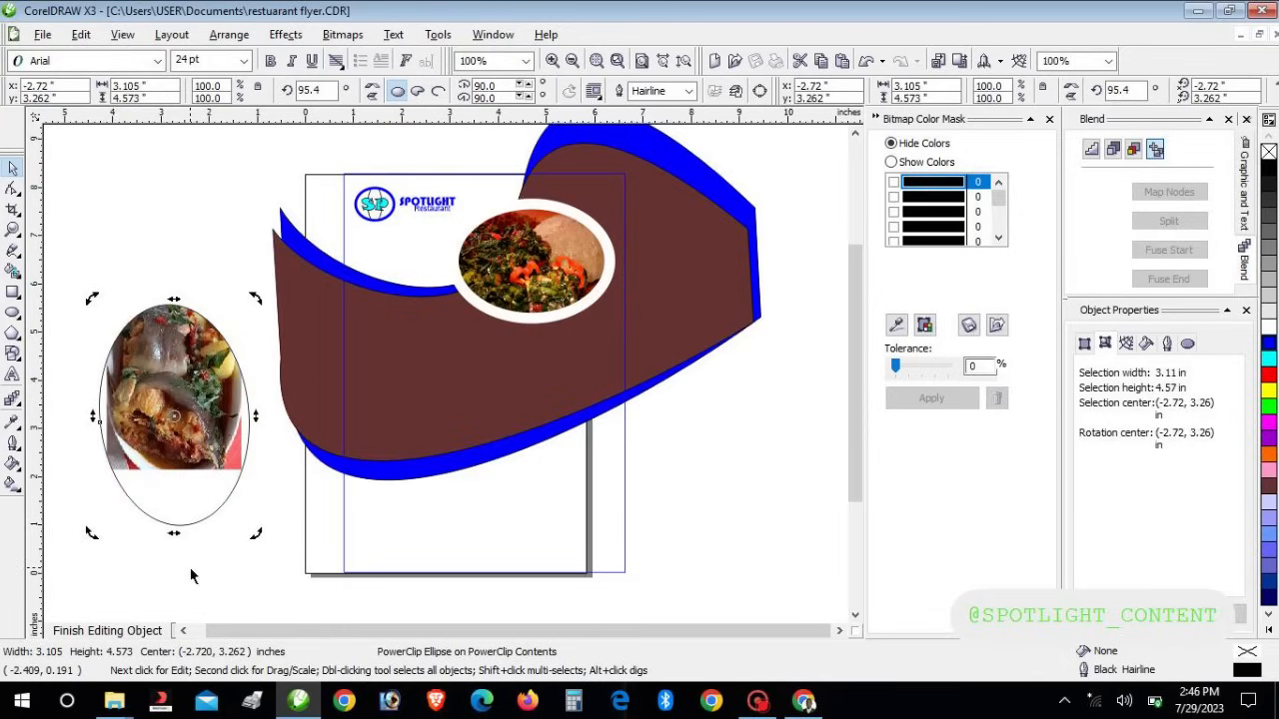
left_click(184, 501)
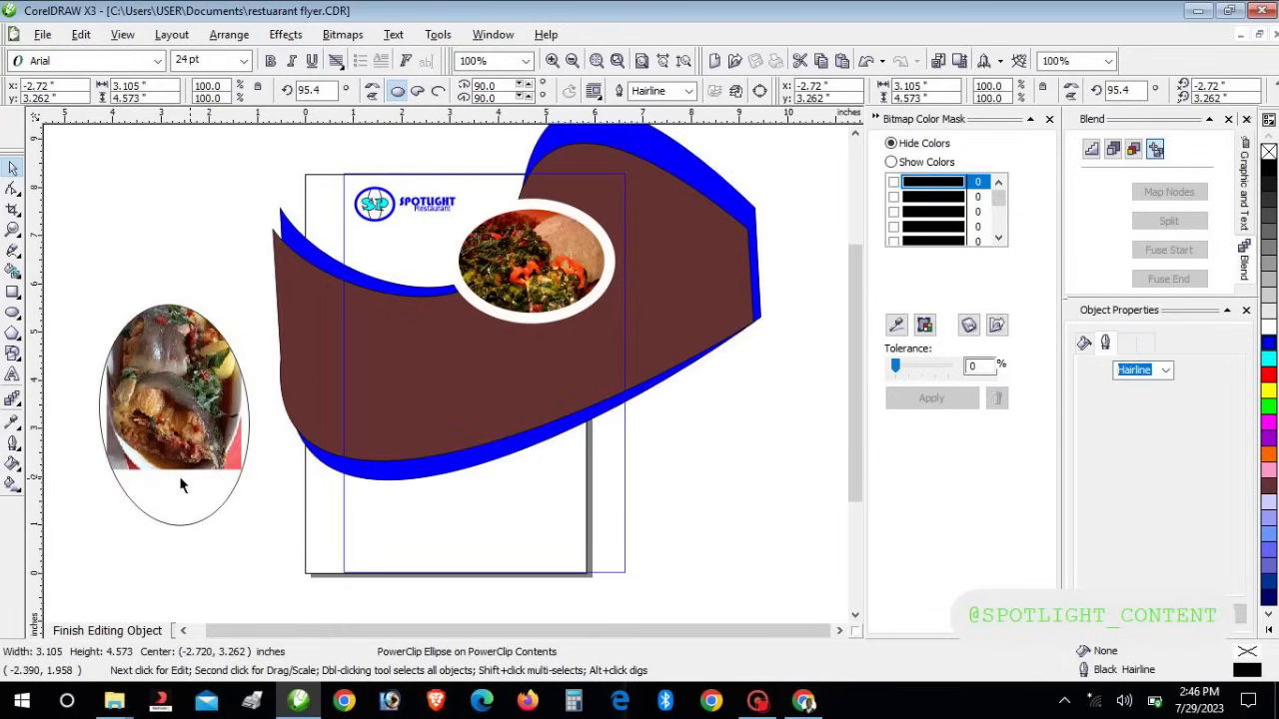
left_click(180, 452)
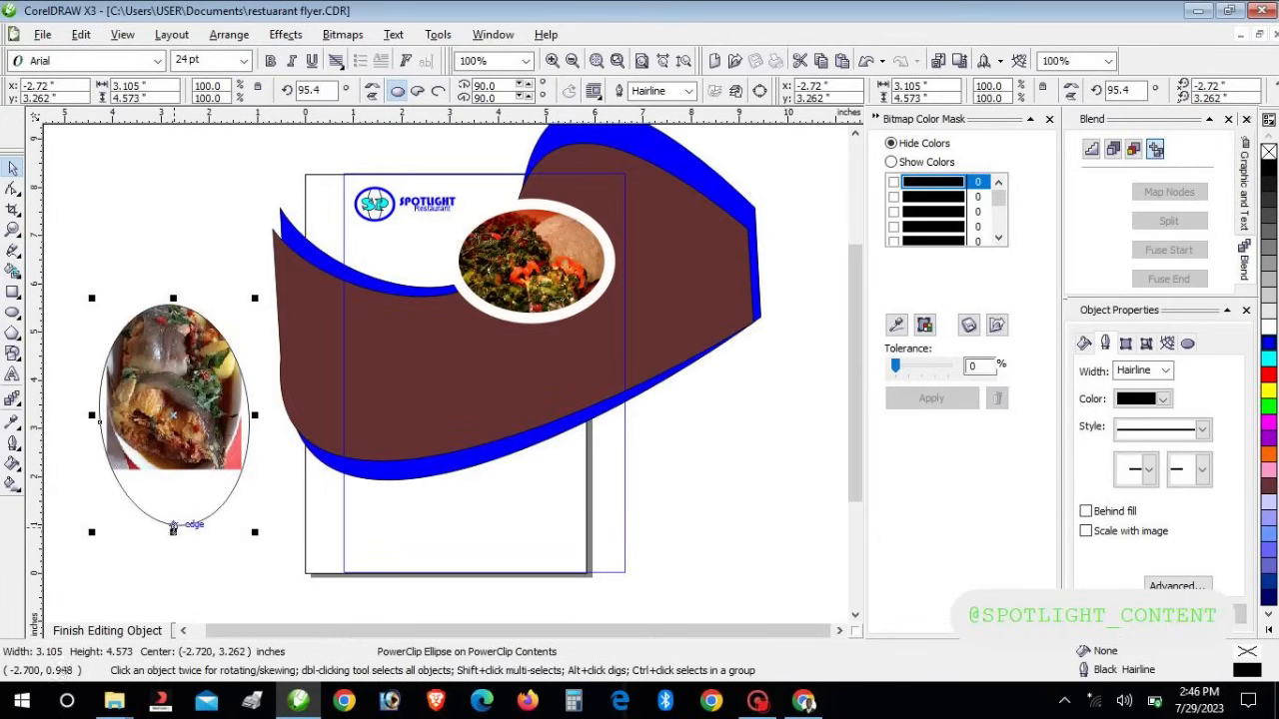
left_click_drag(173, 530, 173, 476)
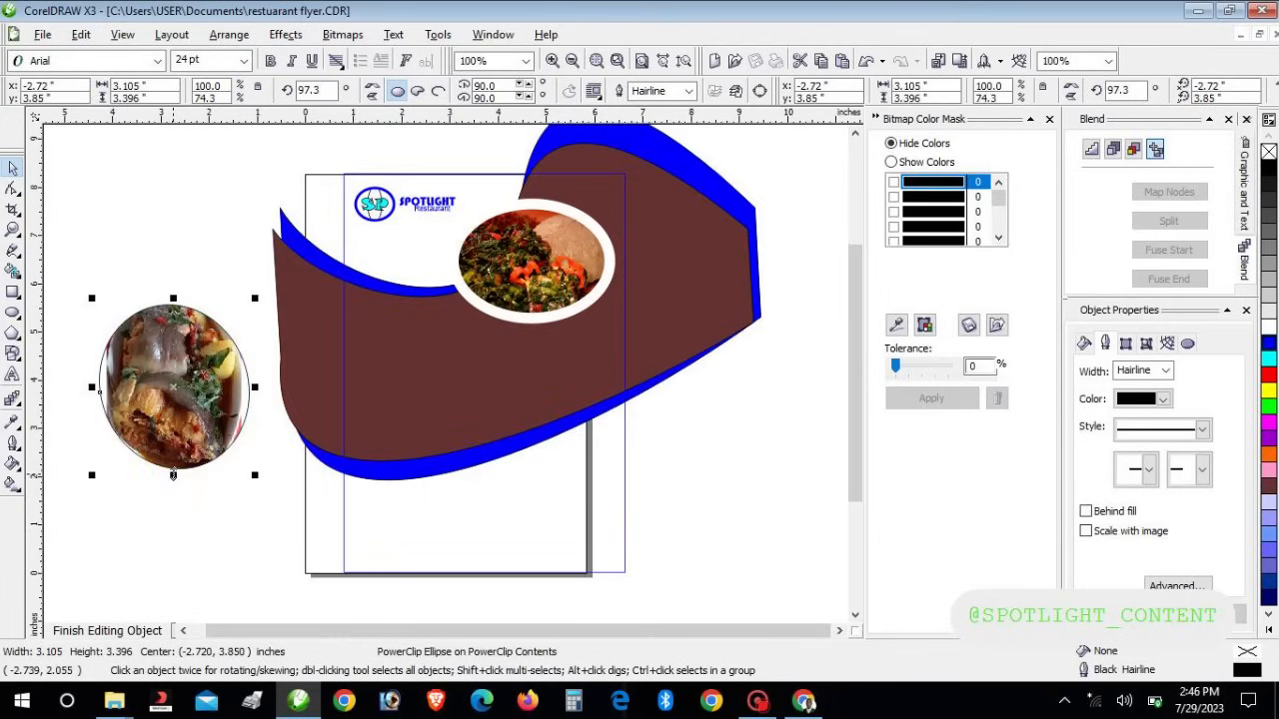
left_click_drag(255, 387, 243, 386)
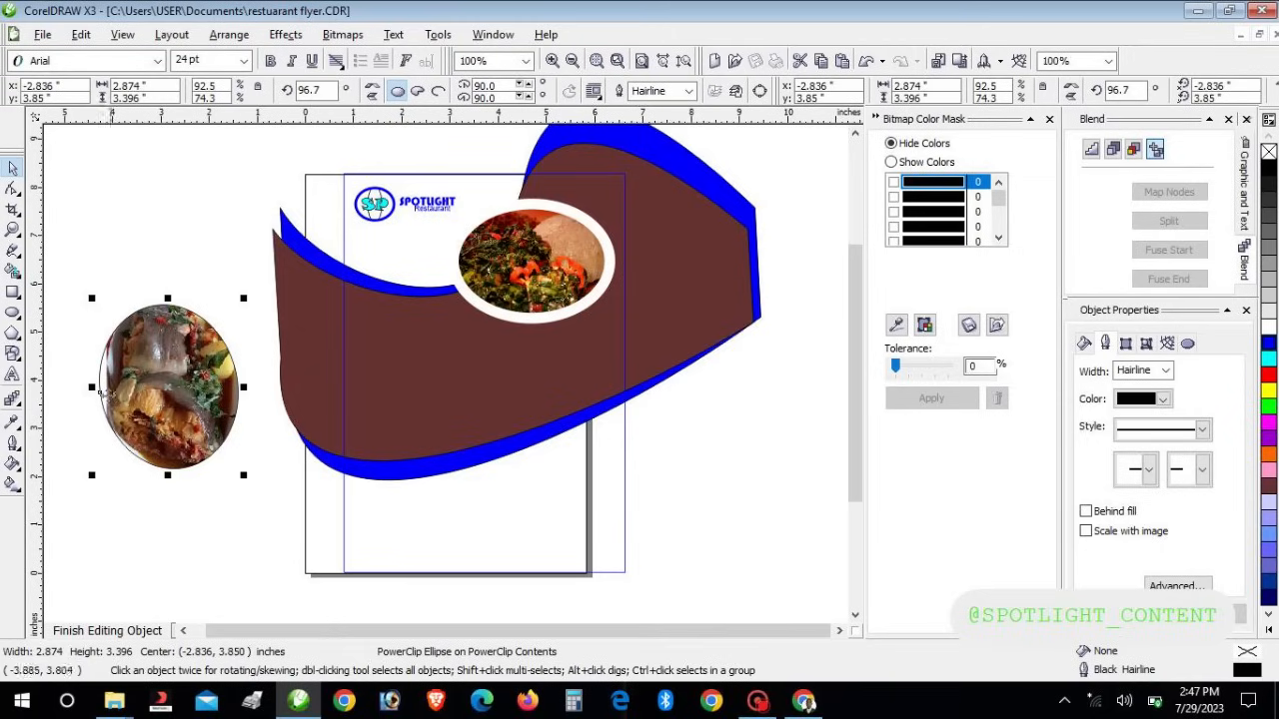
left_click_drag(97, 390, 101, 388)
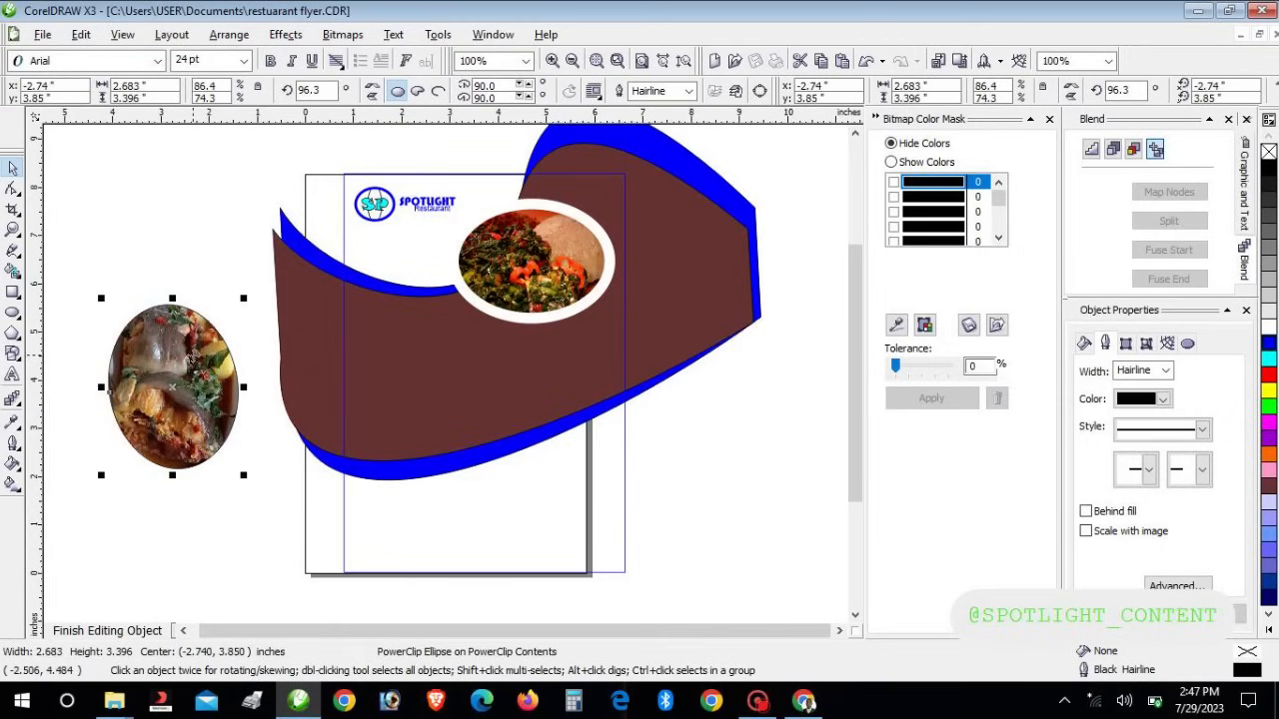
Lock the photo to its ellipse, move it onto the flyer below the wave, and tilt it
right_click(197, 345)
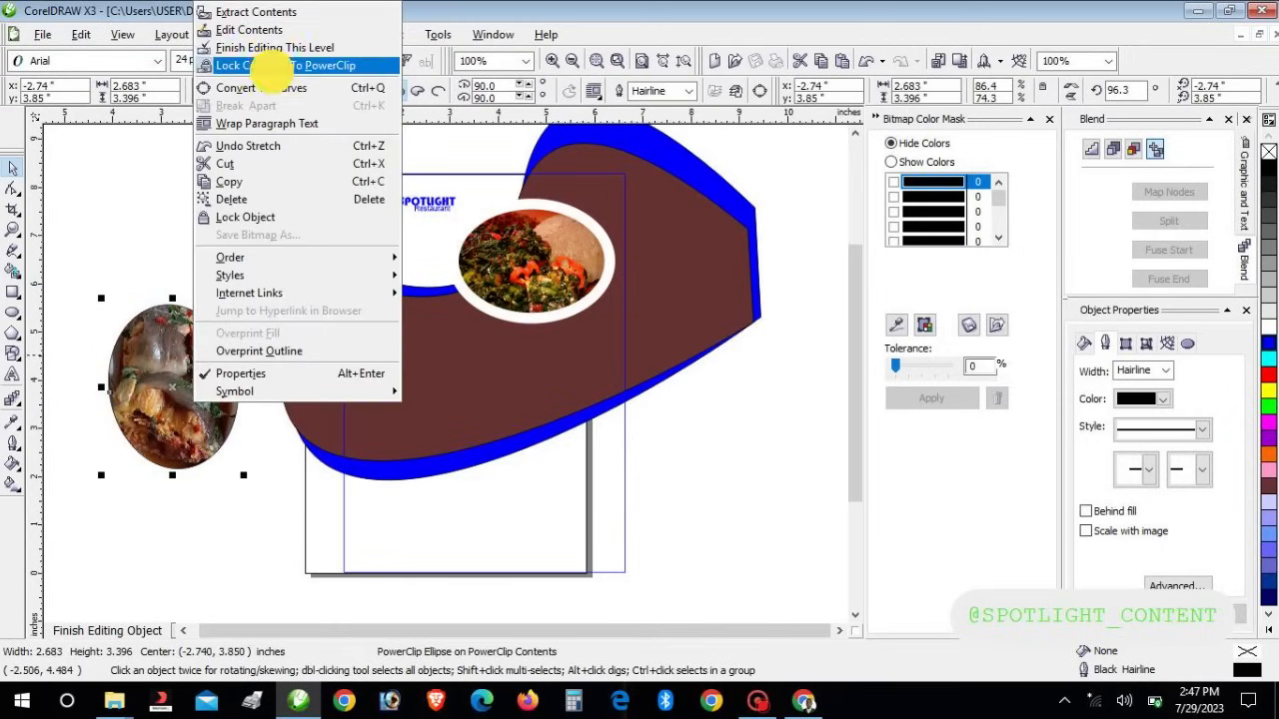
left_click(285, 66)
left_click_drag(160, 408, 437, 468)
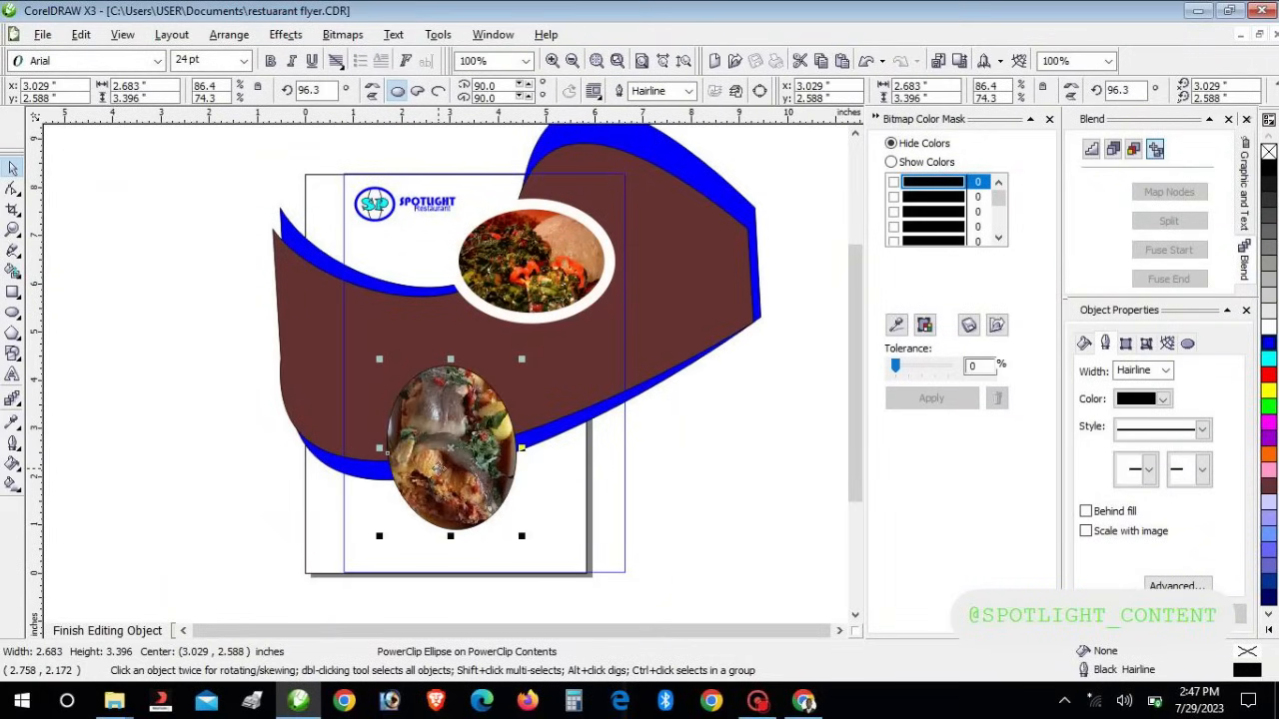
left_click(438, 467)
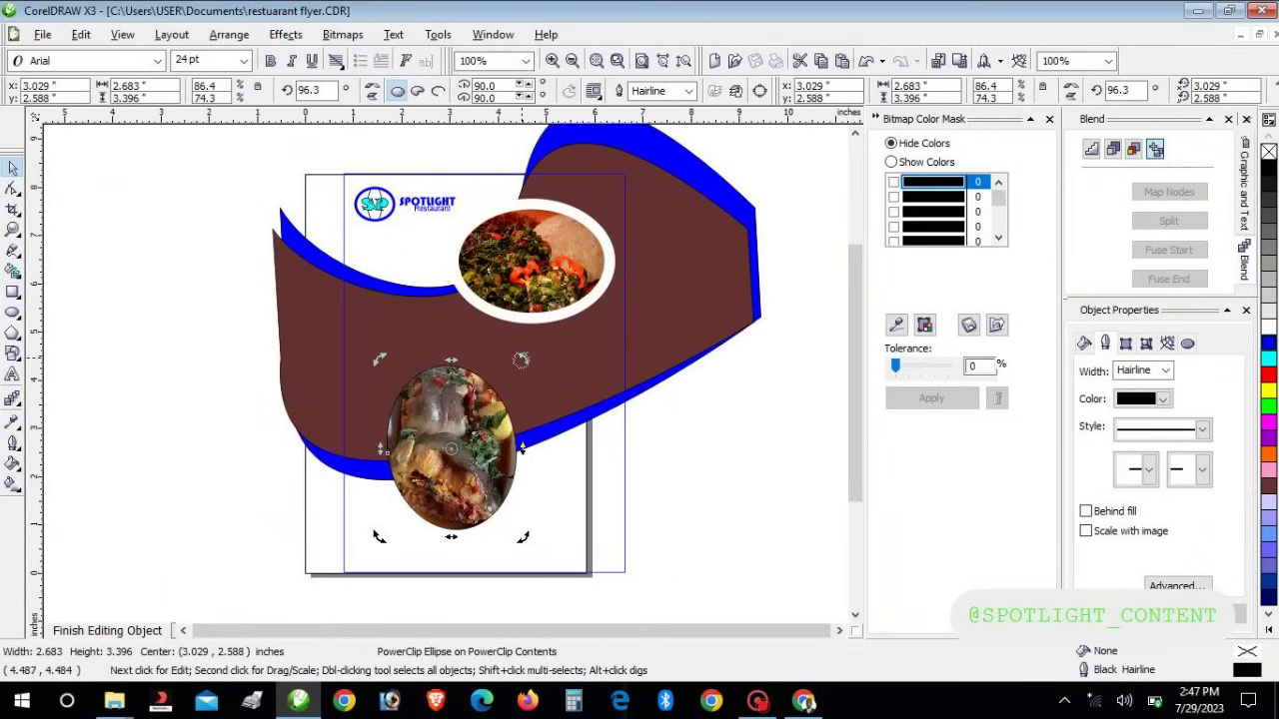
left_click_drag(521, 360, 574, 501)
left_click(457, 471)
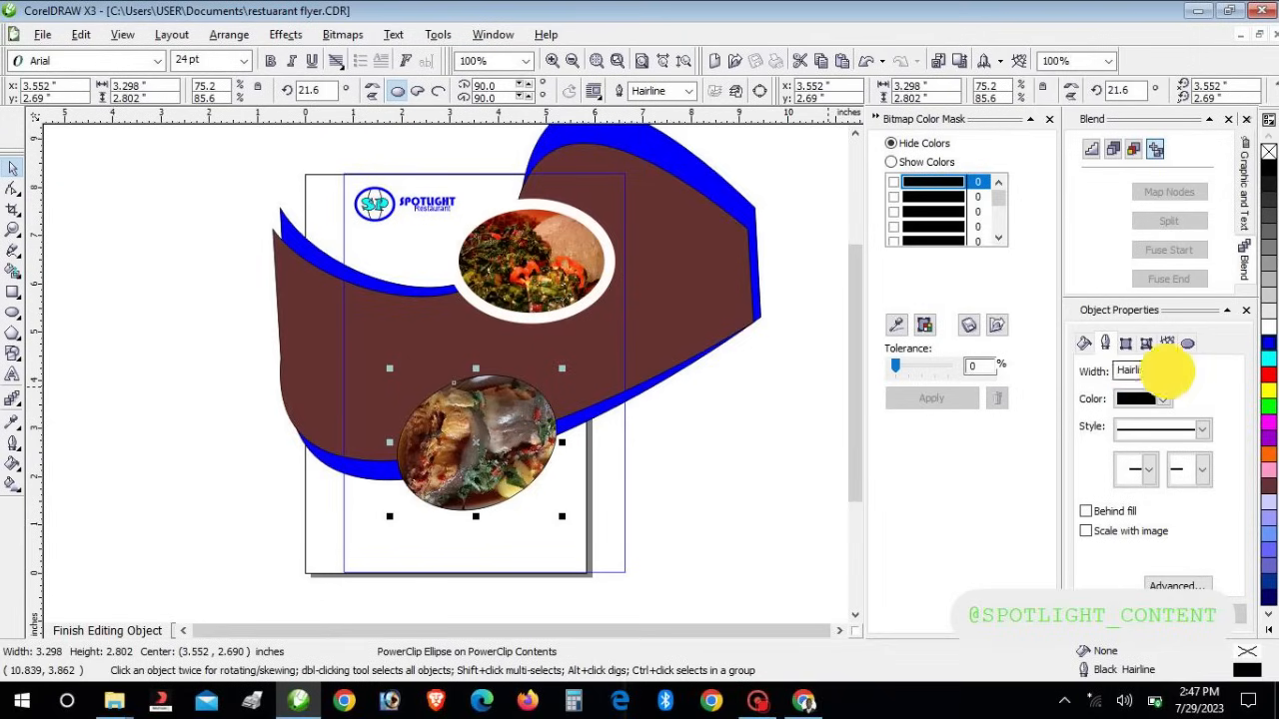
Give the lower food ellipse a 16 pt white outline
left_click(1165, 370)
left_click(1131, 473)
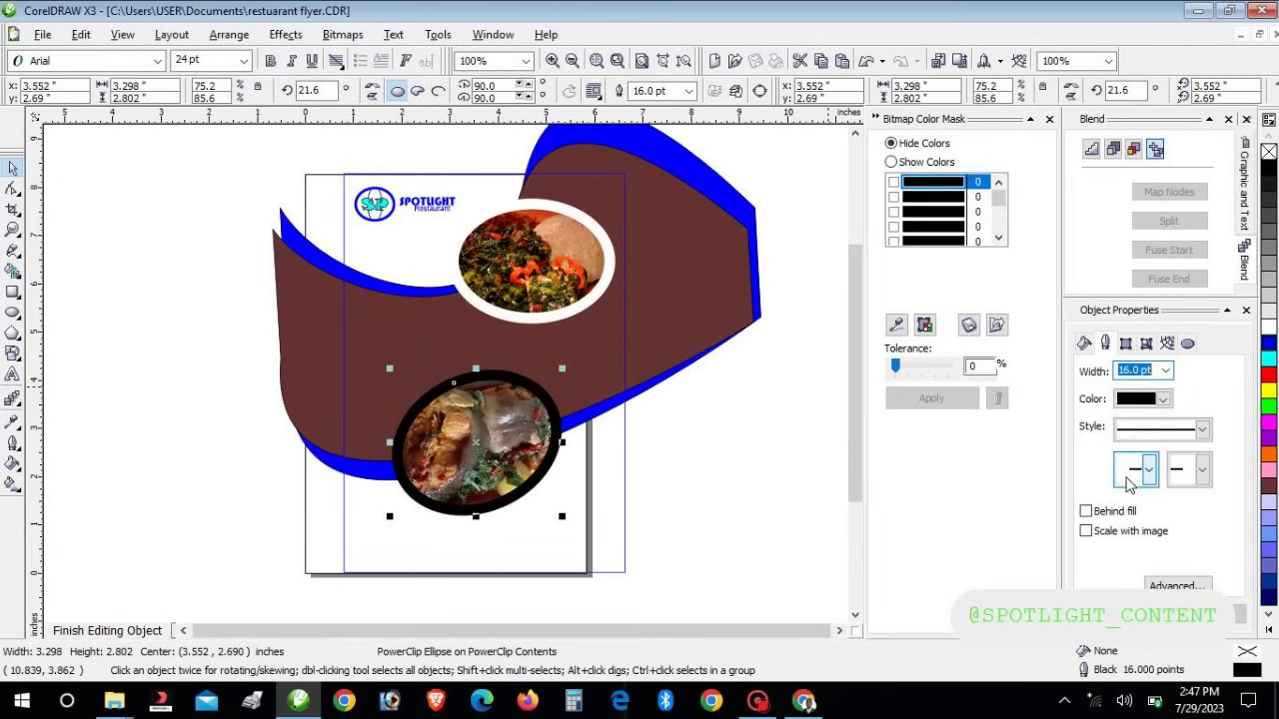
left_click(1166, 371)
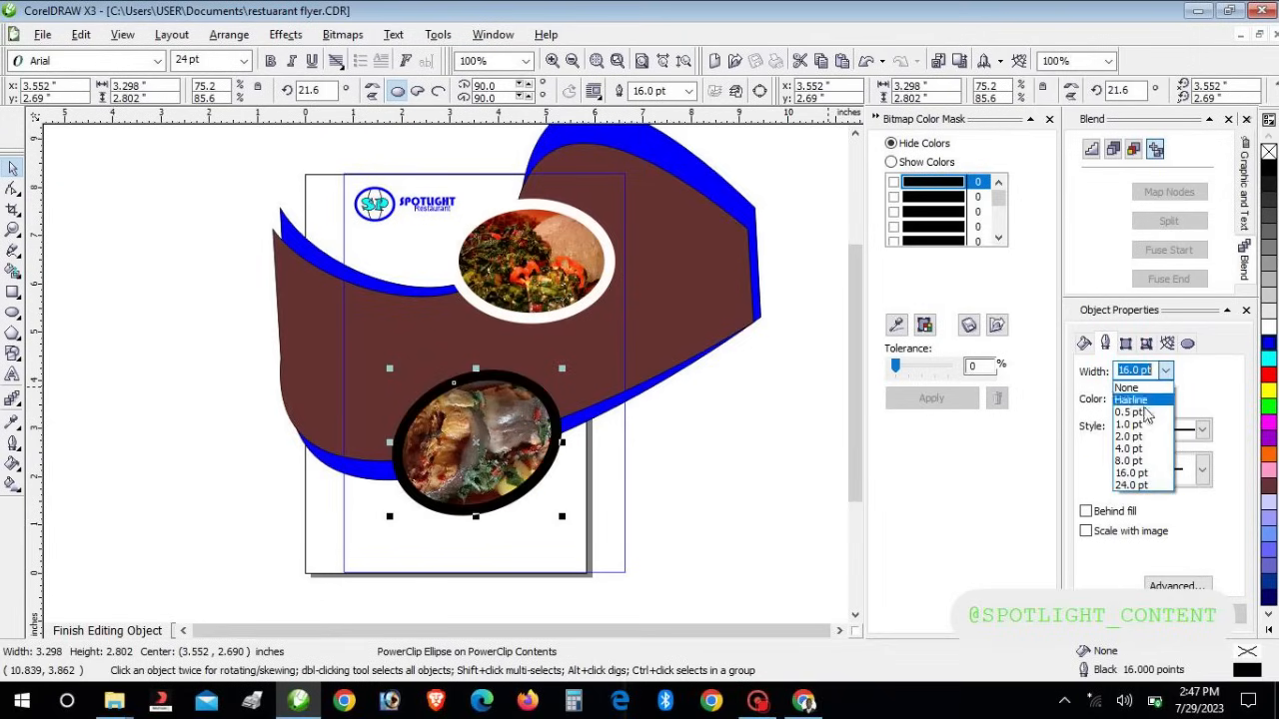
left_click(1180, 386)
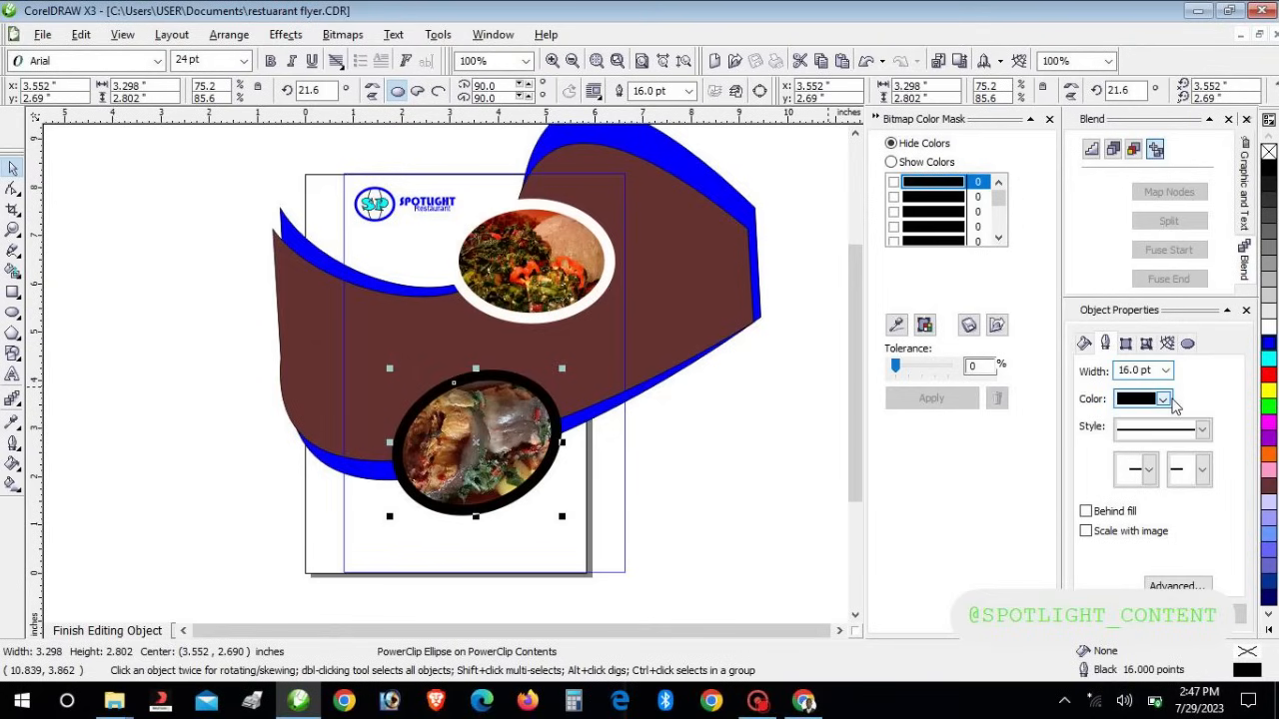
left_click(1164, 400)
left_click(1181, 433)
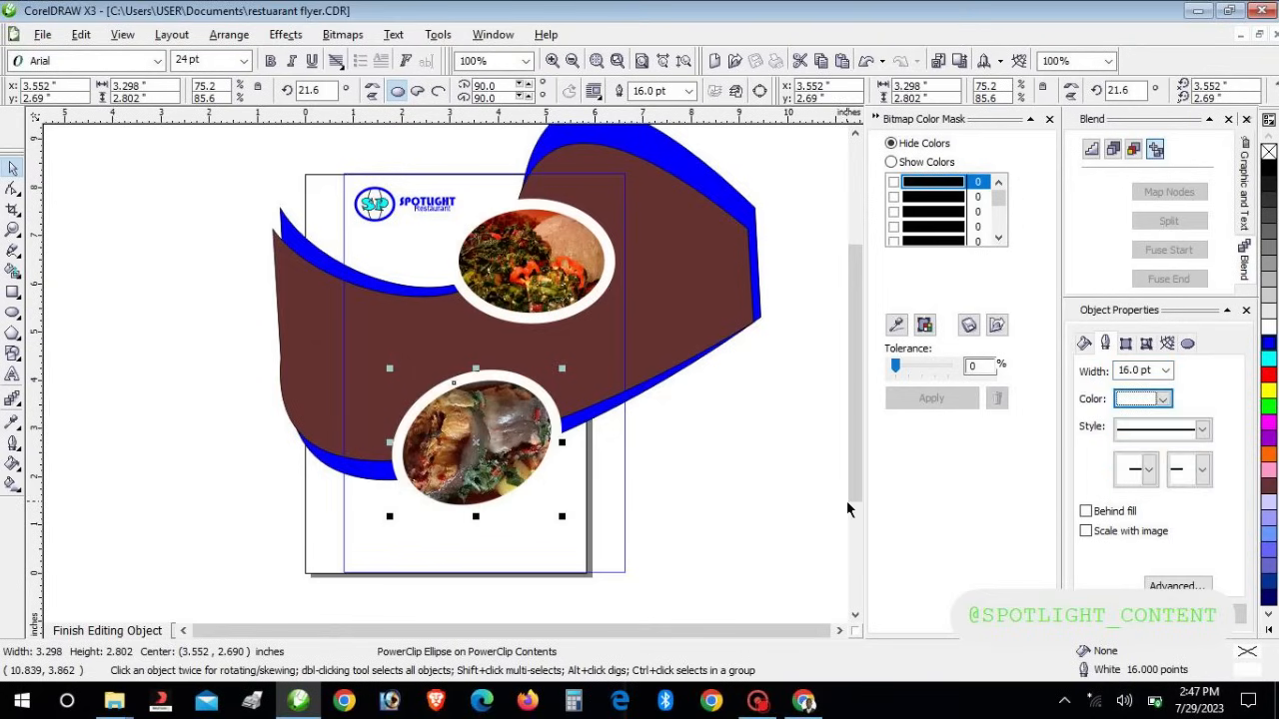
key("Up")
key("Up")
key("Up")
key("Up")
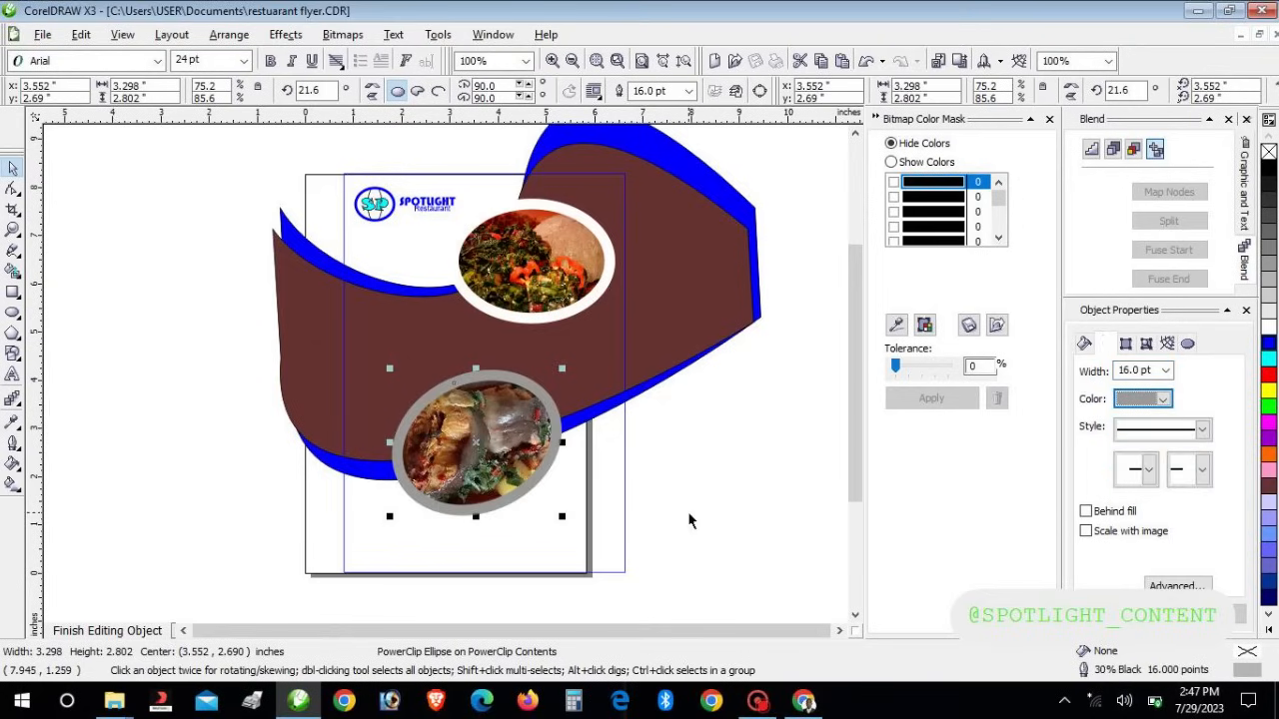
key("Down")
key("Down")
key("Down")
key("Down")
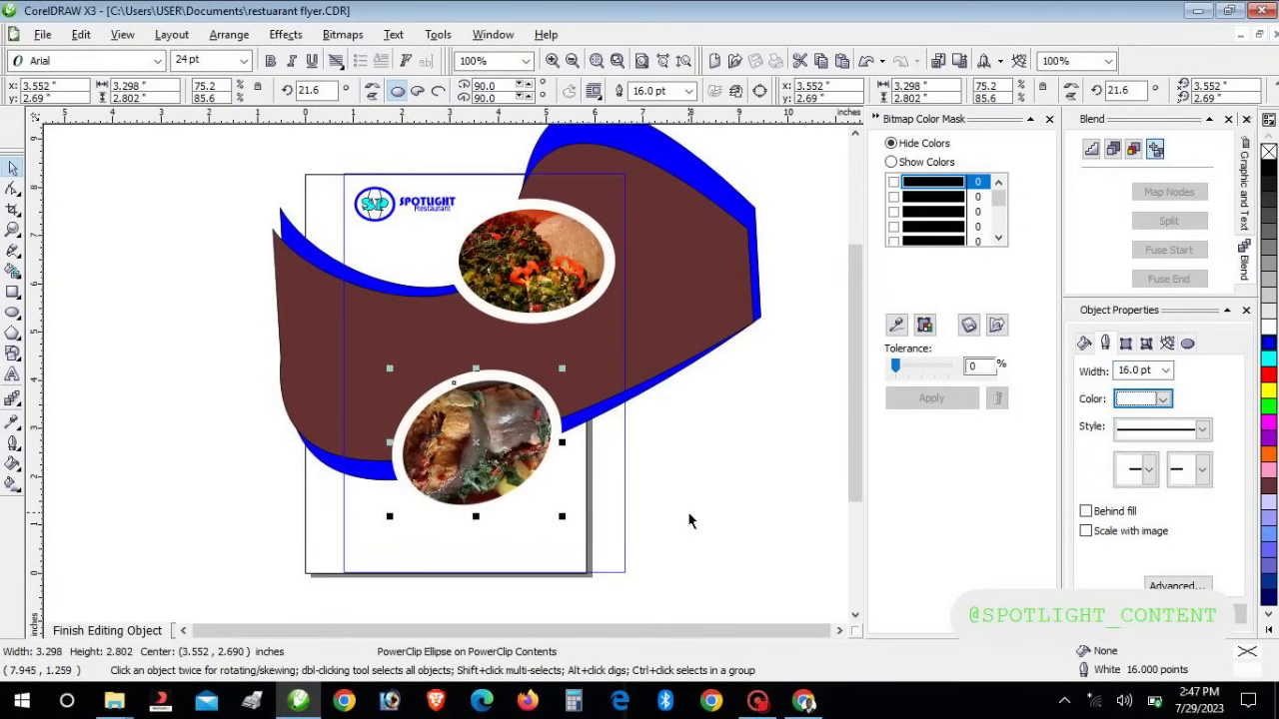
left_click(709, 488)
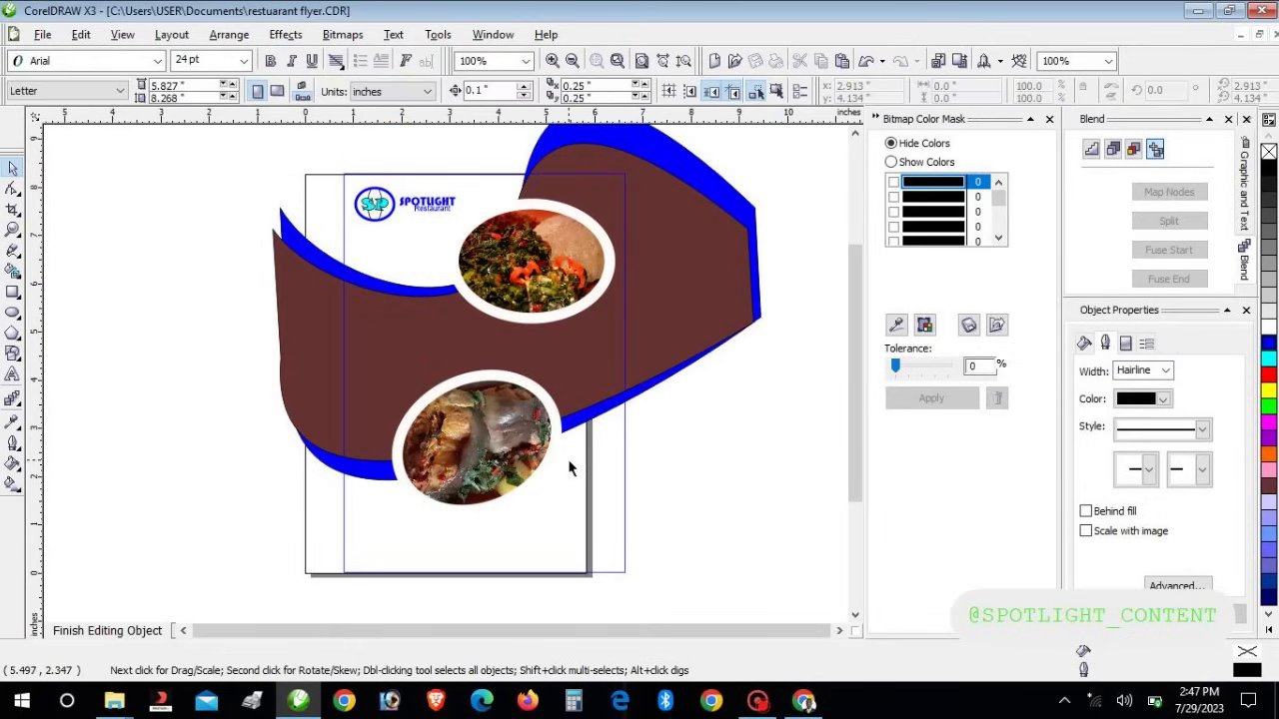
Scale the lower food ellipse down and set its outline to 8.0 pt
left_click(515, 460)
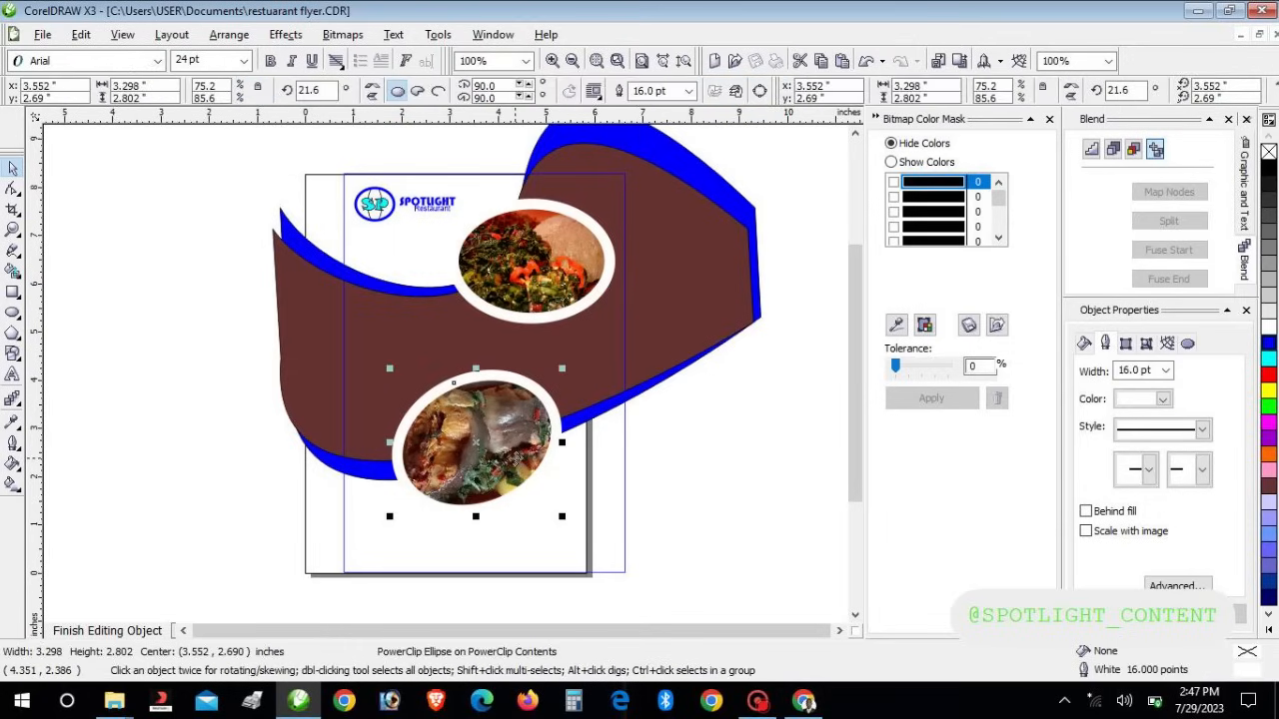
key("Right")
key("Right")
key("Right")
key("Right")
key("Right")
key("Right")
key("Right")
key("Right")
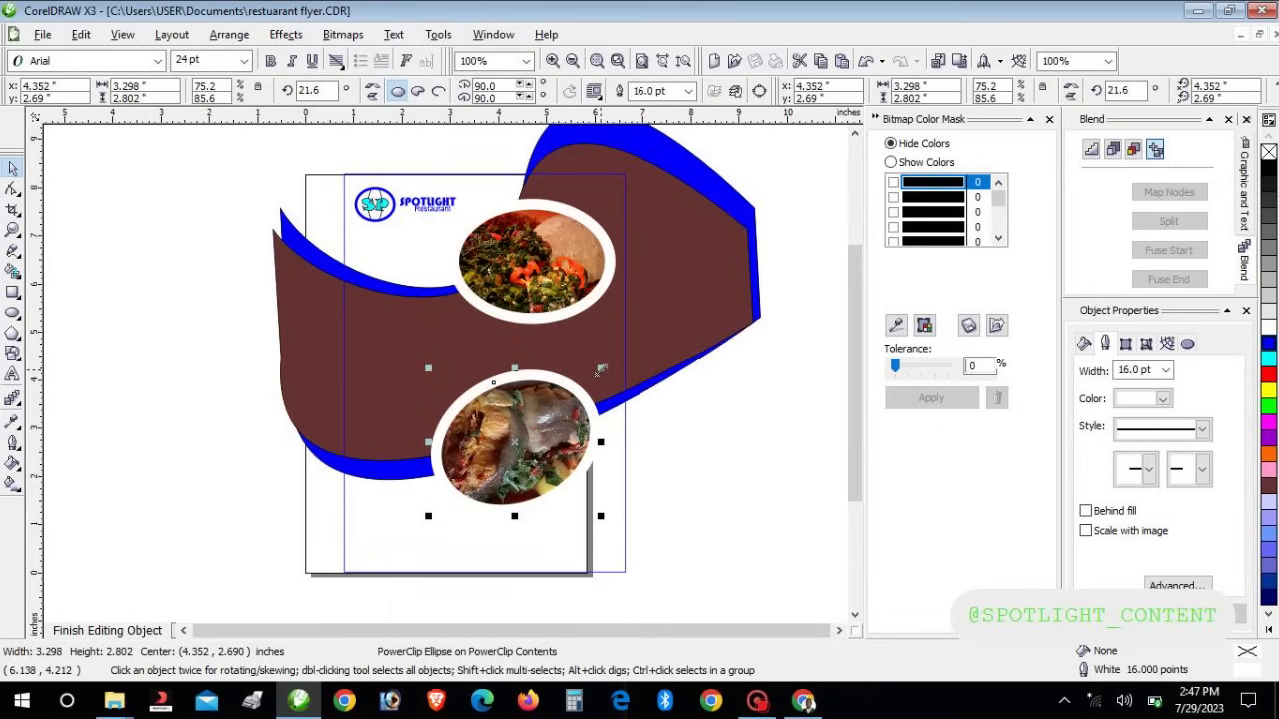
left_click_drag(597, 369, 574, 415)
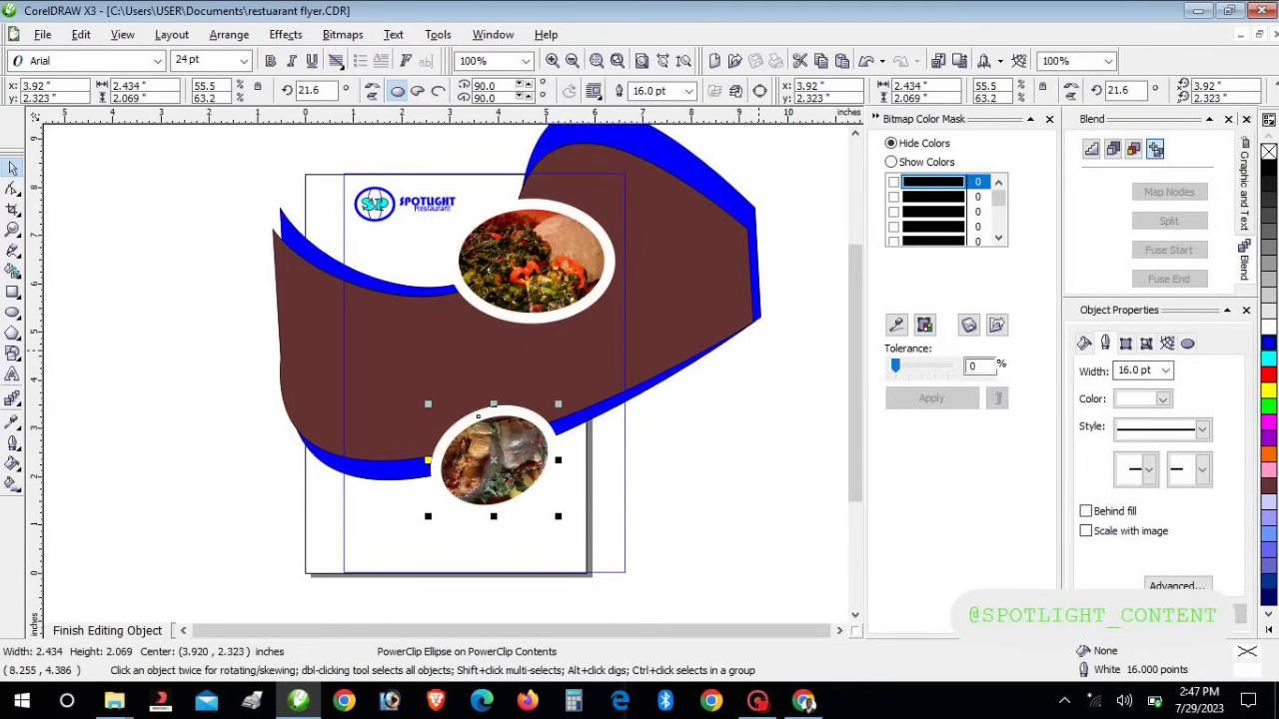
left_click(1165, 371)
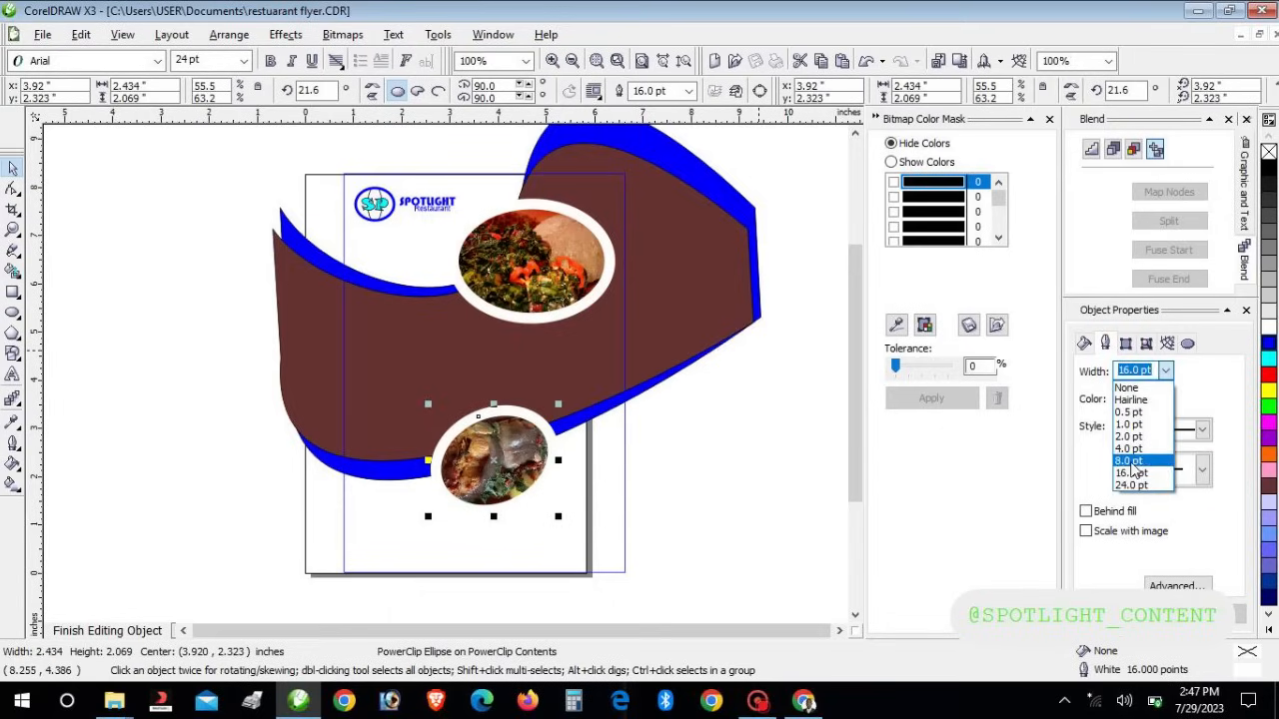
left_click(1130, 460)
type("4")
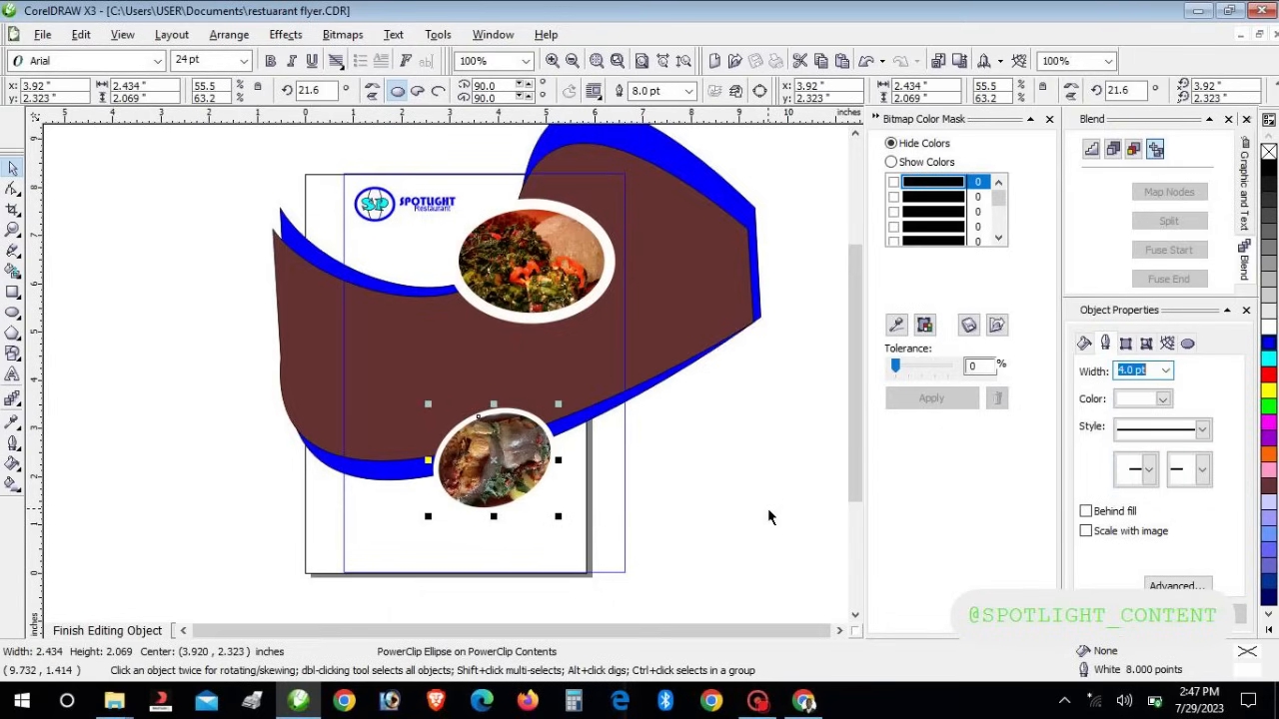
left_click(522, 485)
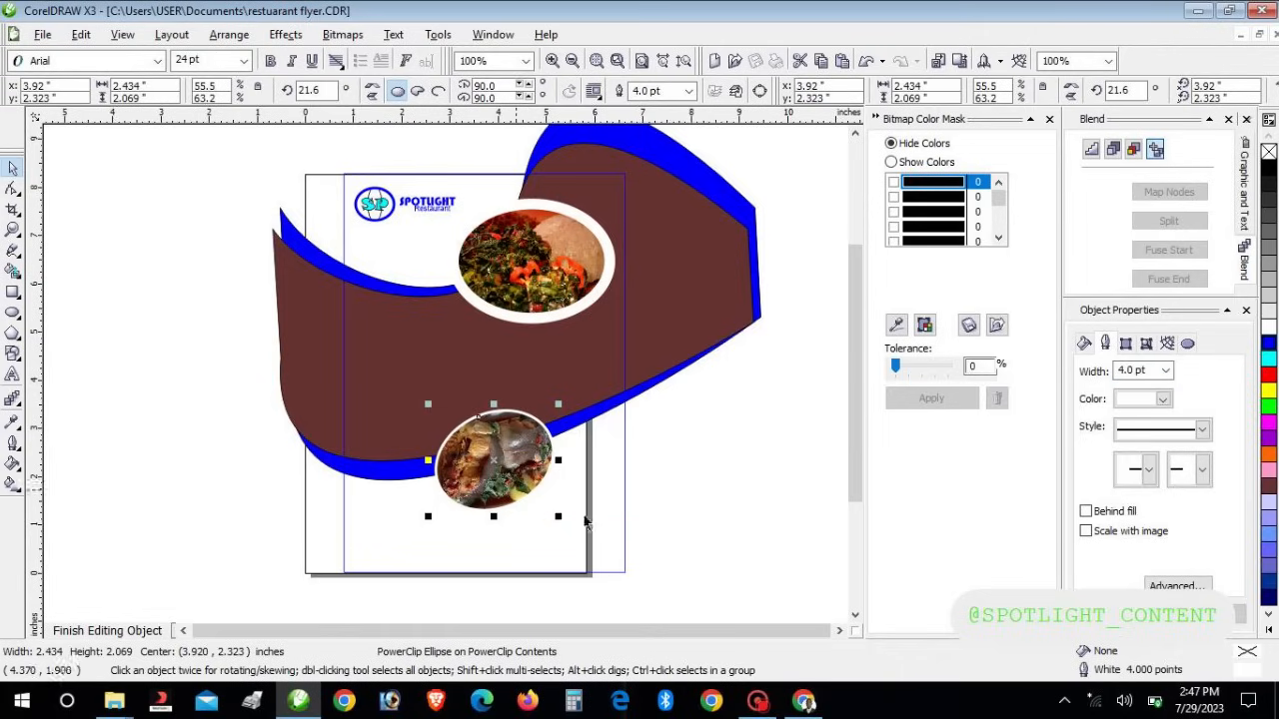
left_click(1166, 372)
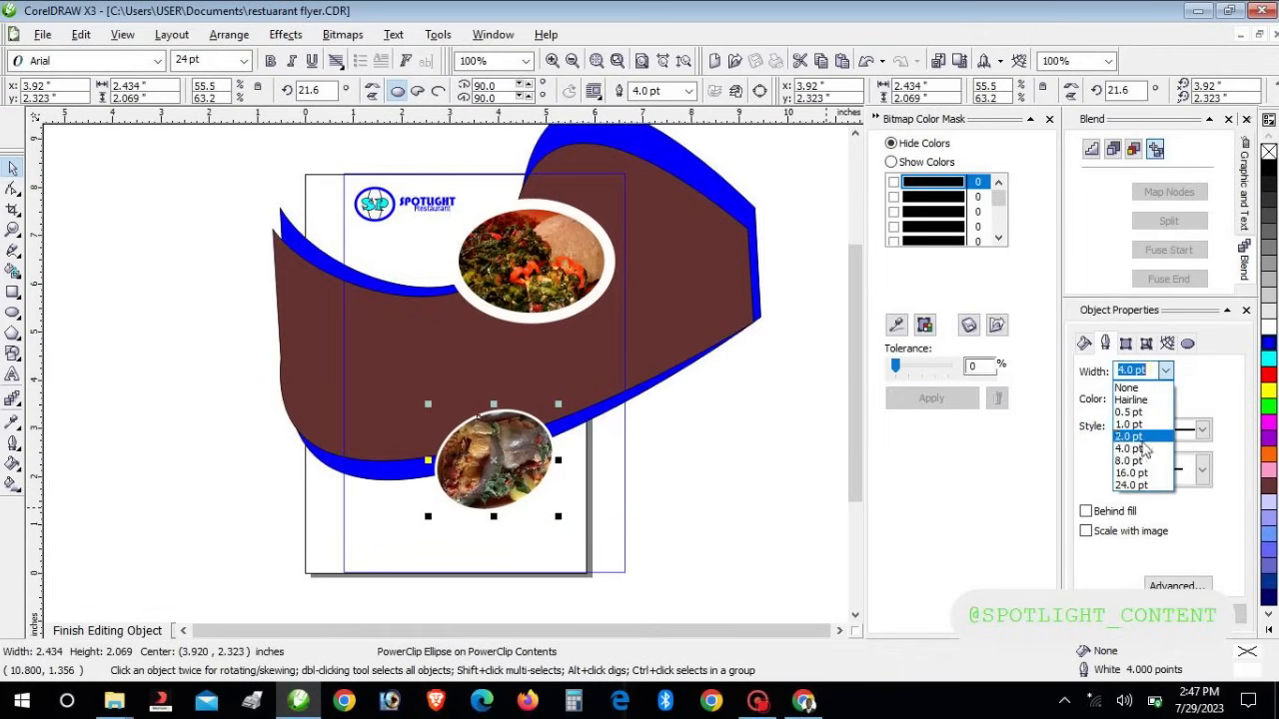
left_click(1127, 466)
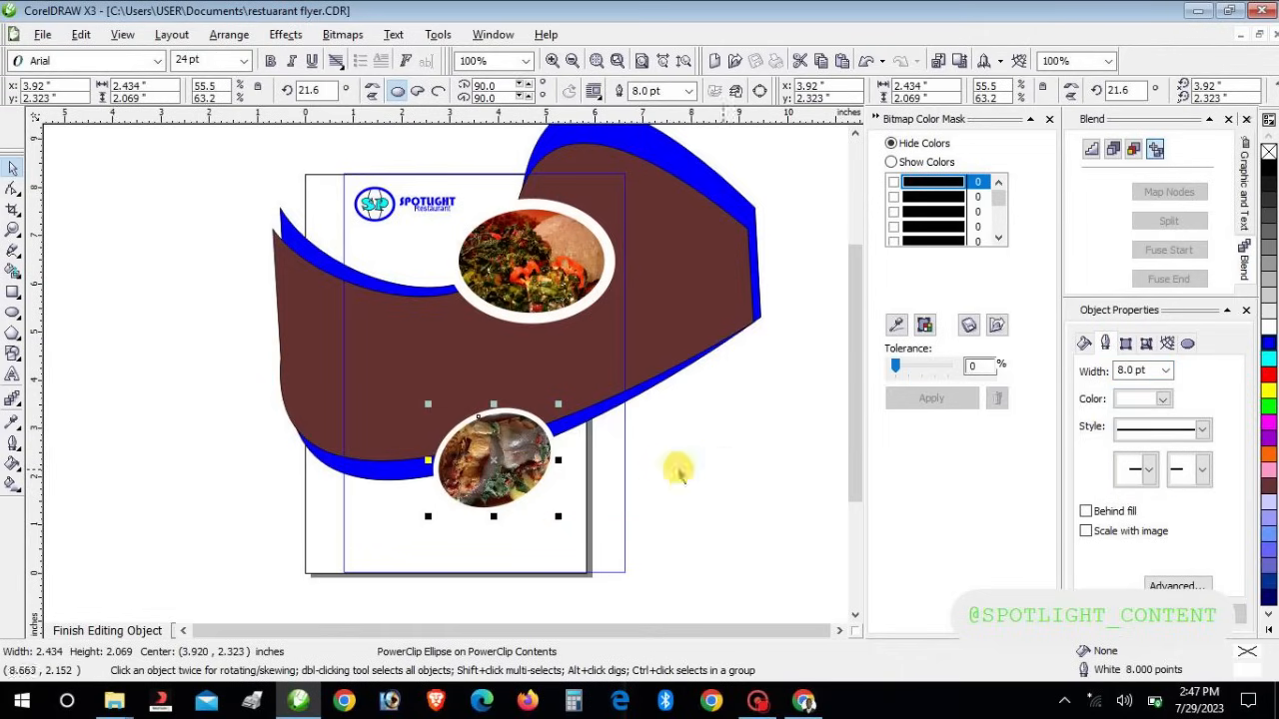
Nudge the lower food ellipse up and right into place
left_click(548, 466)
left_click(510, 467)
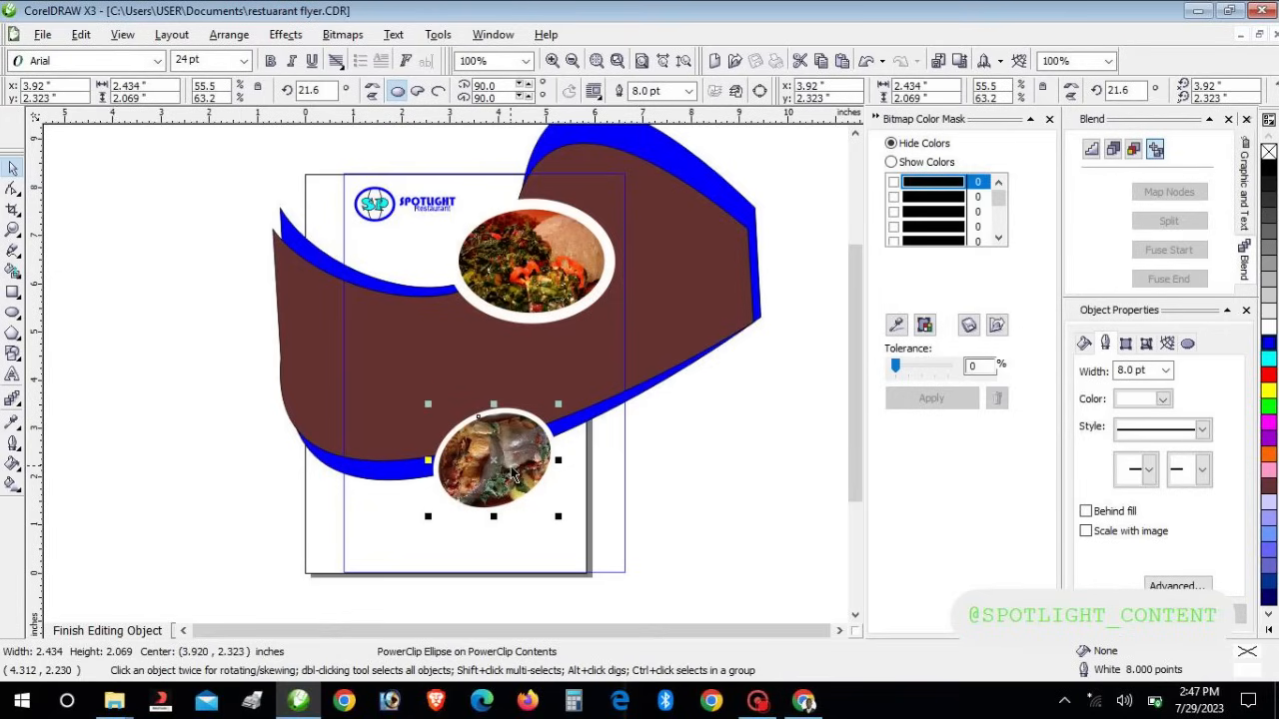
key("Right")
key("Right")
key("Right")
key("Up")
key("Up")
key("Right")
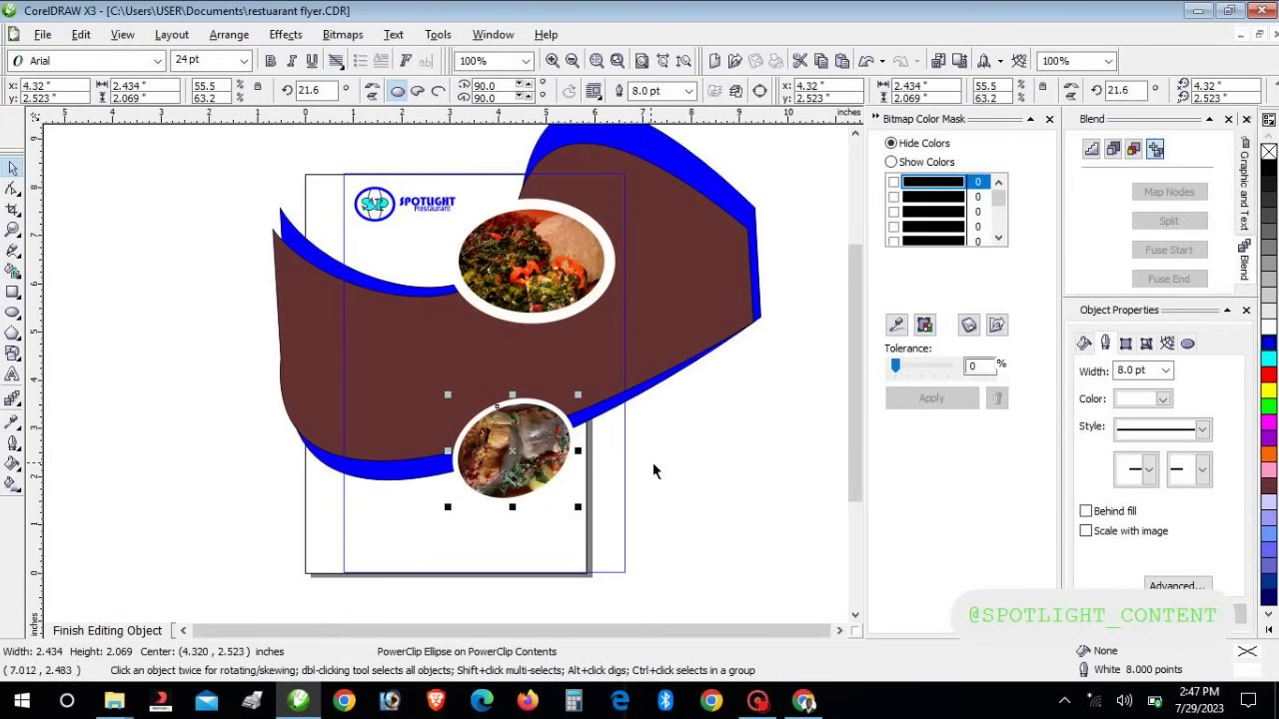
left_click(695, 464)
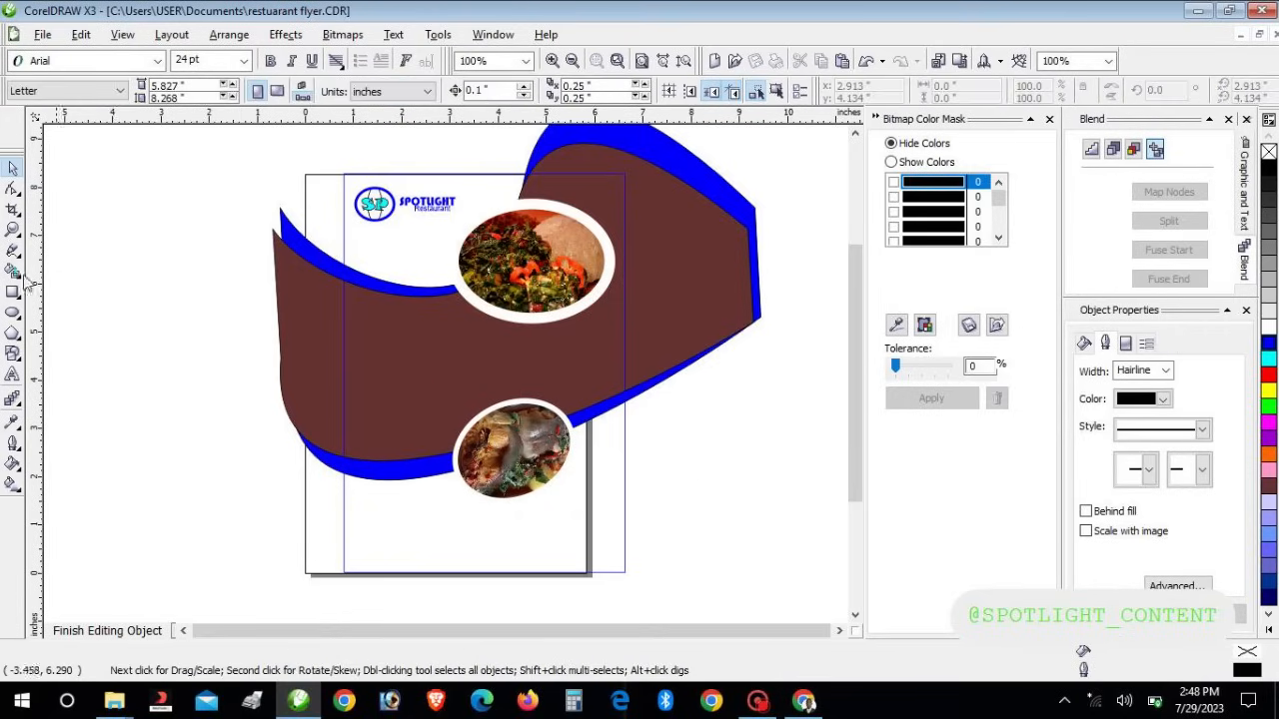
Type 'Special Delicacy' left of the page and move it onto the brown wave
left_click(17, 374)
left_click(107, 400)
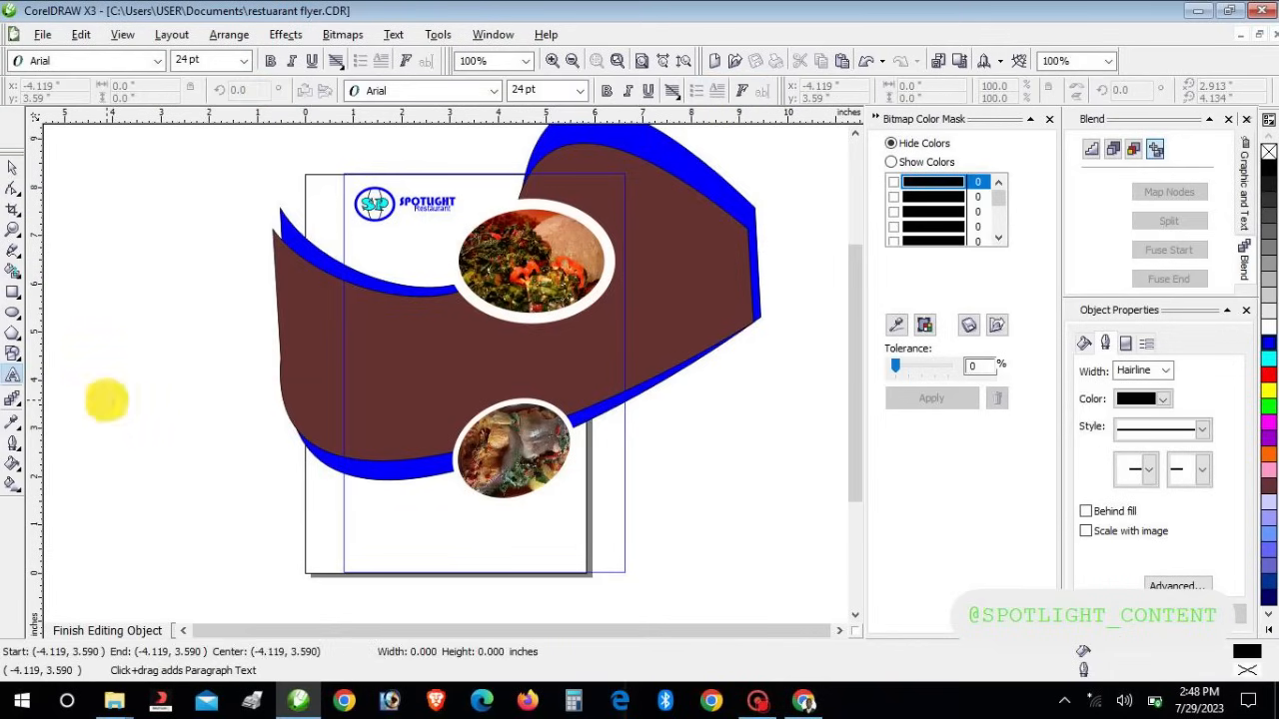
type("S")
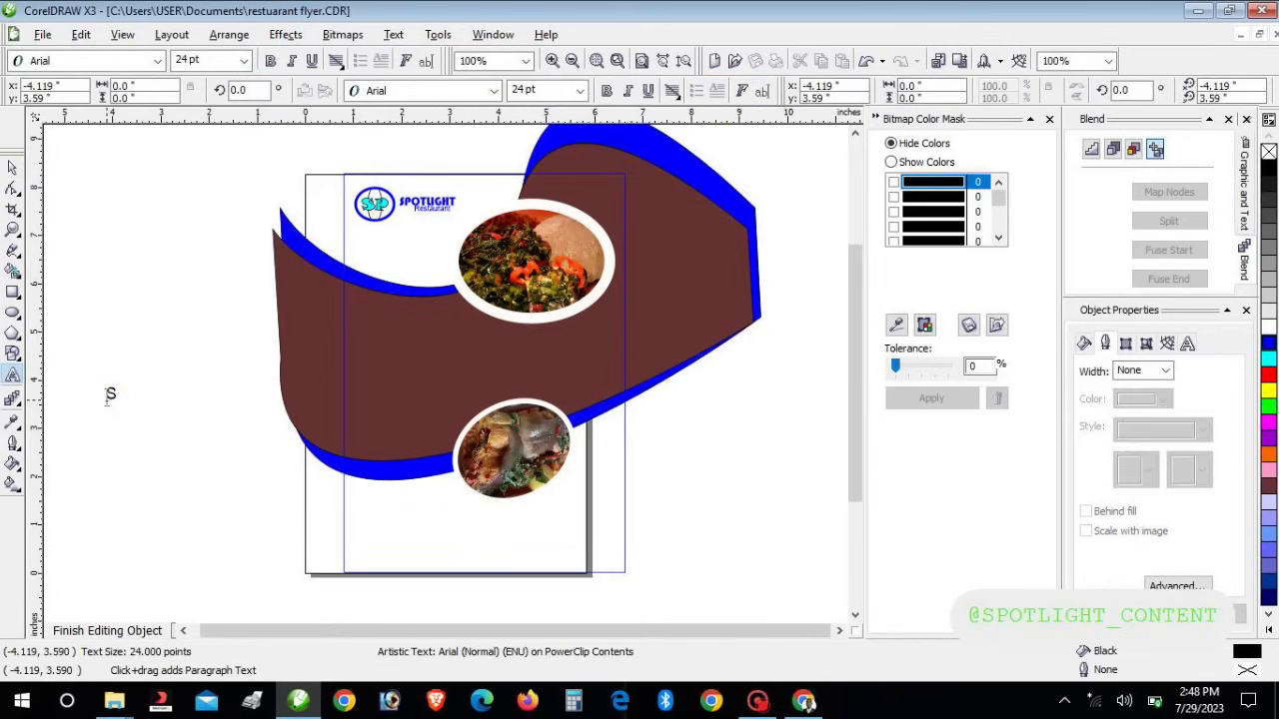
type("PEcial Delicacy")
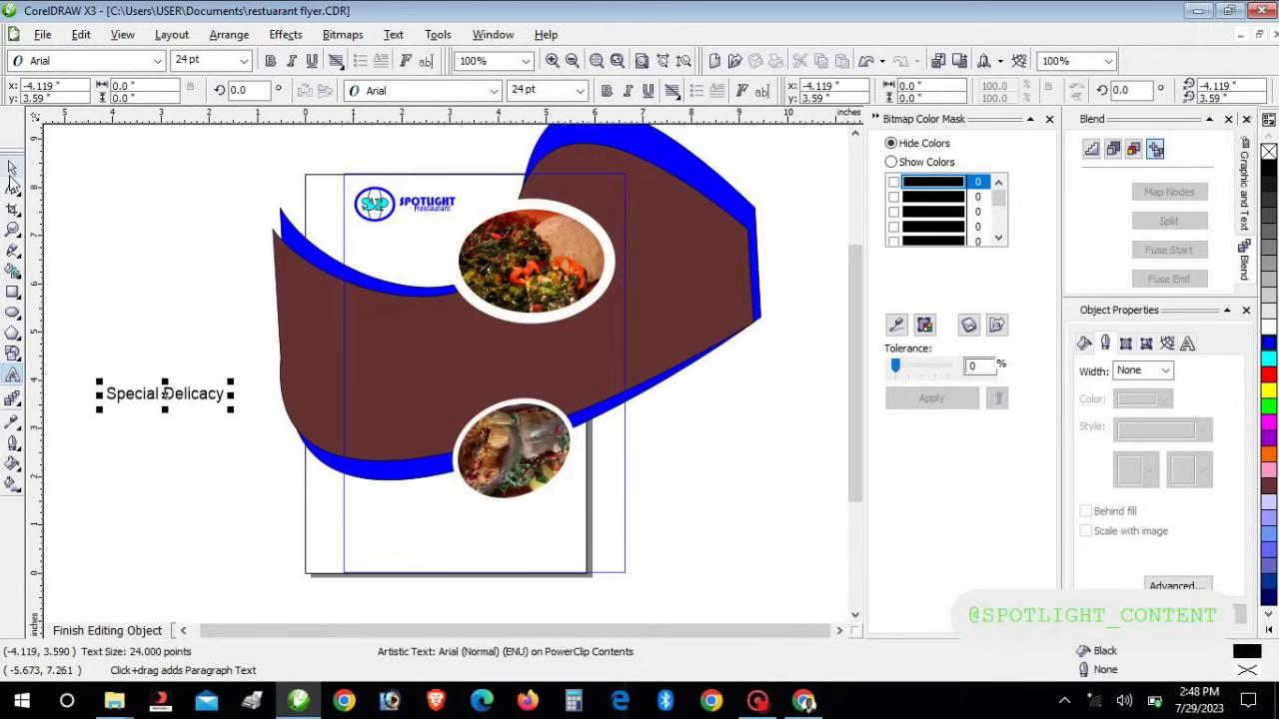
left_click(10, 172)
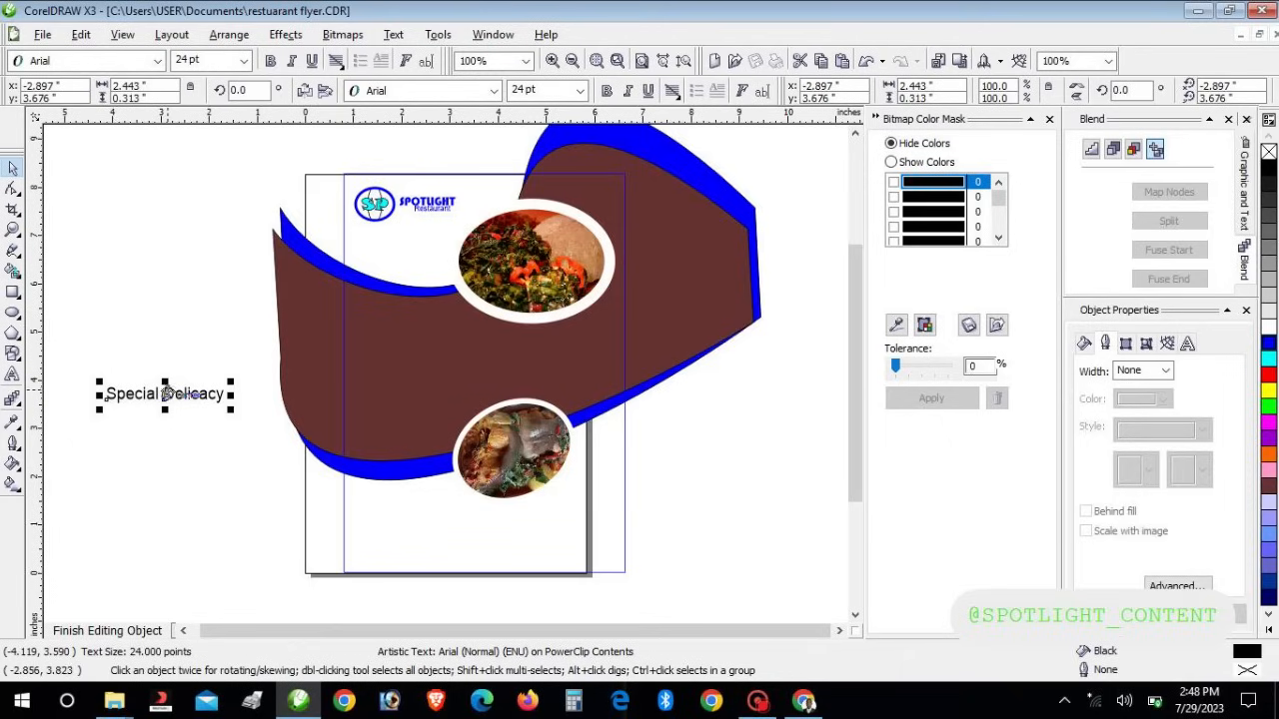
left_click_drag(169, 391, 415, 352)
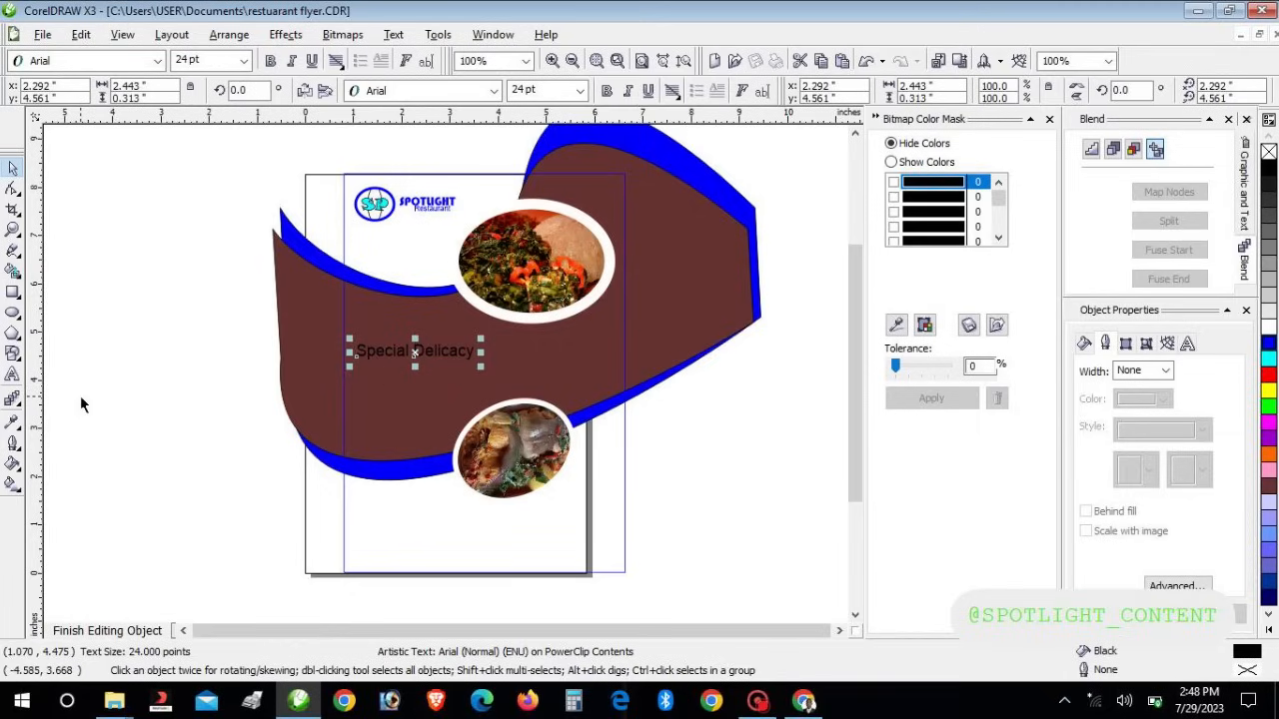
Add 'Come and Taste' and 'Our' above Special Delicacy as separate lines
left_click(12, 373)
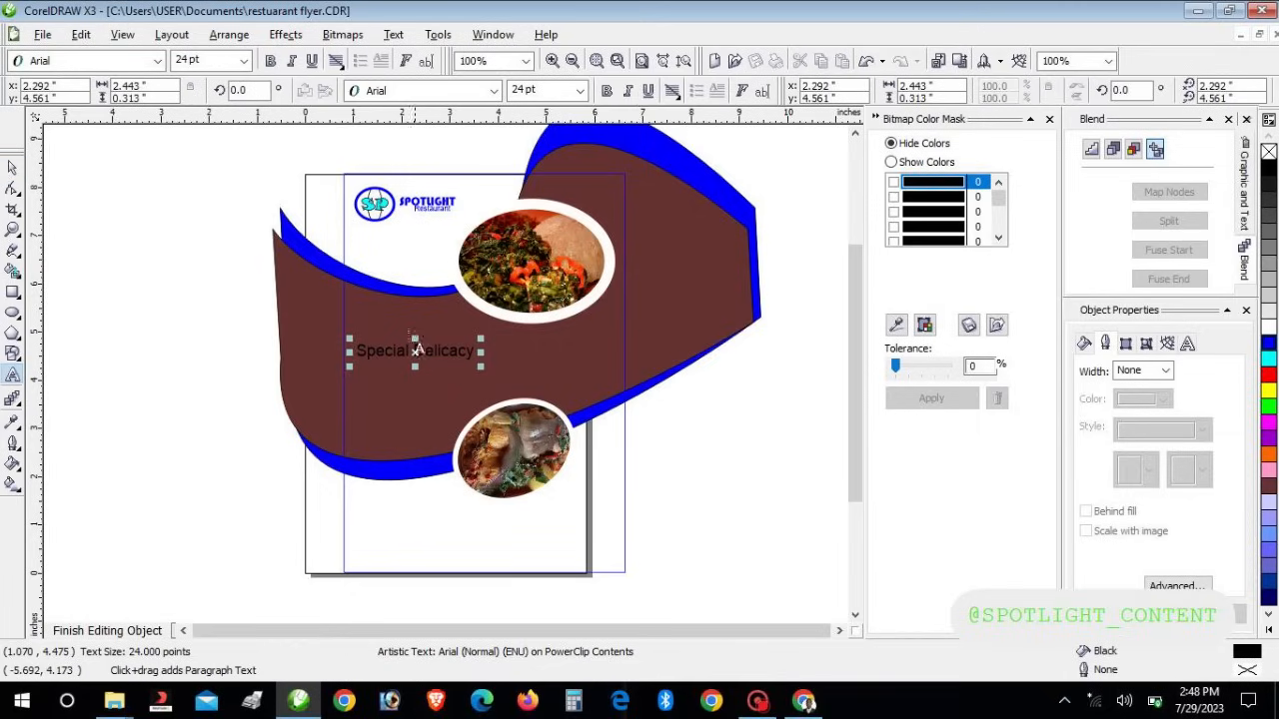
left_click(358, 350)
type("Our")
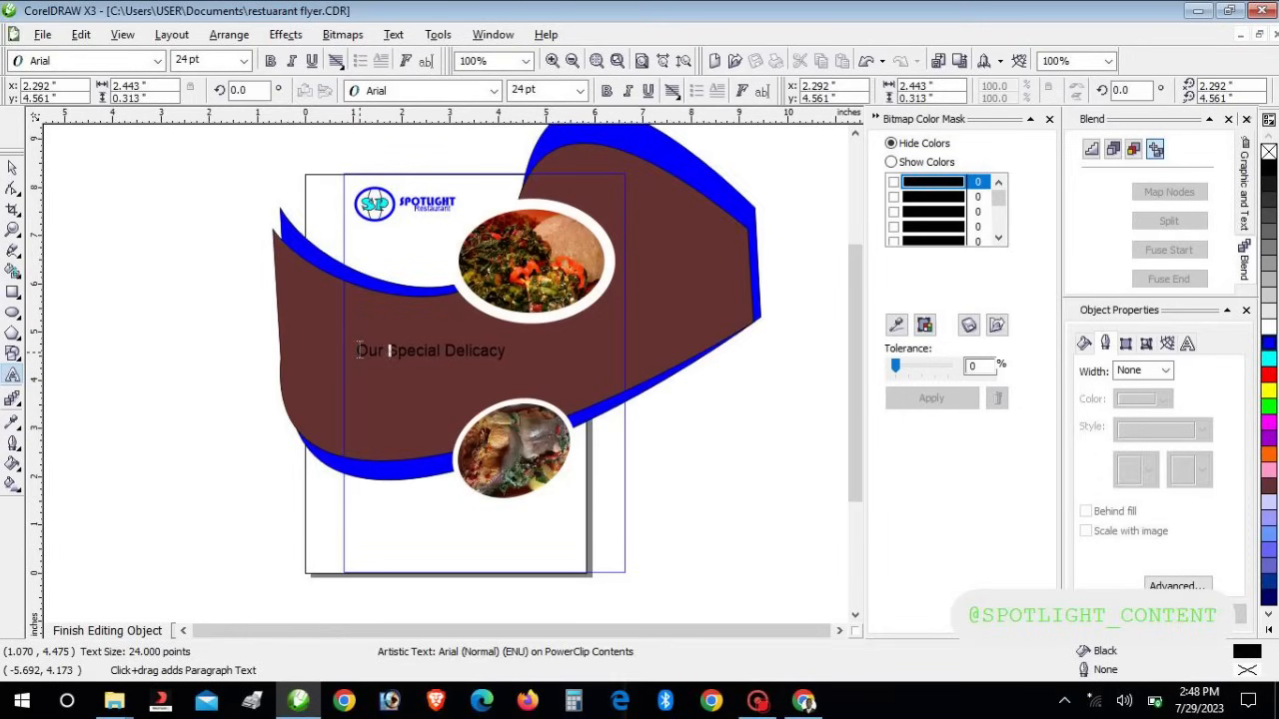
key("Return")
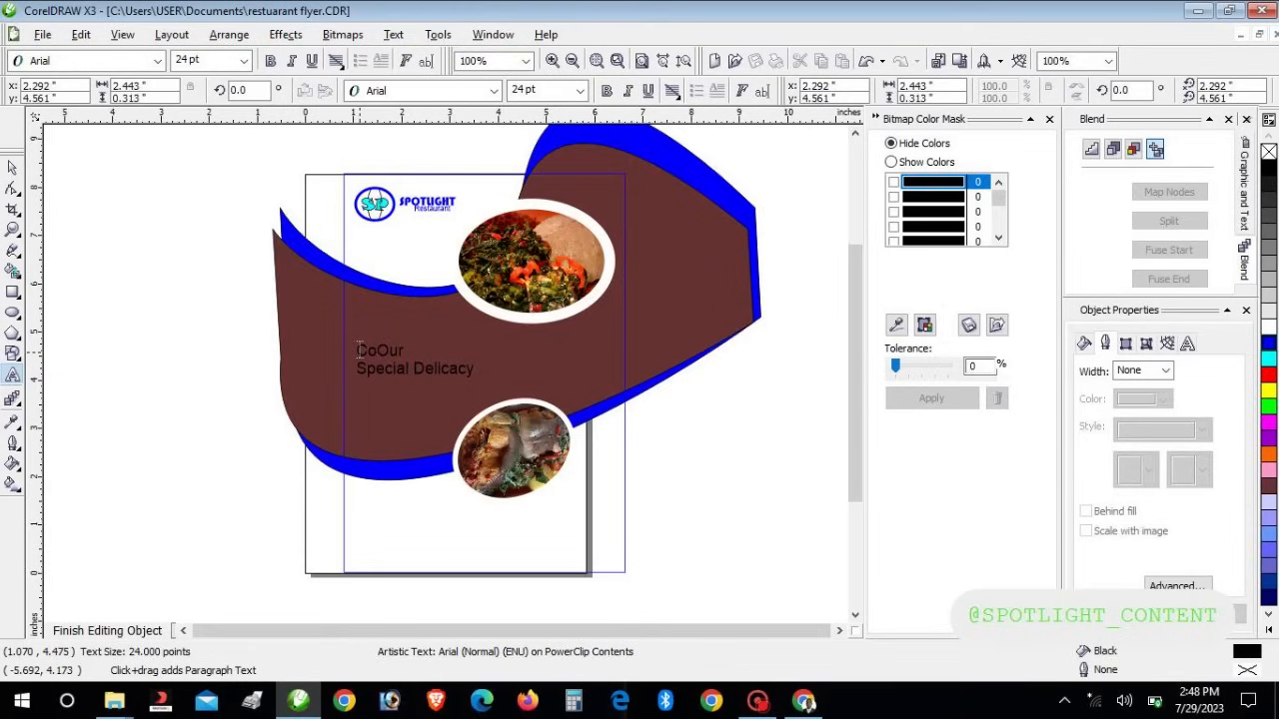
type("me and Tast")
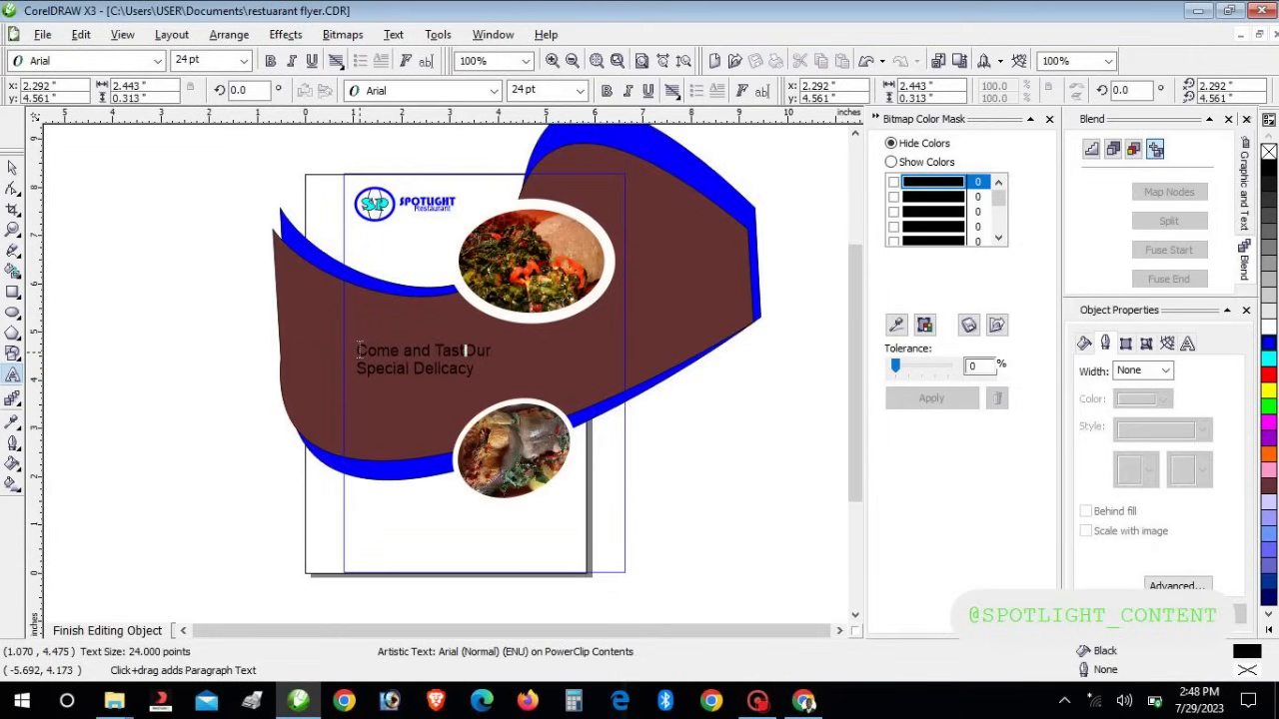
type("e")
key("Return")
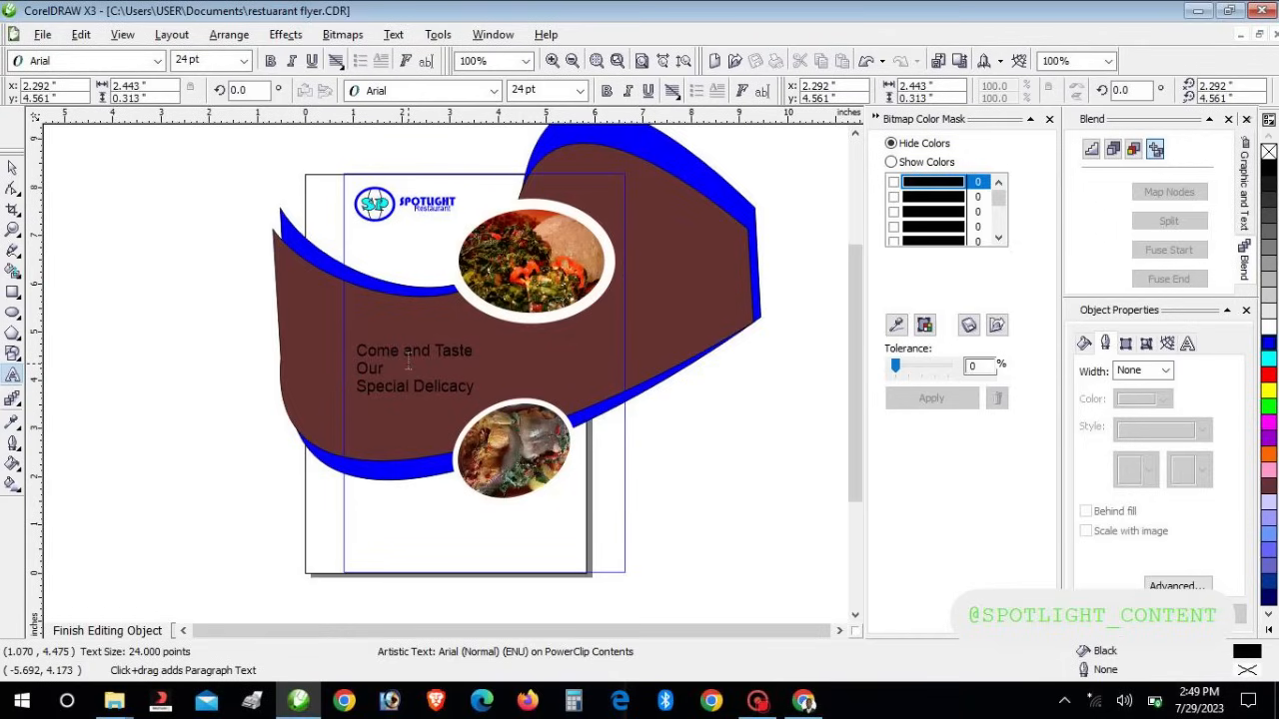
key("ctrl+space")
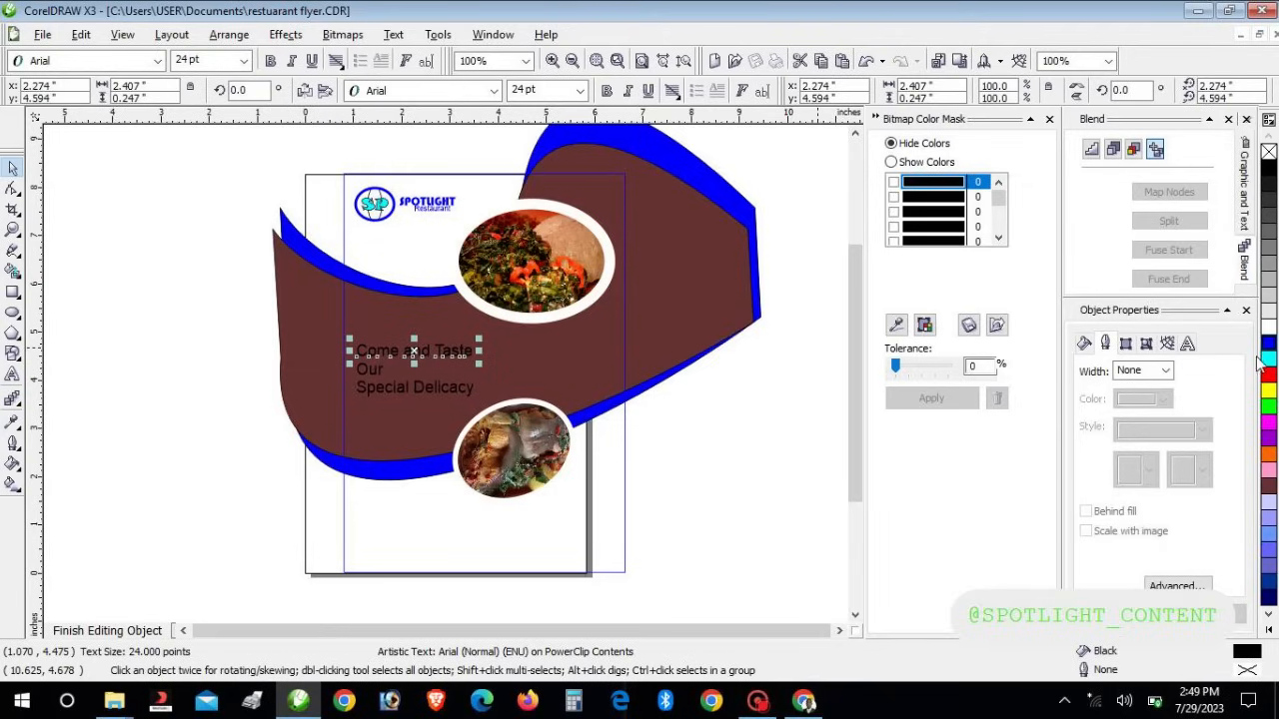
Set Come and Taste, Our and Special Delicacy in Script MT Bold
left_click(493, 90)
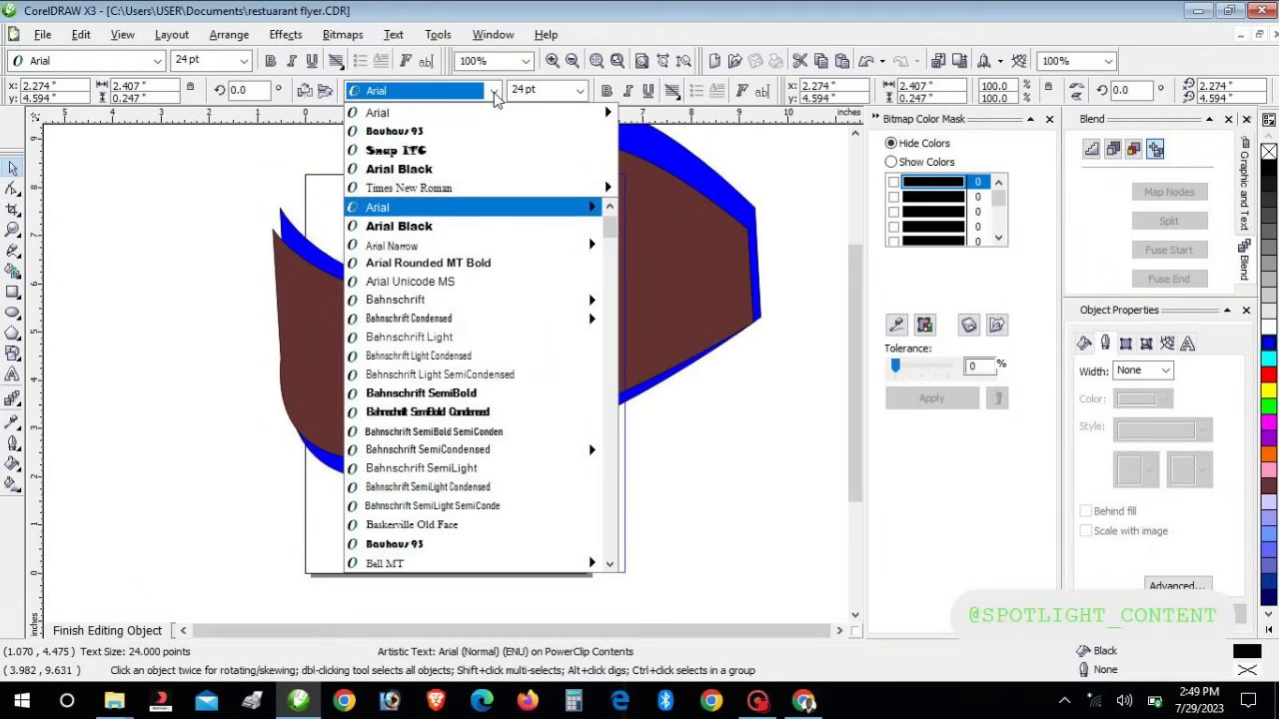
type("S")
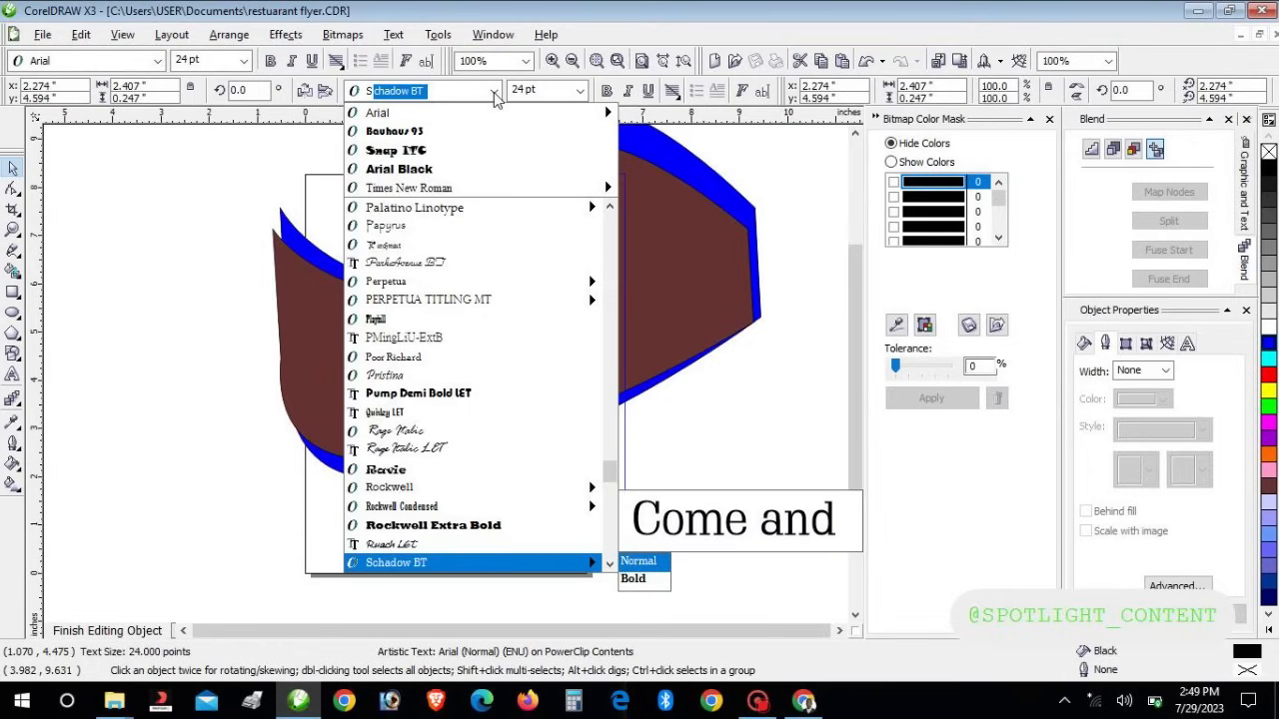
type("cript MT Bold")
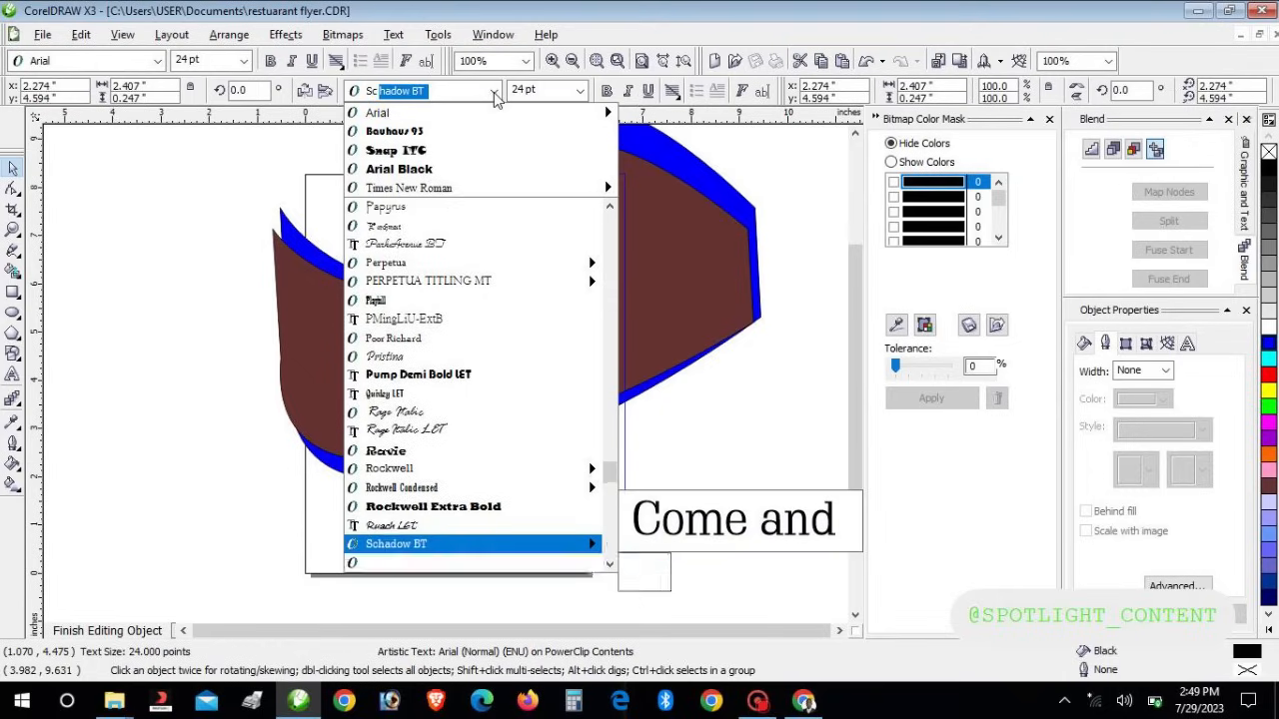
left_click(391, 561)
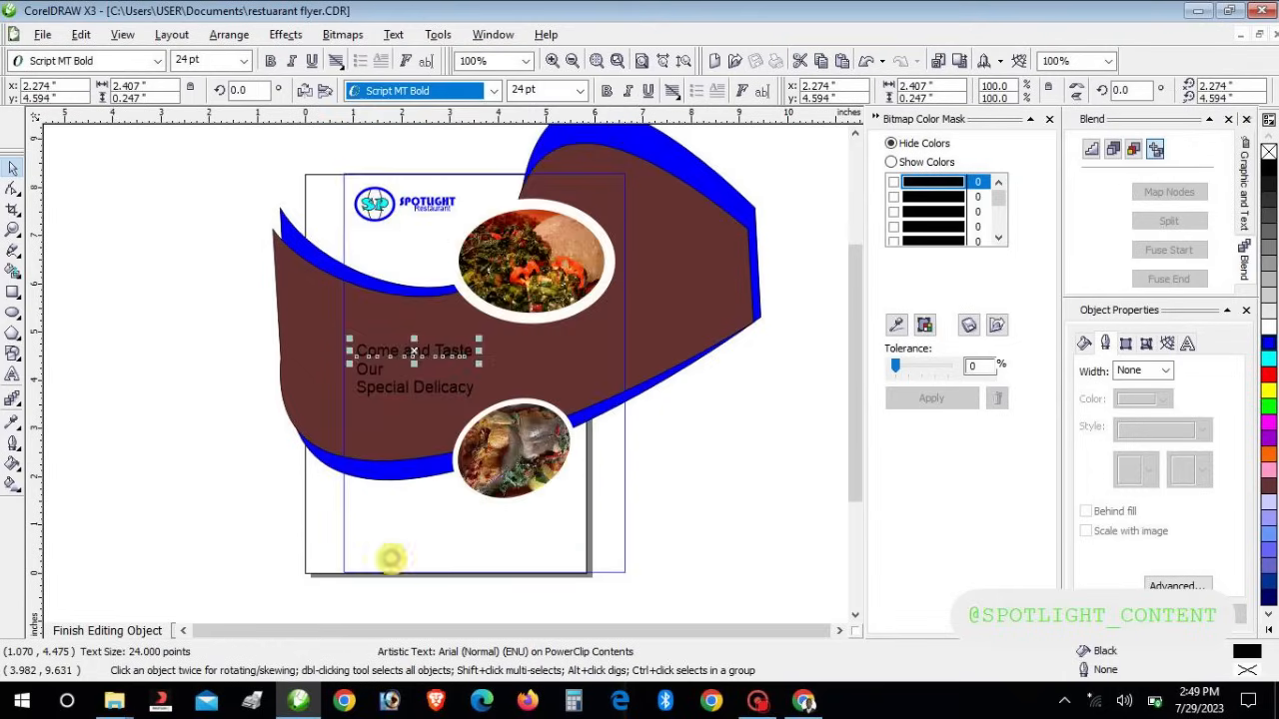
double_click(365, 370)
left_click(493, 91)
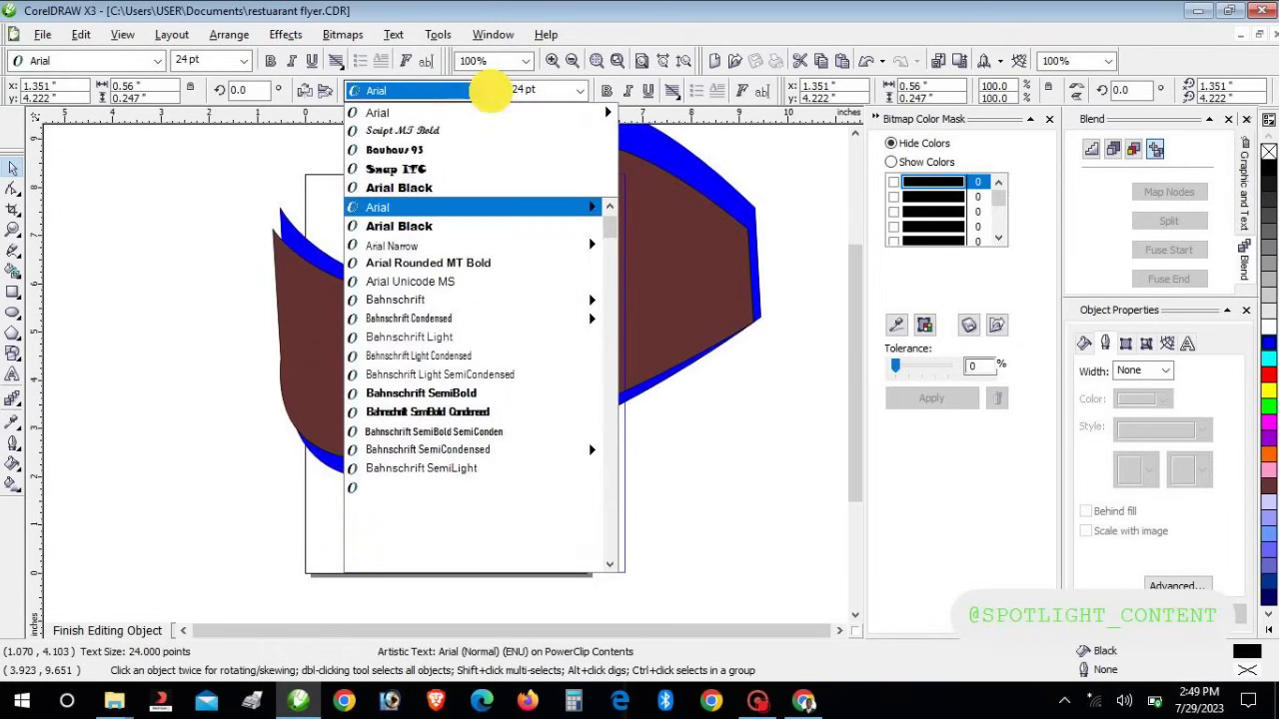
left_click(452, 130)
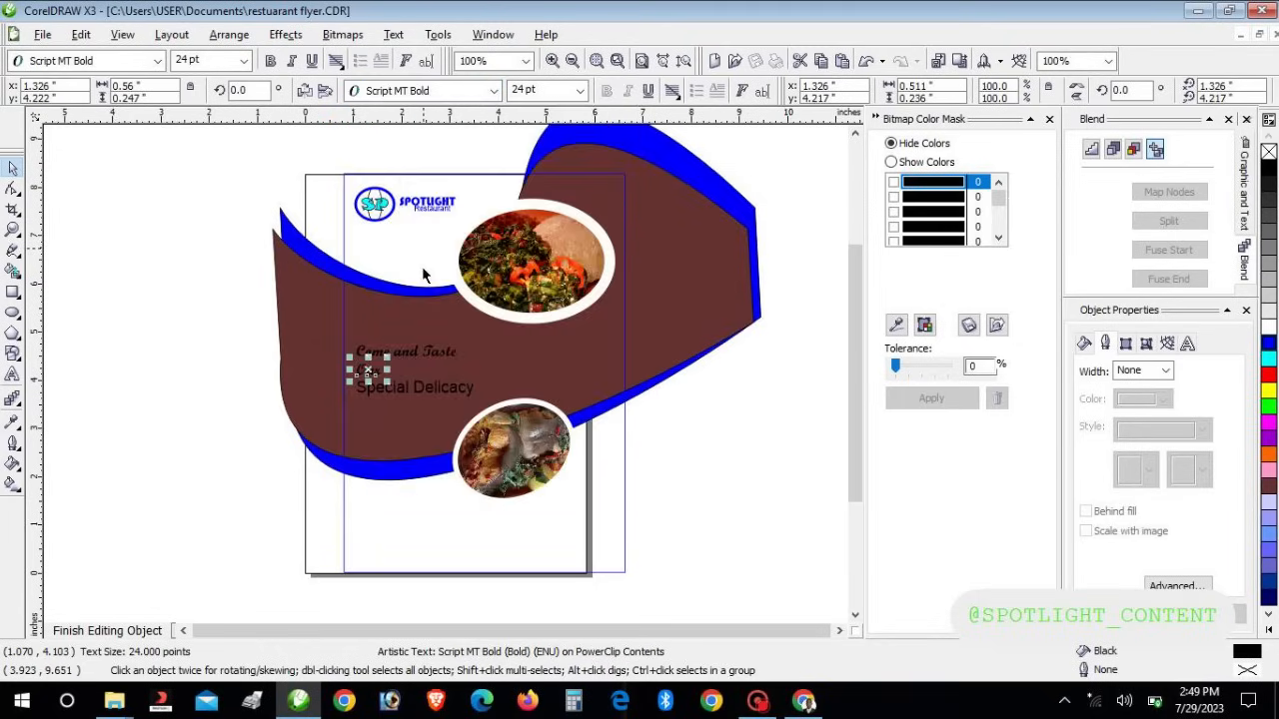
left_click(374, 394)
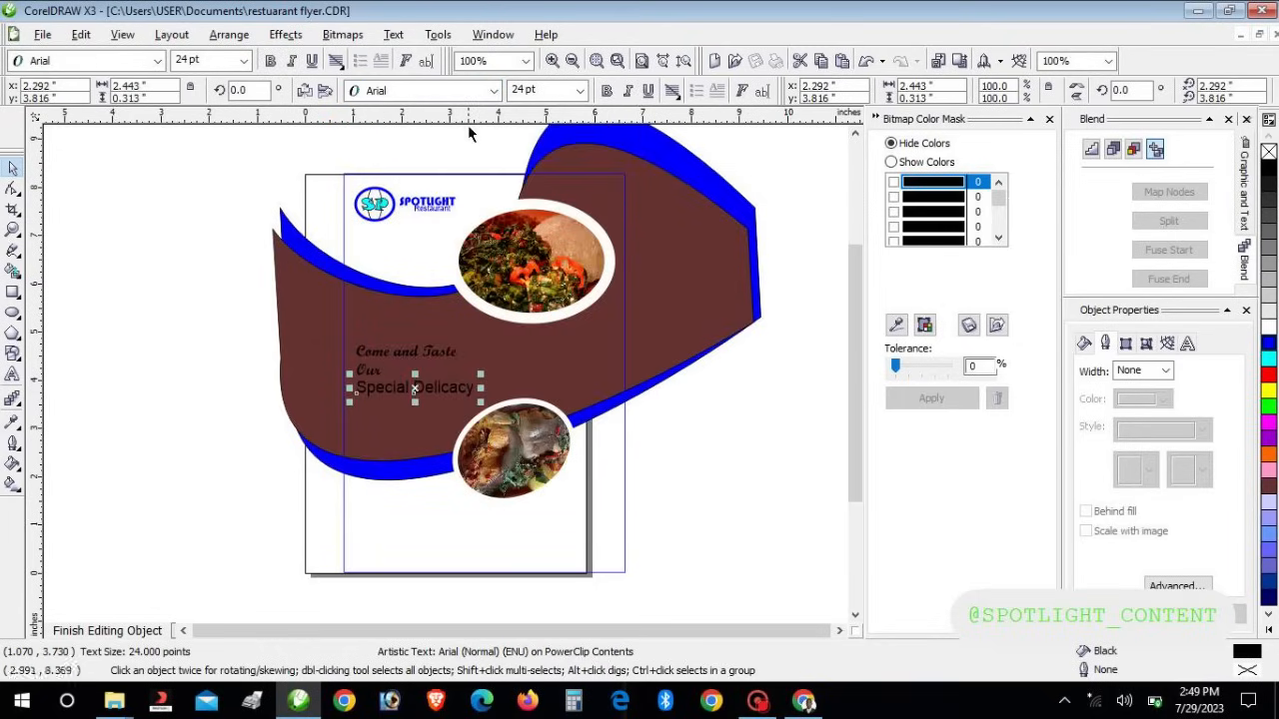
left_click(494, 91)
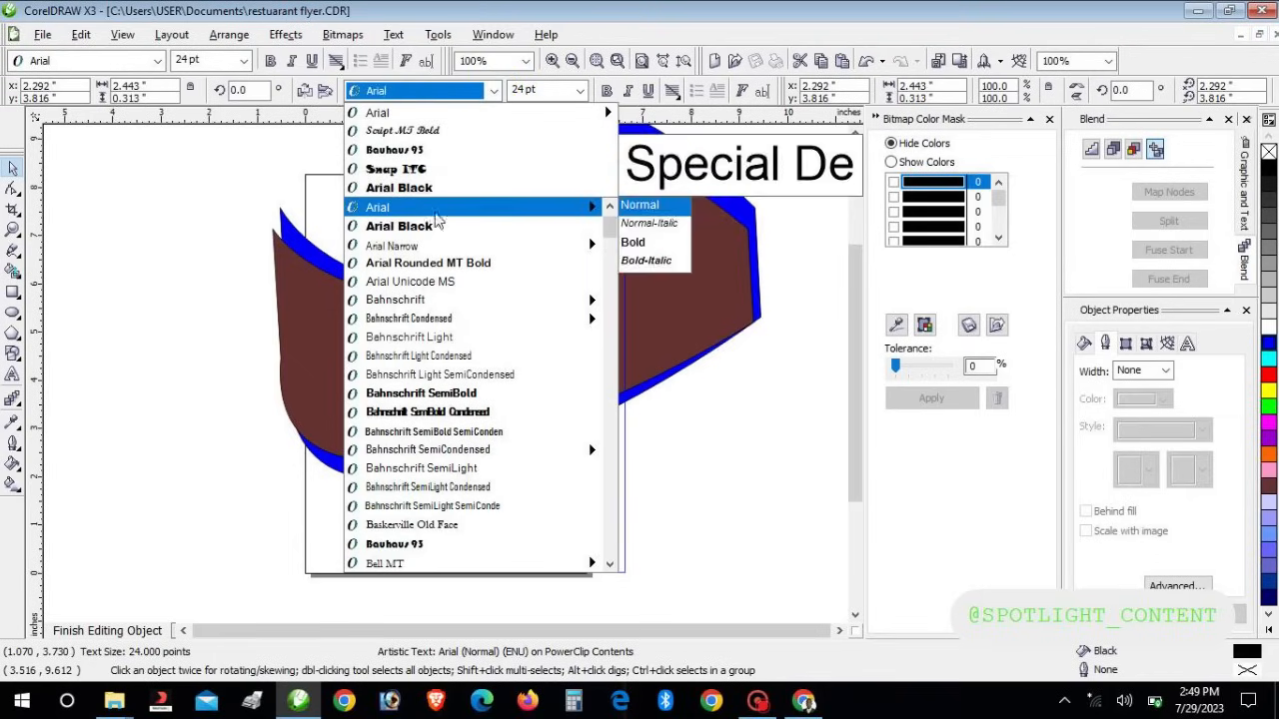
left_click(410, 130)
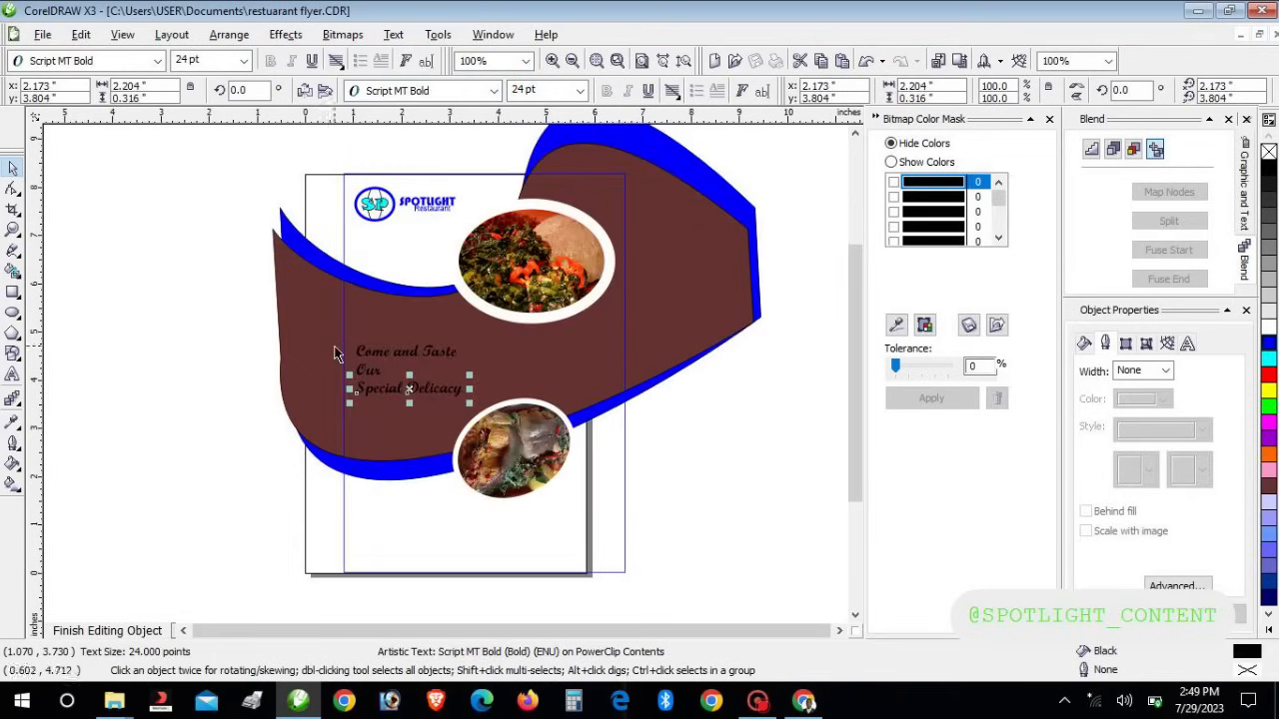
Enlarge the whole headline to 36 pt and nudge it upward
key("ctrl+a")
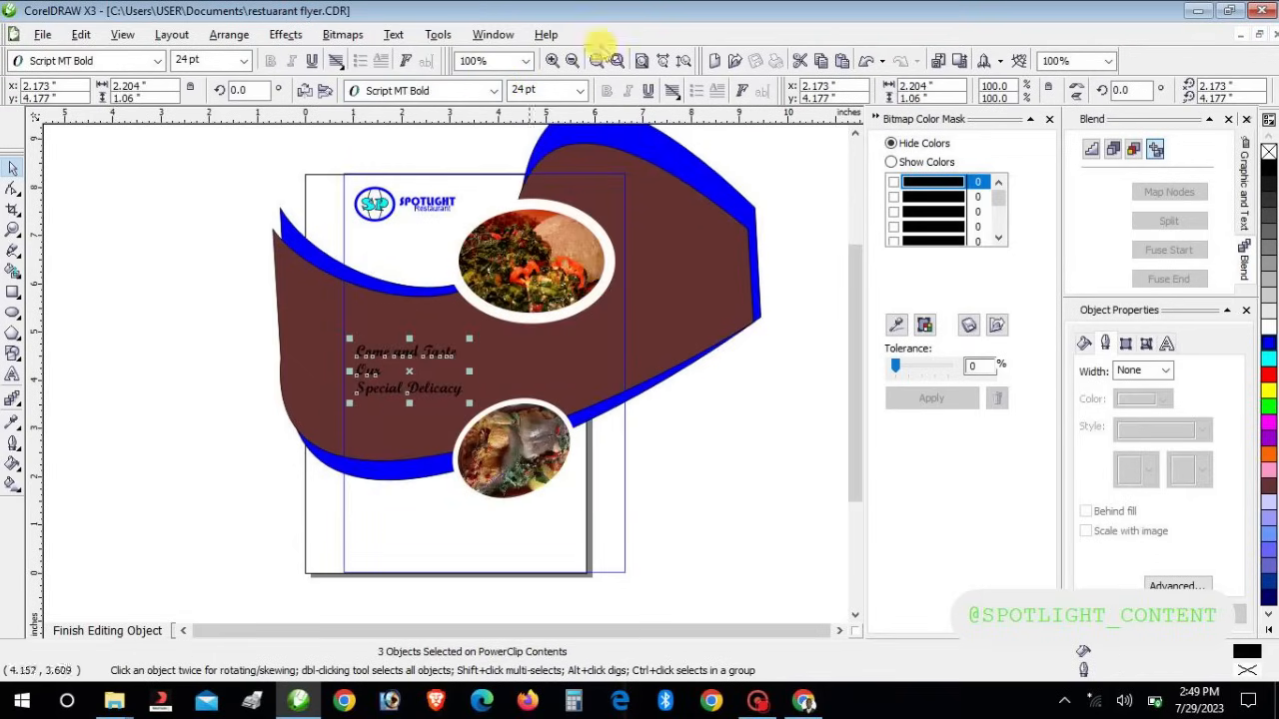
left_click(577, 91)
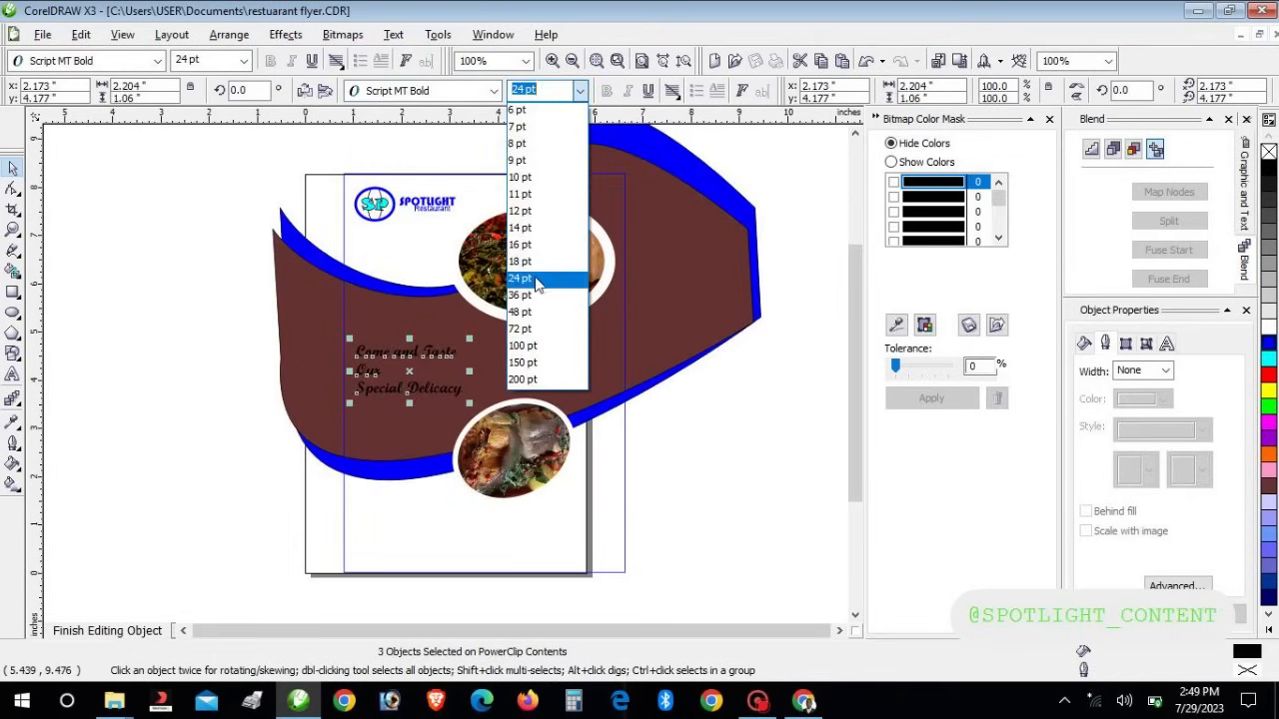
left_click(530, 295)
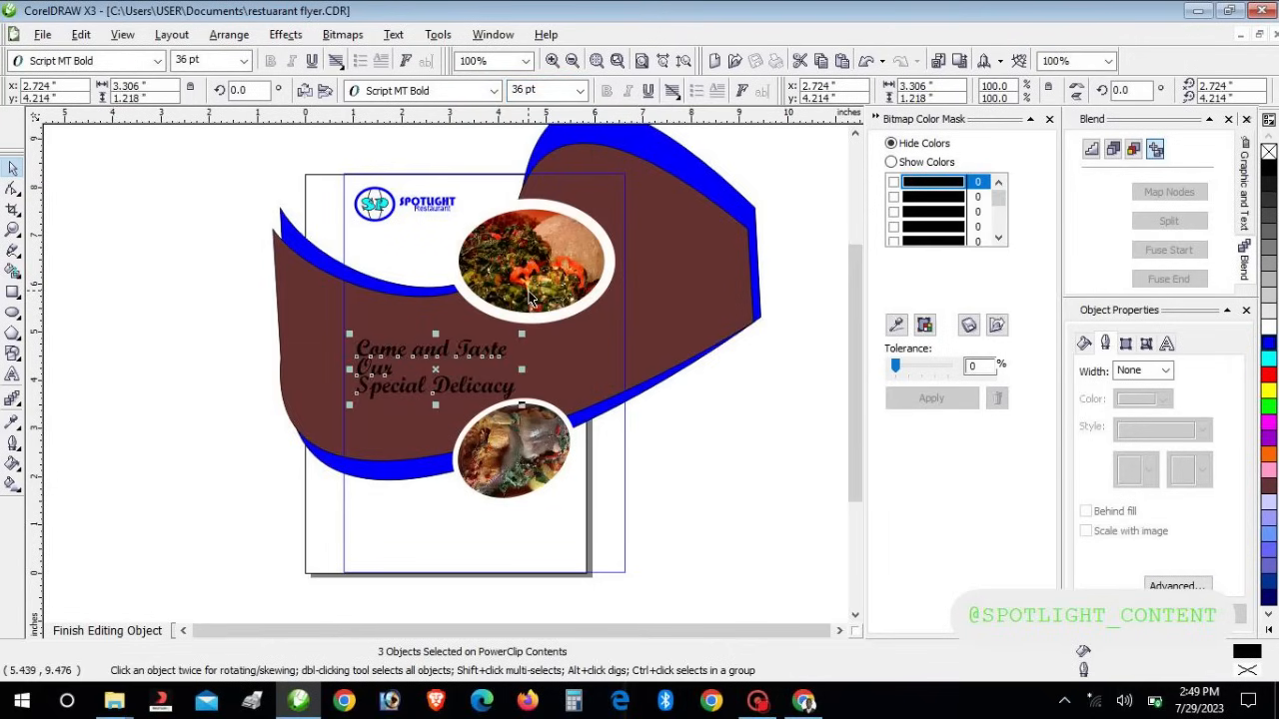
key("Up")
key("Up")
key("Up")
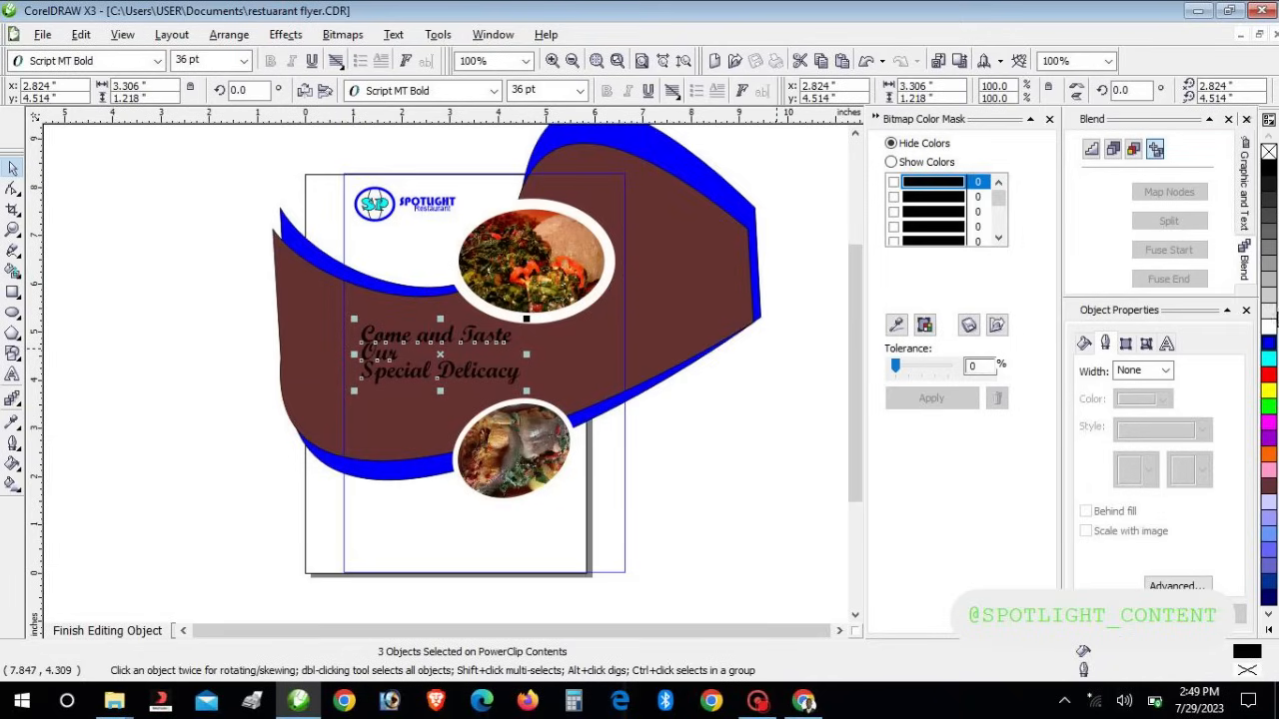
Colour the headline white, then nudge the Our and Special Delicacy lines down slightly
left_click(1269, 328)
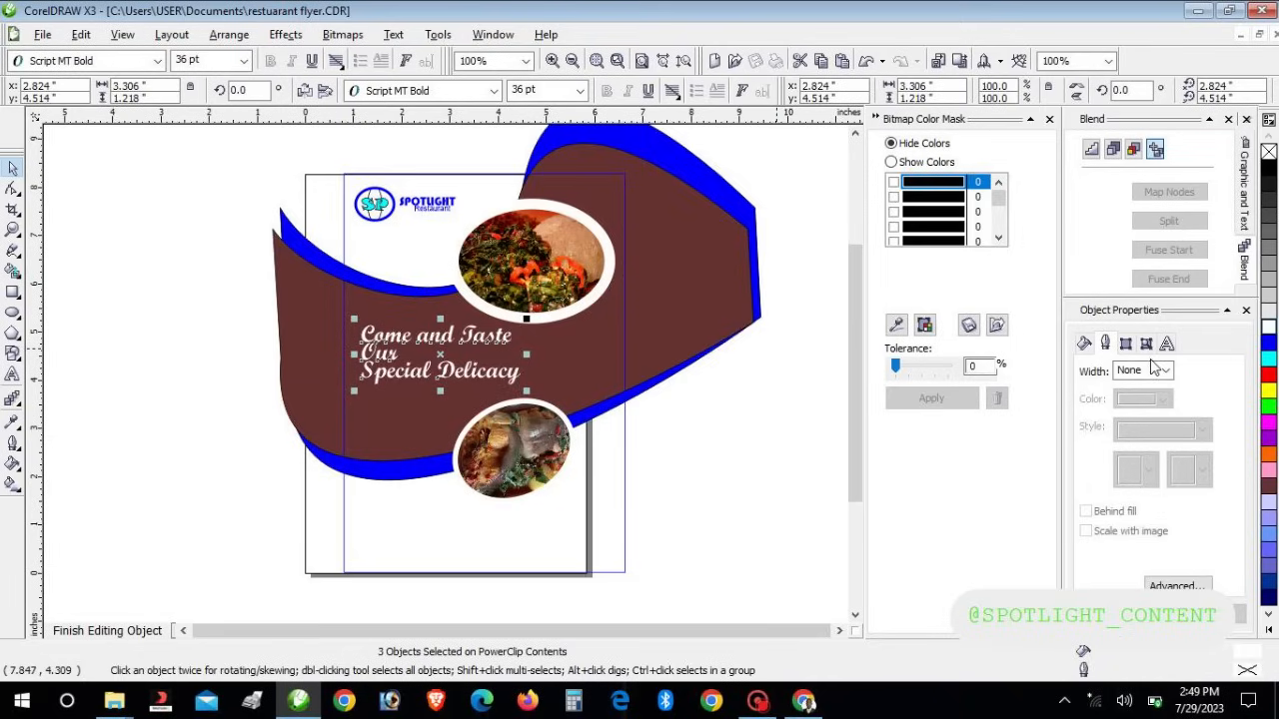
left_click(709, 496)
left_click(404, 375)
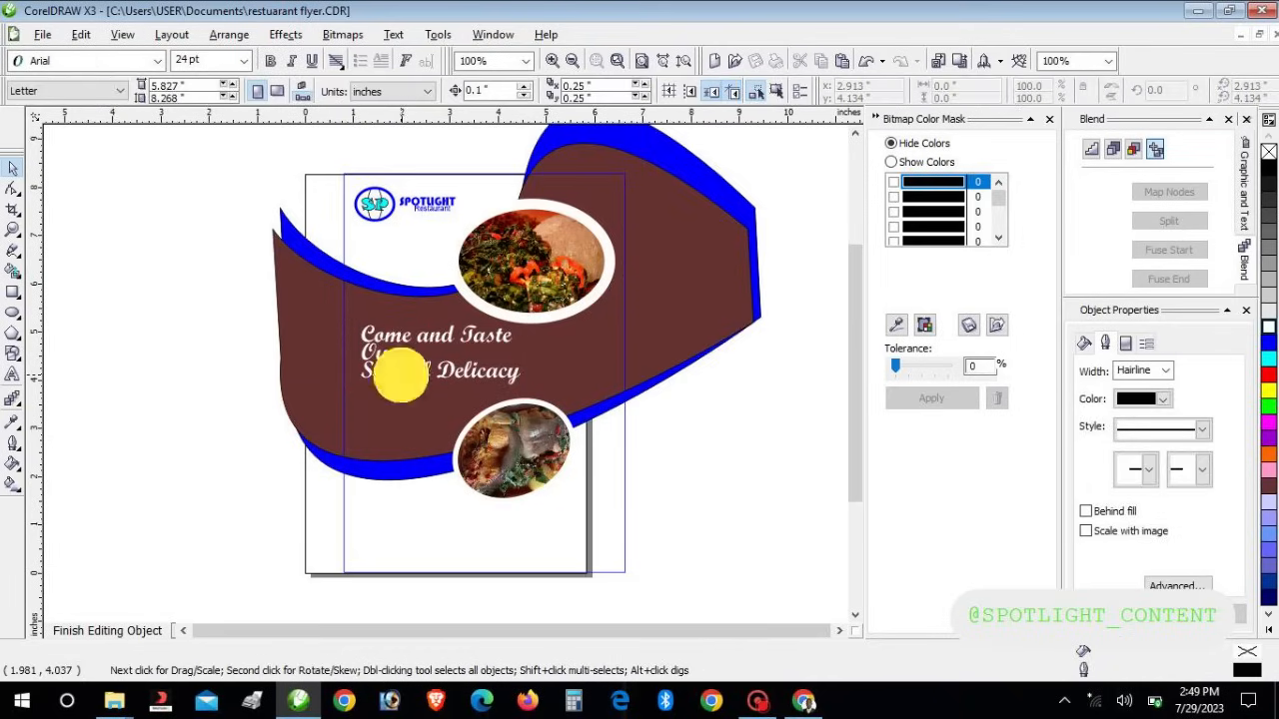
left_click(382, 361)
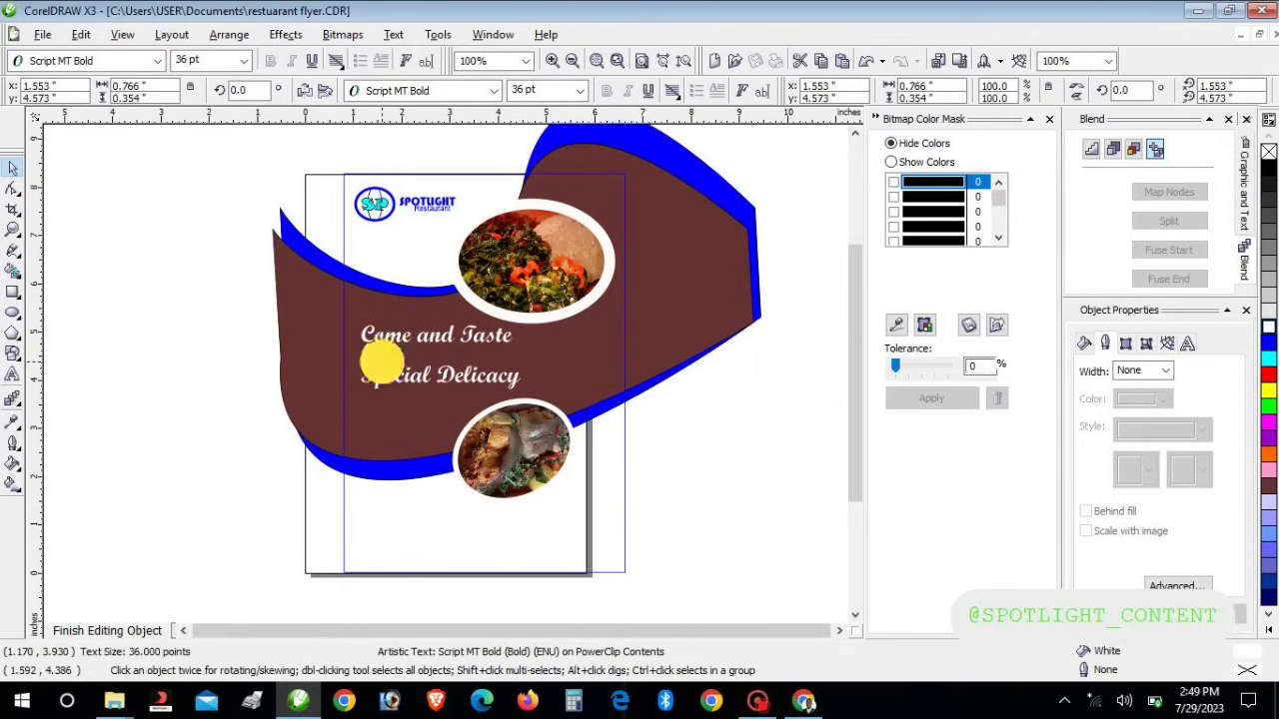
key("Down")
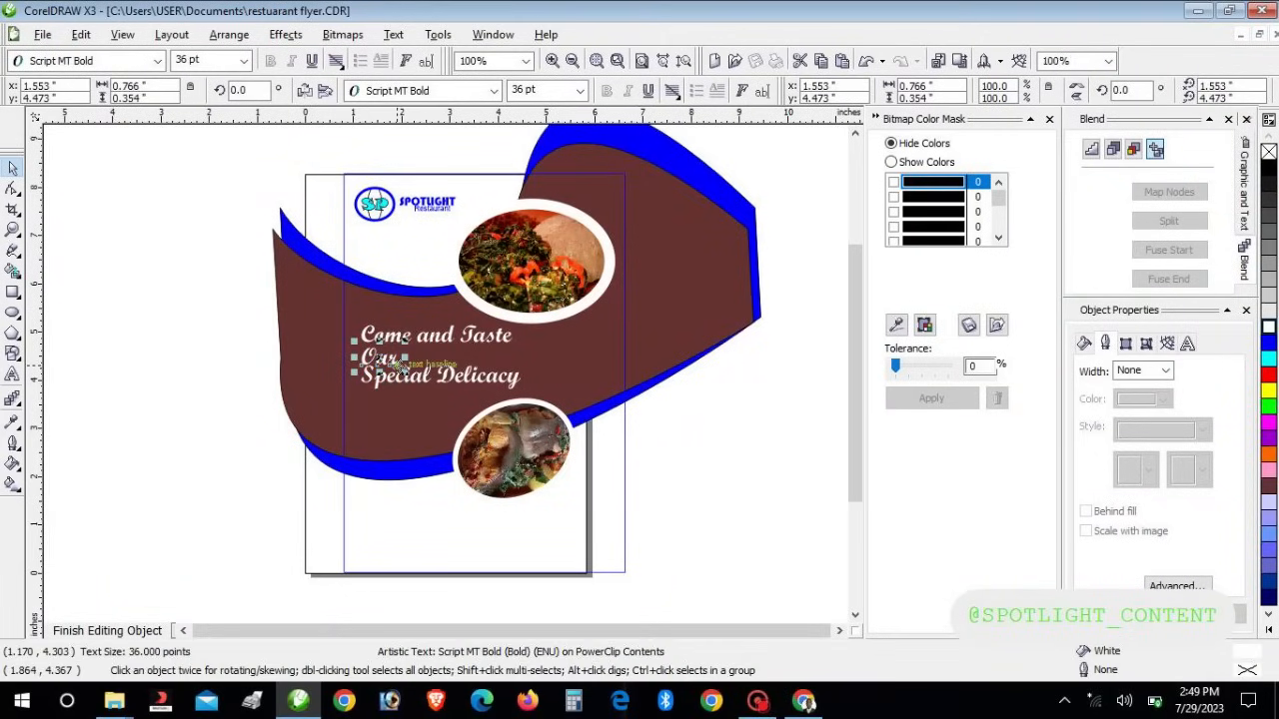
left_click(414, 381)
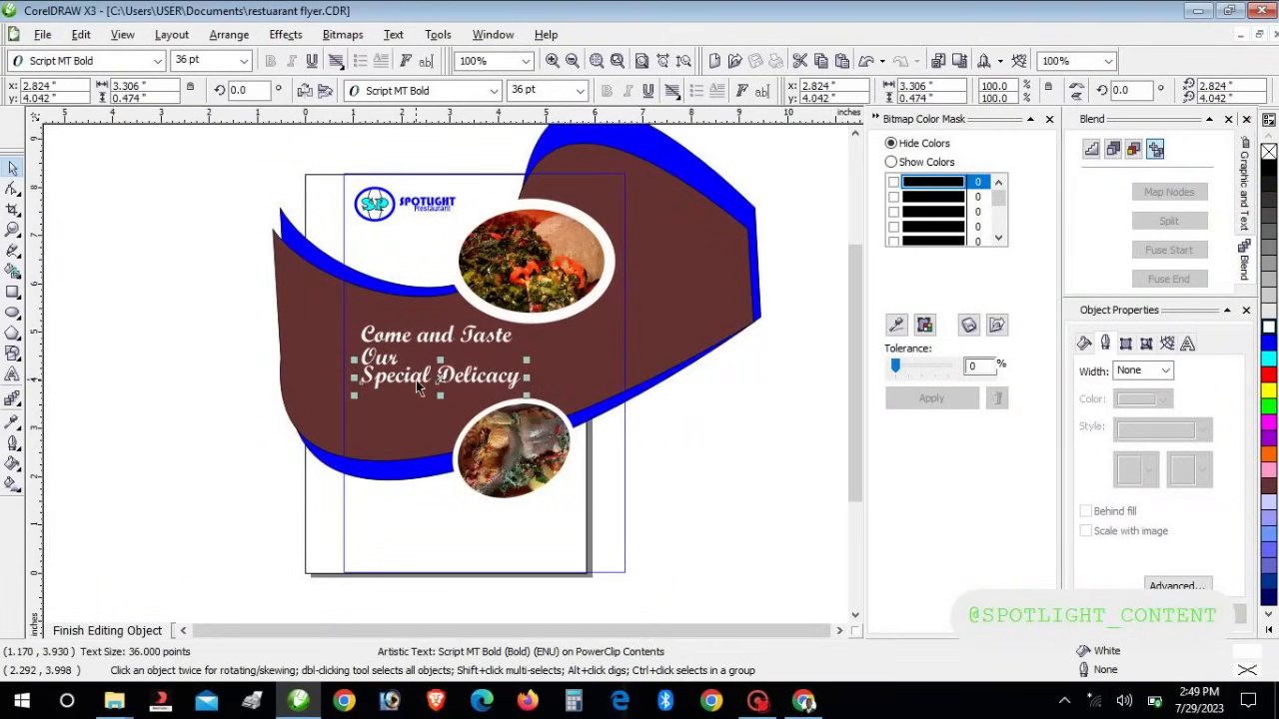
key("Down")
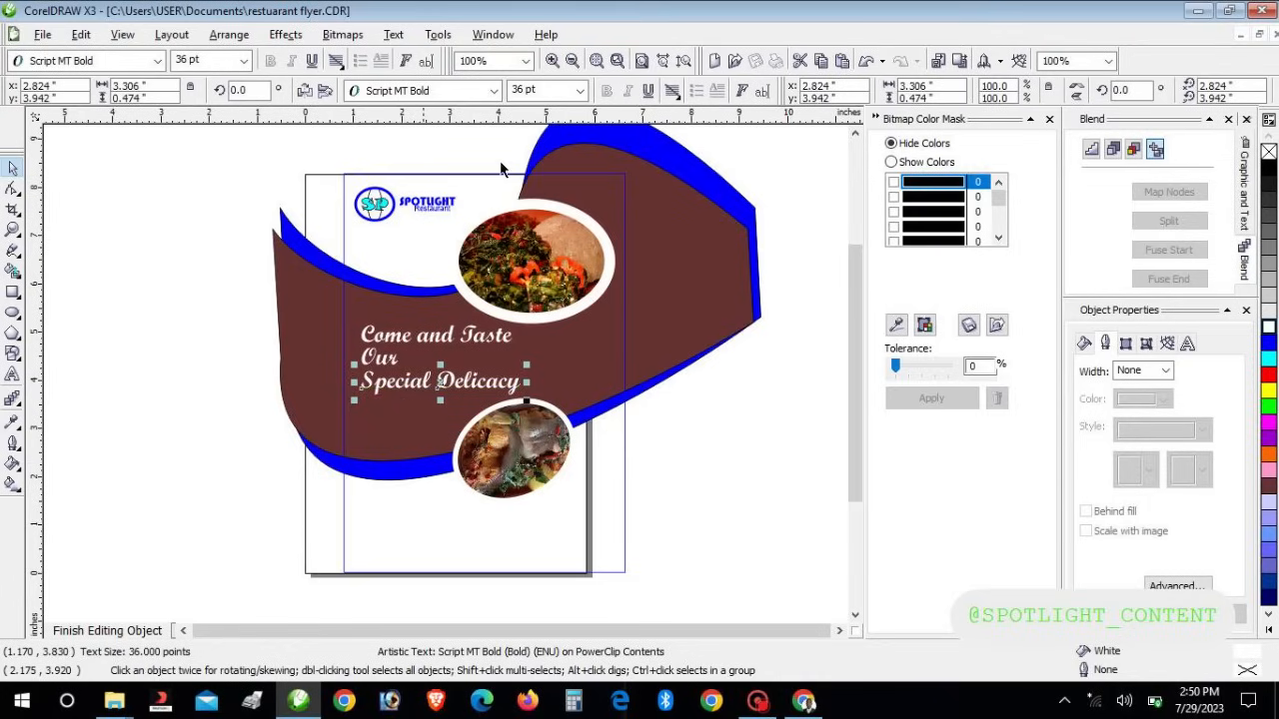
Set Special Delicacy in Arial Black and narrow it slightly
left_click(494, 91)
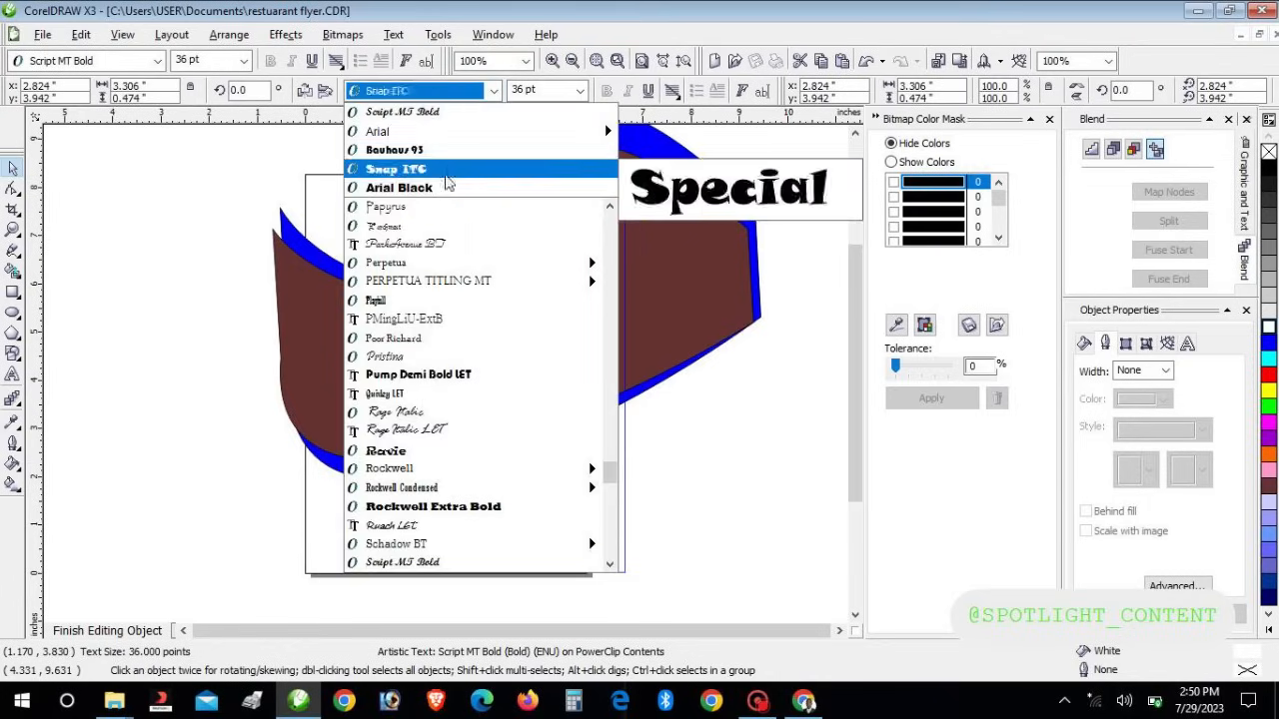
left_click(450, 188)
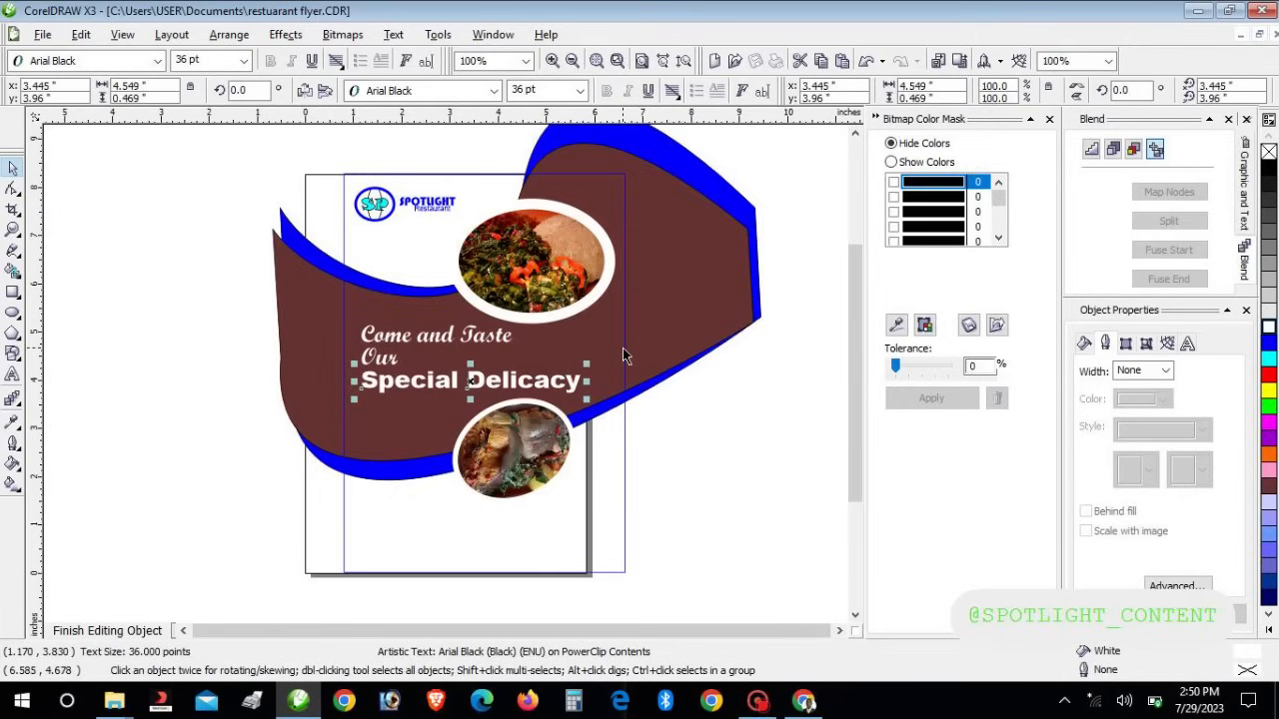
left_click_drag(585, 380, 536, 383)
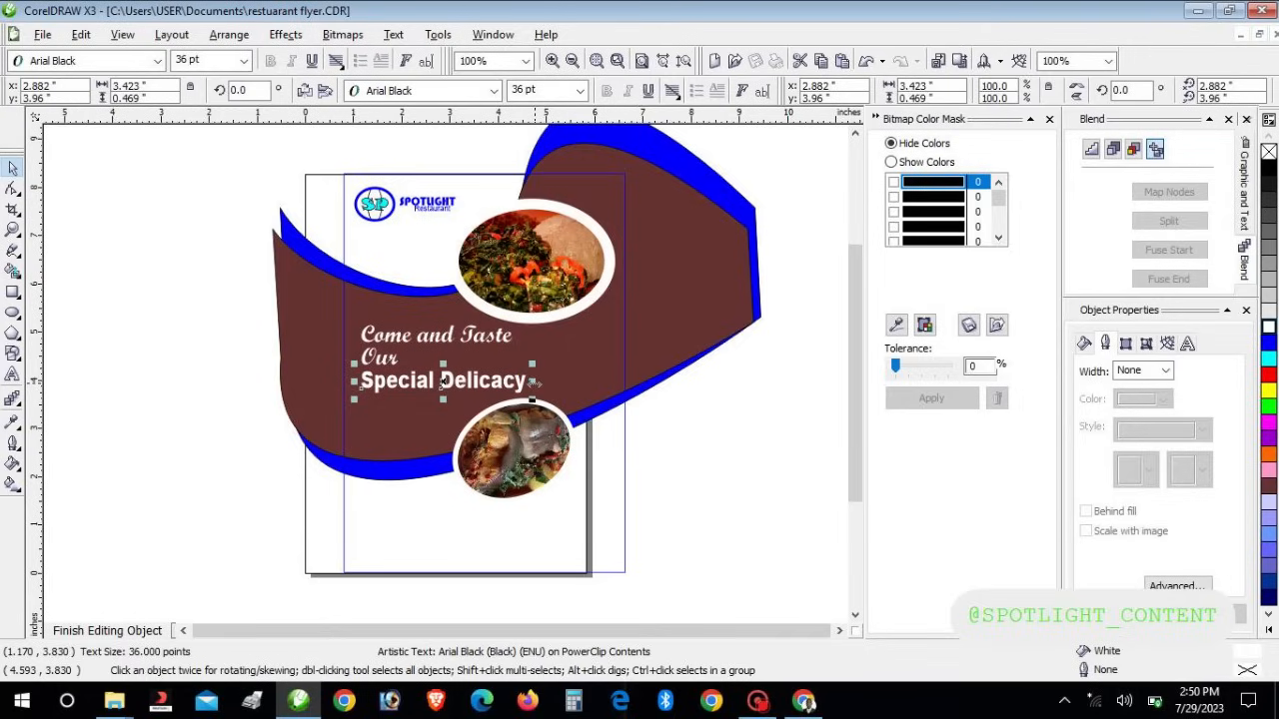
Delete 'and' so the first headline line reads 'Come Taste'
left_click(446, 340)
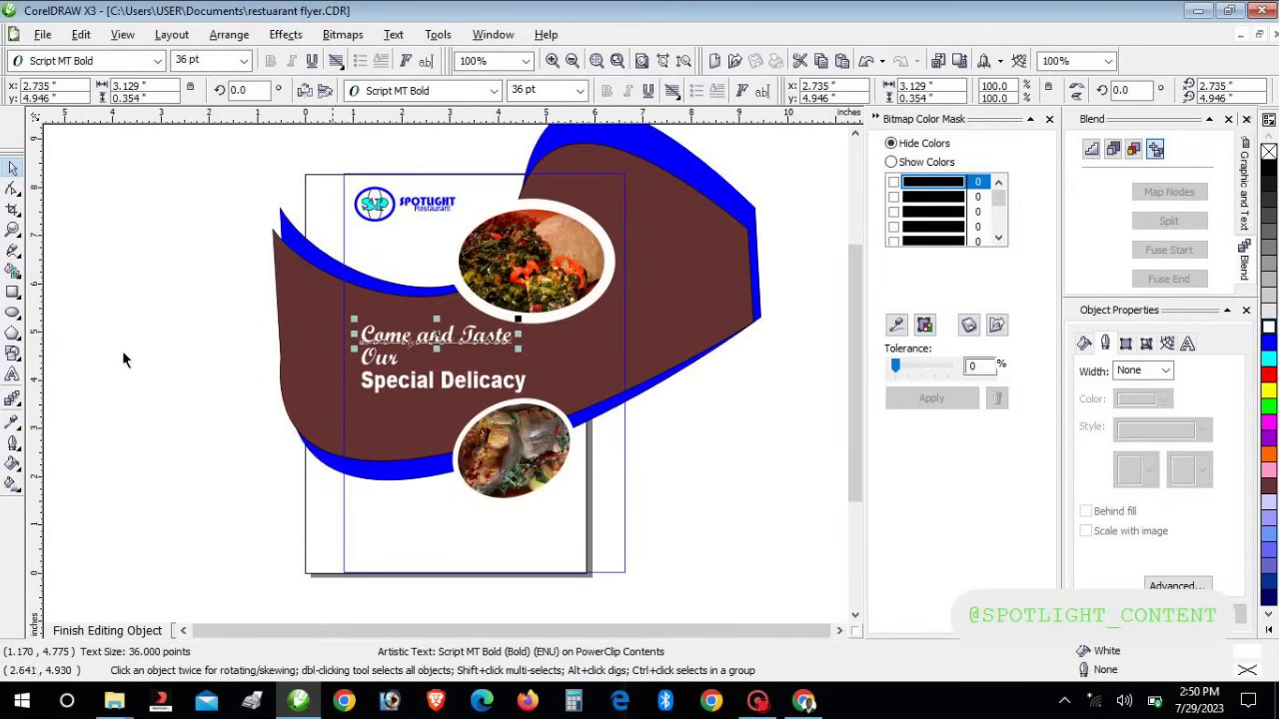
left_click(13, 376)
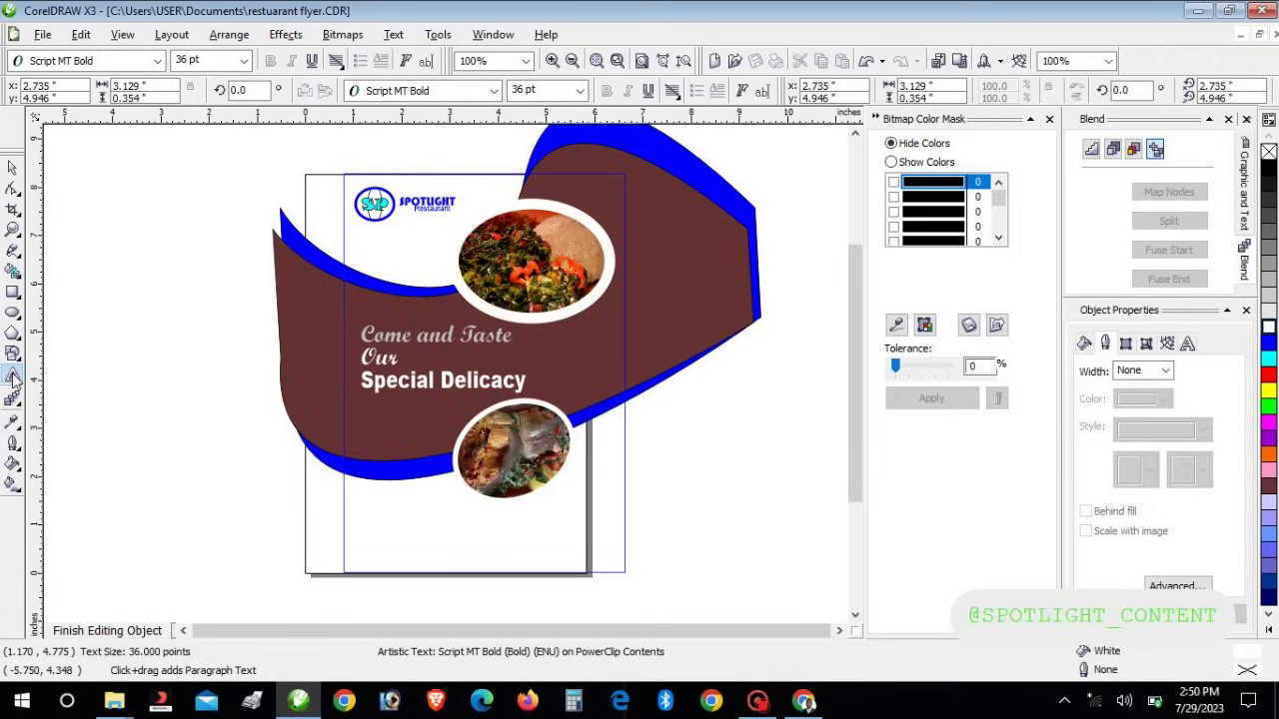
key("BackSpace")
key("BackSpace")
key("BackSpace")
key("BackSpace")
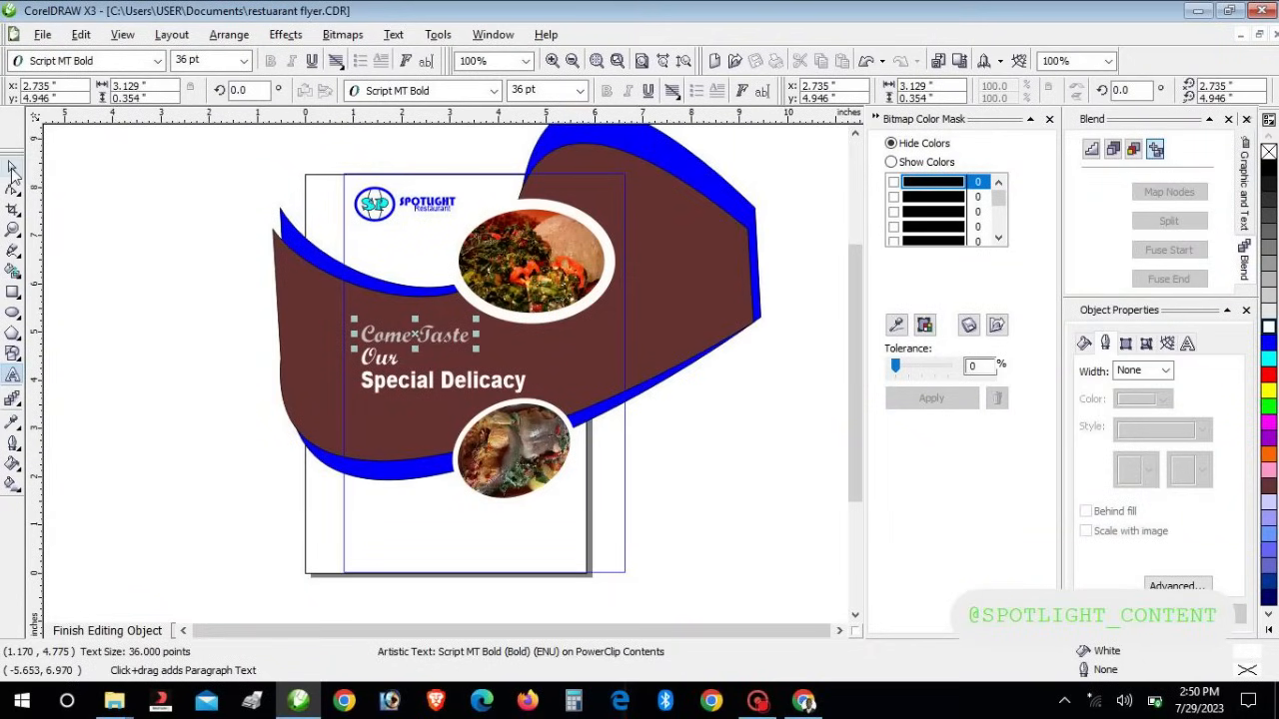
left_click(13, 167)
left_click(276, 334)
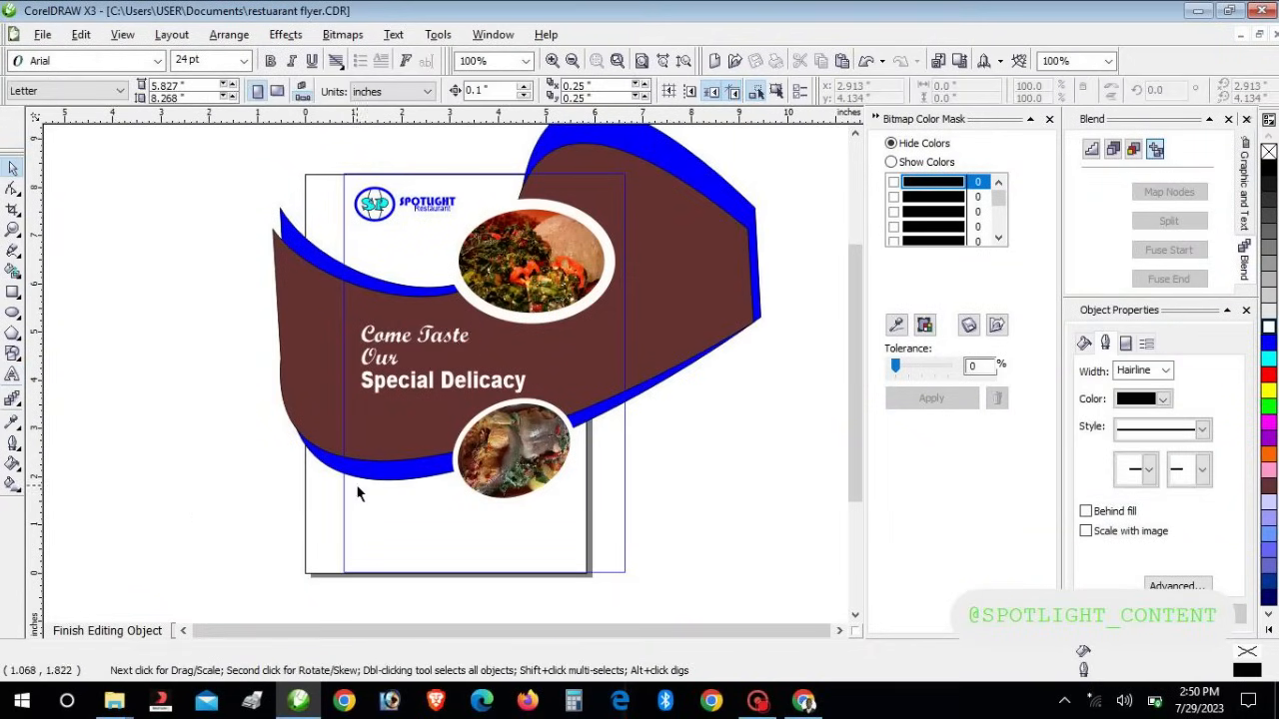
left_click(423, 386)
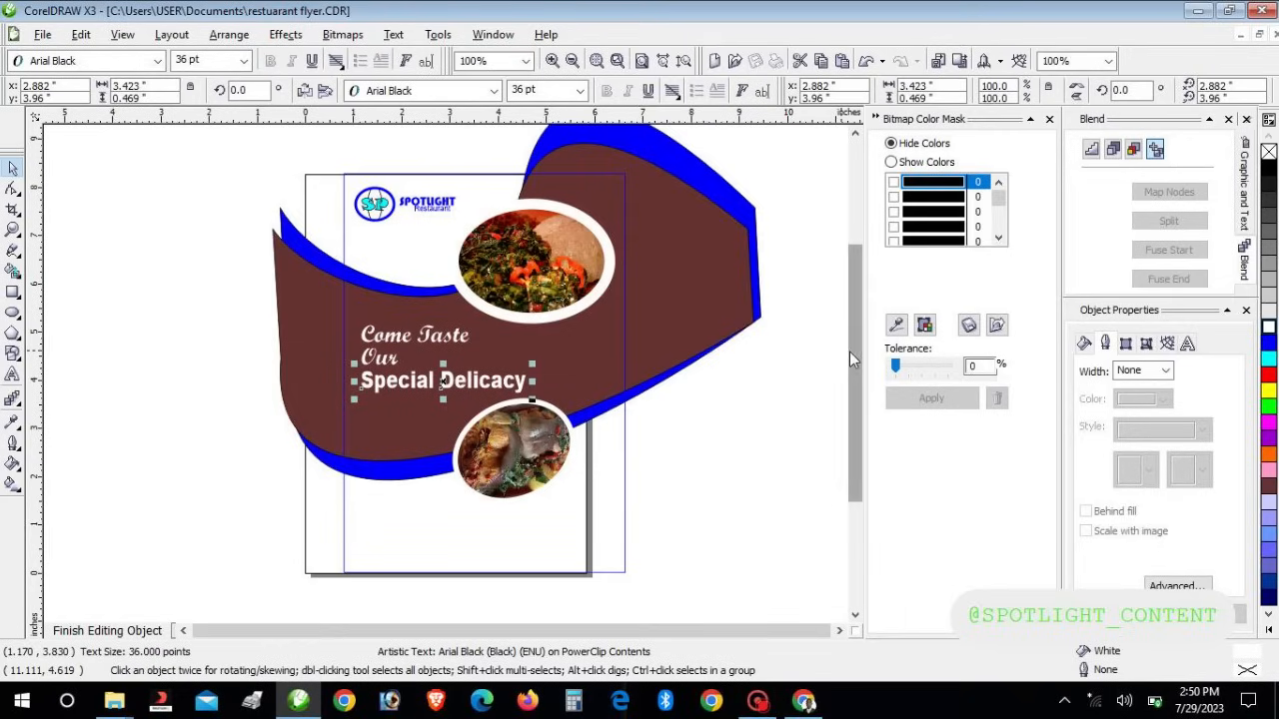
Colour Special Delicacy cyan
left_click(1269, 342)
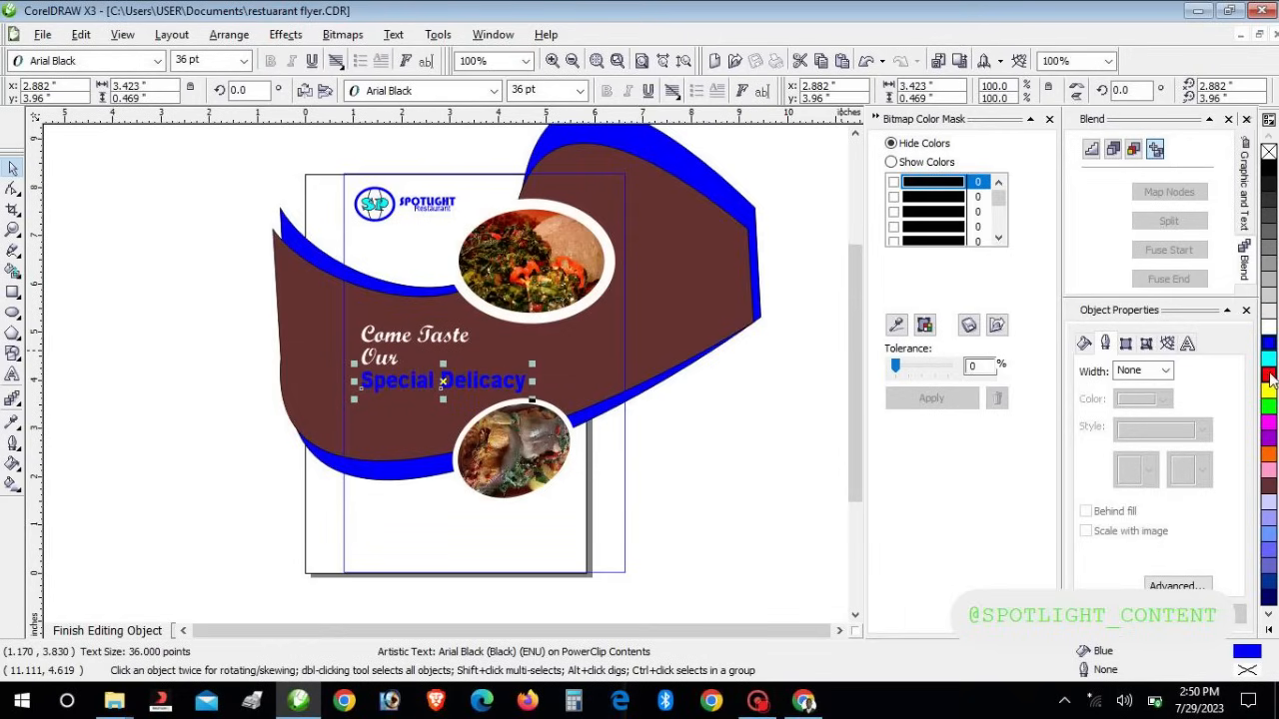
left_click(1269, 357)
left_click(807, 465)
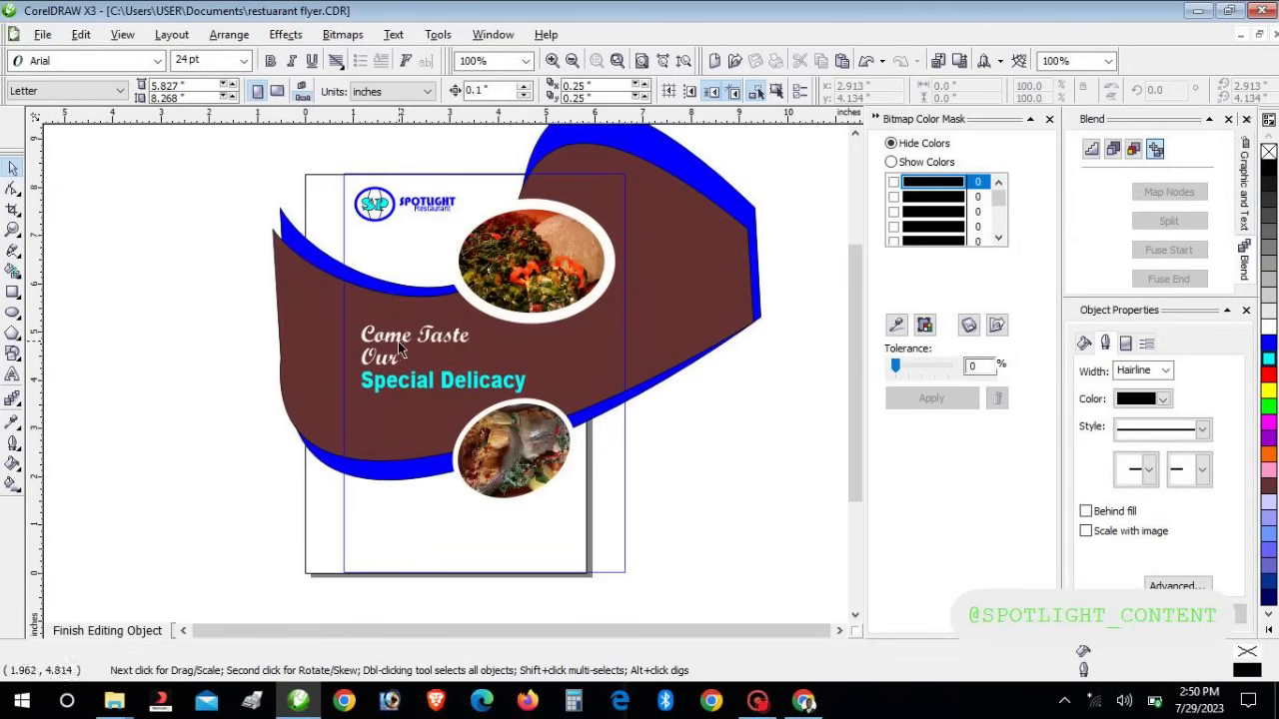
Select all three headline lines and narrow them slightly
left_click(354, 334)
left_click(380, 364)
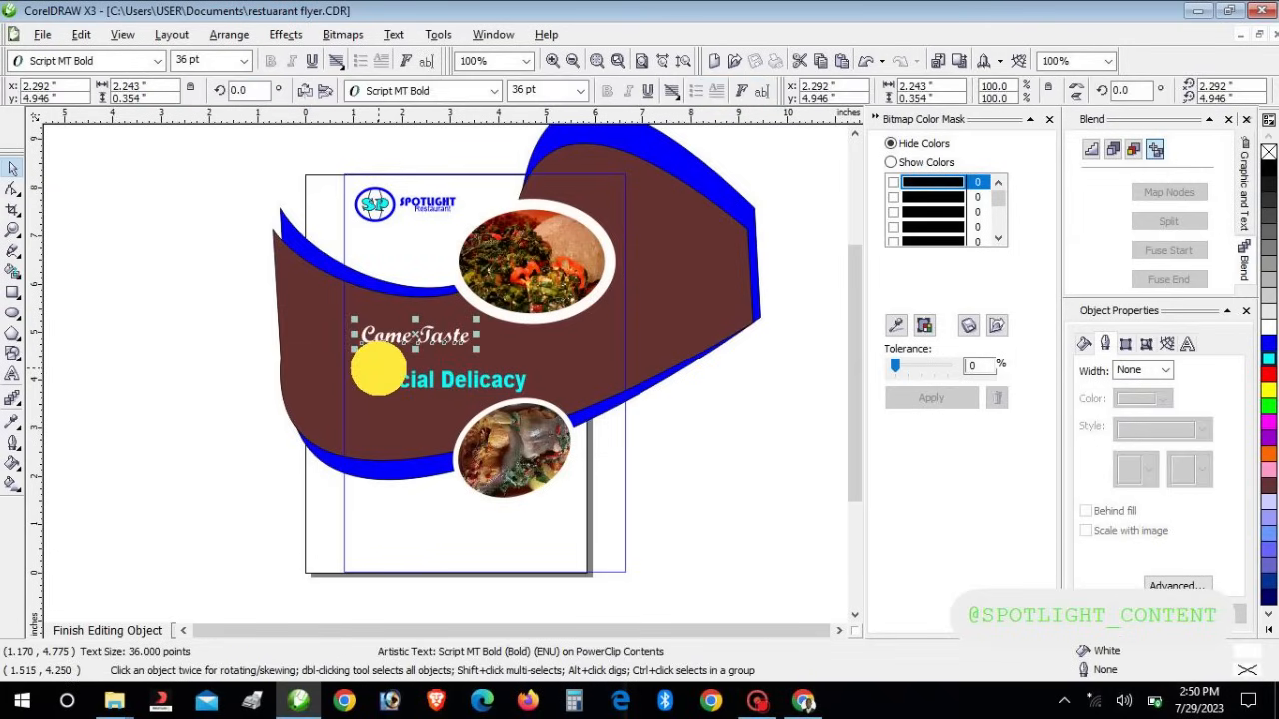
left_click(380, 360)
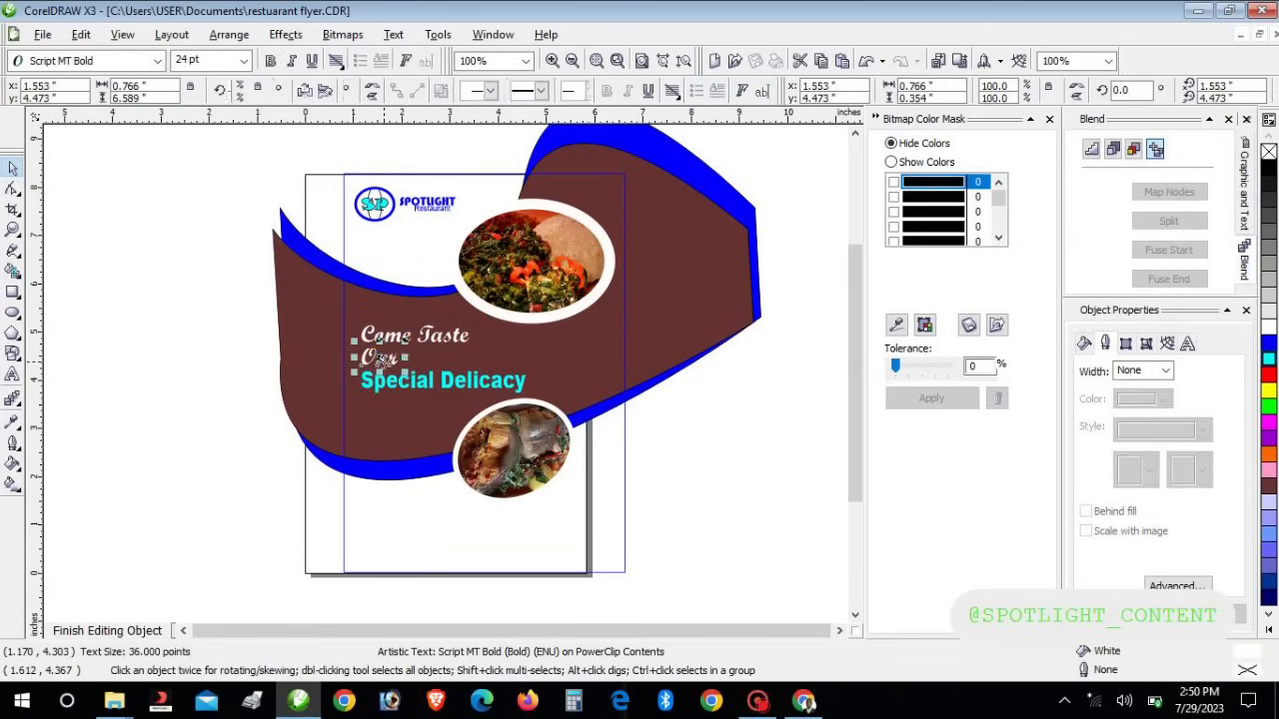
left_click_drag(273, 278, 572, 414)
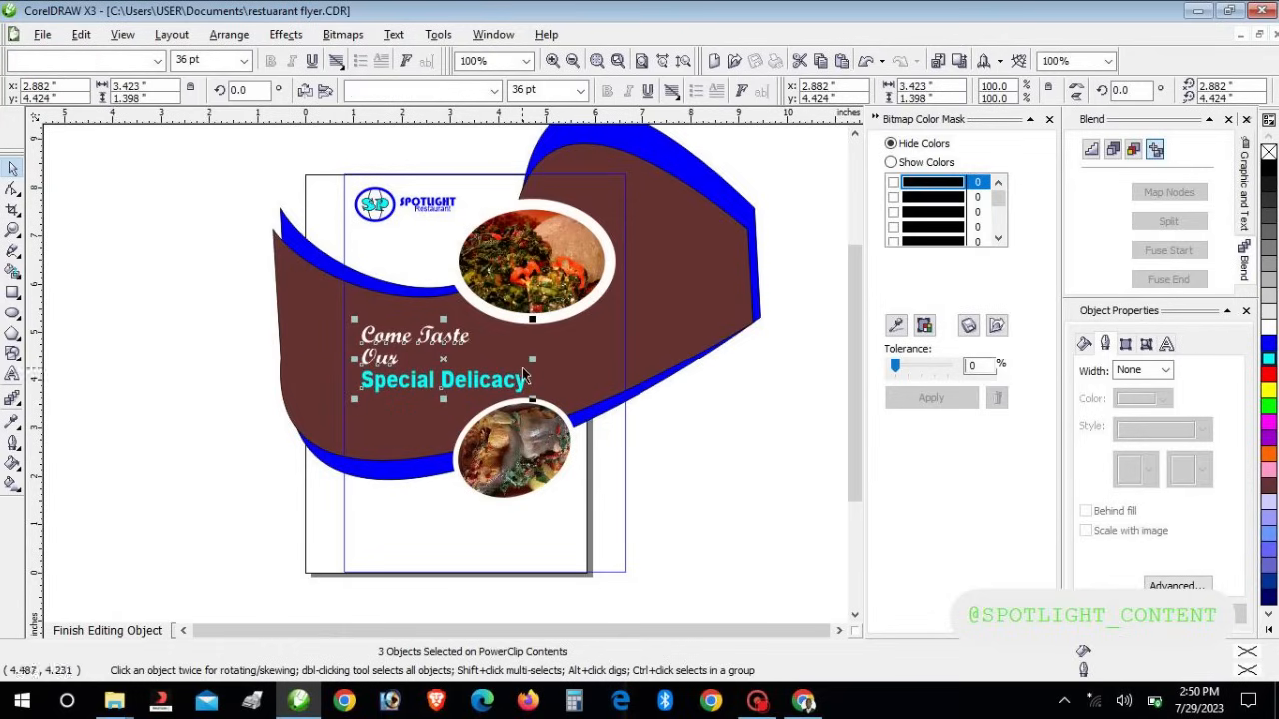
left_click_drag(531, 359, 519, 360)
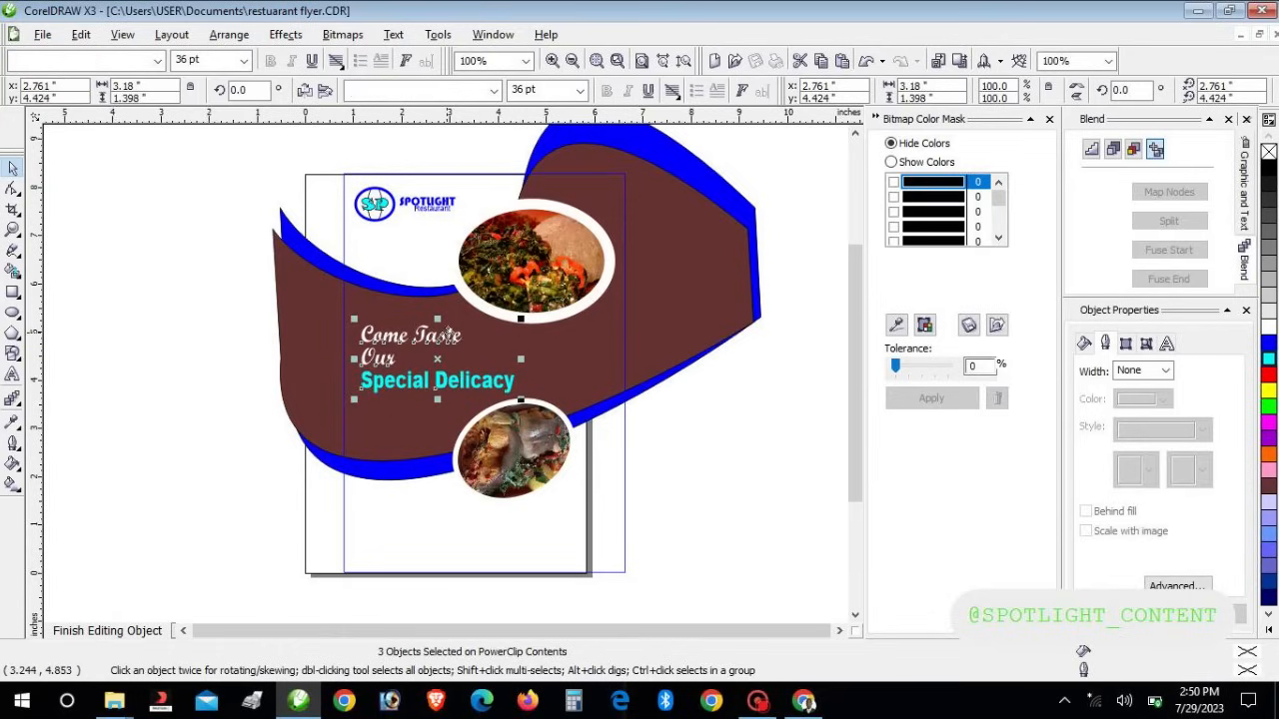
left_click(449, 340)
left_click(197, 293)
Scale down the Come Taste and Our lines and nudge them up and right
left_click_drag(220, 285, 497, 366)
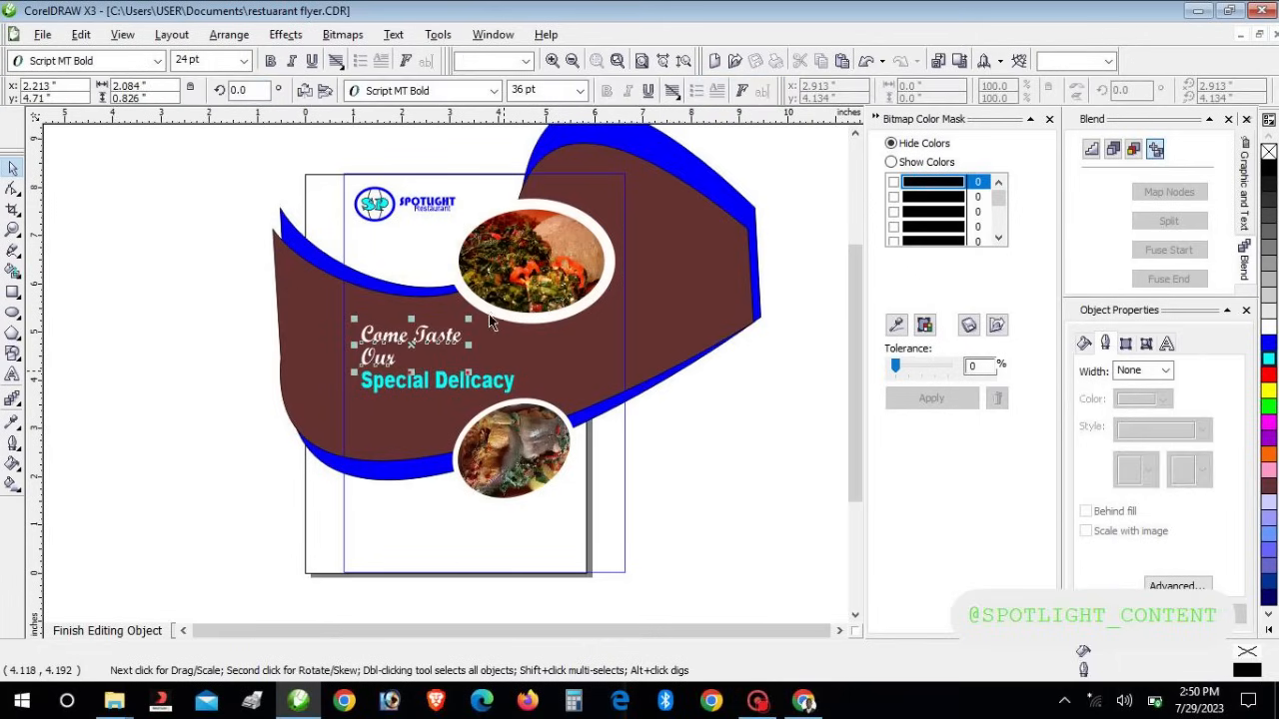
left_click_drag(469, 321, 457, 325)
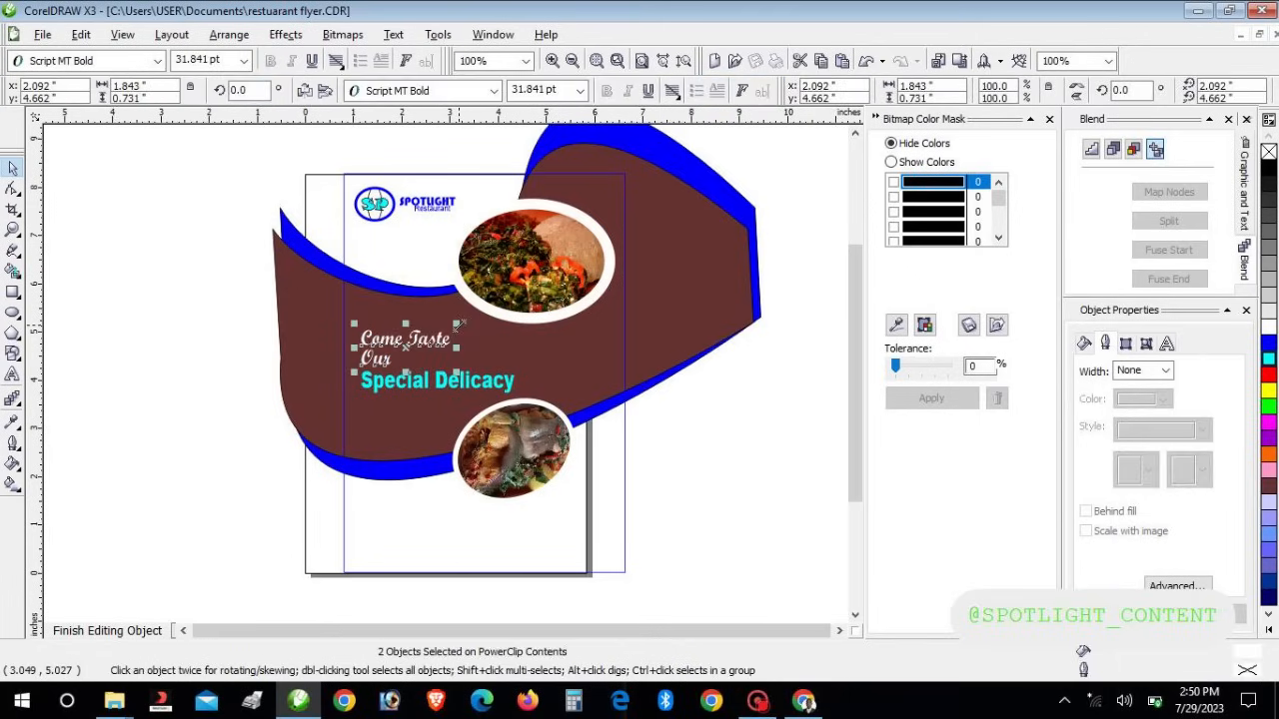
key("Right")
key("Up")
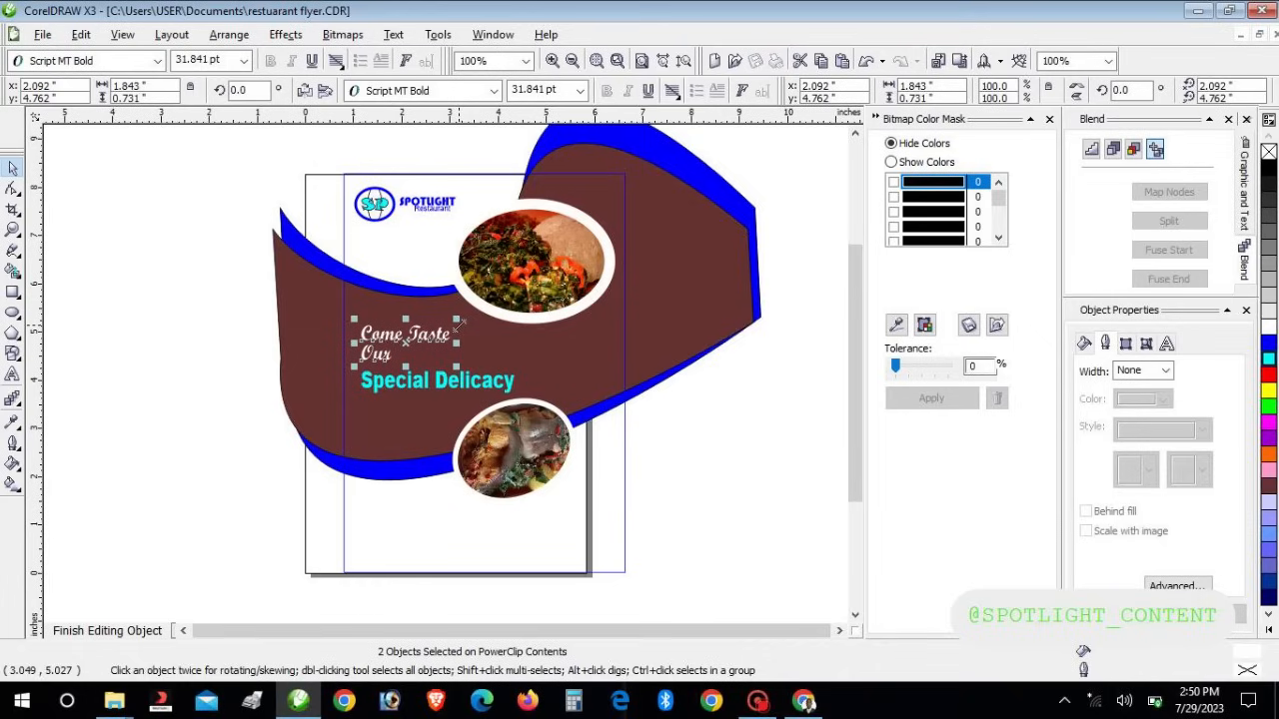
key("Up")
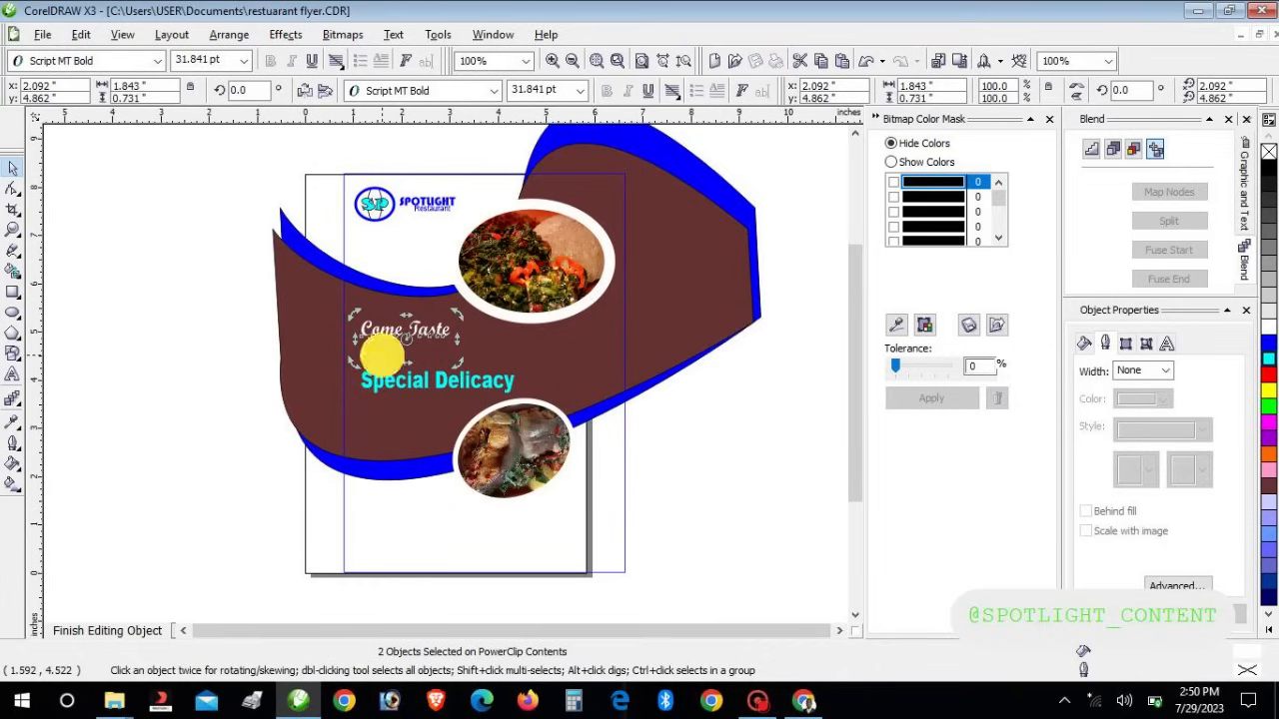
left_click(348, 348)
left_click(238, 315)
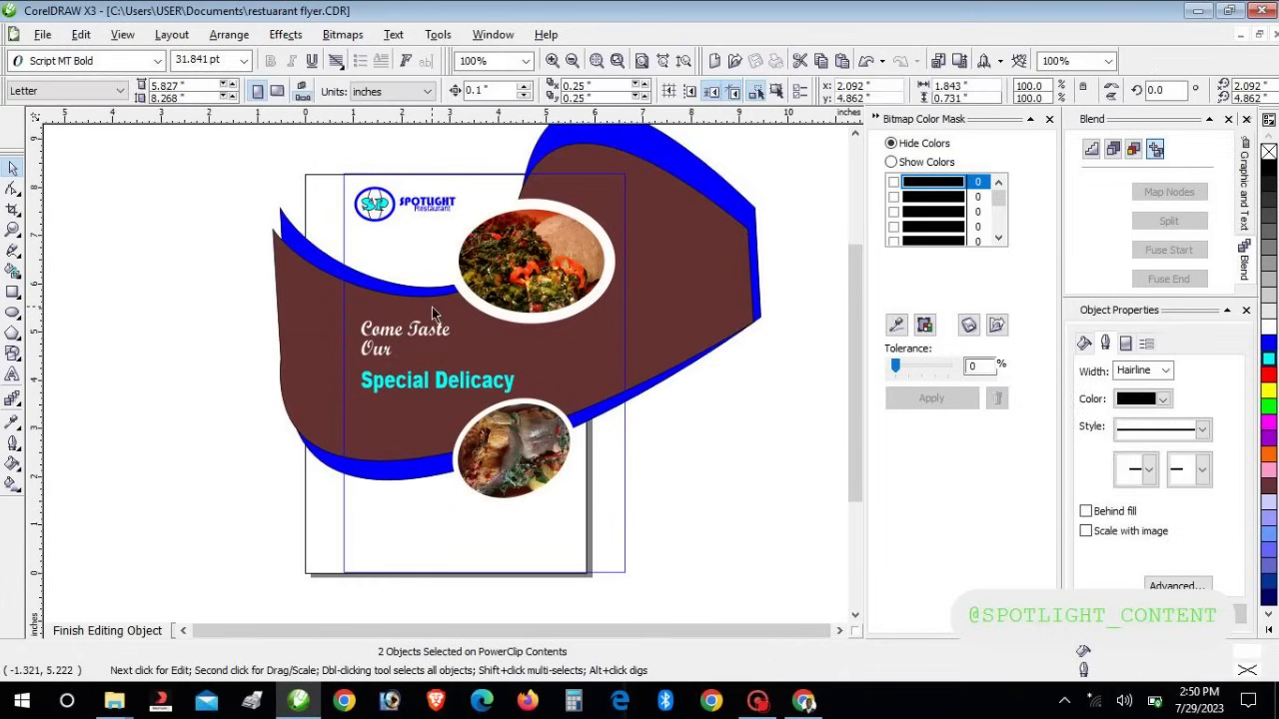
left_click(377, 354)
left_click(167, 358)
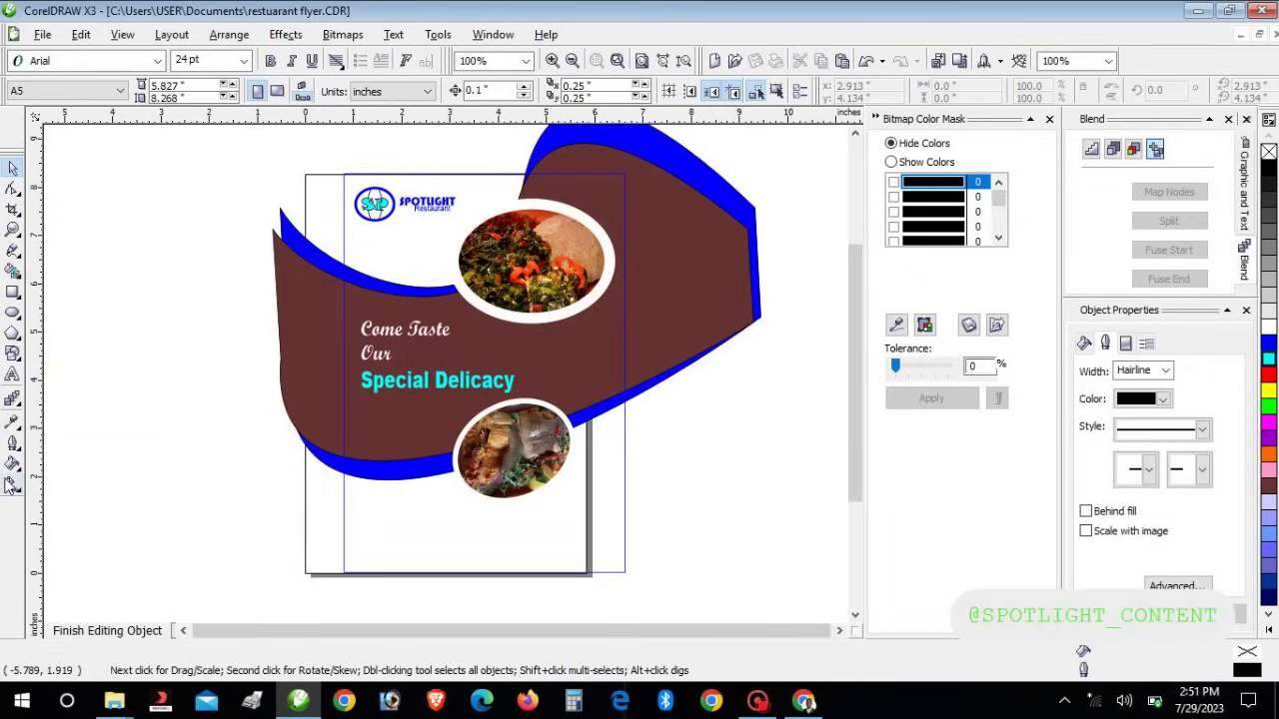
left_click(12, 374)
Type a '50%' and 'Discount' label left of the page and enlarge the 50% line
left_click(164, 472)
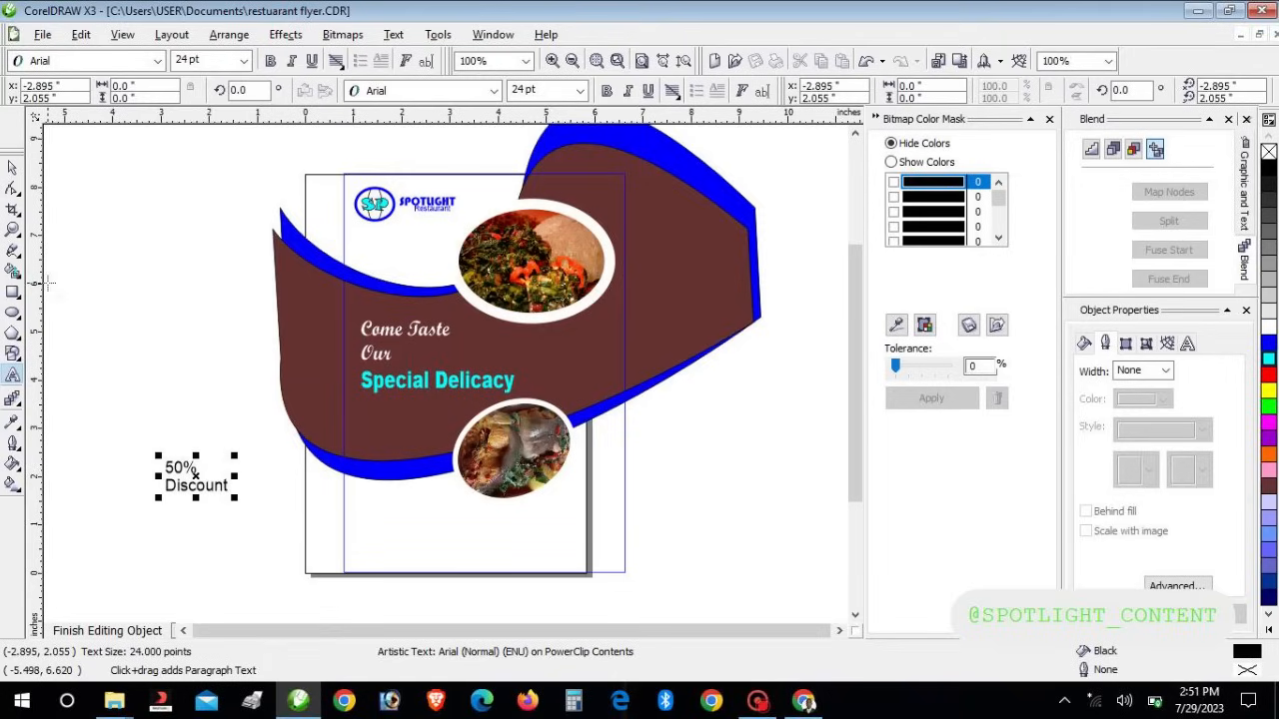
key("ctrl+space")
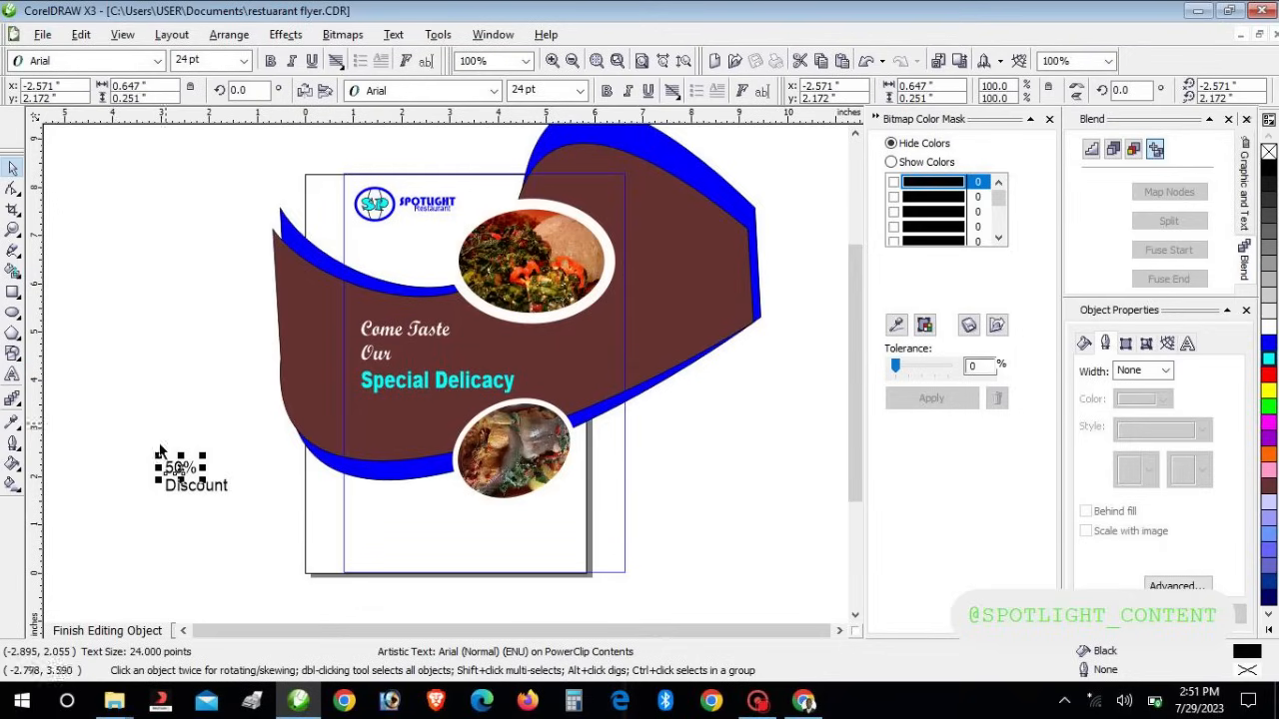
left_click_drag(203, 455, 272, 408)
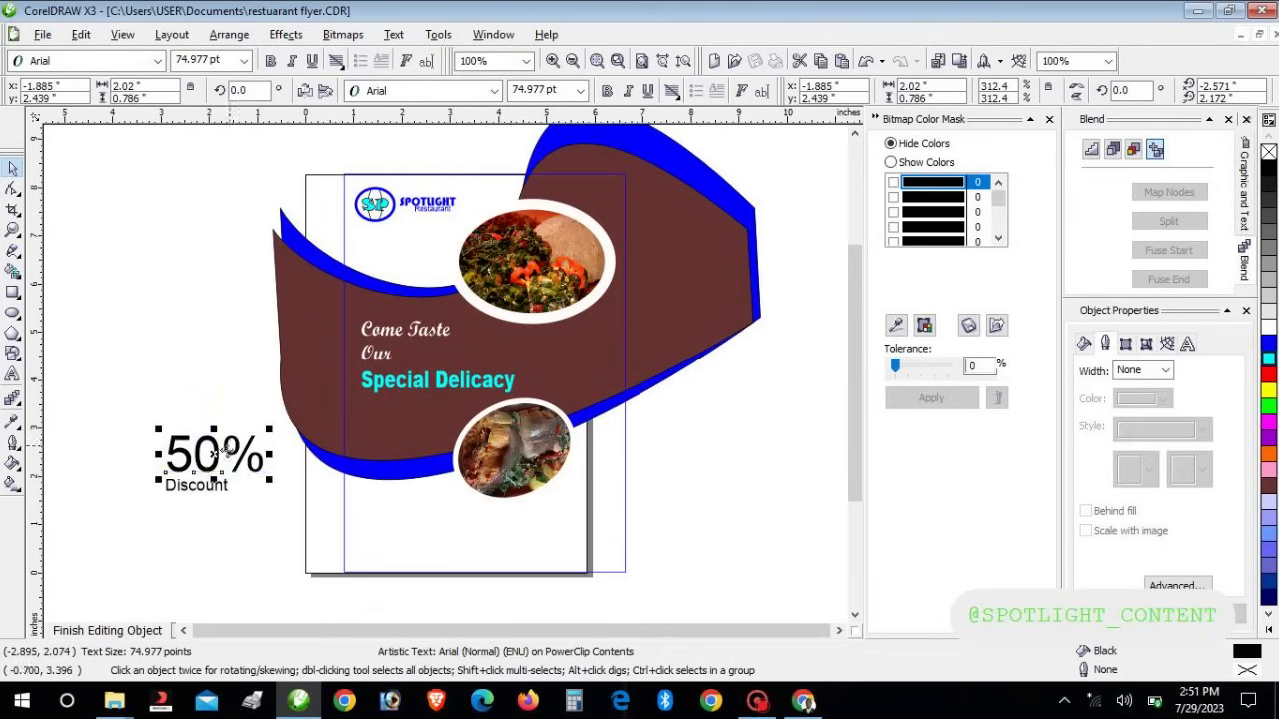
left_click(203, 491)
key("Right")
key("Right")
key("Right")
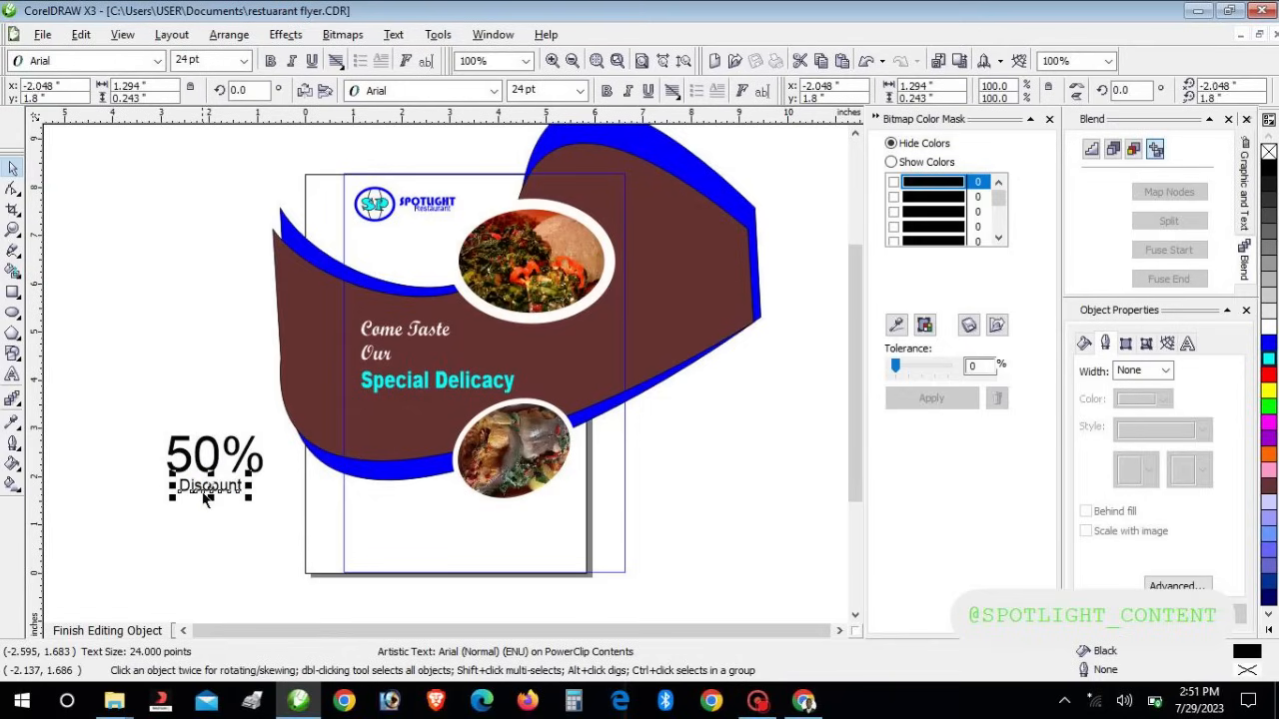
Set '50%' in Arial Black and shrink 'Discount', centring it beneath
left_click(209, 452)
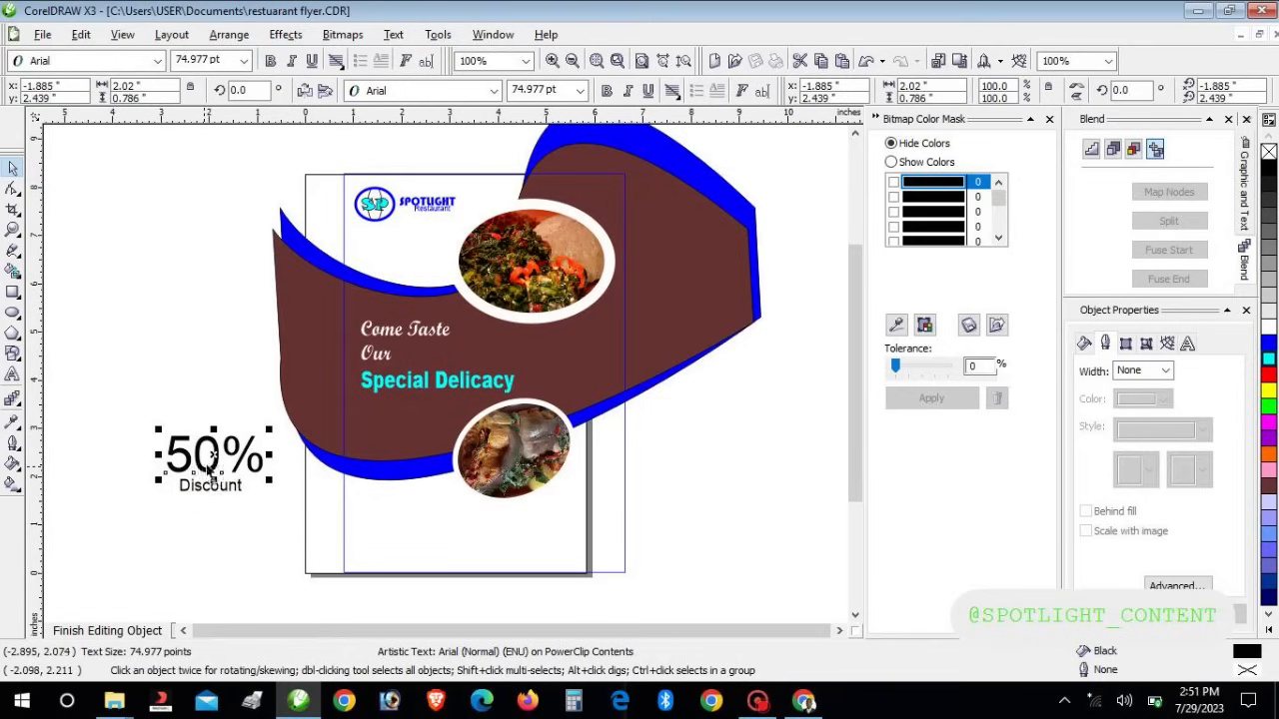
left_click(494, 91)
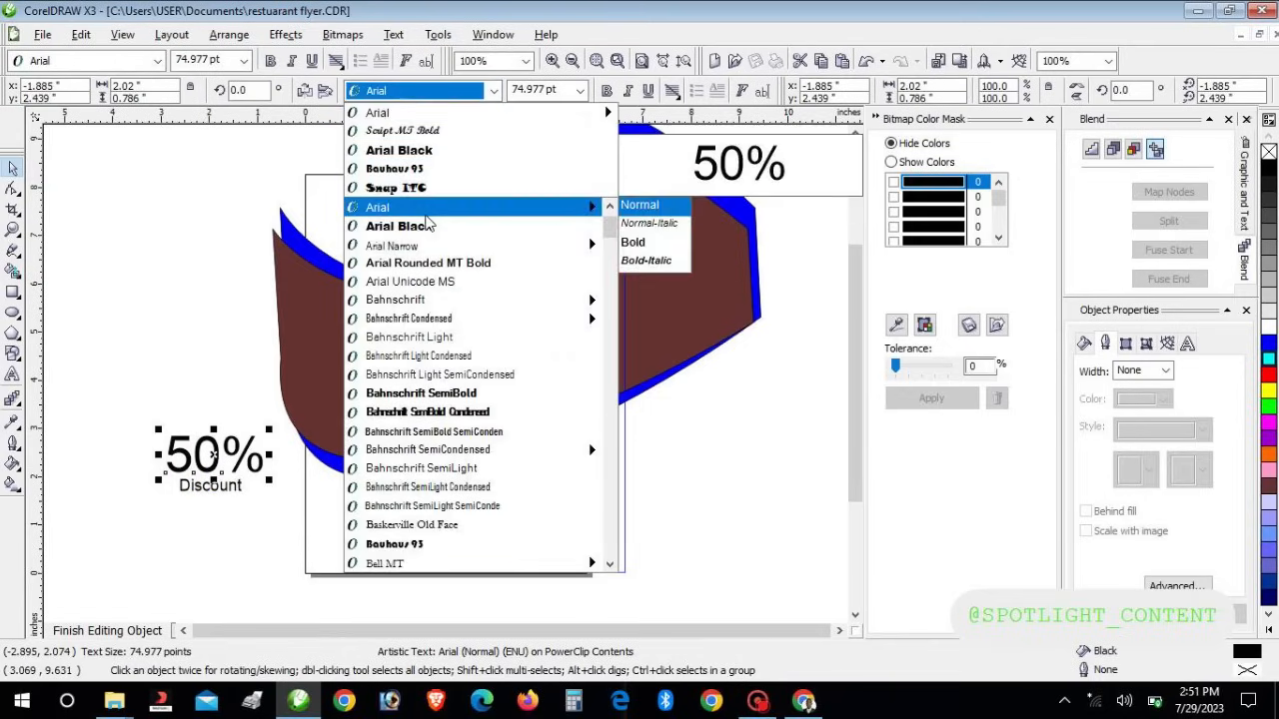
left_click(425, 228)
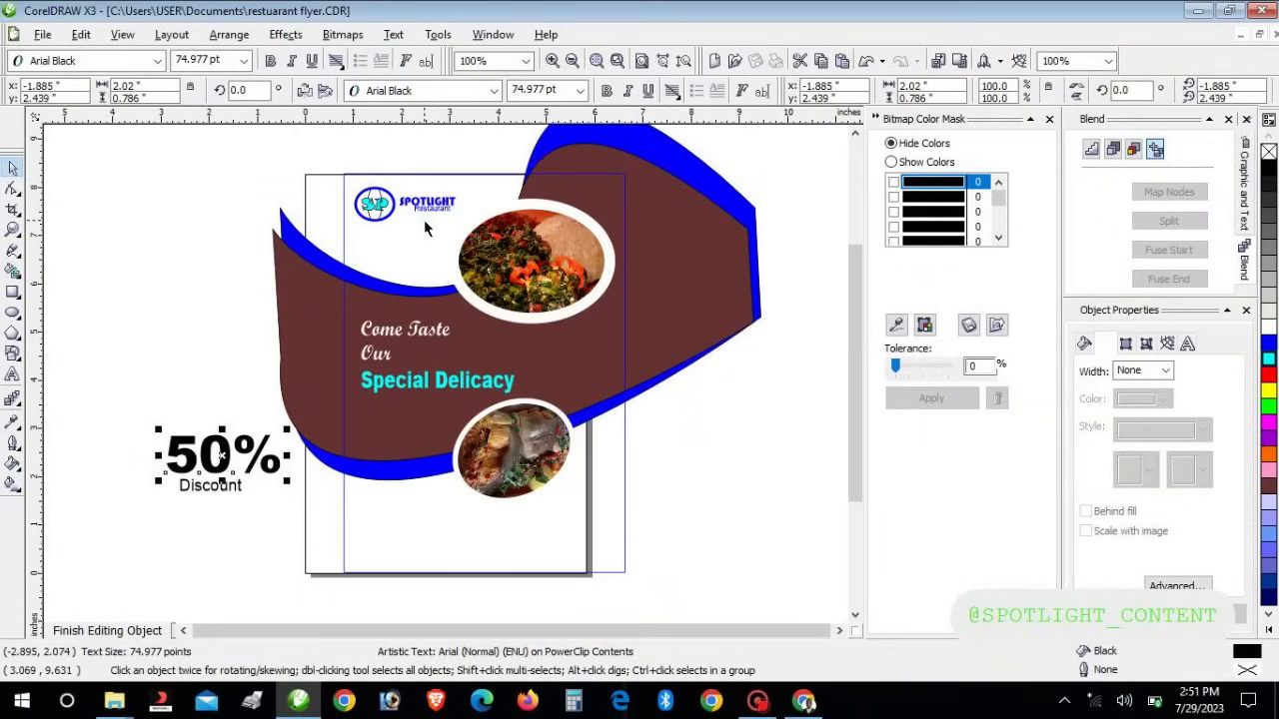
left_click(205, 496)
left_click_drag(250, 499, 269, 502)
key("Right")
key("Right")
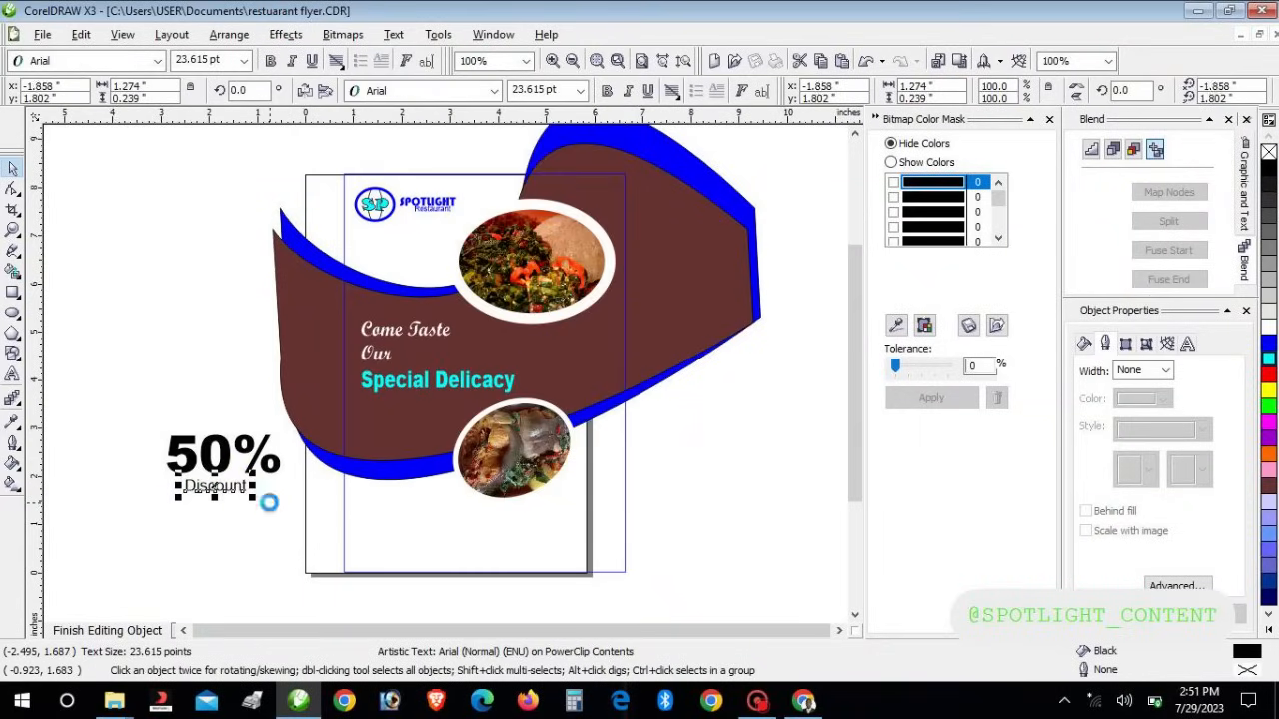
left_click(80, 408)
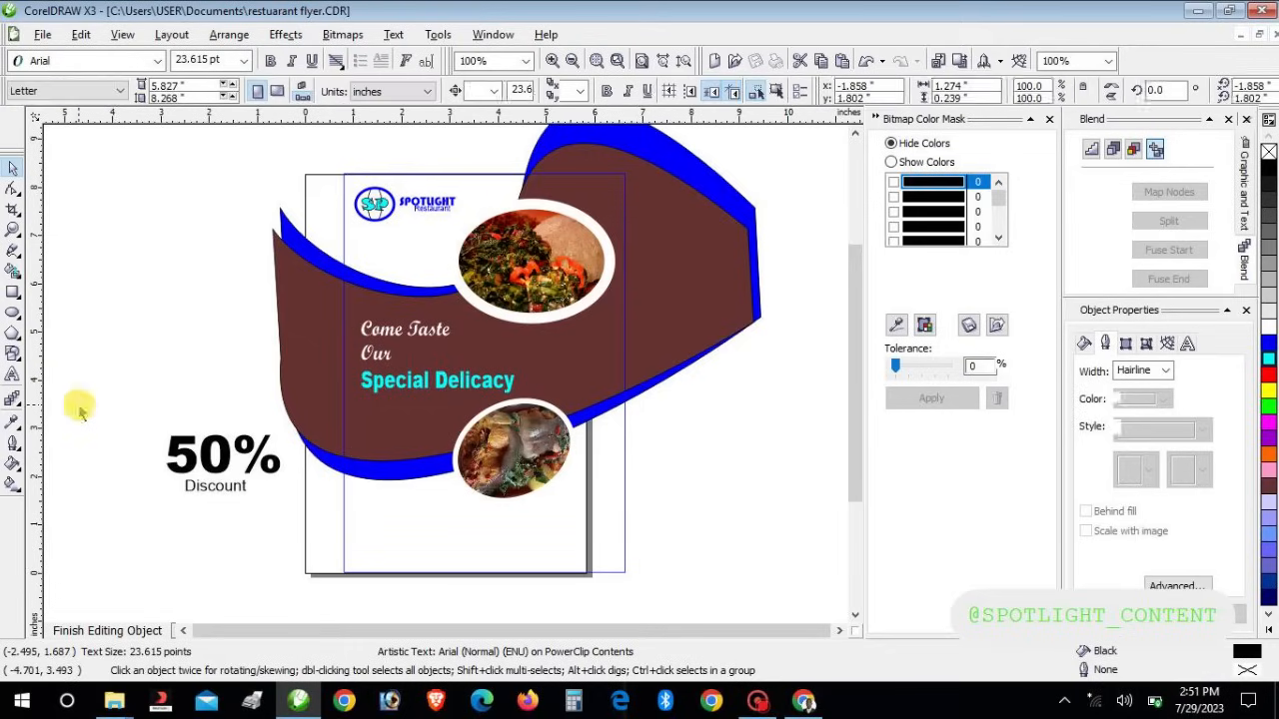
left_click(12, 313)
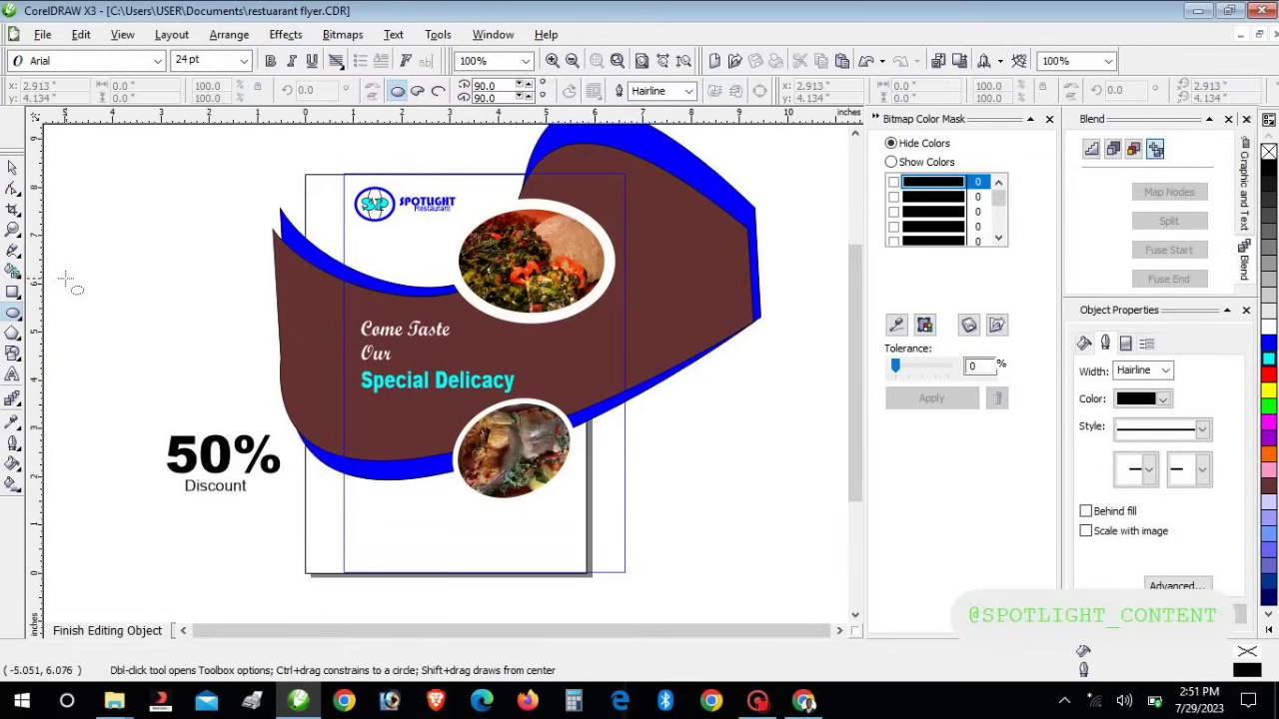
Draw an ellipse left of the page and group the 50% and Discount text
left_click_drag(60, 266, 188, 373)
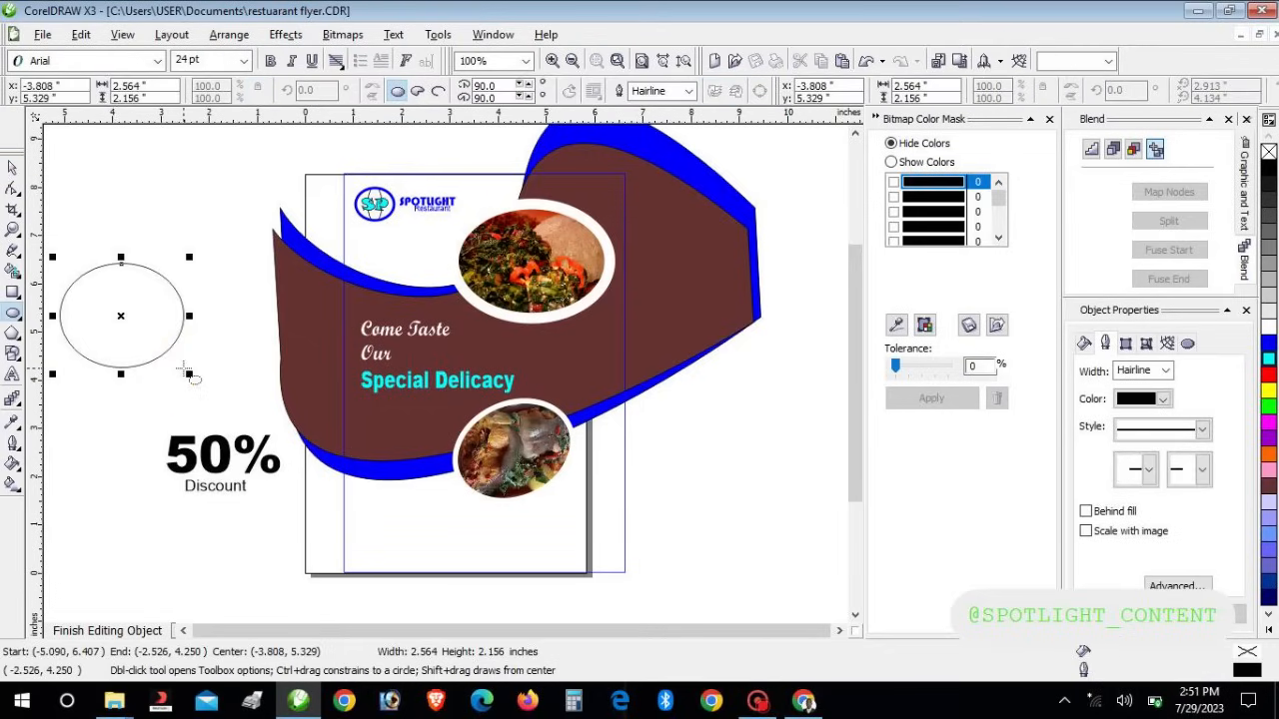
left_click(12, 168)
left_click(231, 455)
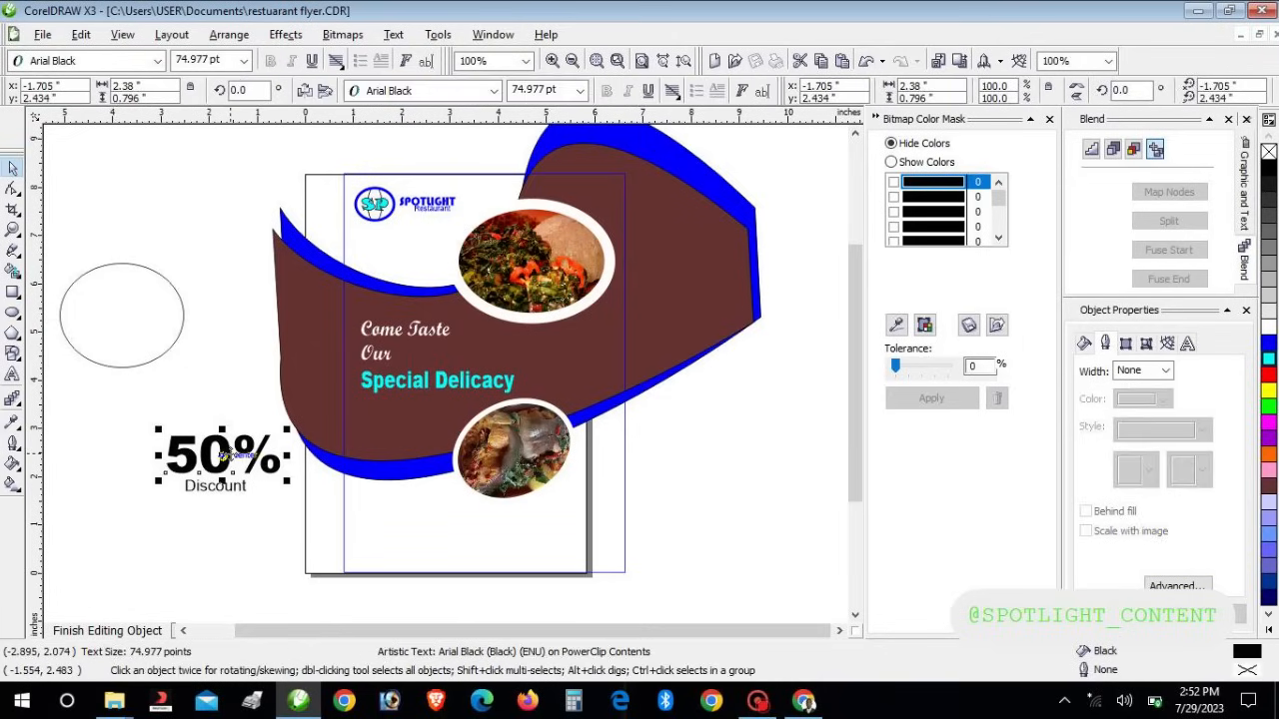
left_click_drag(100, 417, 343, 553)
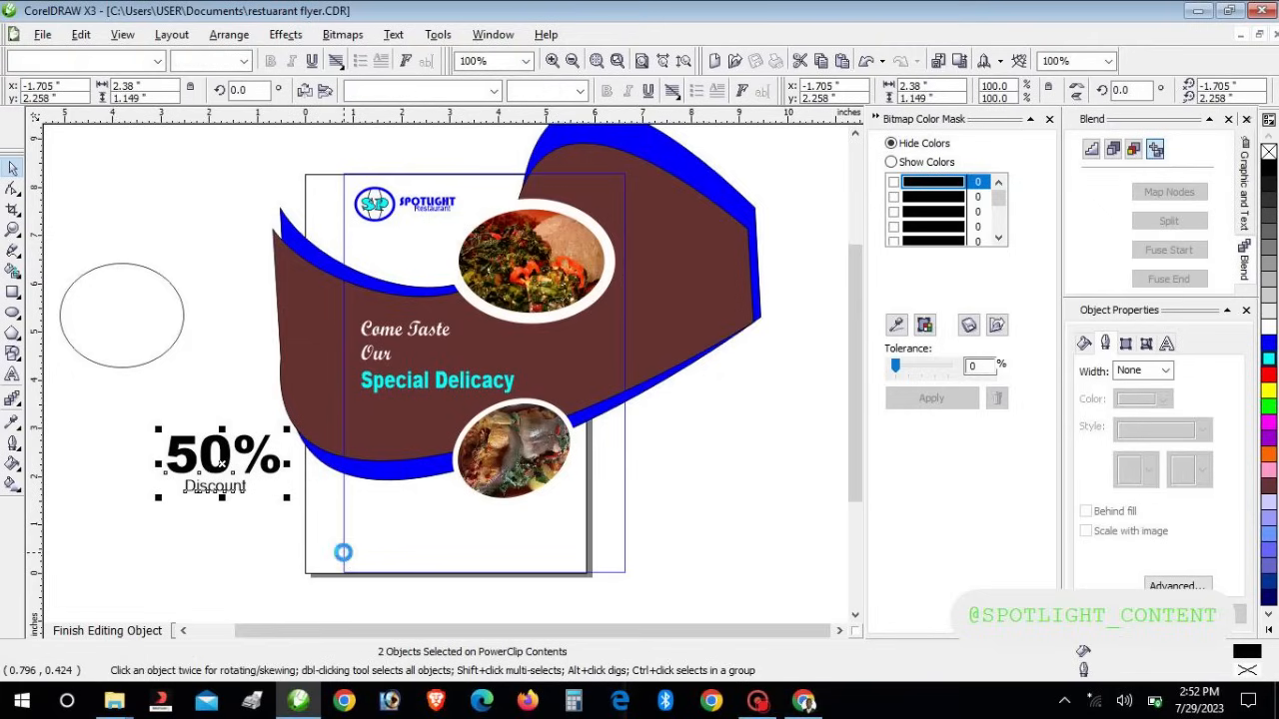
key("ctrl+g")
left_click(136, 327)
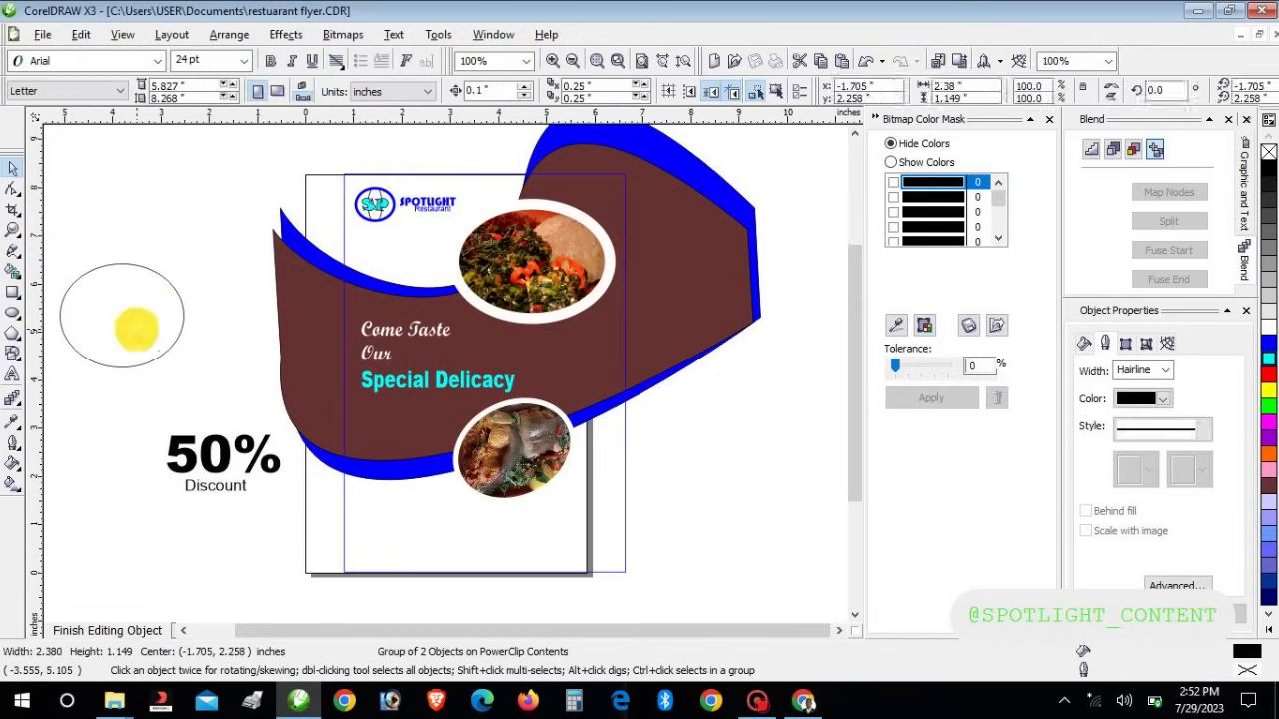
PowerClip the 50% Discount group inside the ellipse to form a round badge
left_click(228, 452)
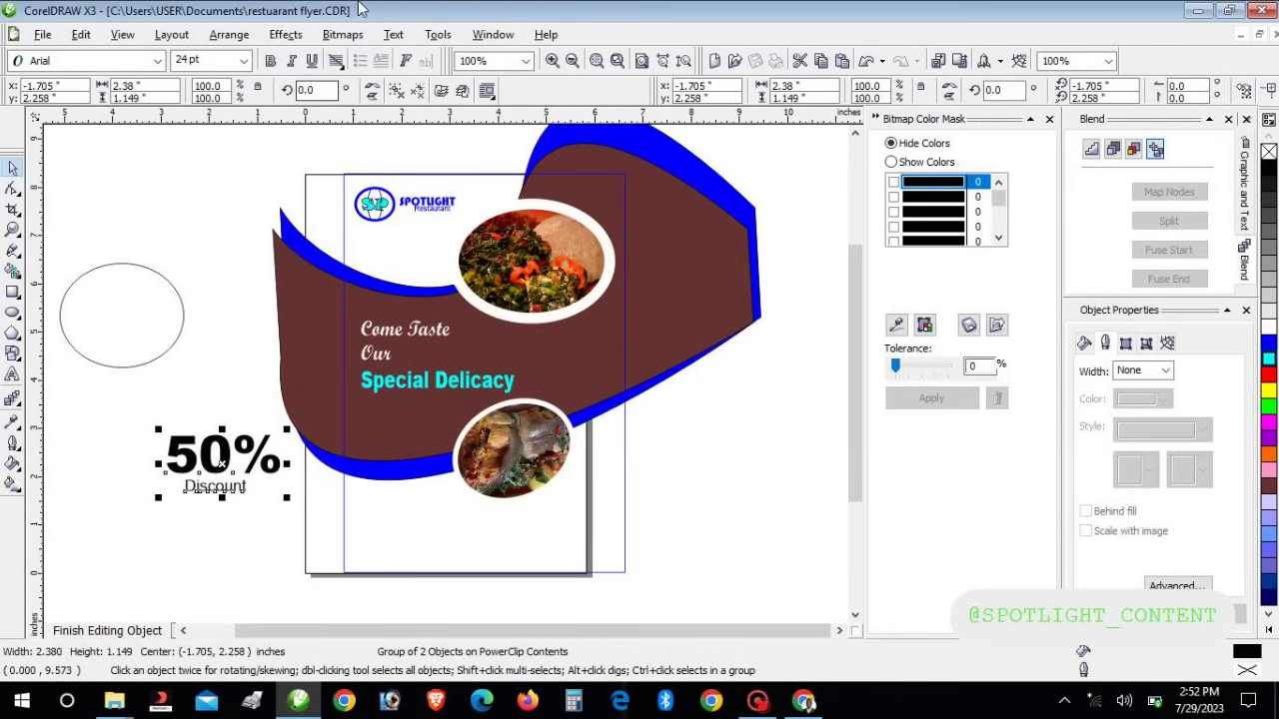
left_click(284, 33)
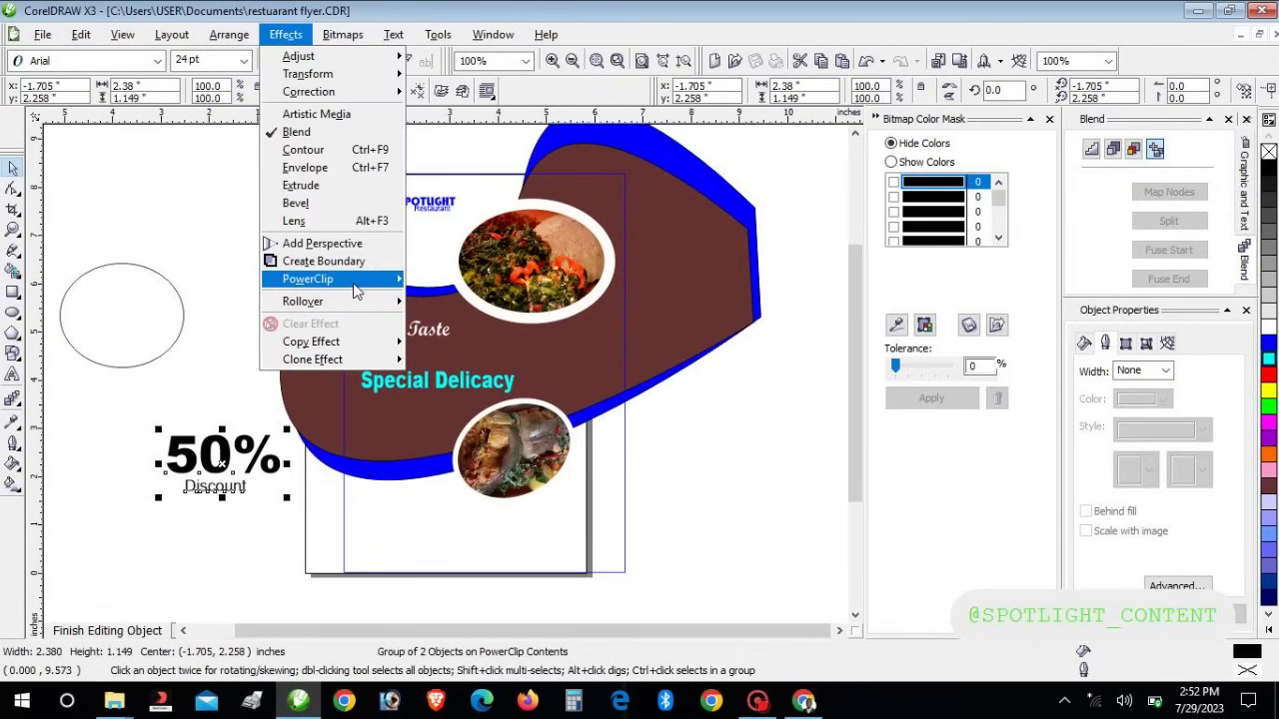
mouse_move(356, 288)
left_click(423, 279)
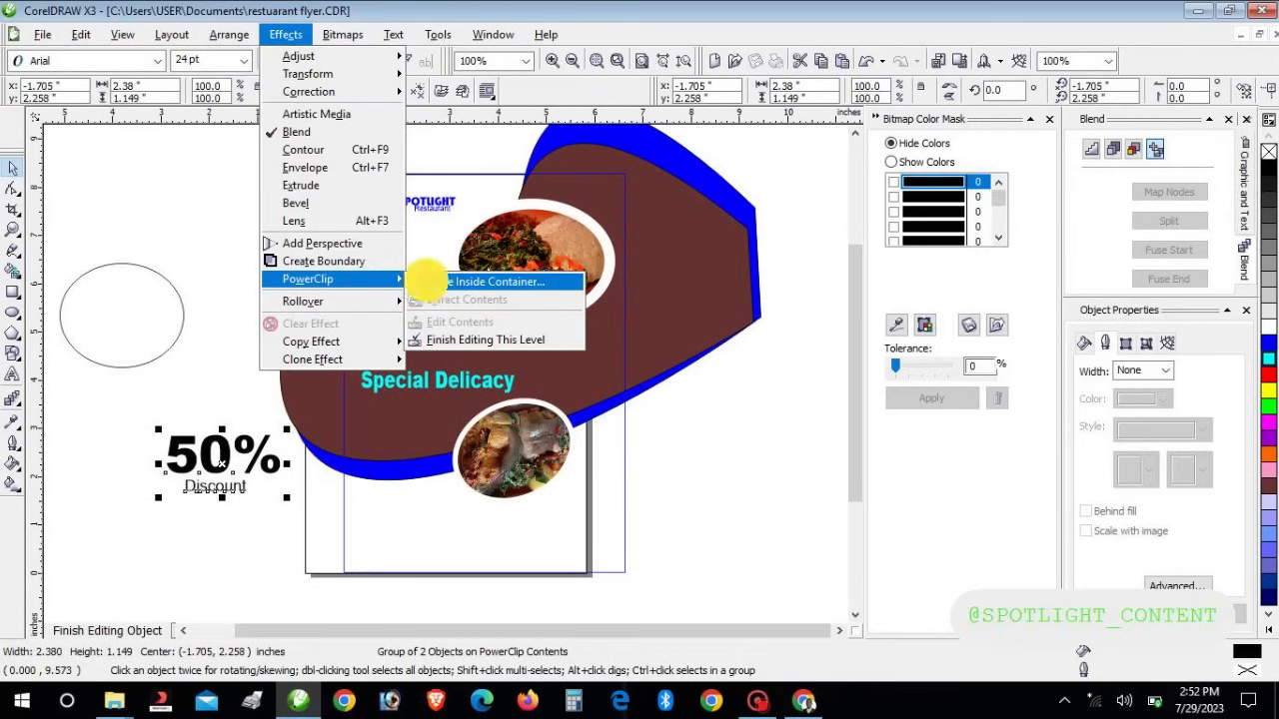
left_click(59, 319)
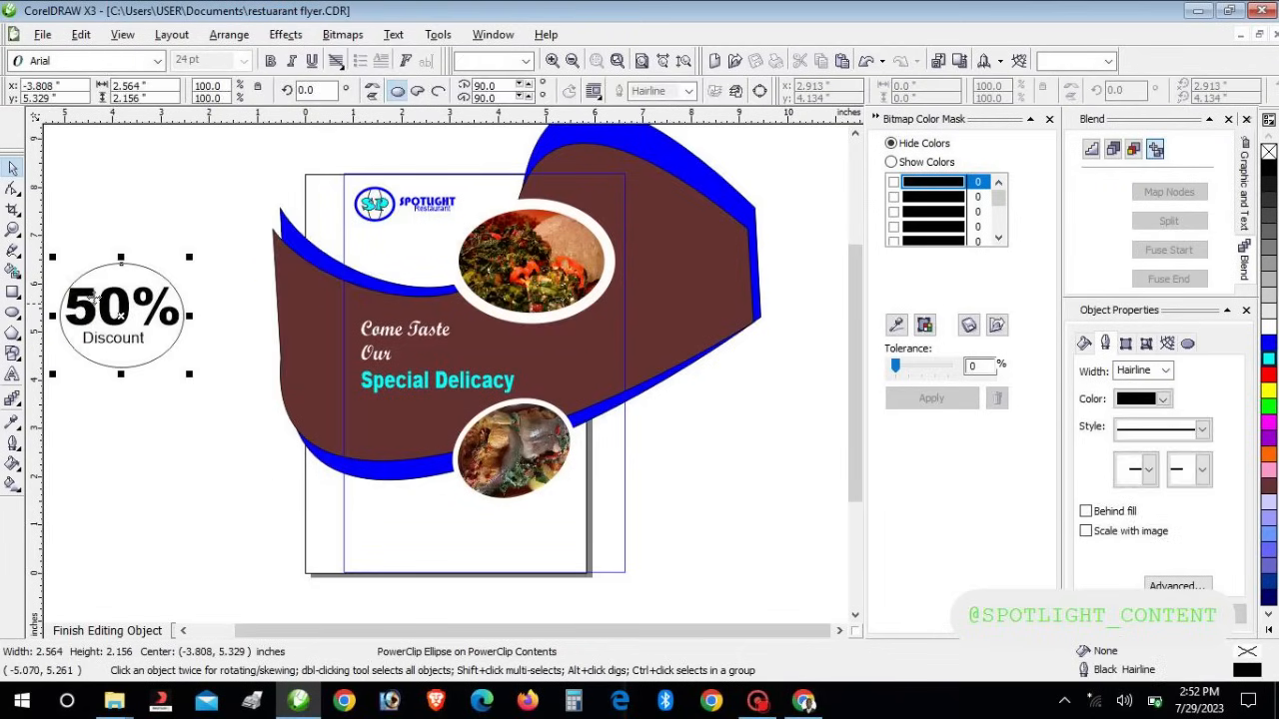
left_click(163, 365)
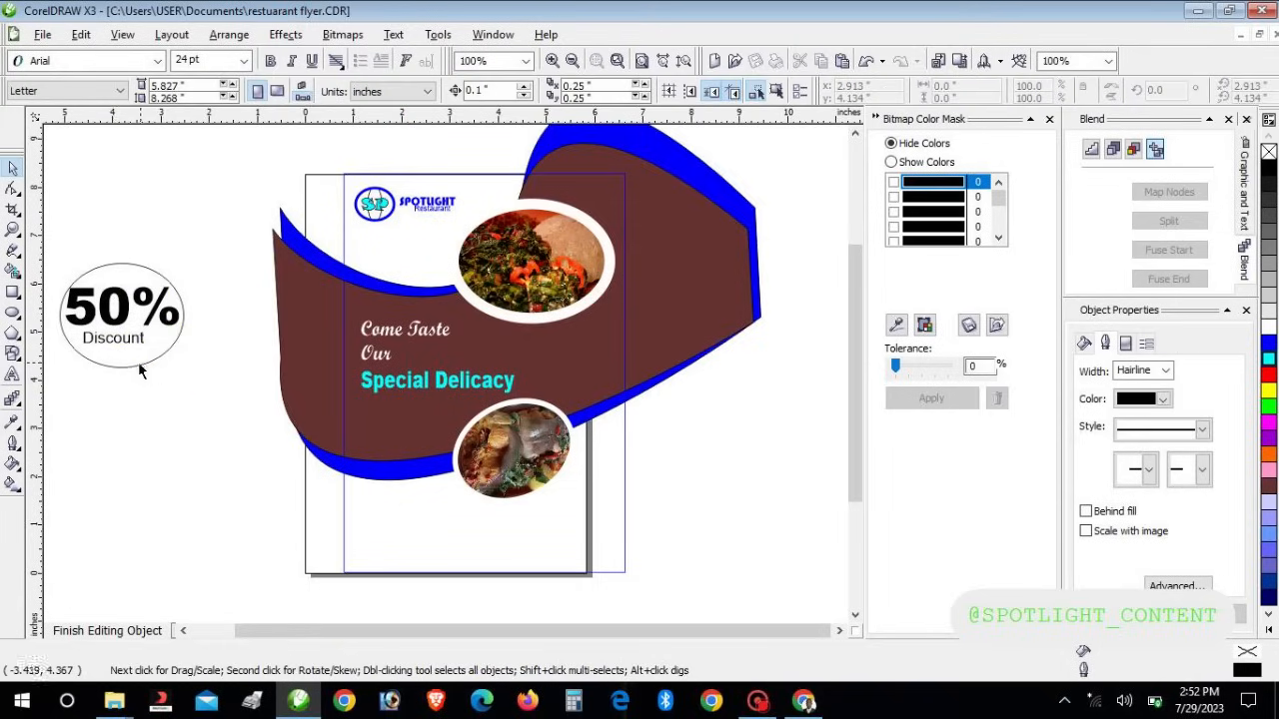
left_click(138, 363)
left_click(137, 365)
left_click(135, 366)
left_click(132, 370)
left_click(134, 368)
left_click(148, 329)
Move the badge beside Special Delicacy, fill it blue and shrink it to about 79%
left_click(449, 334)
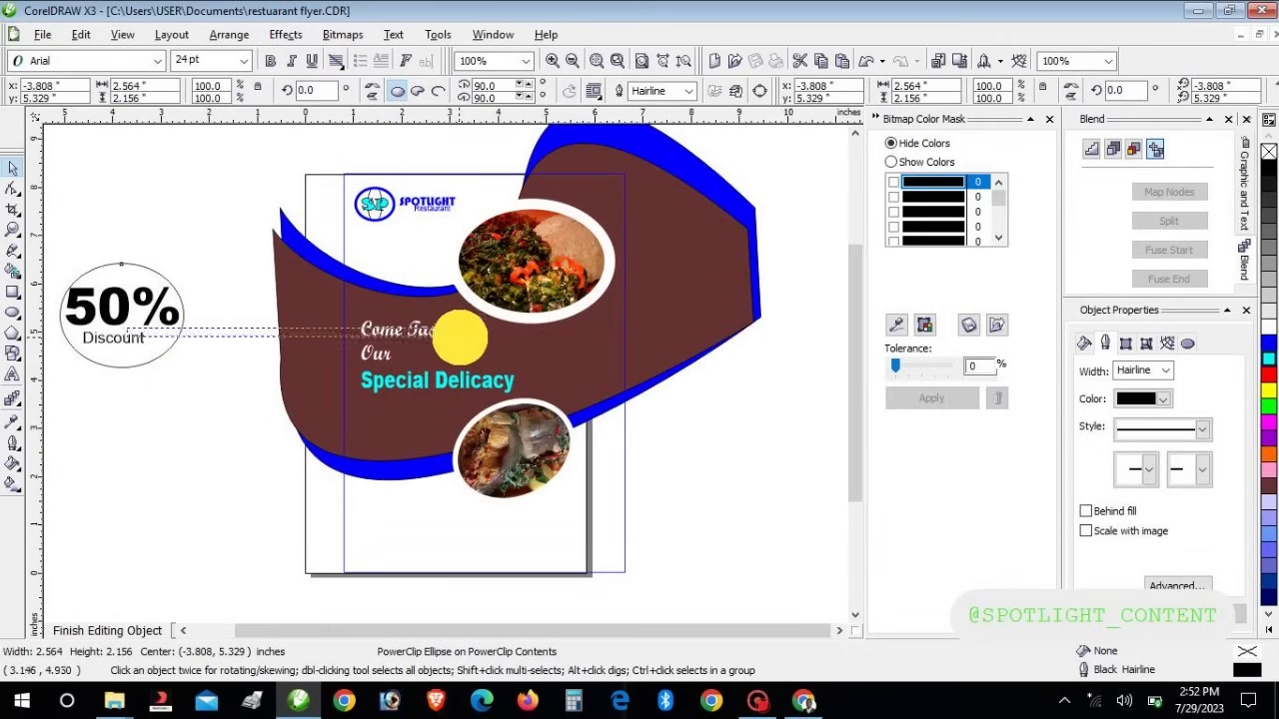
left_click_drag(245, 413, 112, 225)
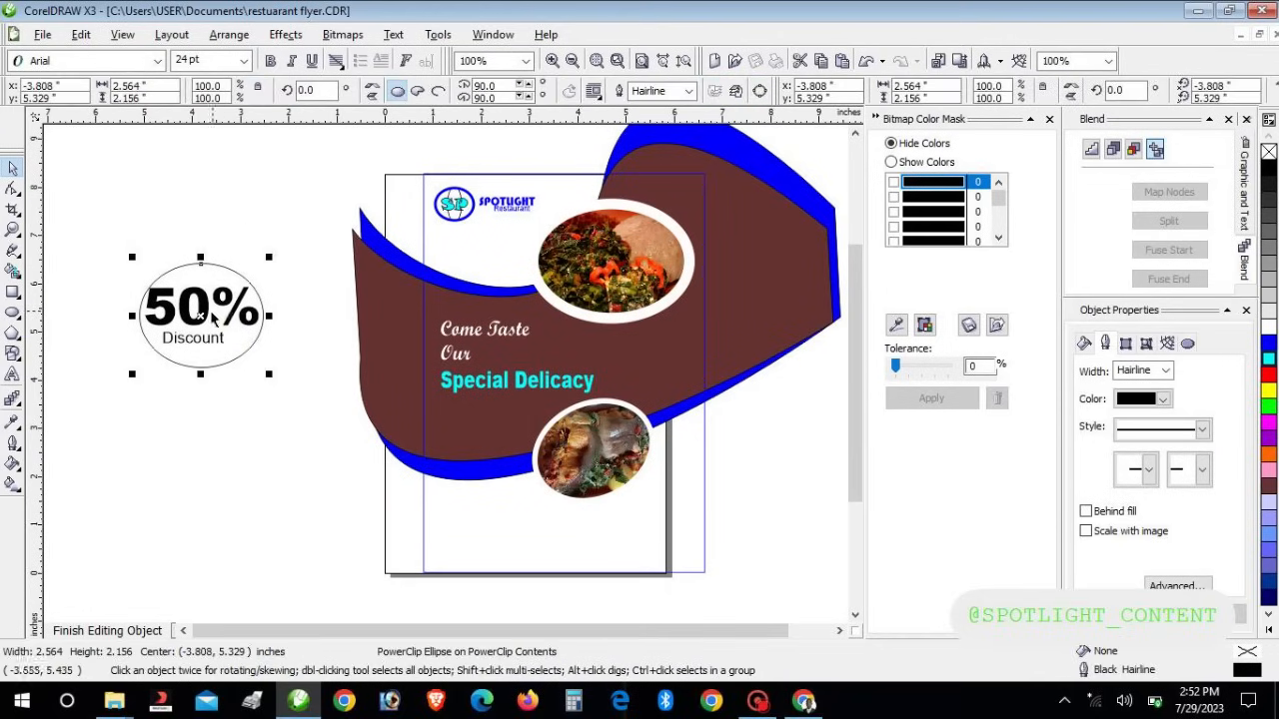
left_click_drag(201, 315, 645, 356)
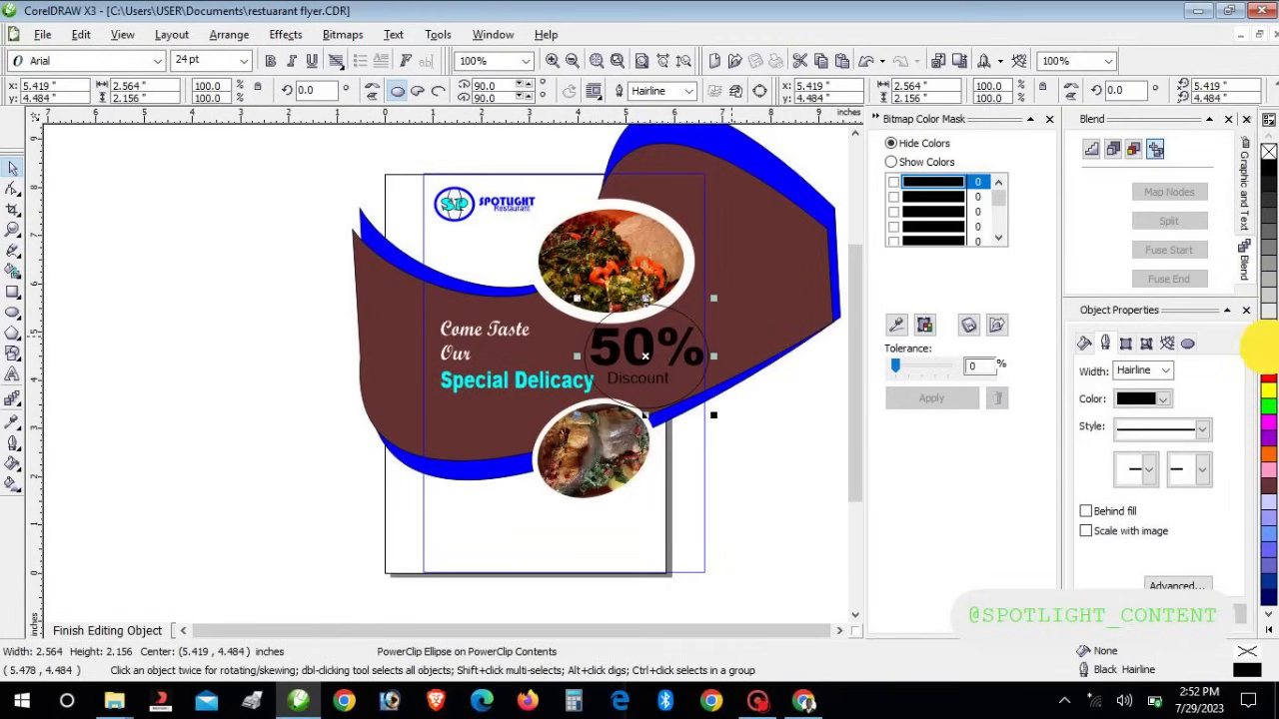
left_click(1269, 350)
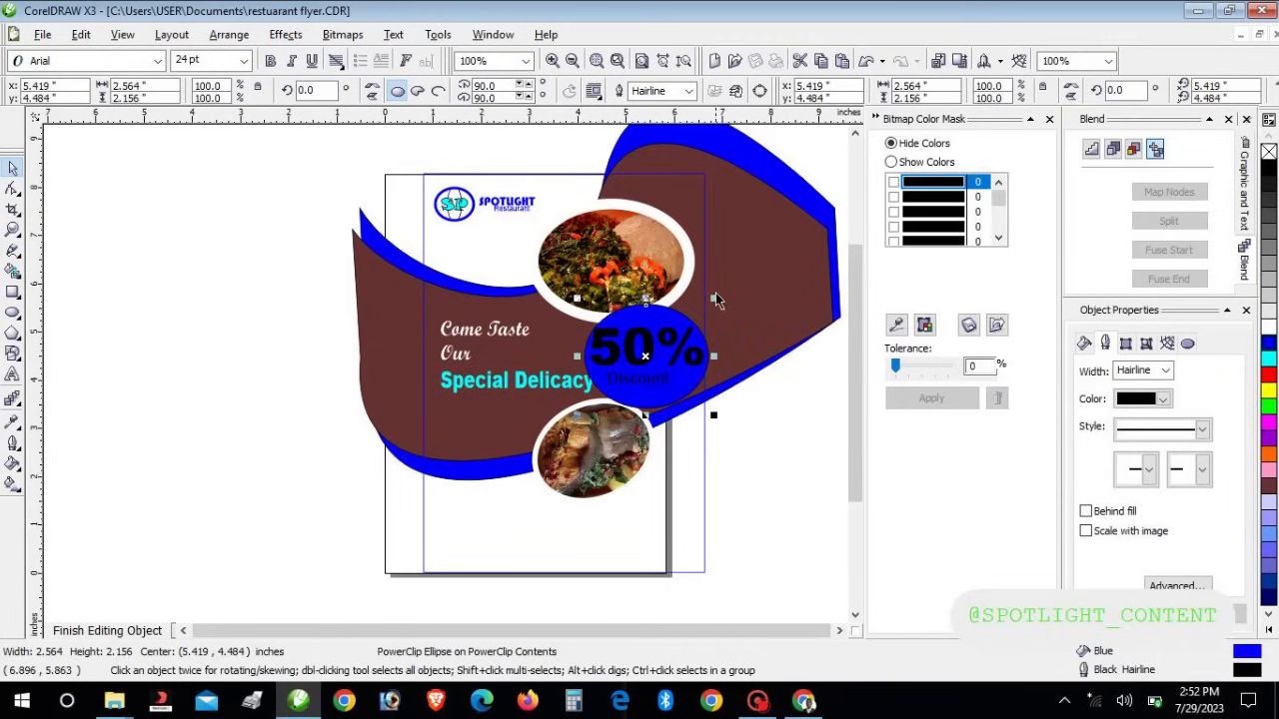
left_click_drag(714, 298, 687, 323)
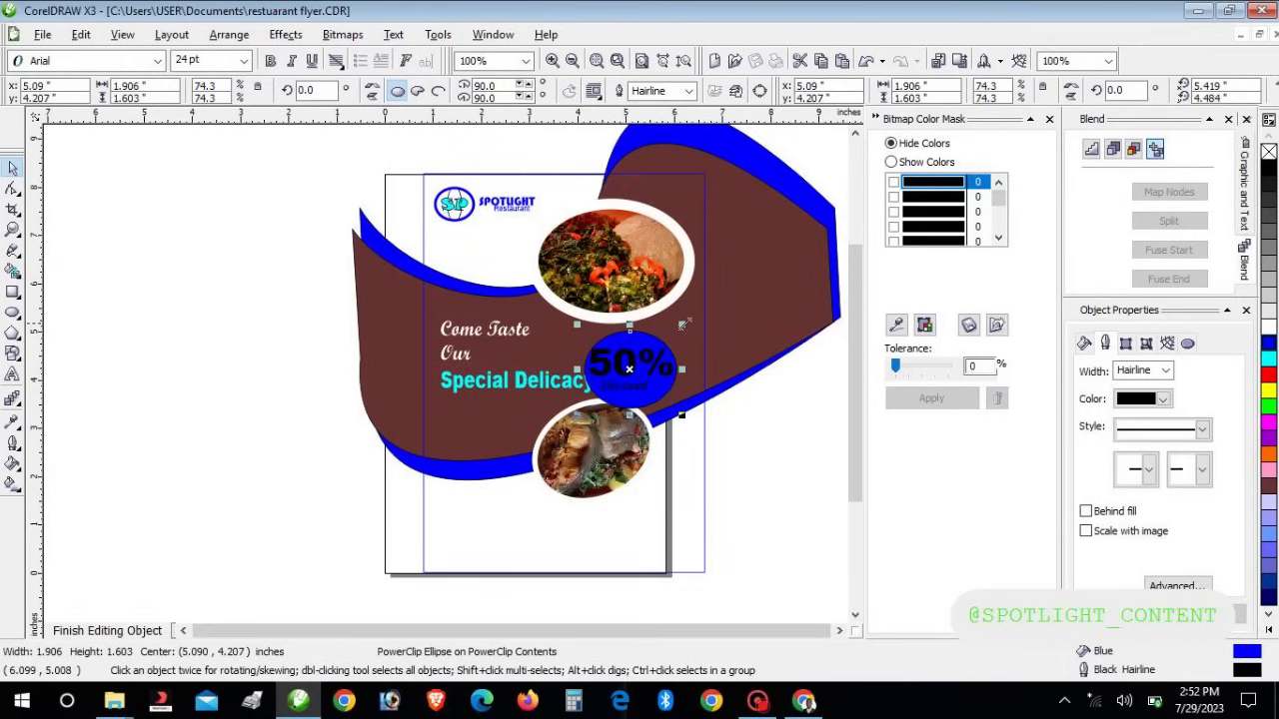
key("Right")
key("Right")
key("Up")
key("Up")
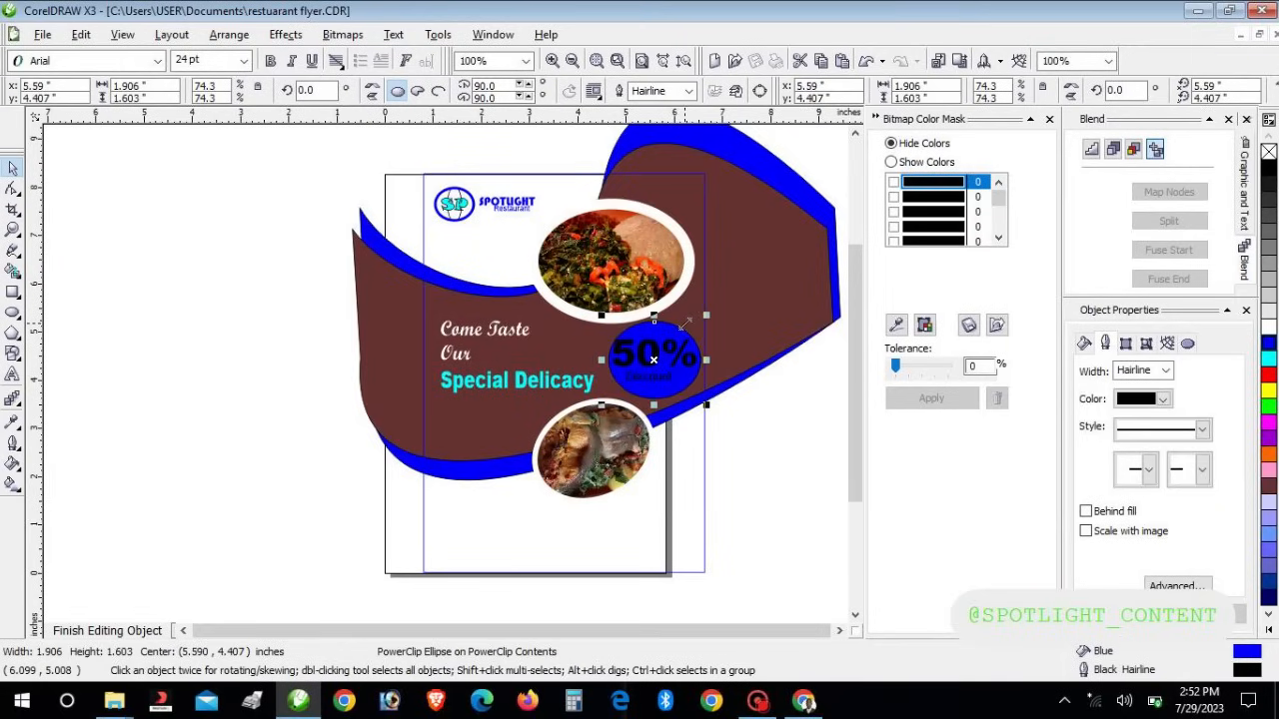
key("Down")
key("Left")
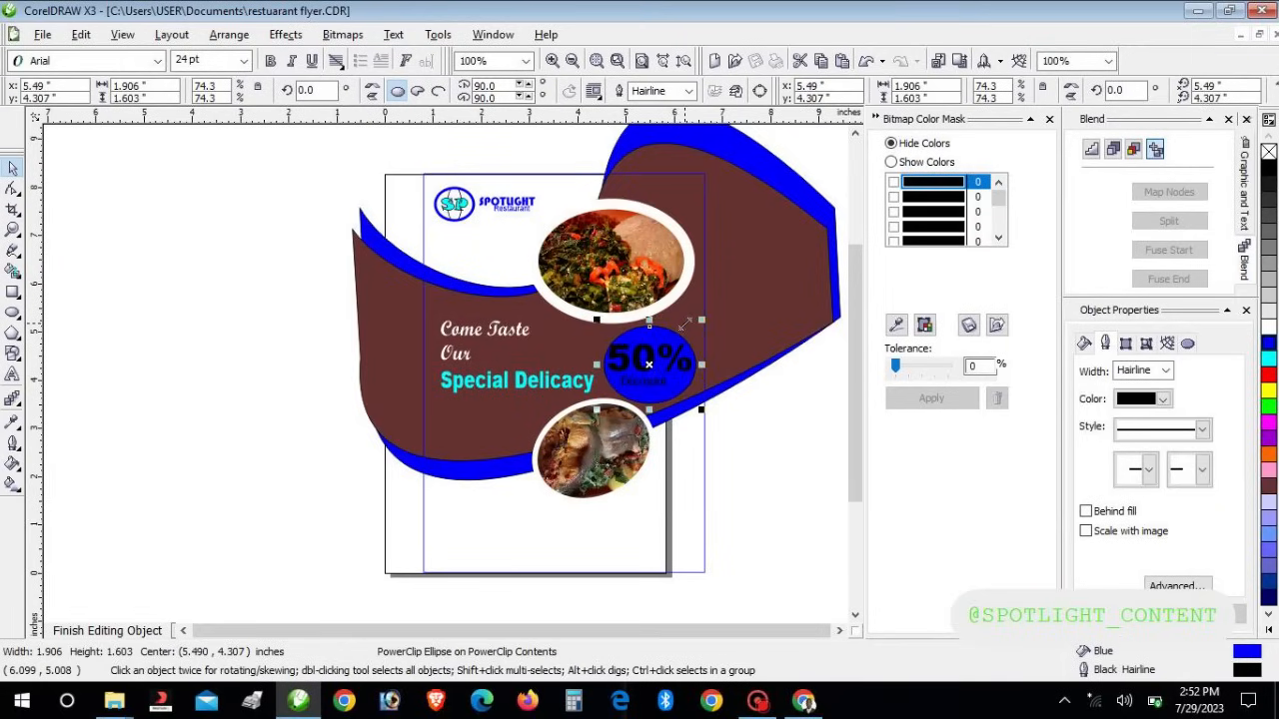
Give the blue badge an 8.0 pt white outline and shrink it to about 1.563 × 1.315 in
key("Right")
key("Up")
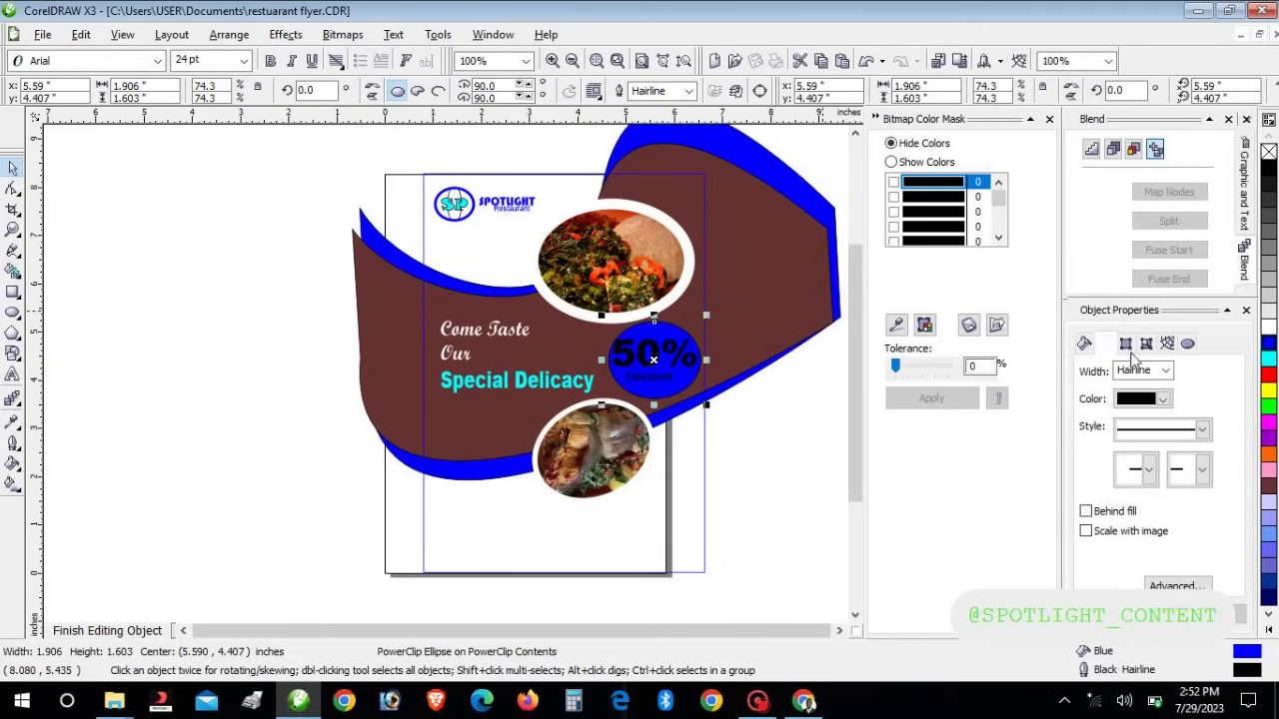
left_click(1162, 398)
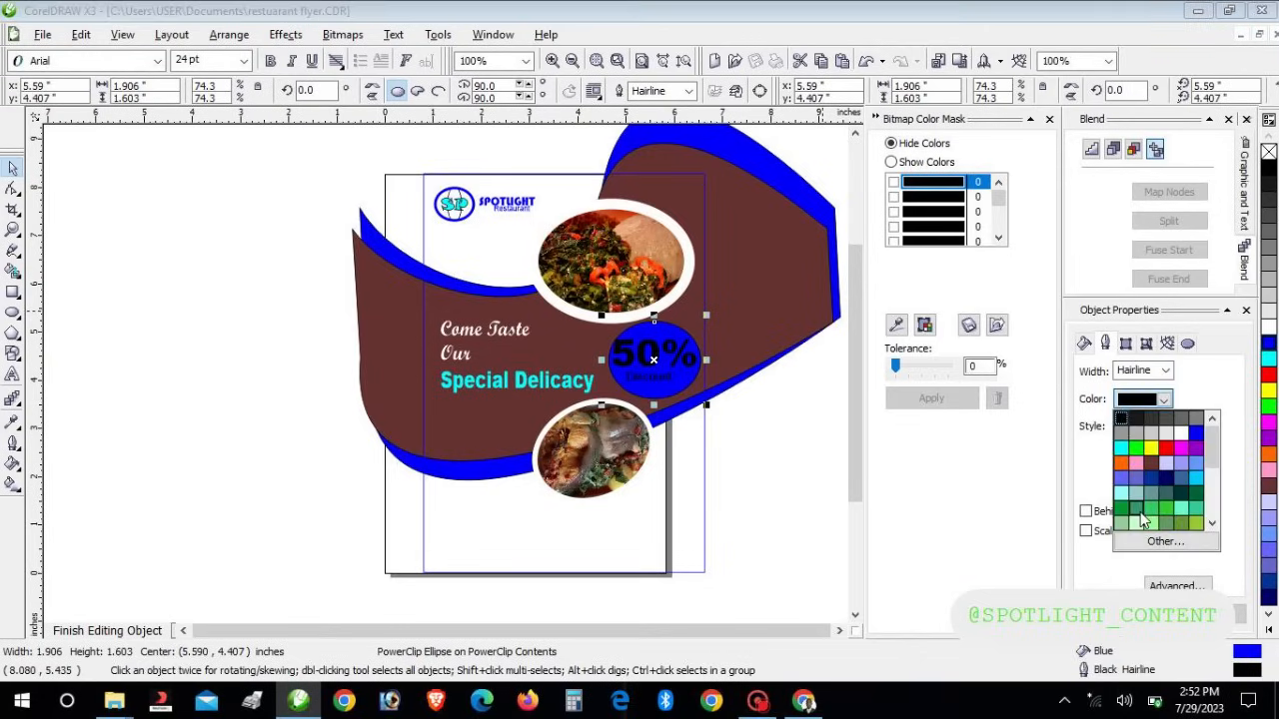
left_click(1181, 433)
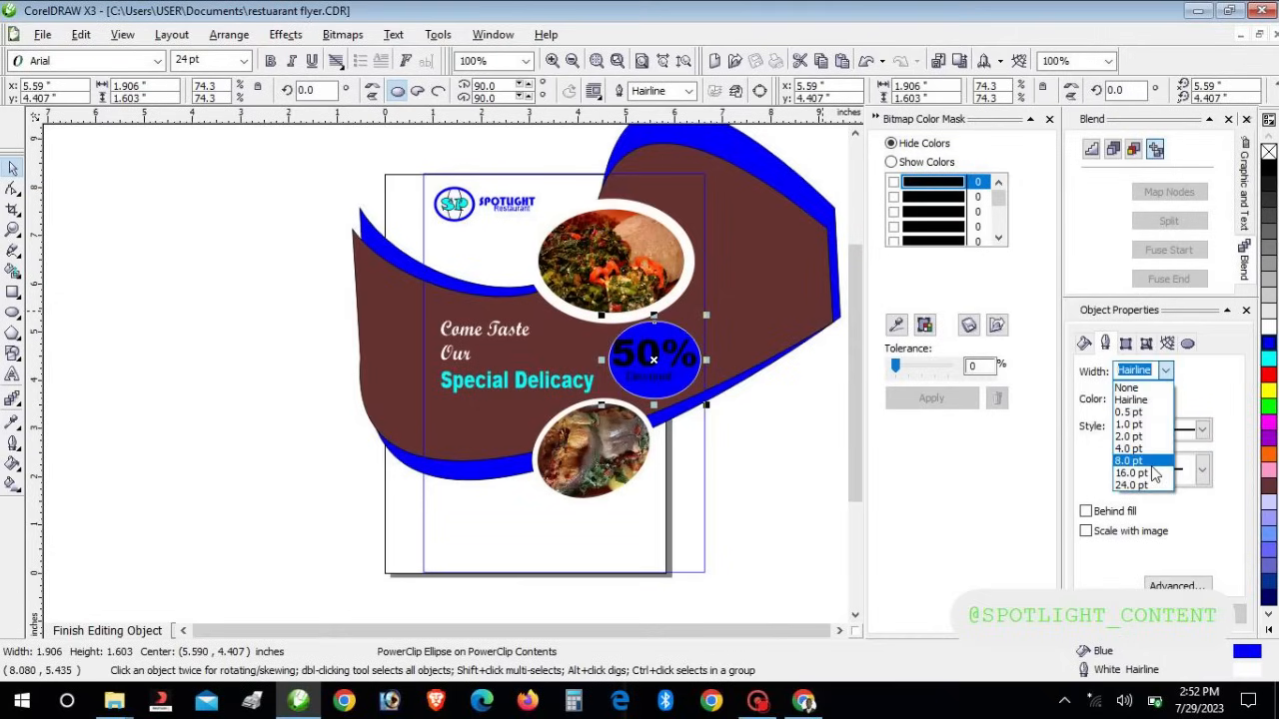
left_click(1155, 462)
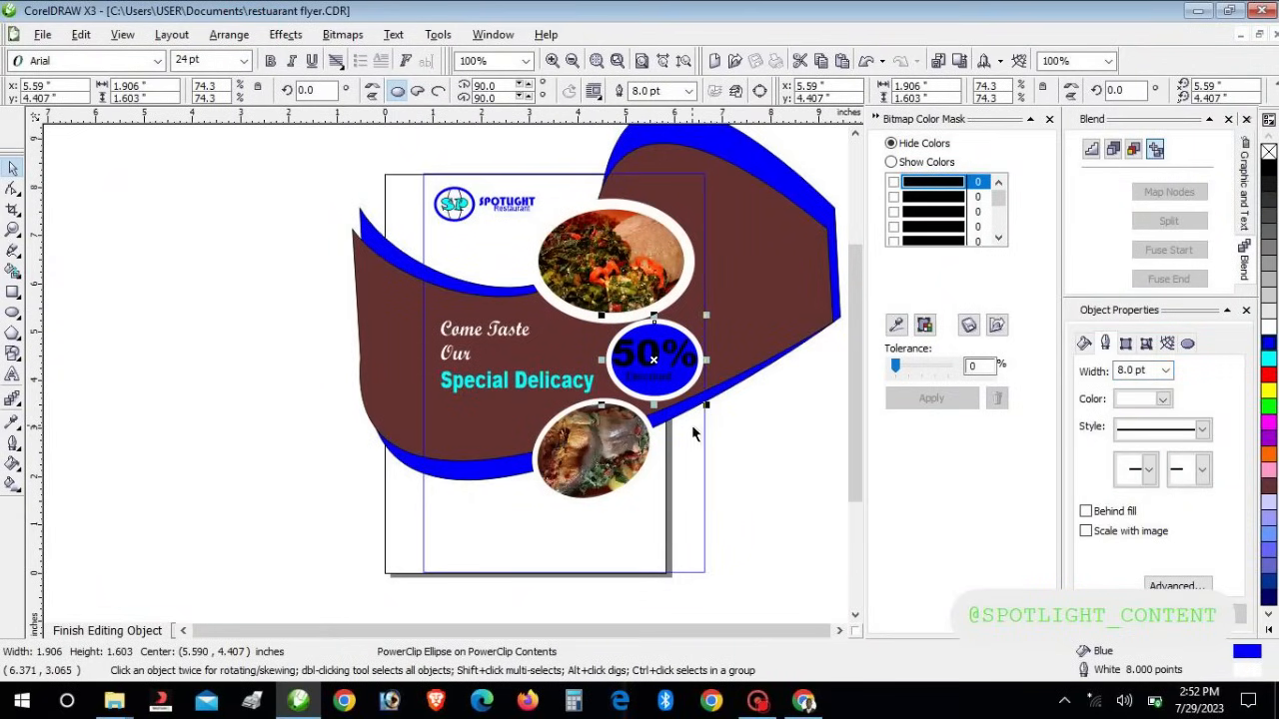
left_click_drag(714, 312, 701, 335)
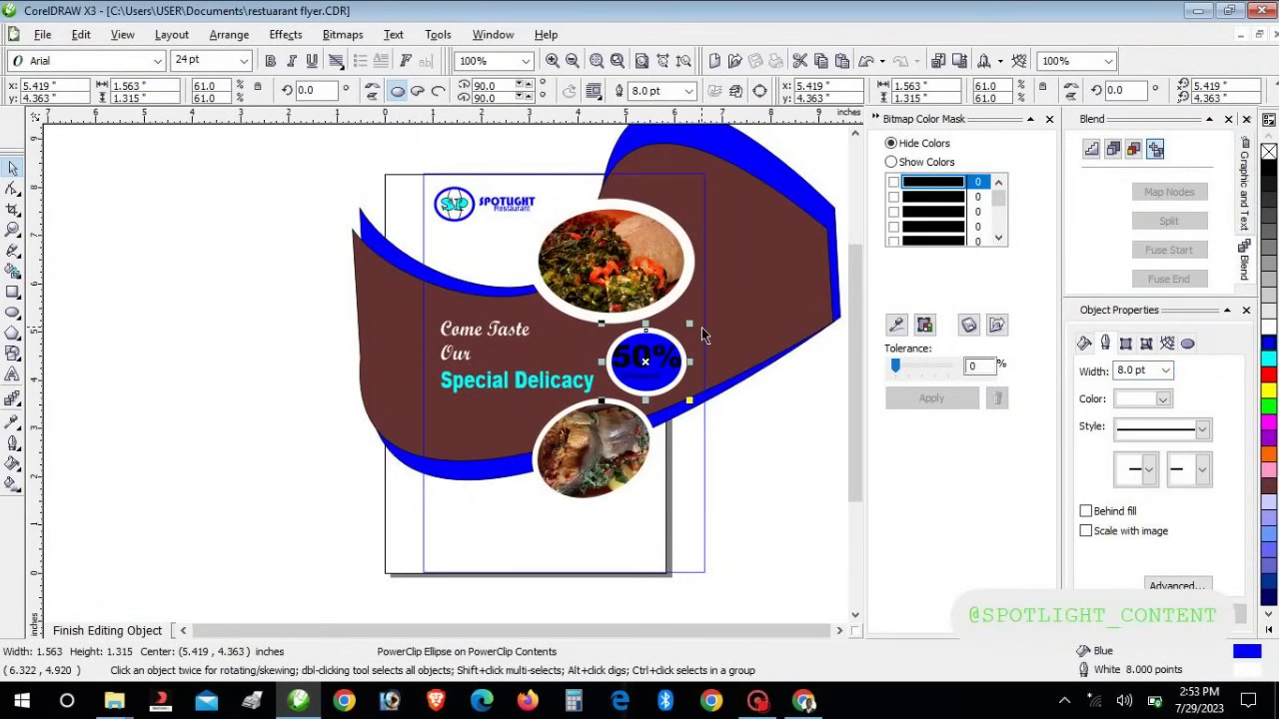
left_click(761, 433)
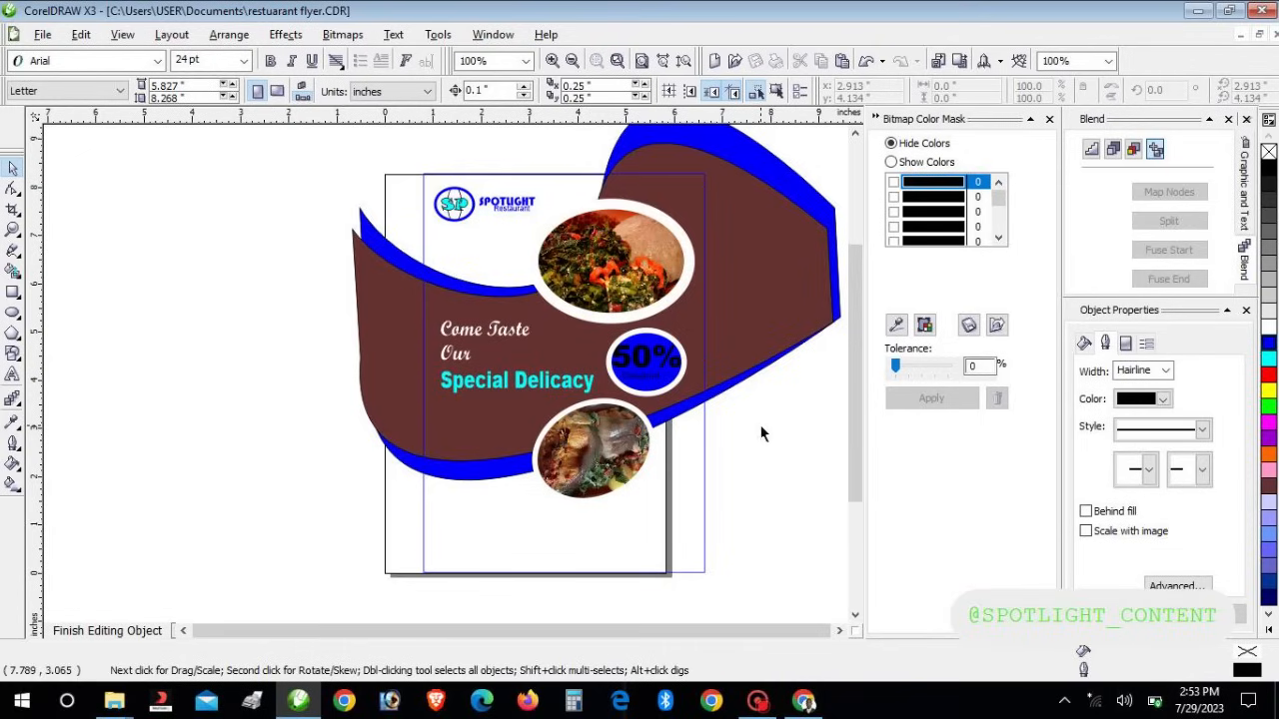
Edit the badge contents so the 50% Discount text is white and slightly narrower
left_click(645, 360)
right_click(644, 361)
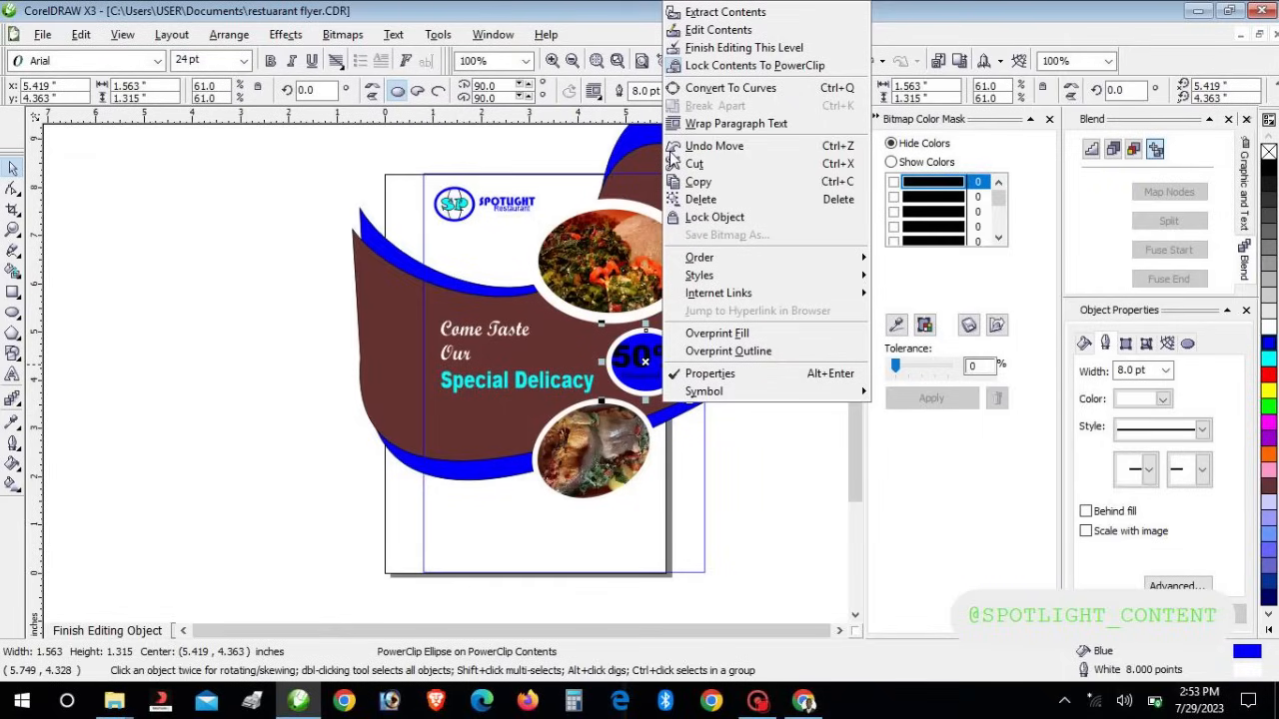
left_click(722, 12)
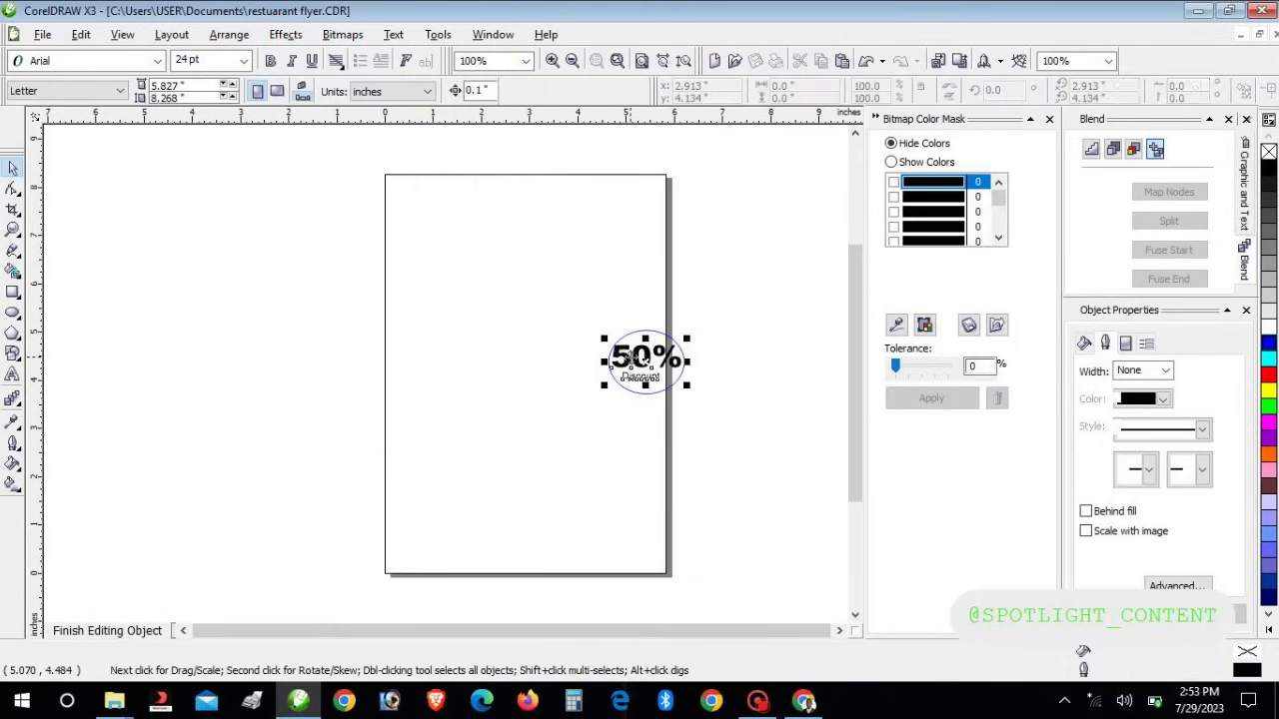
left_click_drag(566, 301, 747, 432)
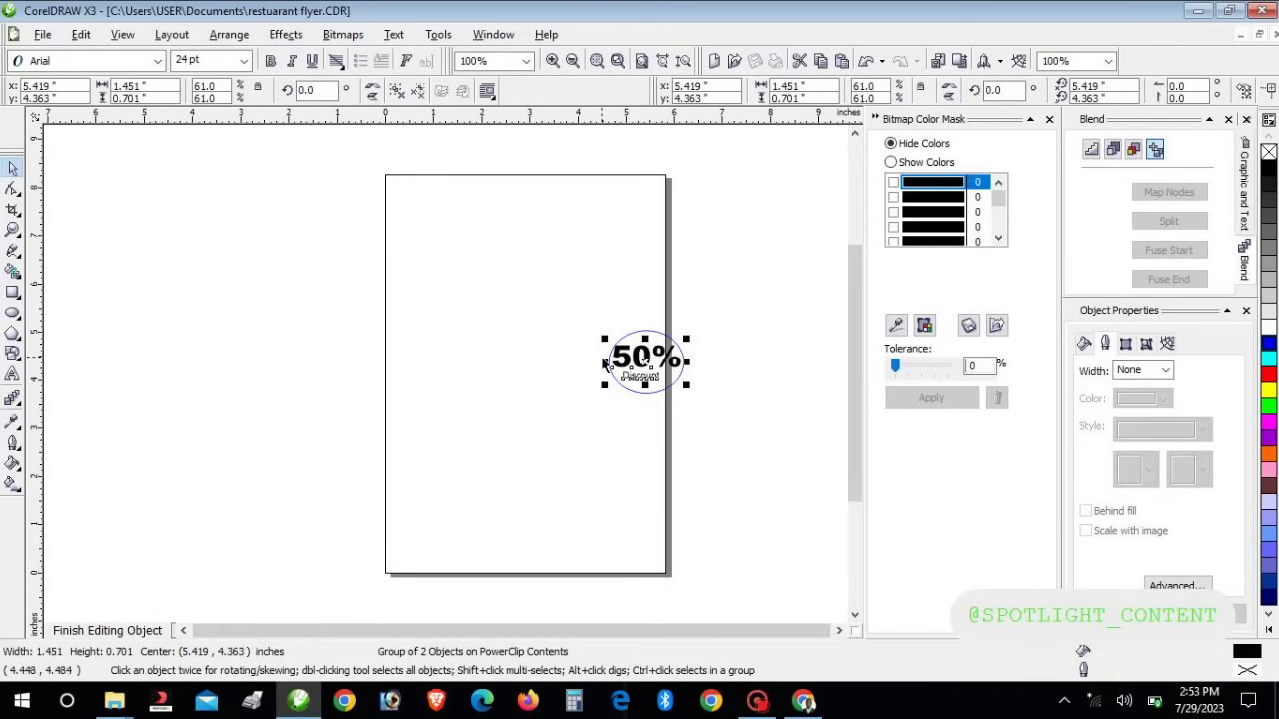
left_click_drag(602, 362, 611, 357)
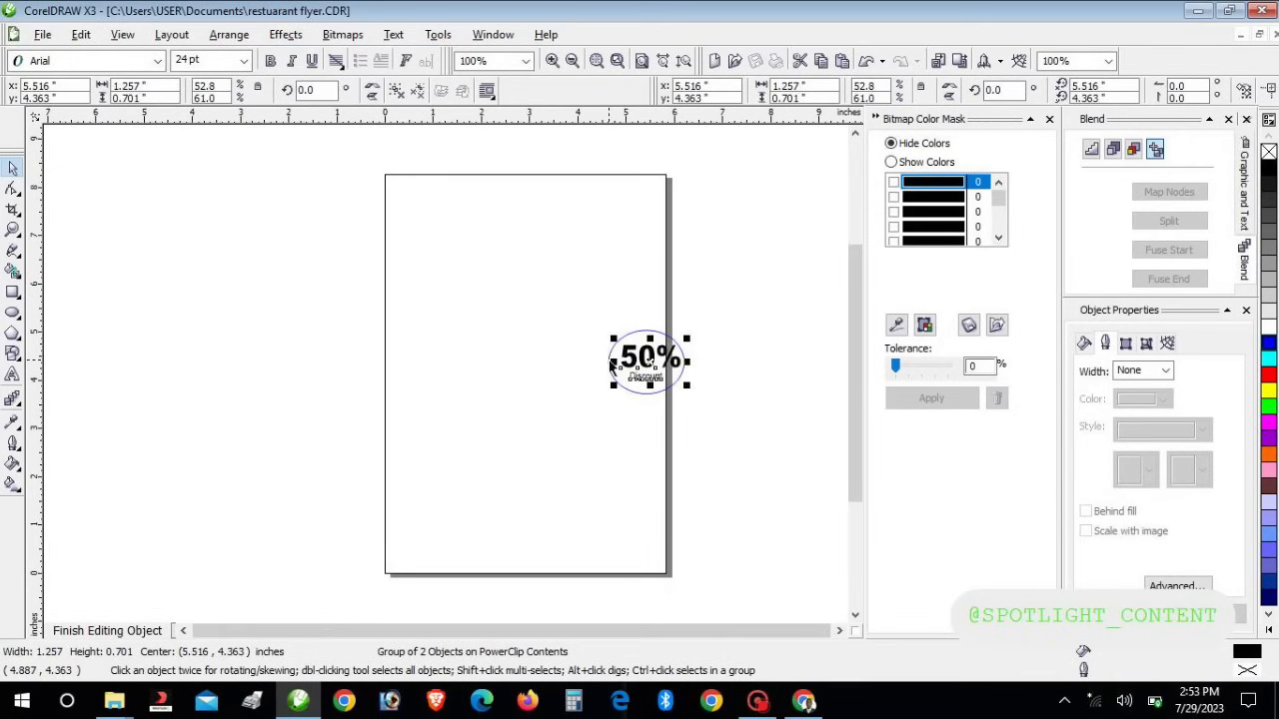
left_click(1269, 328)
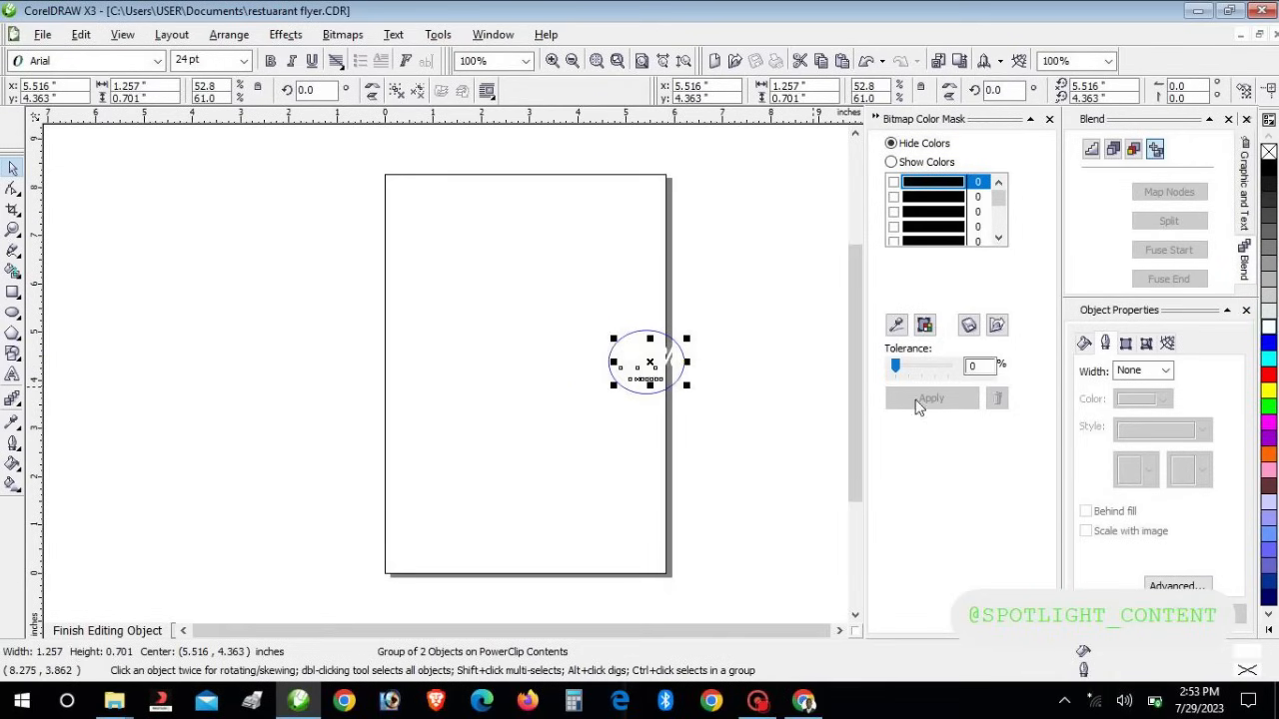
left_click(110, 629)
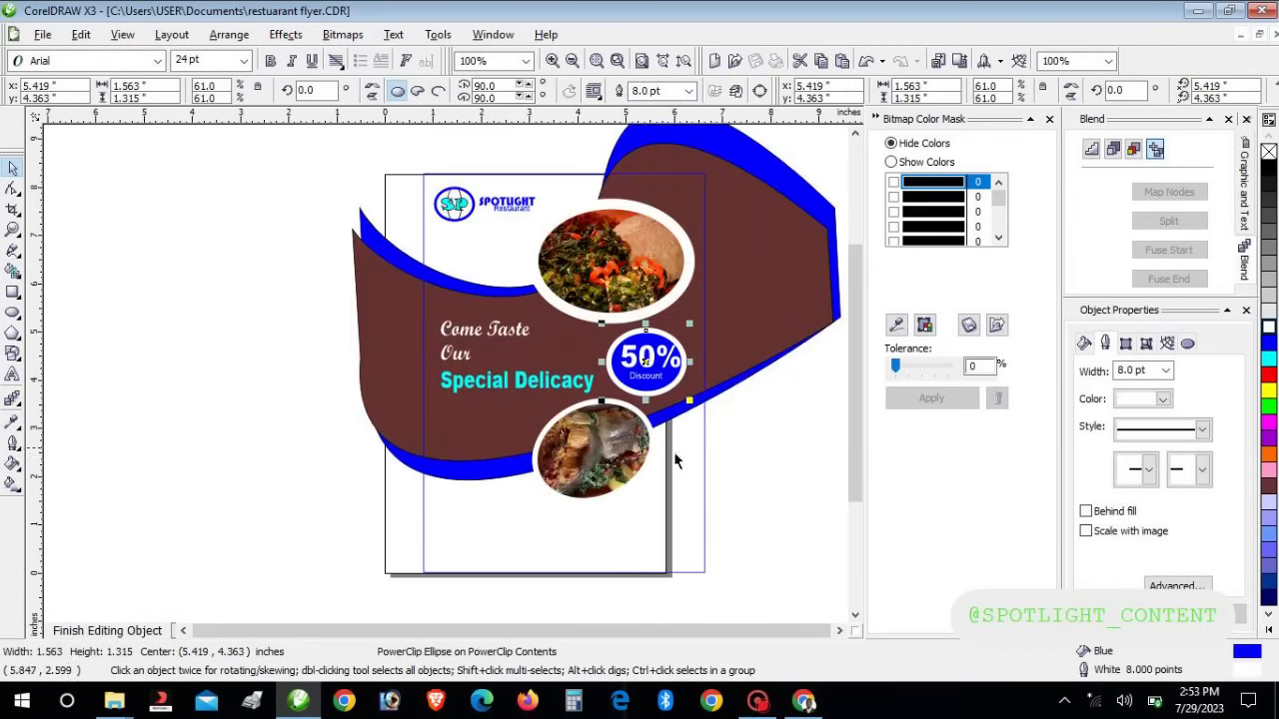
left_click(760, 504)
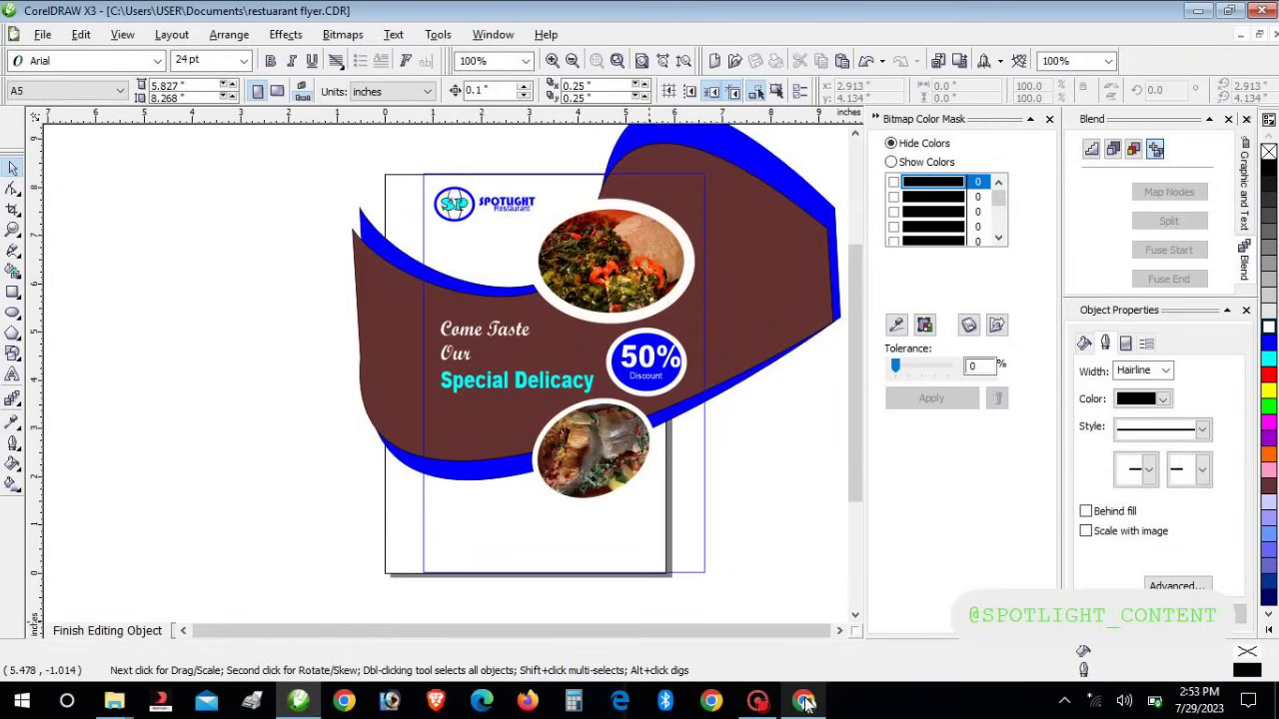
Connect to the My Hotspot Wi-Fi network from the taskbar flyout
left_click(1097, 702)
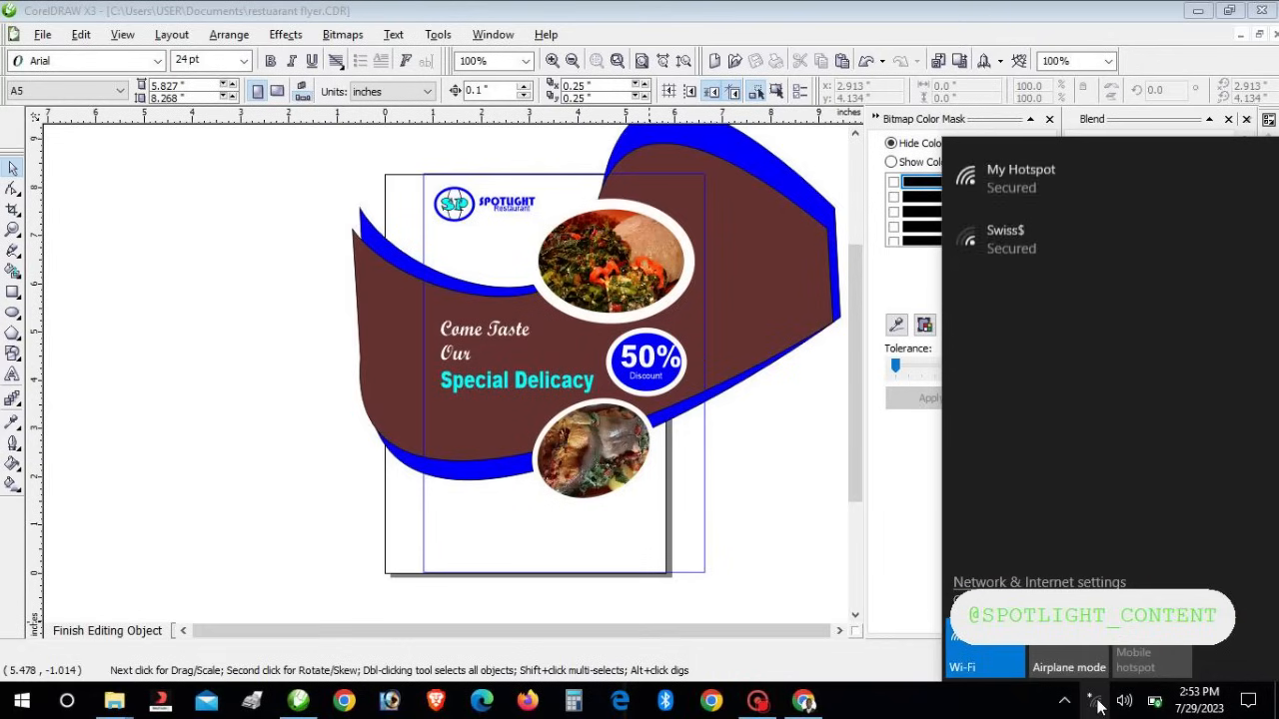
left_click(1040, 180)
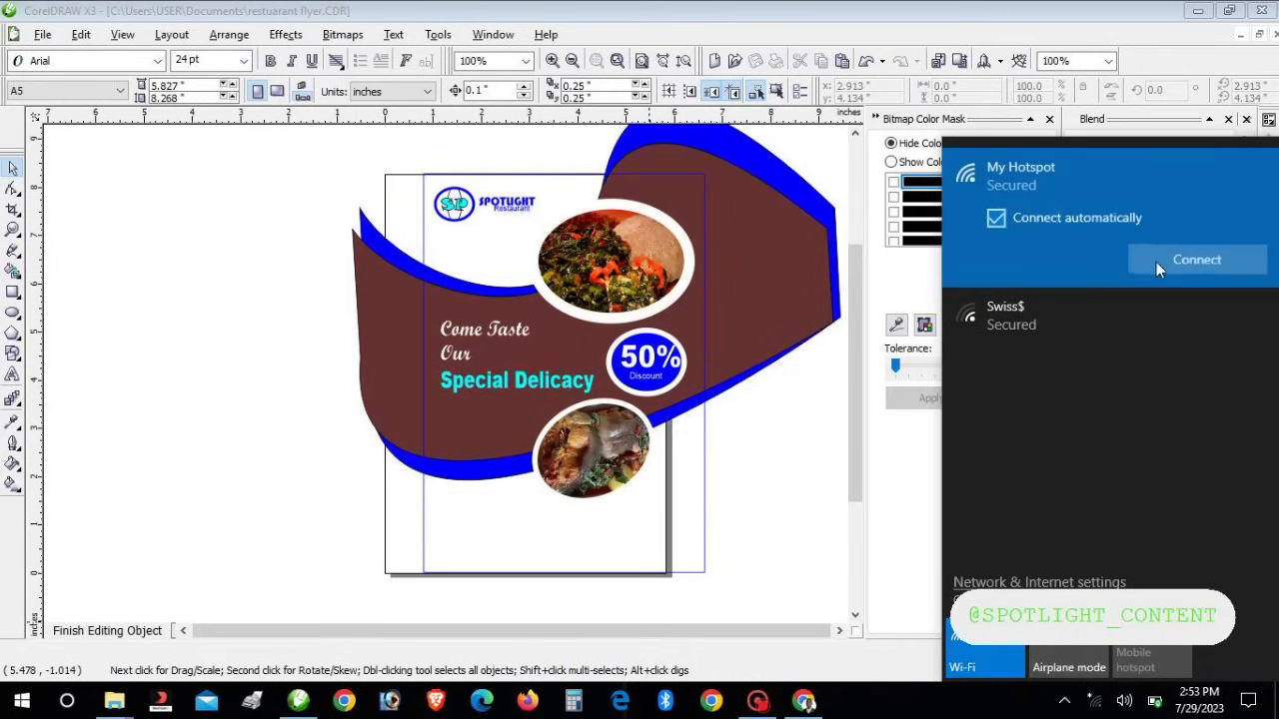
left_click(1164, 261)
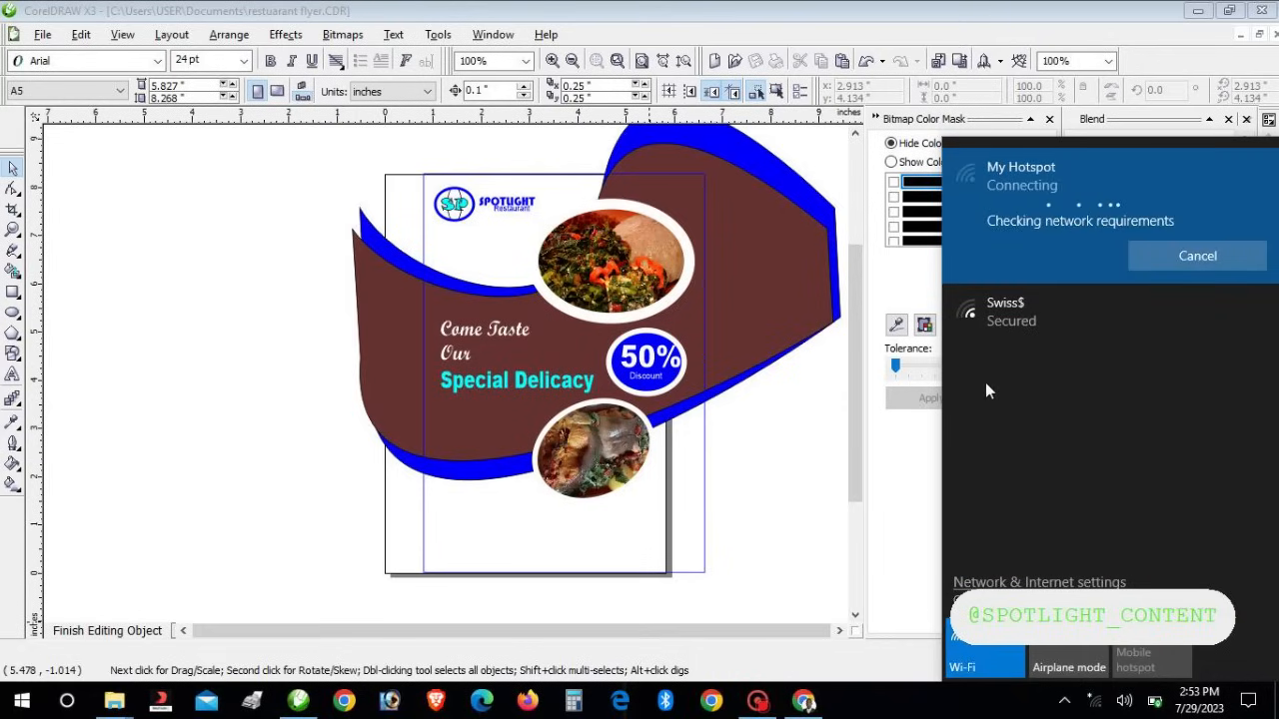
left_click(811, 706)
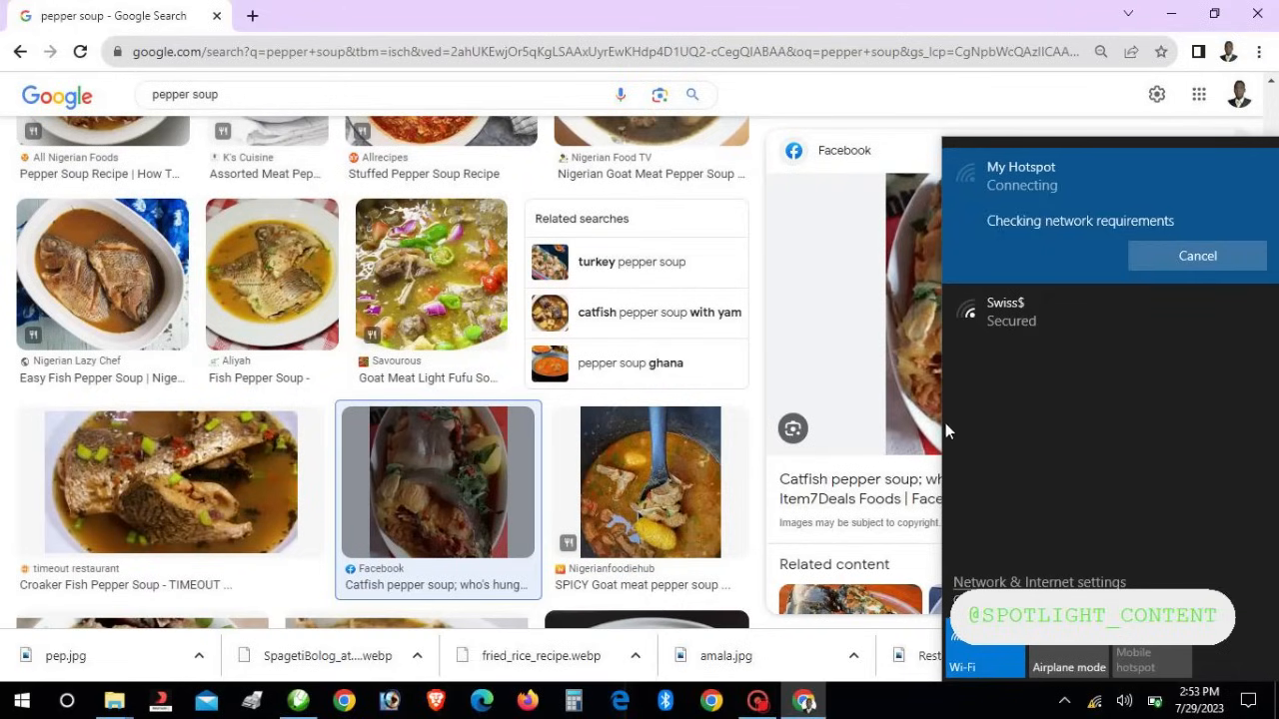
Search Google Images for 'okro', preview a result, then return to the CorelDRAW flyer
left_click(343, 325)
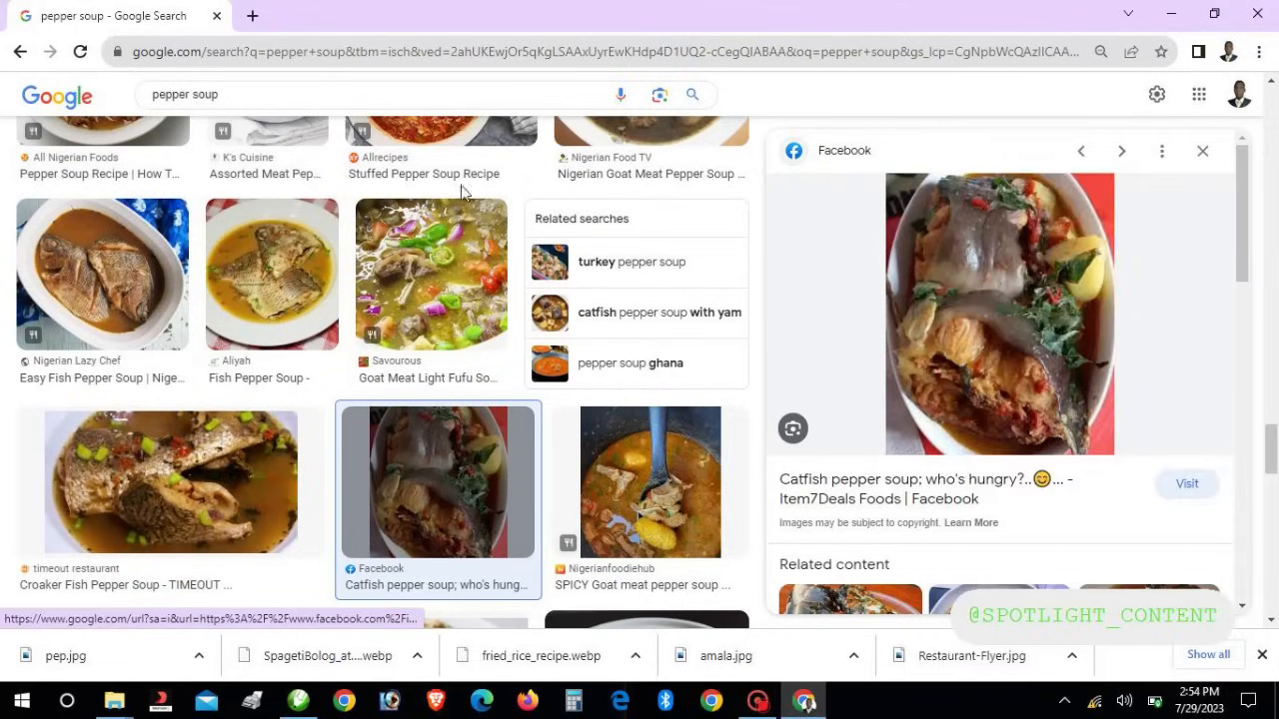
left_click_drag(235, 95, 72, 96)
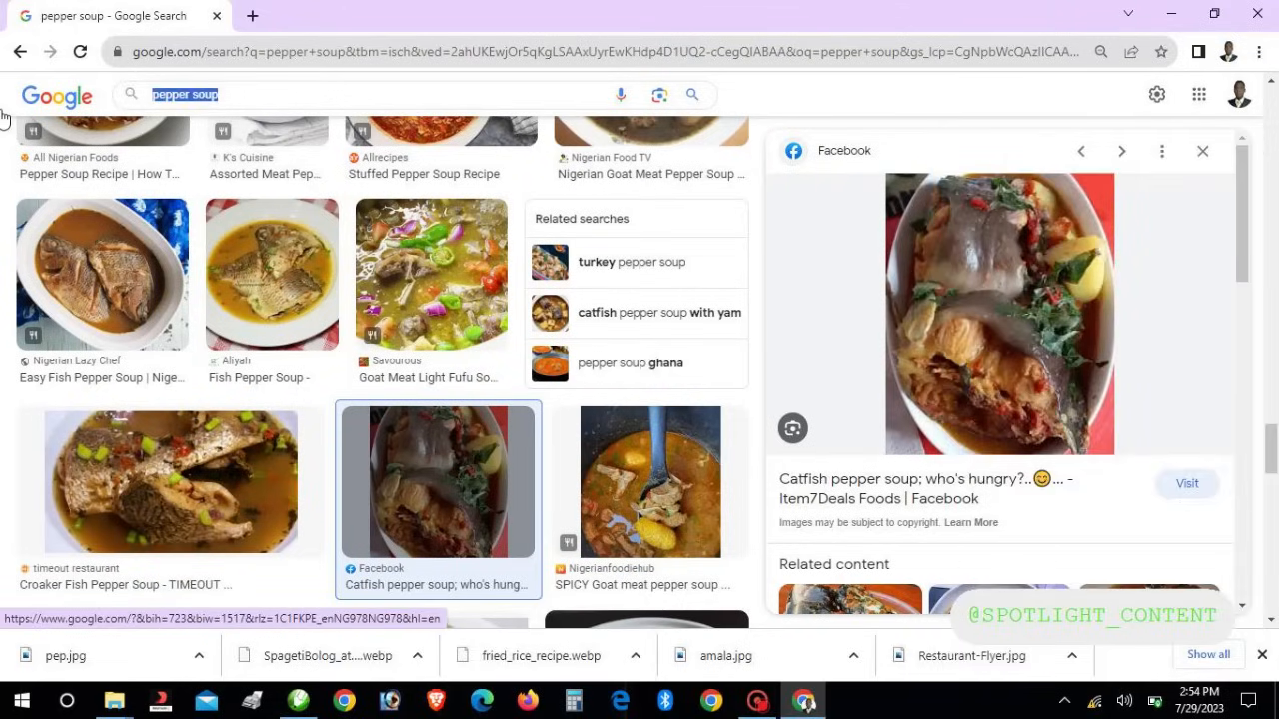
type("ok")
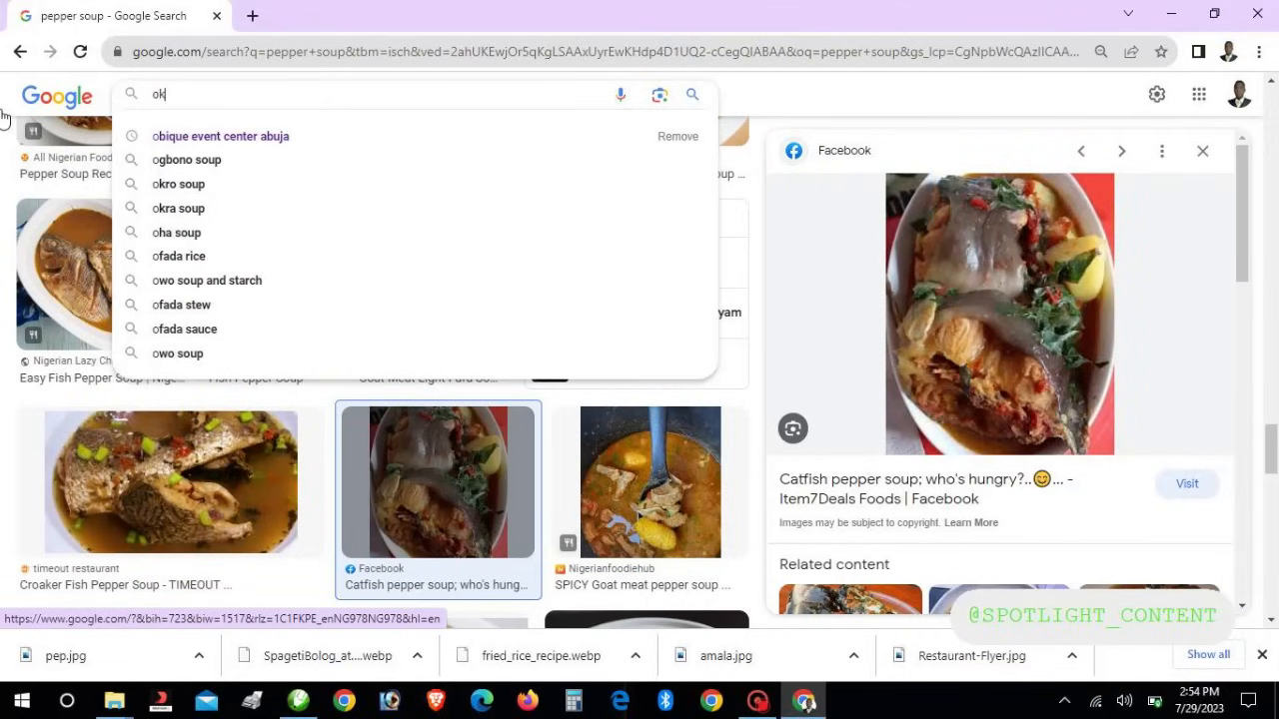
type("ro")
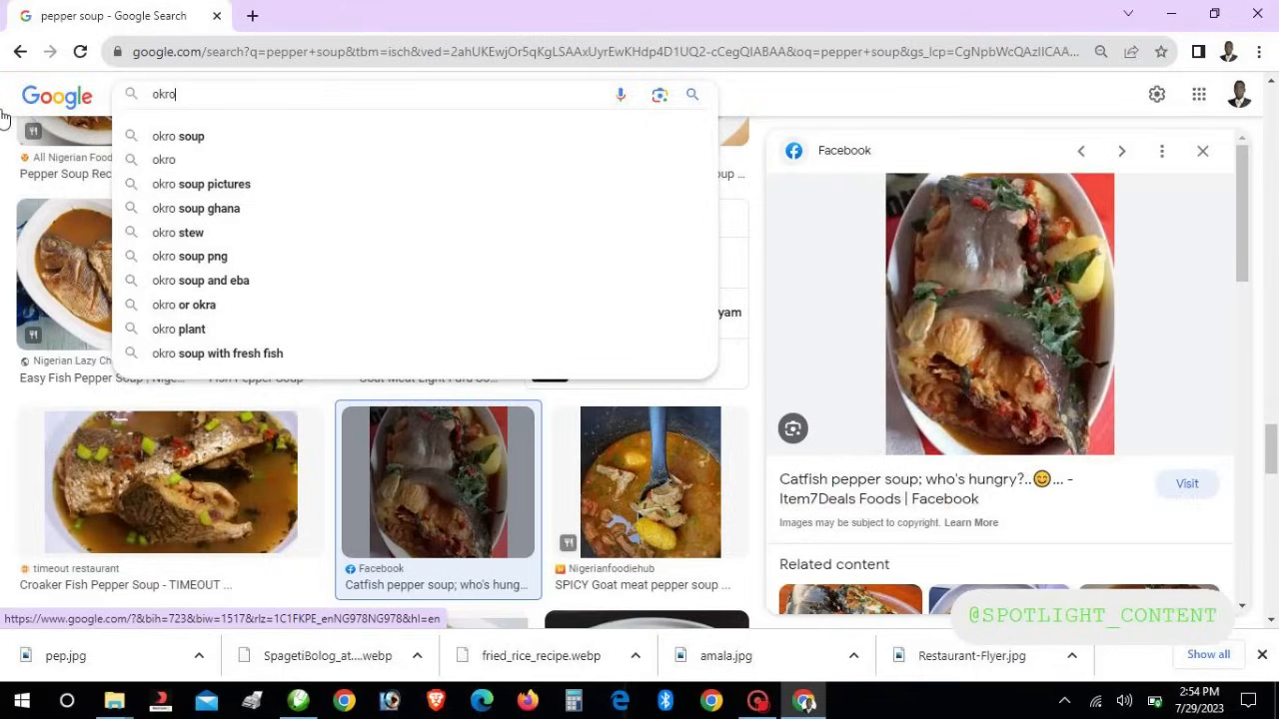
key("Return")
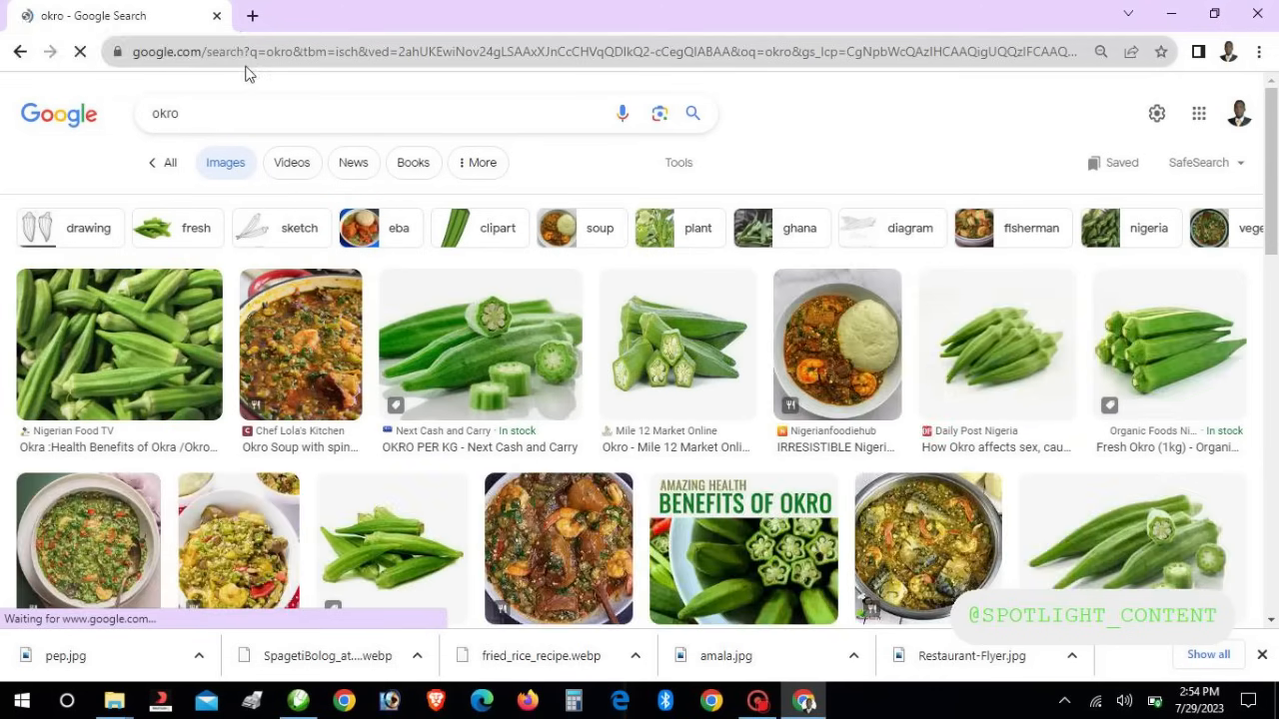
left_click(856, 346)
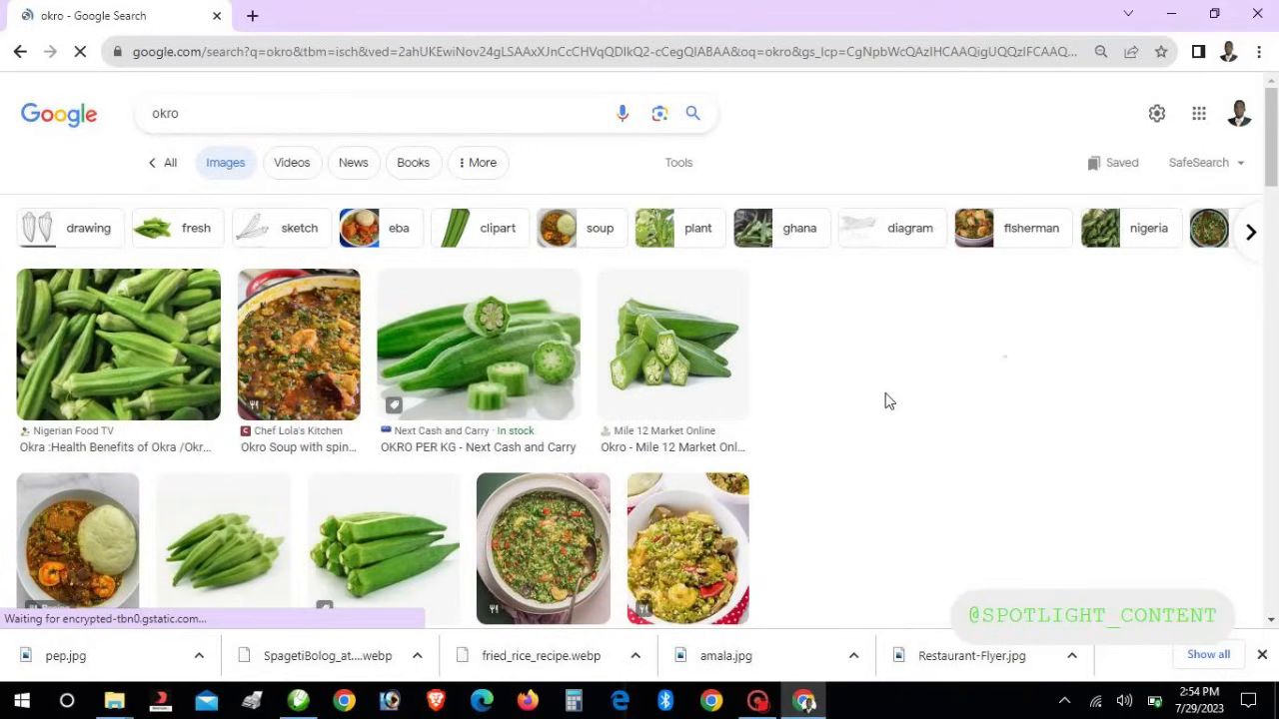
scroll(885, 401, "down", 2)
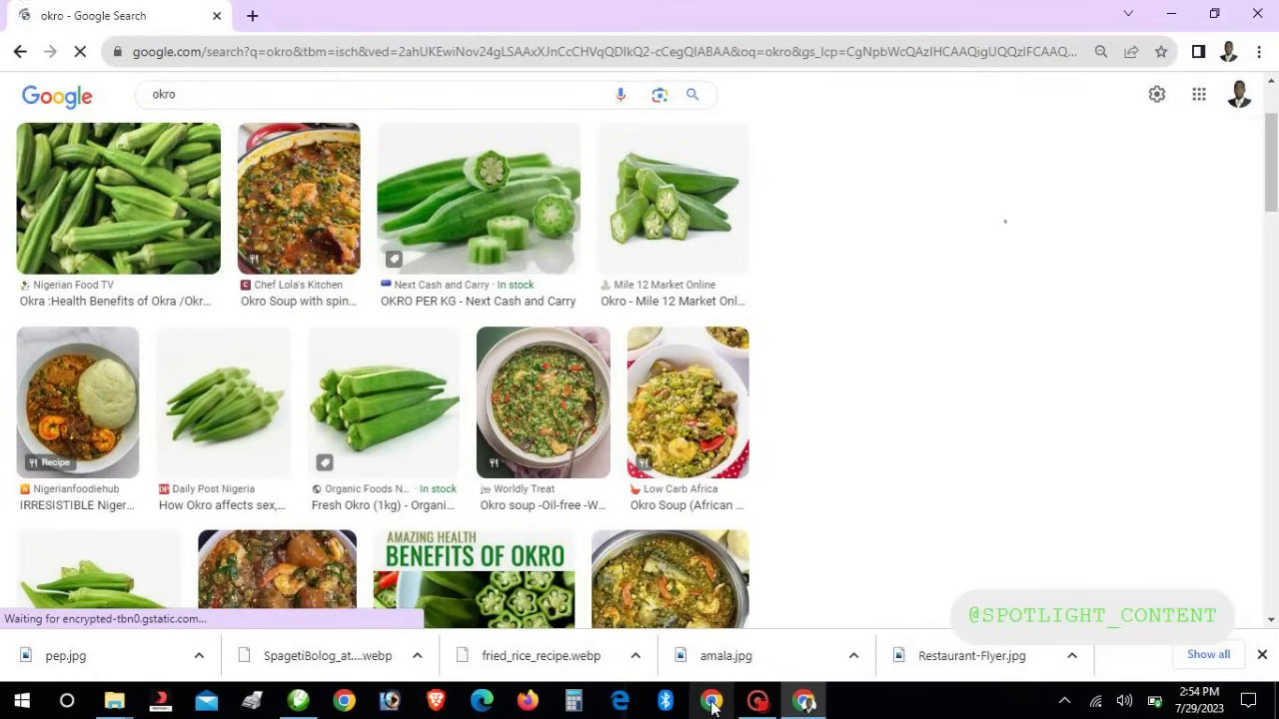
left_click(298, 701)
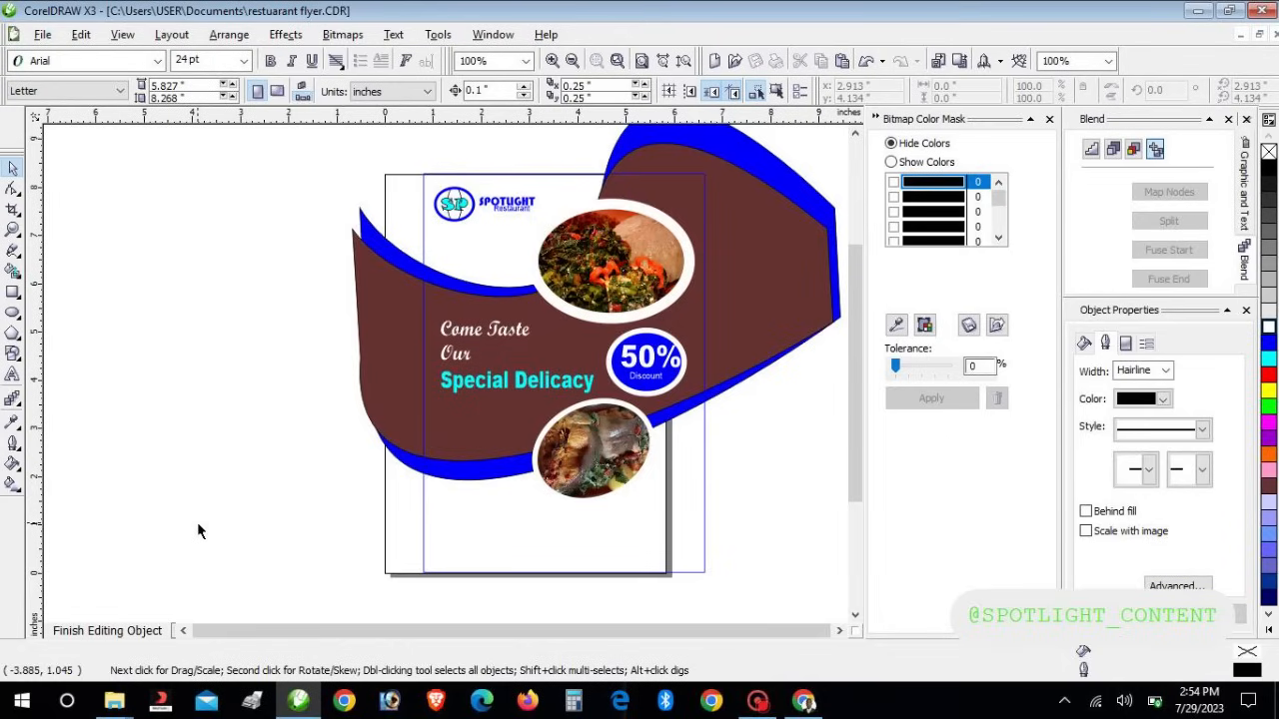
left_click(13, 374)
left_click(203, 464)
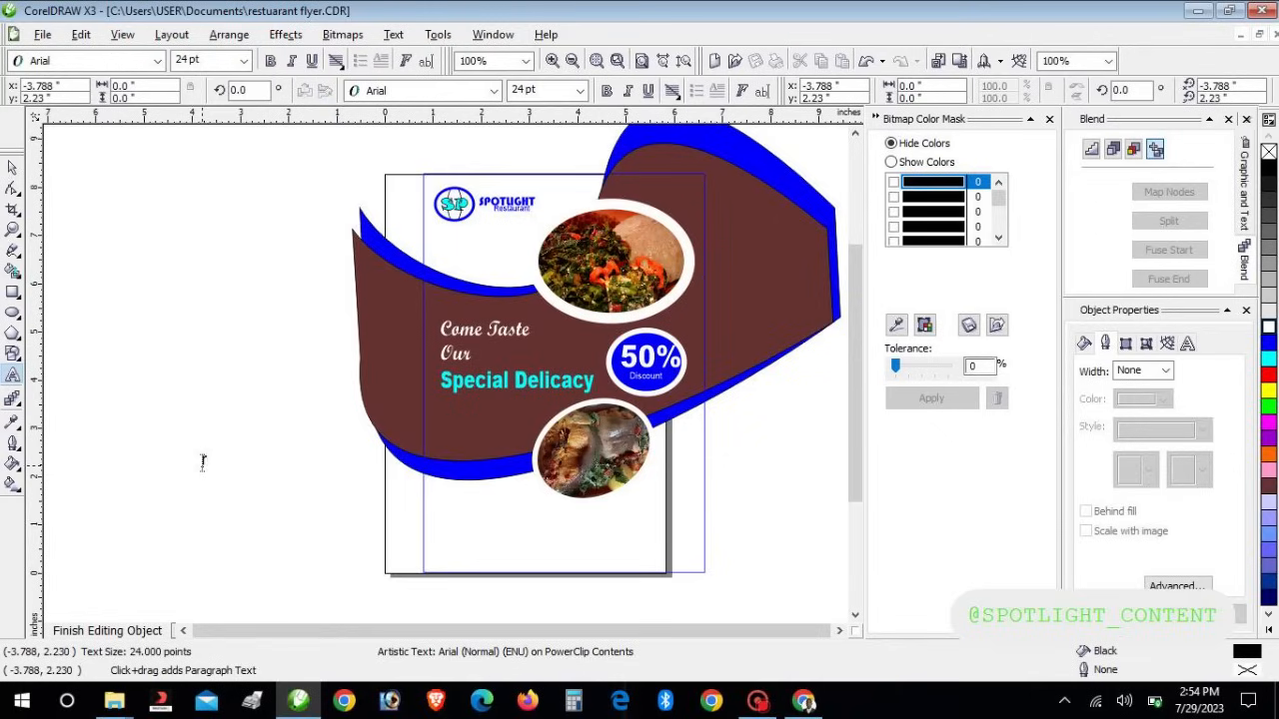
type("Restaurant Address")
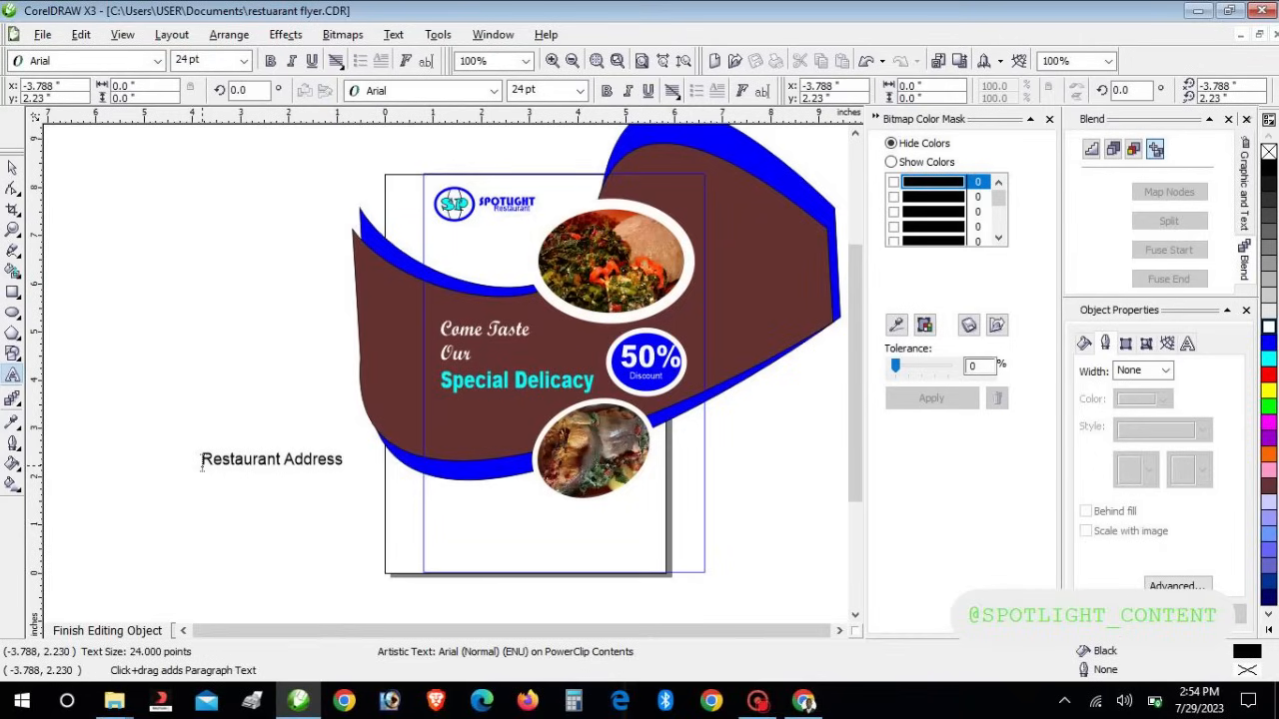
key("Return")
type("N")
key("BackSpace")
key("BackSpace")
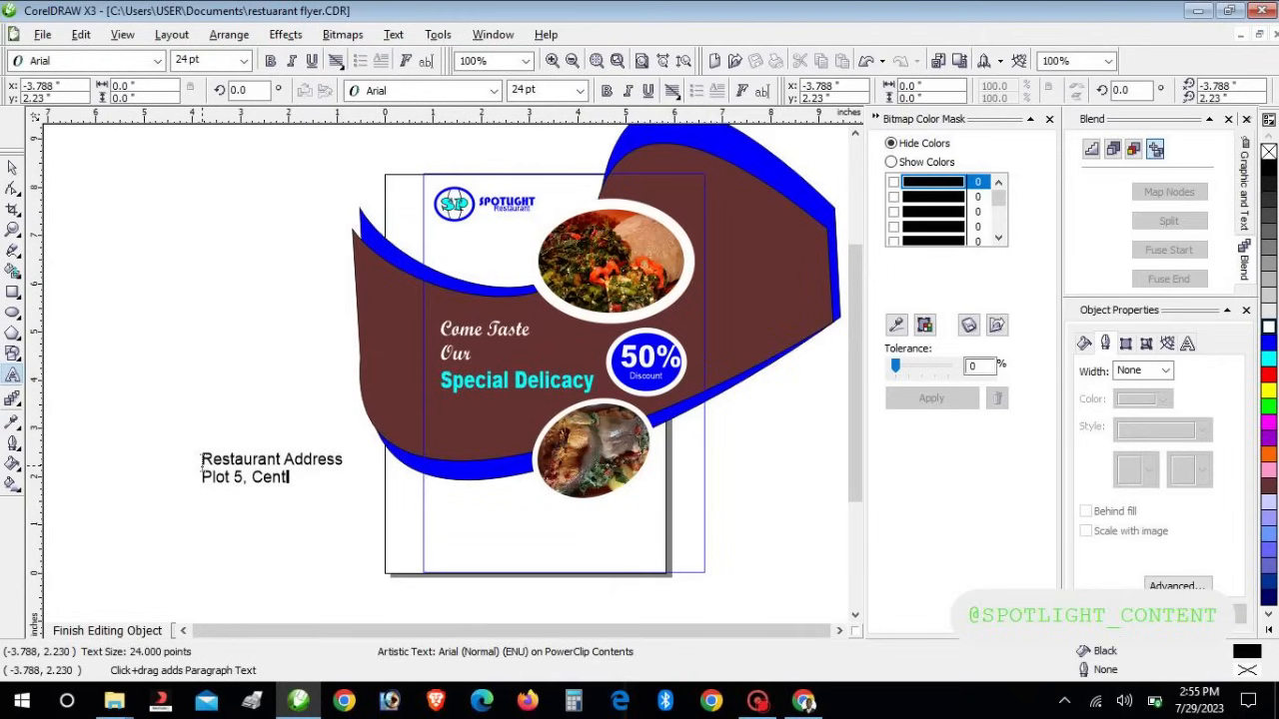
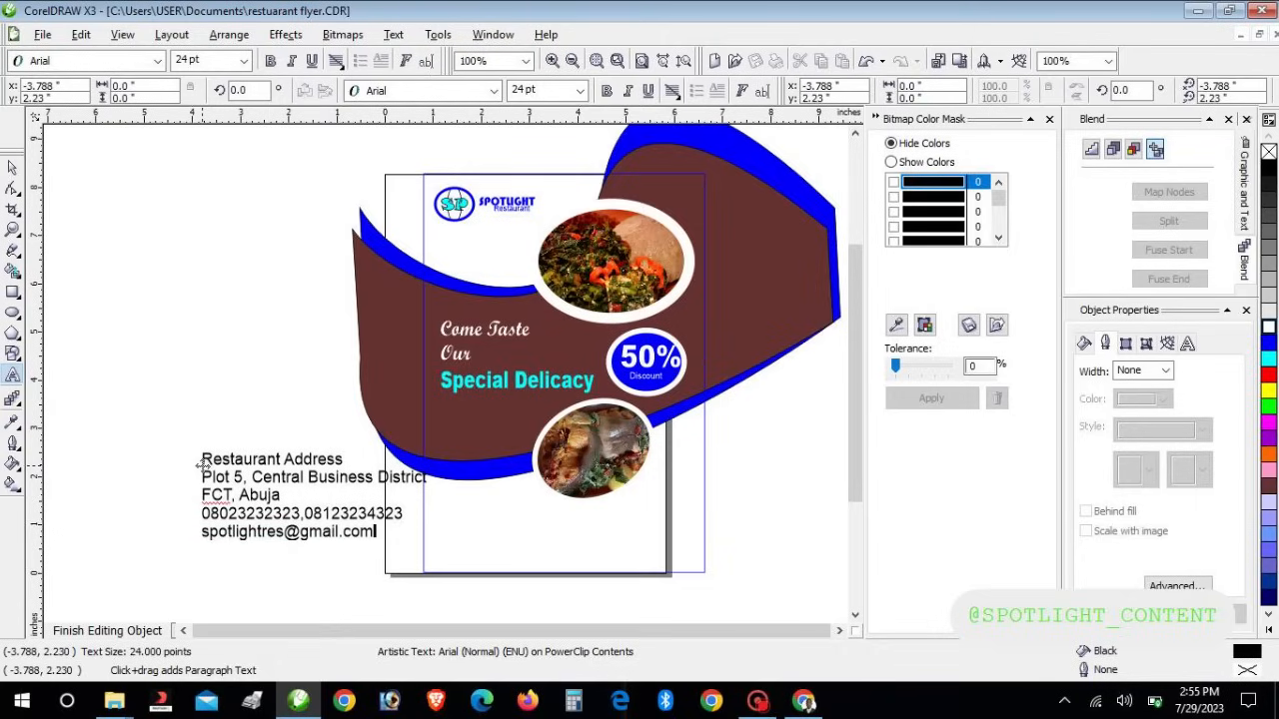
key("Return")
type("Www")
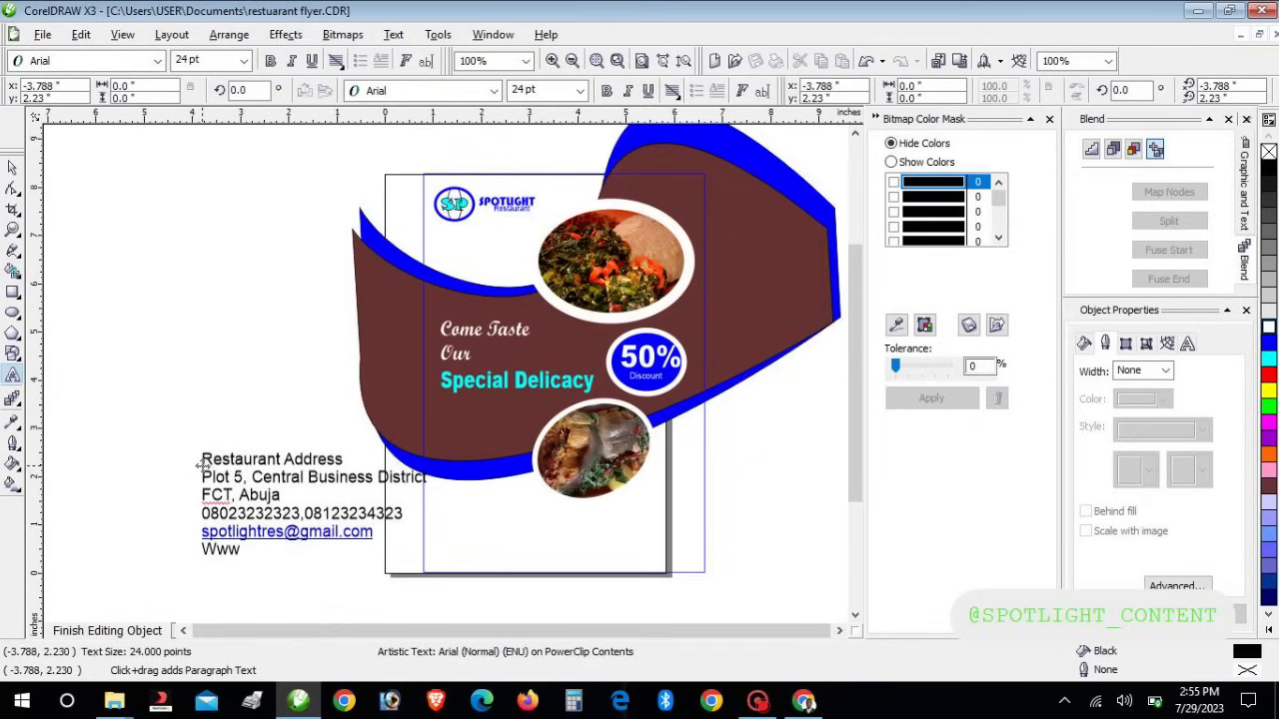
key("BackSpace")
key("BackSpace")
key("BackSpace")
type("www.spotlight")
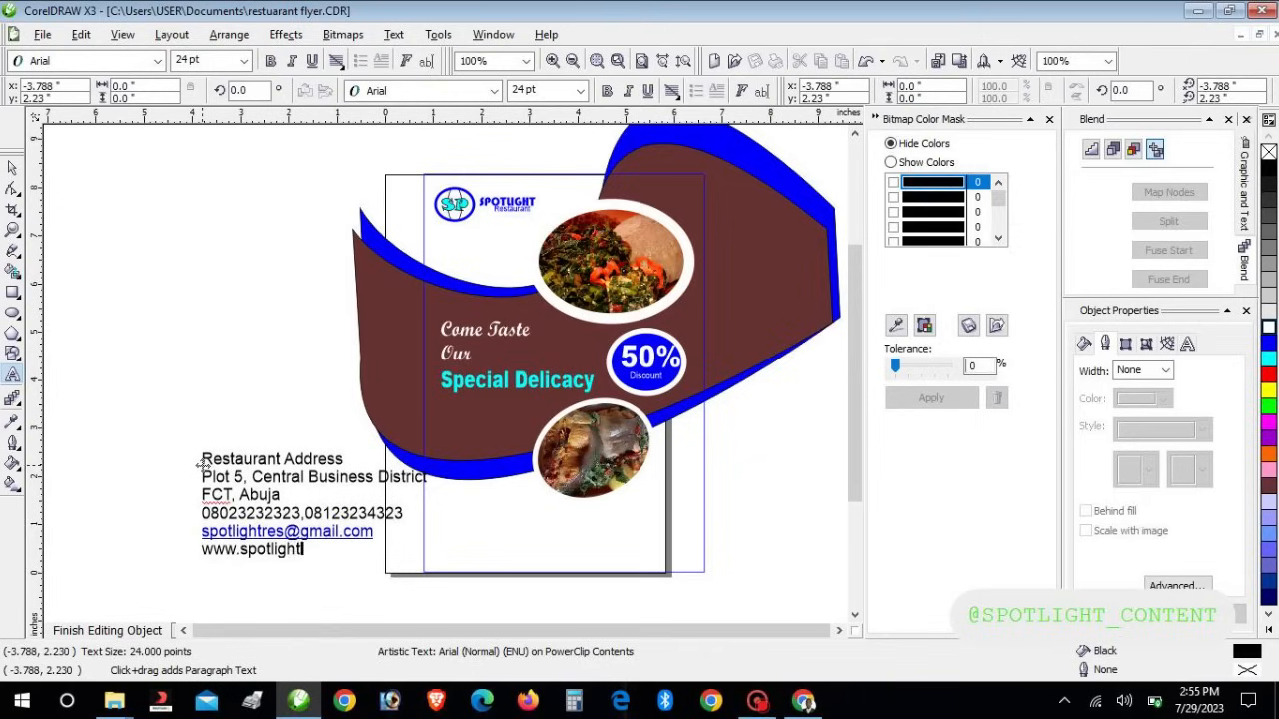
type("res.com")
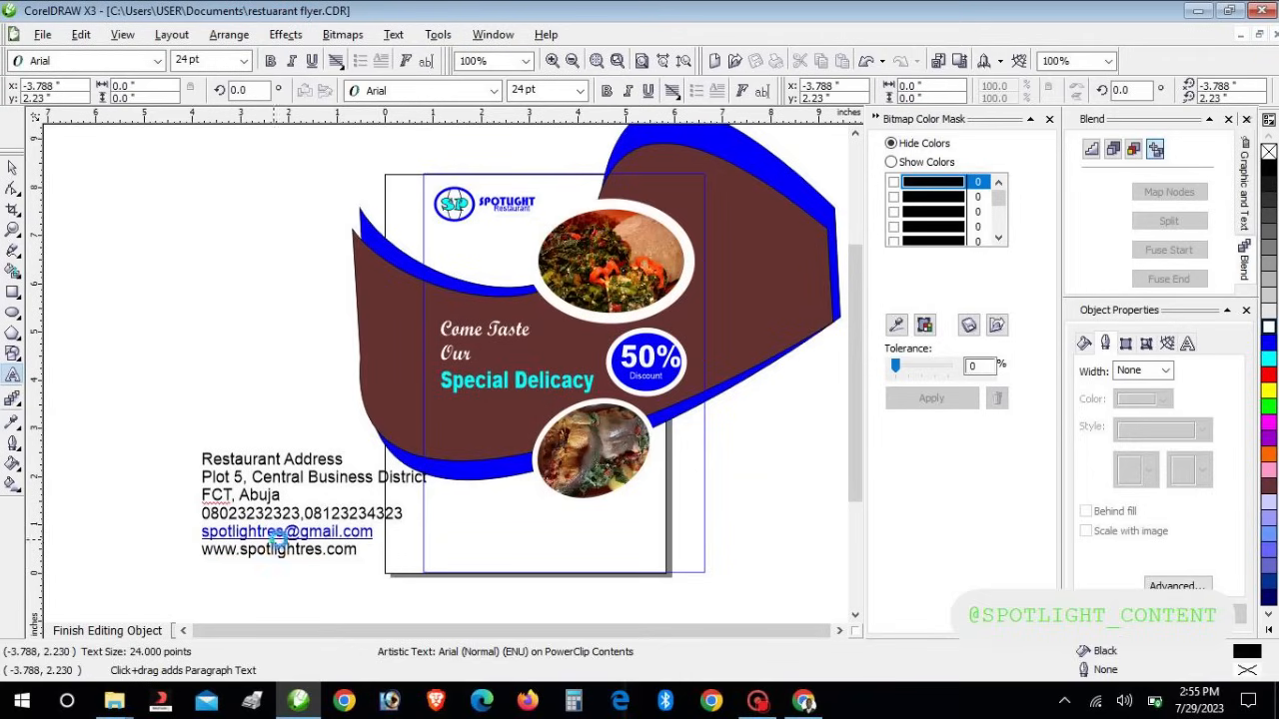
Make the Restaurant Address heading 24 pt Arial Black
left_click_drag(203, 462, 342, 462)
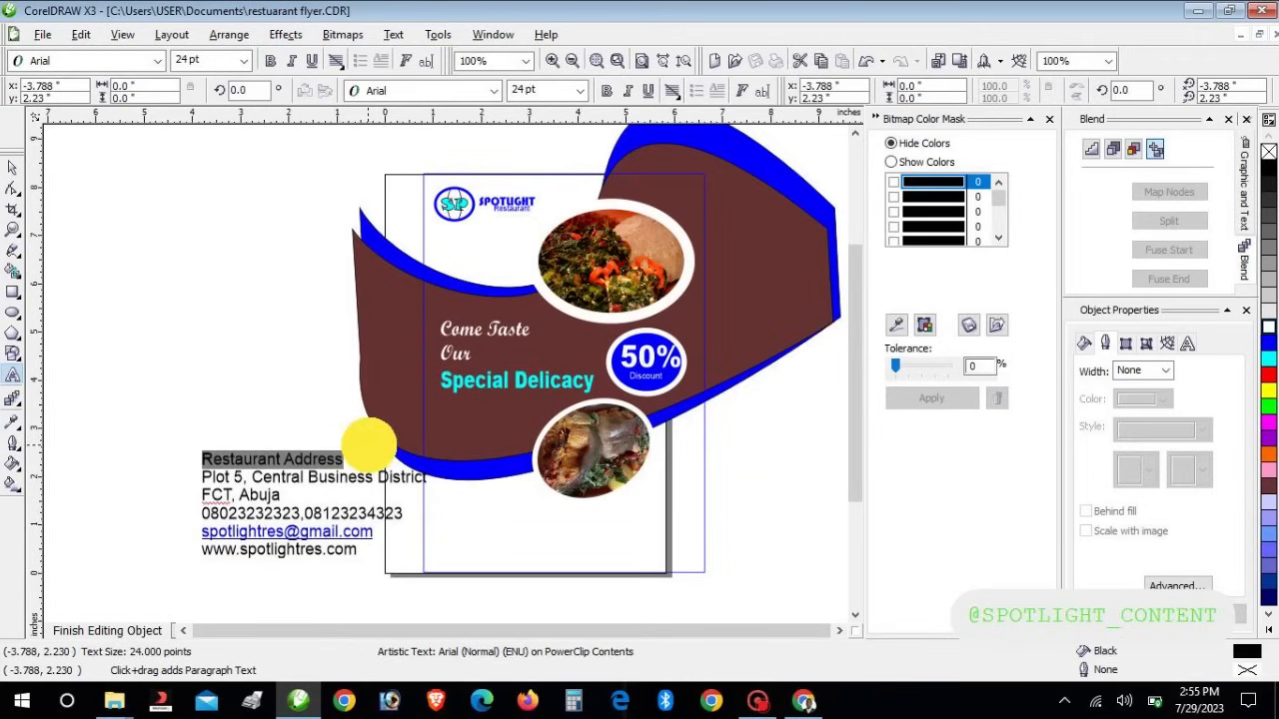
left_click(579, 90)
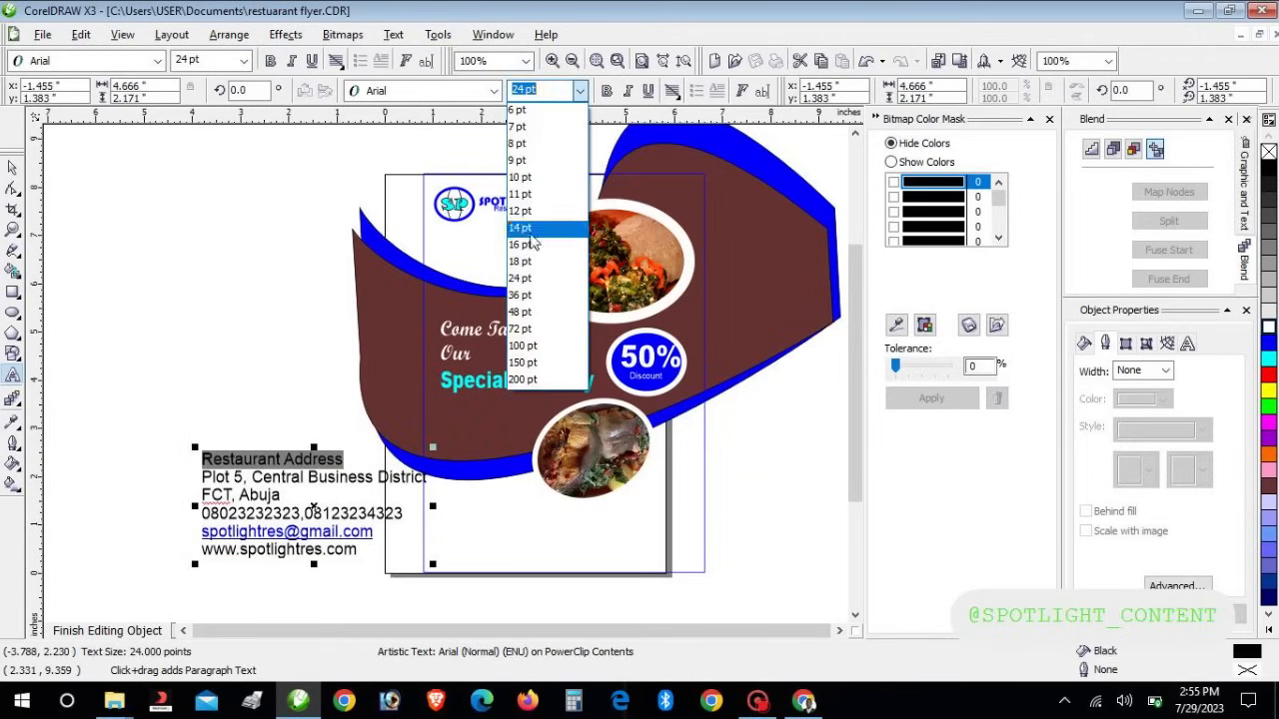
left_click(491, 135)
left_click(493, 91)
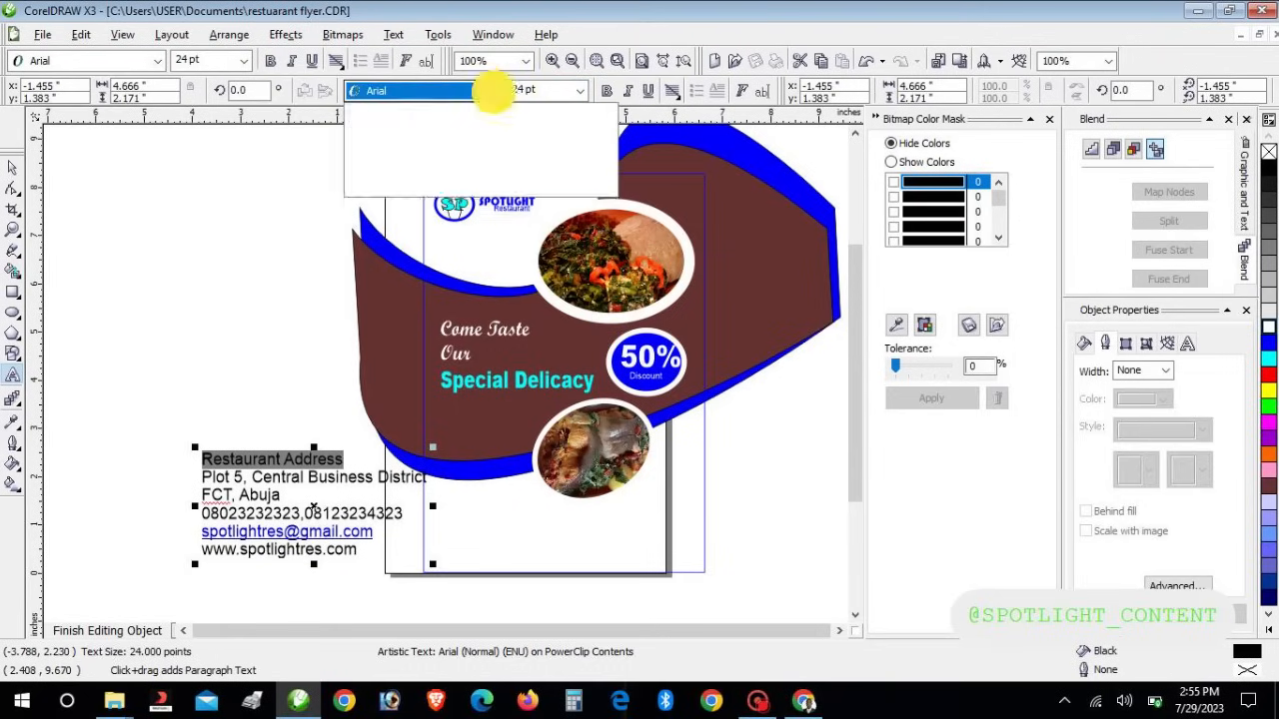
left_click(449, 225)
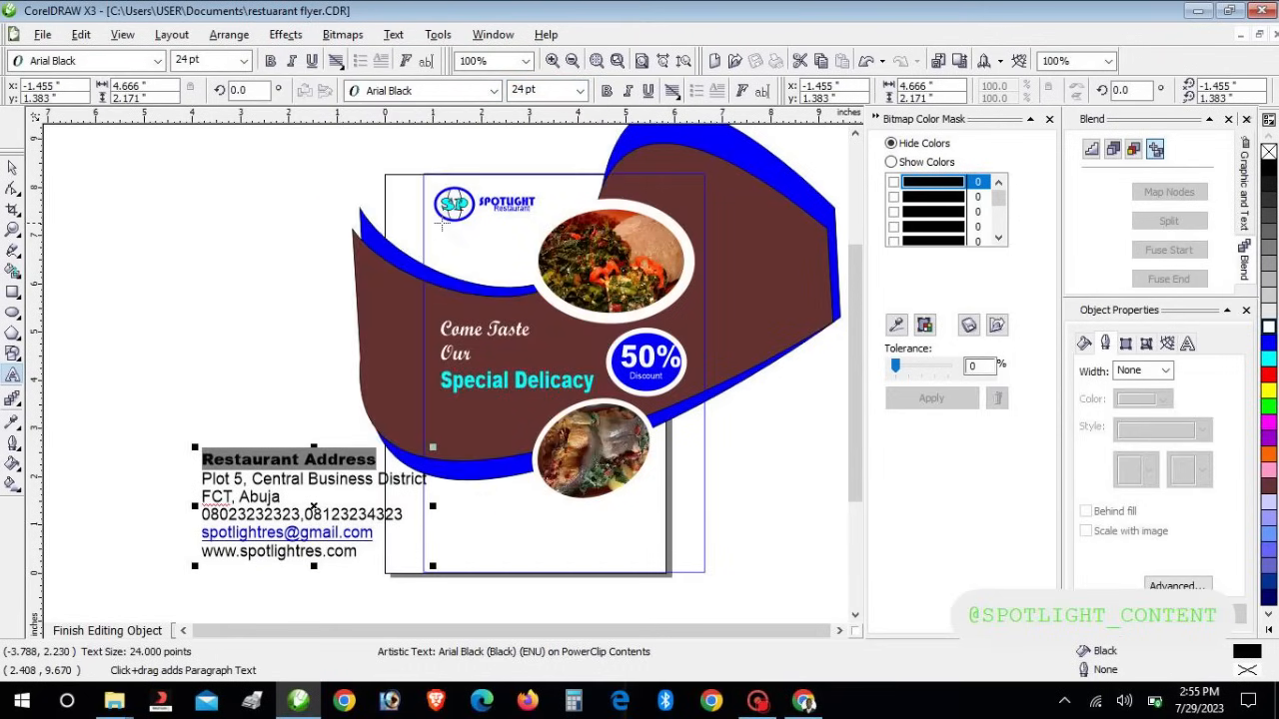
Set the whole address block to 18 pt and scale it down slightly
left_click(13, 168)
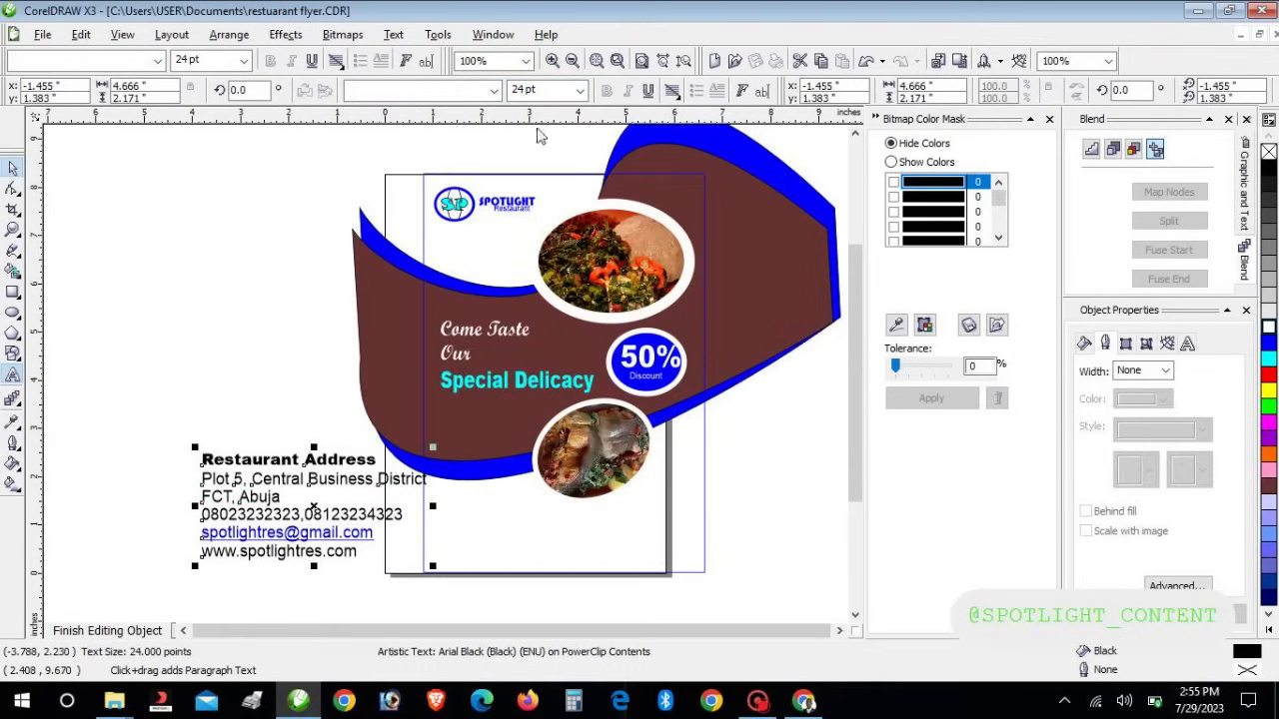
left_click(579, 90)
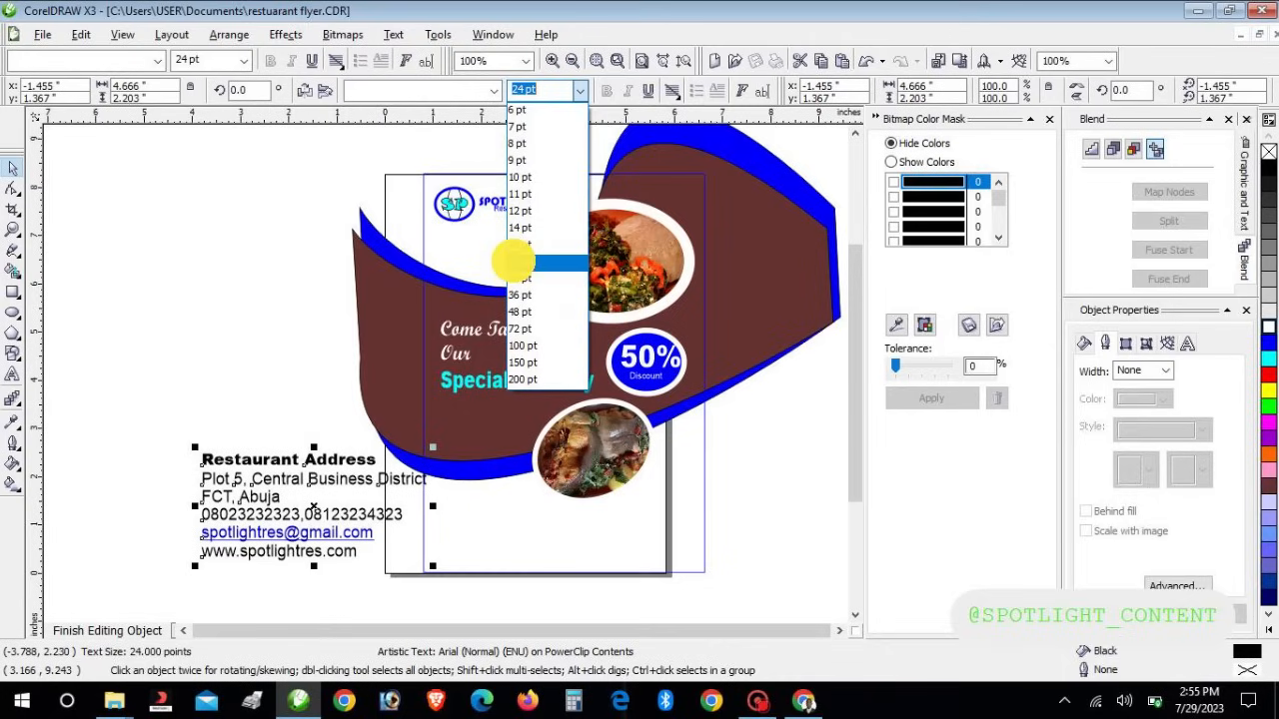
left_click(514, 261)
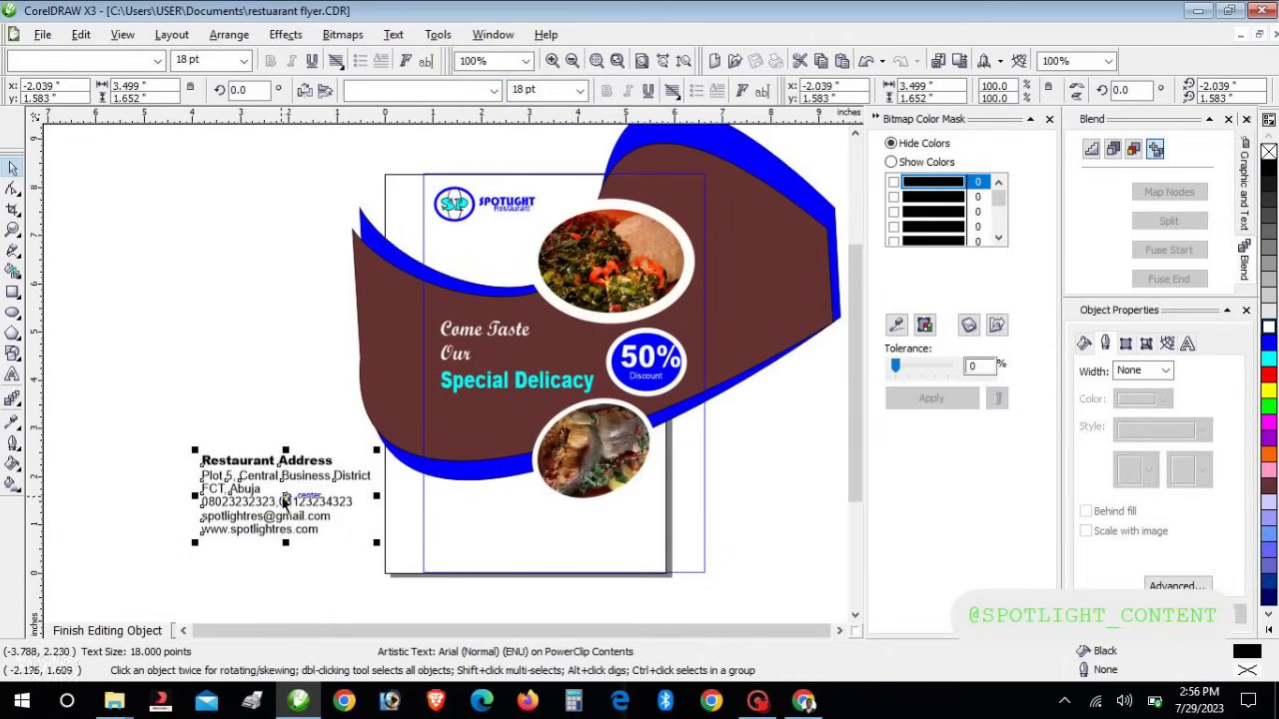
left_click_drag(376, 450, 339, 468)
Move the address block to the page's lower left, shrink it to about 59%, and nudge it 0.1 in left
left_click_drag(265, 507, 456, 535)
key("Right")
key("Right")
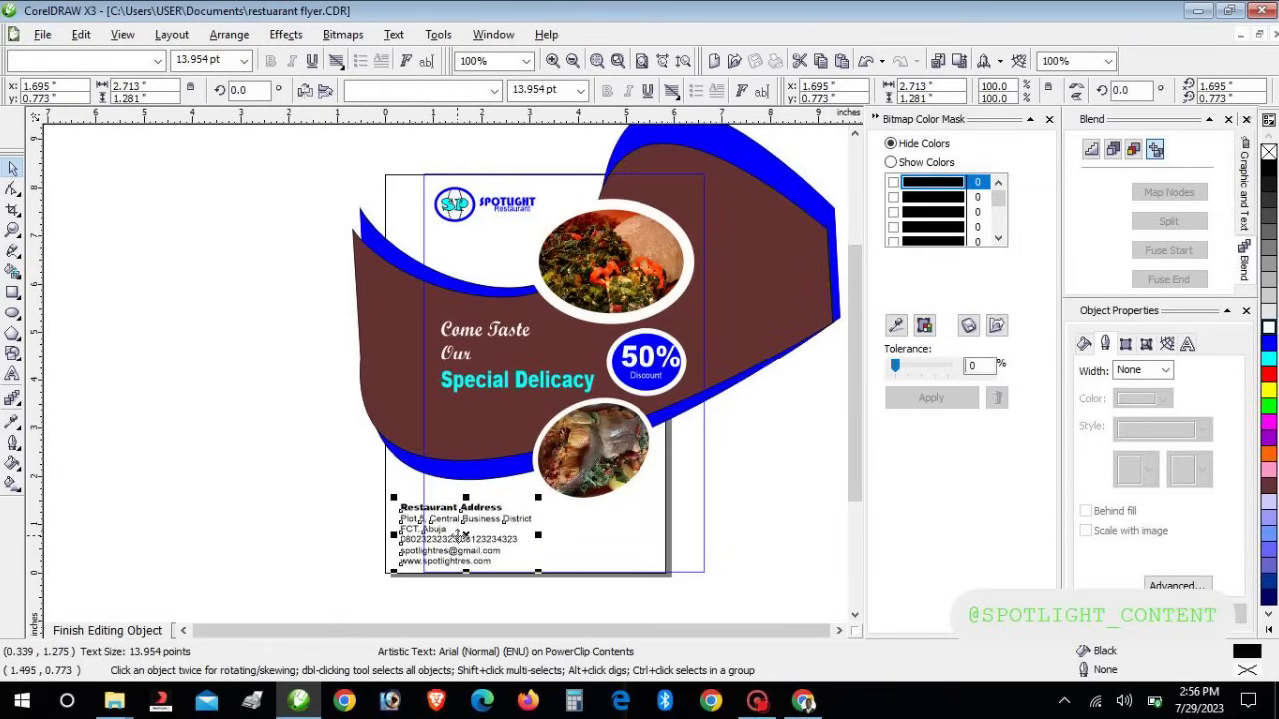
left_click_drag(537, 498, 499, 525)
key("Left")
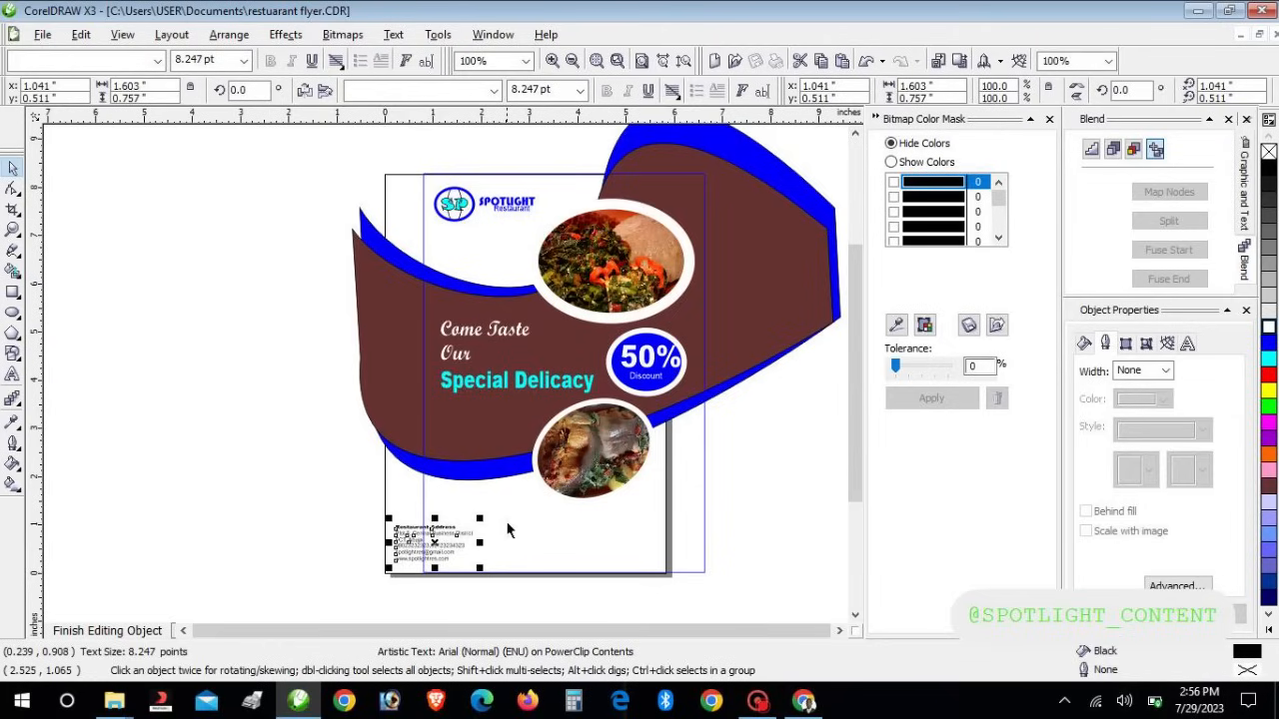
key("Right")
key("Left")
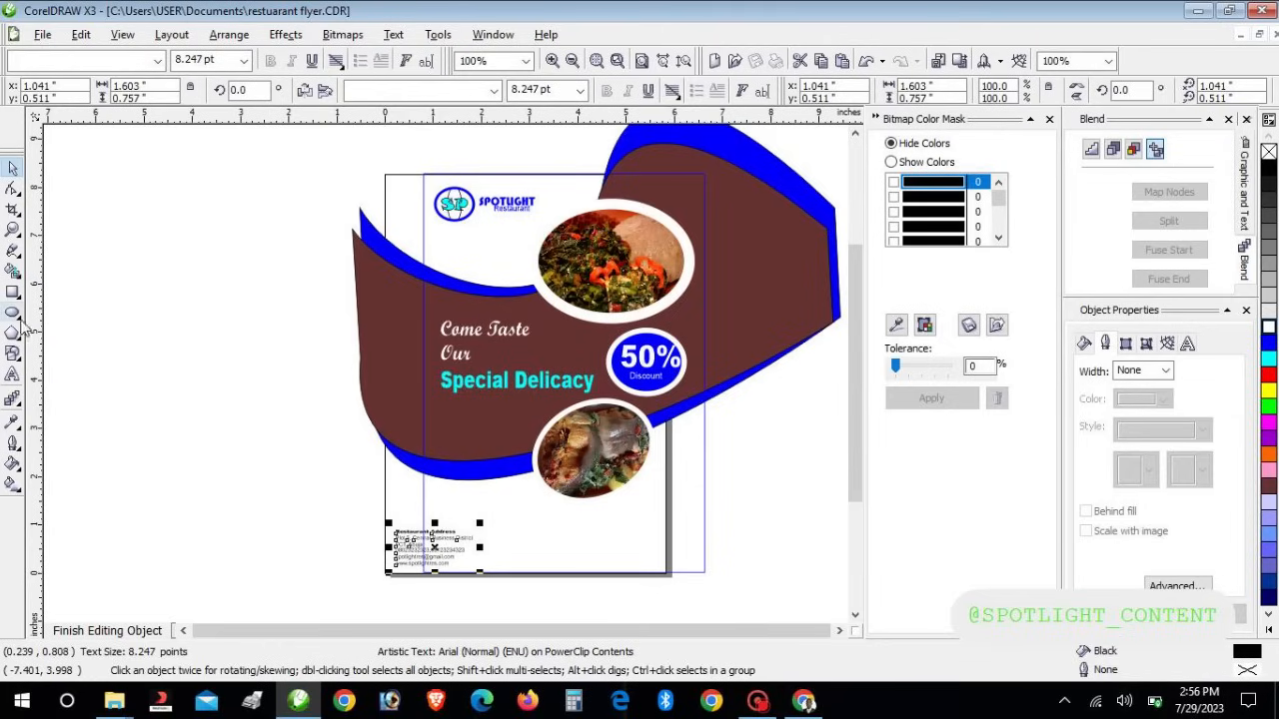
key("Left")
Draw a rectangle over the flyer's lower left and rotate it to a tilt
left_click_drag(276, 482, 522, 591)
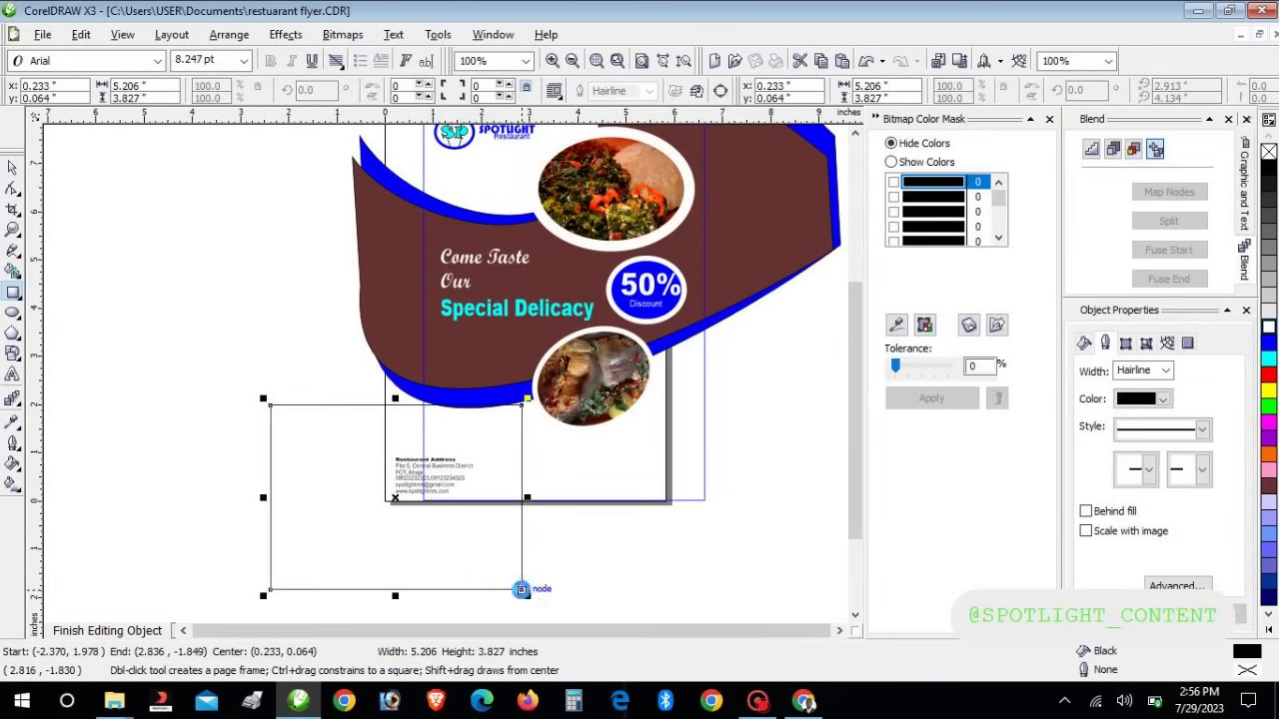
key("Right")
key("Down")
key("Down")
key("Down")
key("Down")
key("Down")
key("Up")
key("Left")
key("Left")
key("Left")
key("Left")
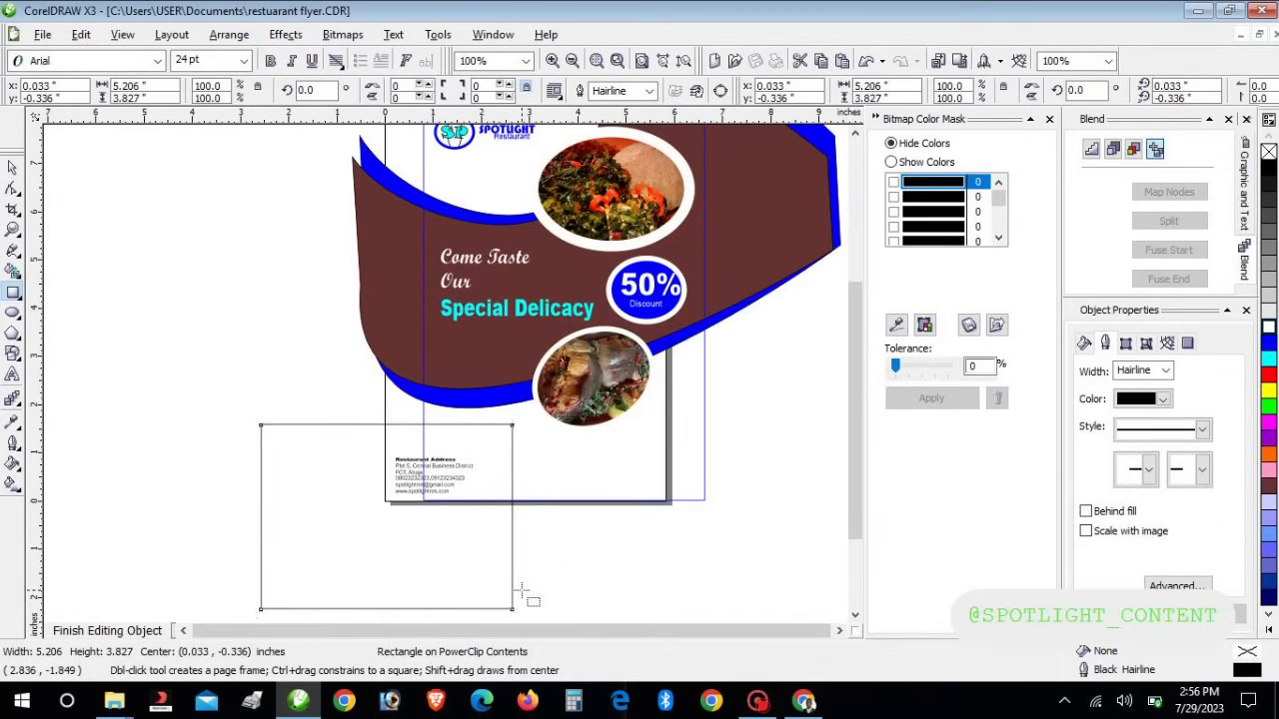
key("Down")
key("Down")
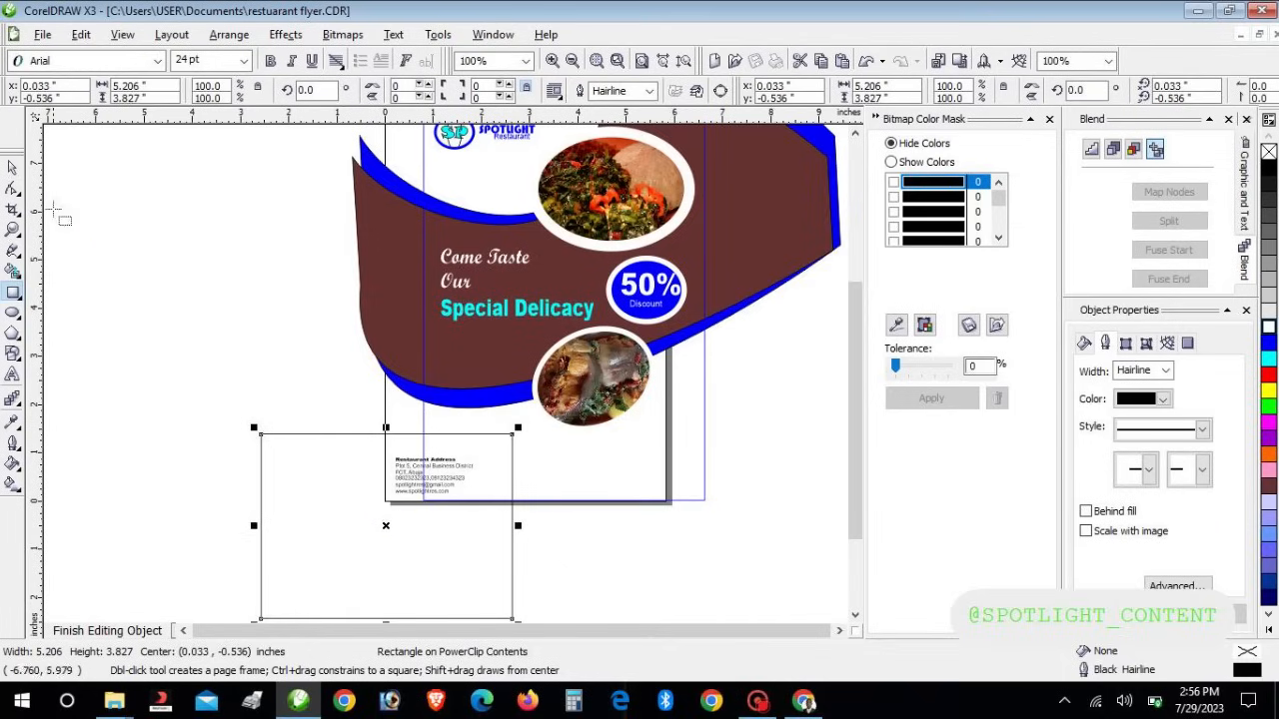
left_click(13, 166)
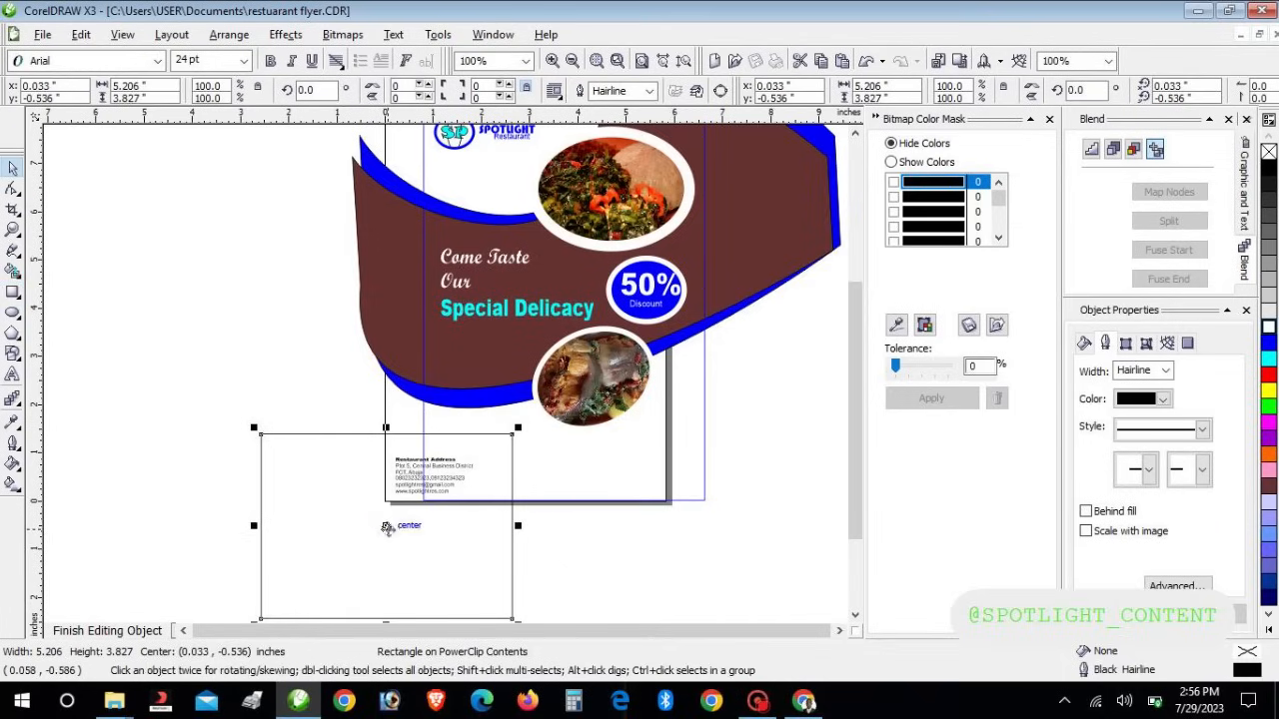
left_click(399, 523)
left_click_drag(255, 430, 337, 430)
key("Right")
key("Right")
key("Right")
key("Right")
key("Right")
key("Right")
key("Right")
key("Right")
key("Right")
key("Right")
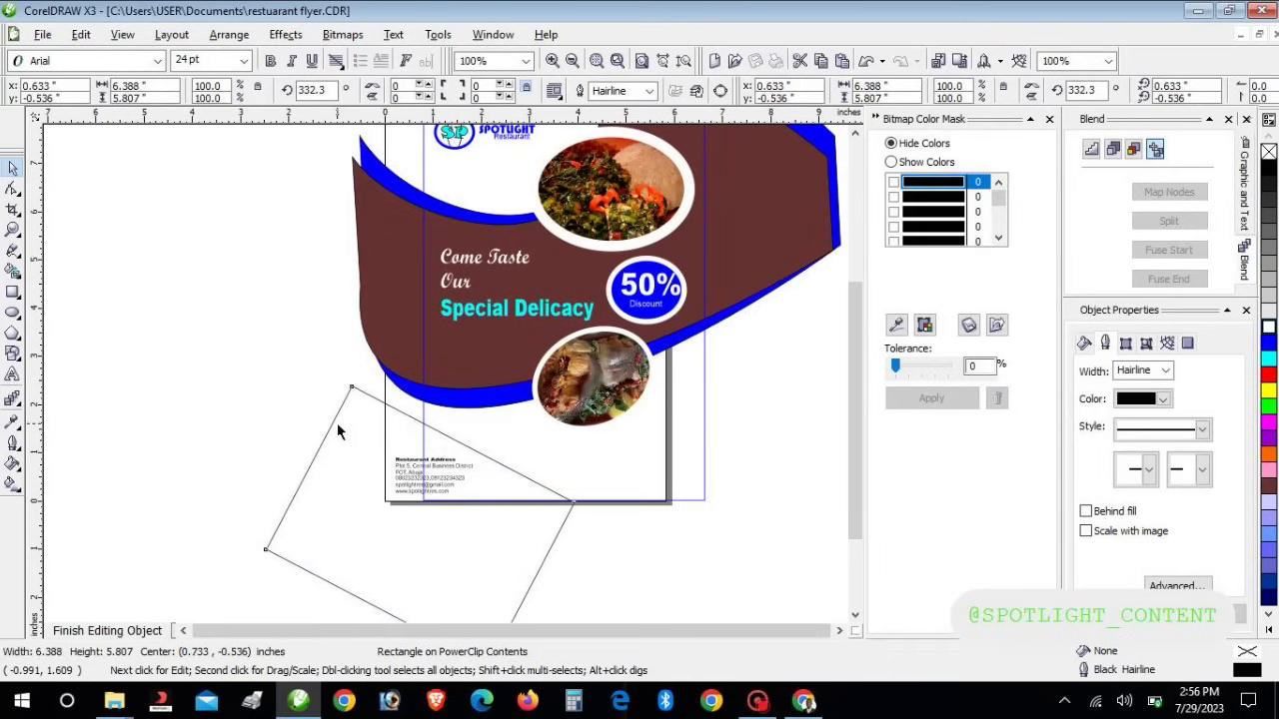
key("Up")
key("Up")
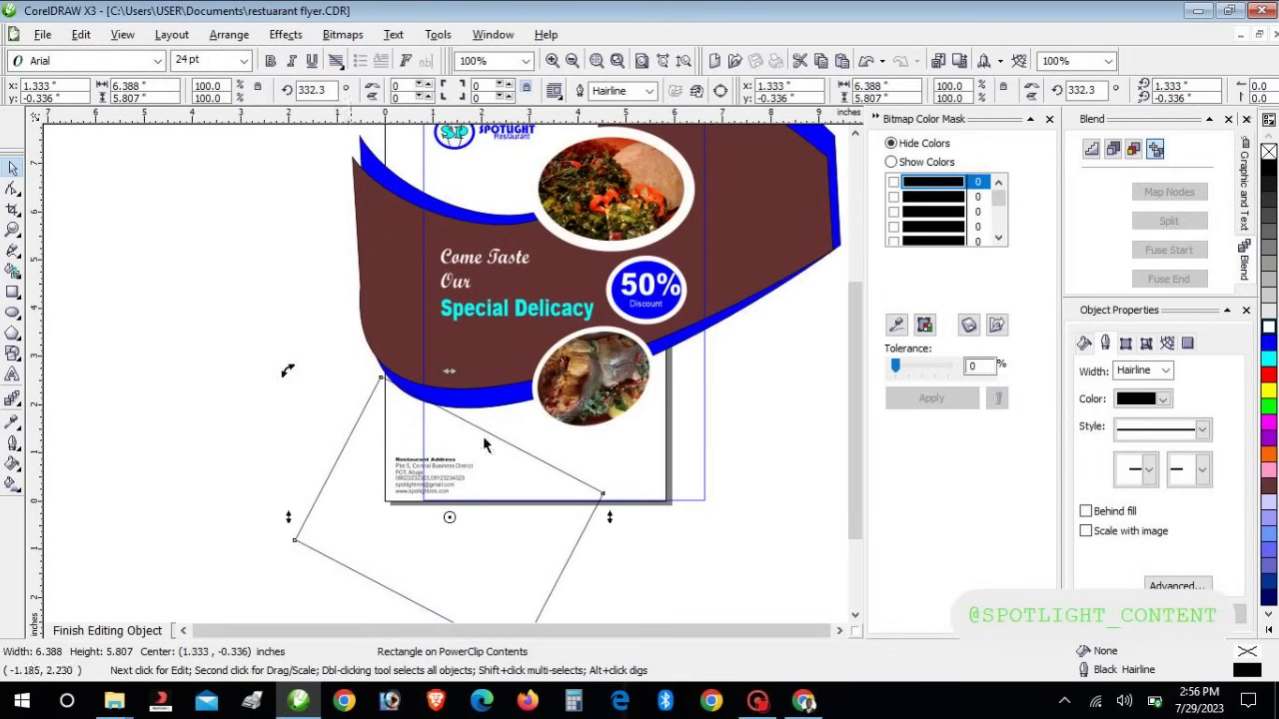
left_click(449, 481)
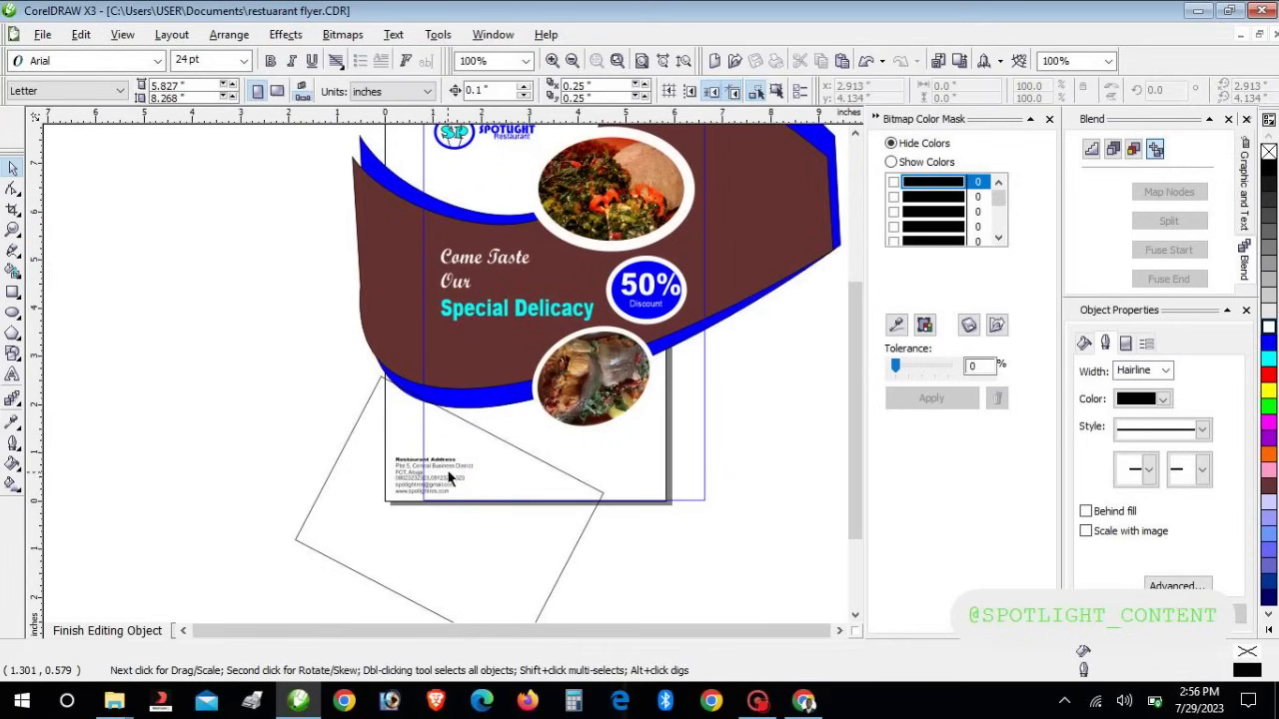
Nudge the Restaurant Address text right and up
left_click(449, 464)
key("Right")
key("Right")
key("Right")
key("Right")
key("Right")
key("Right")
key("Right")
key("Right")
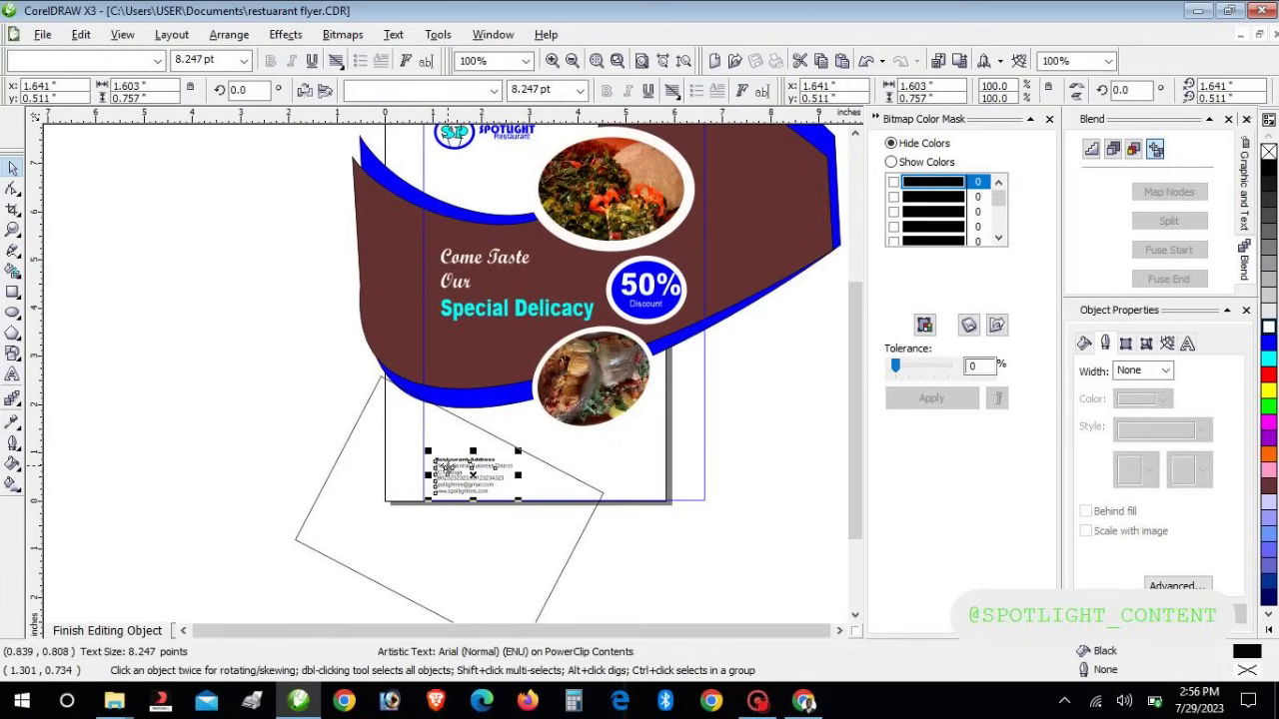
key("Up")
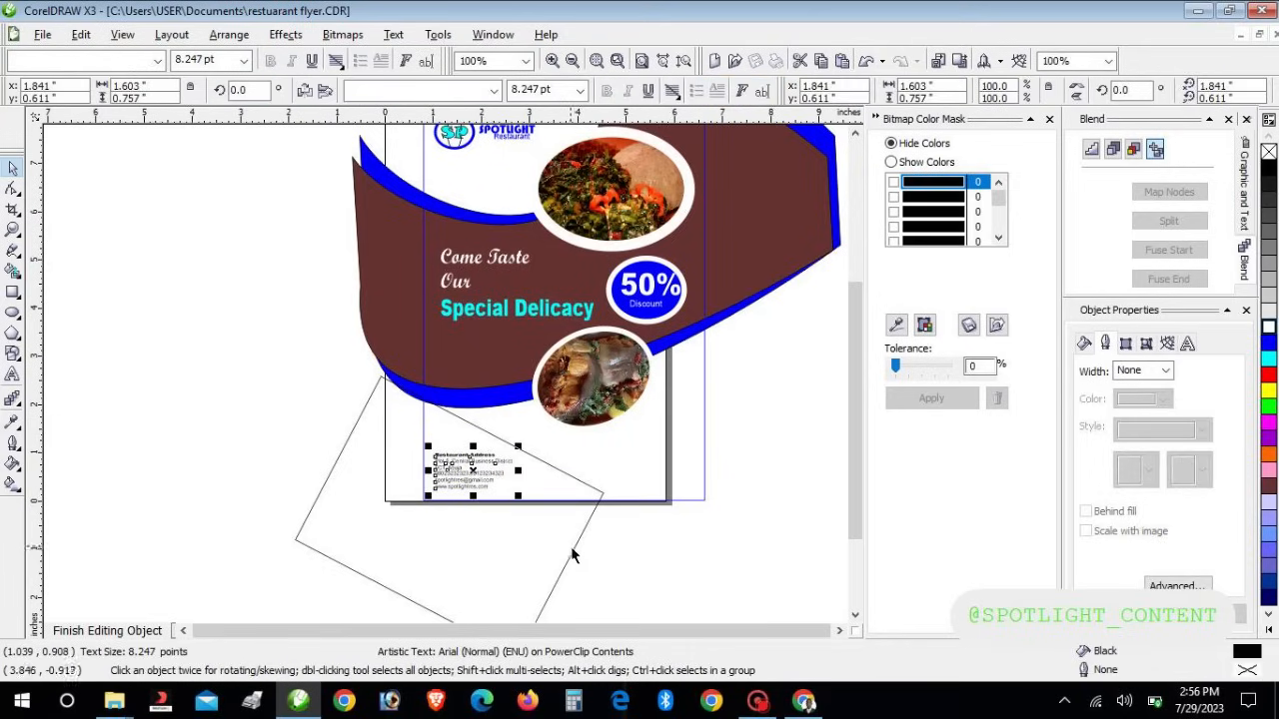
Give the tilted rectangle an 8.0 pt outline and finish editing the PowerClip contents
left_click(570, 551)
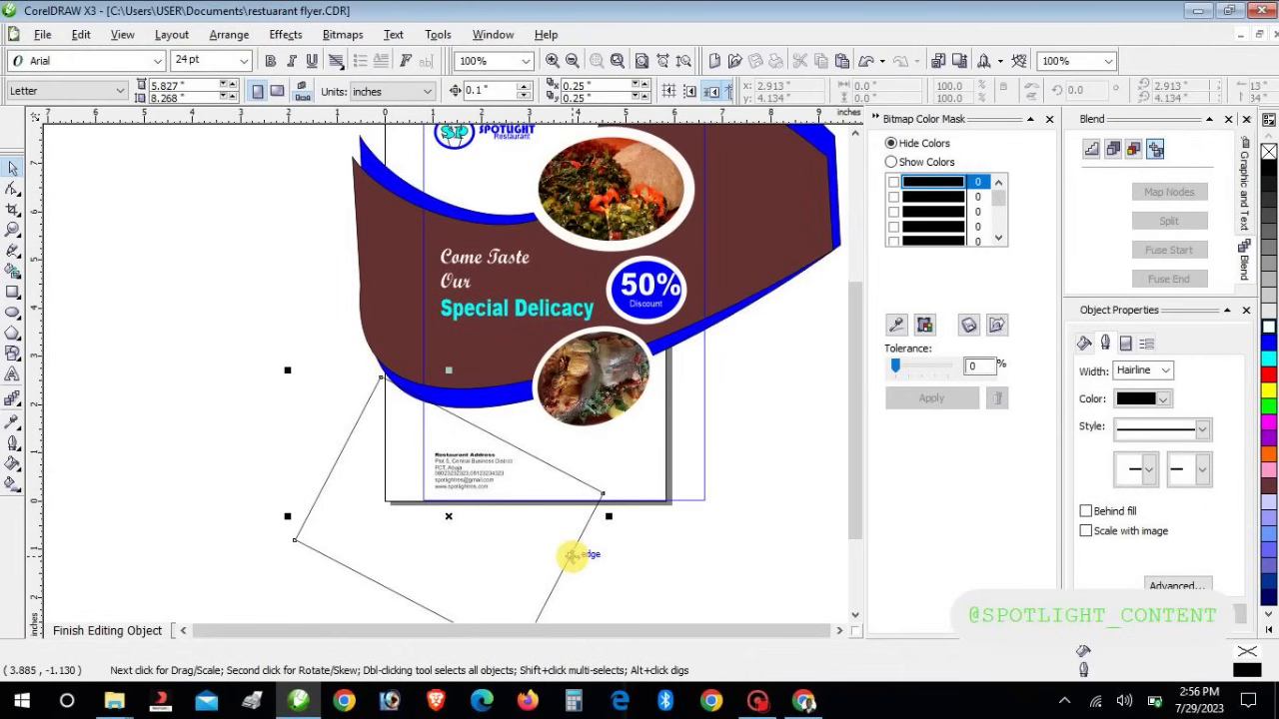
left_click(1165, 370)
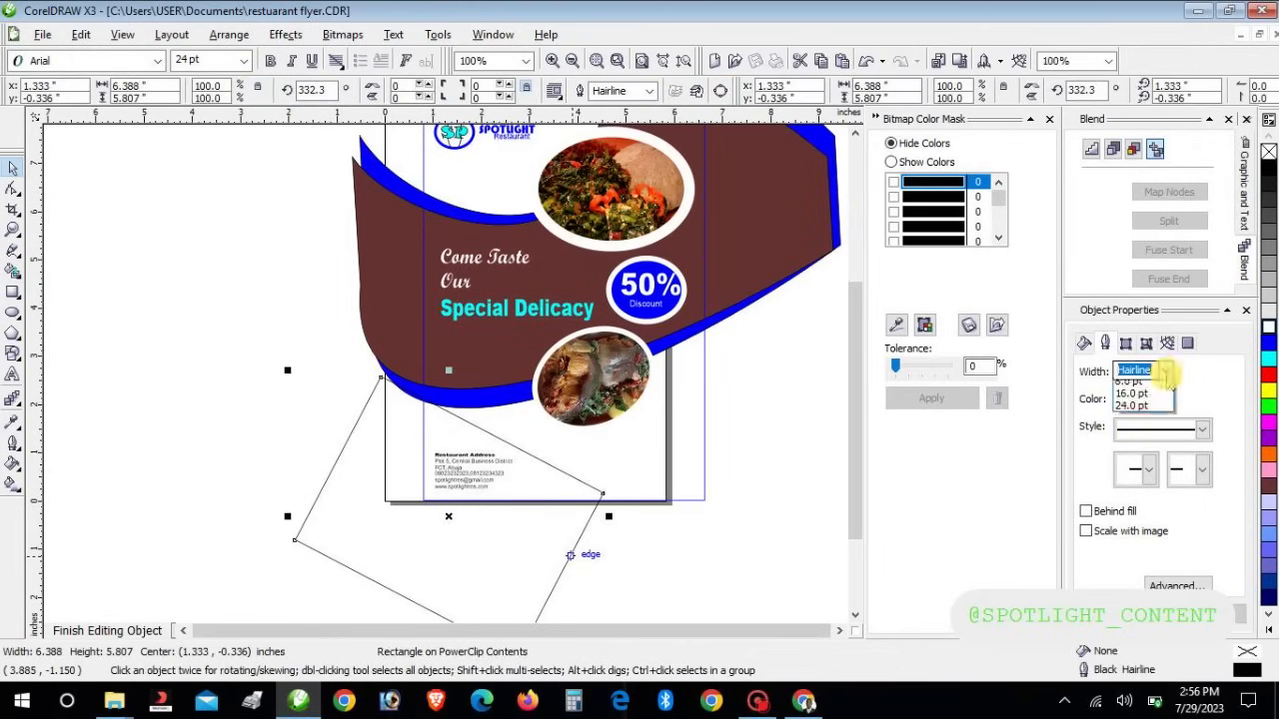
left_click(1137, 461)
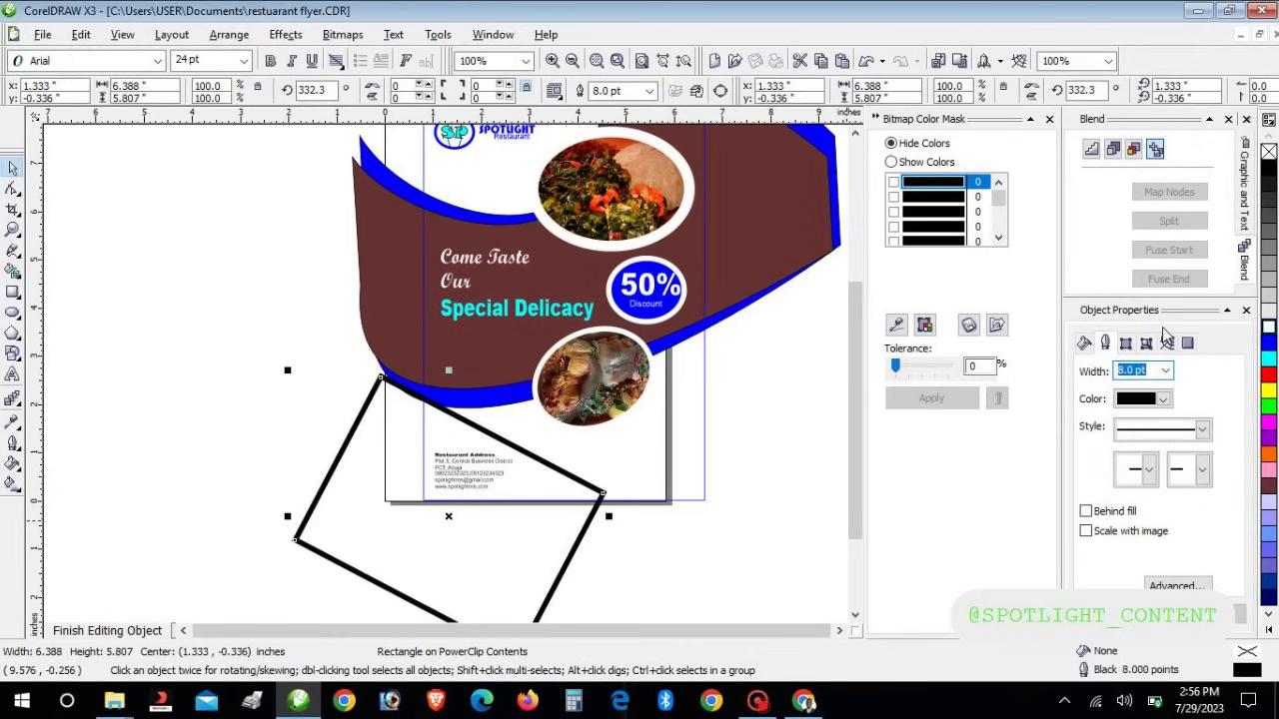
left_click(111, 637)
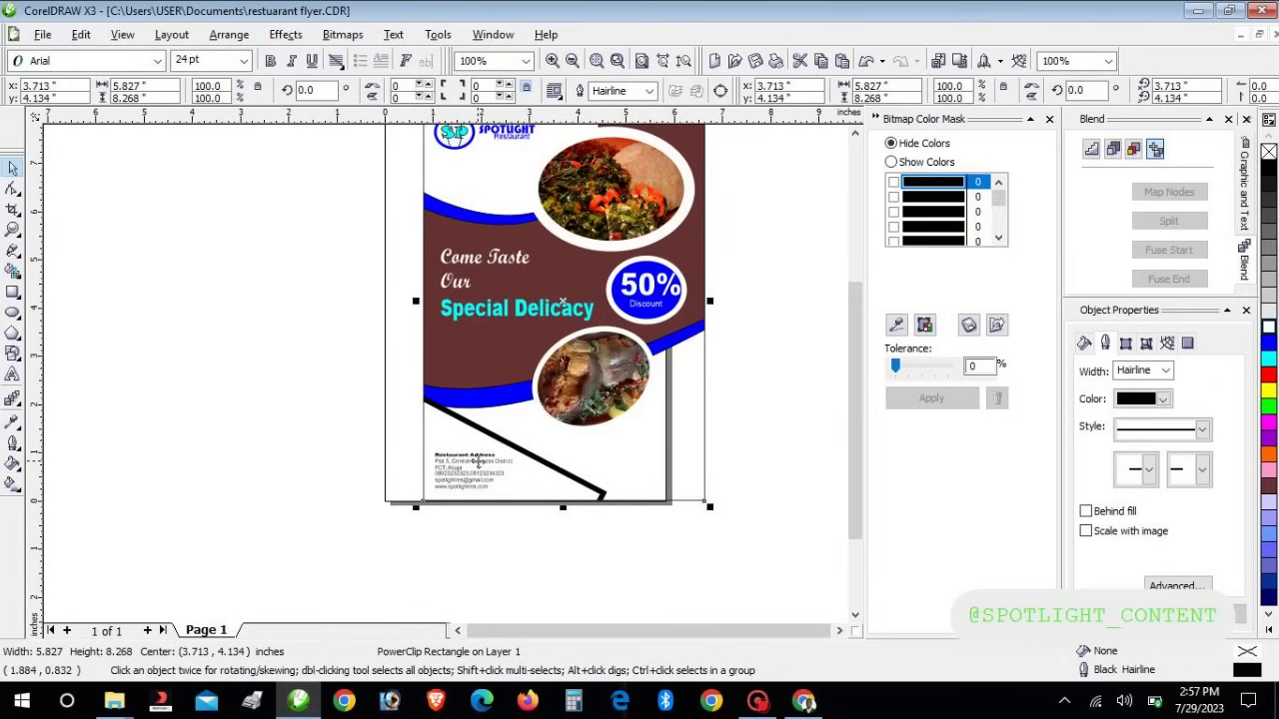
Add a 'FREE Home Delivery' text object to the left of the page
left_click(594, 430)
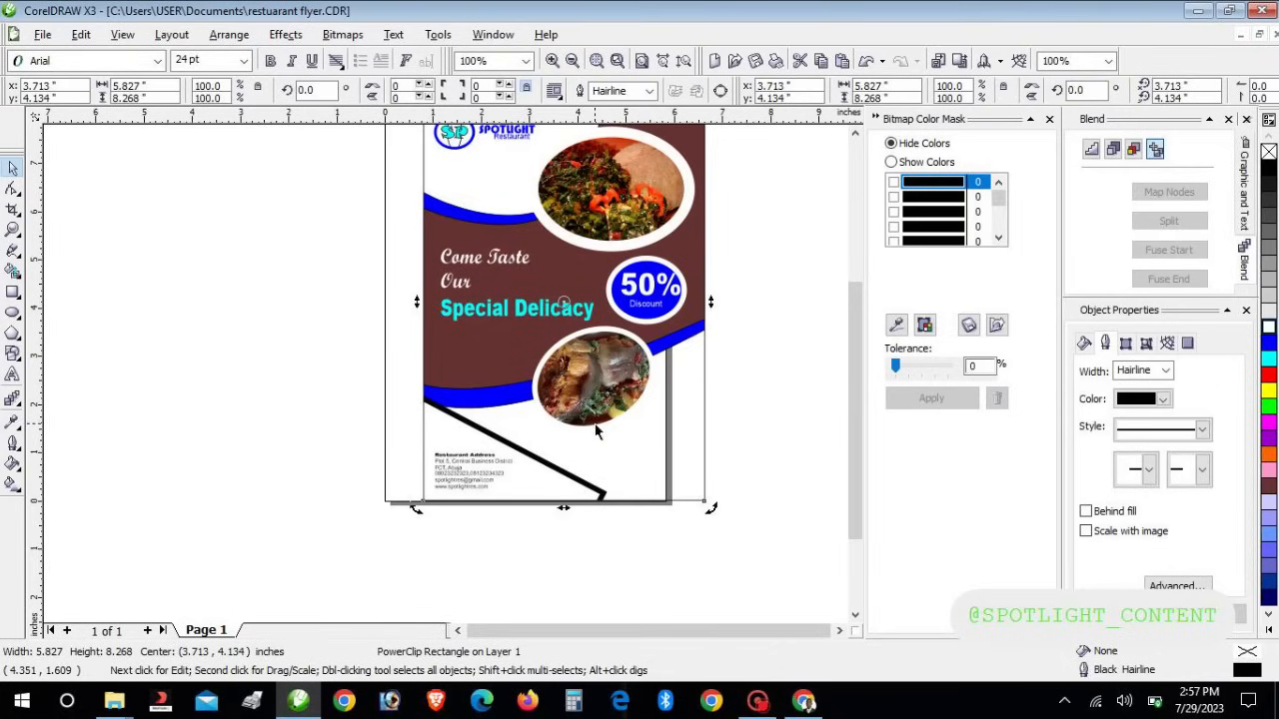
left_click(762, 425)
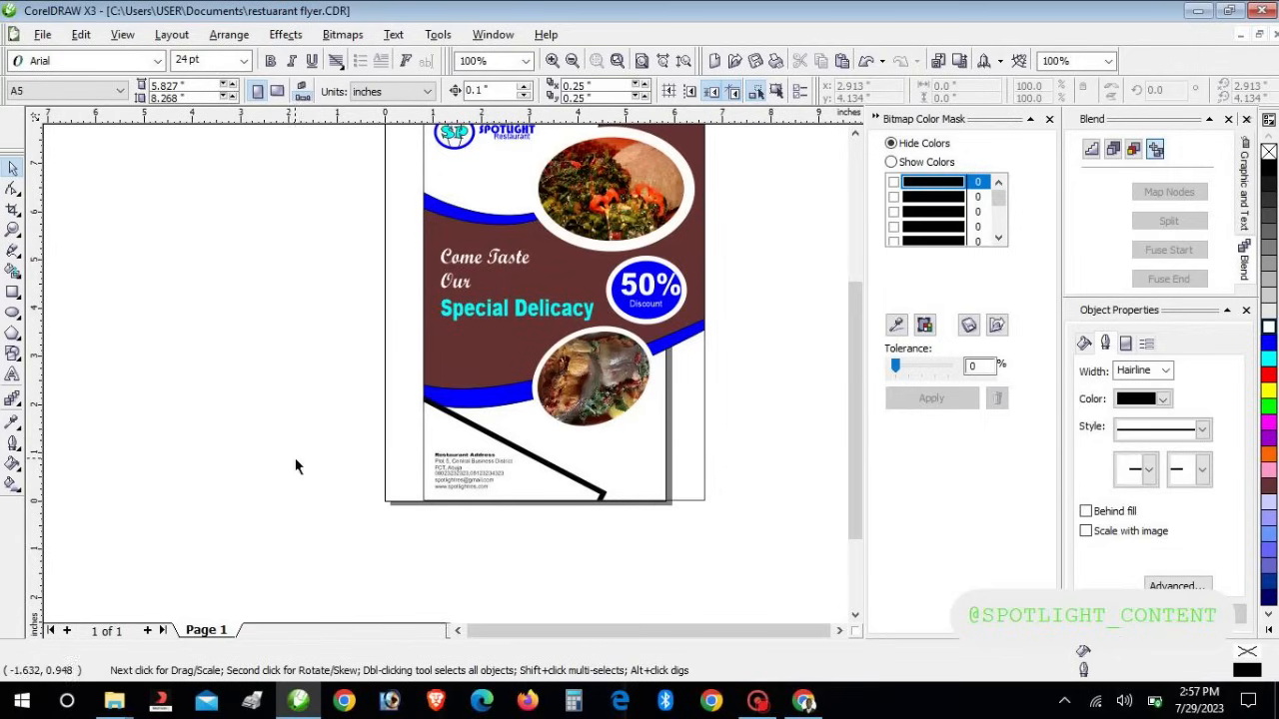
left_click(13, 374)
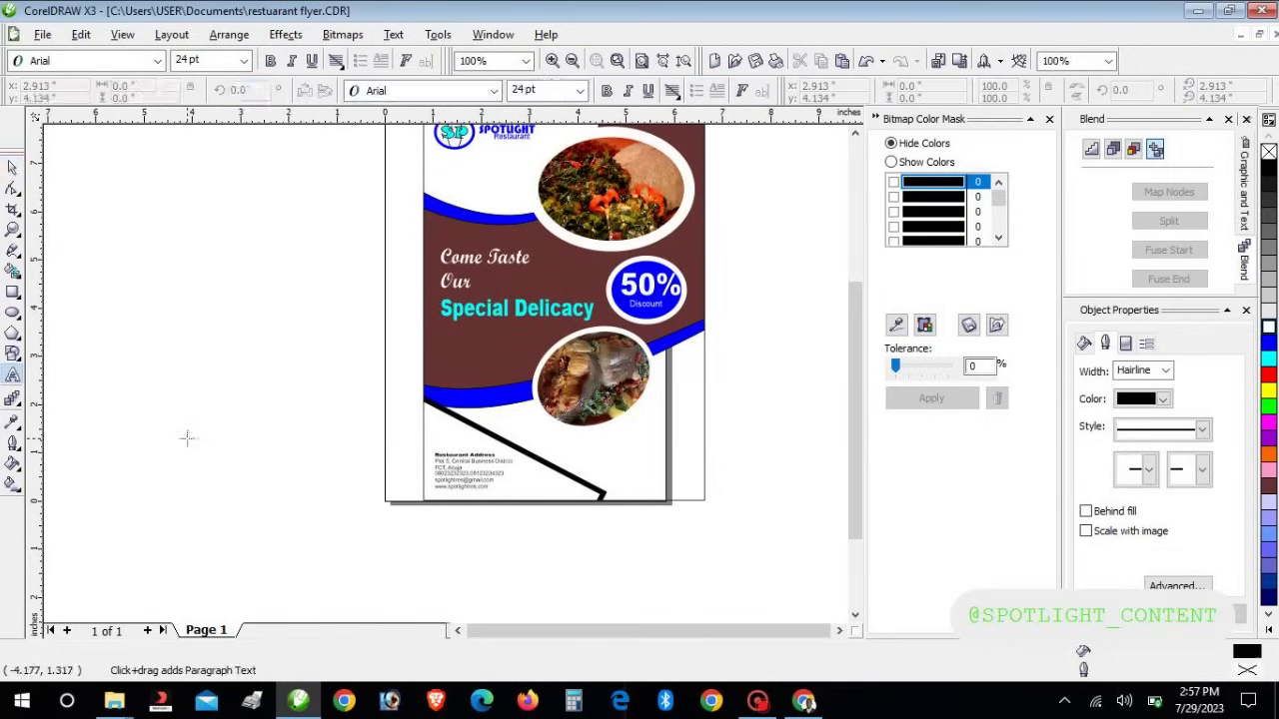
left_click(187, 436)
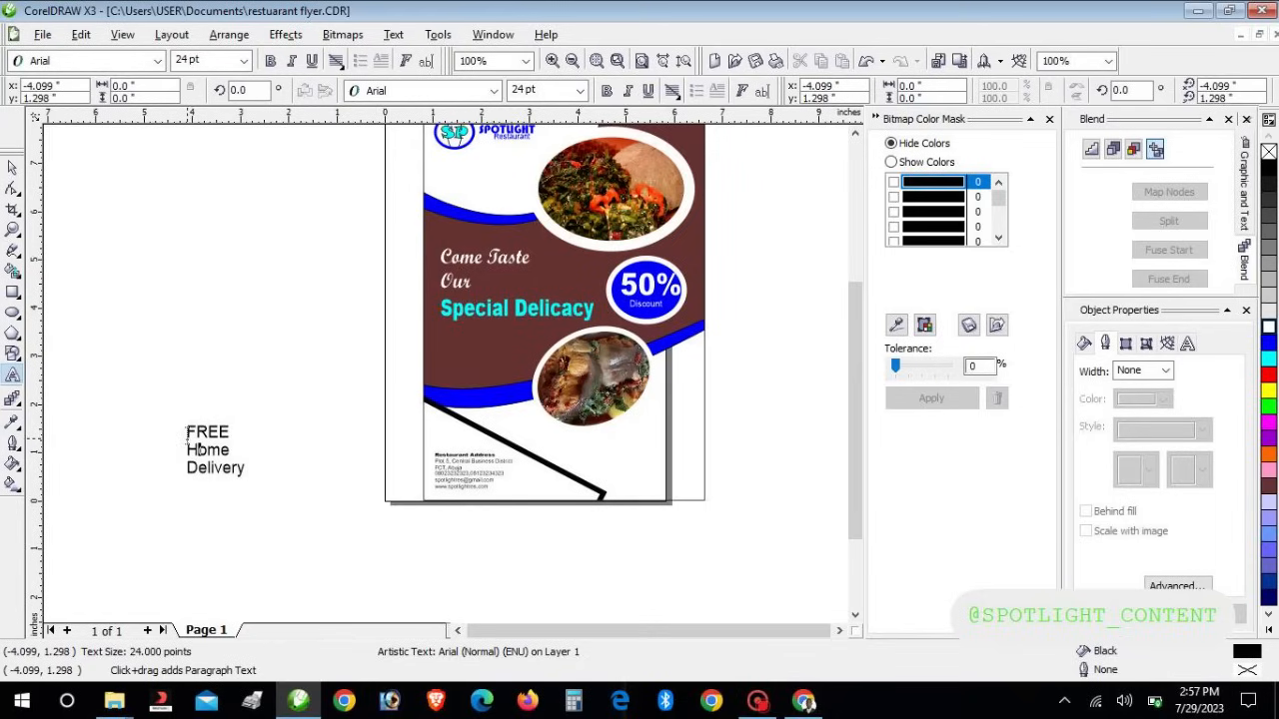
left_click(188, 437)
Break the text apart into separate FREE, Home and Delivery pieces with Ctrl+K
type("K")
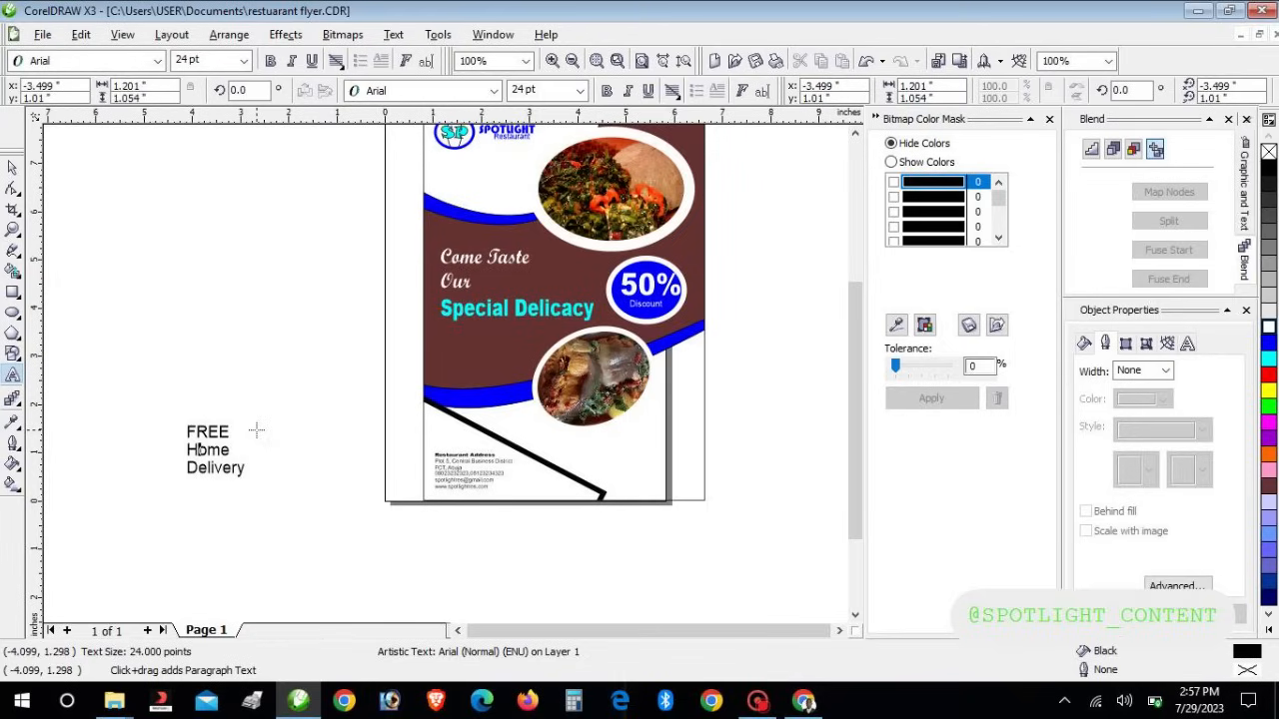
key("ctrl+k")
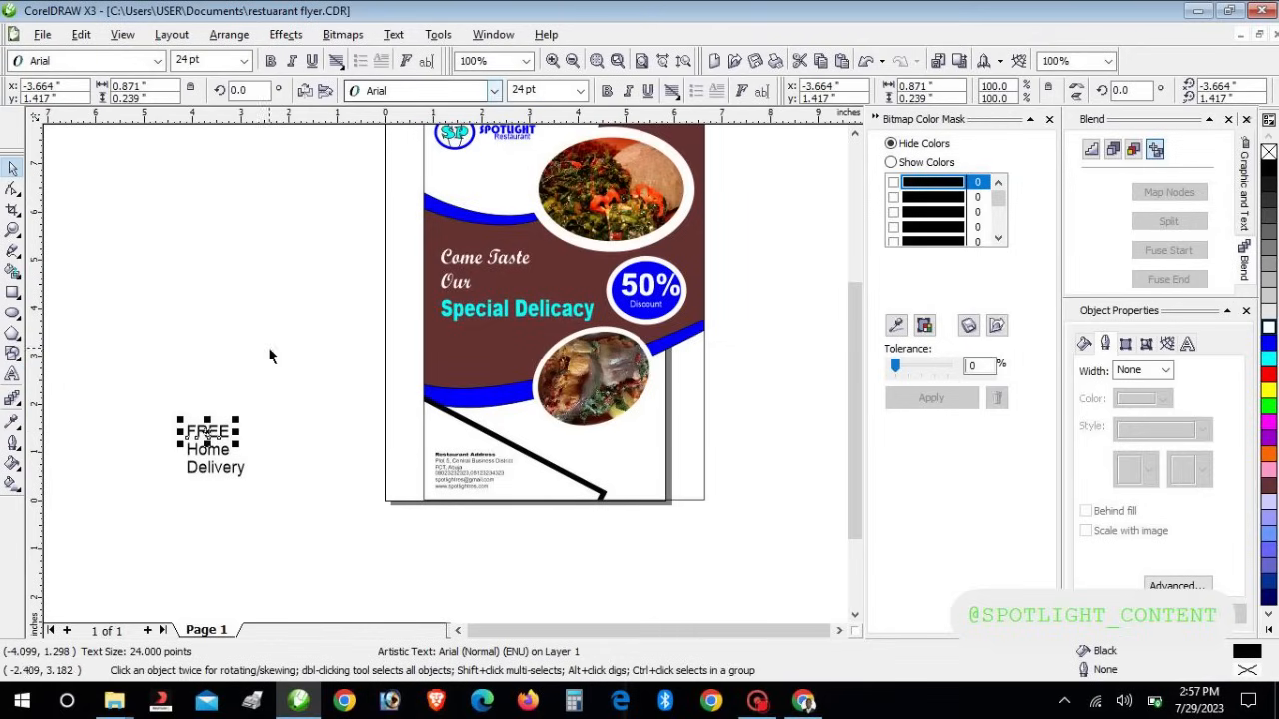
left_click_drag(128, 410, 249, 476)
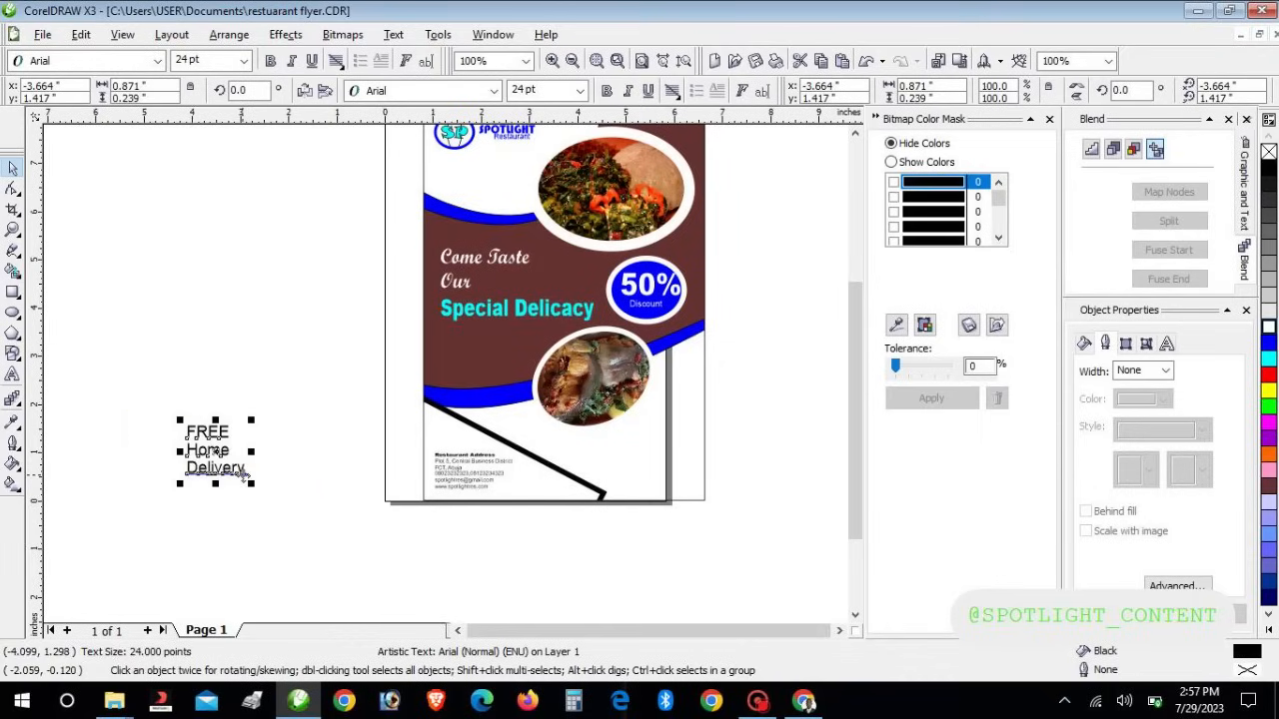
left_click(180, 413)
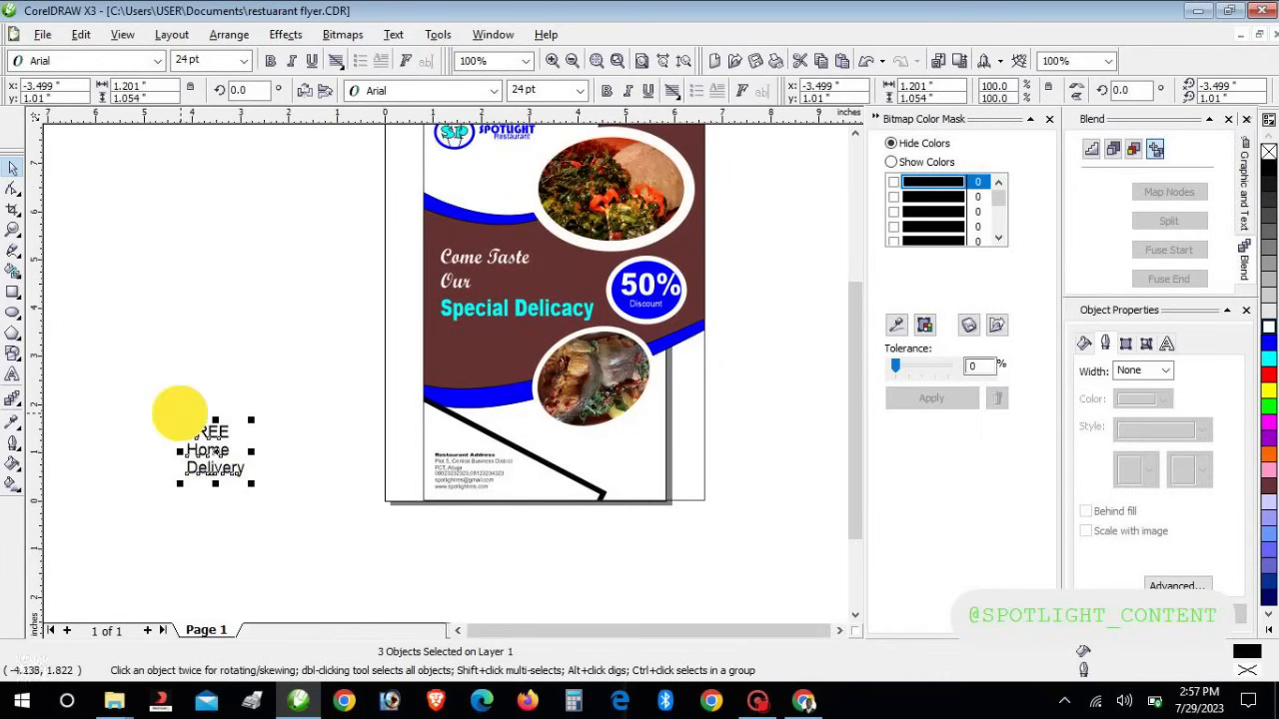
Set FREE in Arial Black and the Home Delivery lines in Script MT Bold
left_click(207, 433)
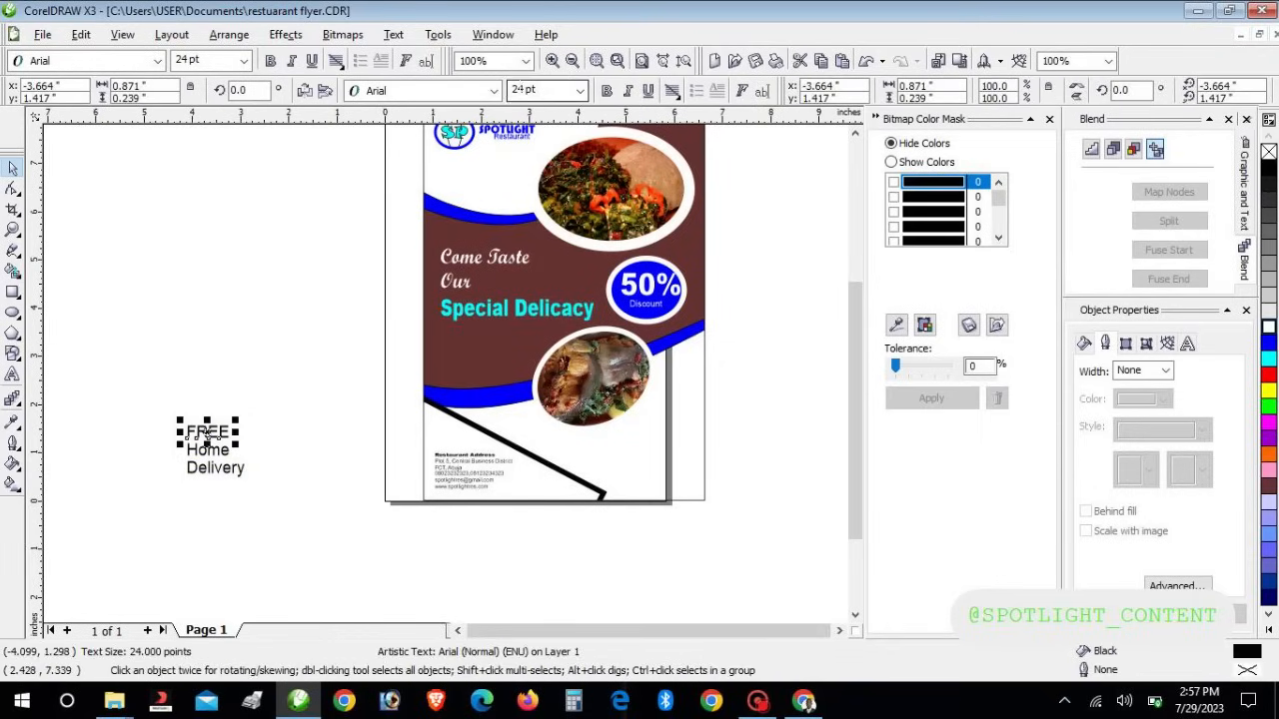
left_click(493, 91)
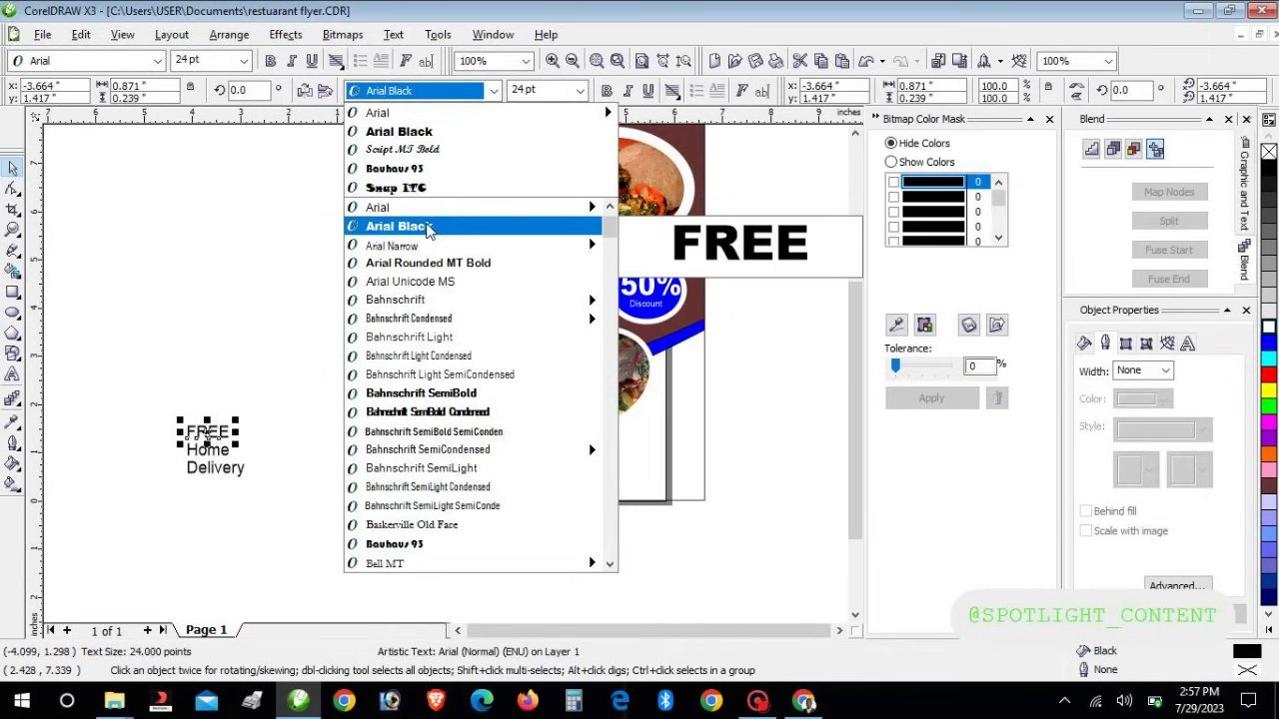
left_click(430, 220)
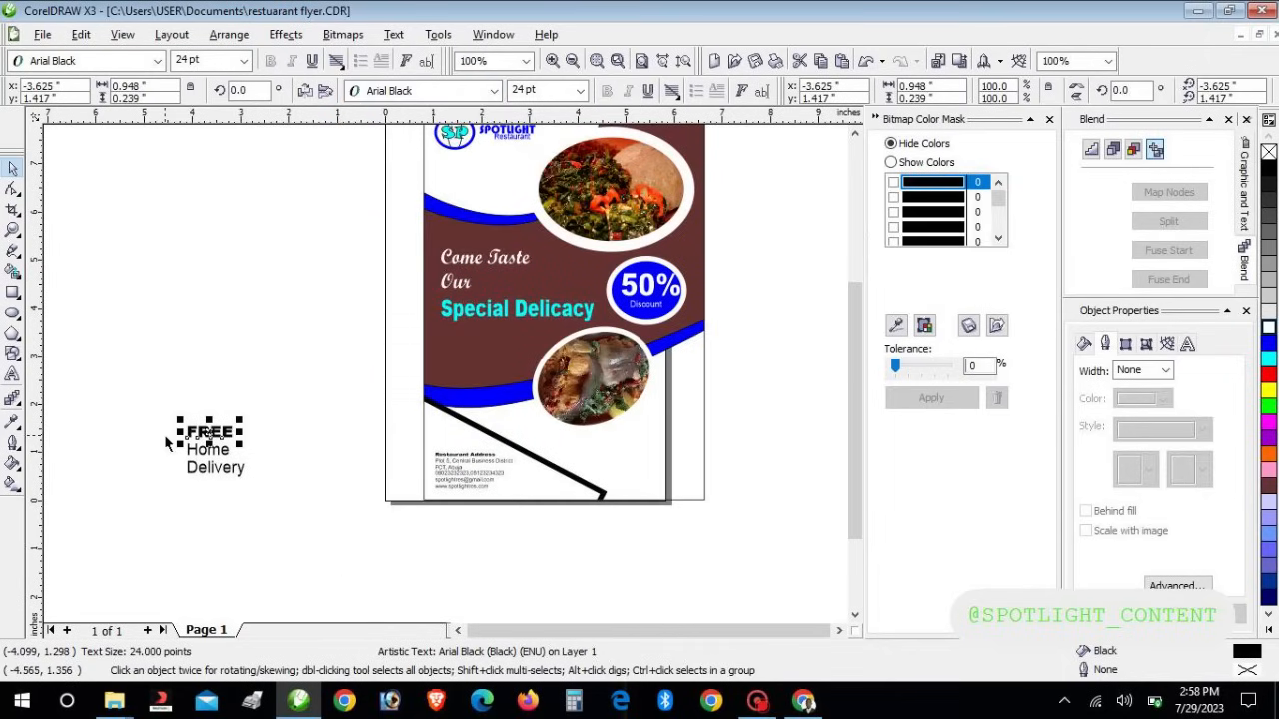
left_click_drag(172, 442, 271, 485)
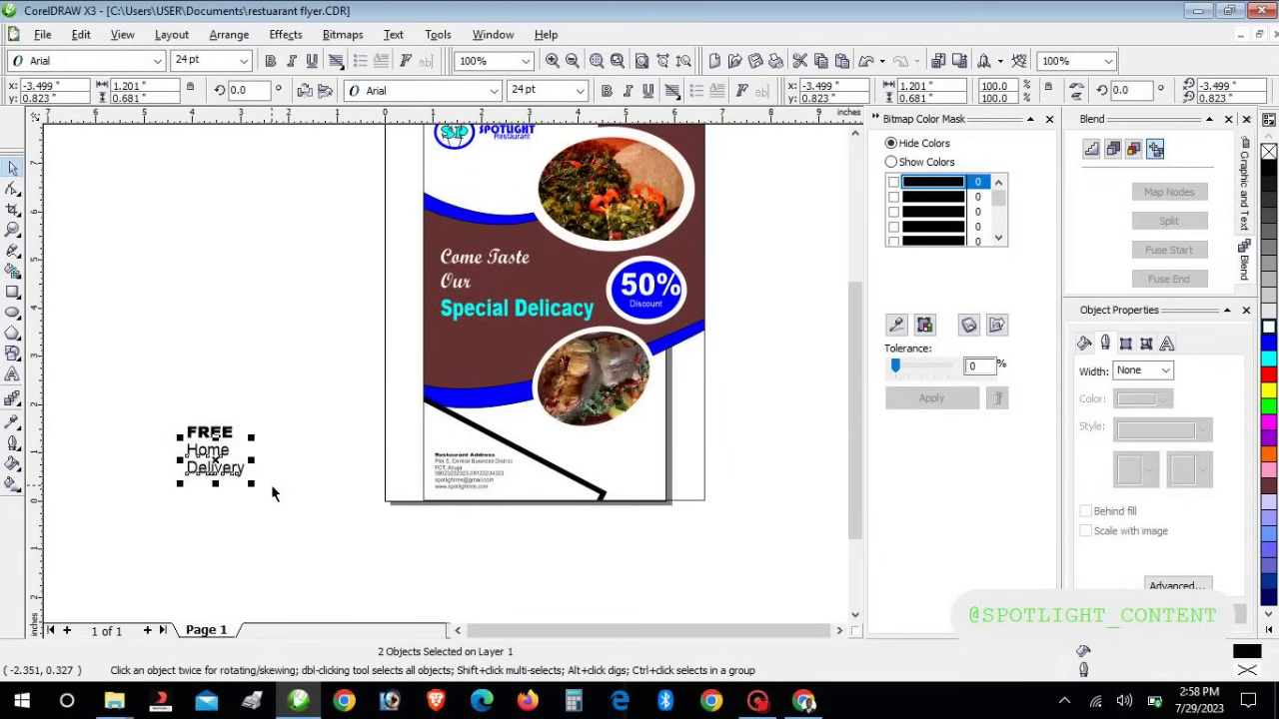
left_click(494, 91)
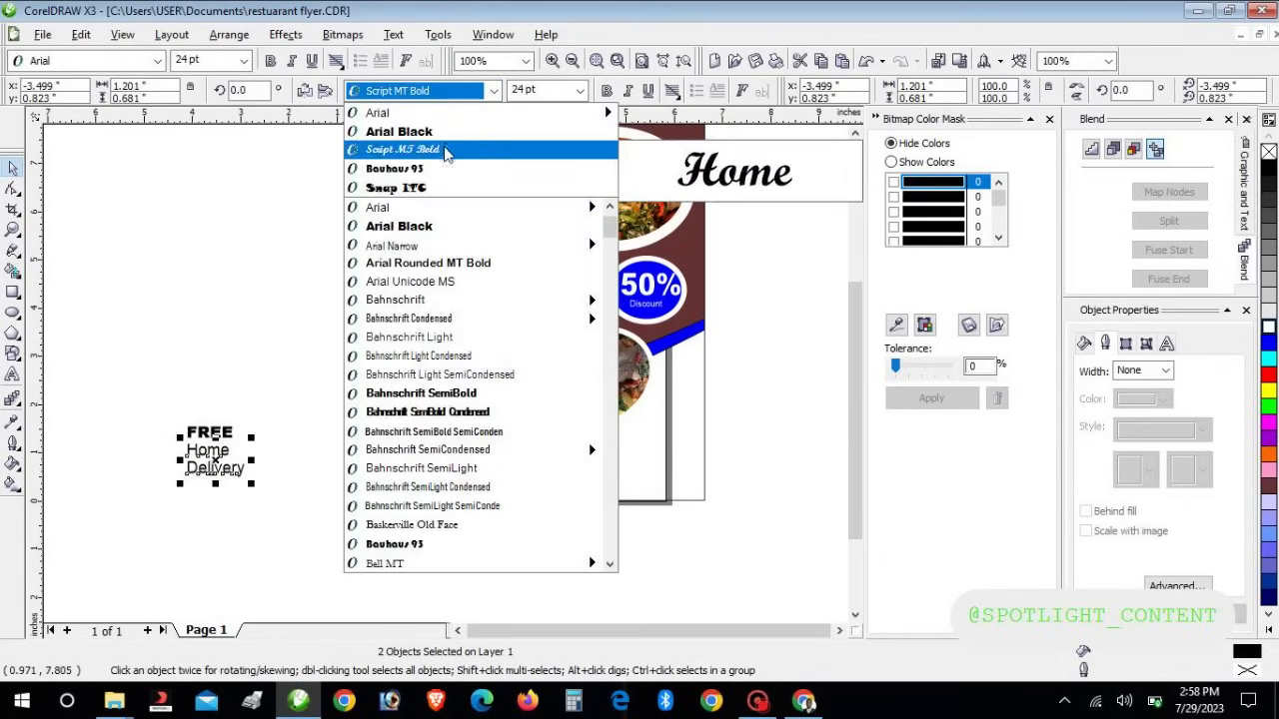
left_click(440, 151)
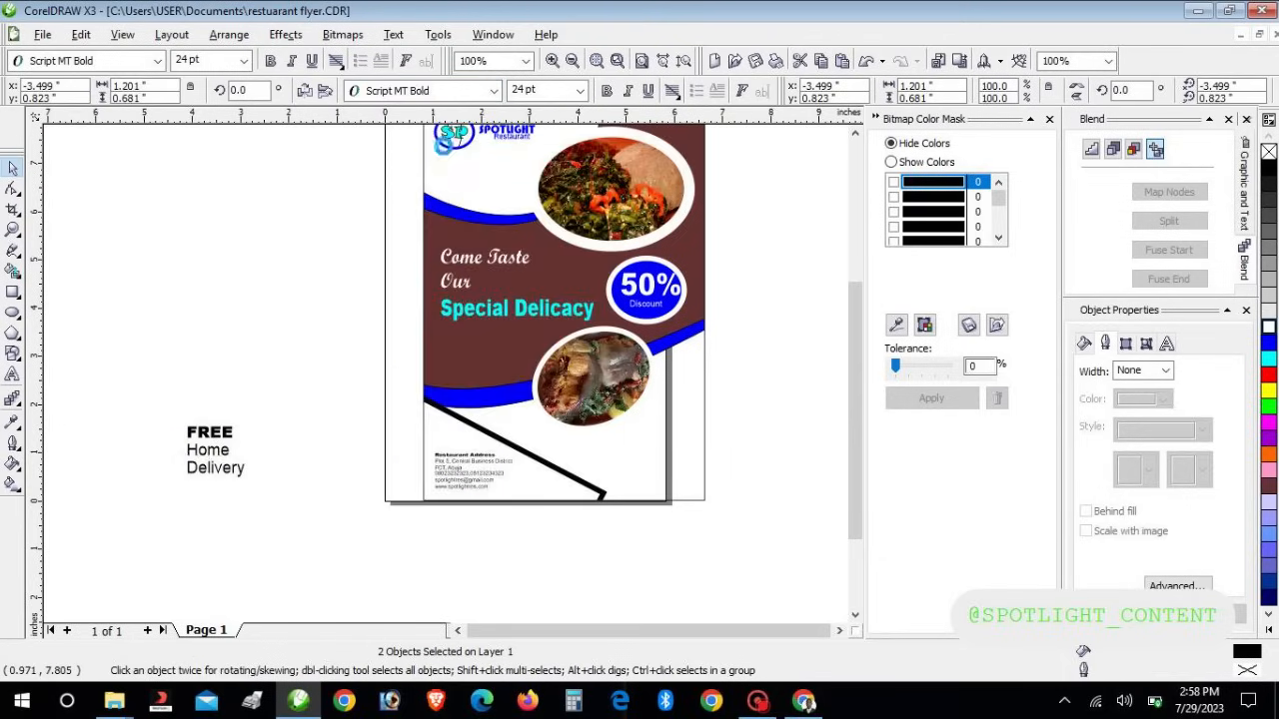
left_click(119, 325)
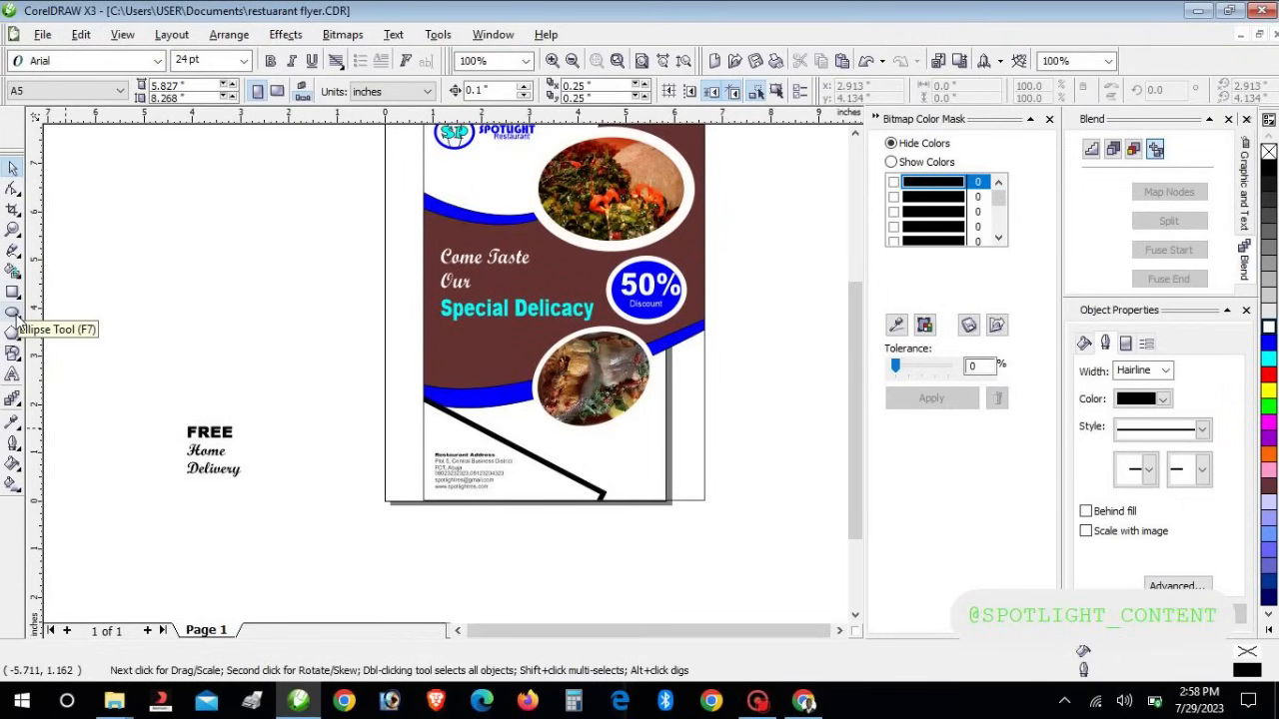
Draw a many-sided polygon above the text and drag a node inward to roughen it into a ring
left_click(18, 319)
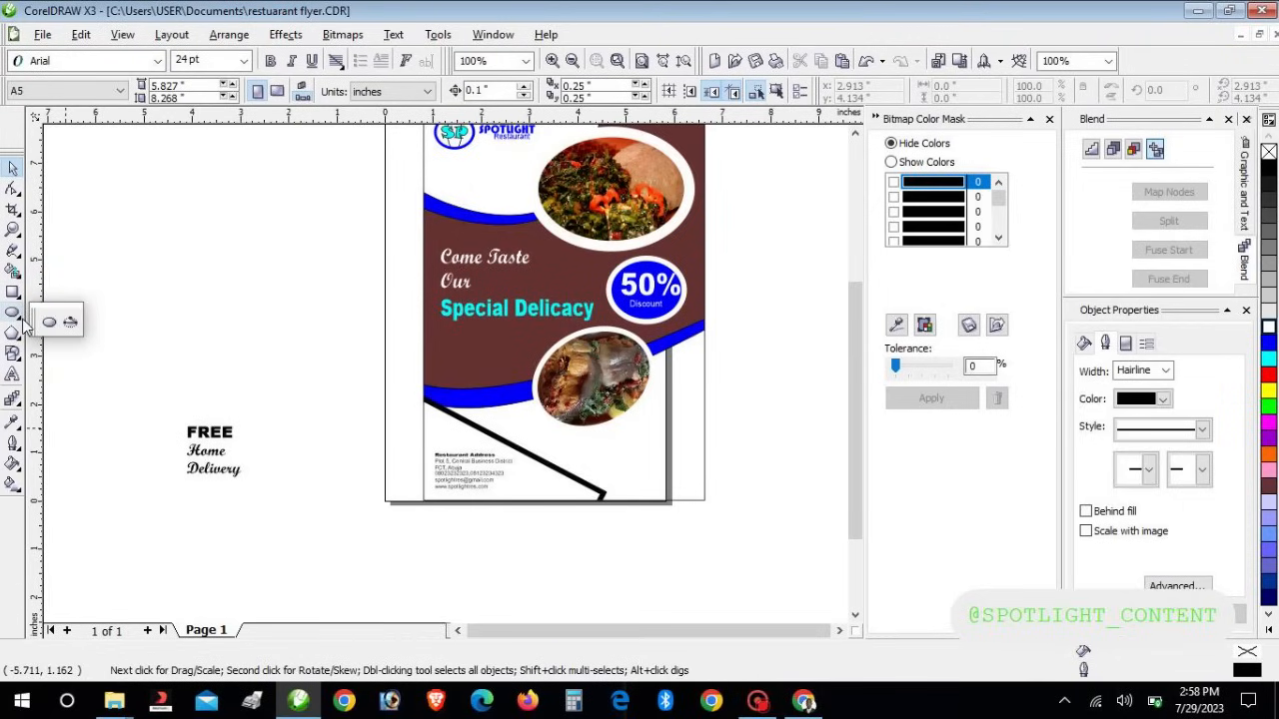
left_click(22, 338)
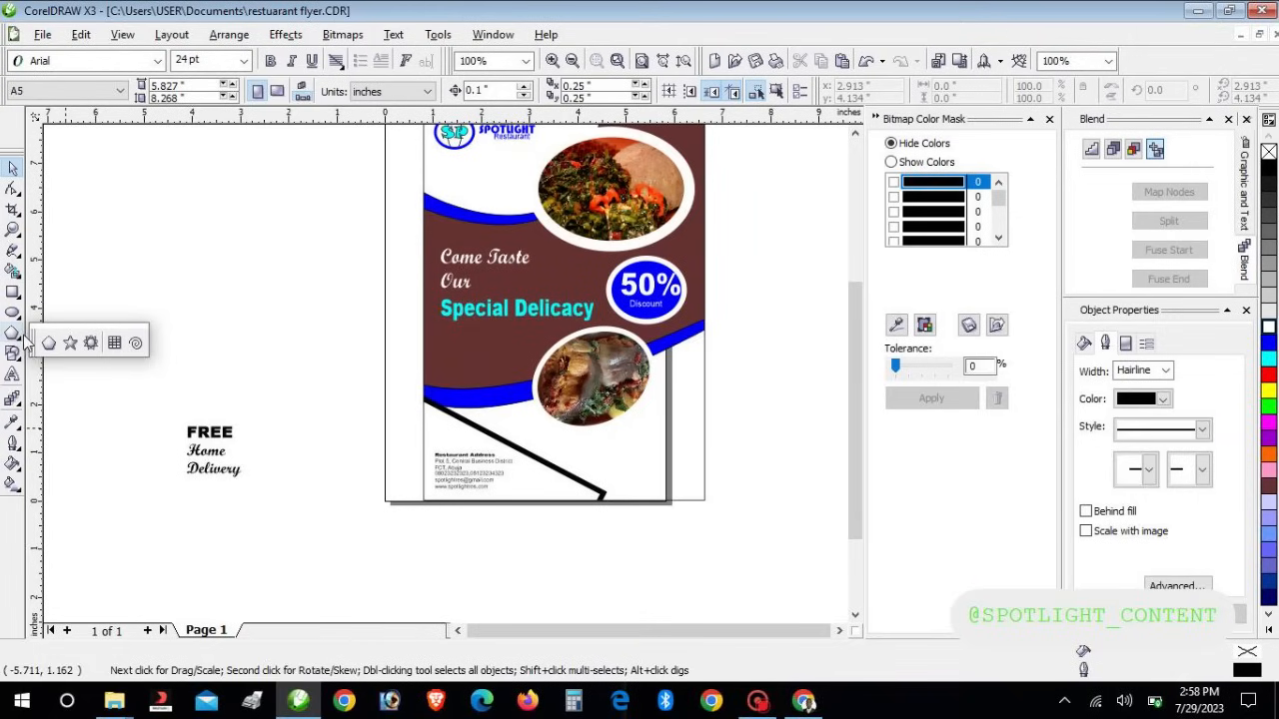
left_click(48, 344)
left_click_drag(165, 248, 263, 337)
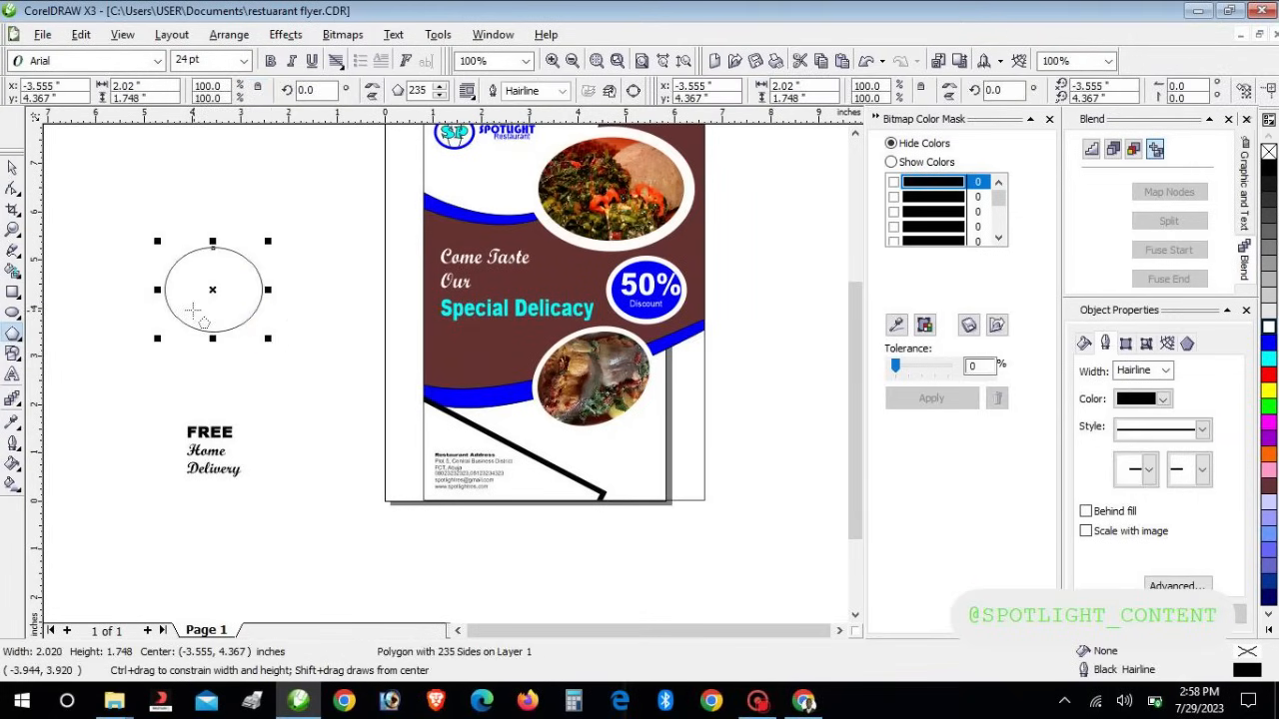
left_click(12, 166)
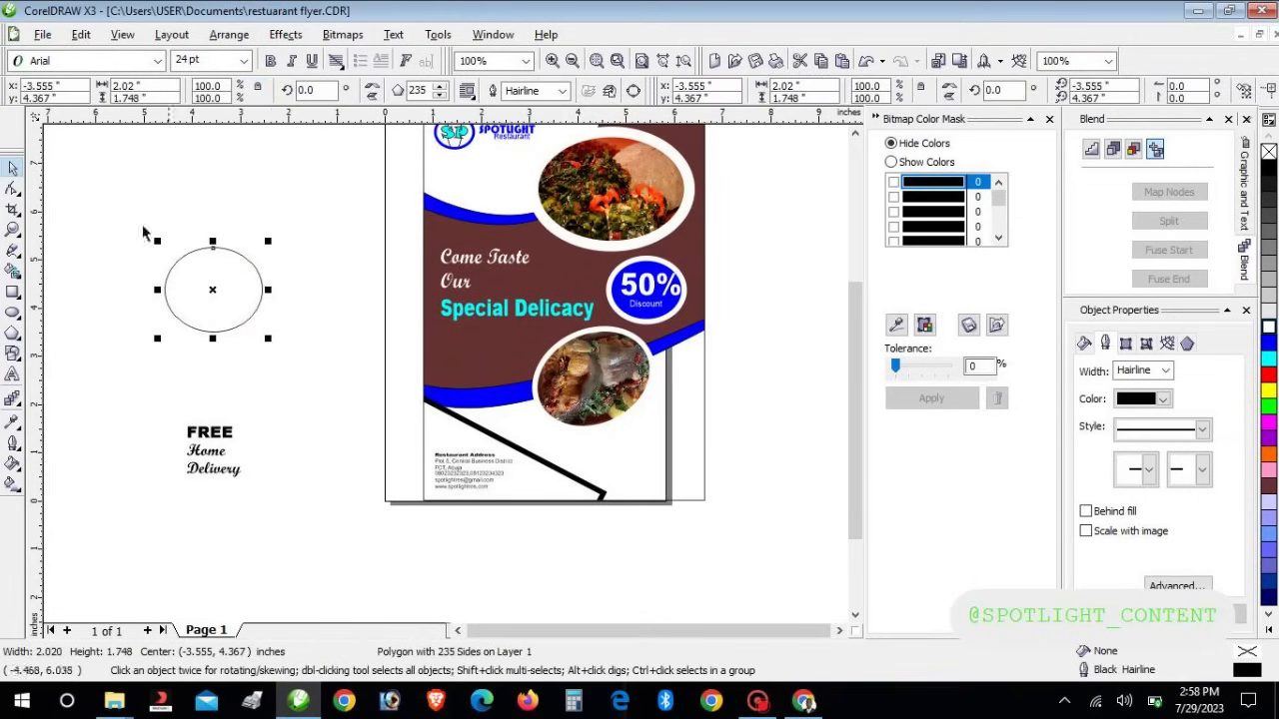
left_click(12, 188)
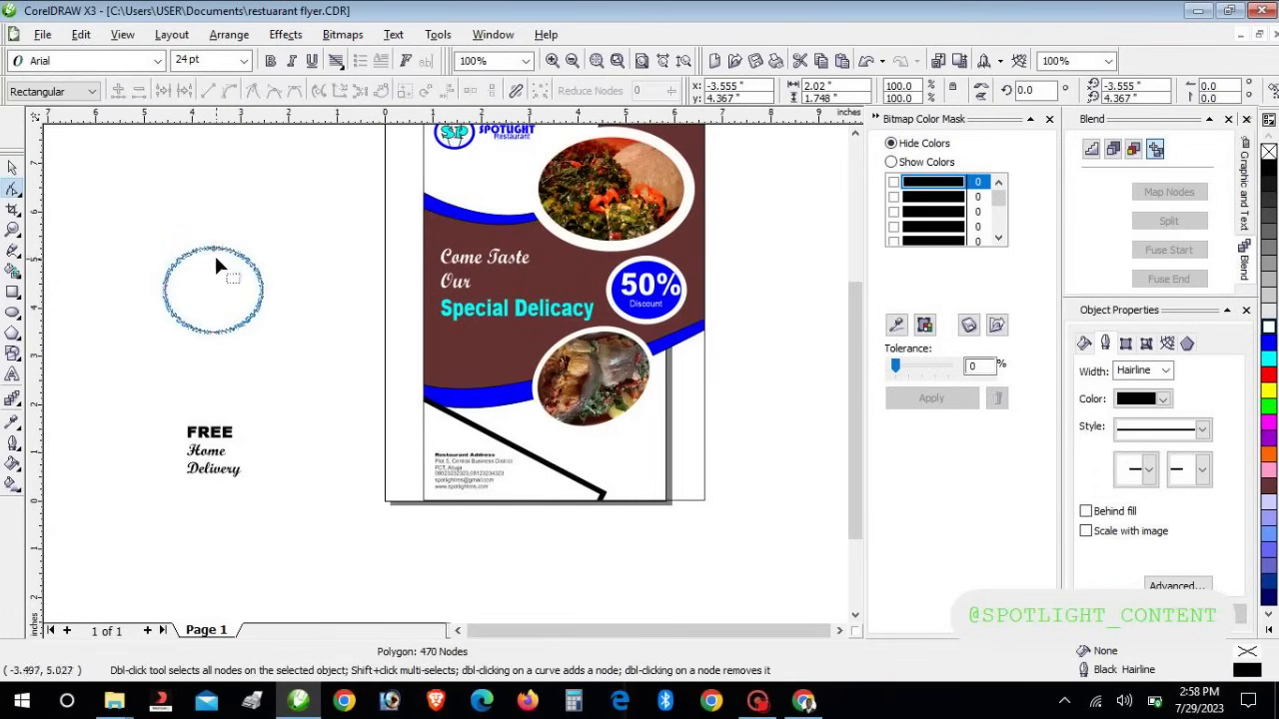
left_click_drag(213, 250, 239, 272)
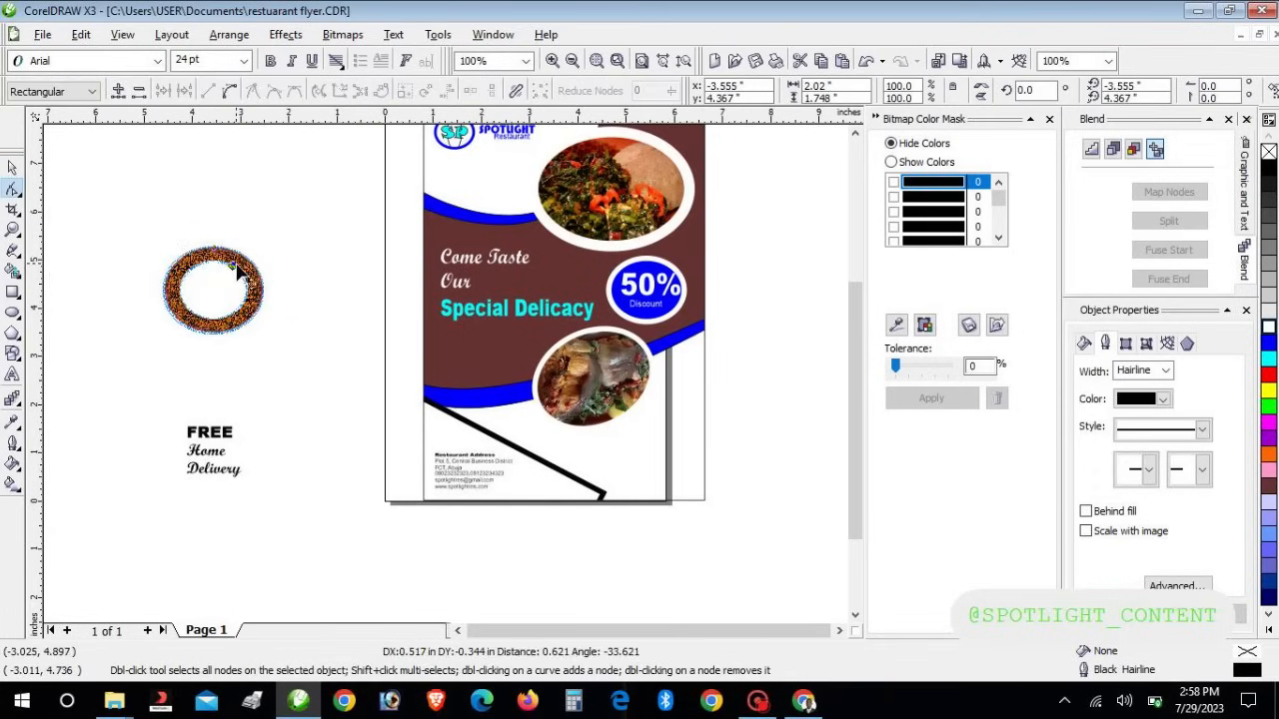
left_click(10, 167)
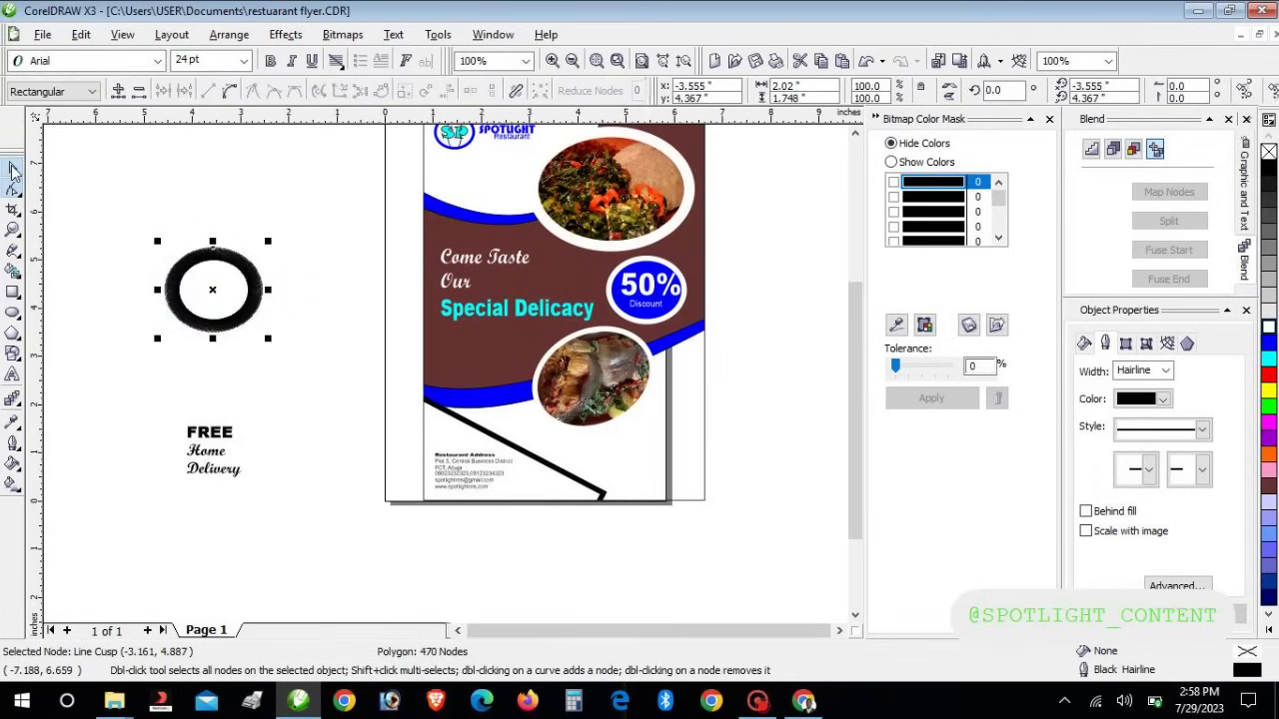
left_click(220, 283)
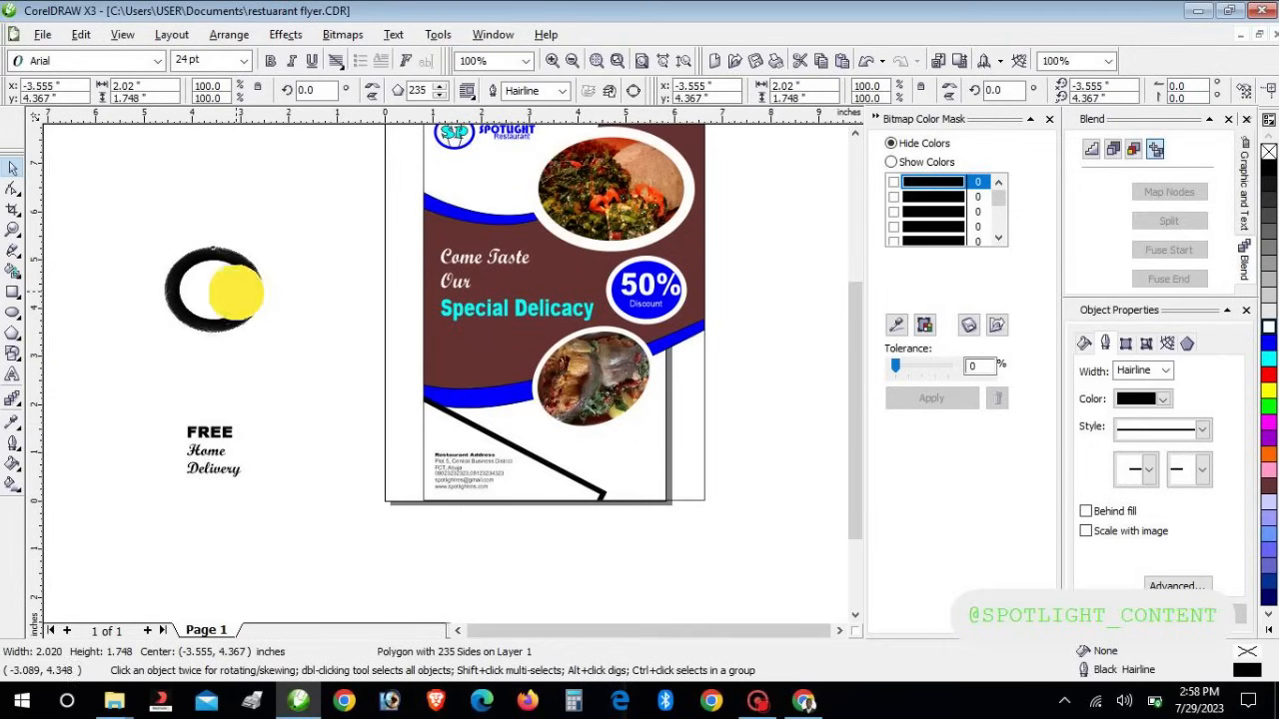
PowerClip the FREE Home Delivery text inside the ring, enlarge the badge about 129% and move it down
left_click_drag(137, 399, 317, 518)
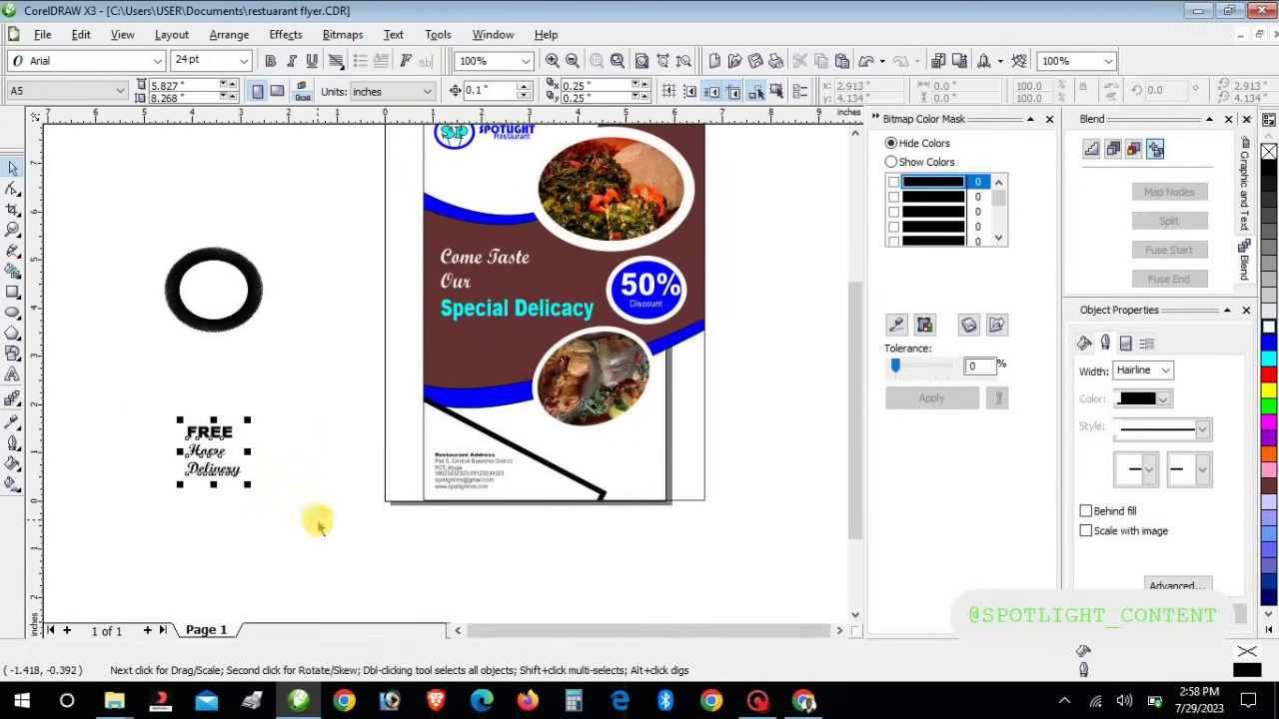
left_click(285, 34)
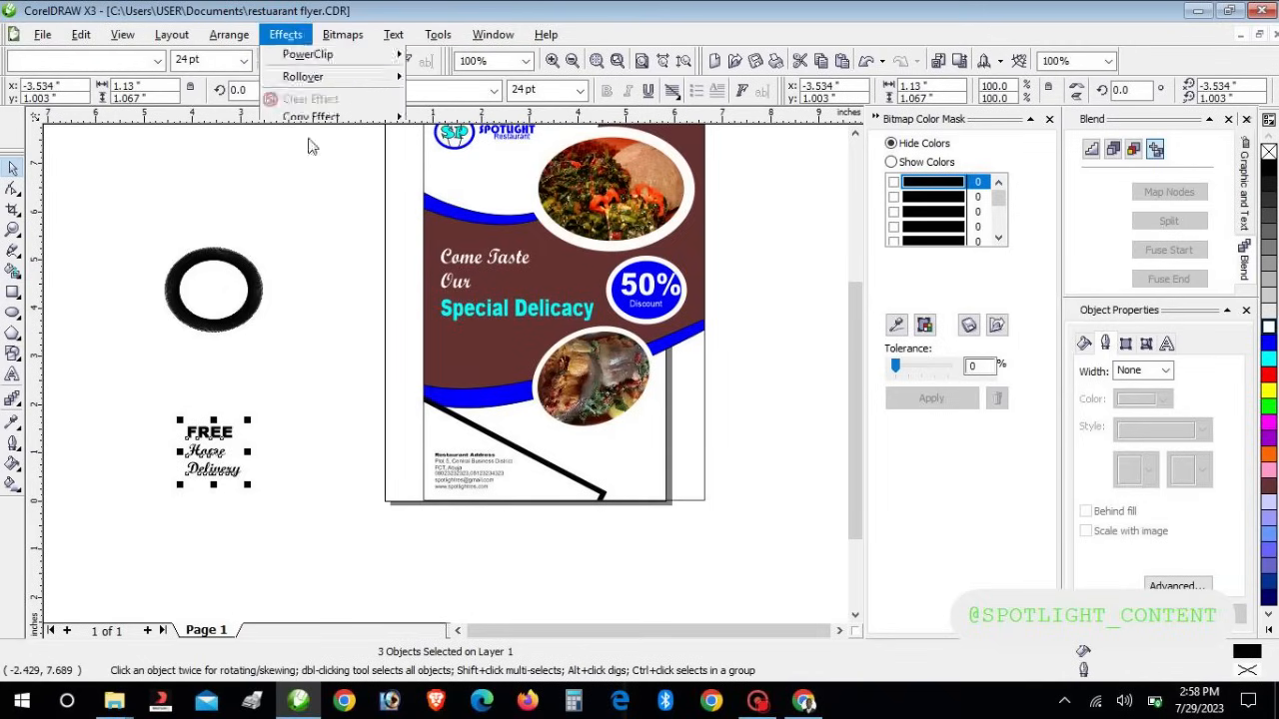
mouse_move(372, 289)
left_click(530, 279)
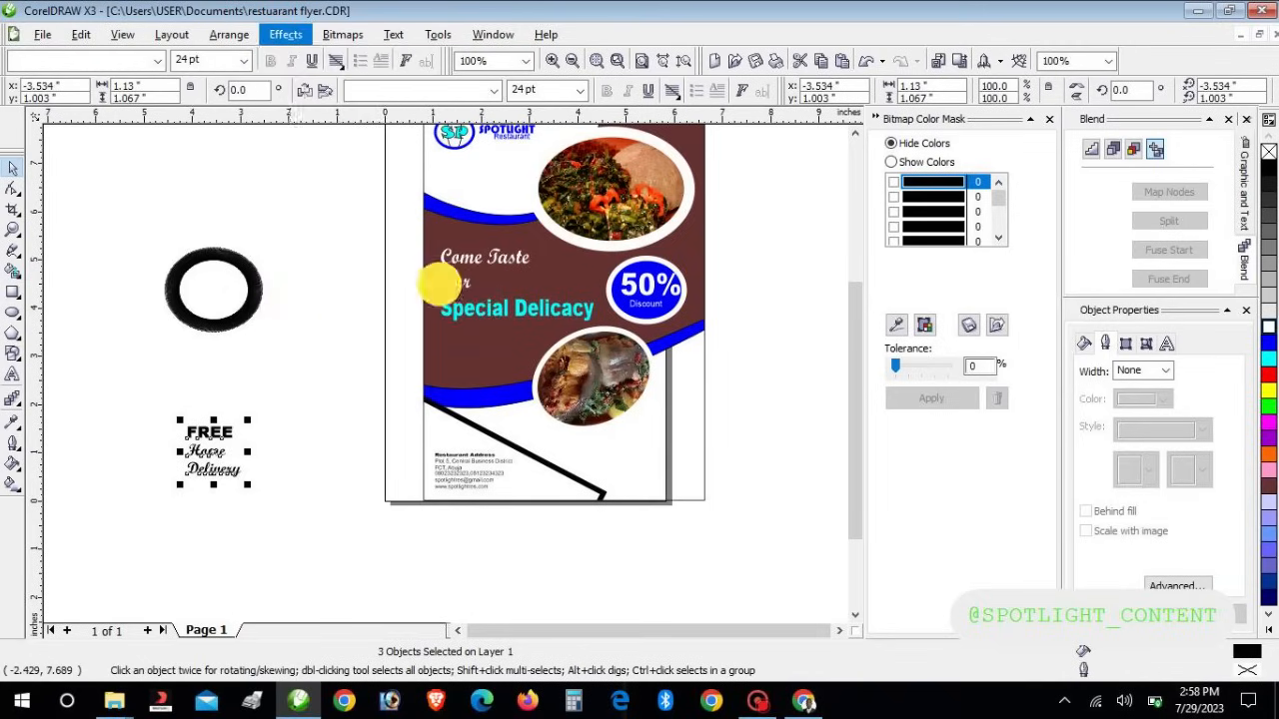
left_click(170, 286)
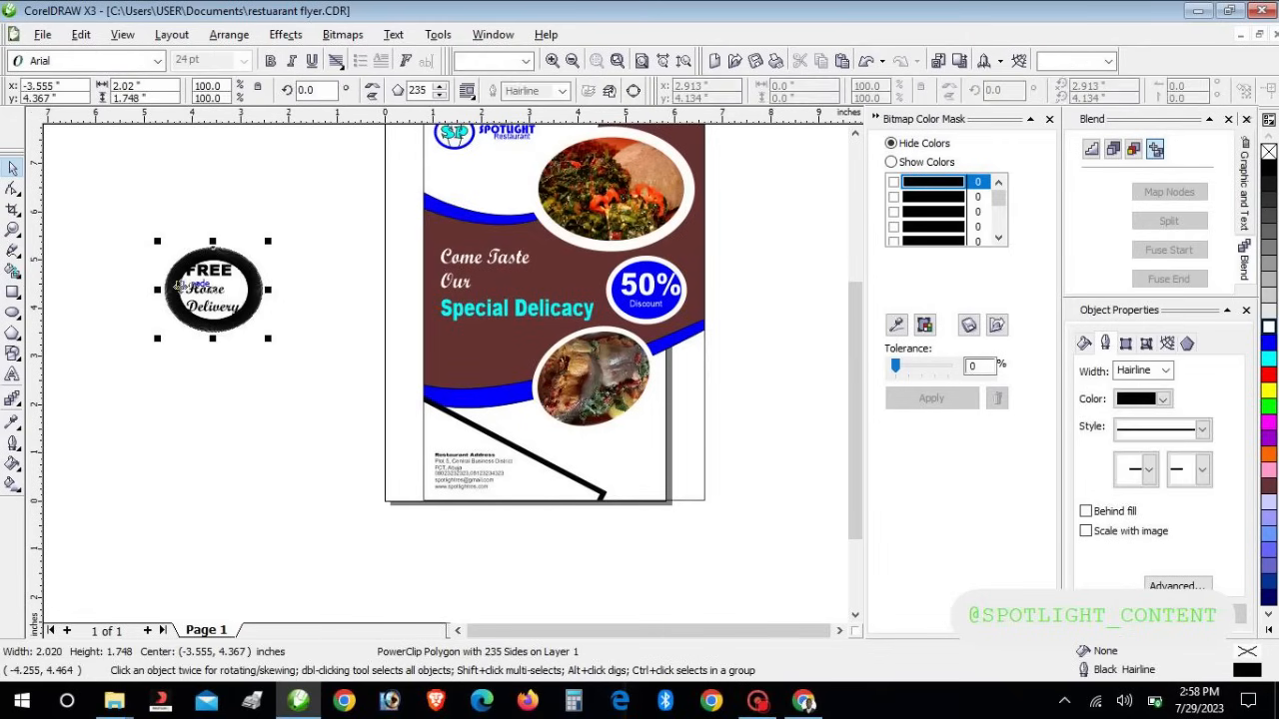
left_click_drag(267, 243, 300, 212)
left_click(257, 299)
left_click_drag(256, 299, 274, 362)
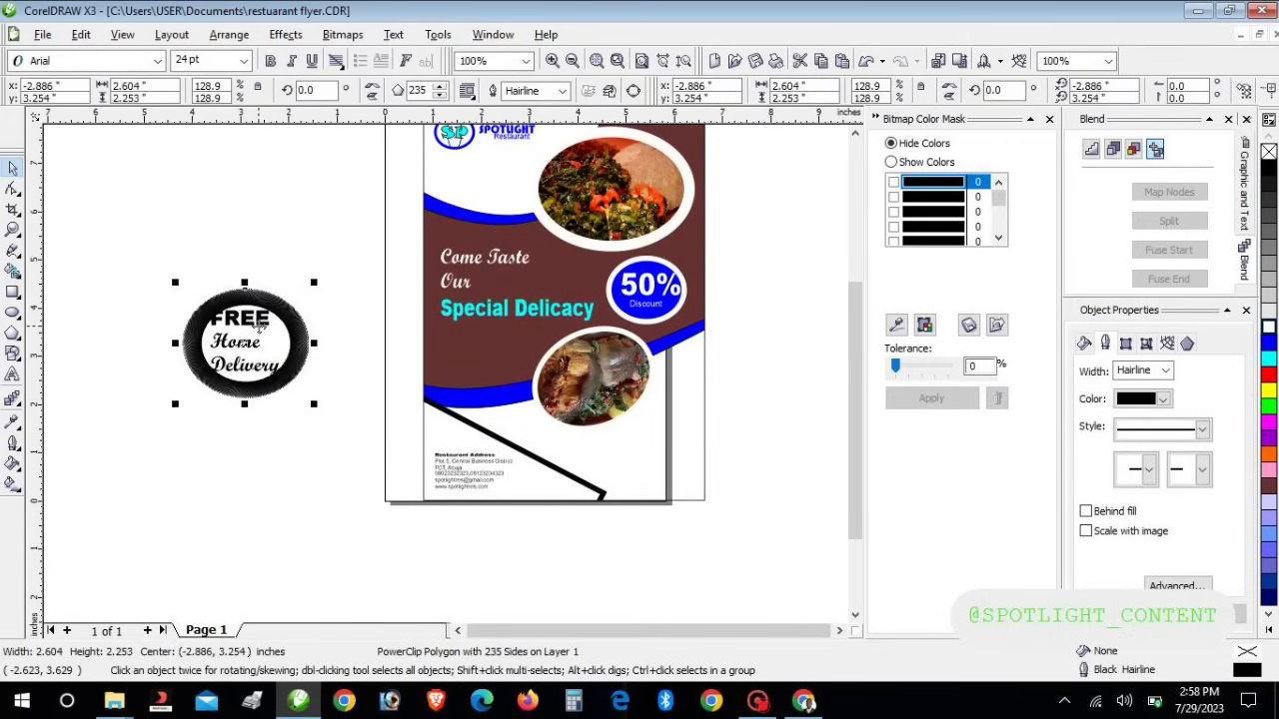
Edit the ring's clipped contents, shrinking the three text lines to about 22 pt or smaller
right_click(262, 360)
left_click(302, 30)
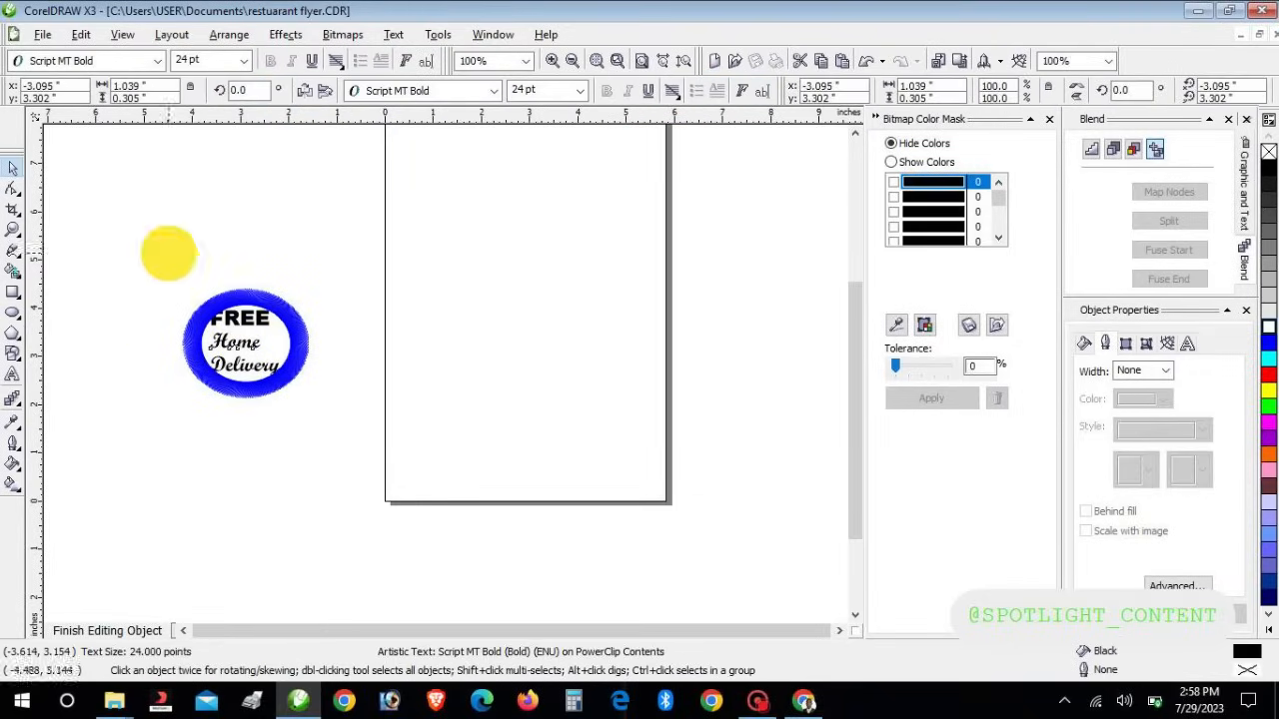
left_click_drag(166, 251, 300, 431)
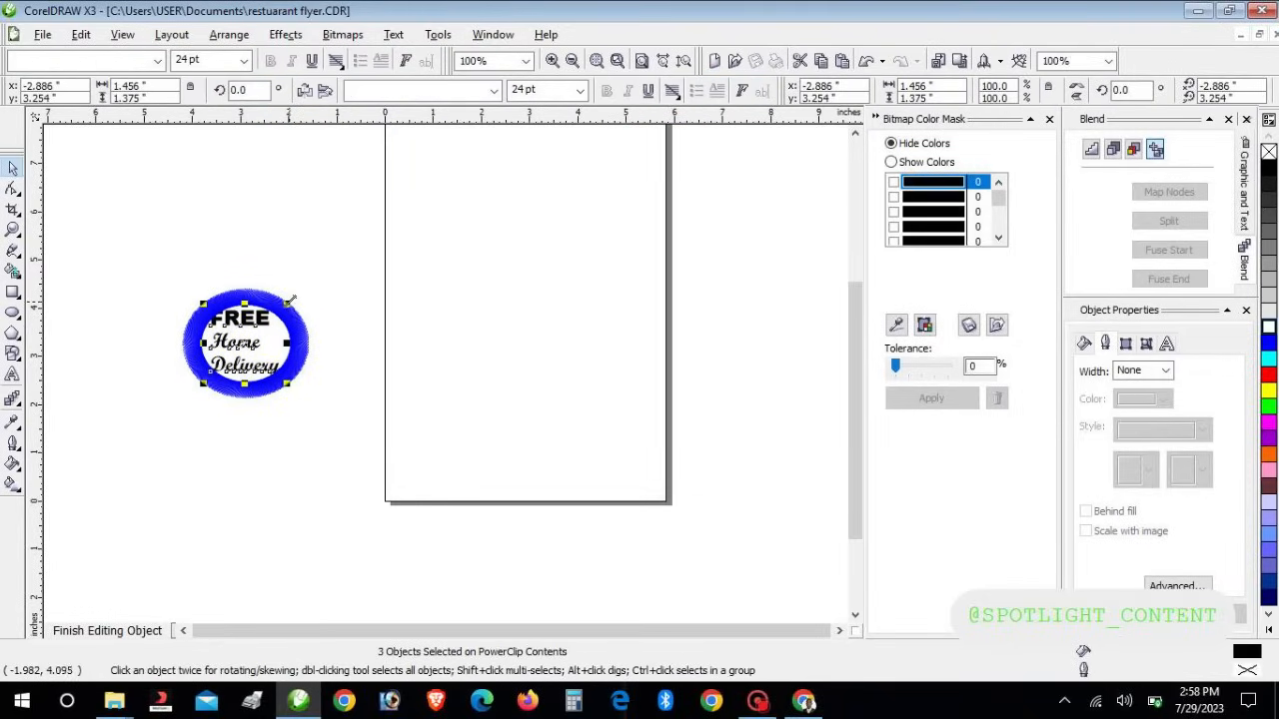
left_click_drag(290, 300, 281, 309)
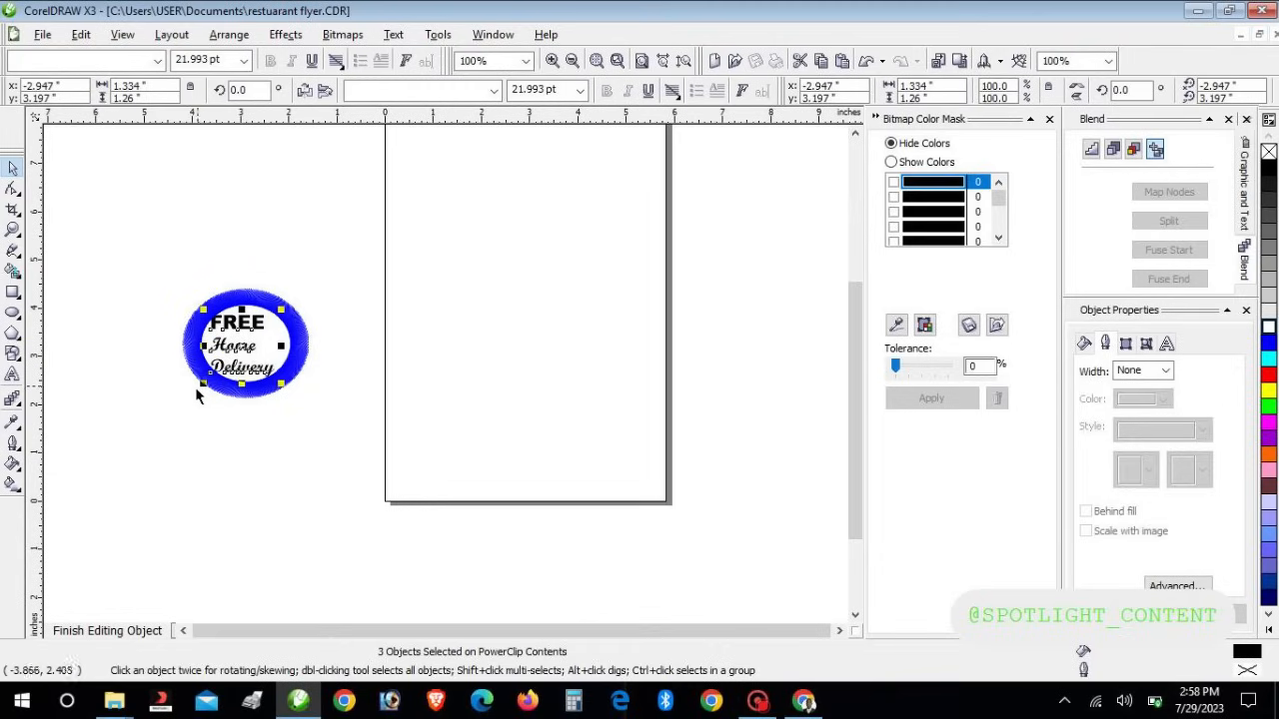
left_click_drag(202, 388, 216, 373)
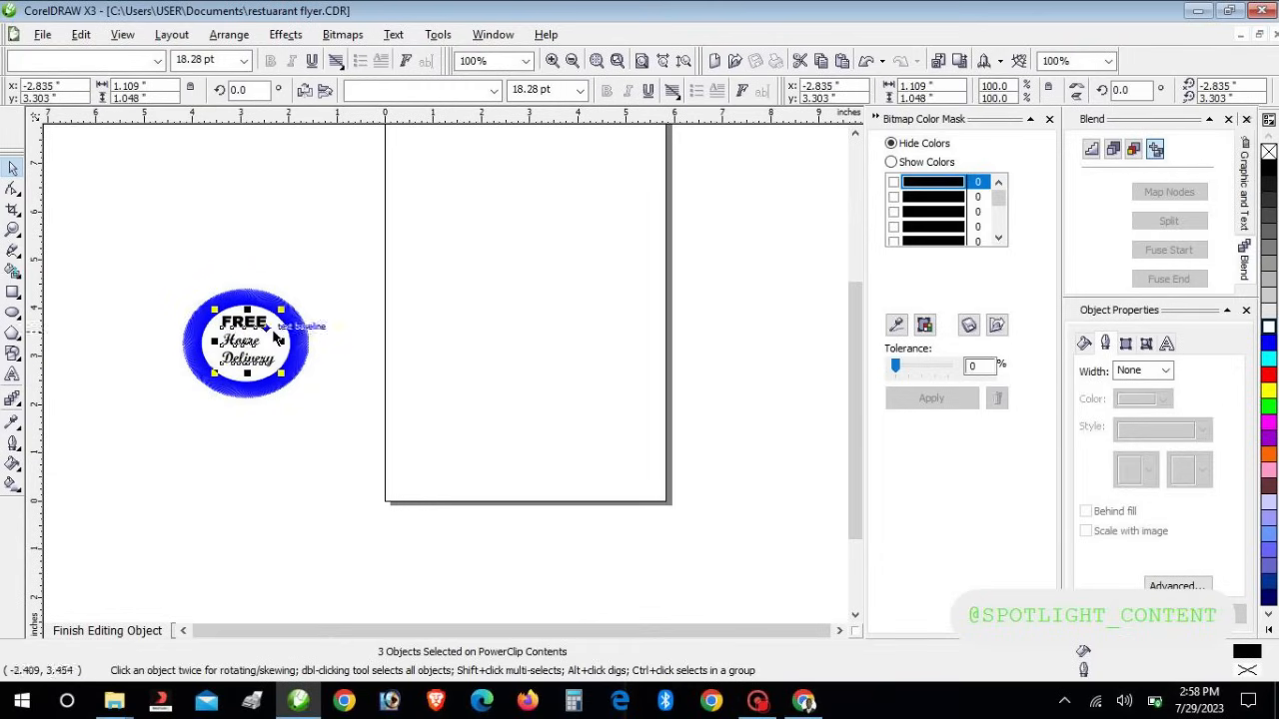
left_click(80, 628)
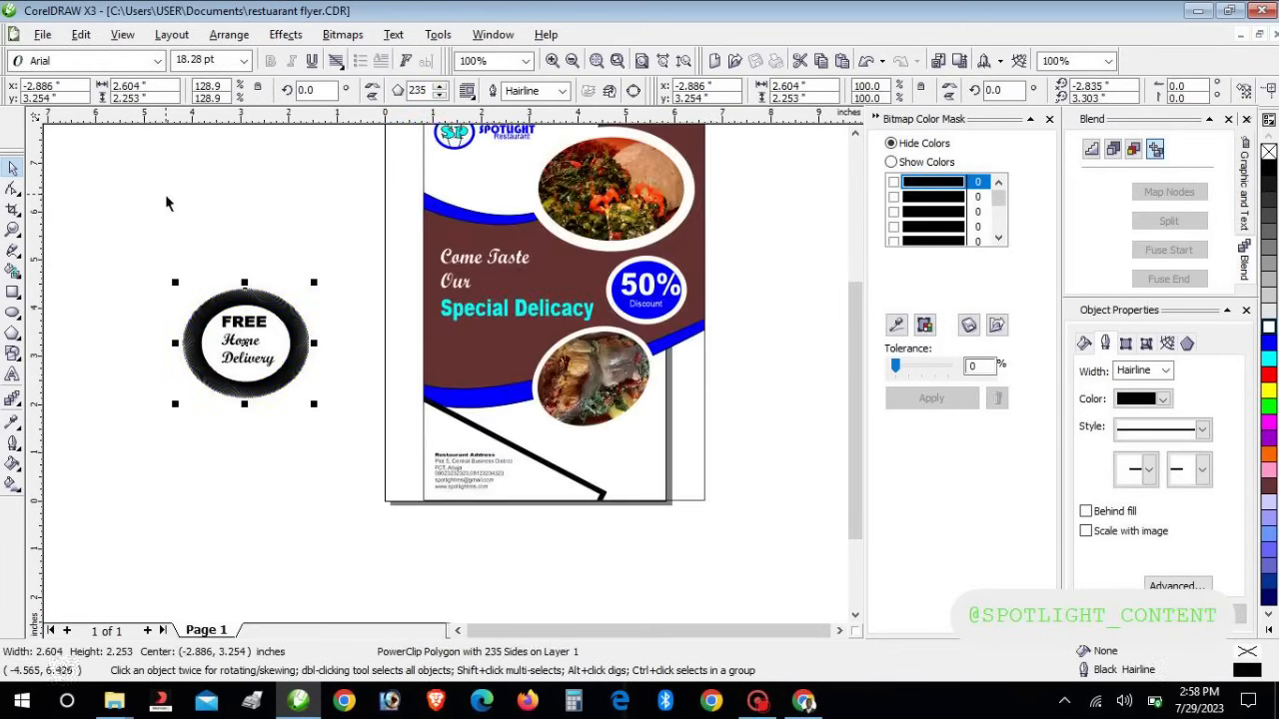
Shrink the badge to about 2.2 inches wide, try it on the flyer's corner, then move it back left
left_click_drag(314, 283, 293, 303)
left_click_drag(265, 345, 647, 488)
left_click_drag(99, 268, 392, 461)
left_click_drag(237, 356, 614, 458)
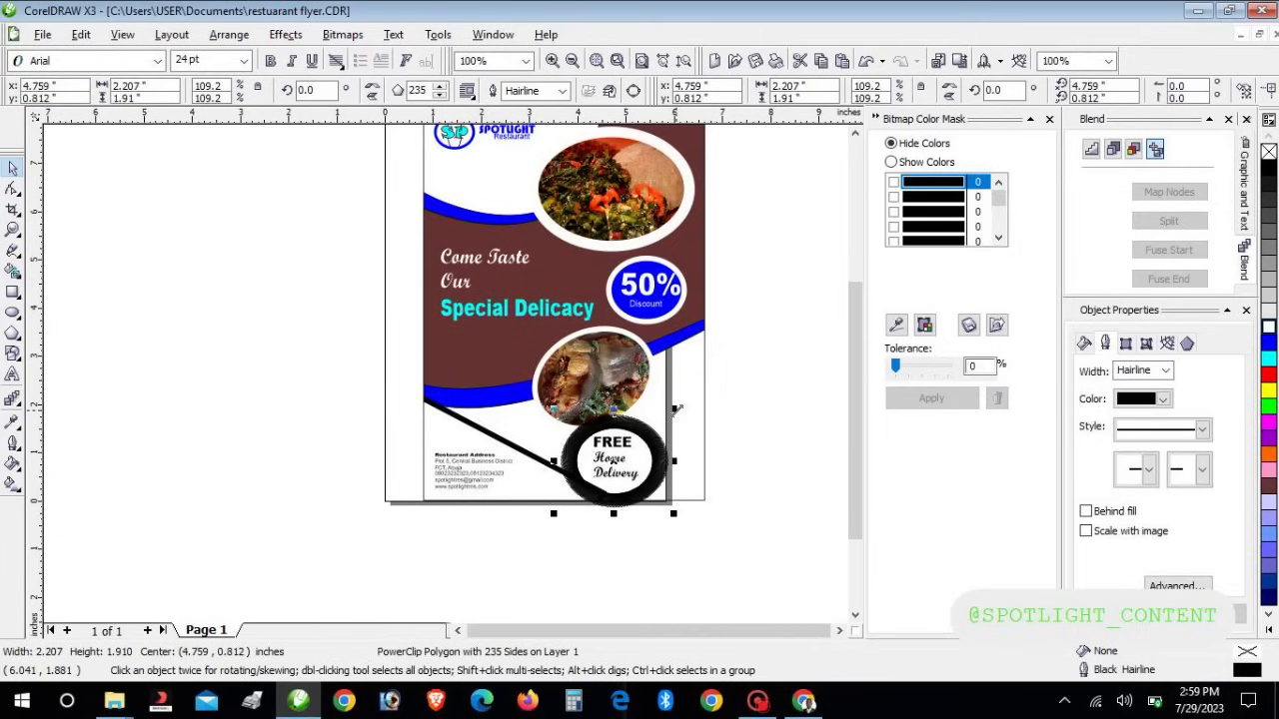
key("Right")
key("Right")
key("Right")
key("Right")
key("Right")
key("Right")
key("Right")
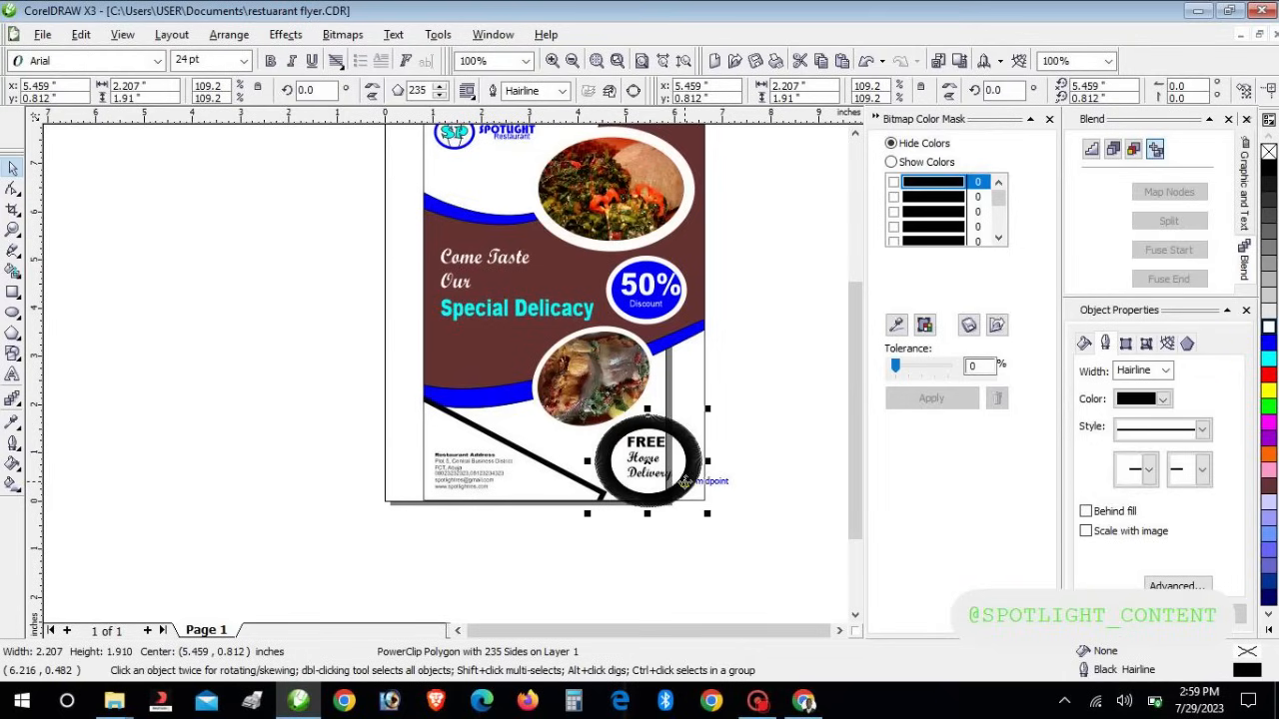
left_click(797, 454)
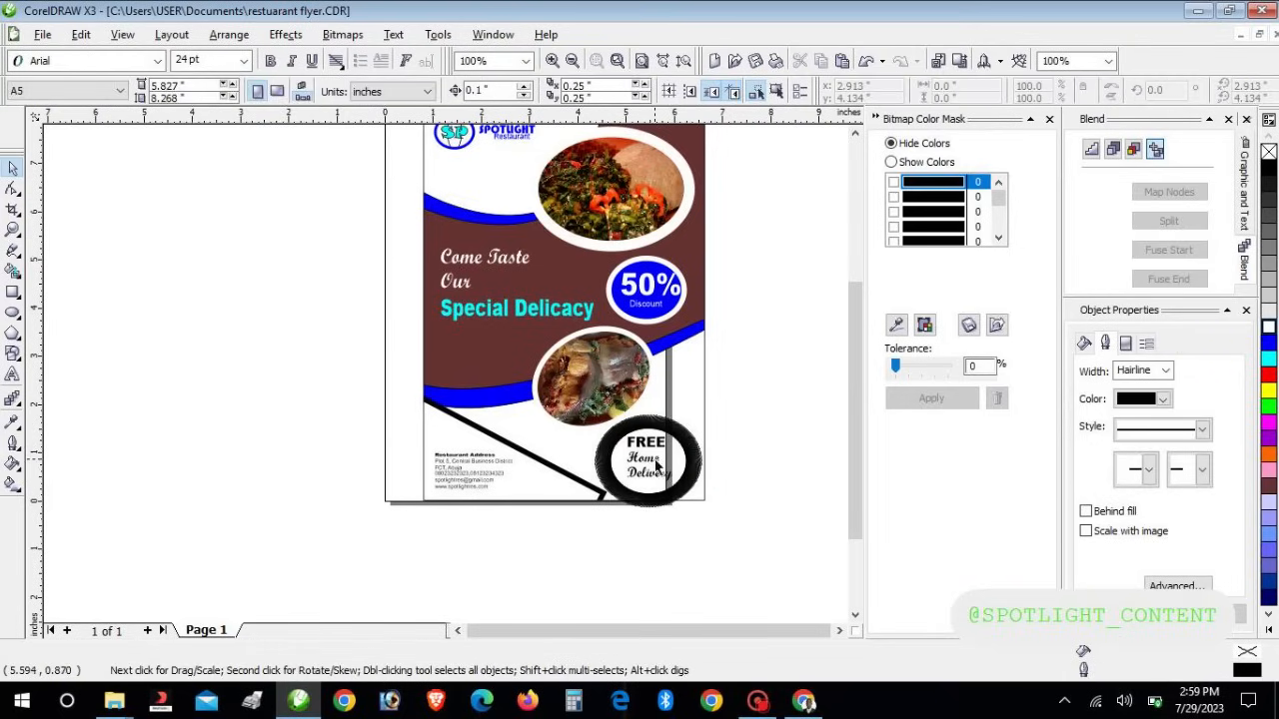
left_click_drag(661, 461, 326, 425)
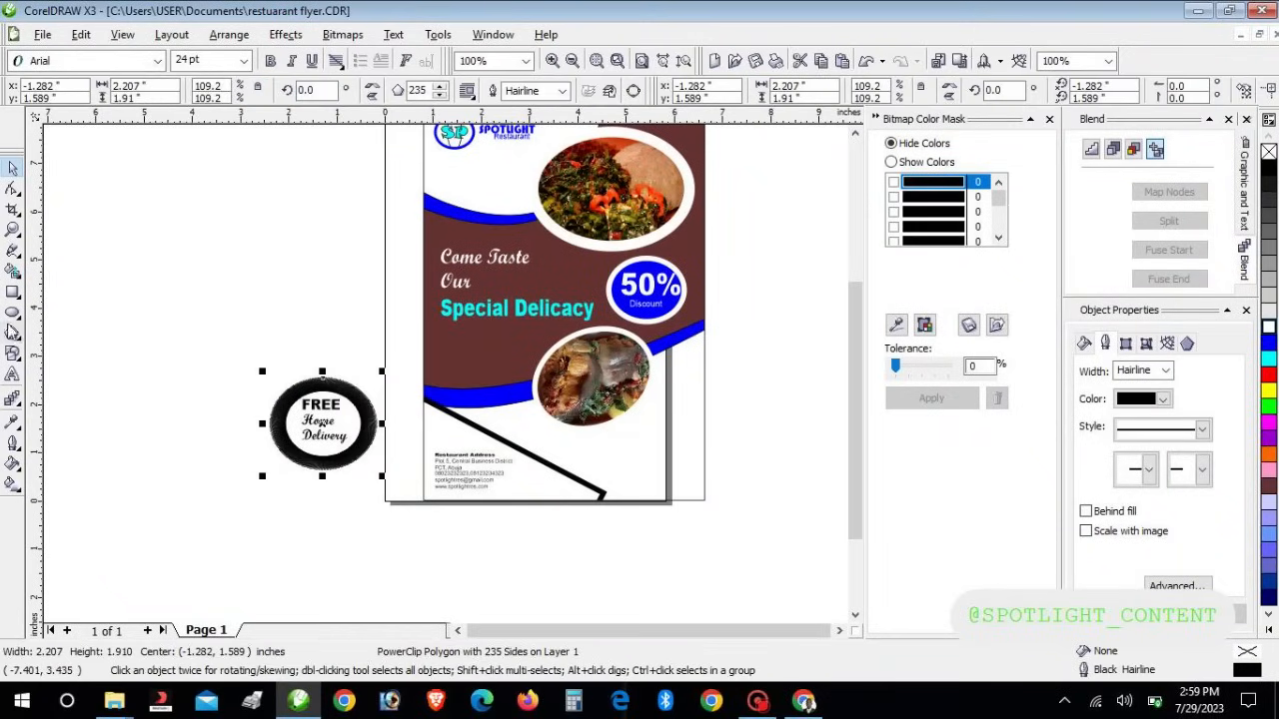
Draw a rectangle left of the flyer and convert it to an editable curve
left_click(13, 291)
left_click_drag(87, 250, 228, 320)
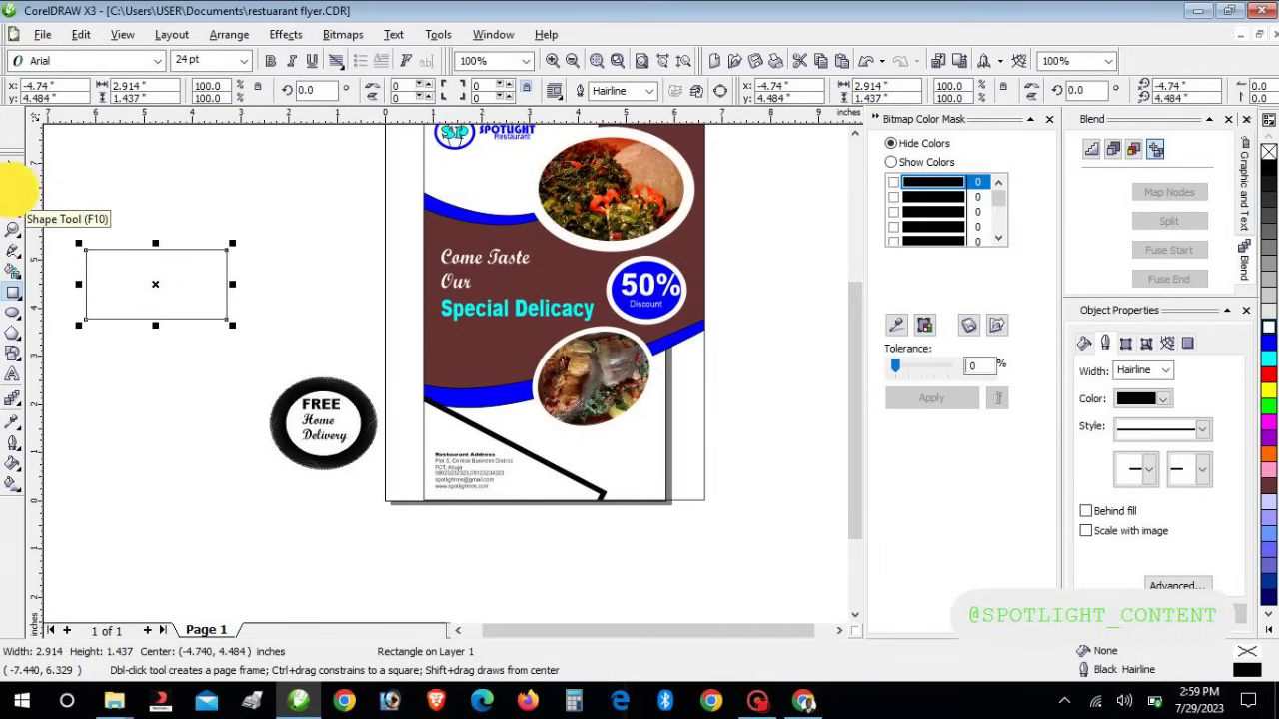
left_click(13, 188)
left_click(211, 280)
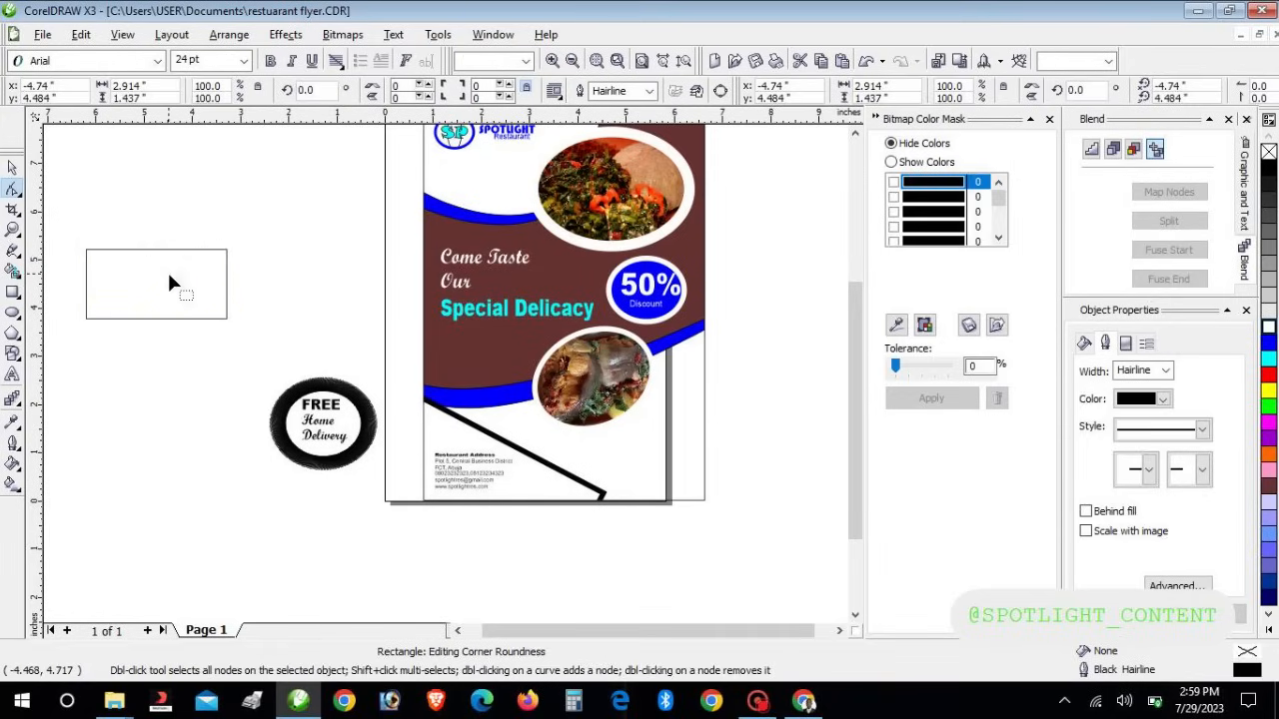
right_click(170, 284)
left_click(152, 248)
left_click(152, 249)
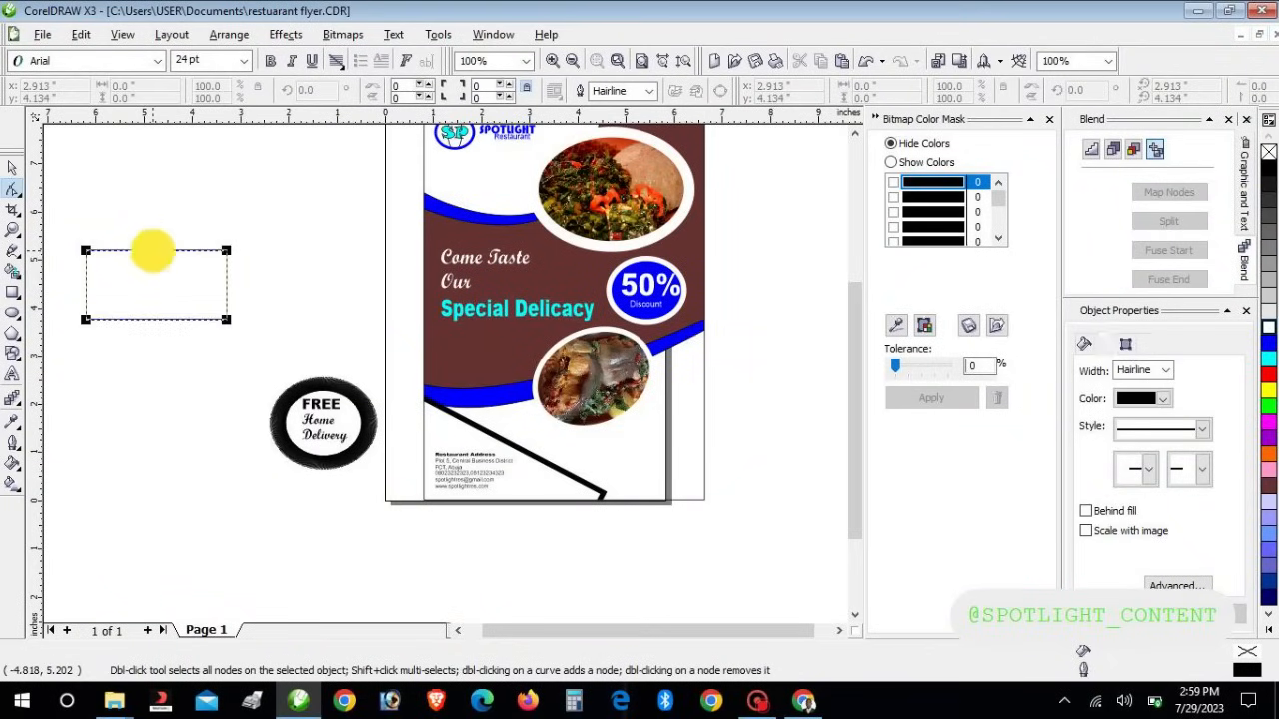
right_click(151, 247)
left_click(189, 262)
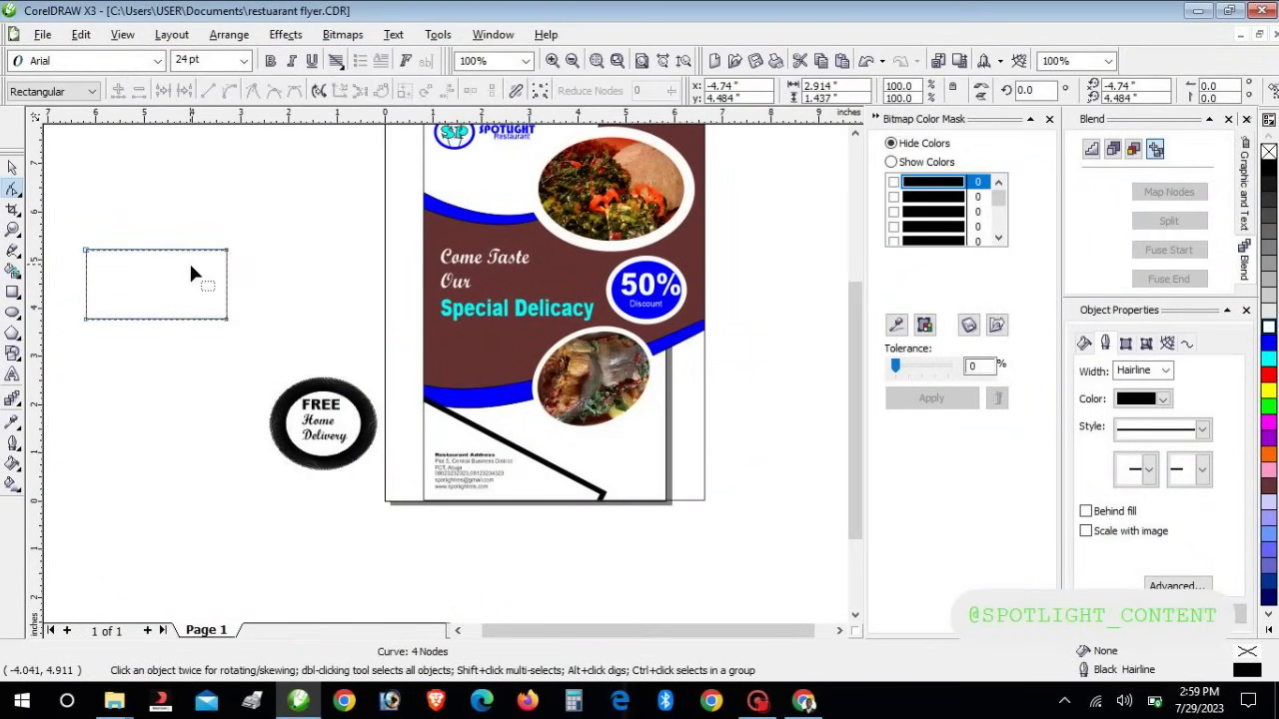
Reshape the curve's nodes, making edges curved, removing corners and pulling the tip up and left
left_click_drag(227, 319, 264, 375)
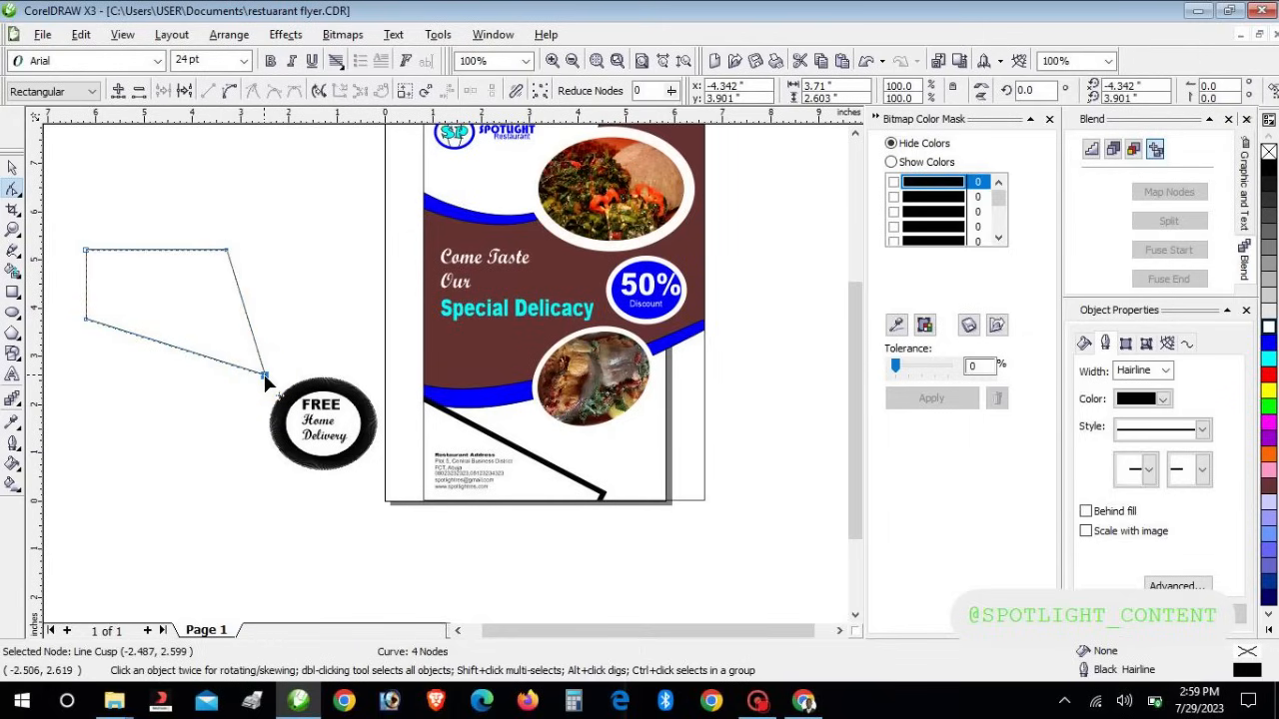
right_click(227, 251)
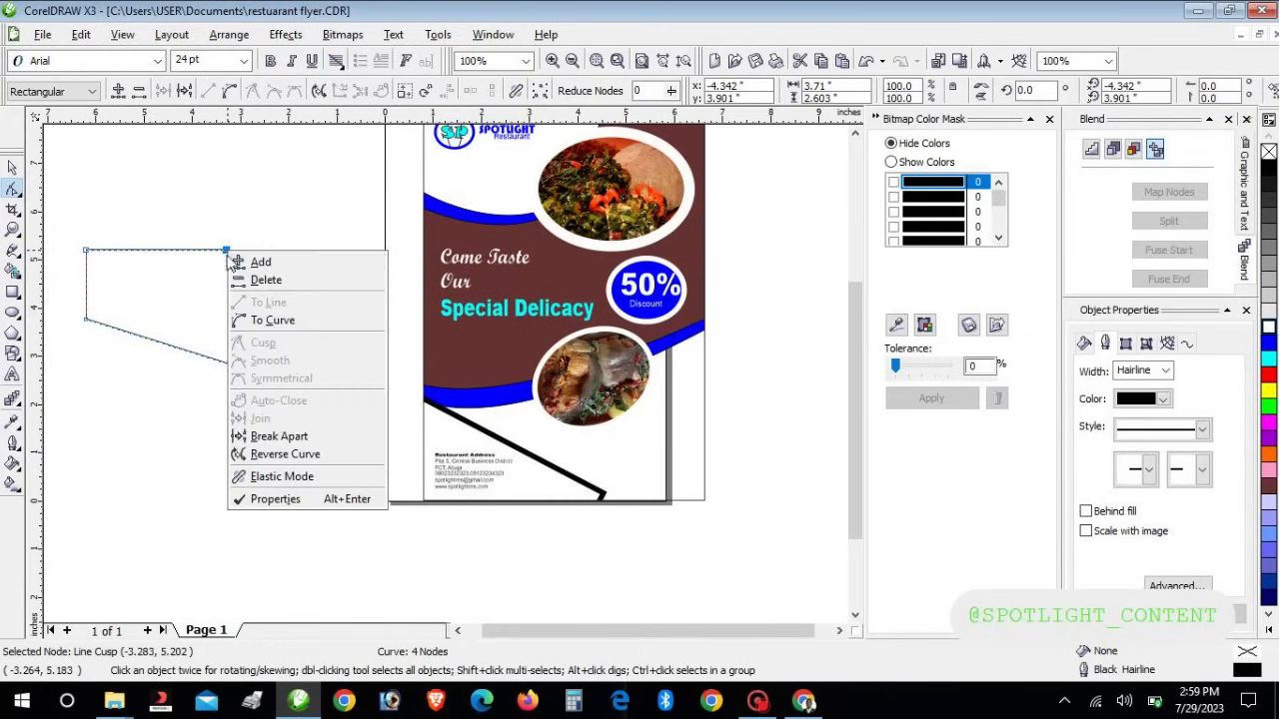
left_click(272, 322)
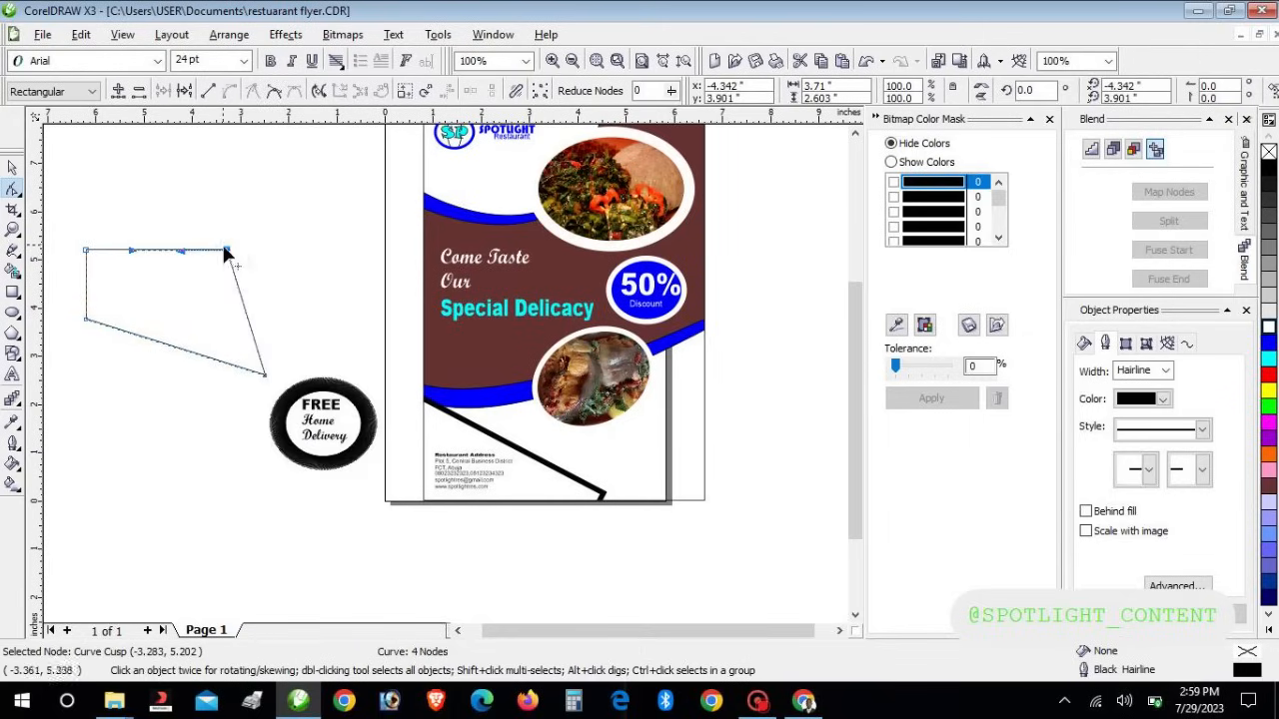
double_click(226, 252)
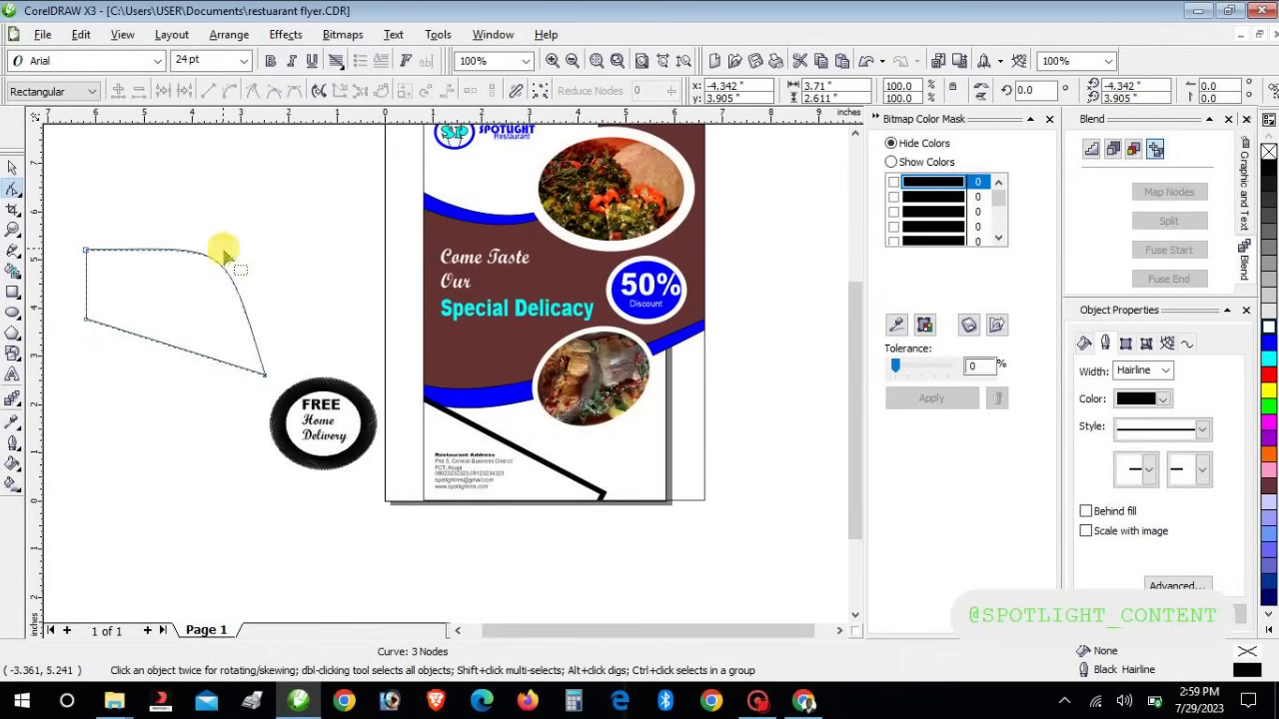
right_click(89, 320)
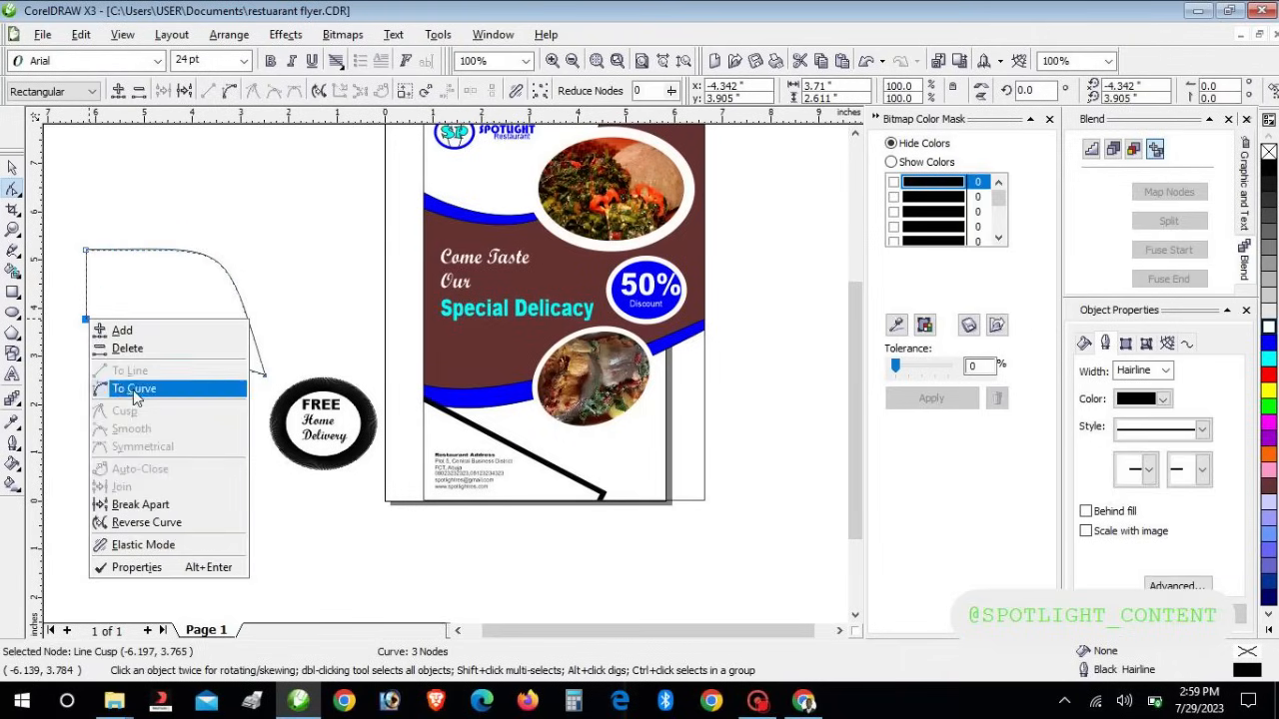
left_click(136, 392)
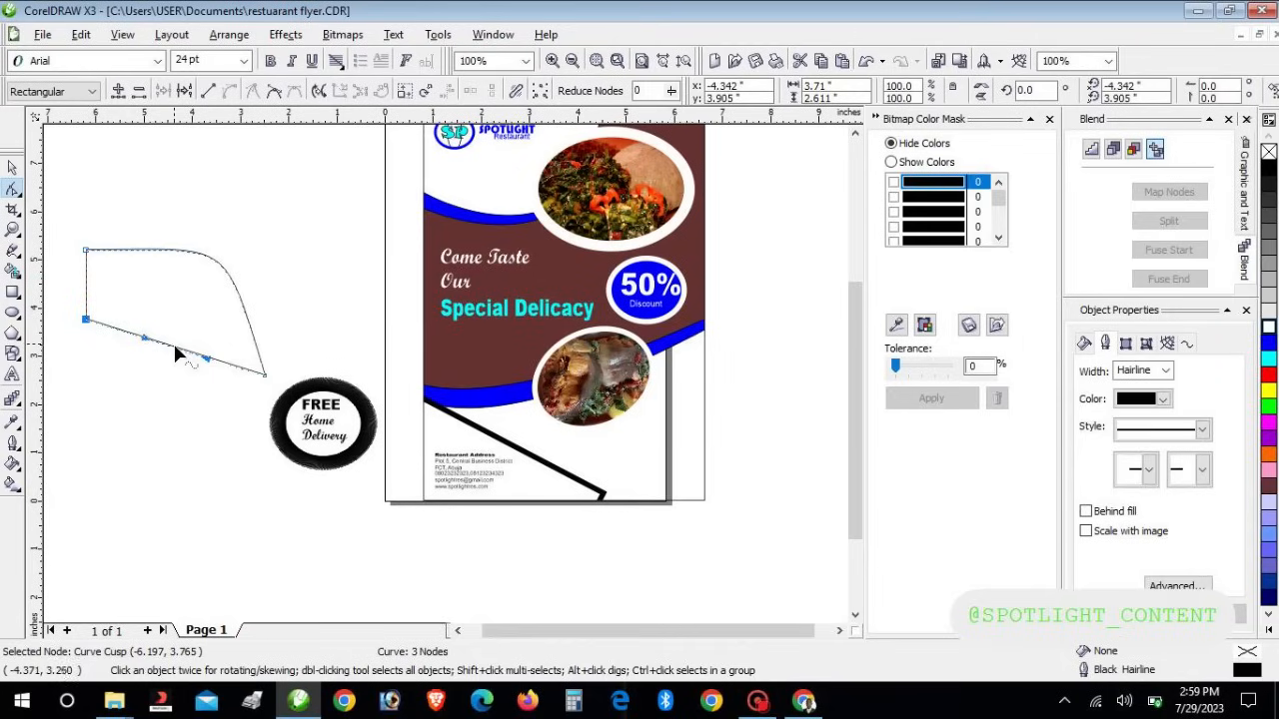
double_click(174, 347)
double_click(86, 321)
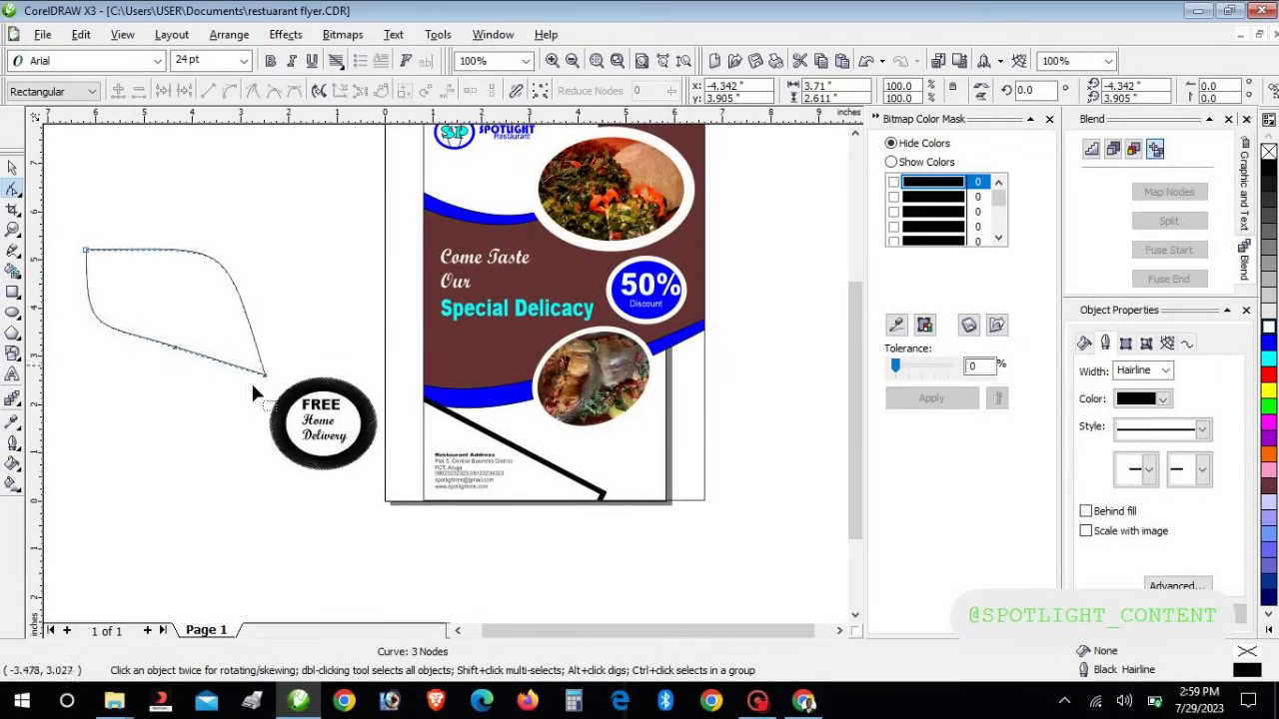
left_click_drag(264, 376, 239, 350)
Delete the right tip node and drag the top-left node up into a pointed leaf tip
left_click(12, 166)
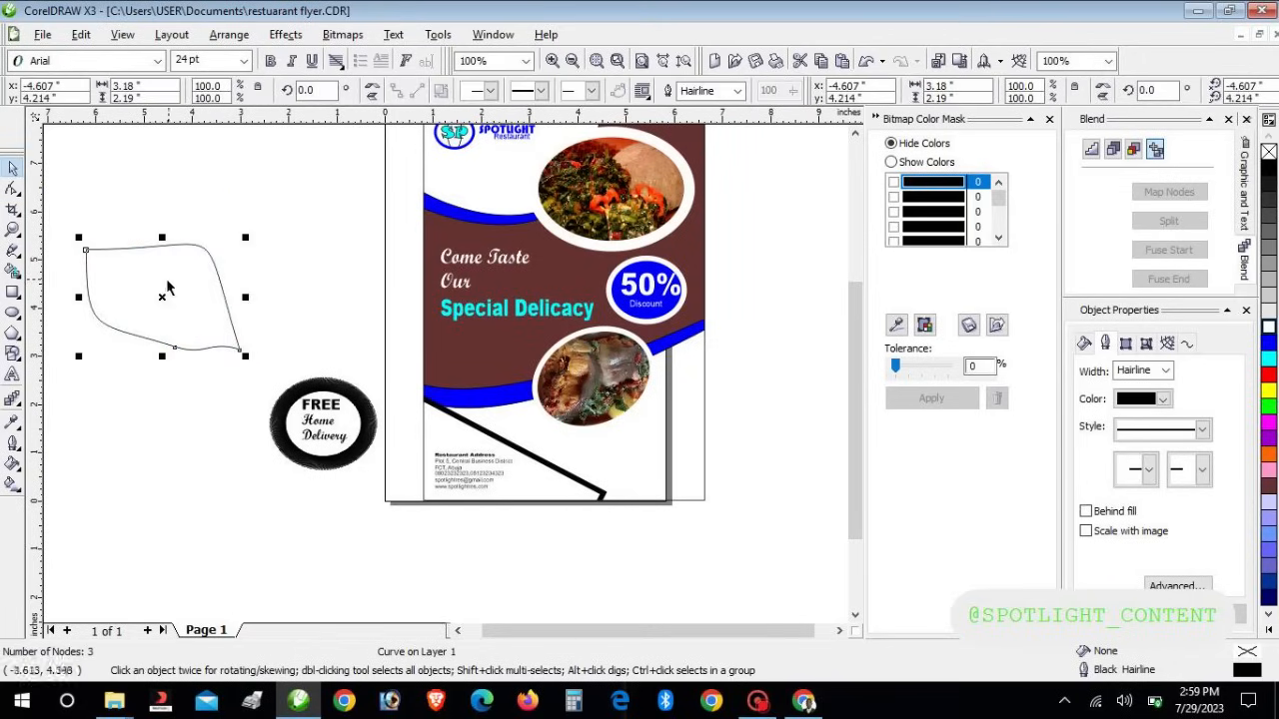
left_click(13, 187)
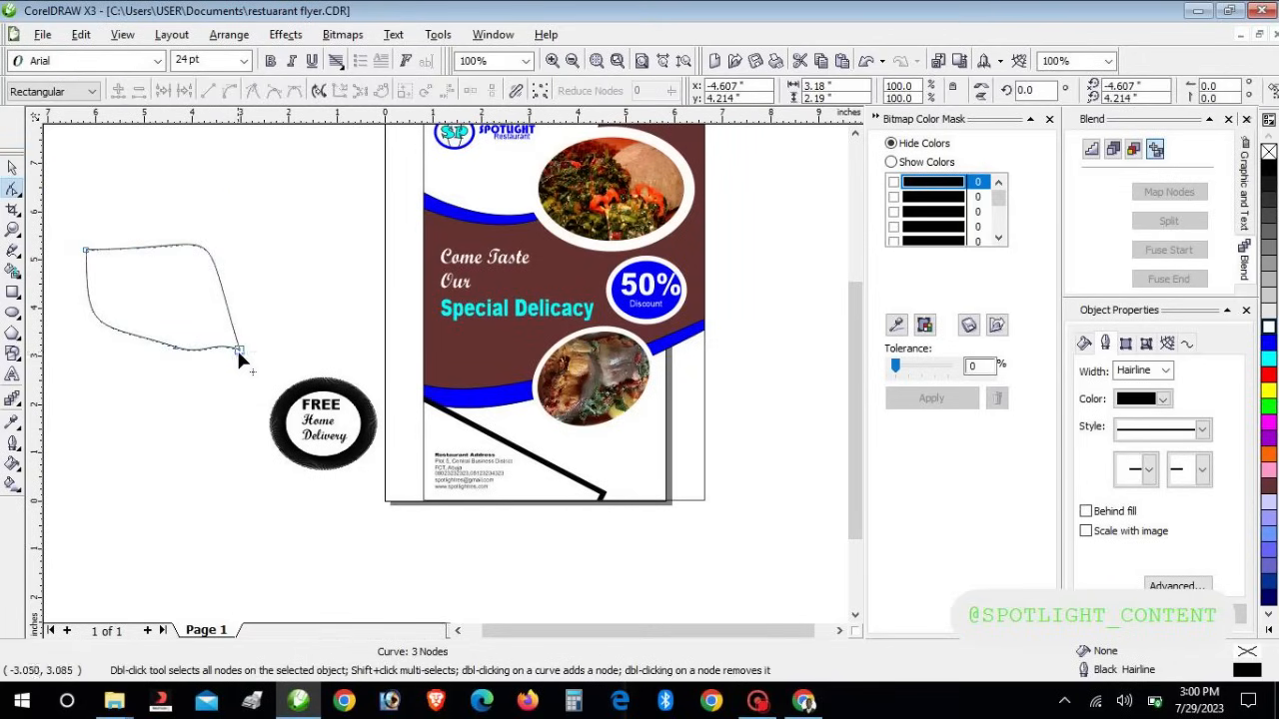
double_click(236, 349)
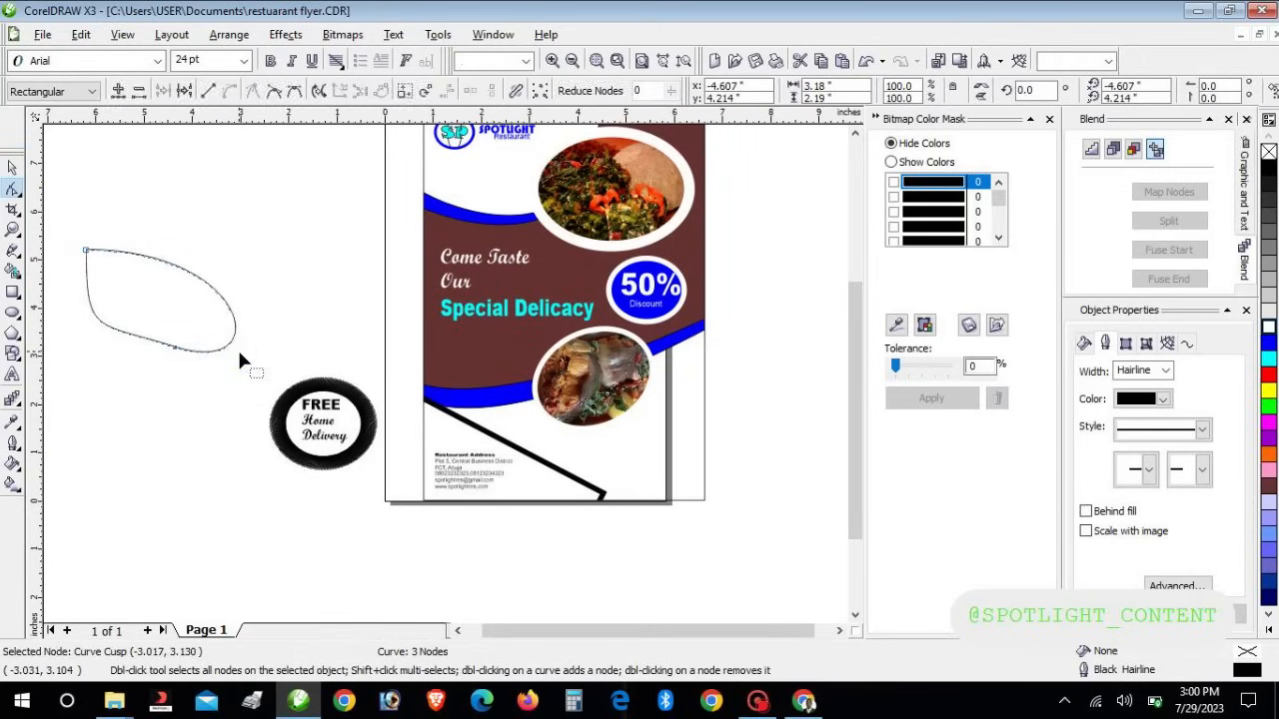
left_click_drag(88, 254, 101, 210)
left_click(14, 169)
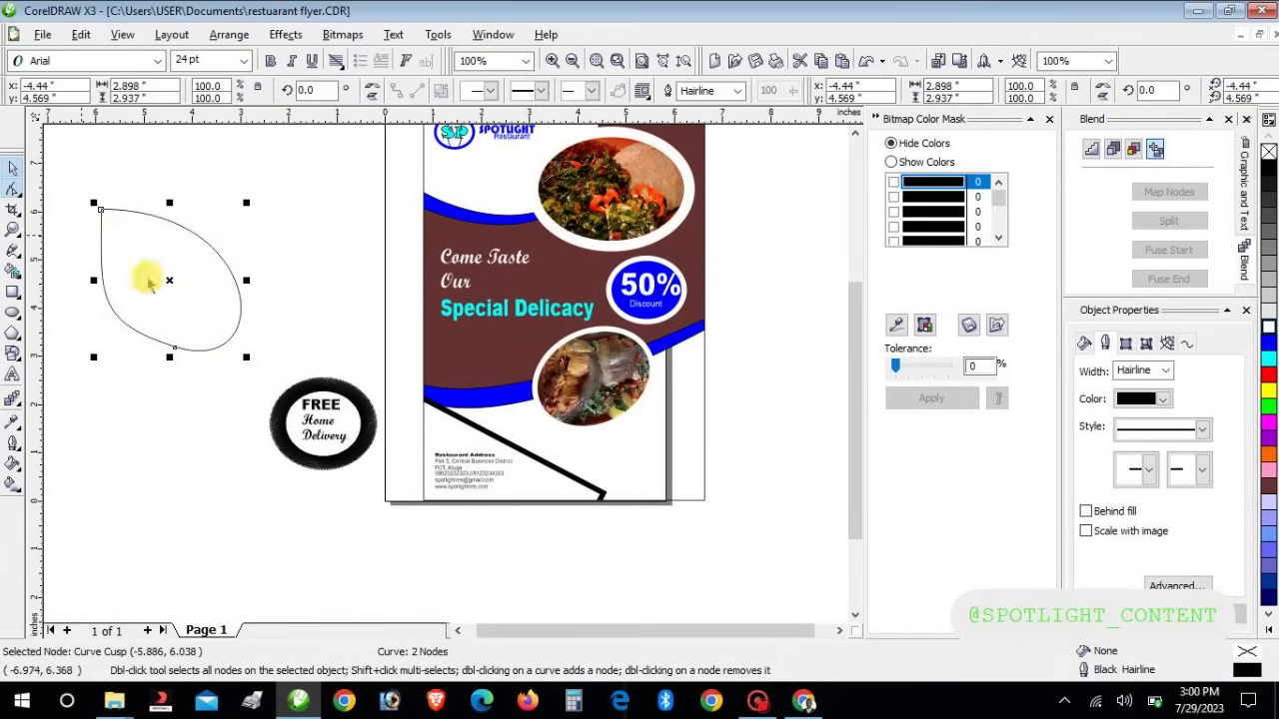
left_click_drag(177, 299, 212, 383)
Extract the text from the PowerClip badge and delete the black ring
left_click(297, 447)
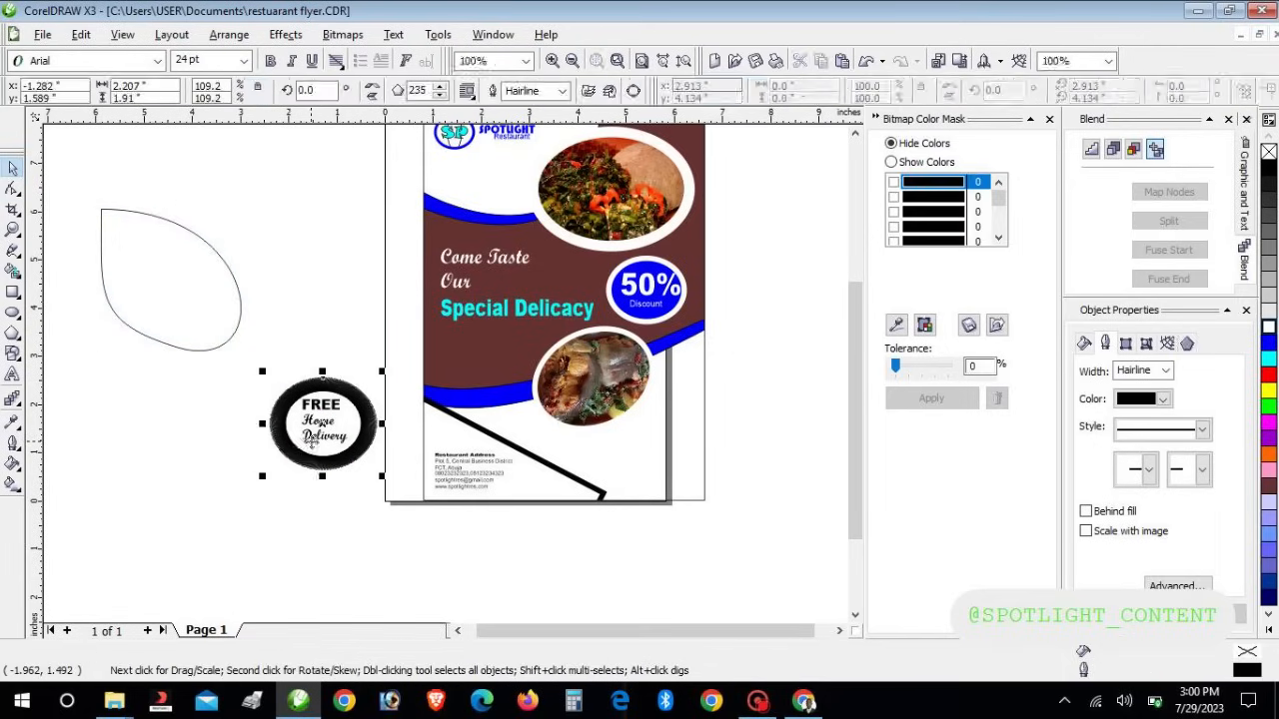
right_click(309, 439)
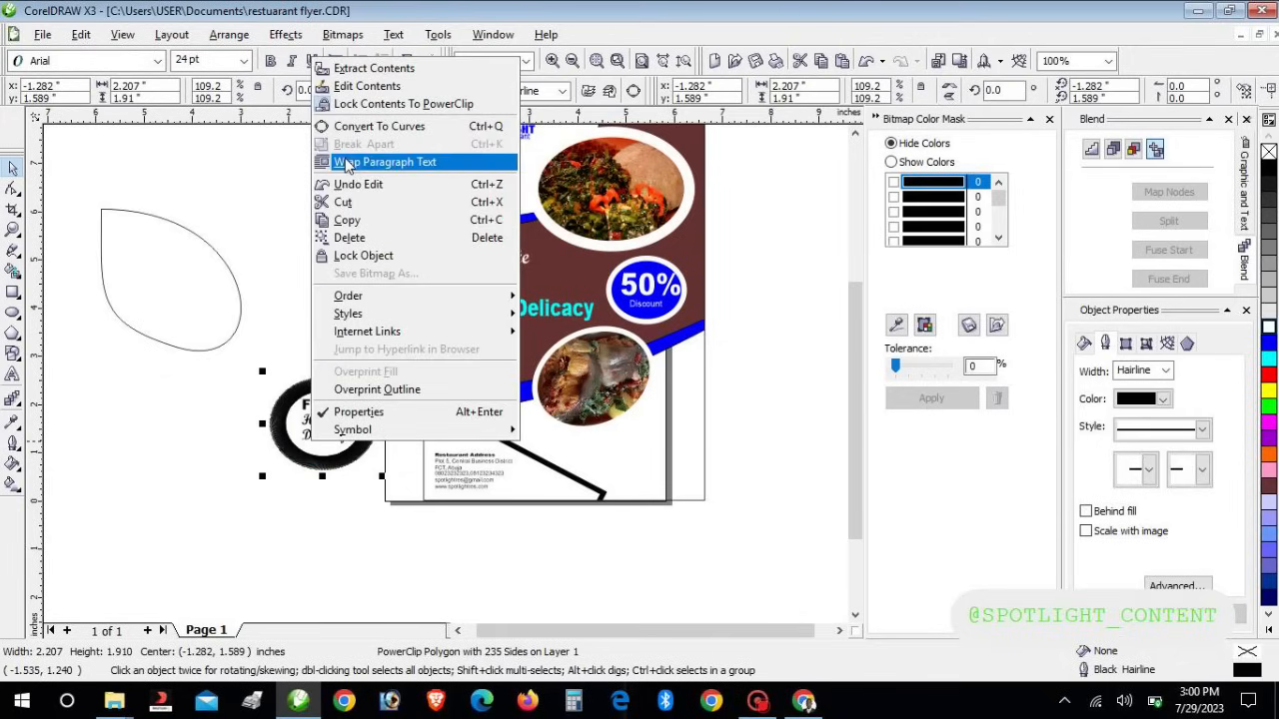
left_click(369, 68)
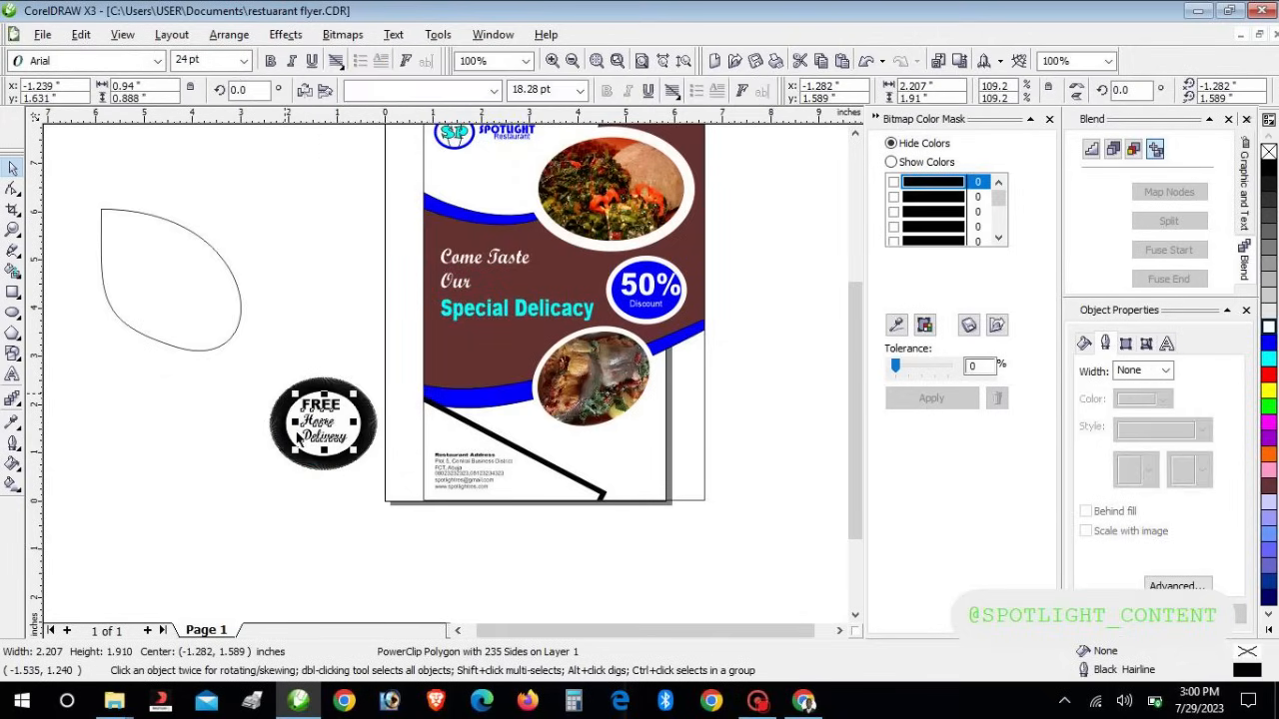
left_click(286, 452)
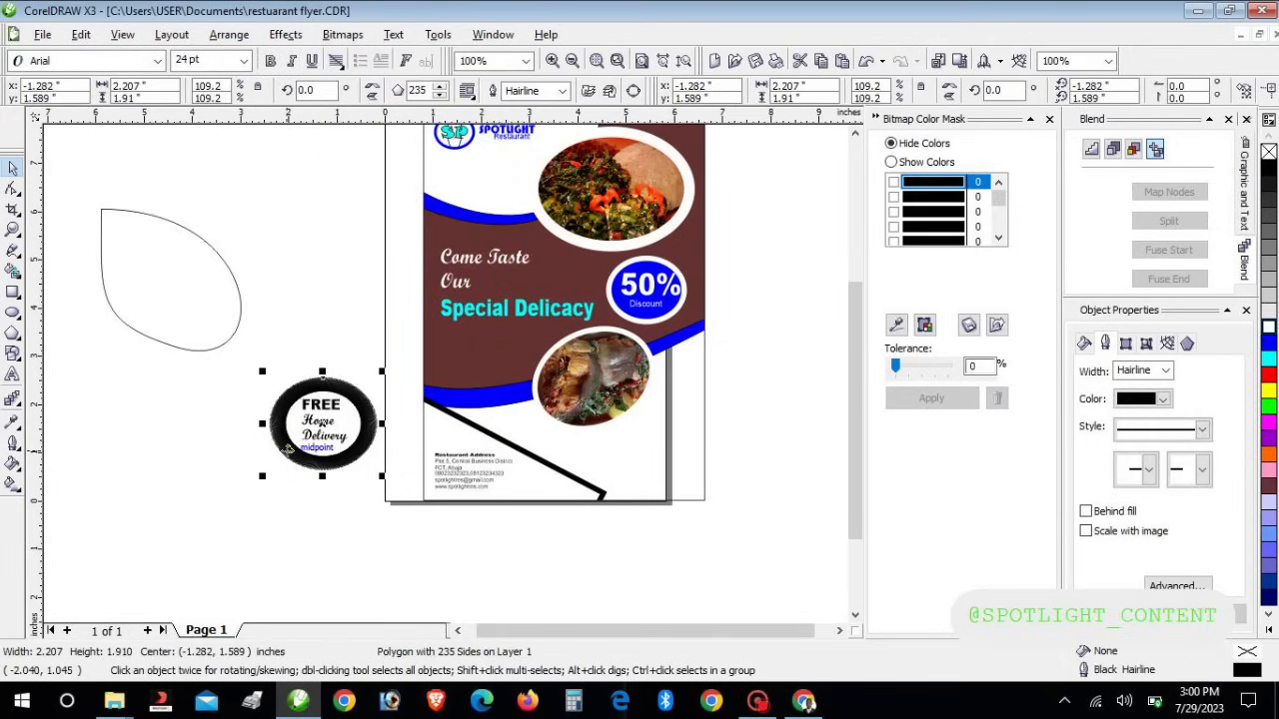
key("Delete")
Move the FREE Home Delivery text into the leaf shape and nudge it to the centre
left_click_drag(257, 363, 385, 480)
left_click_drag(329, 436, 221, 340)
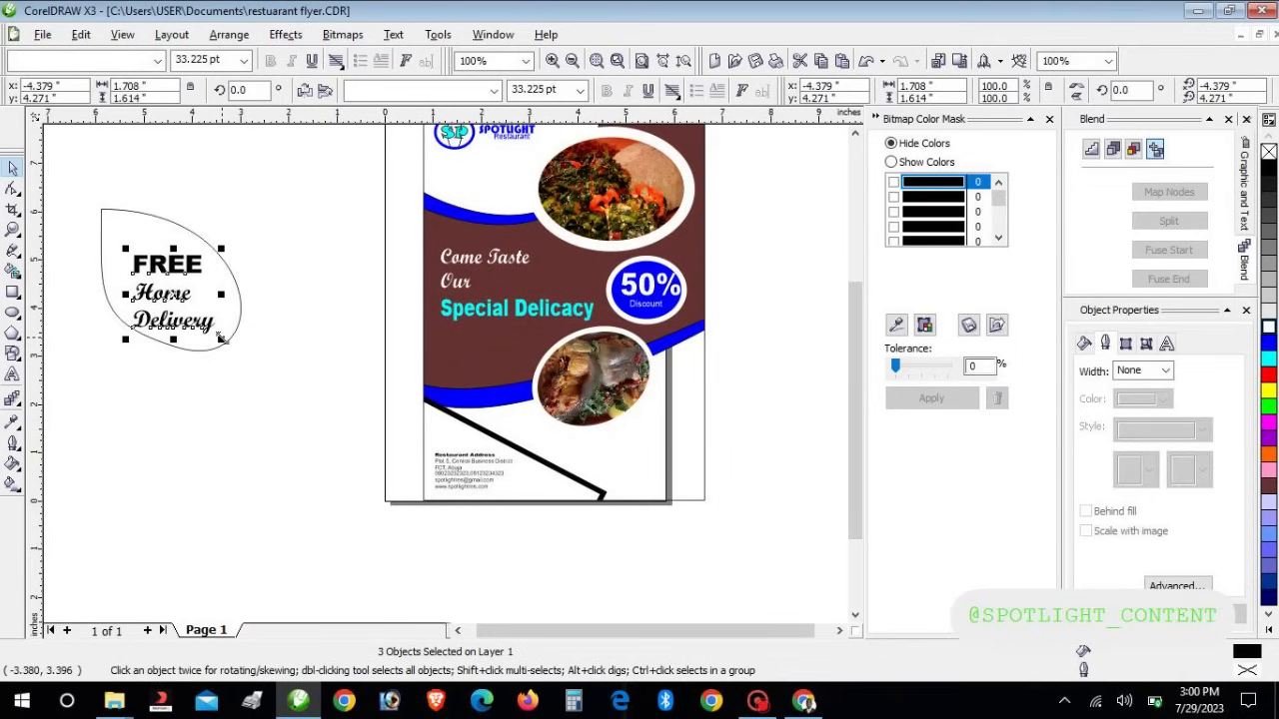
key("Up")
key("Left")
key("Right")
key("Up")
key("Left")
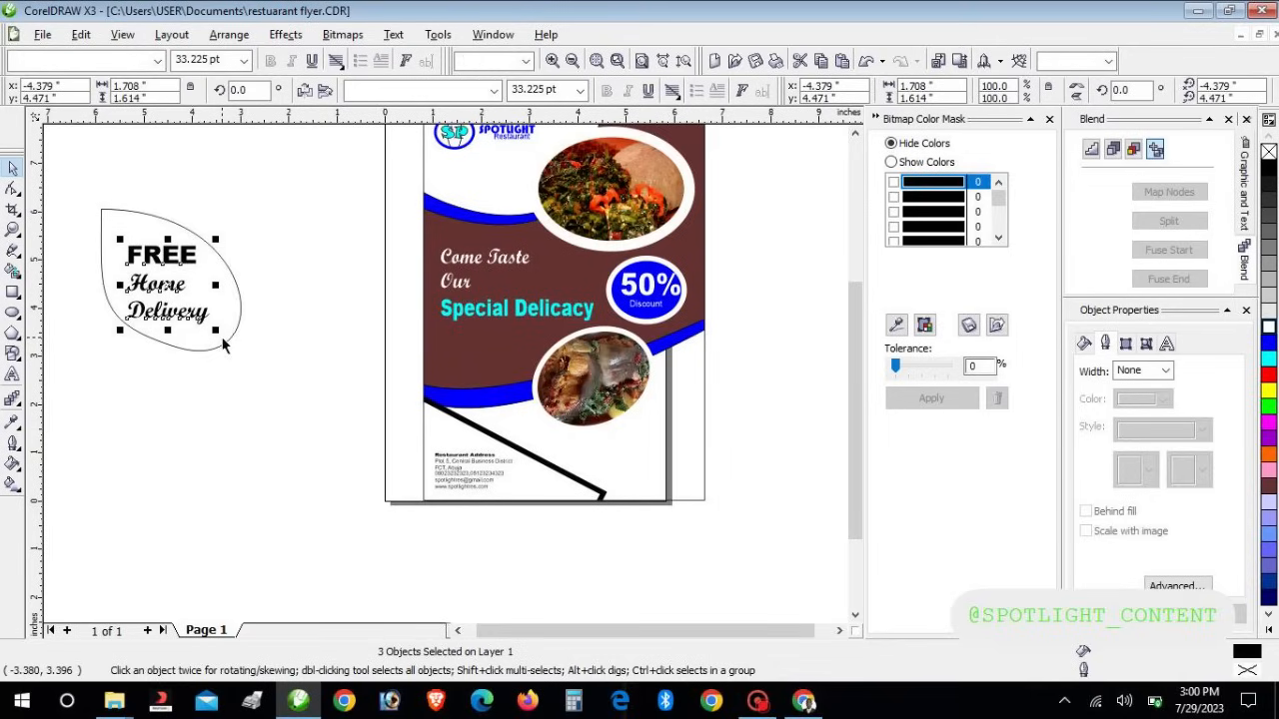
left_click(226, 342)
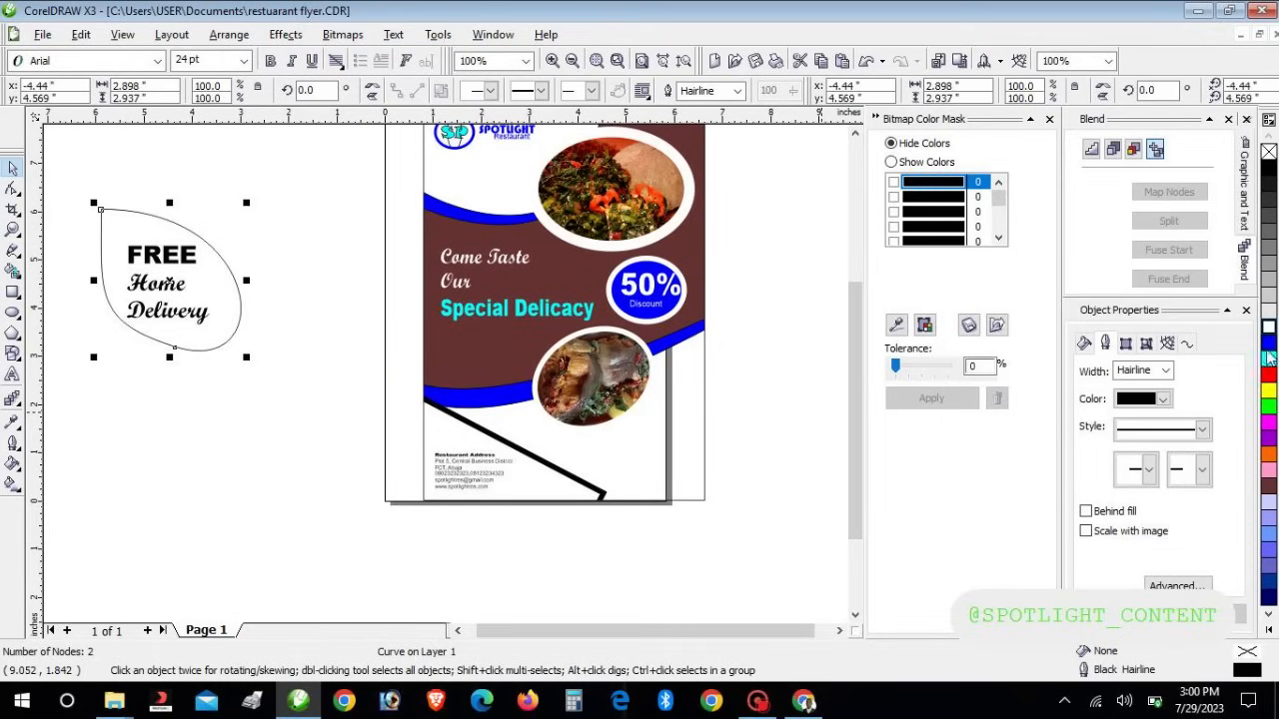
Fill the leaf with blue and send it behind the text
left_click(1269, 345)
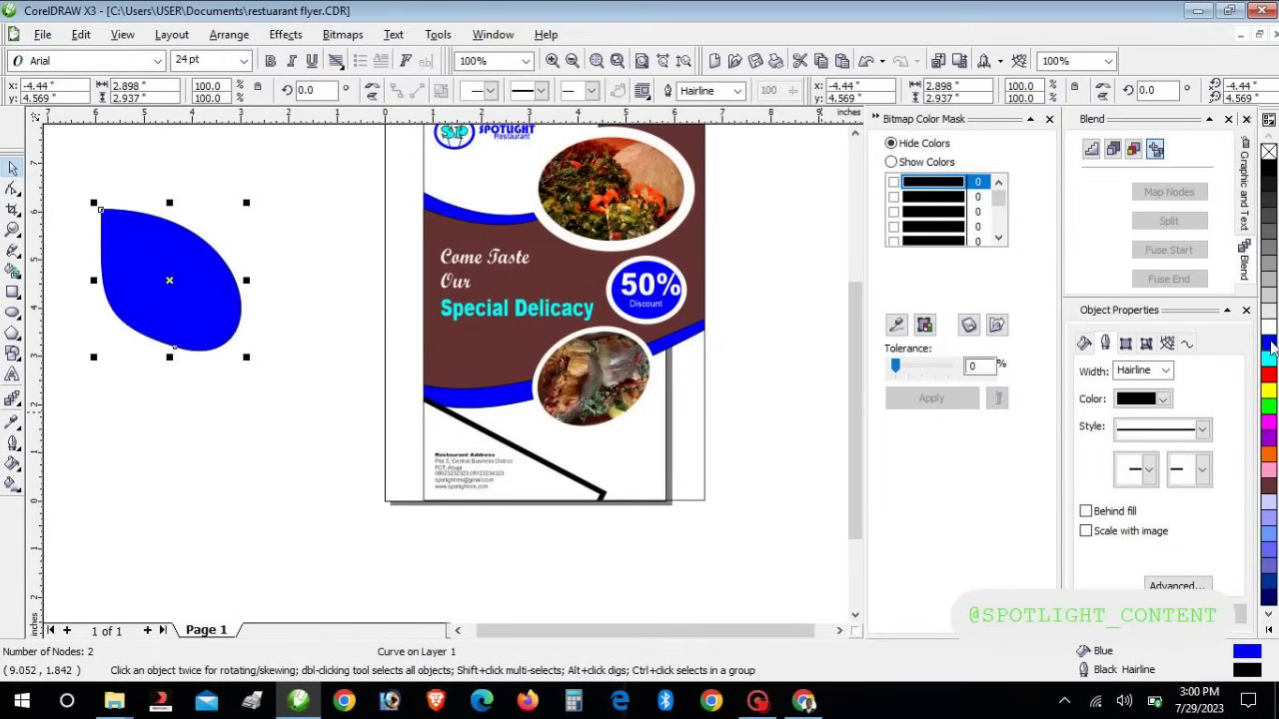
left_click(1269, 357)
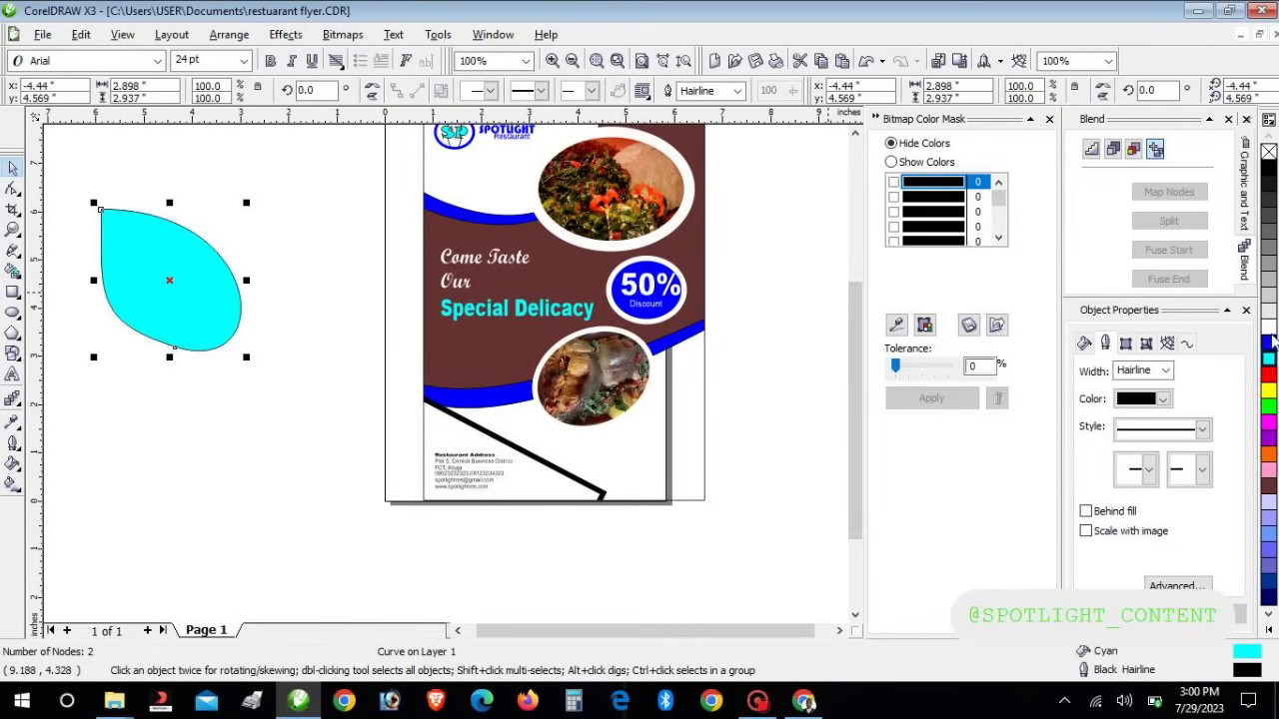
left_click(1269, 345)
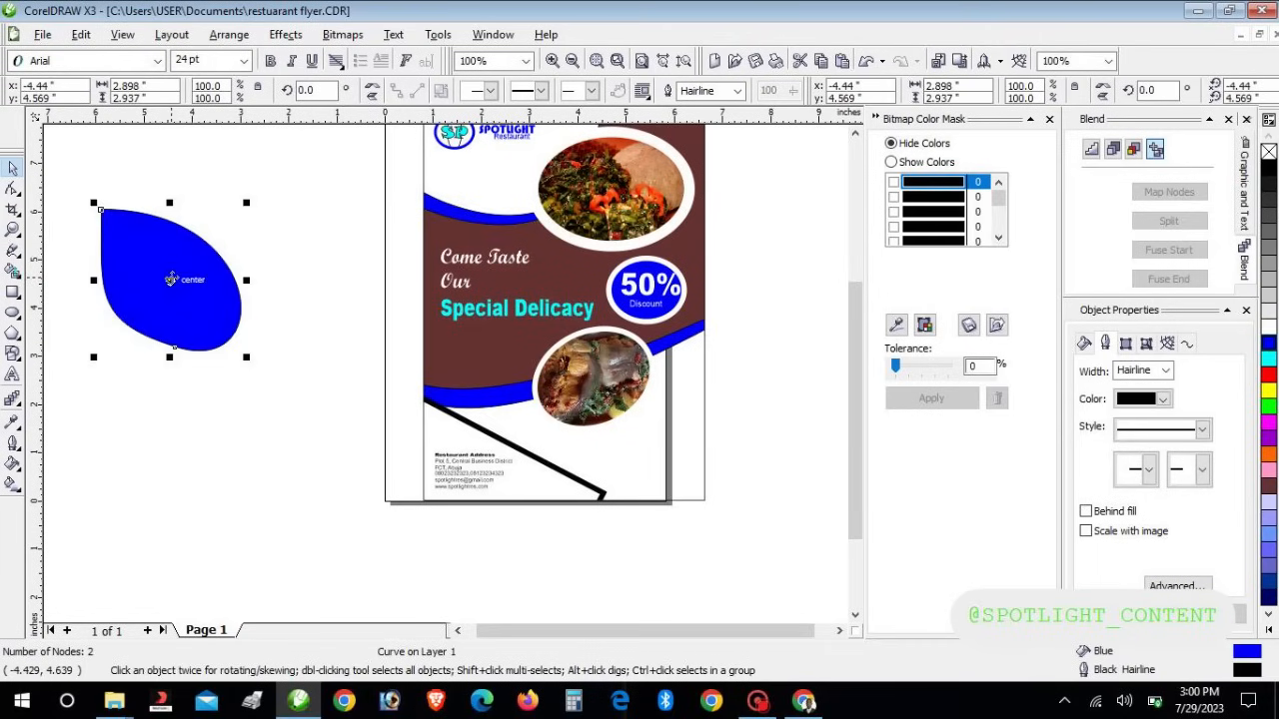
right_click(171, 279)
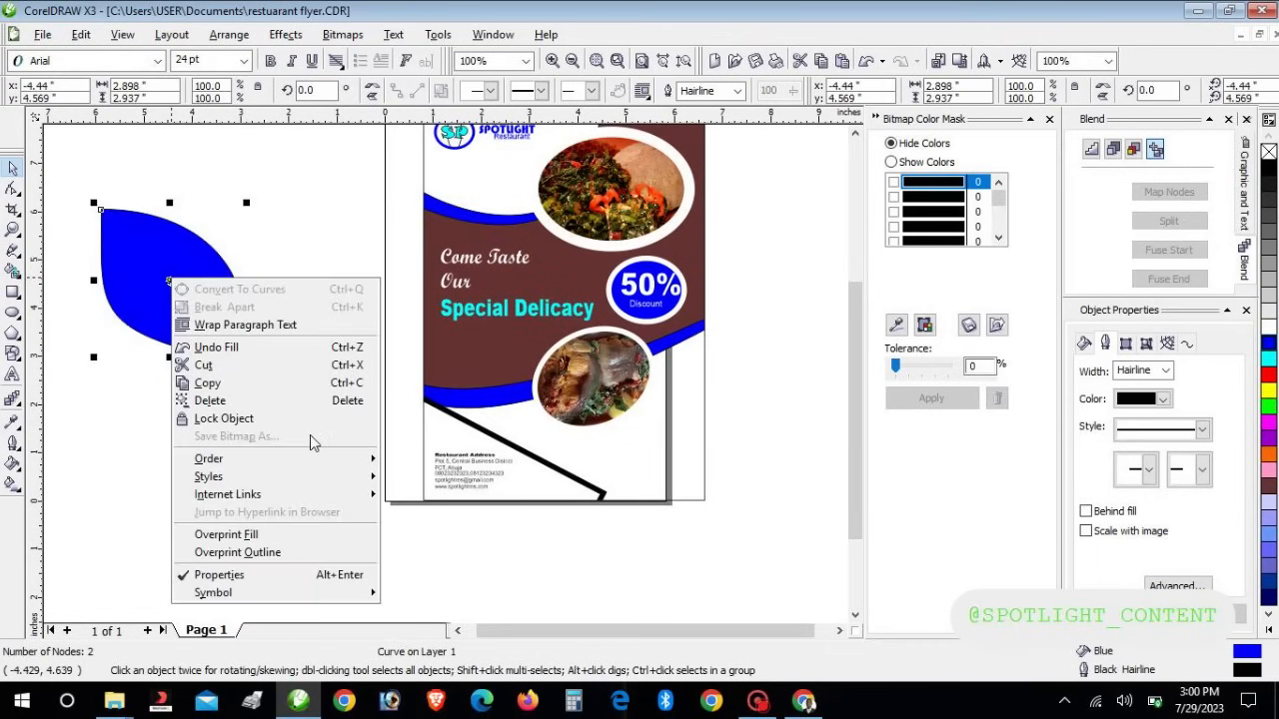
mouse_move(318, 460)
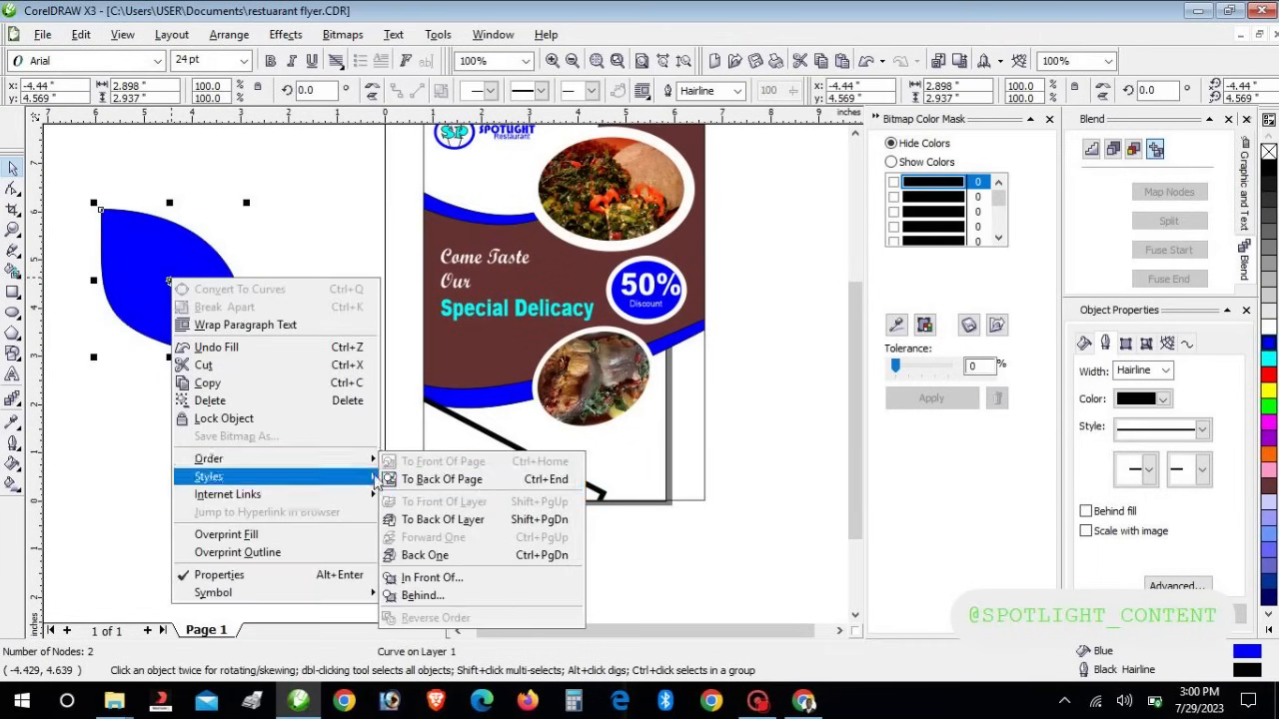
left_click(439, 481)
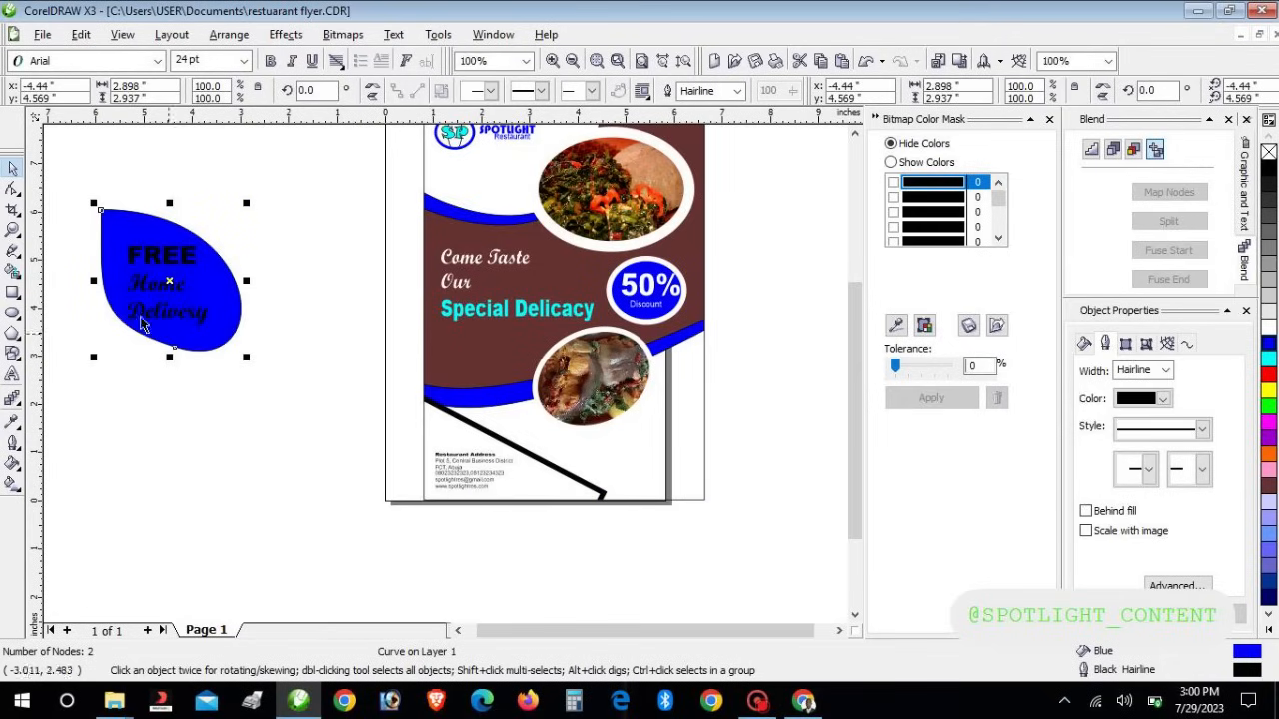
Make the FREE Home Delivery text white and group it with the leaf
left_click_drag(62, 217, 268, 365)
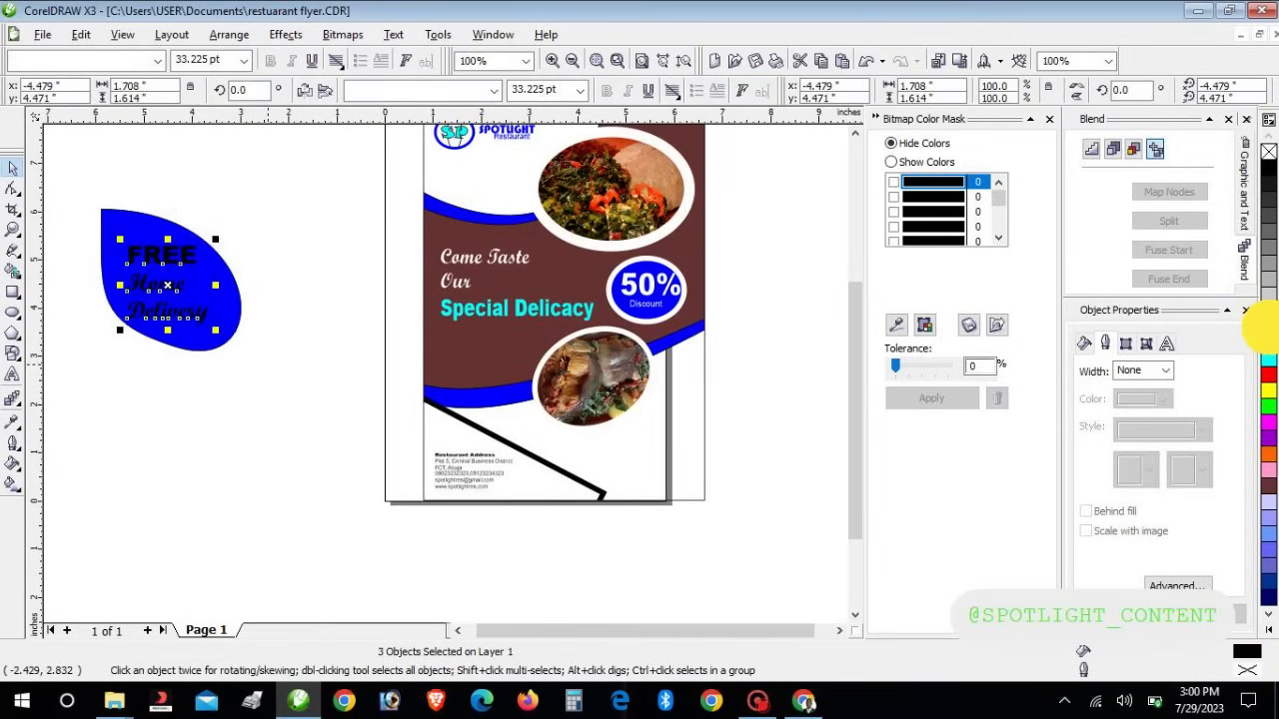
left_click(1268, 327)
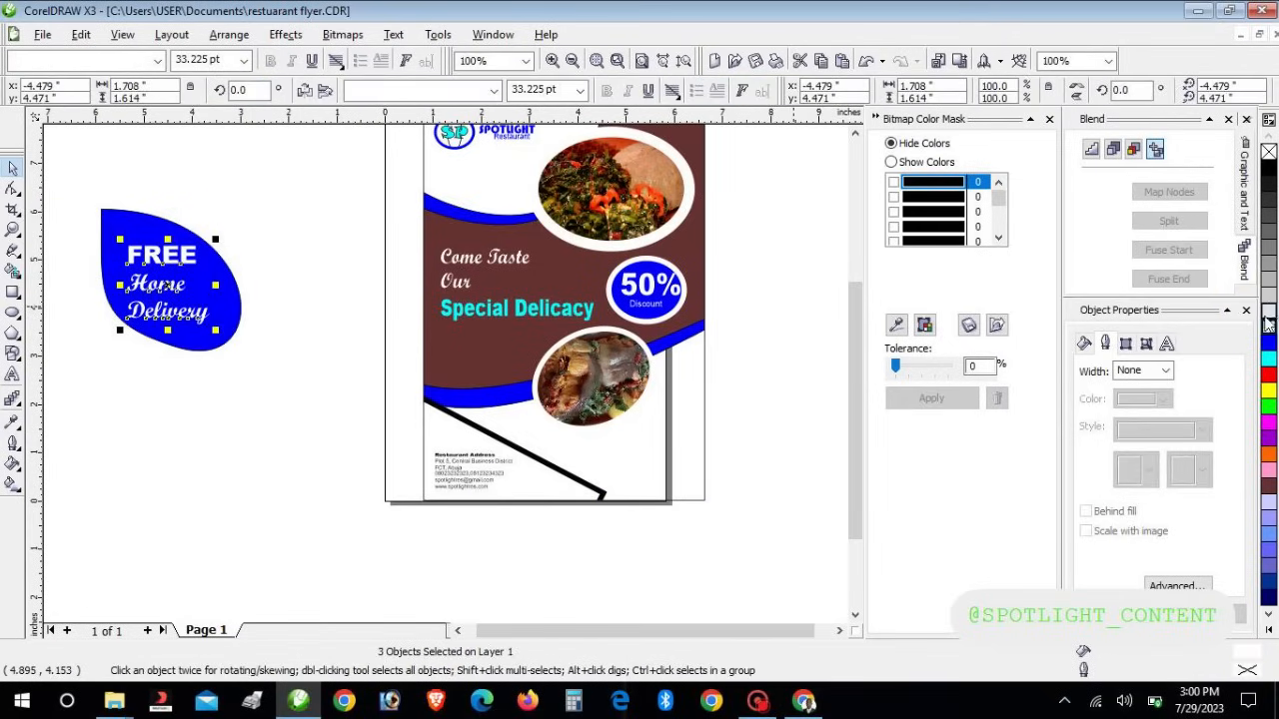
left_click(143, 208)
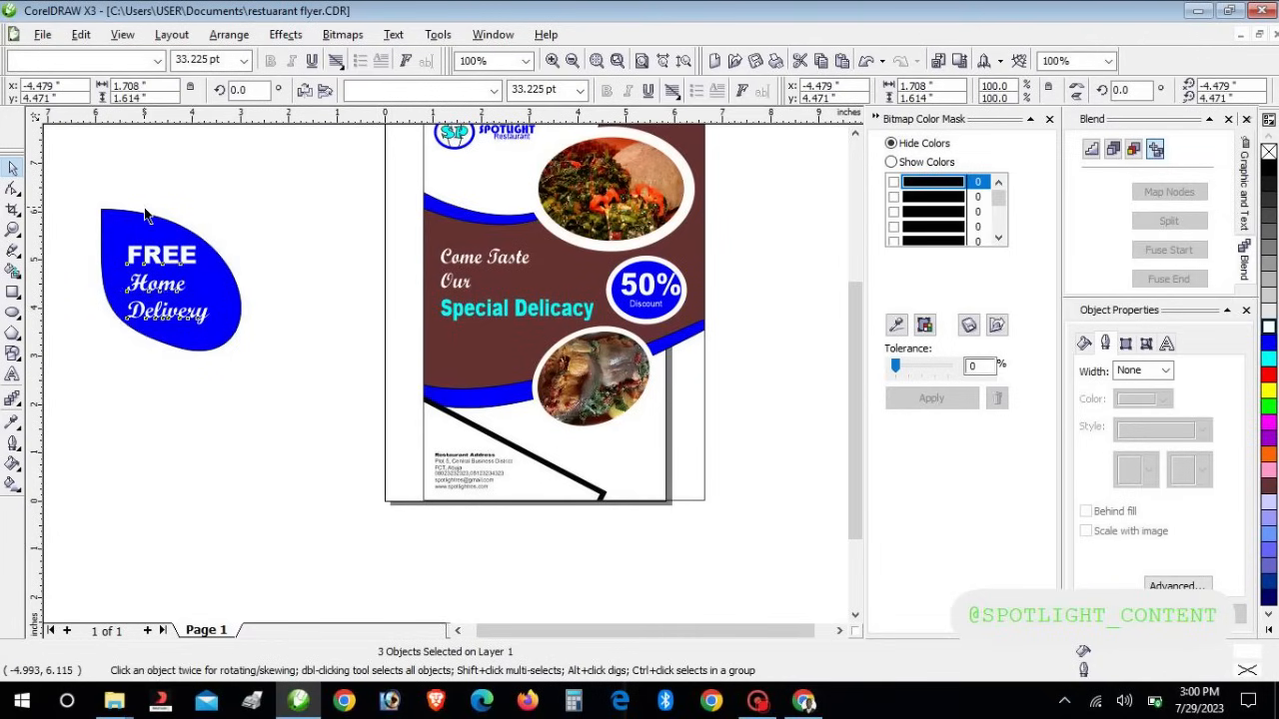
left_click_drag(55, 183, 330, 379)
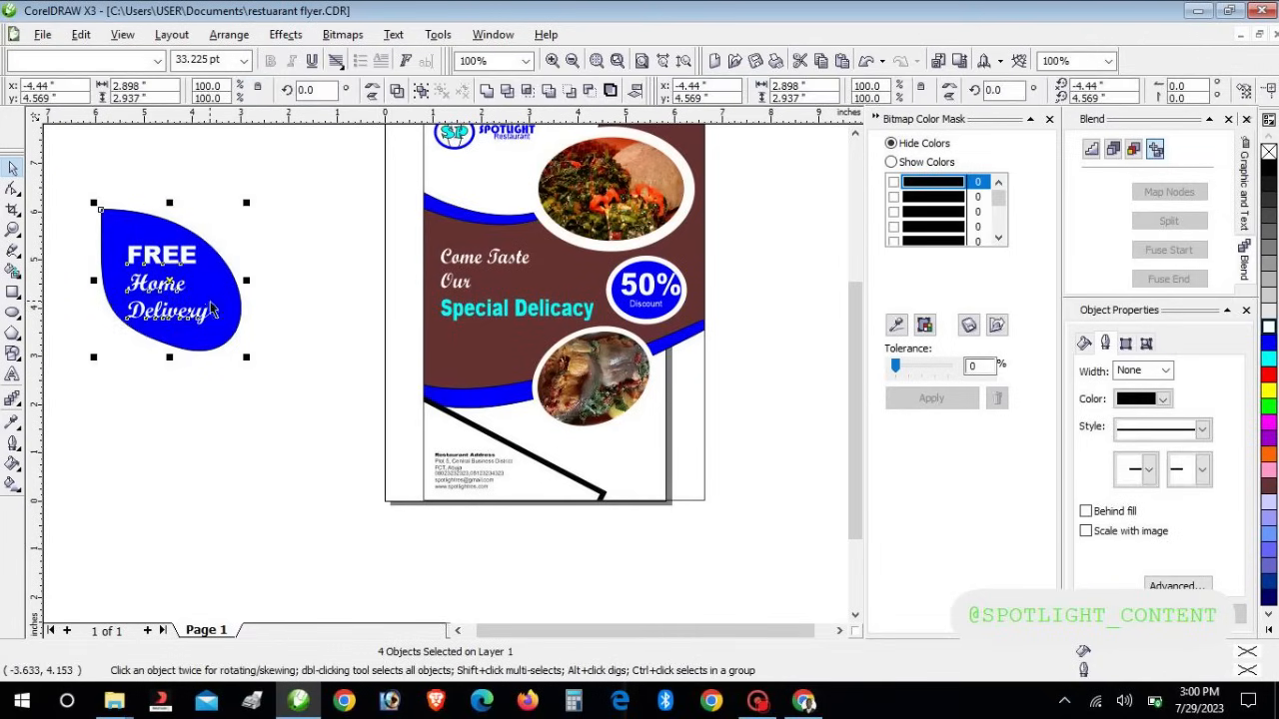
key("ctrl+g")
Move the badge to the flyer's lower-right corner, scale it to about 62% and nudge it into place
left_click_drag(211, 311, 659, 465)
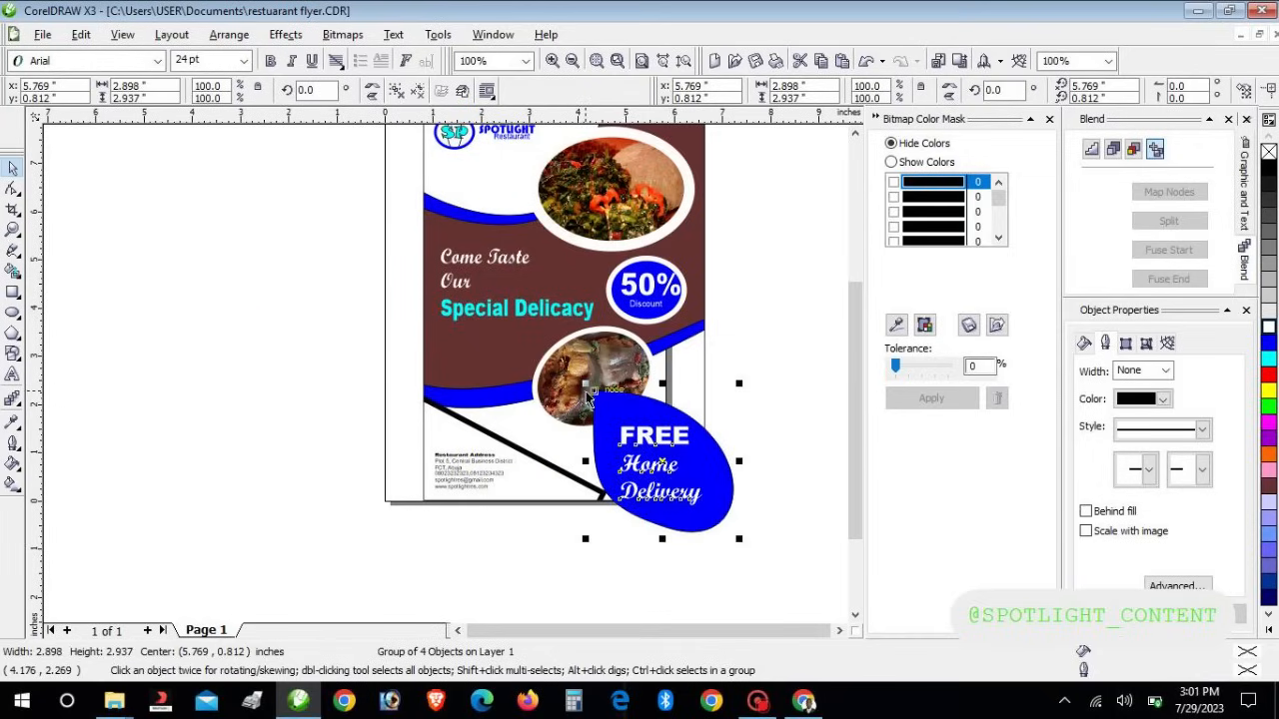
left_click_drag(586, 384, 634, 438)
key("Up")
key("Up")
key("Up")
key("Up")
key("Left")
key("Left")
key("Left")
key("Left")
key("Left")
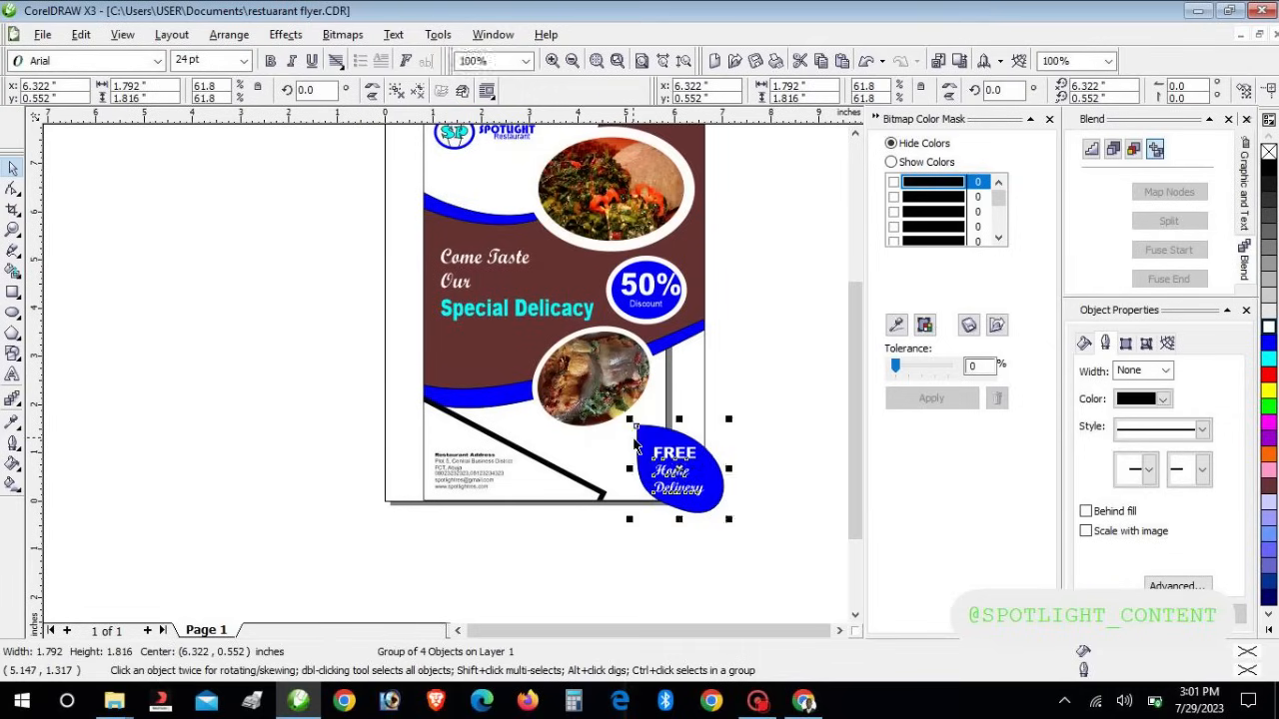
key("Up")
key("Right")
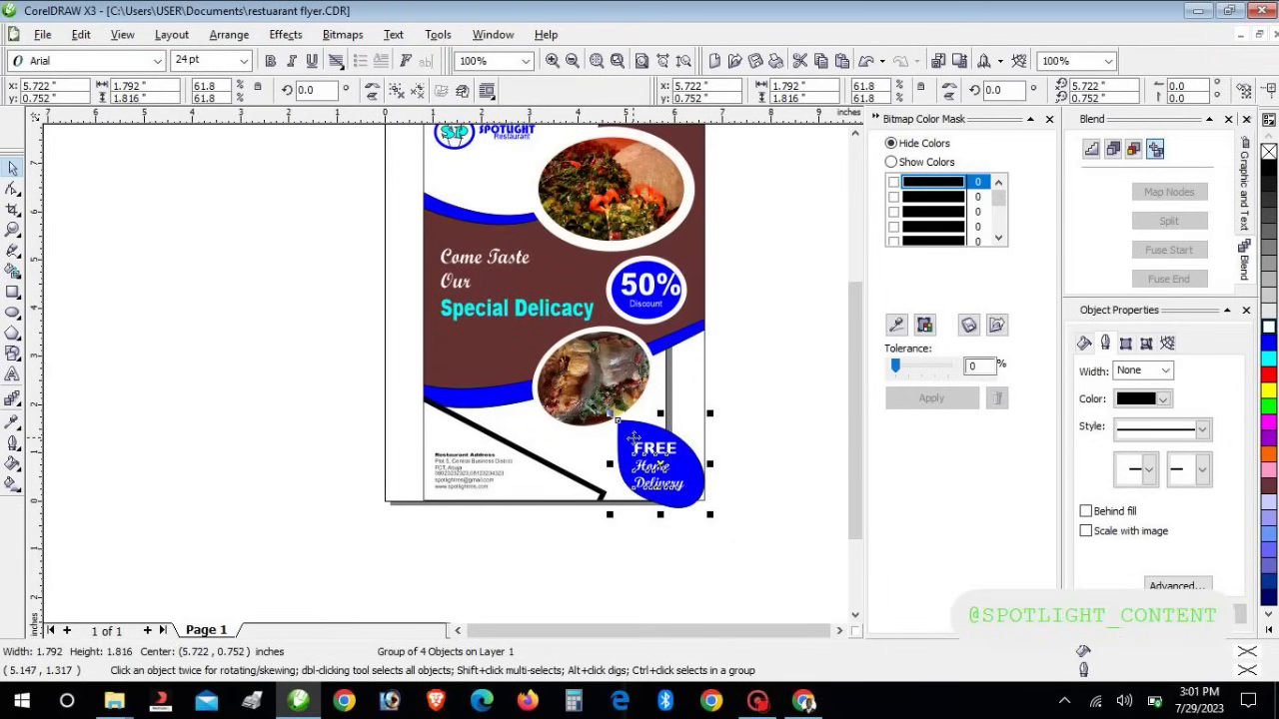
Start a new text object left of the page, typing '24'
left_click(13, 375)
left_click(102, 412)
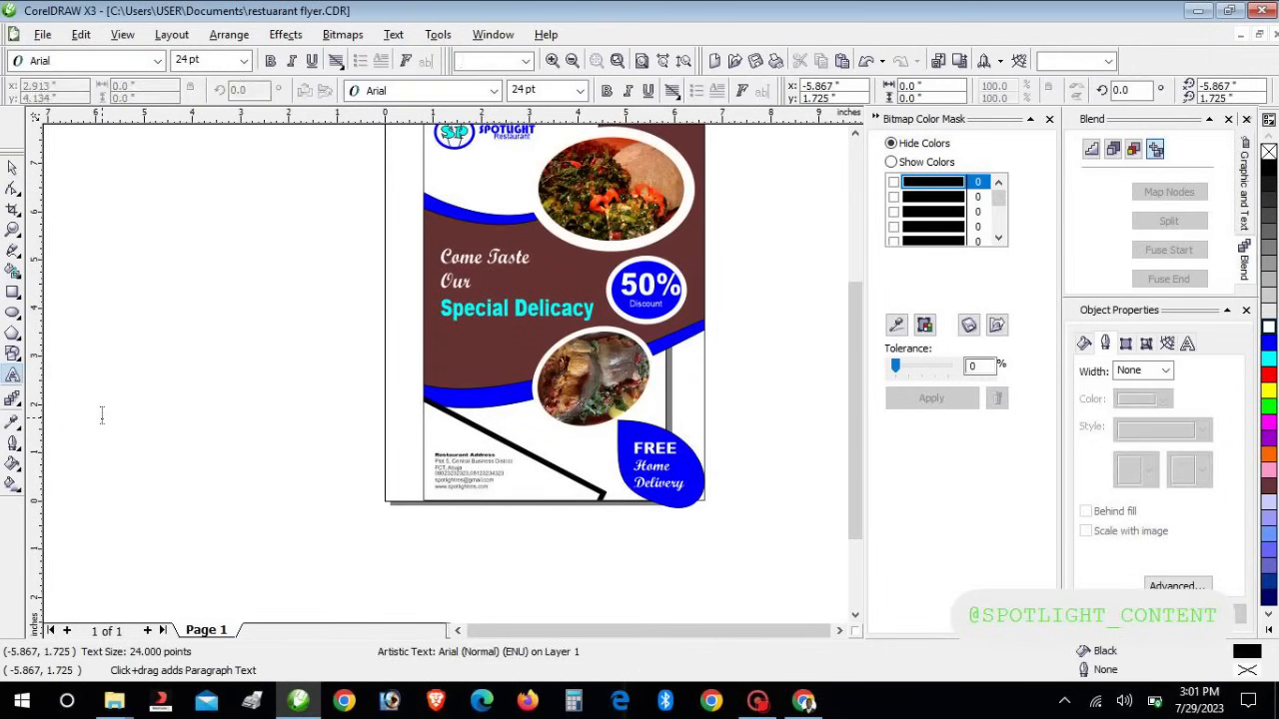
type("24/7 Services")
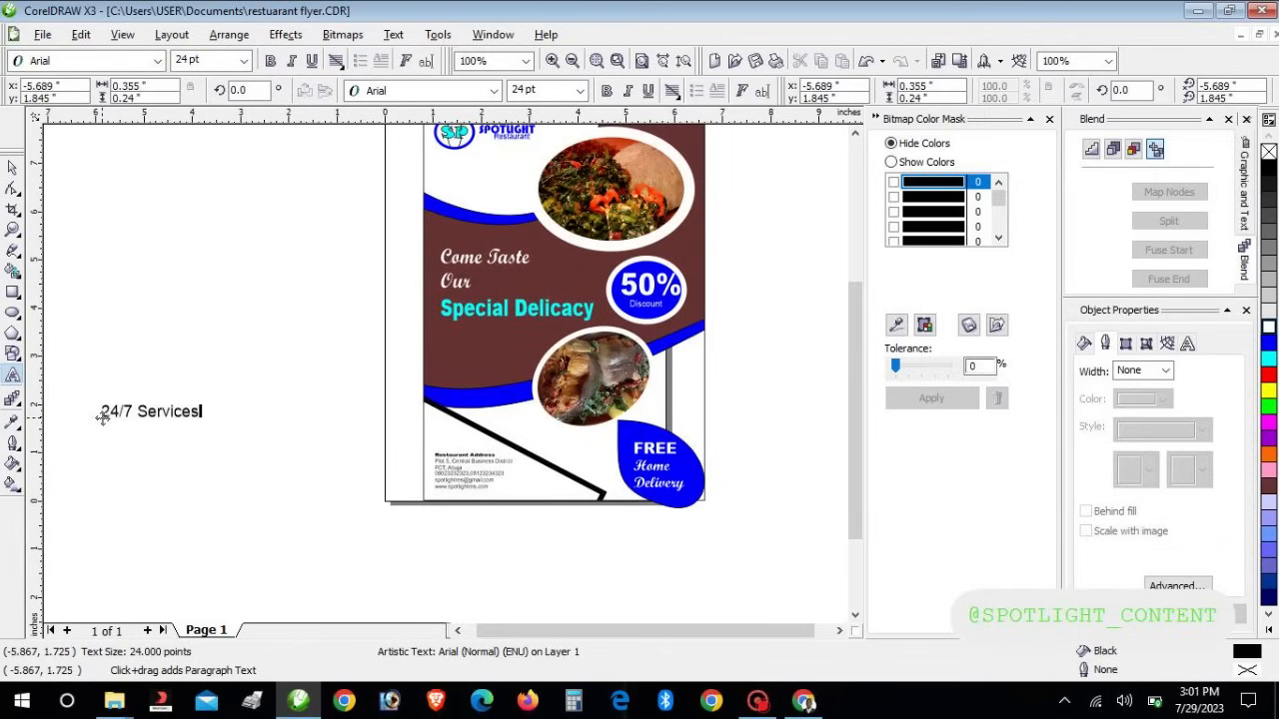
Move the 24/7 Services text onto the flyer's bottom edge
left_click(13, 167)
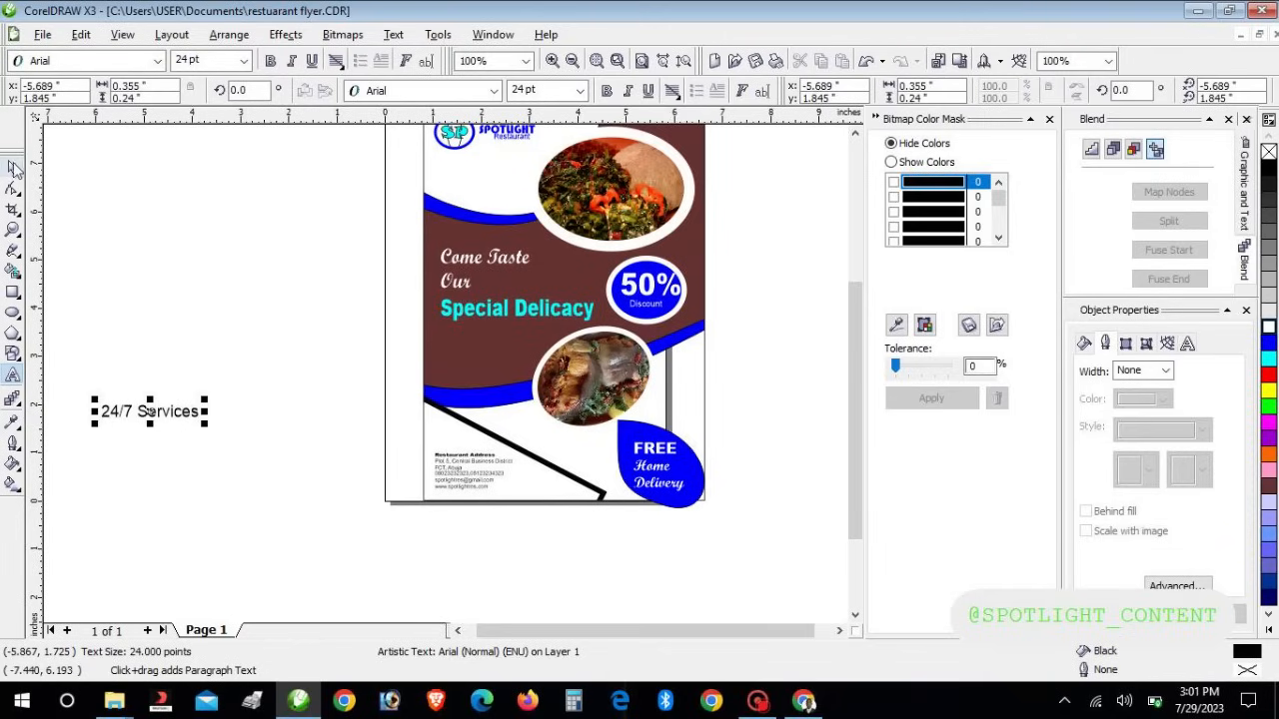
left_click_drag(148, 410, 567, 490)
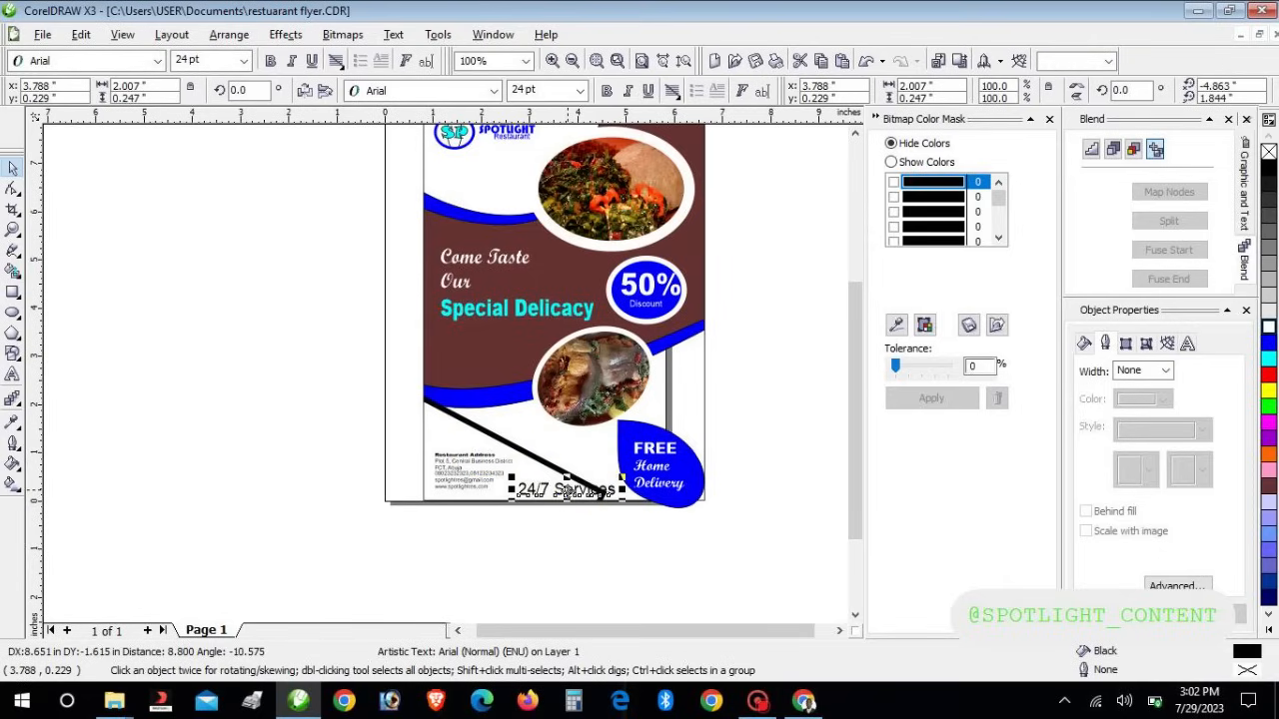
left_click(580, 534)
Set the 24/7 Services text to Arial Black with a dark brown fill
left_click(571, 491)
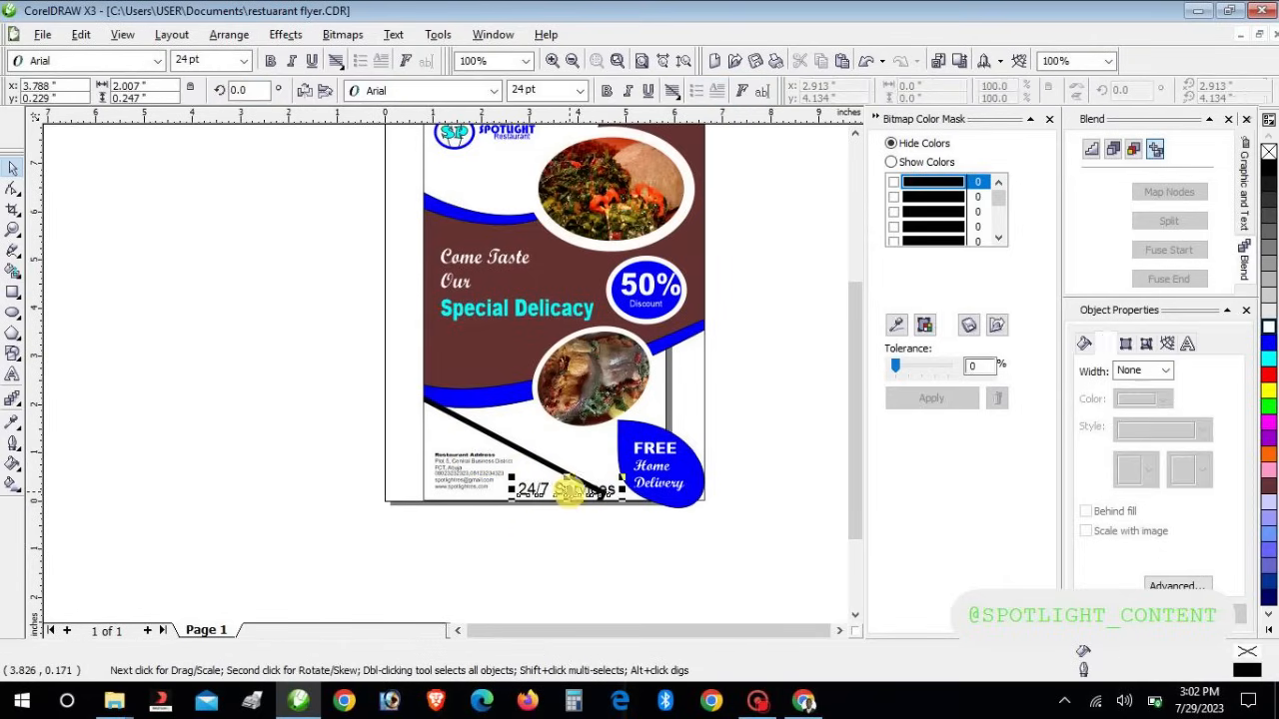
left_click(492, 91)
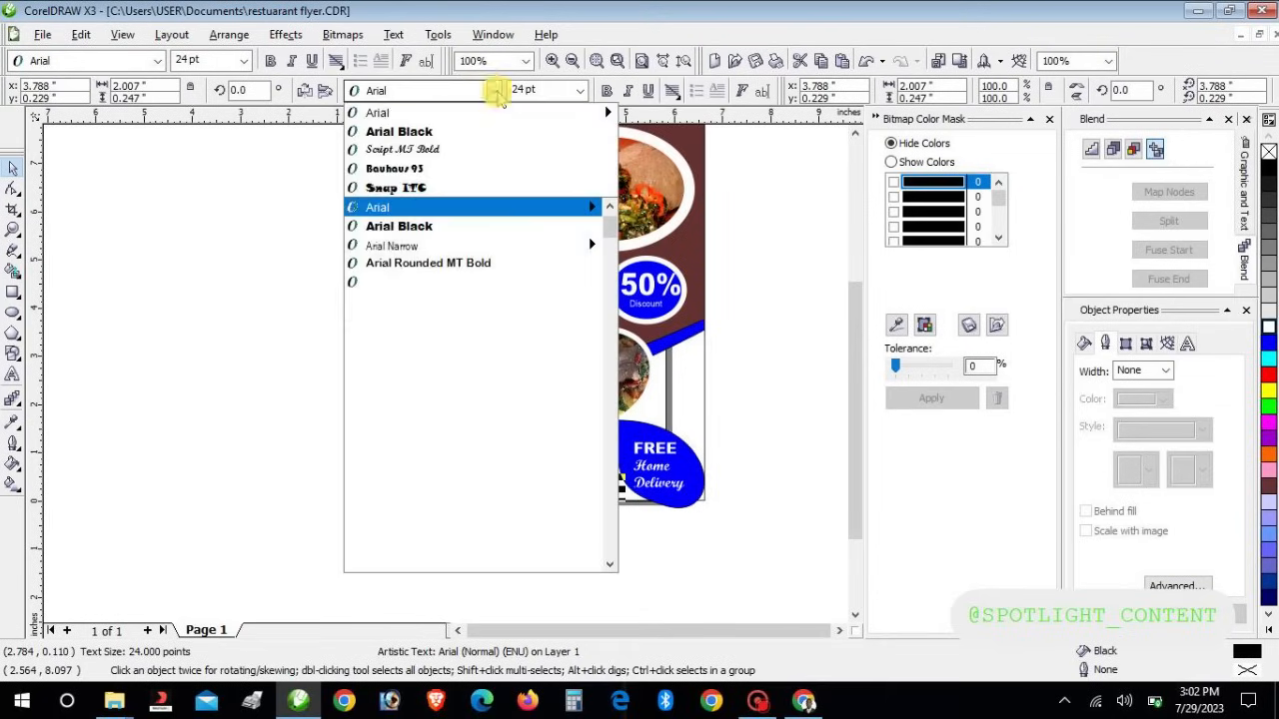
left_click(471, 126)
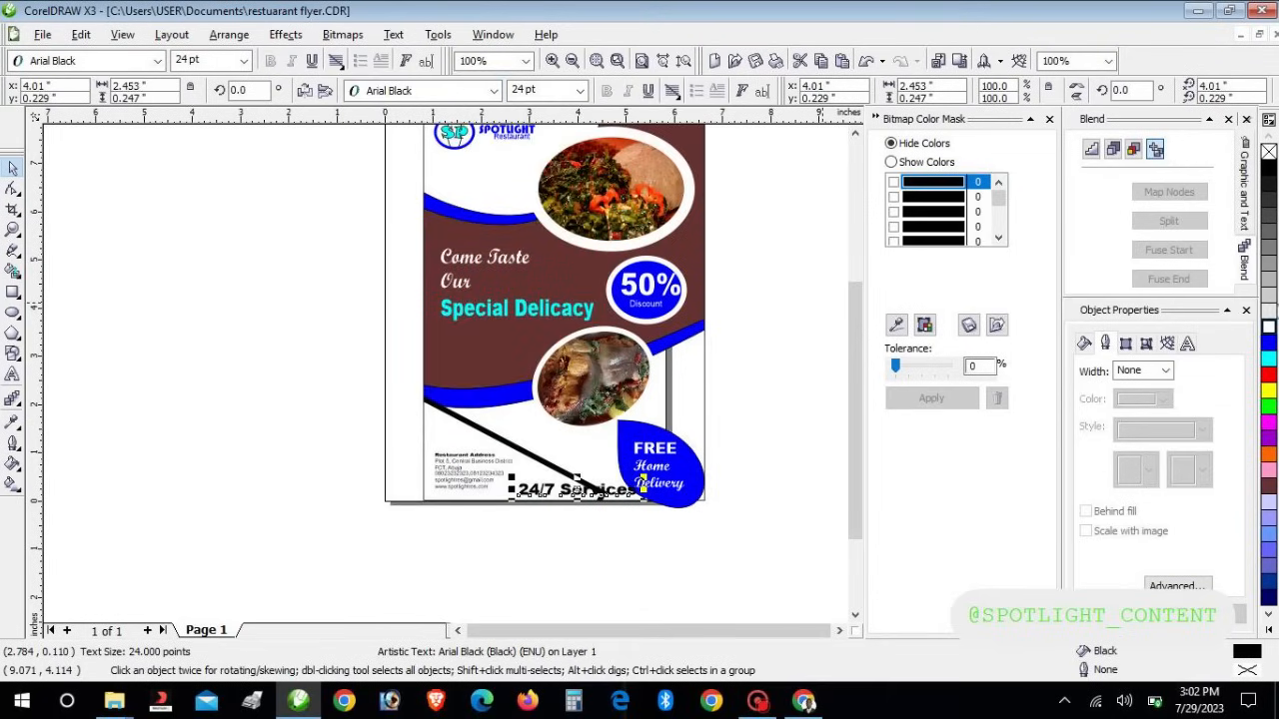
left_click(1267, 486)
left_click(679, 548)
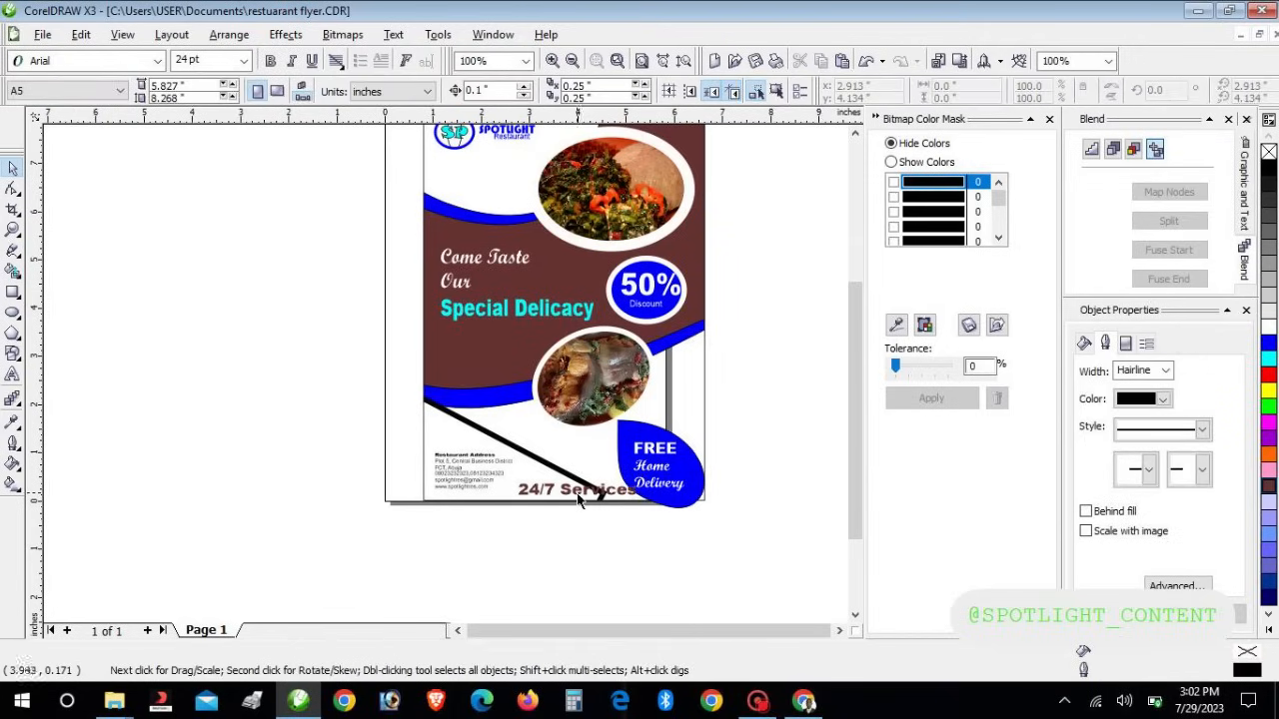
Draw a cyan-filled rectangle across the flyer's bottom edge
left_click(13, 292)
left_click_drag(645, 537, 500, 468)
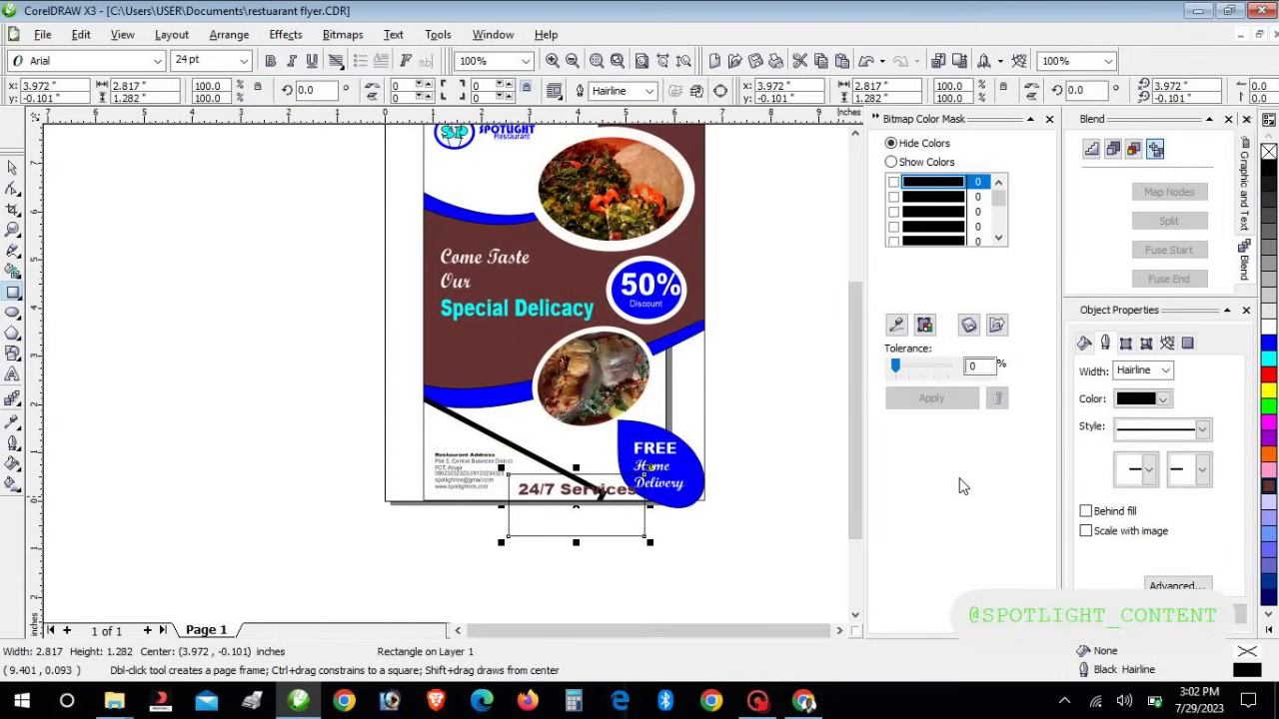
left_click(1269, 358)
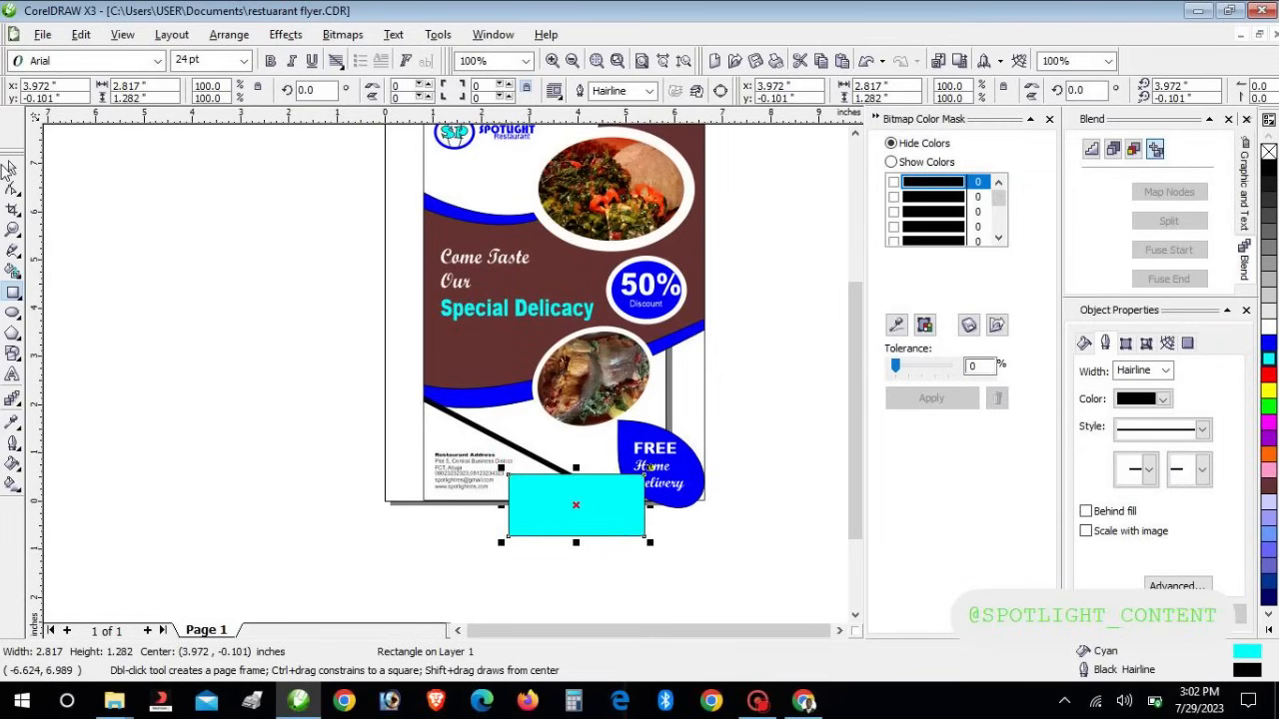
left_click(13, 168)
left_click(656, 603)
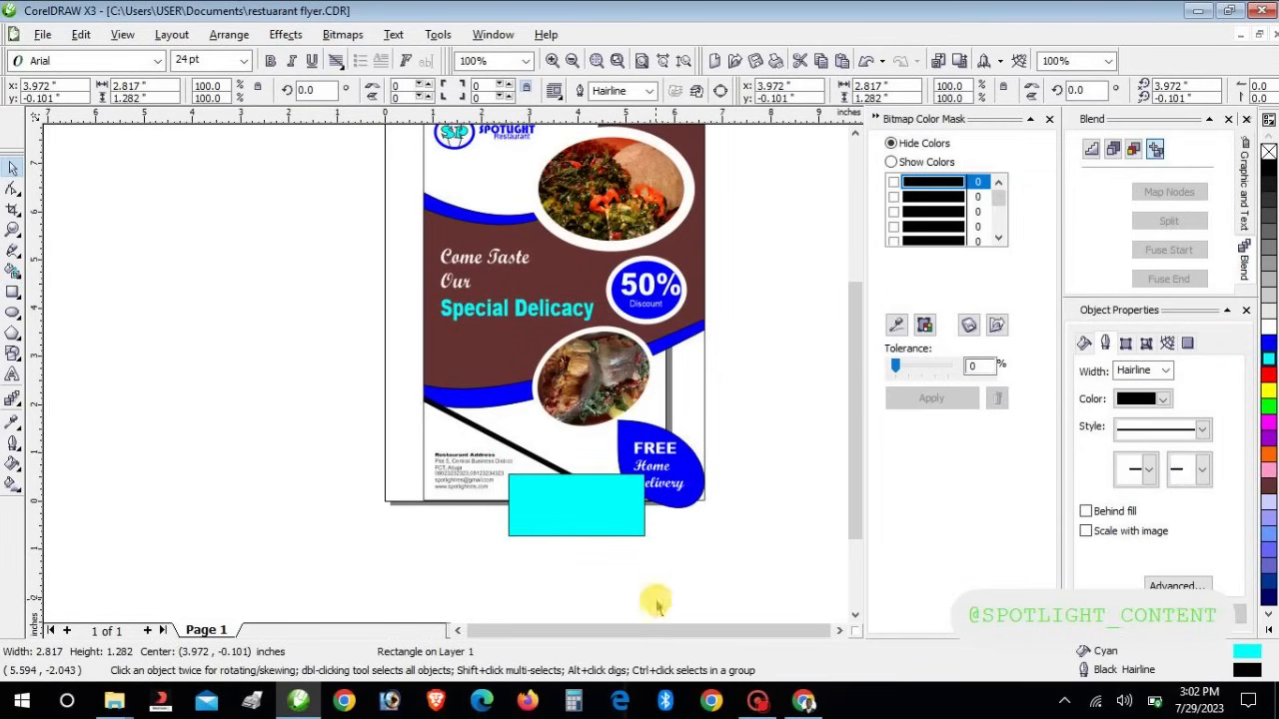
Send the cyan rectangle to the back of the page, behind the 24/7 Services text
left_click(592, 532)
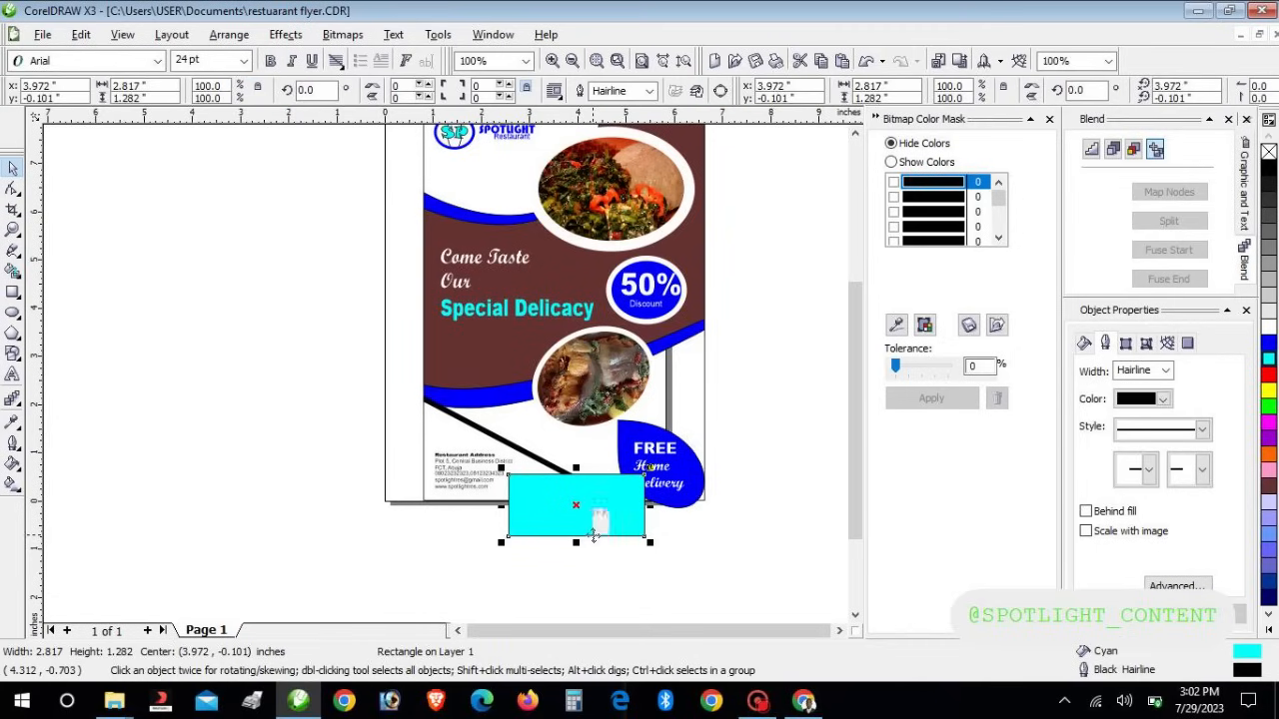
right_click(593, 534)
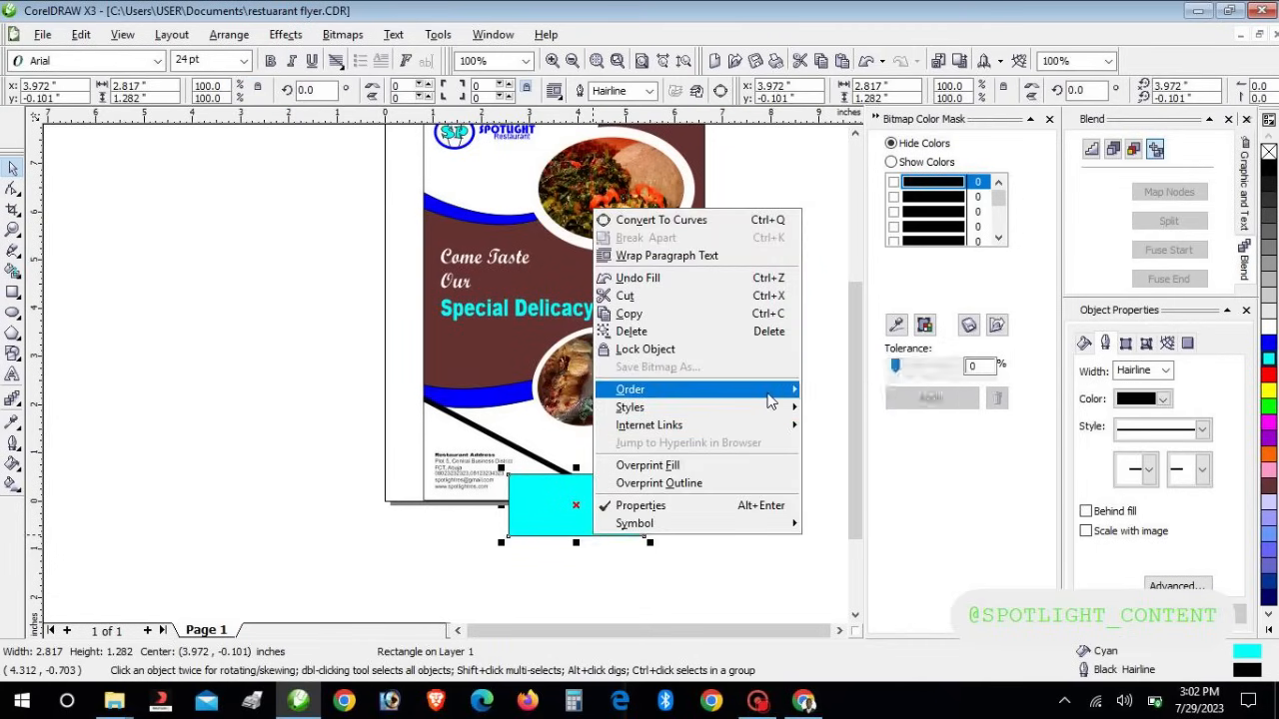
mouse_move(771, 401)
left_click(840, 248)
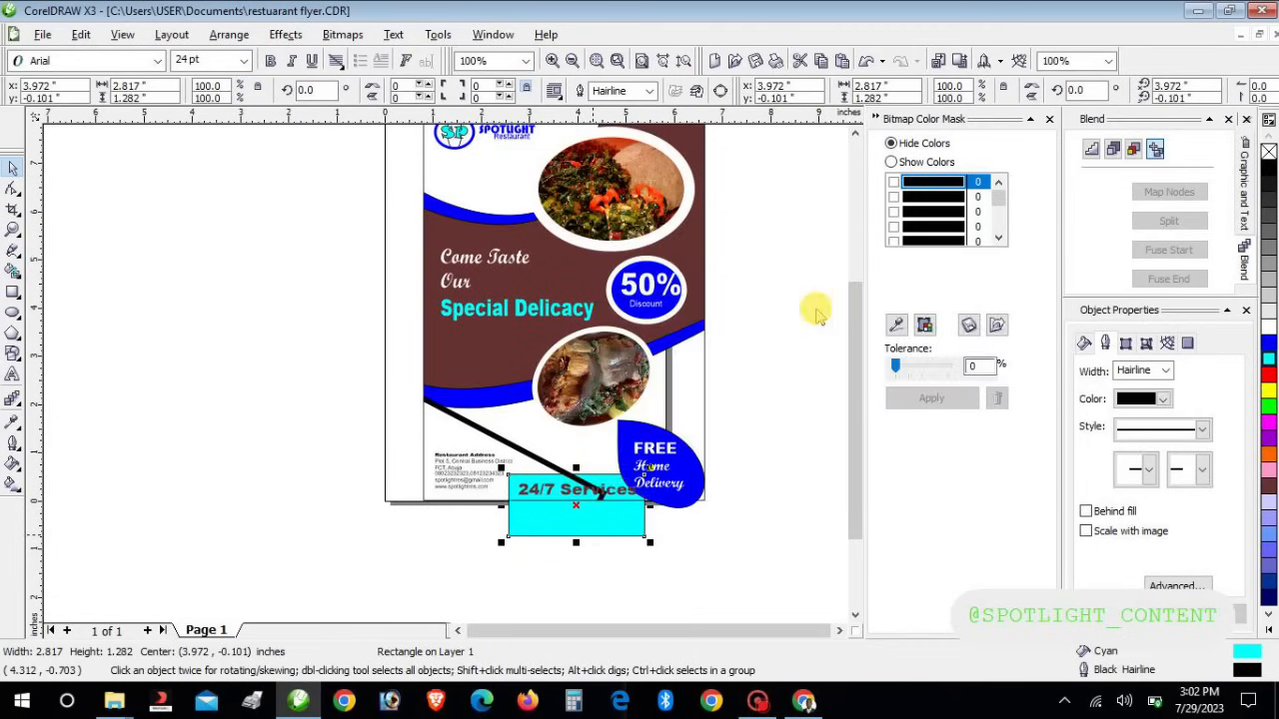
left_click(693, 537)
Select the cyan rectangle, 24/7 Services text and FREE badge together
left_click(595, 537)
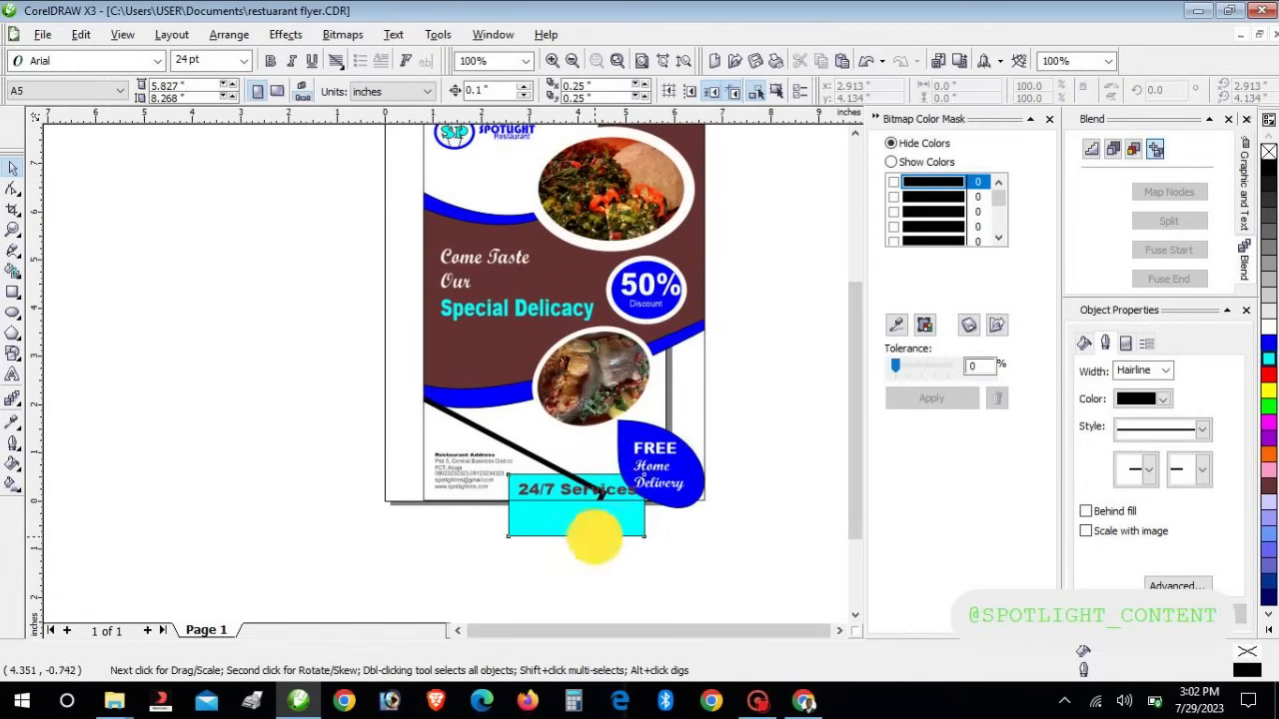
left_click(795, 473)
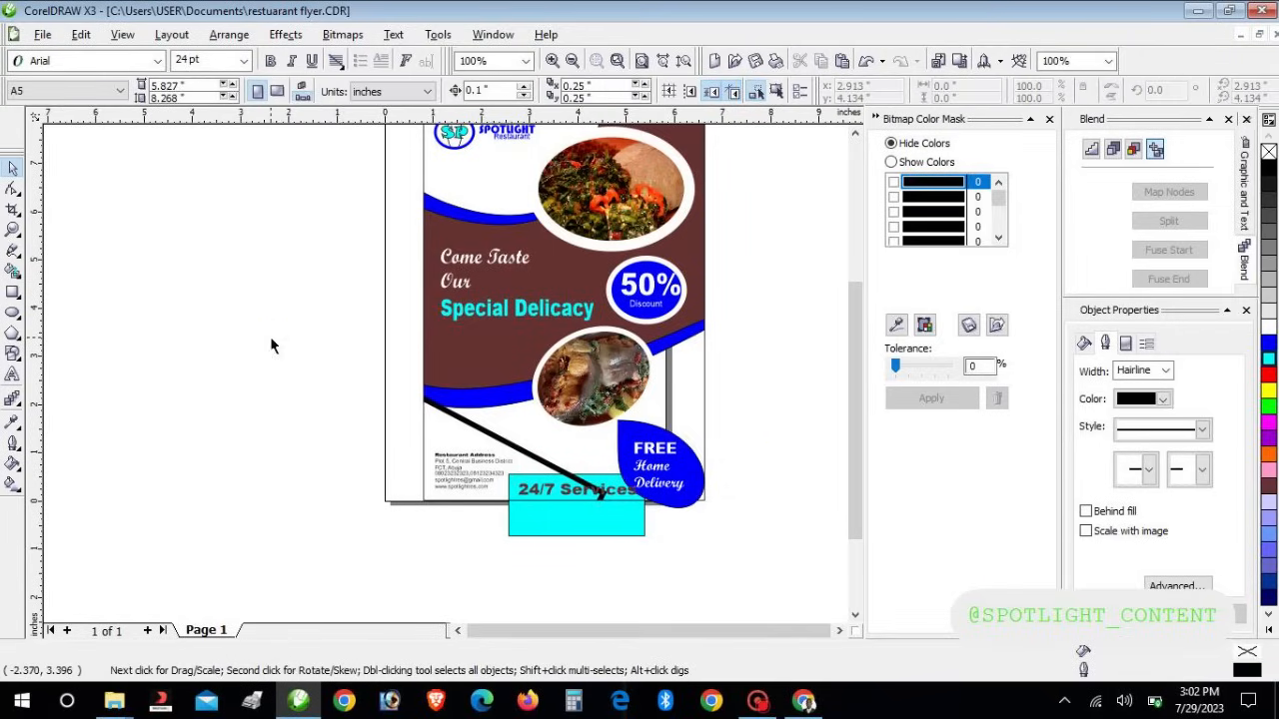
left_click_drag(855, 401, 864, 436)
mouse_move(799, 513)
left_mouse_down()
mouse_move(562, 286)
mouse_move(431, 374)
left_mouse_up()
left_click_drag(405, 355, 393, 352)
left_click(487, 441)
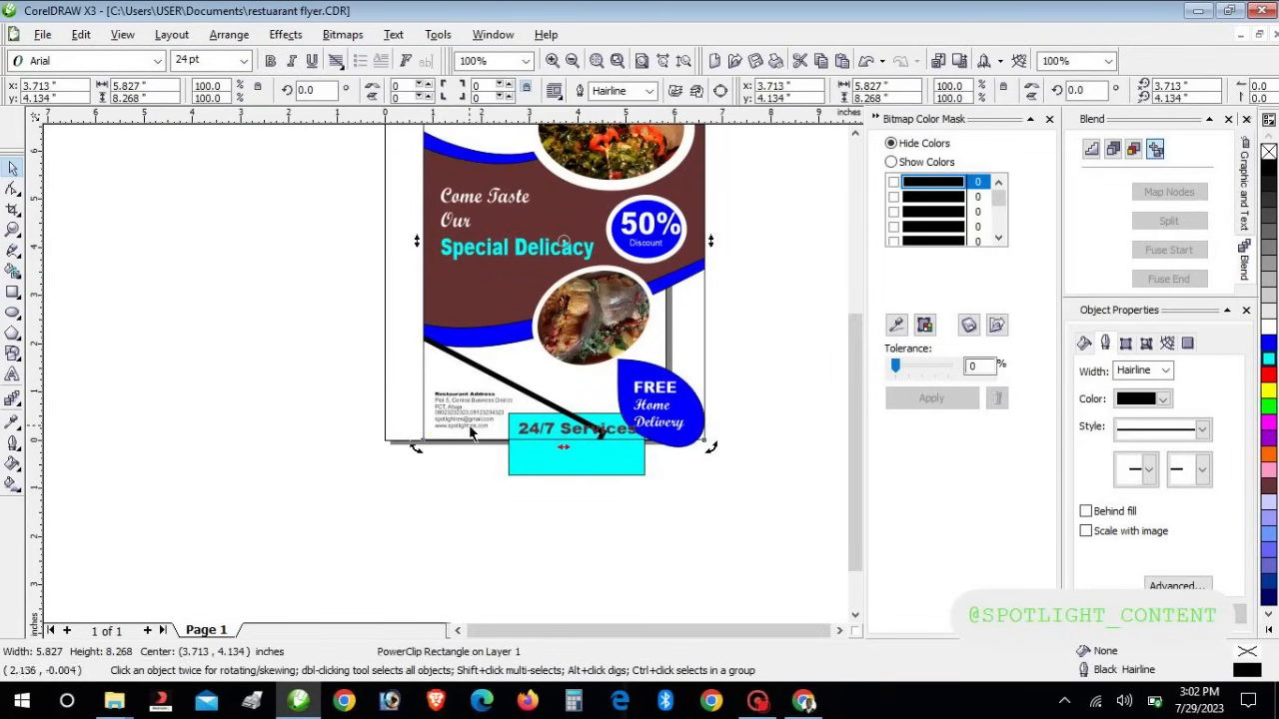
left_click(457, 423)
left_click_drag(367, 324, 799, 540)
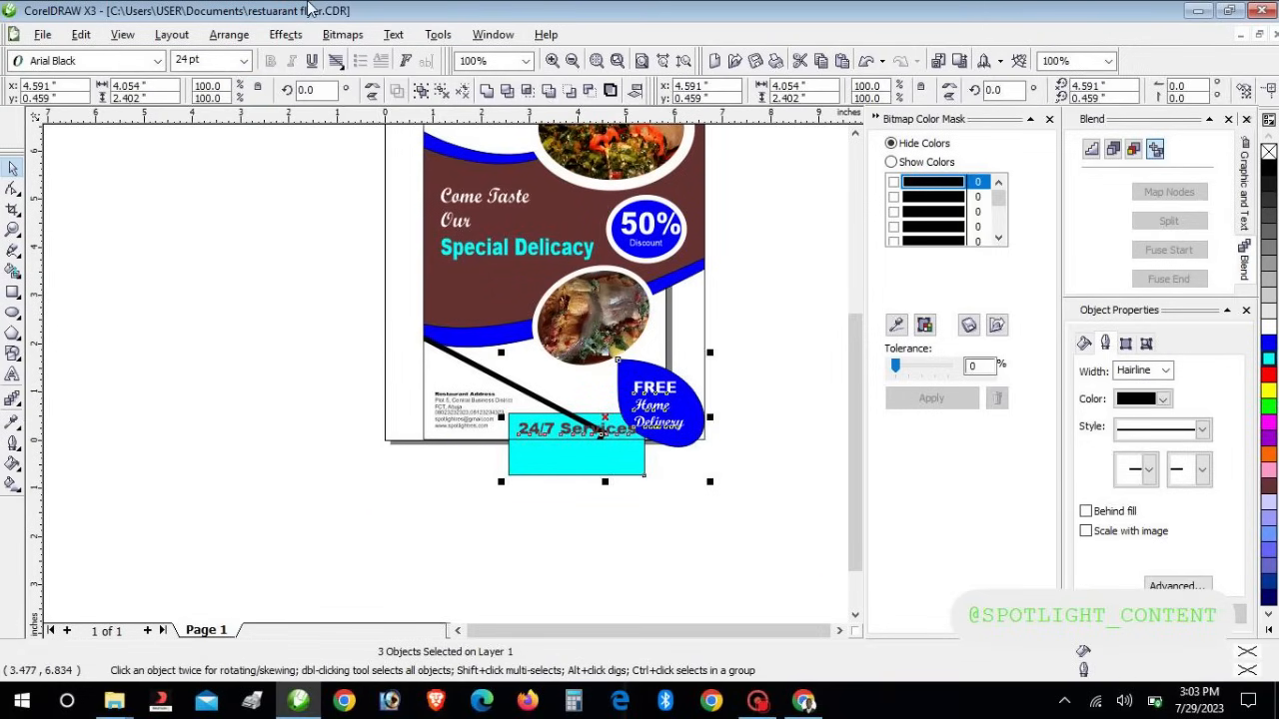
PowerClip the three selected objects inside the flyer's frame
left_click(294, 34)
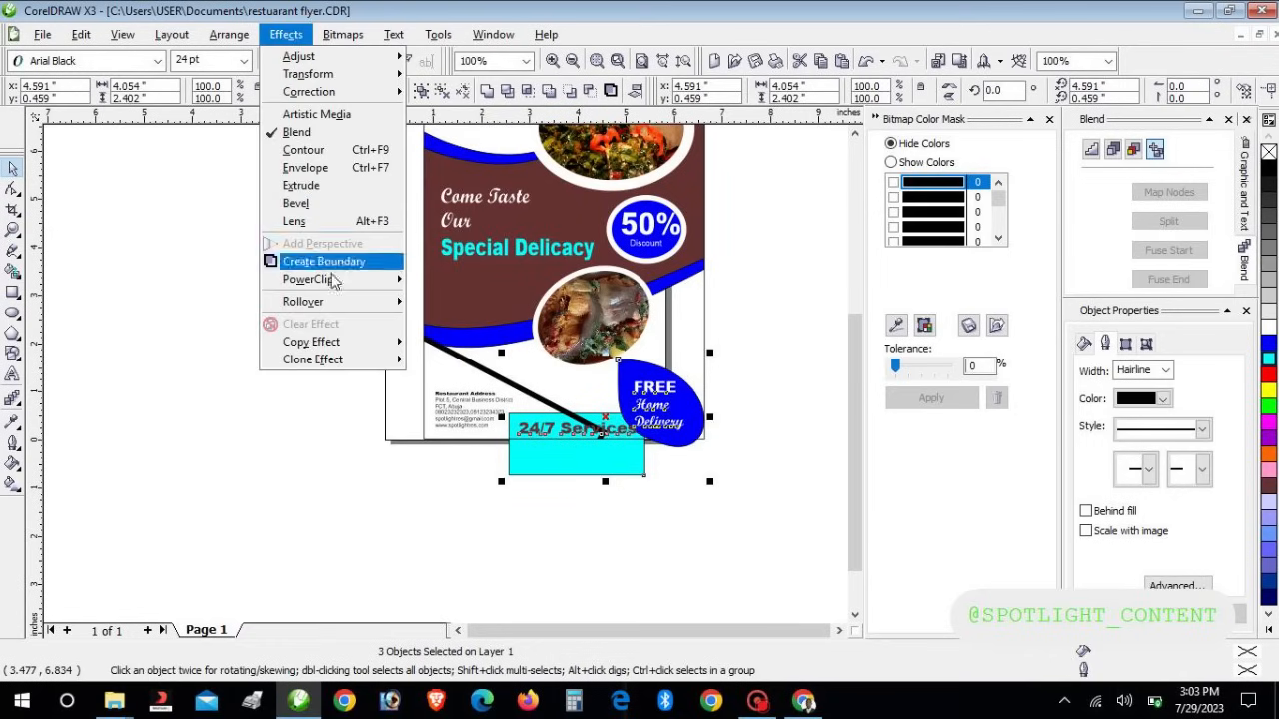
mouse_move(365, 285)
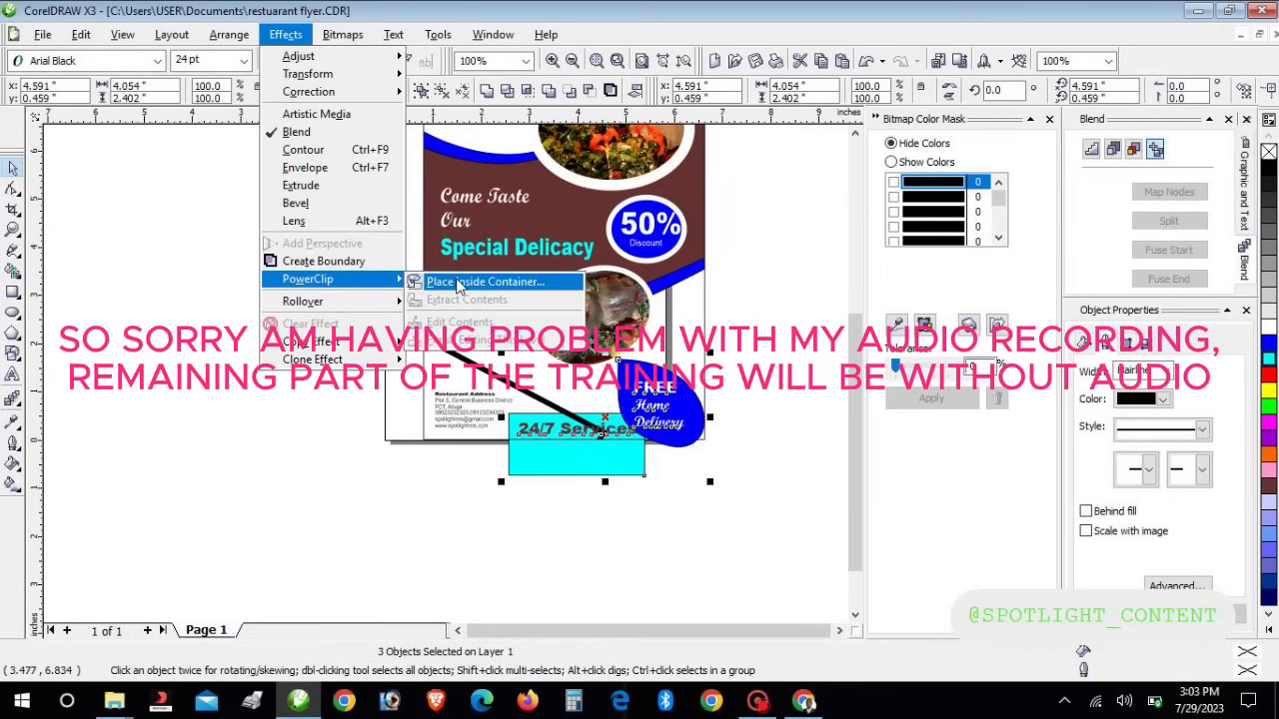
left_click(444, 283)
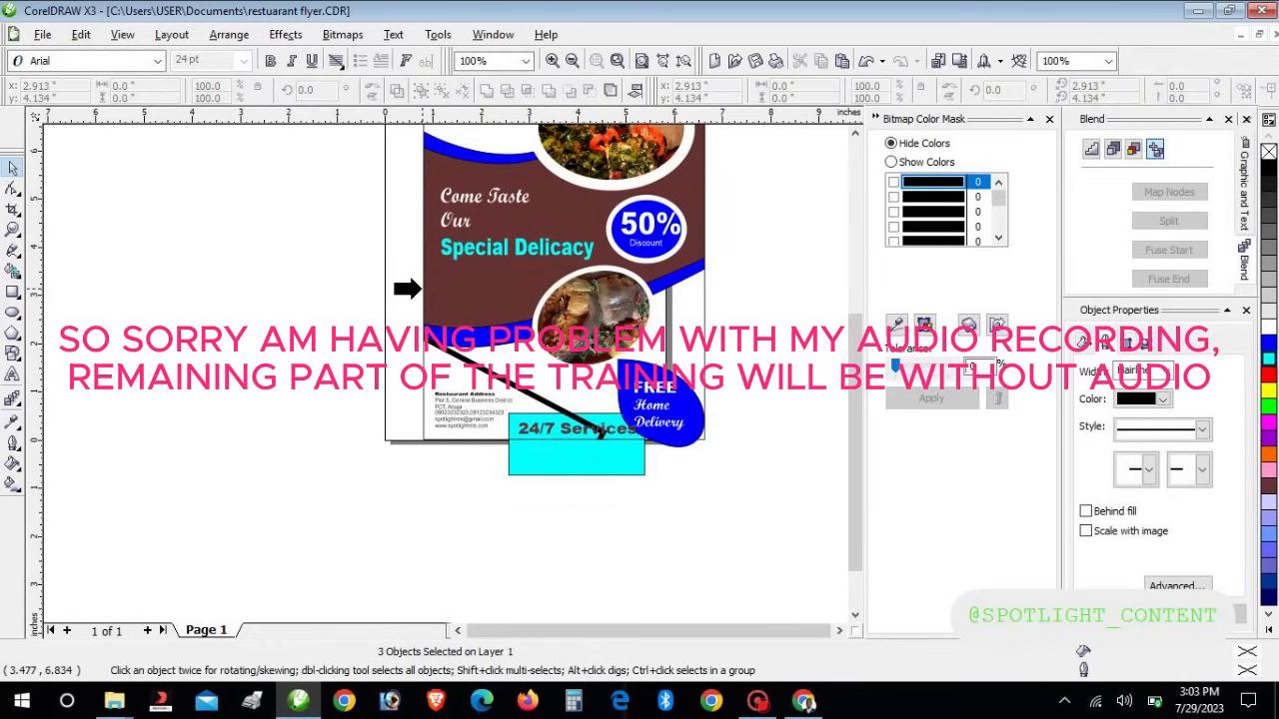
left_click(420, 289)
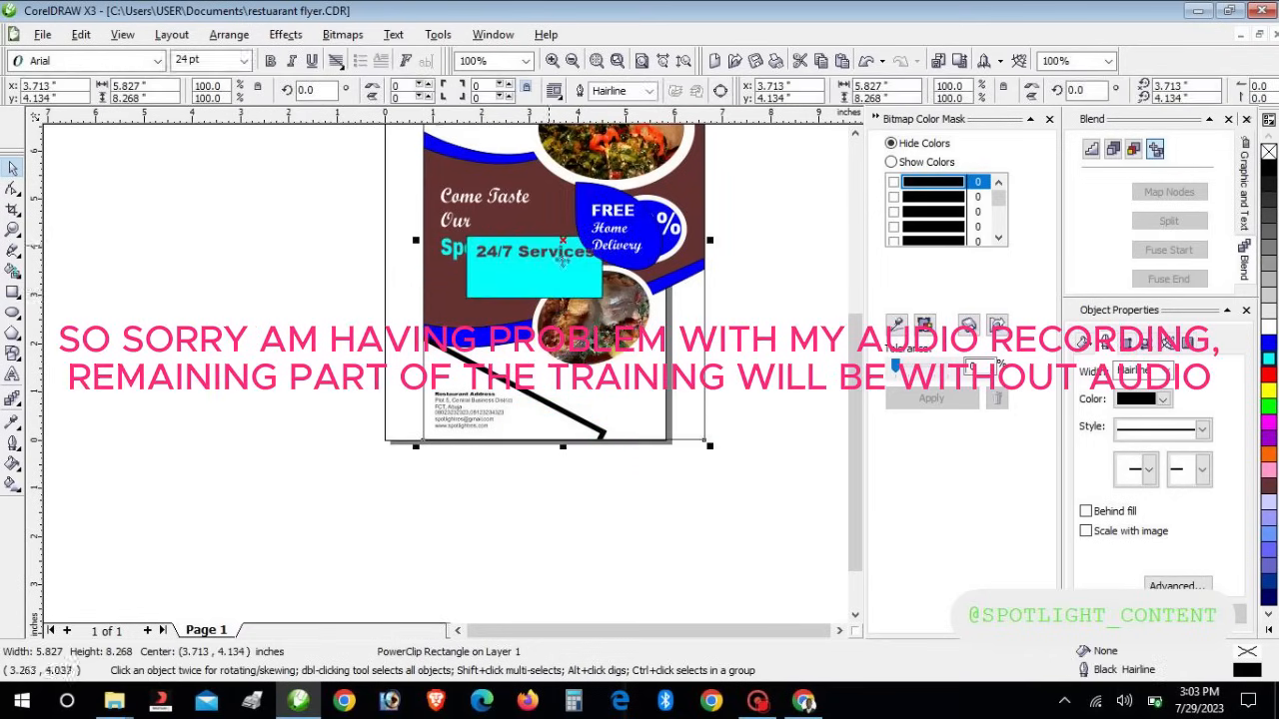
right_click(552, 250)
Inside the PowerClip, move the 24/7 Services text, cyan strip and FREE badge to the flyer's bottom
left_click(615, 292)
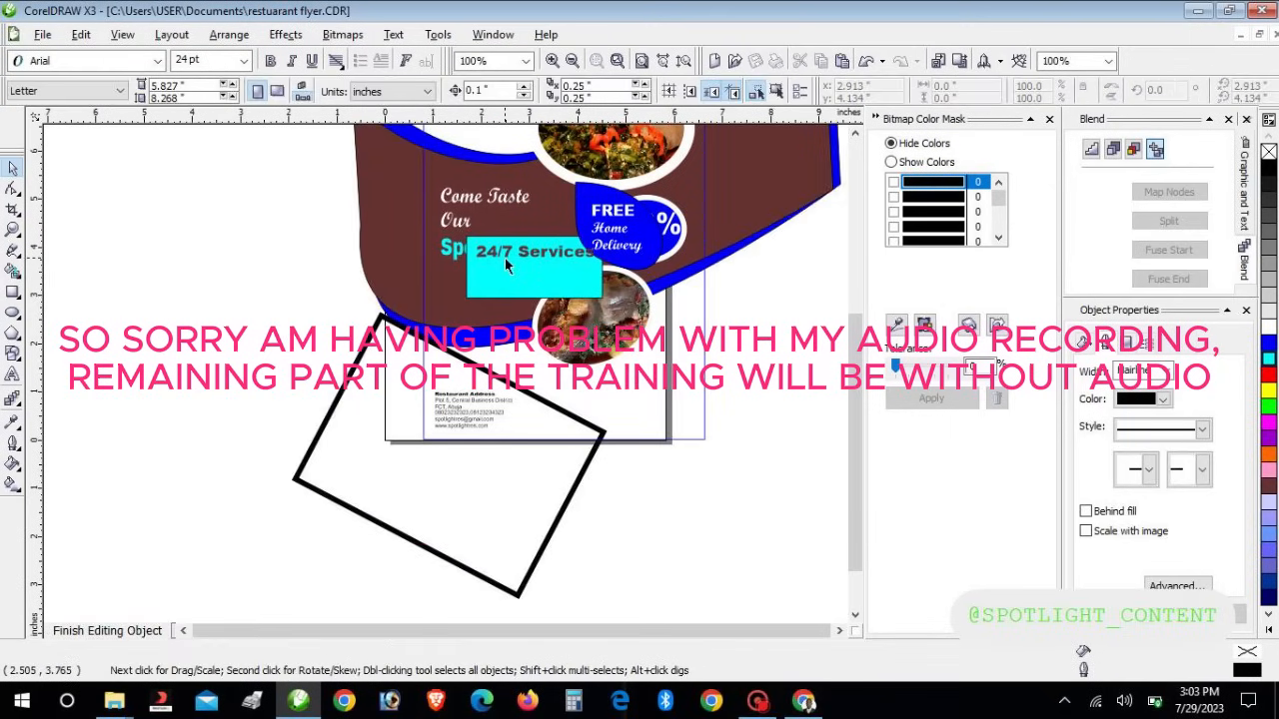
left_click(512, 289)
left_click_drag(511, 290, 552, 450)
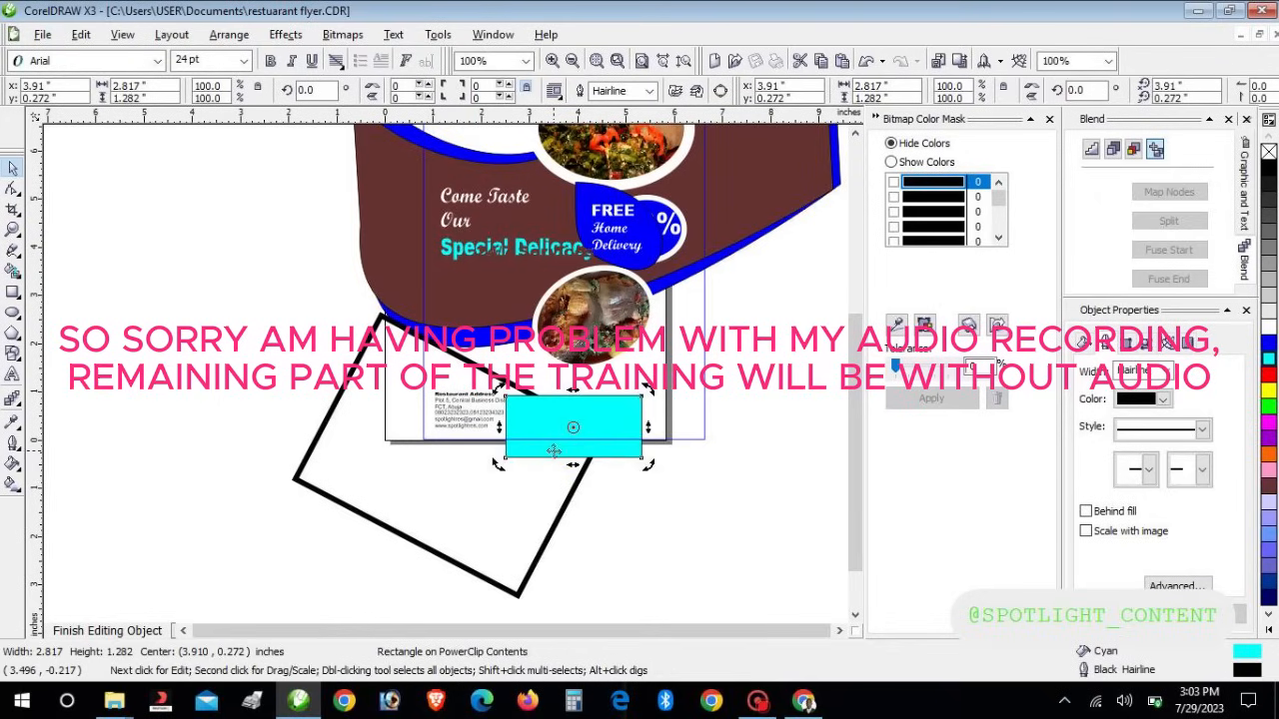
key("ctrl+z")
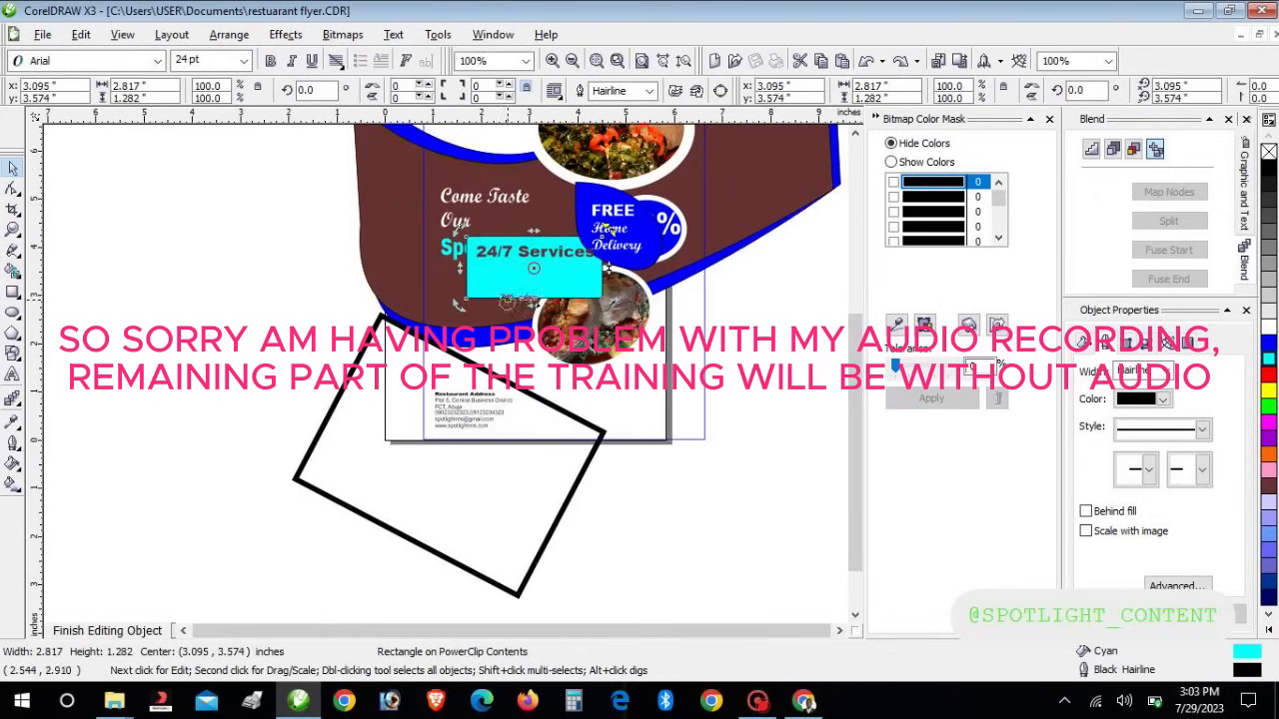
left_click(675, 300)
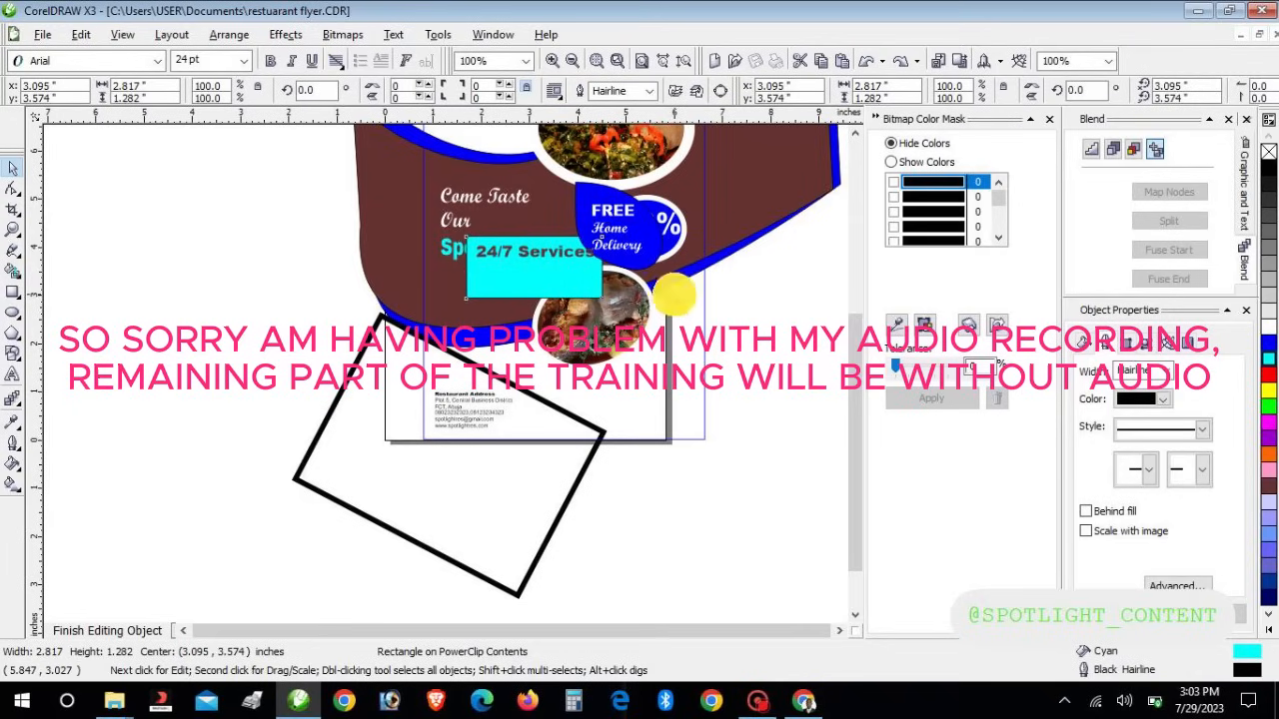
left_click(544, 255)
left_click_drag(546, 256, 580, 427)
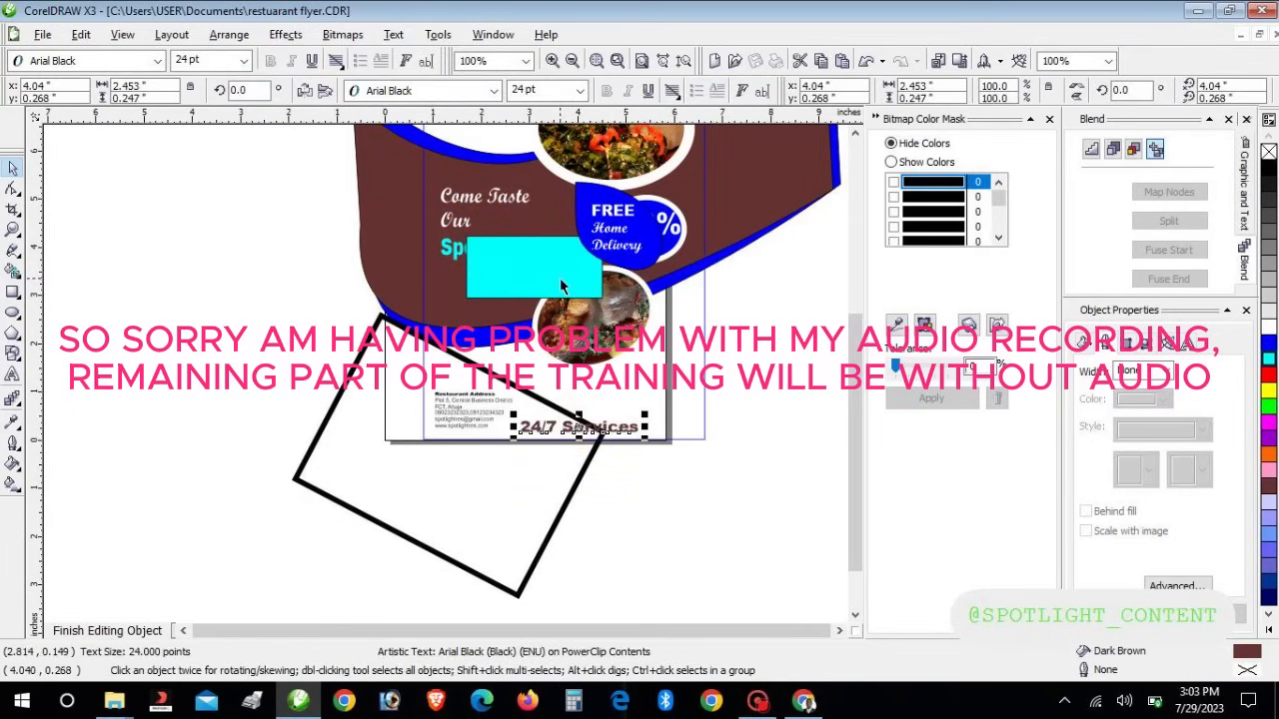
left_click(545, 294)
left_click_drag(544, 285, 594, 467)
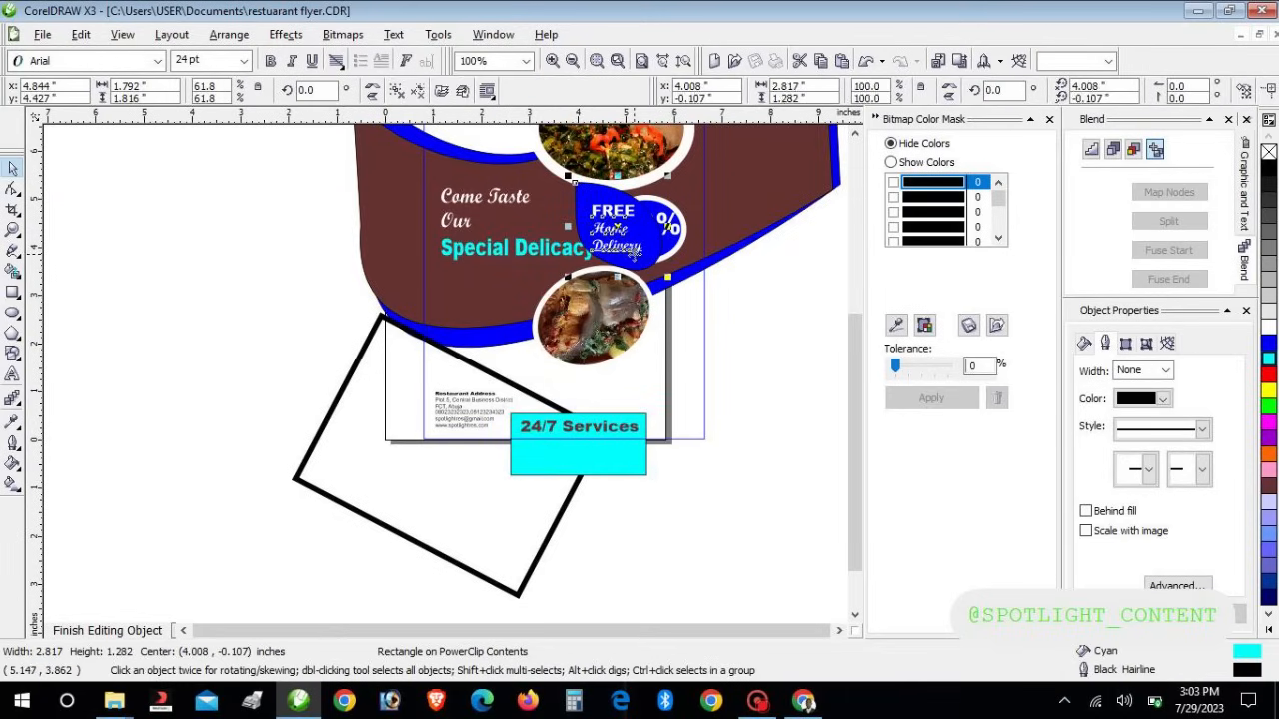
left_click_drag(635, 259, 694, 424)
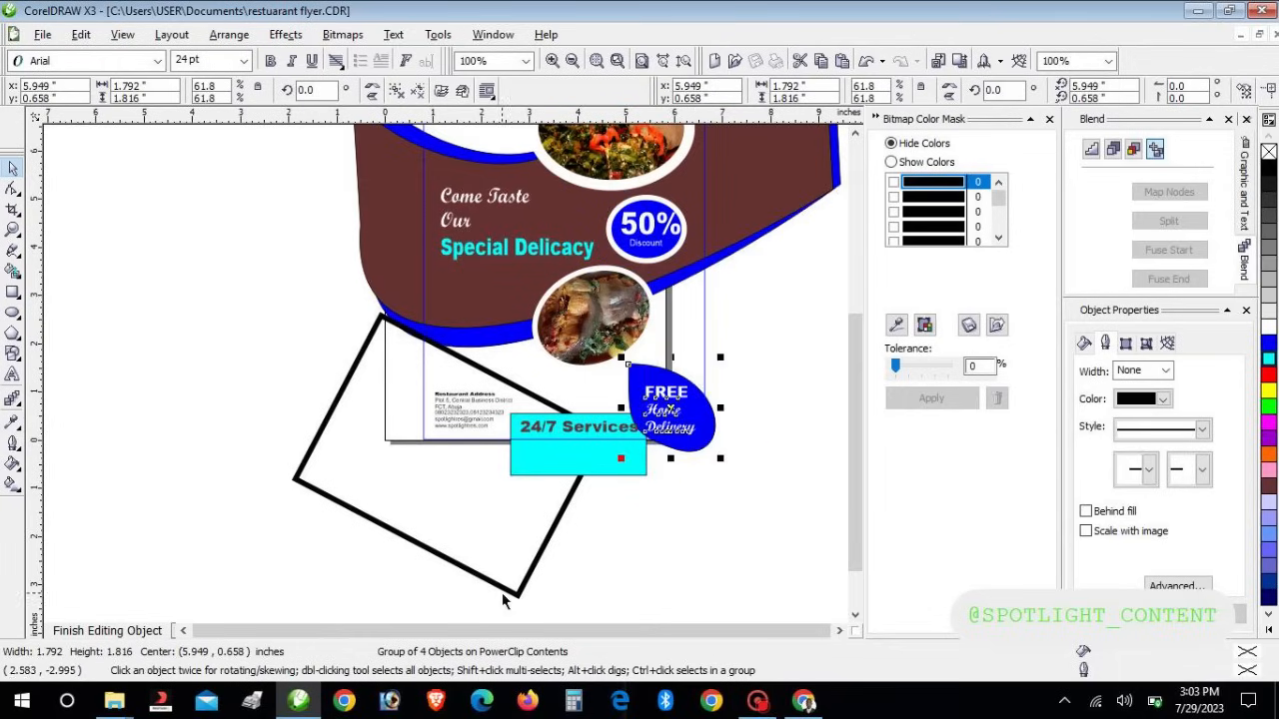
left_click(127, 632)
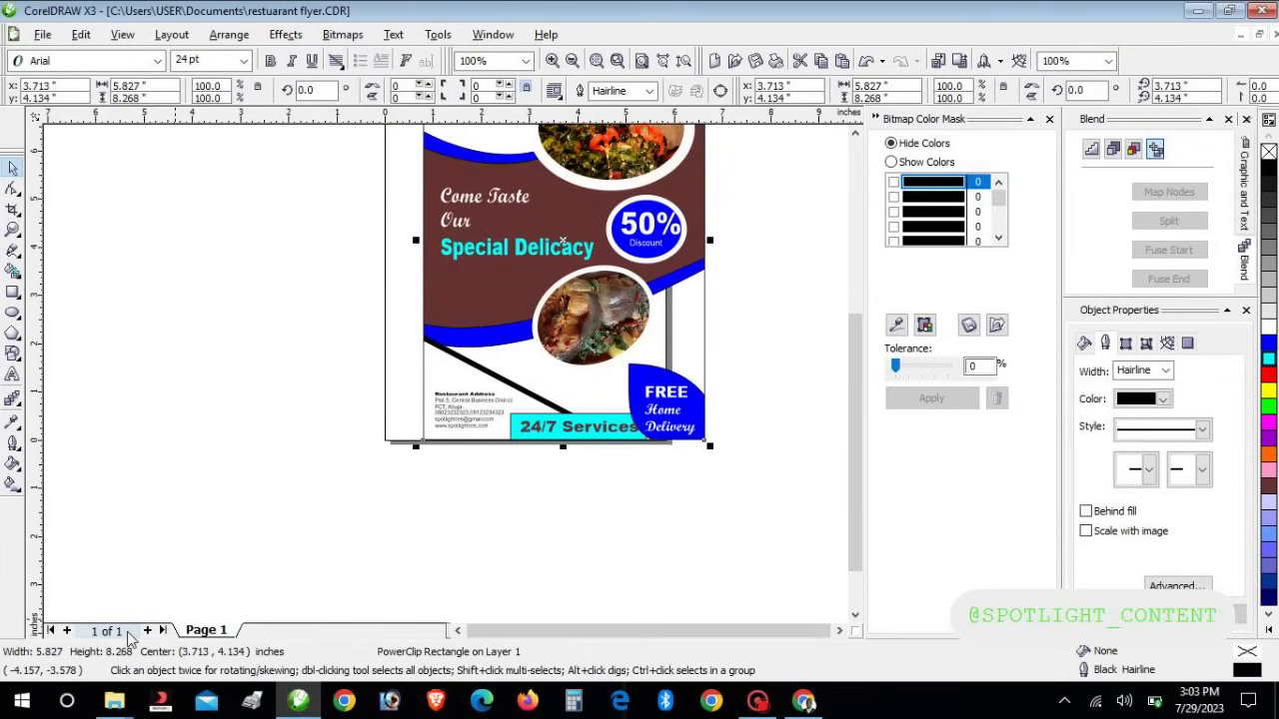
Reopen the flyer's clipped contents and narrow the 24/7 Services text to 2.198" wide
left_click(522, 383)
right_click(521, 383)
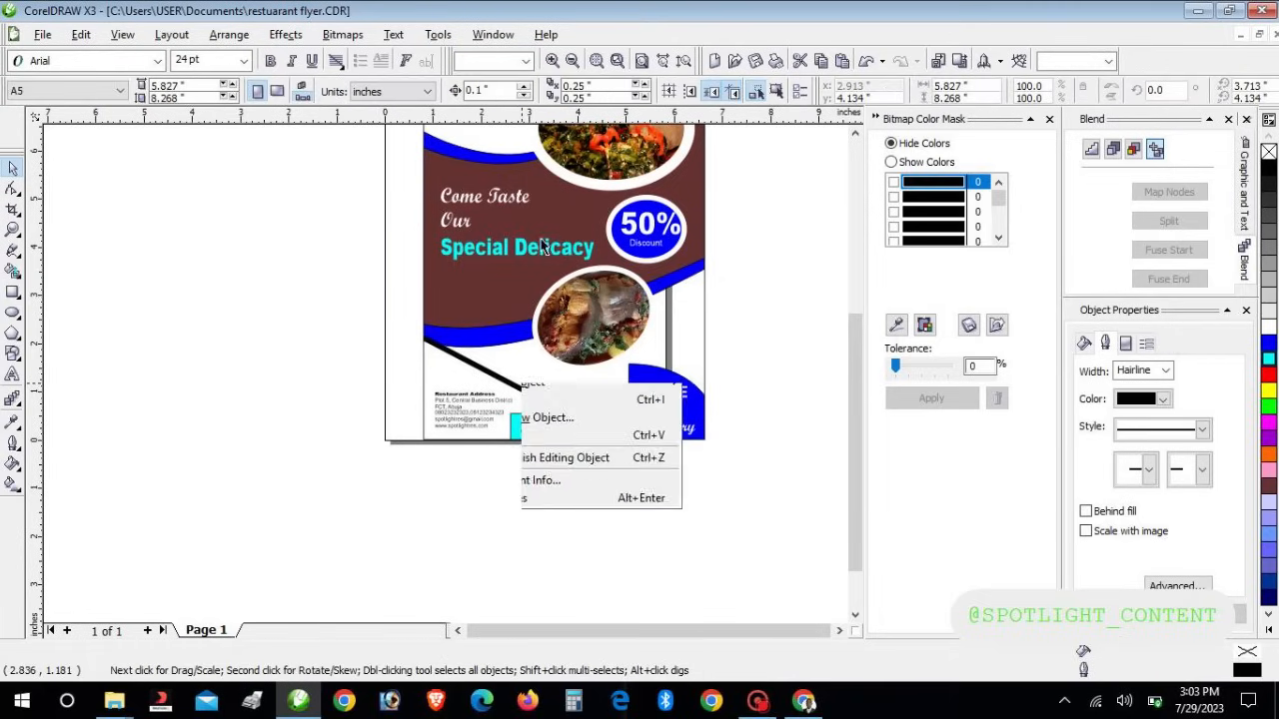
left_click(547, 347)
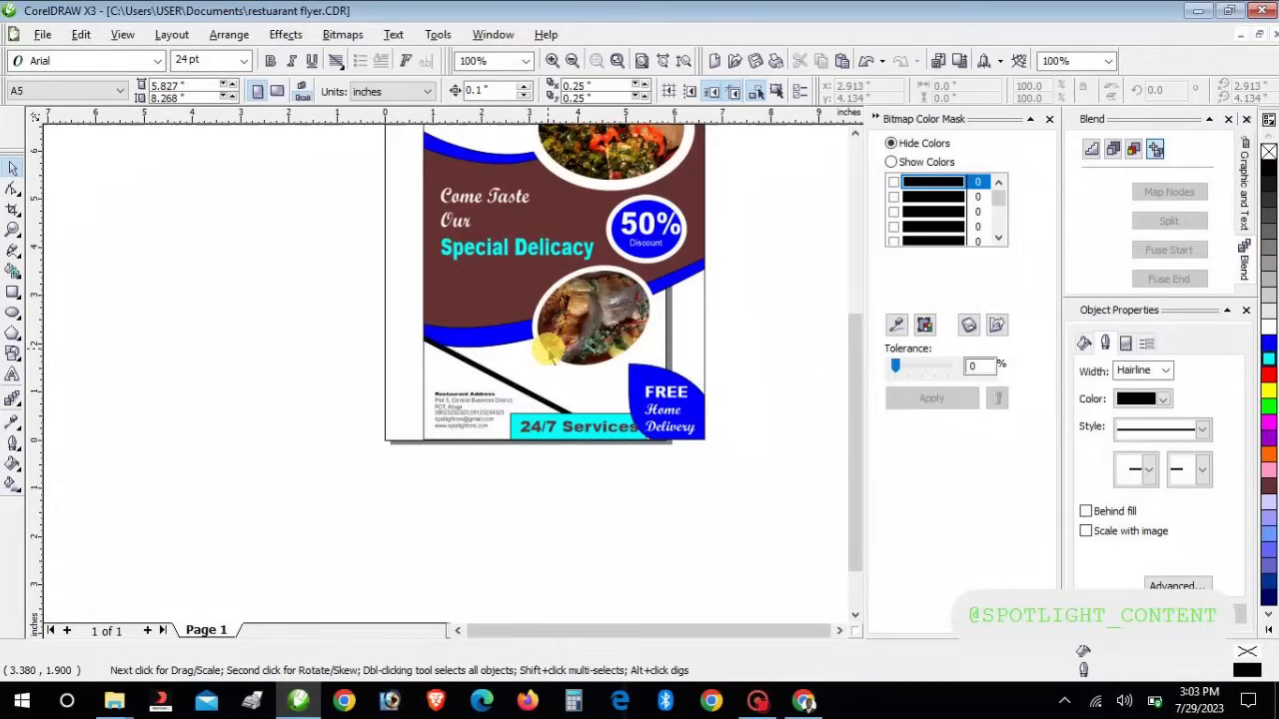
left_click(565, 356)
right_click(569, 362)
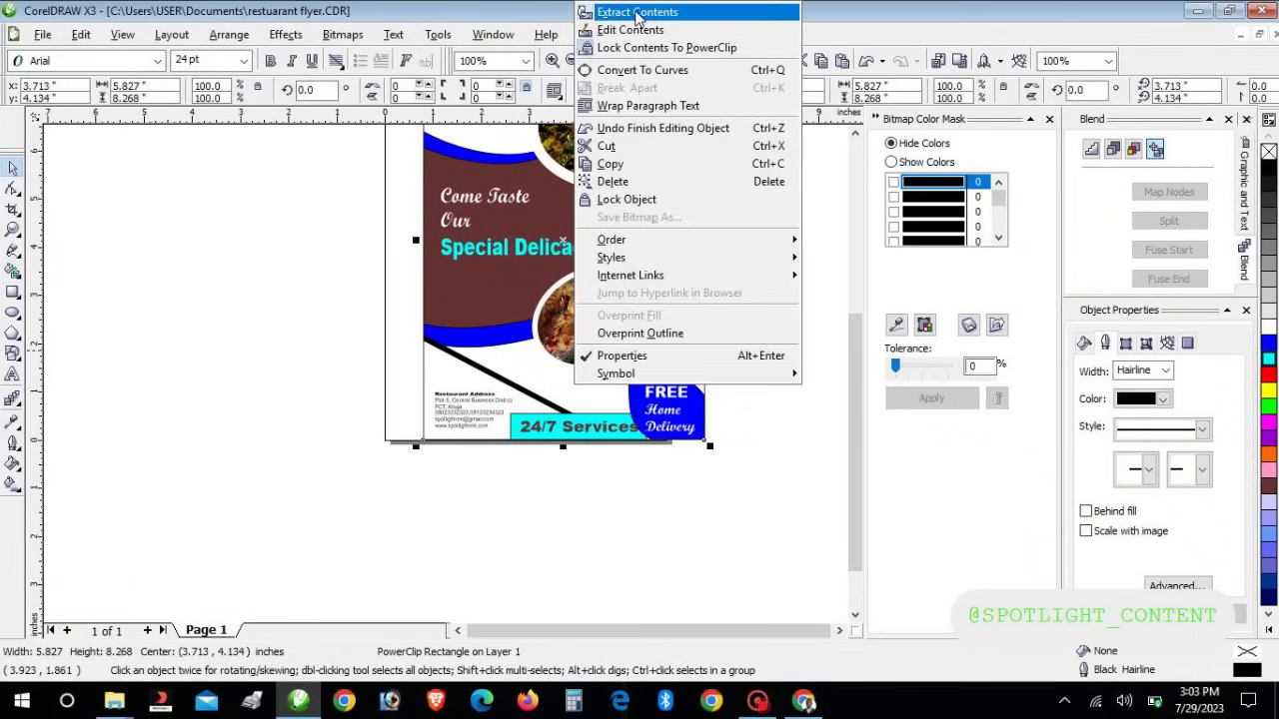
left_click(629, 30)
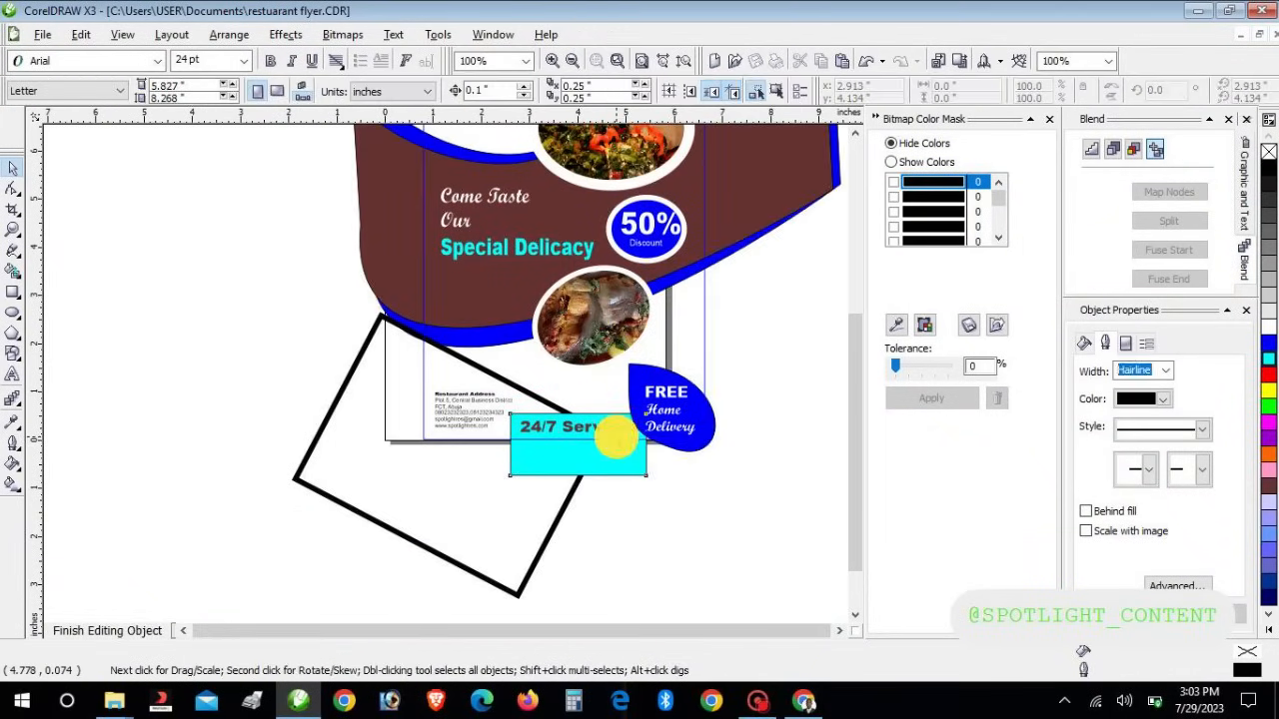
left_click(617, 432)
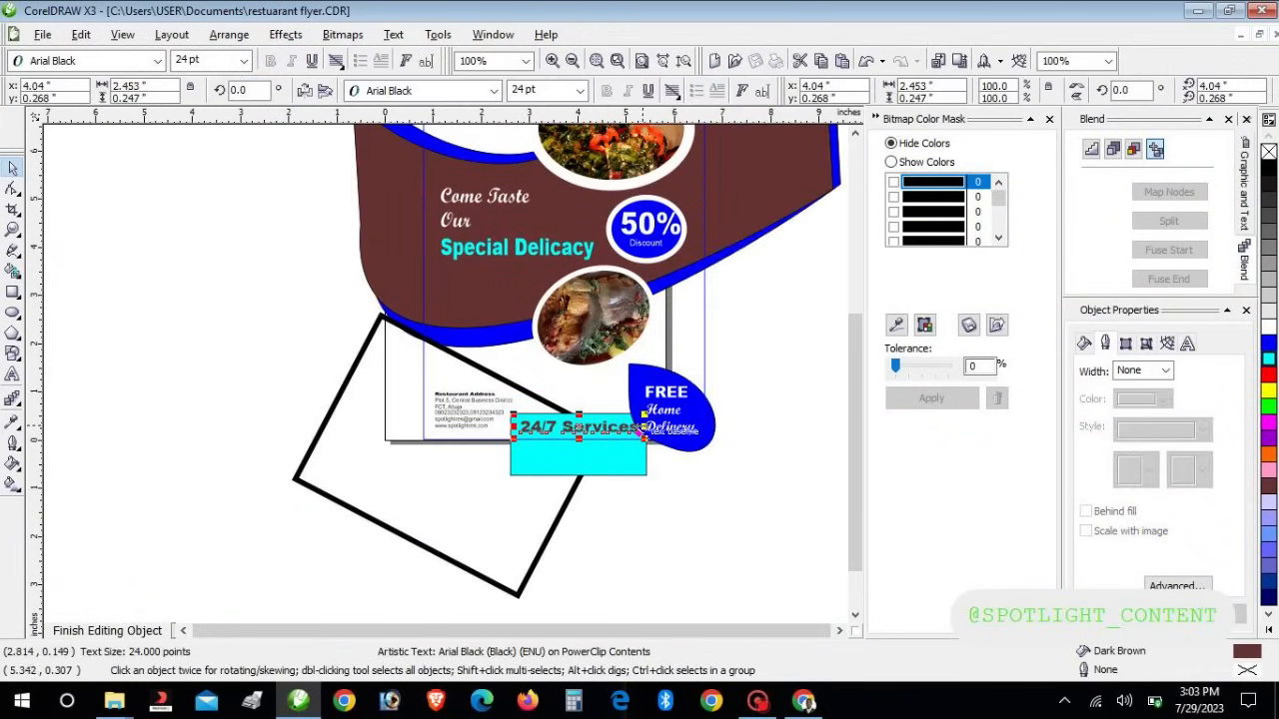
left_click_drag(644, 428, 631, 428)
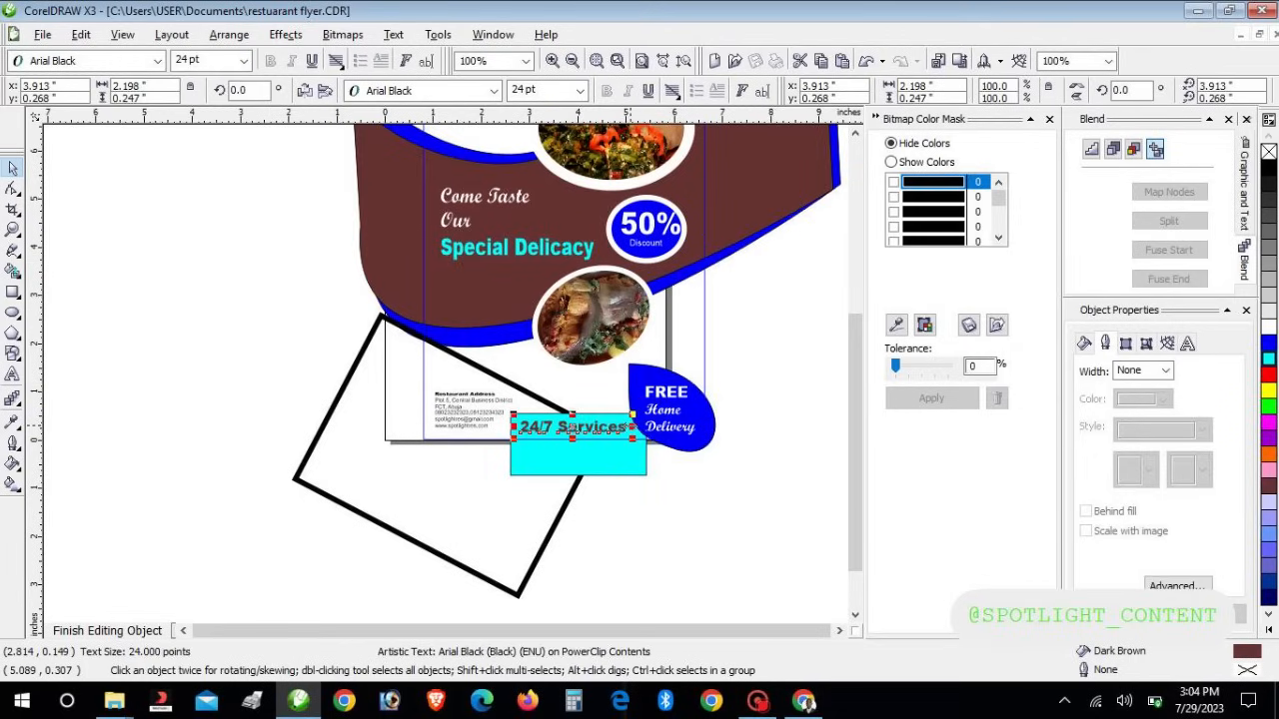
left_click(795, 587)
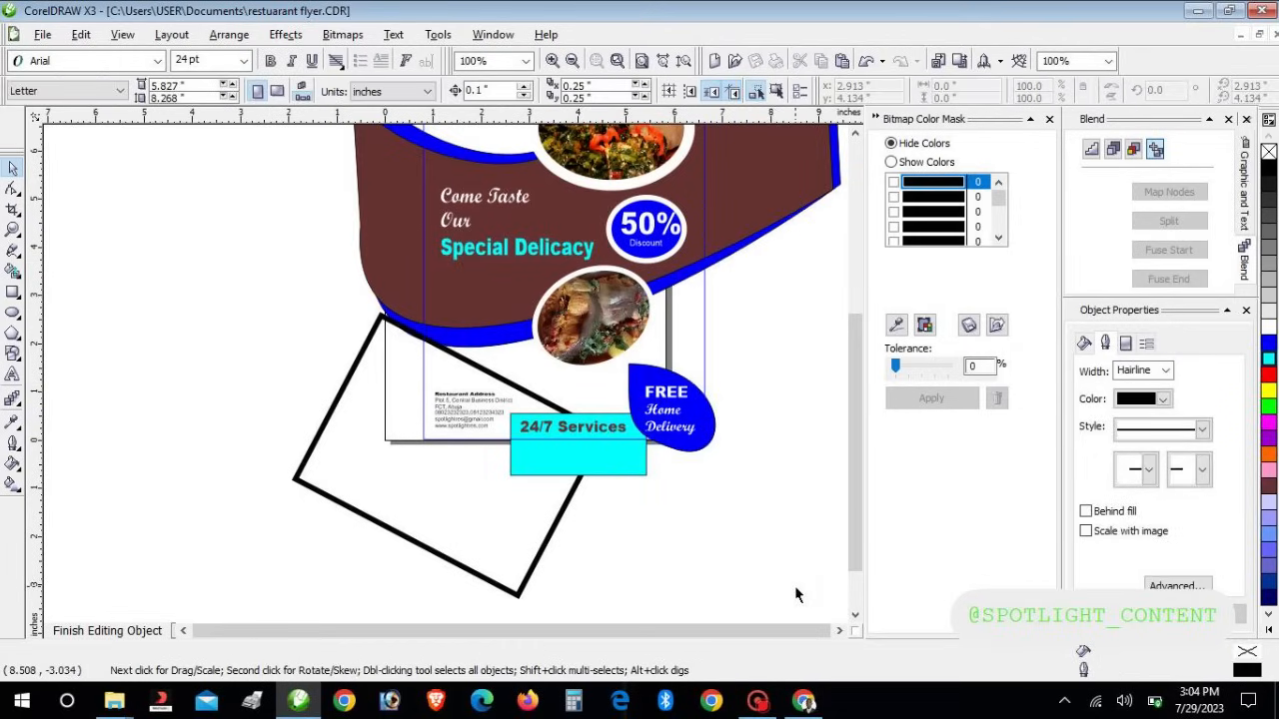
Save the okro soup image from Chrome to Downloads as 3.jpg
left_click(804, 699)
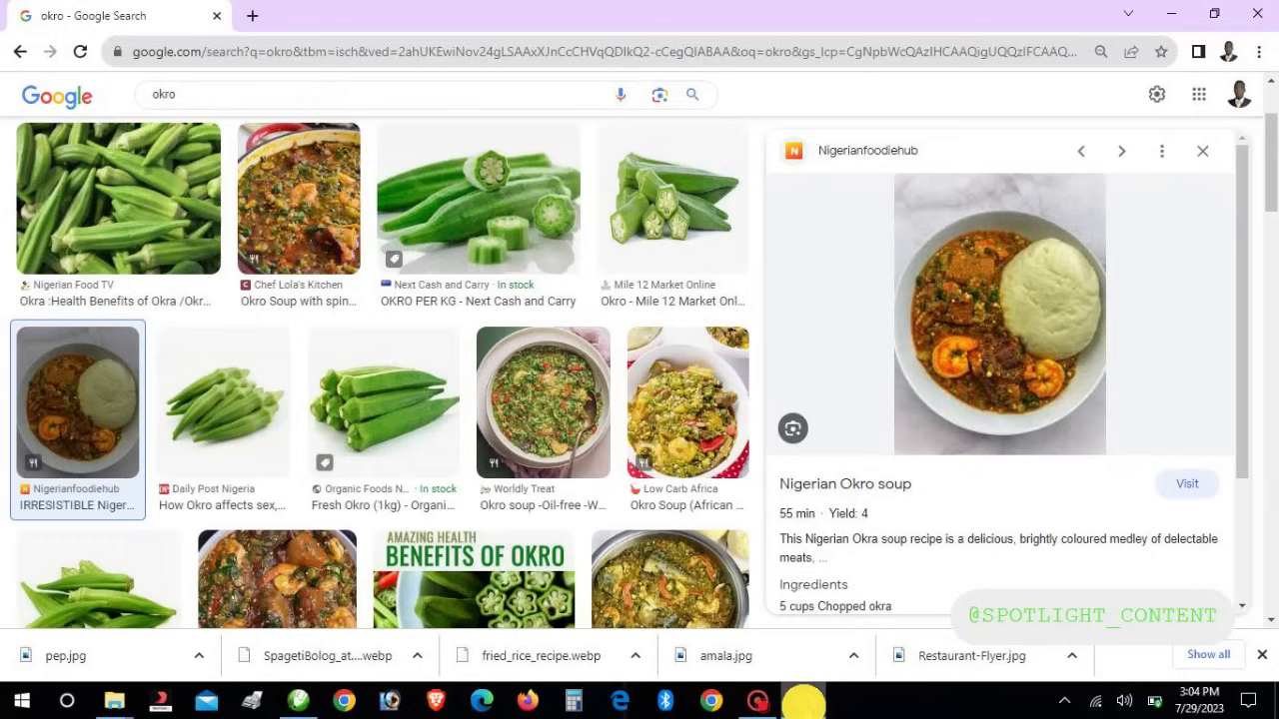
right_click(1001, 300)
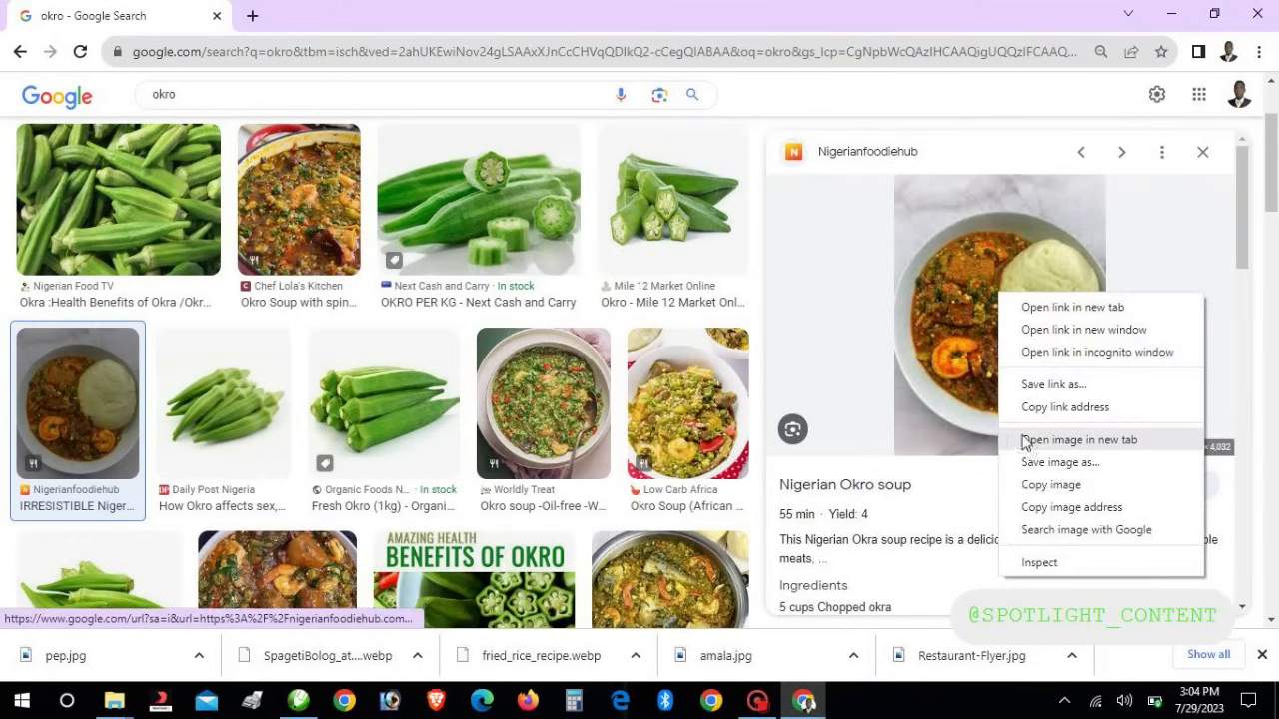
left_click(1046, 462)
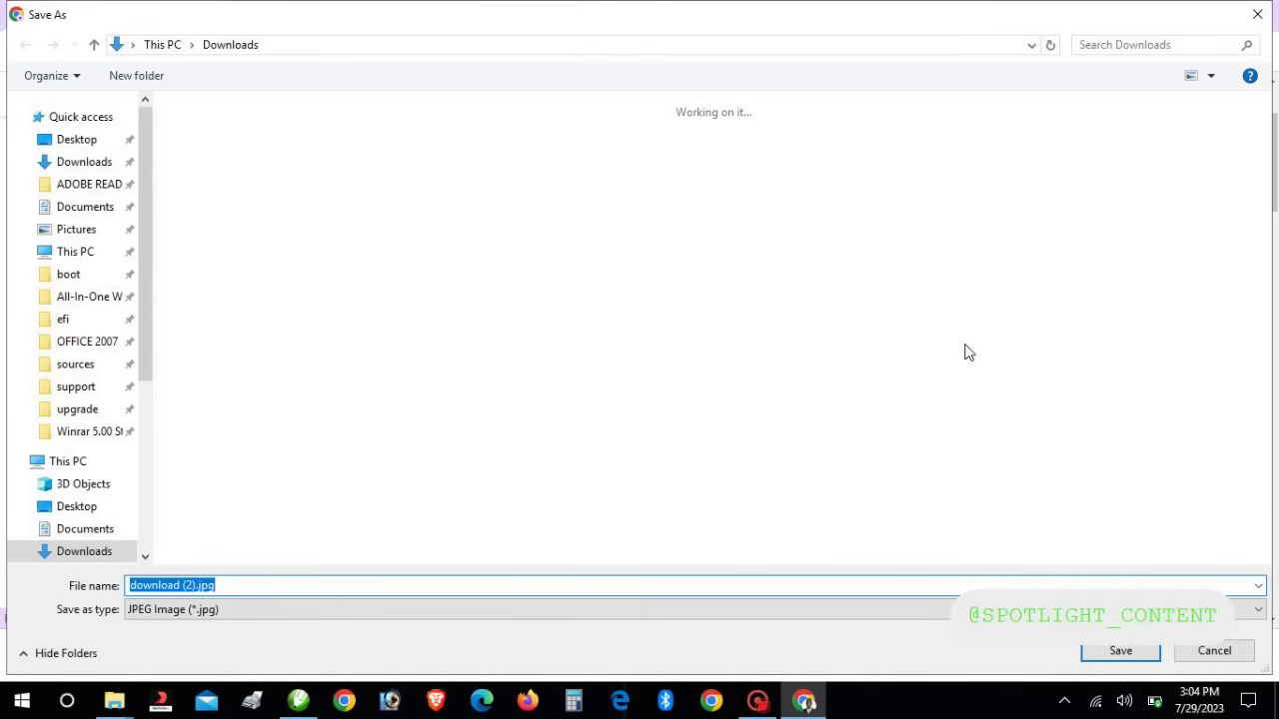
type("3")
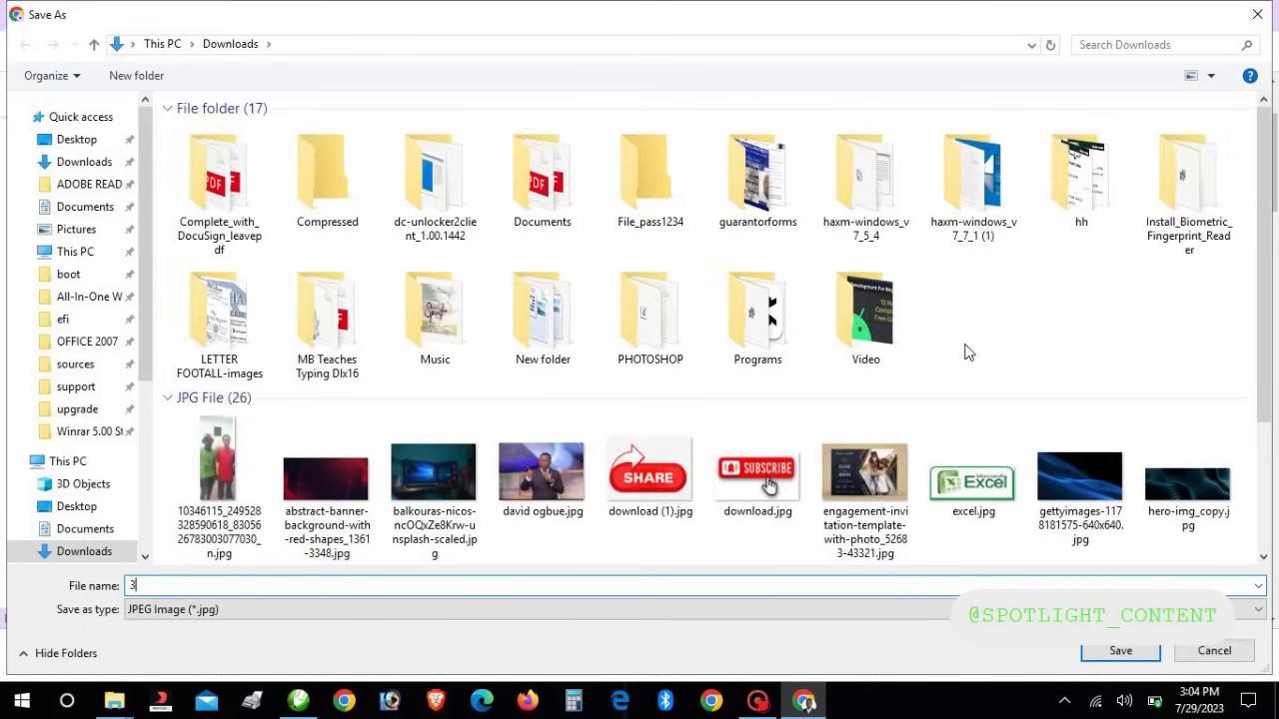
left_click(1121, 653)
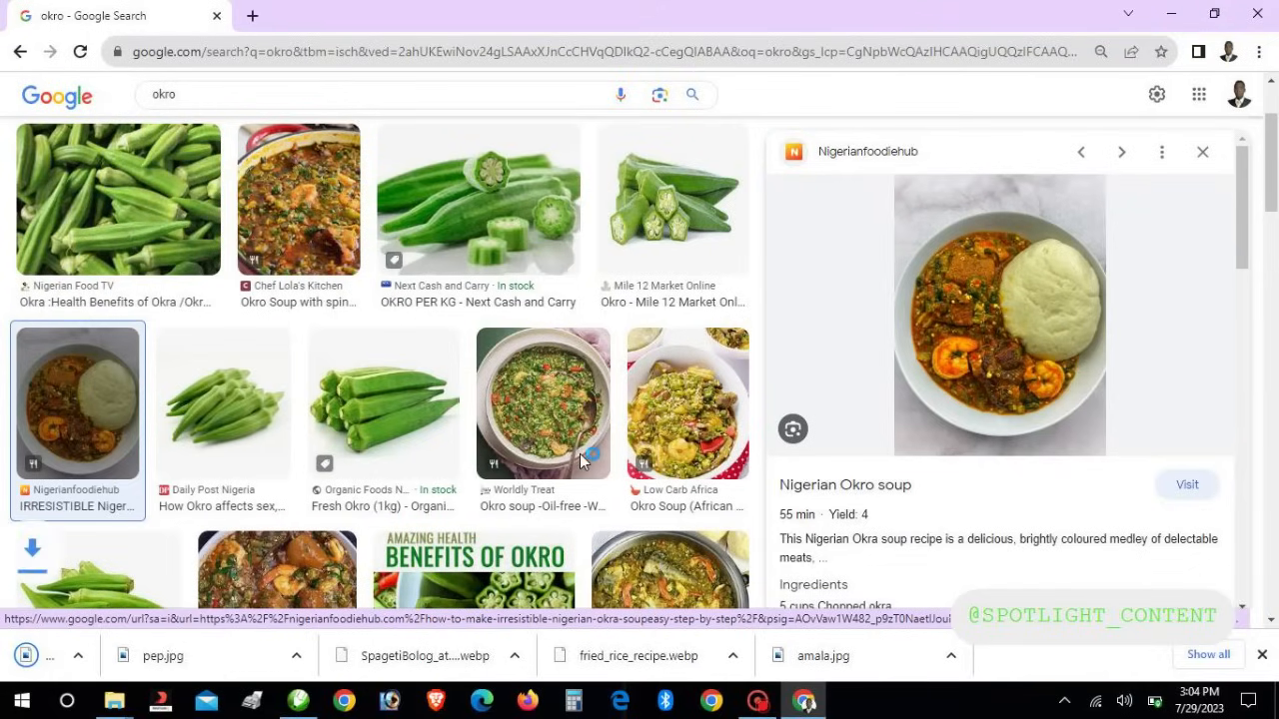
Search Google Images for 'white rice and stew'
left_click_drag(178, 95, 96, 97)
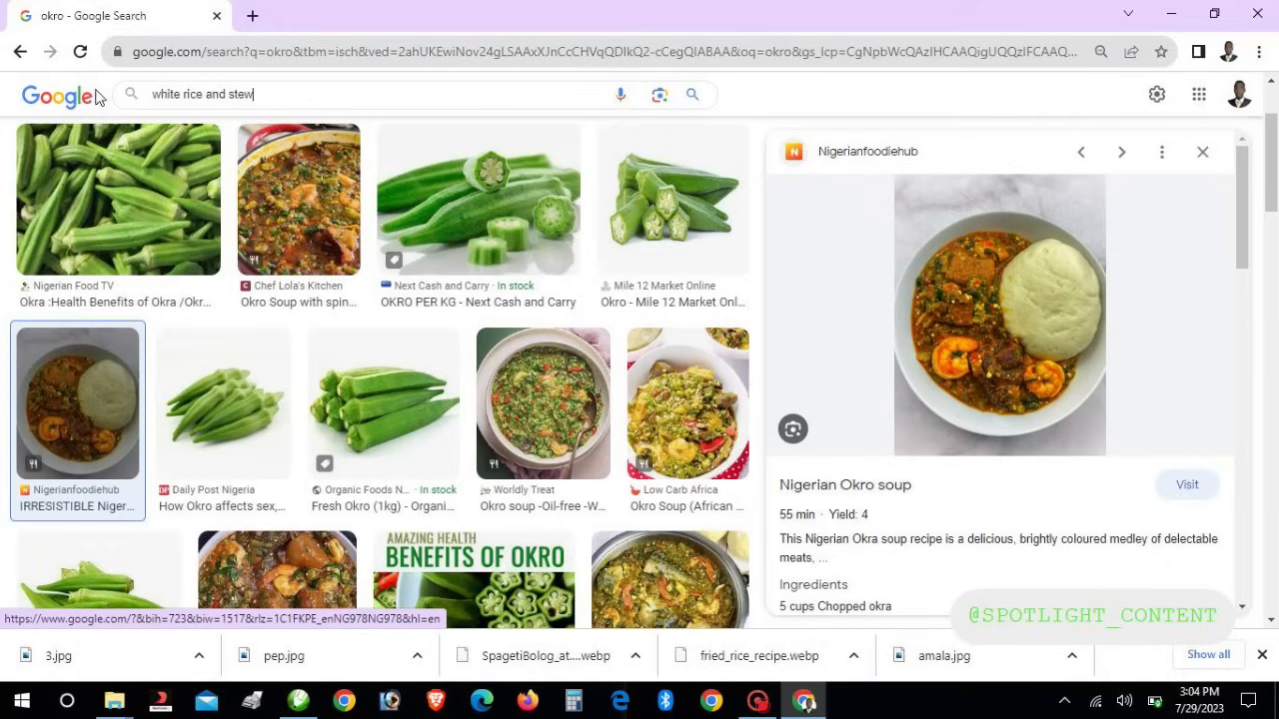
key("Return")
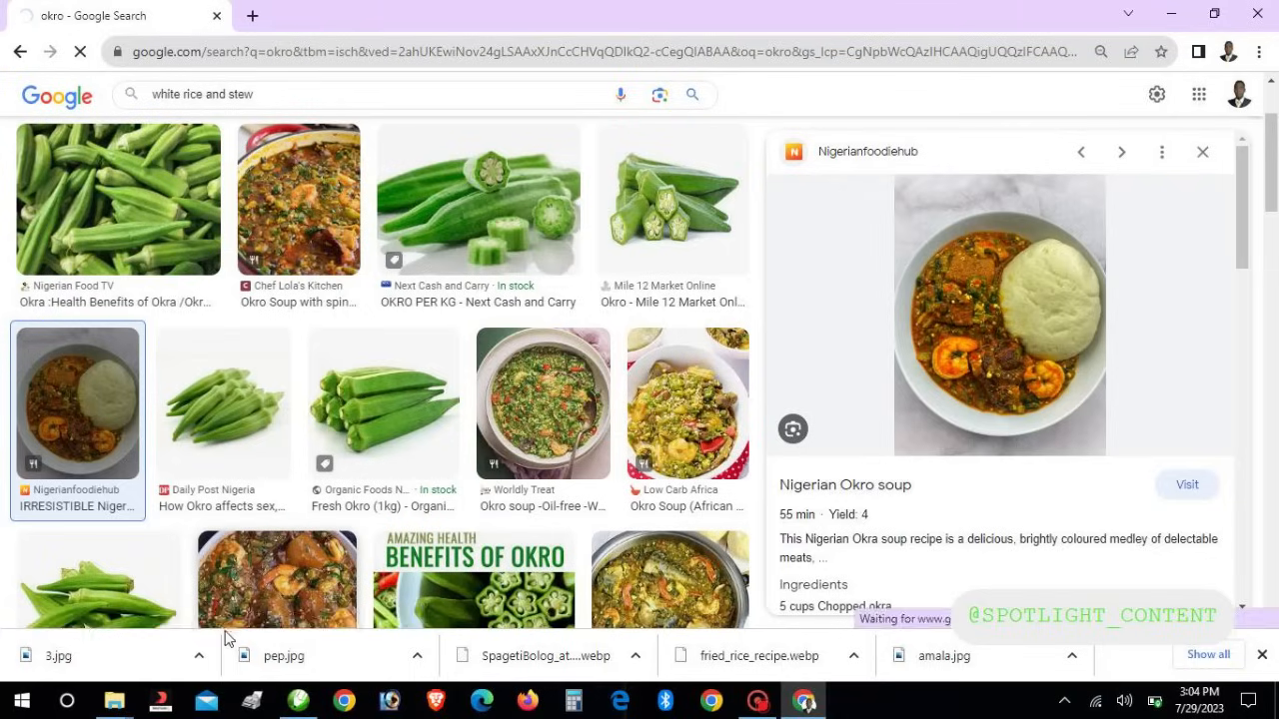
left_click(205, 656)
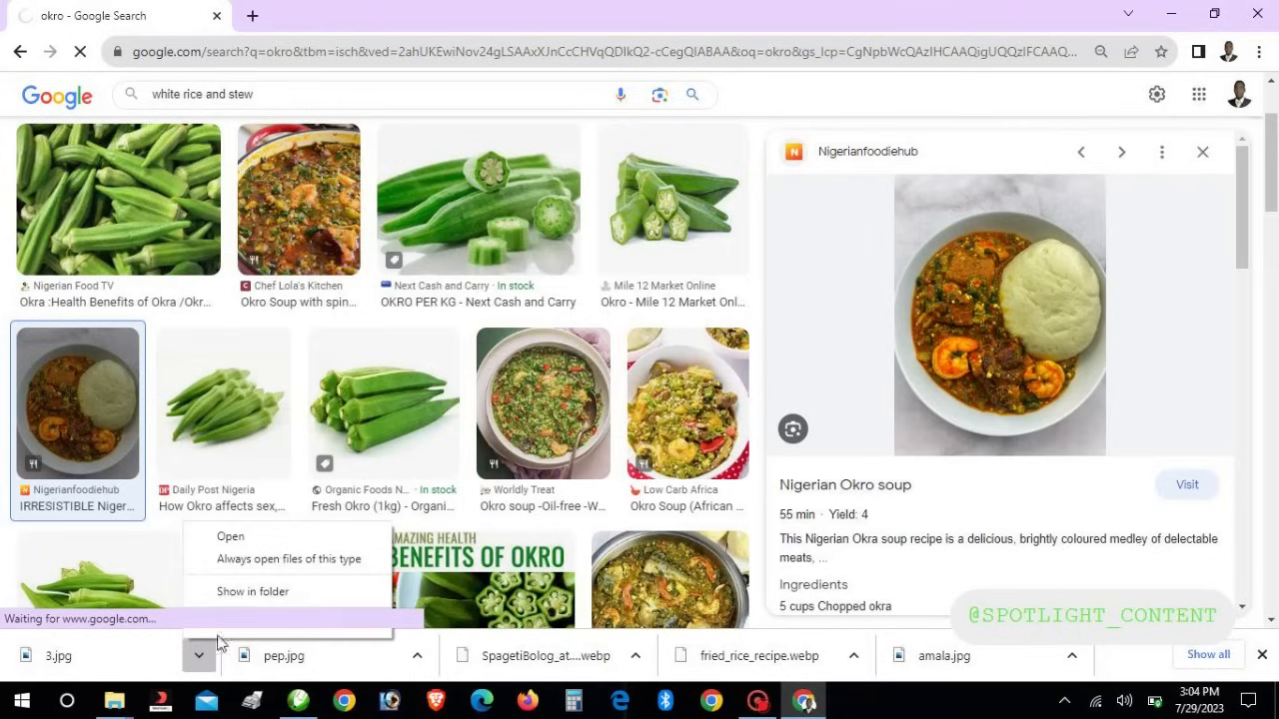
Show 3.jpg in the Downloads folder and copy the file
left_click(258, 592)
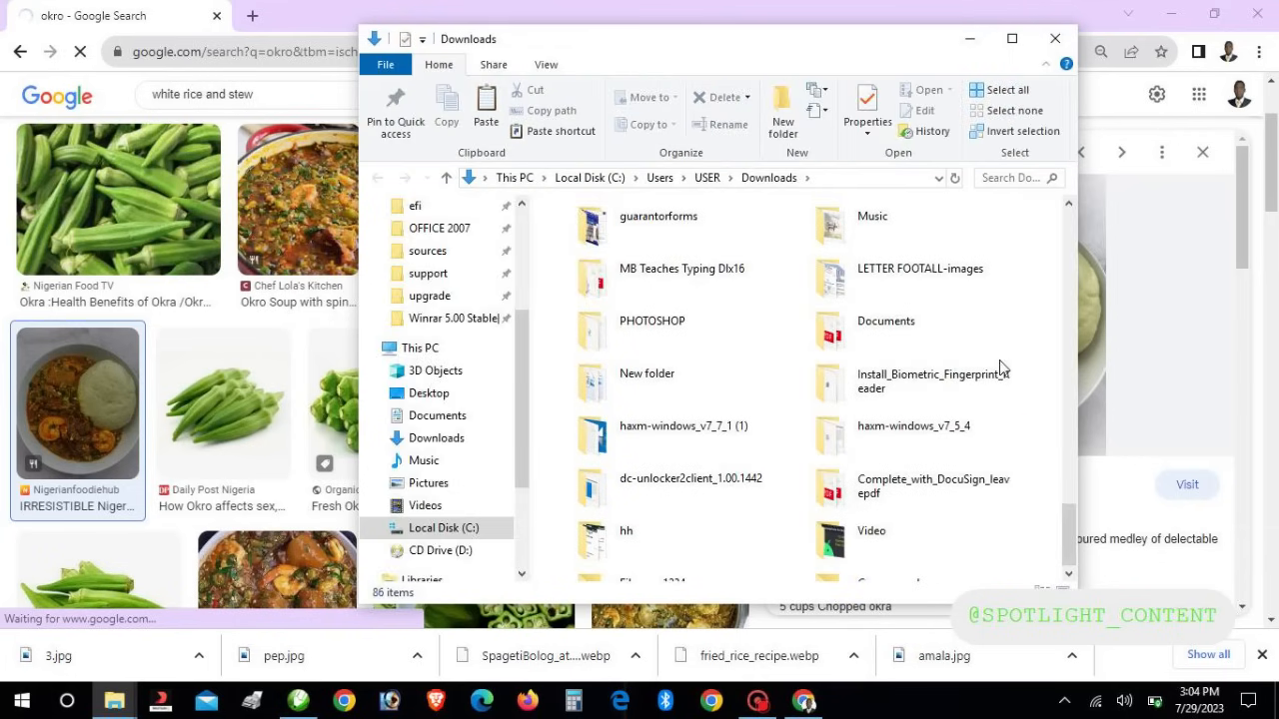
right_click(857, 564)
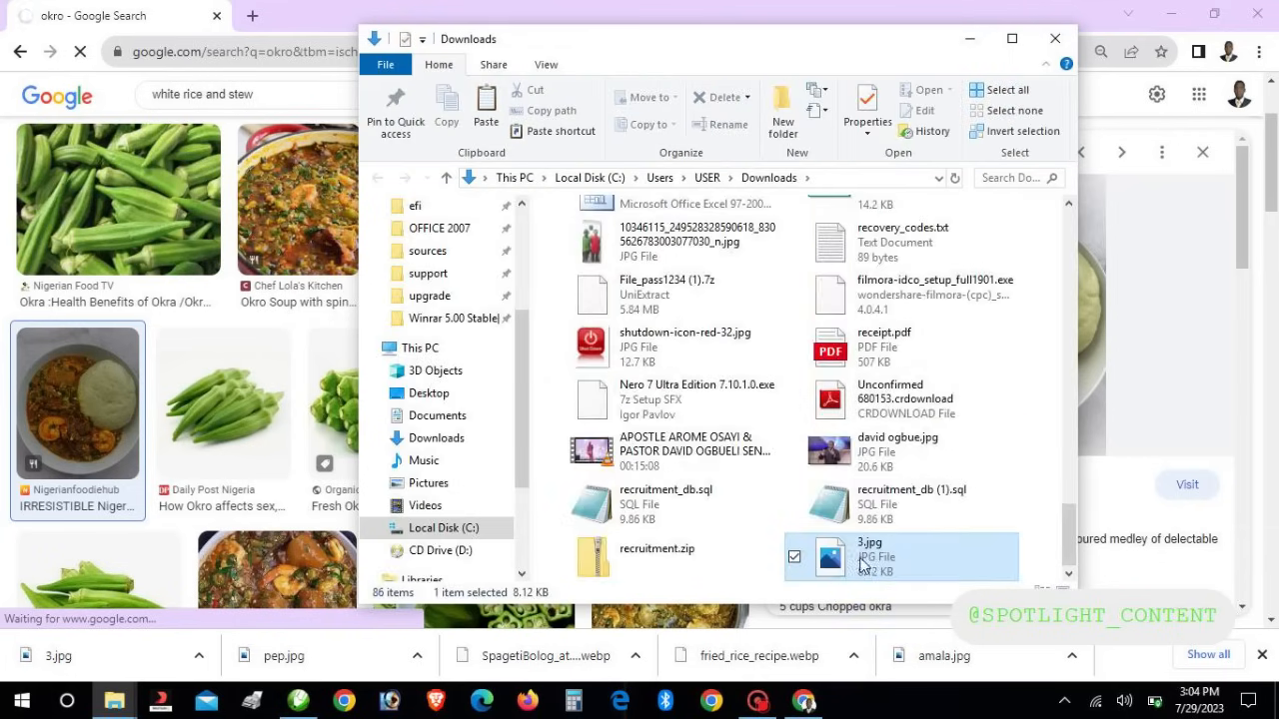
right_click(857, 561)
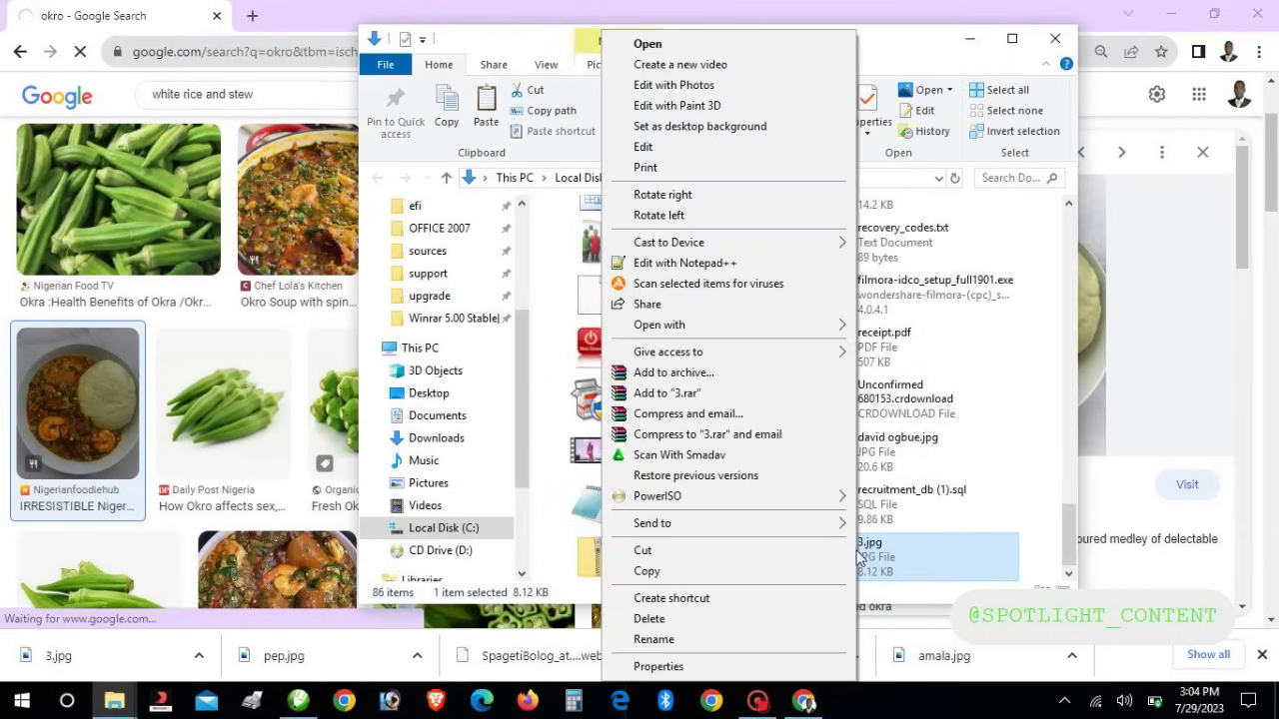
left_click(687, 572)
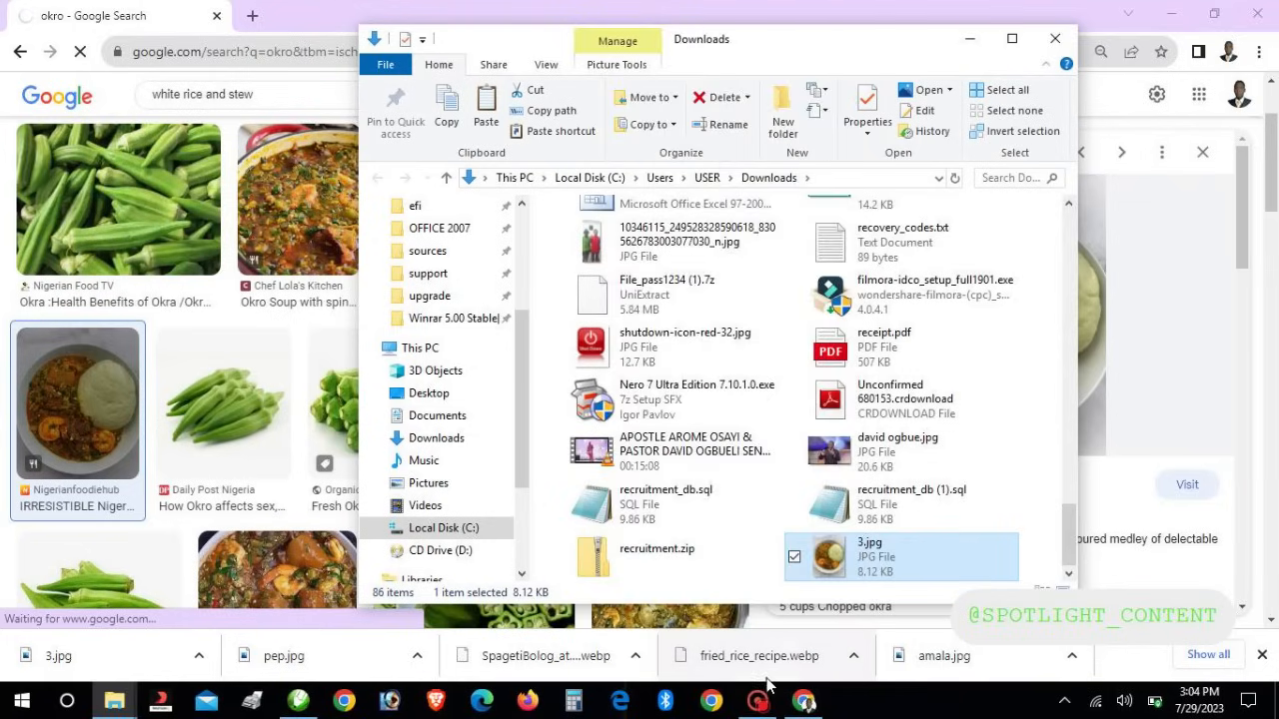
Paste the okro soup photo into CorelDRAW on the blank canvas left of the flyer
left_click(304, 700)
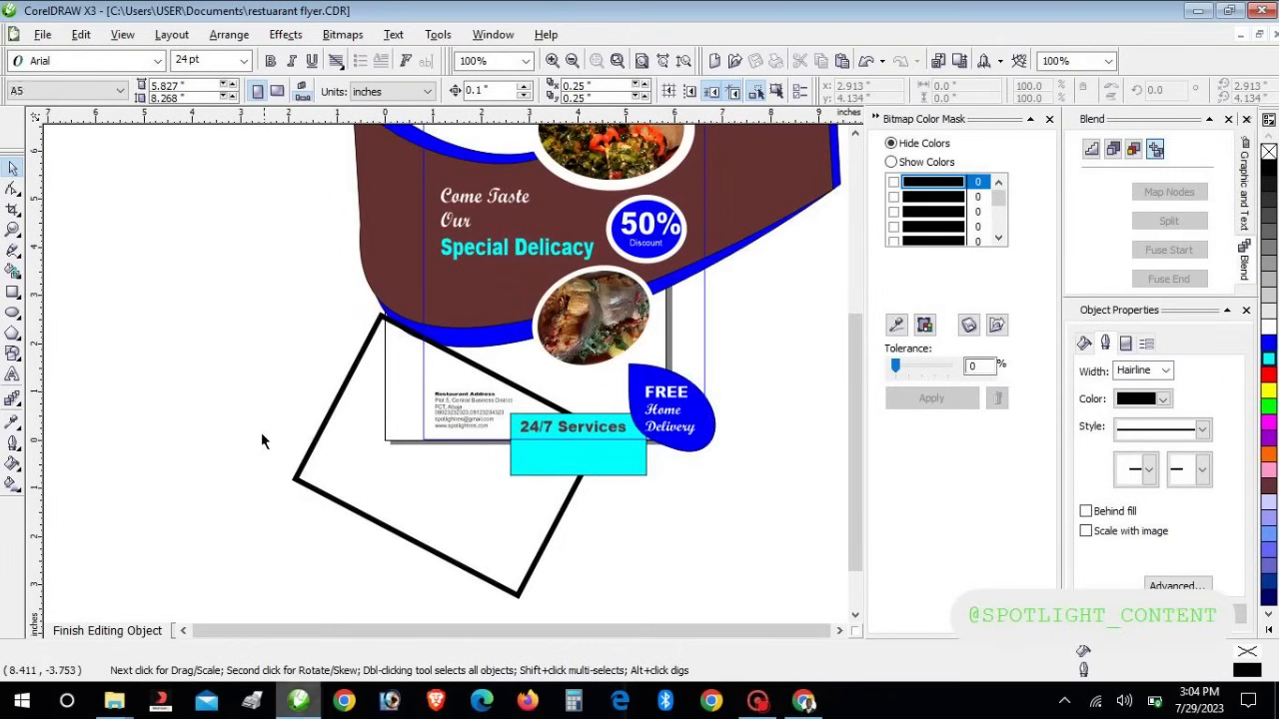
left_click(261, 431)
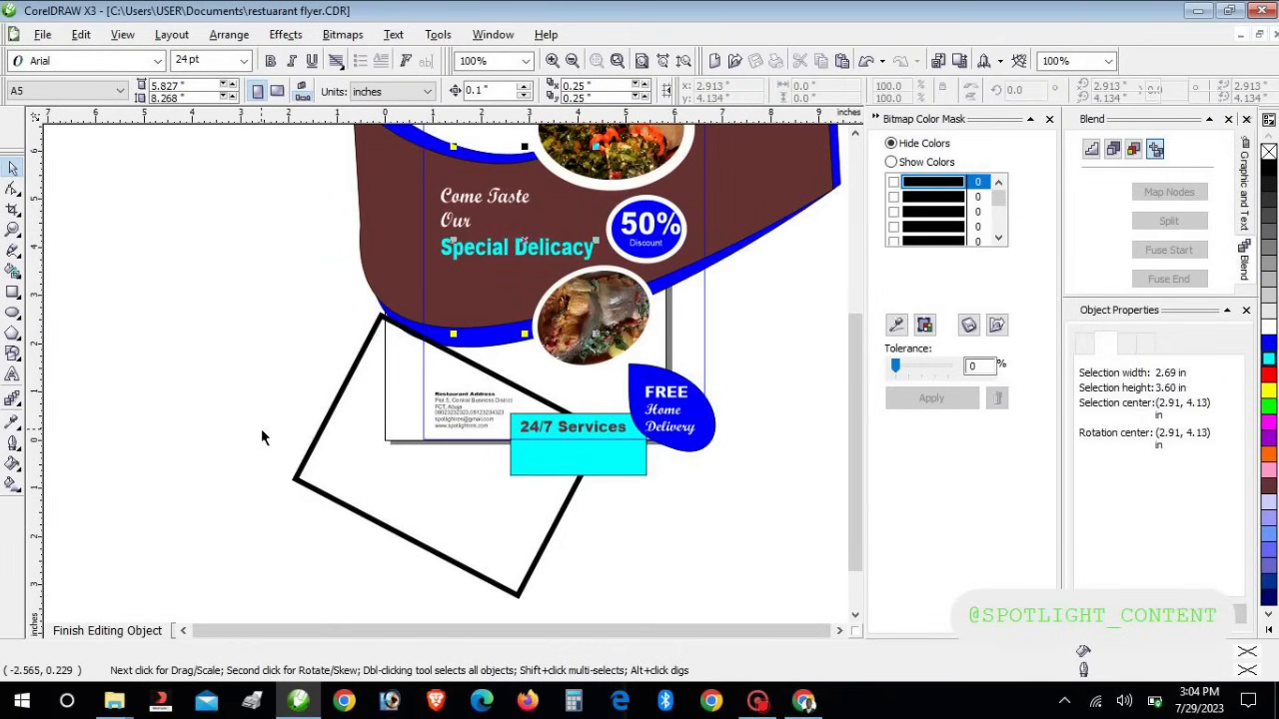
key("ctrl+v")
left_click_drag(511, 224, 149, 377)
left_click_drag(852, 359, 860, 312)
left_click_drag(130, 476, 178, 318)
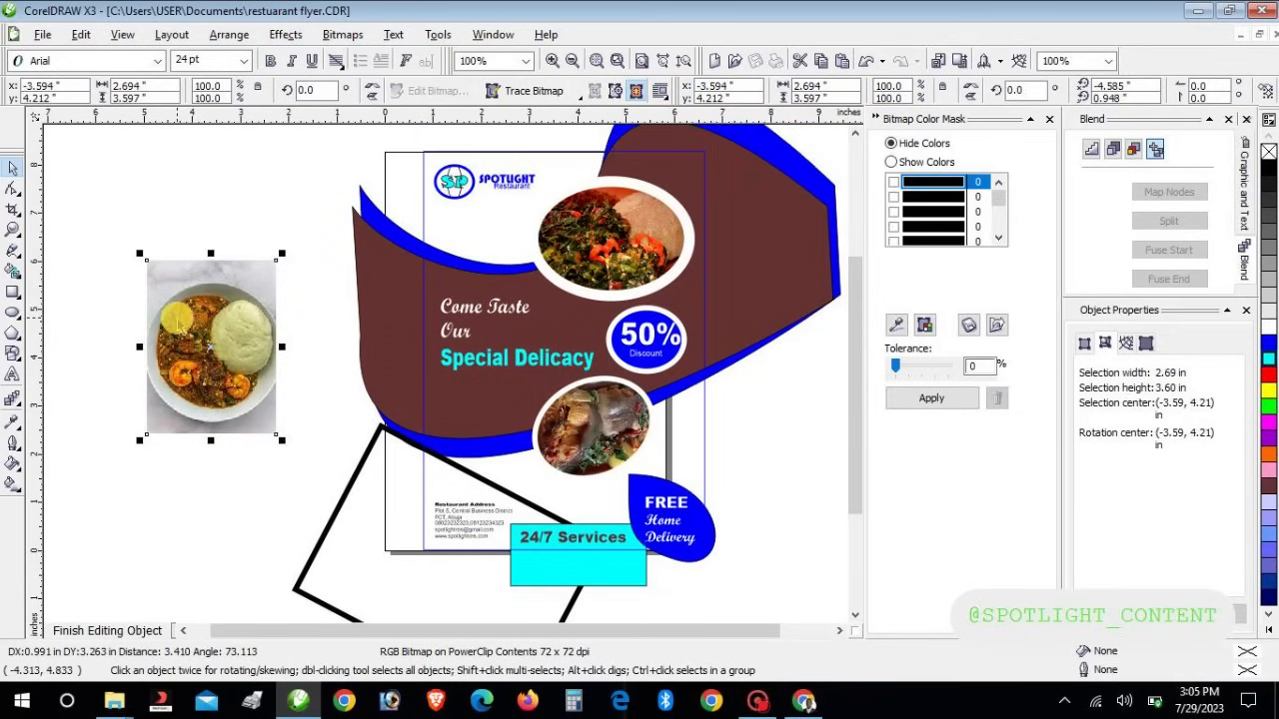
Draw an oval over the photo and PowerClip the photo inside it
left_click(13, 315)
left_click_drag(131, 284, 296, 425)
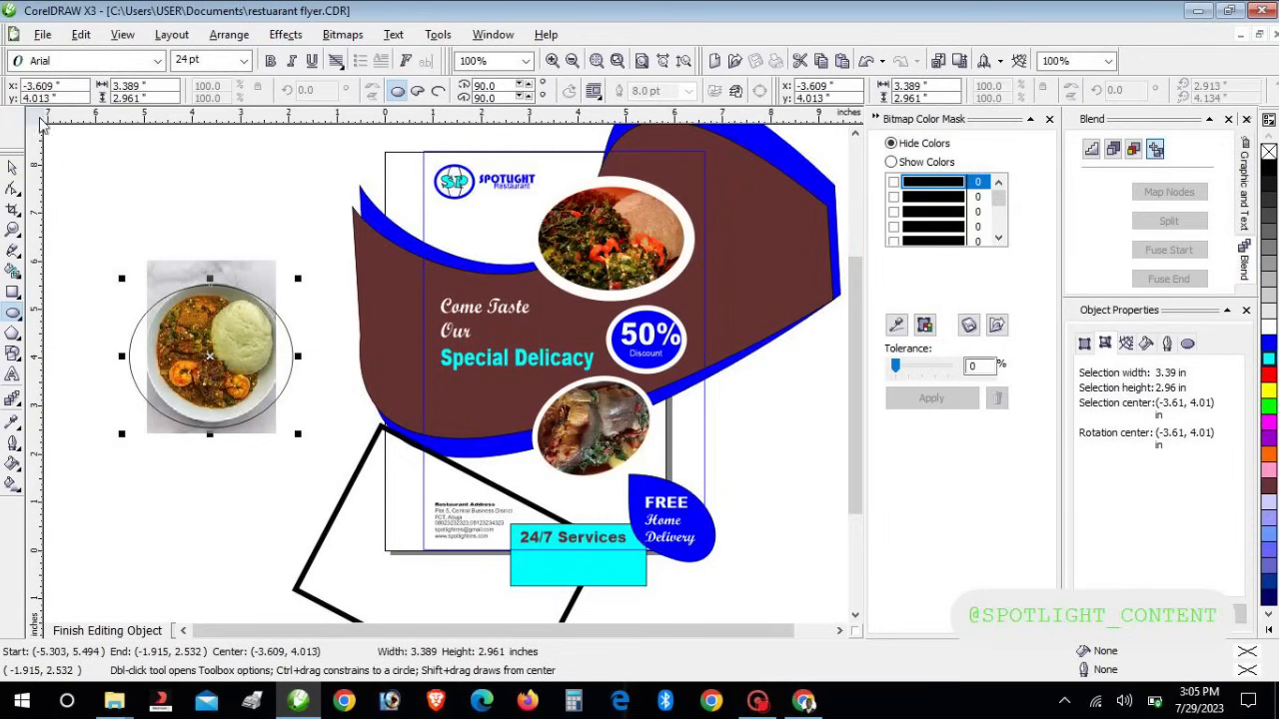
left_click(12, 168)
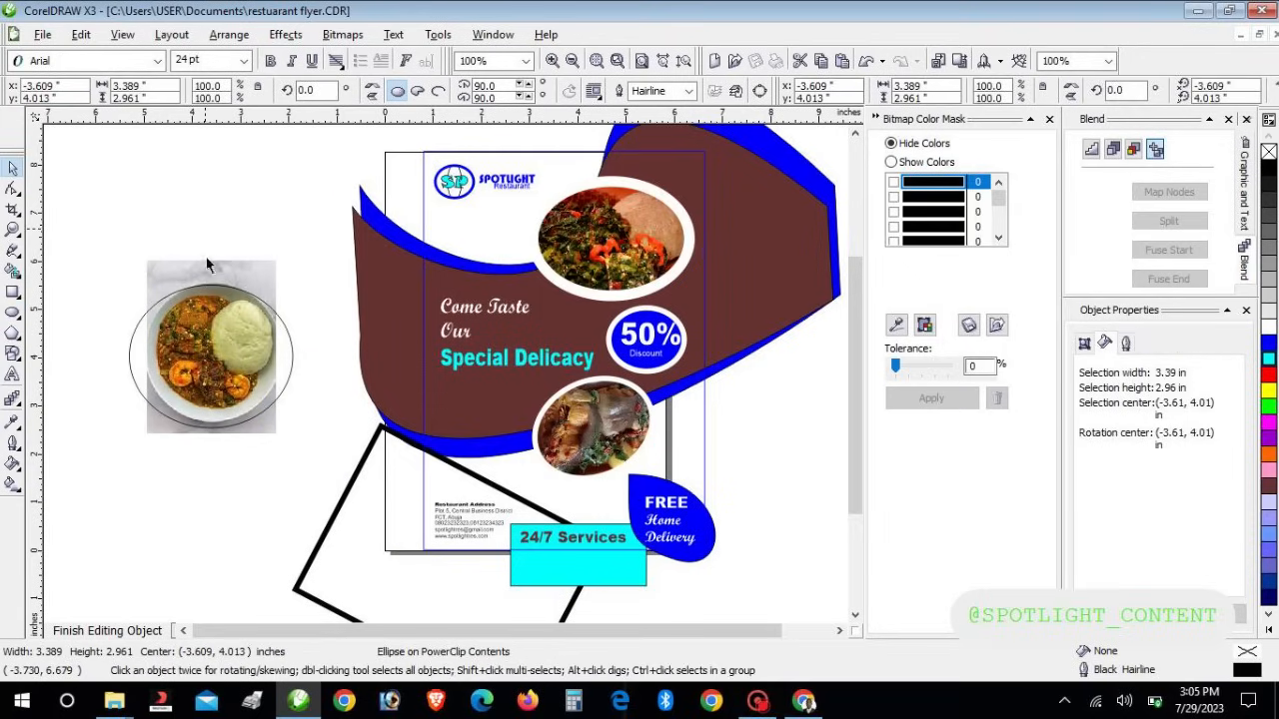
left_click(207, 266)
left_click_drag(208, 271, 261, 227)
left_click(285, 34)
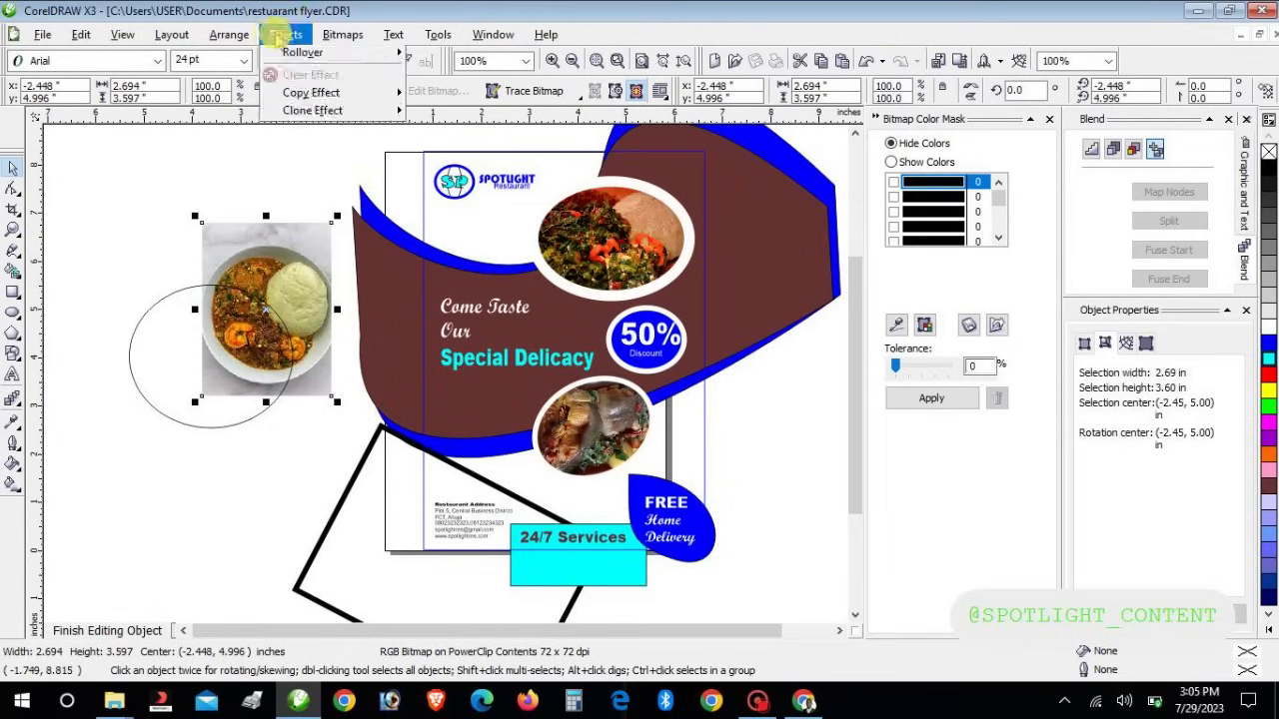
mouse_move(372, 288)
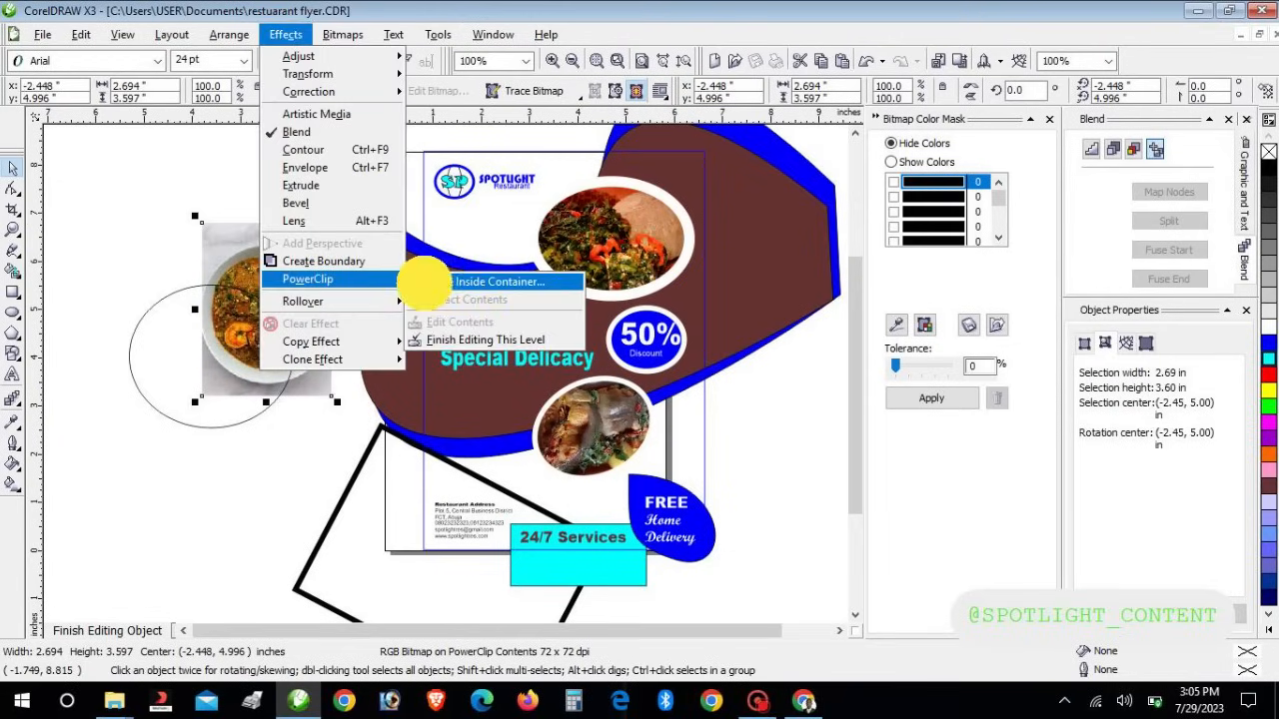
left_click(428, 280)
left_click(129, 371)
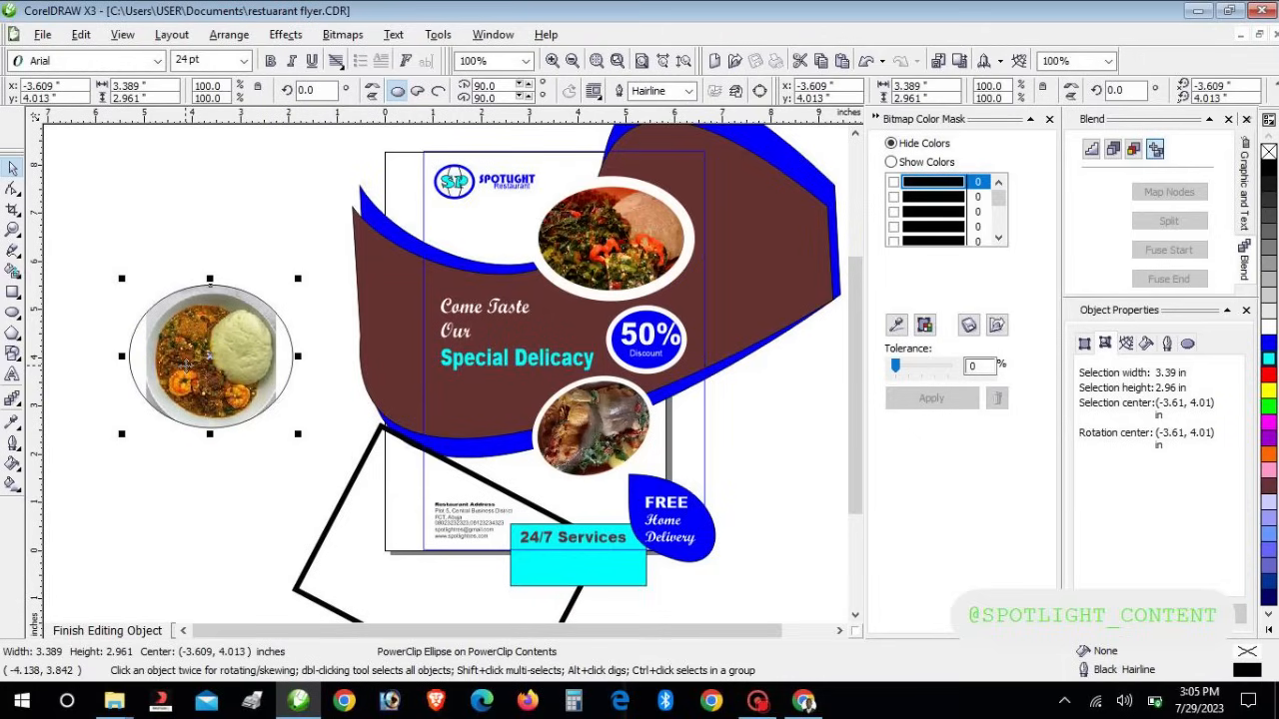
Edit the oval's contents and enlarge the okro soup photo to 3.363" × 4.49"
right_click(180, 399)
left_click(250, 37)
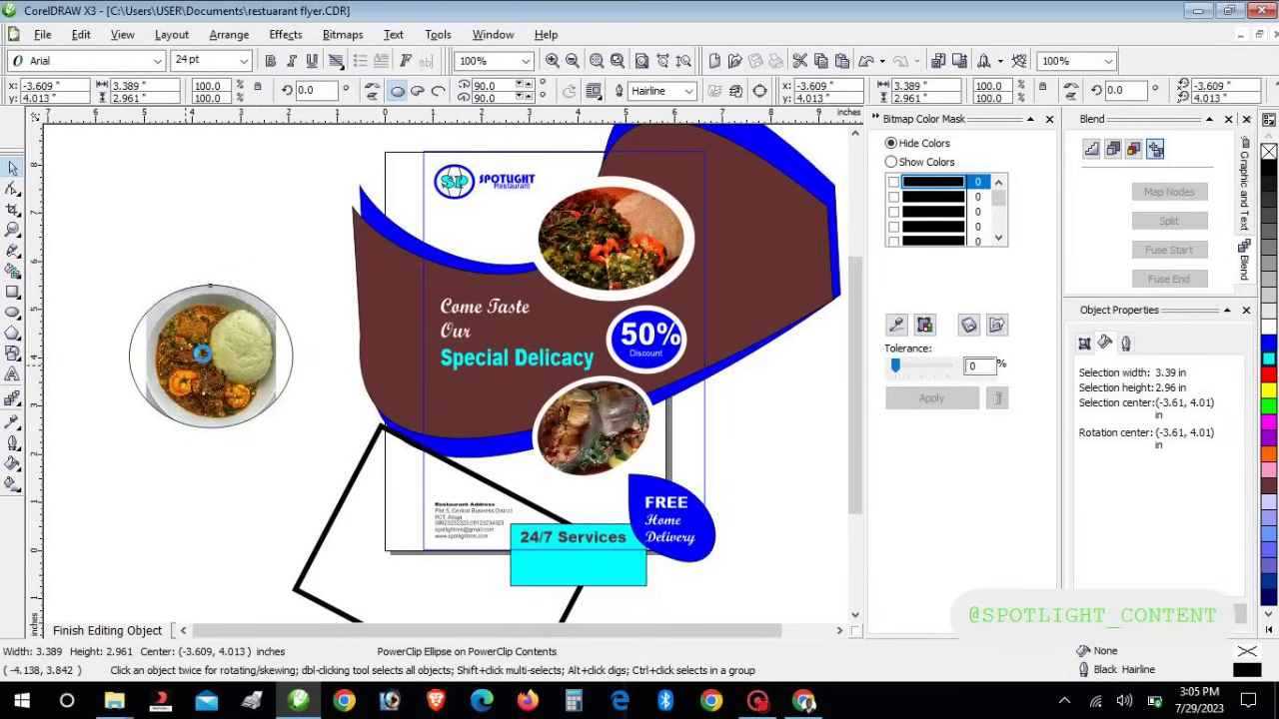
left_click(203, 354)
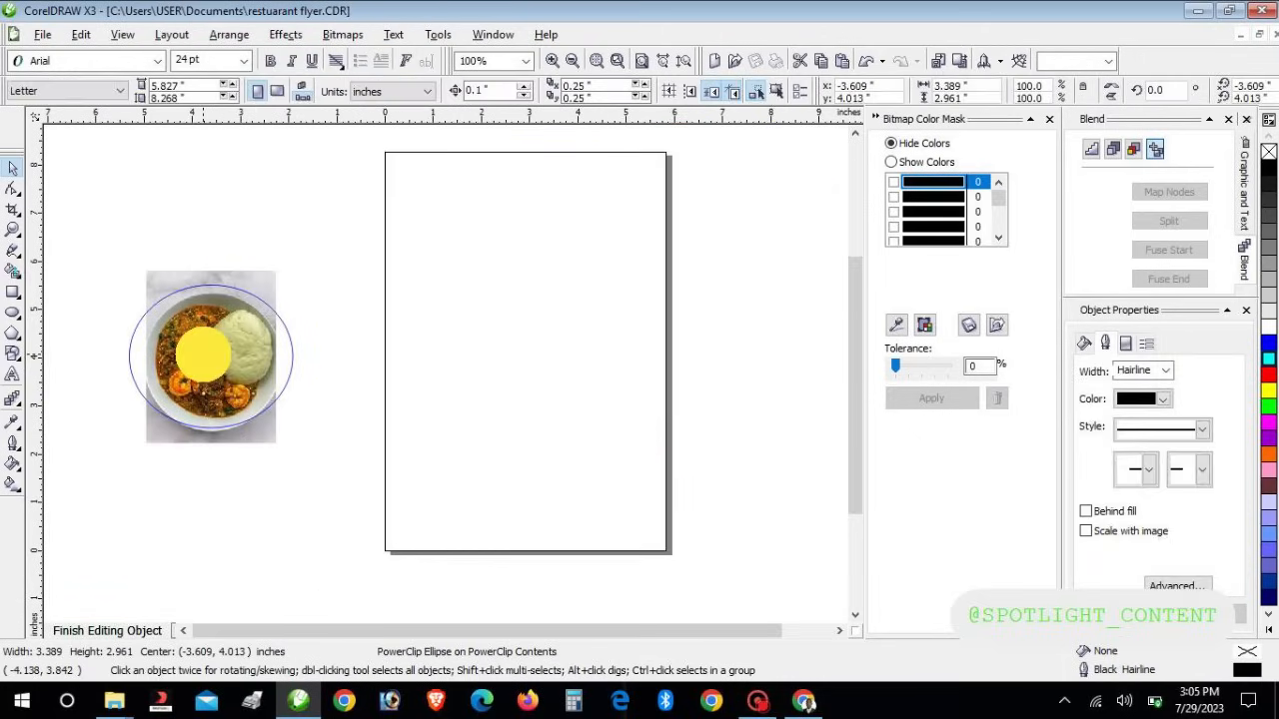
left_click(258, 296)
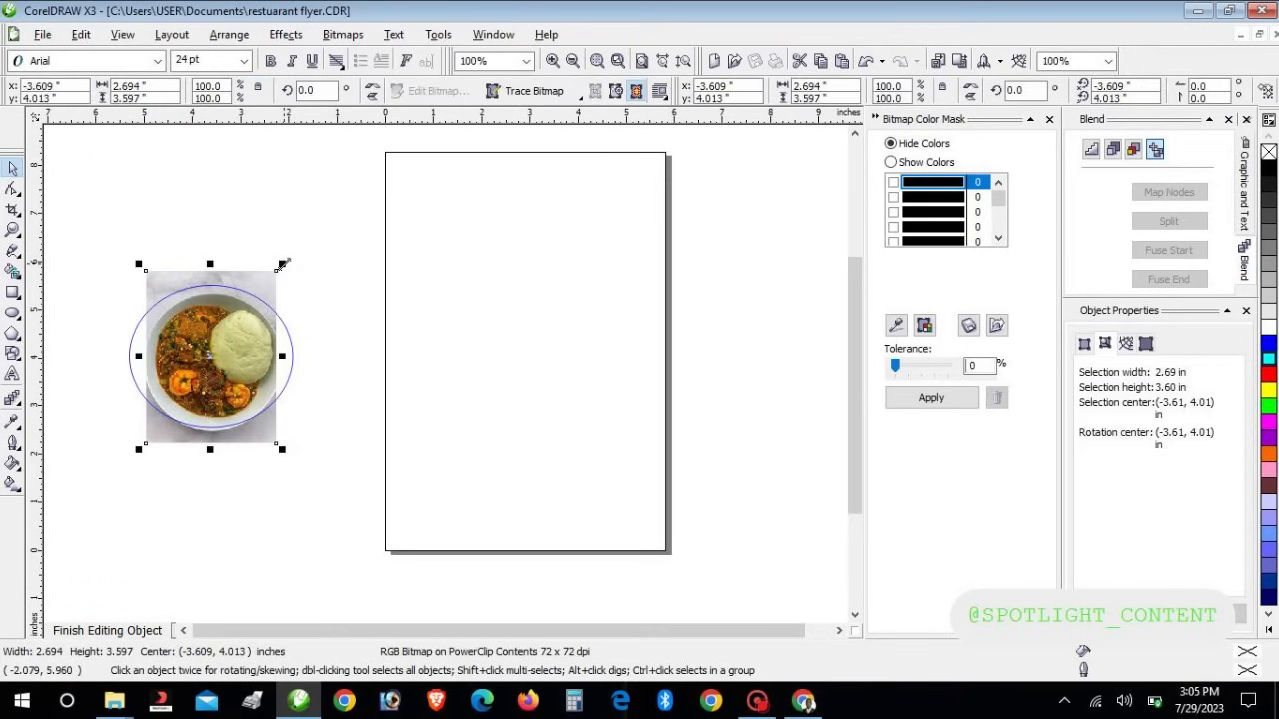
left_click_drag(284, 264, 297, 246)
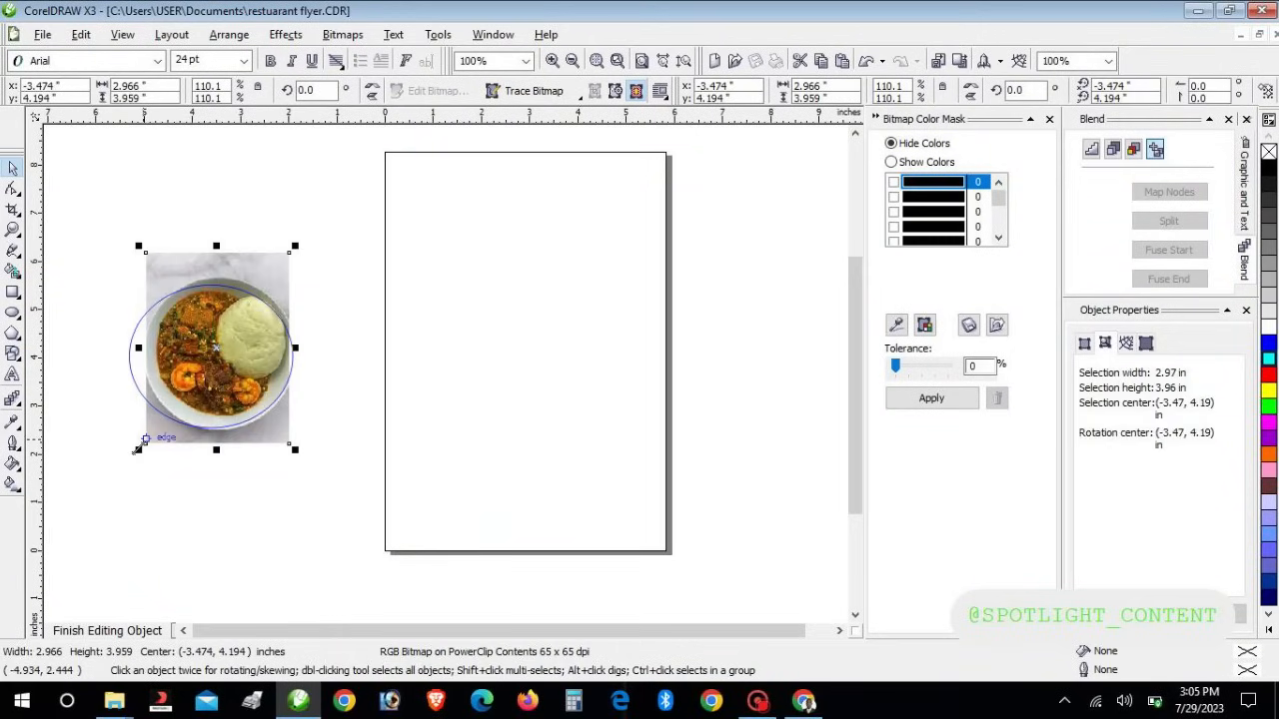
left_click_drag(140, 451, 117, 478)
Nudge the photo to centre the plate in the circle and finish editing
key("Down")
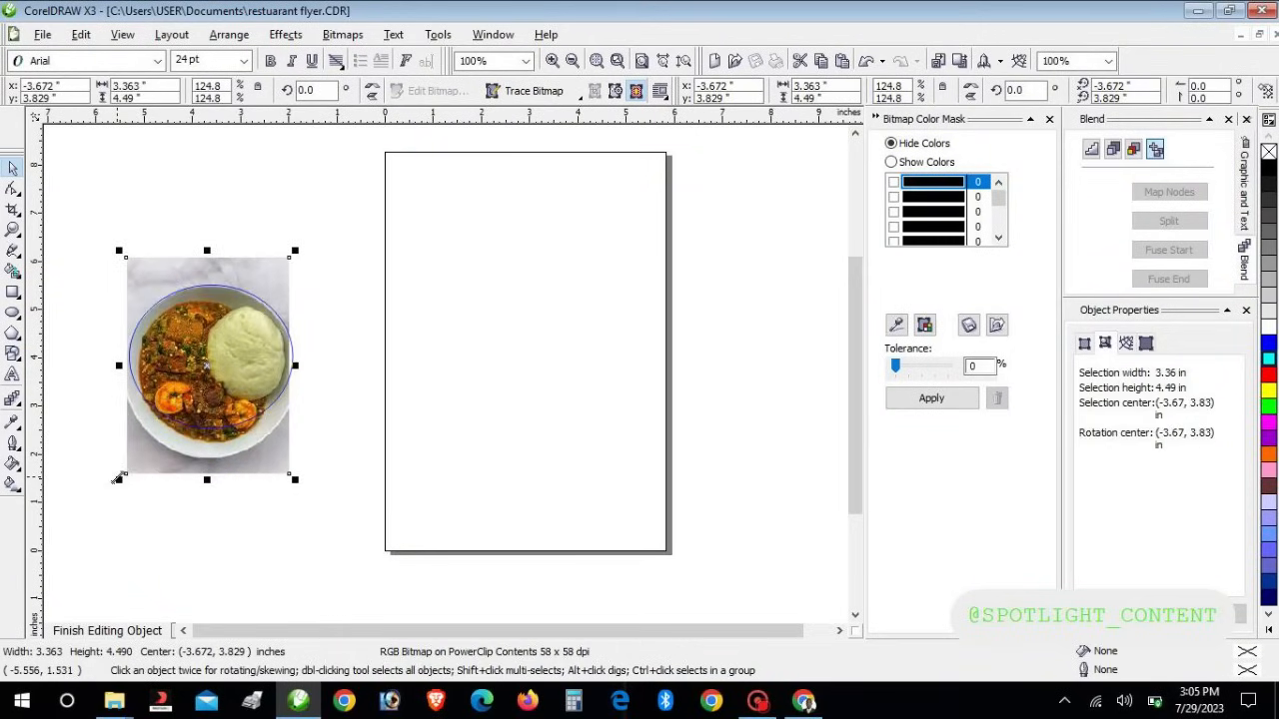
key("Left")
key("Down")
key("Left")
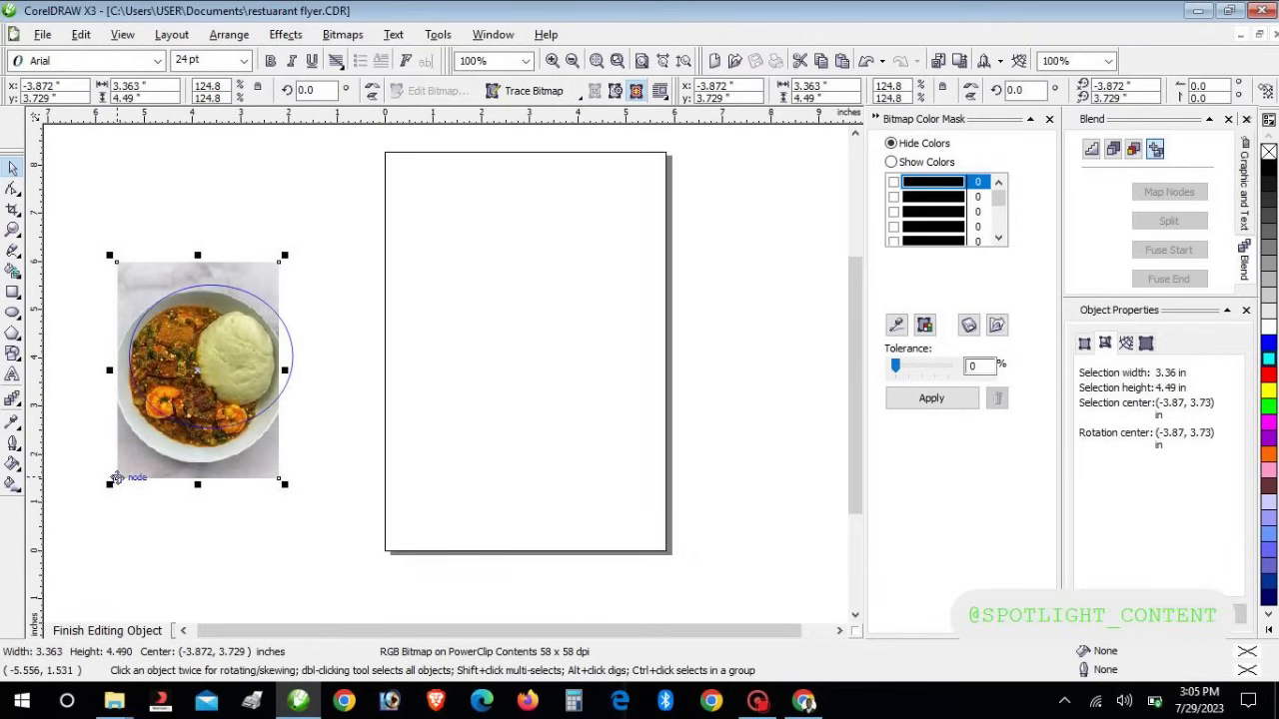
key("Up")
key("Up")
key("Right")
key("Right")
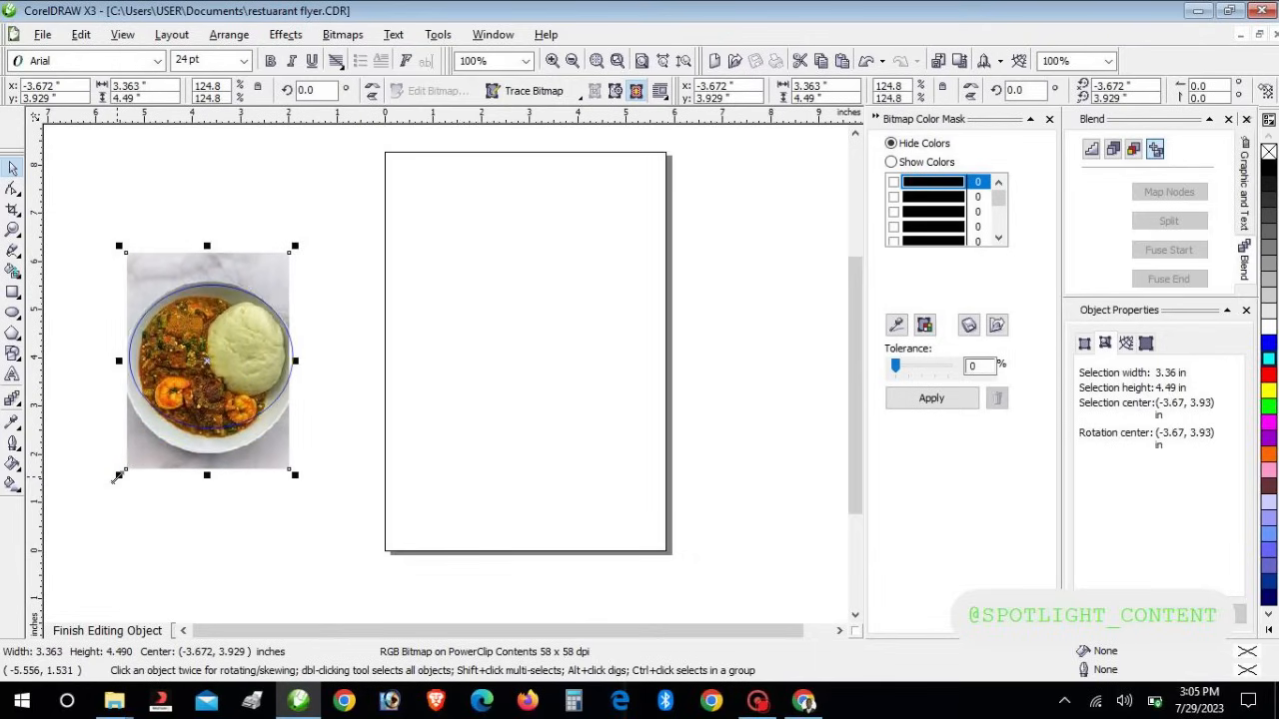
key("Right")
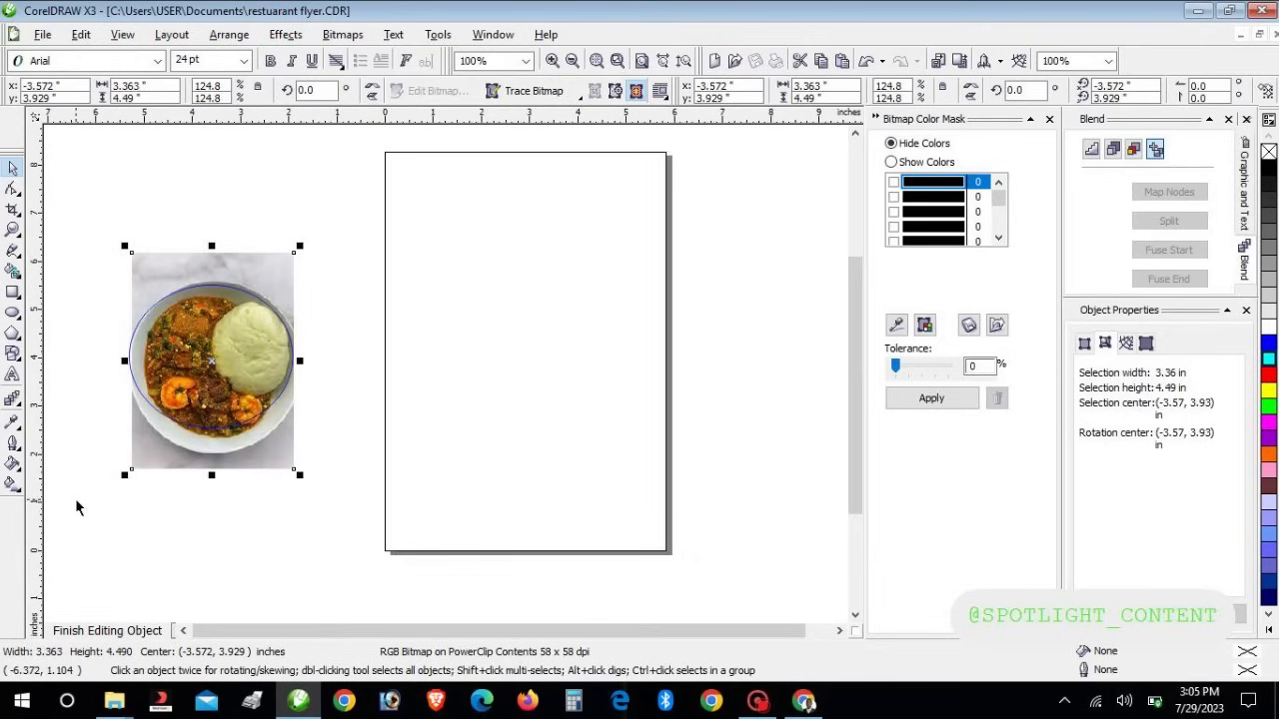
left_click(110, 631)
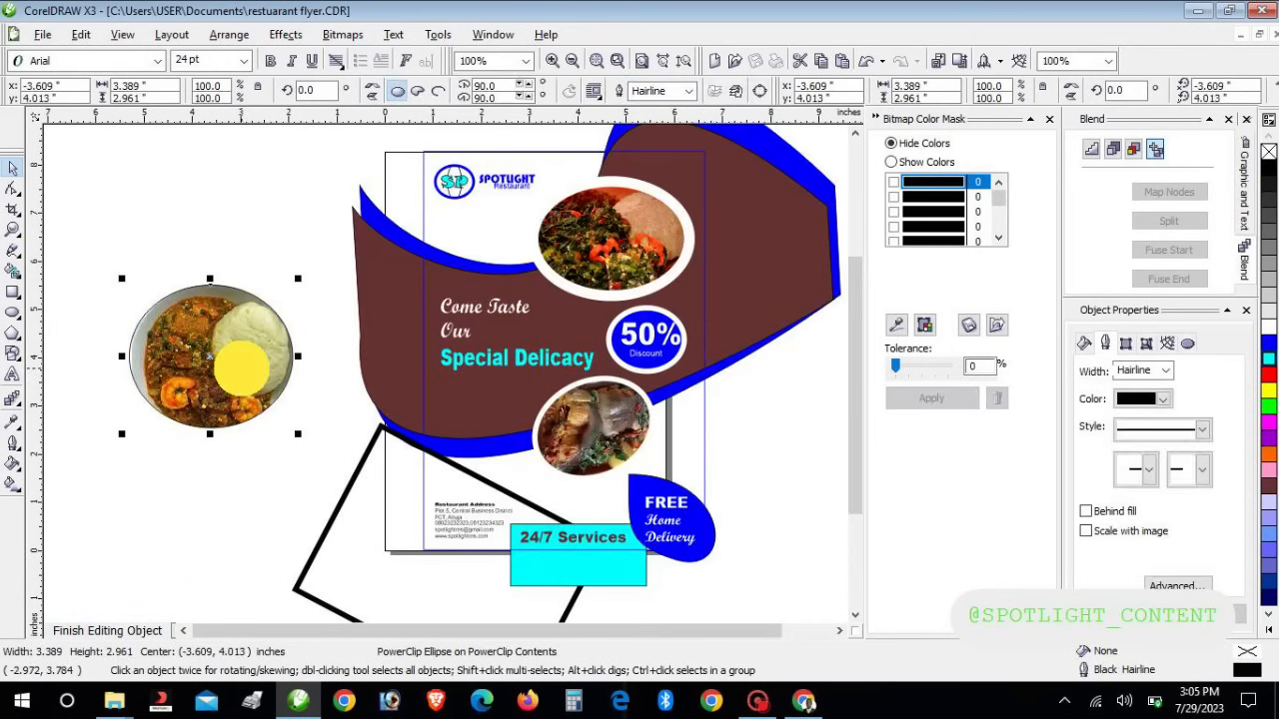
Give the food circle a 16.0 pt white outline and place it on the flyer
left_click_drag(280, 365, 325, 455)
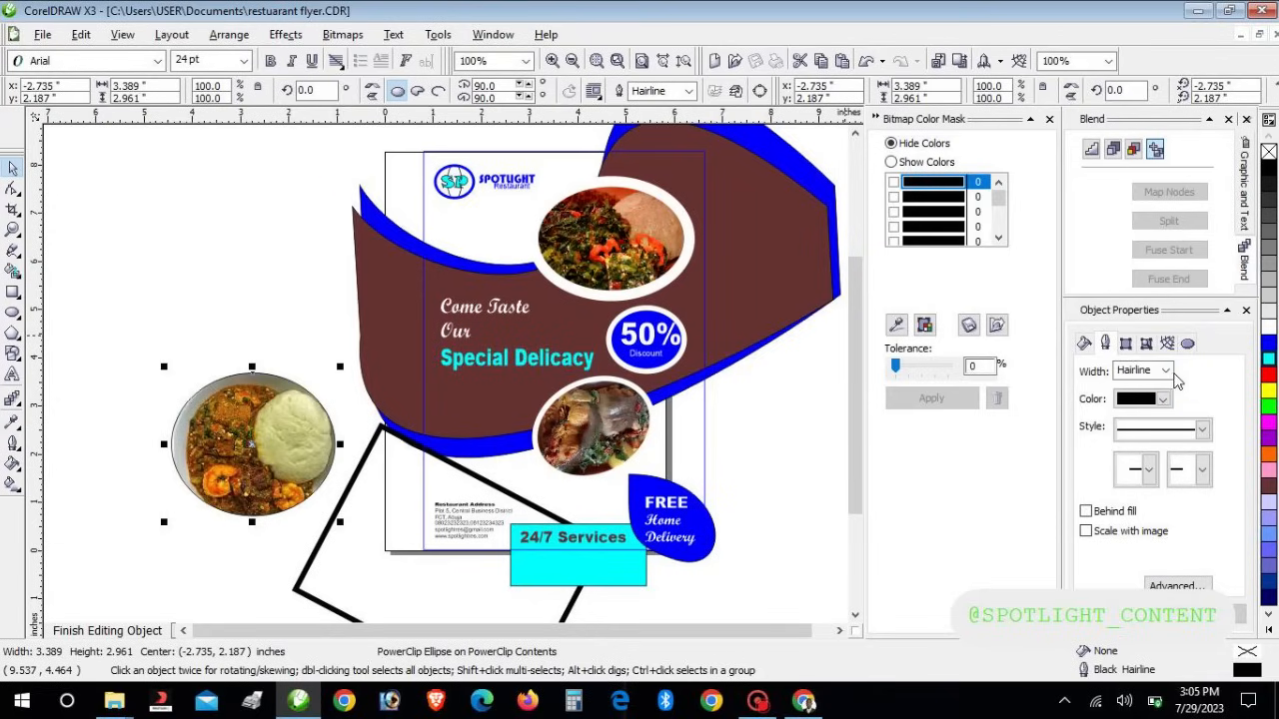
left_click(1167, 371)
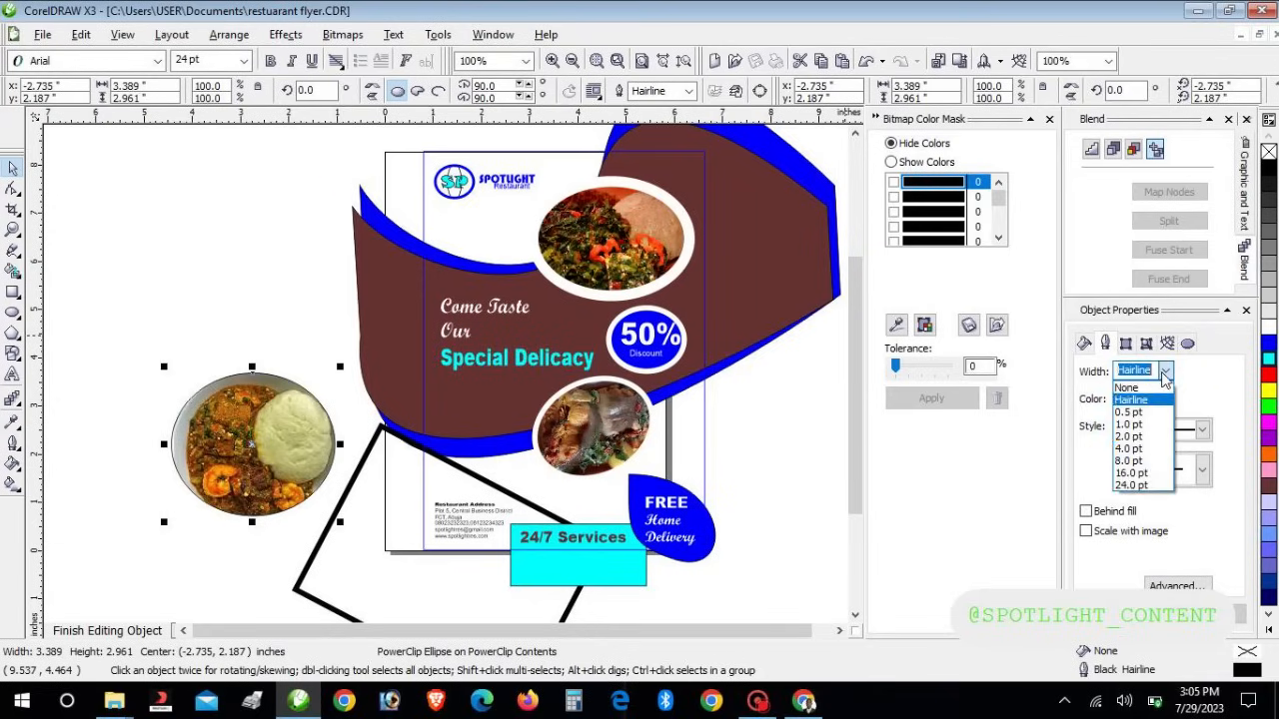
left_click(1133, 475)
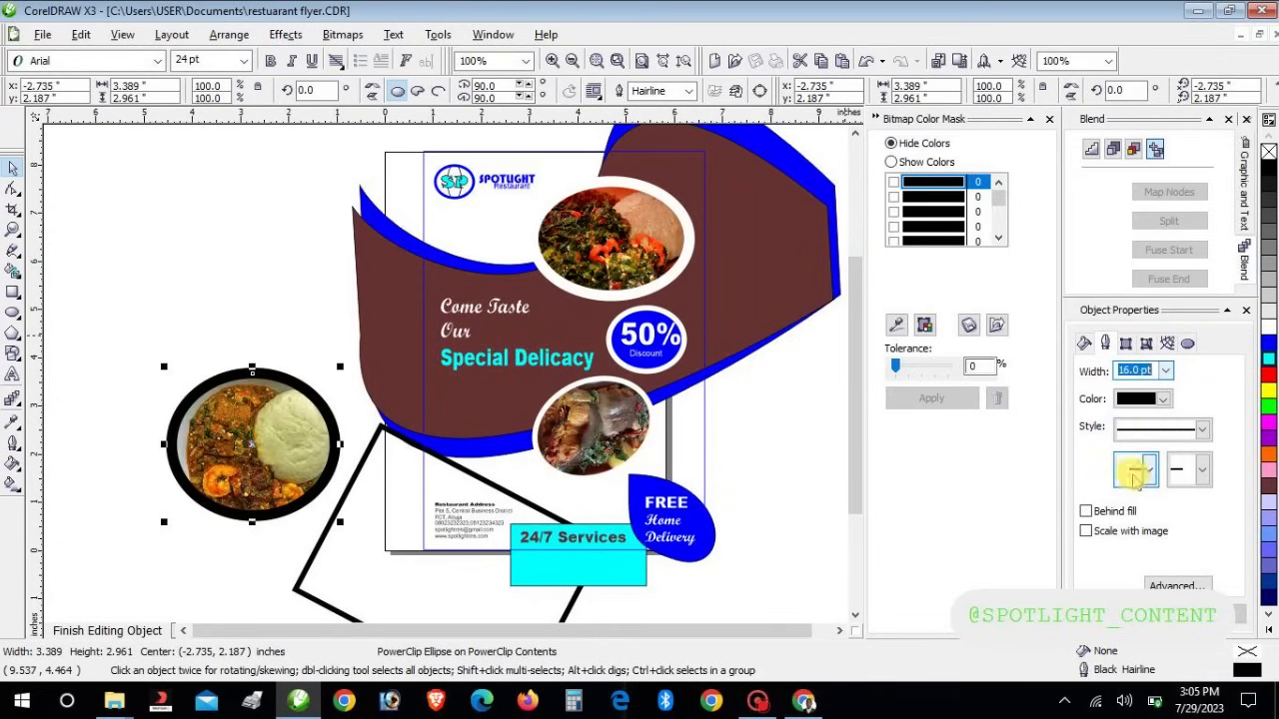
left_click(1165, 400)
left_click(1179, 433)
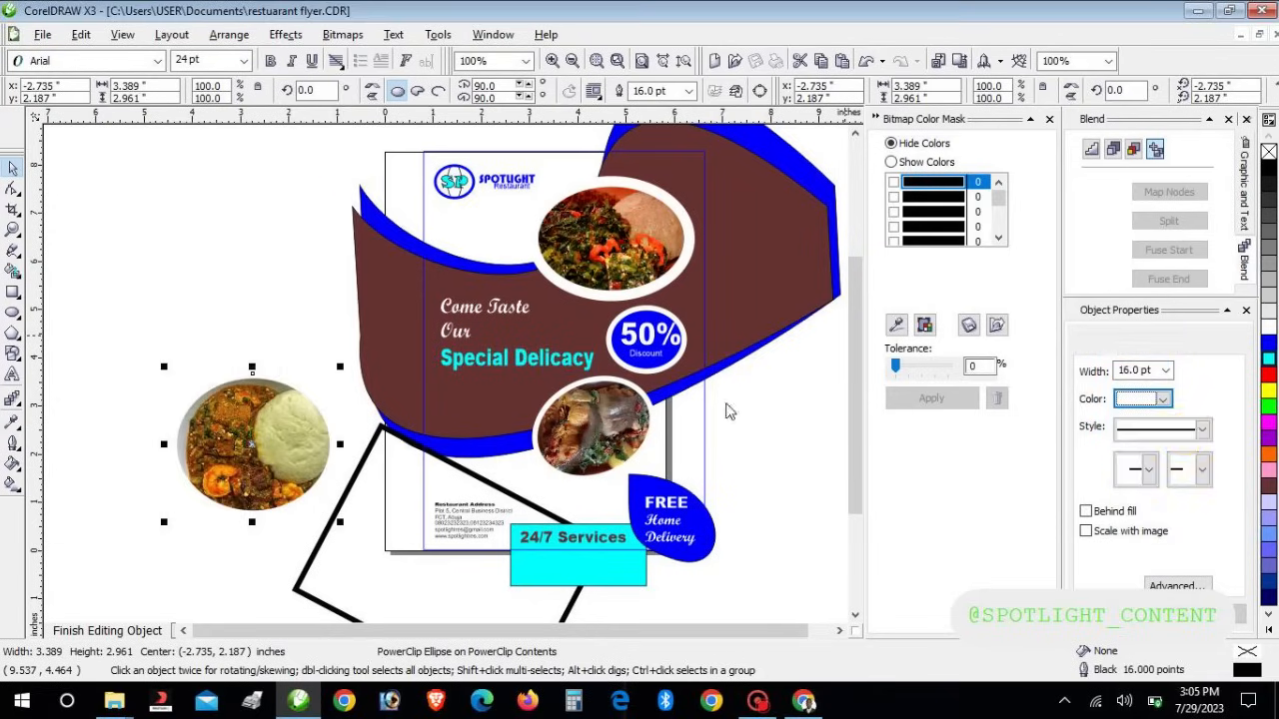
left_click_drag(327, 411, 515, 394)
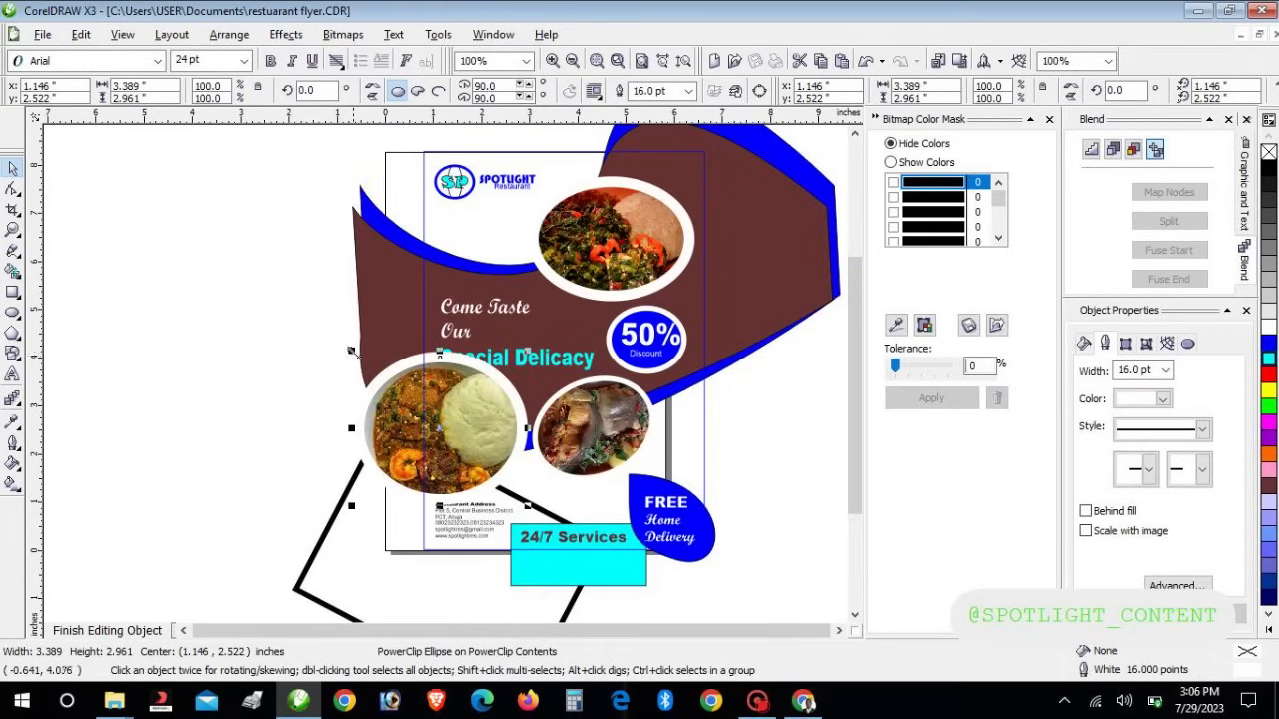
Shrink the new food circle to about half size, nudge it up-right, and give it an 8.0 pt outline
left_click_drag(350, 351, 430, 422)
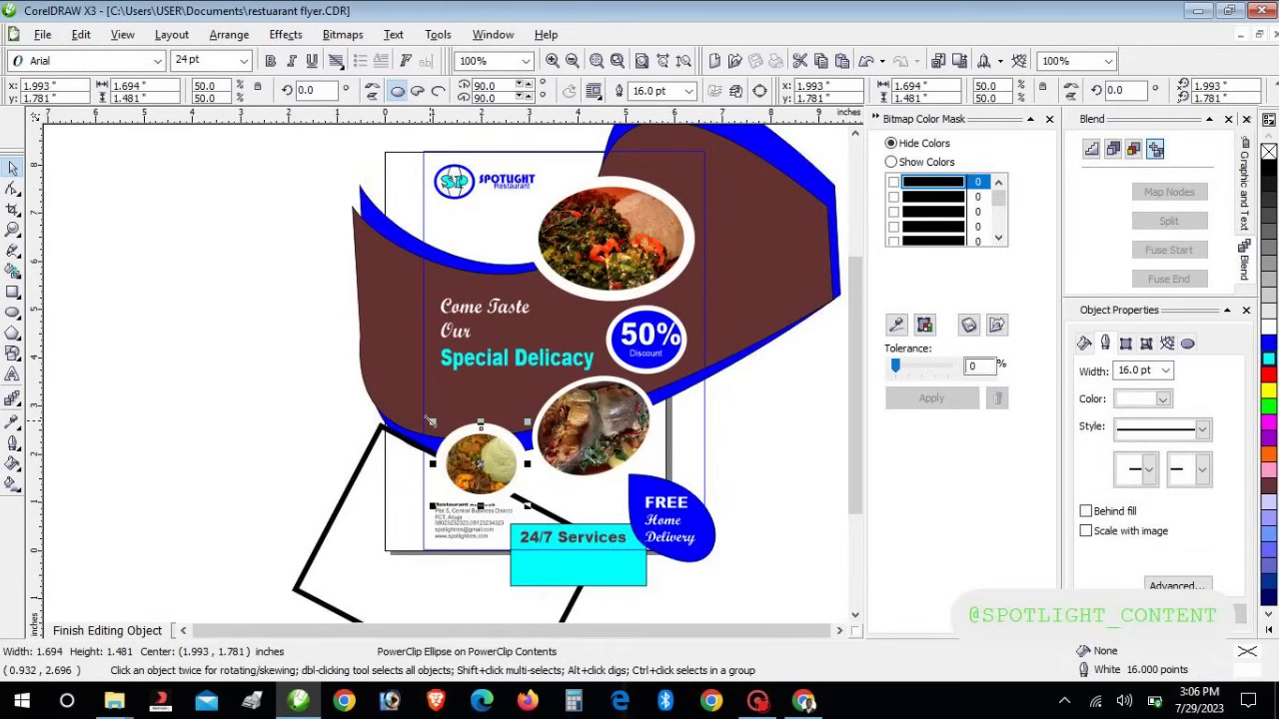
key("Up")
key("Up")
key("Up")
key("Right")
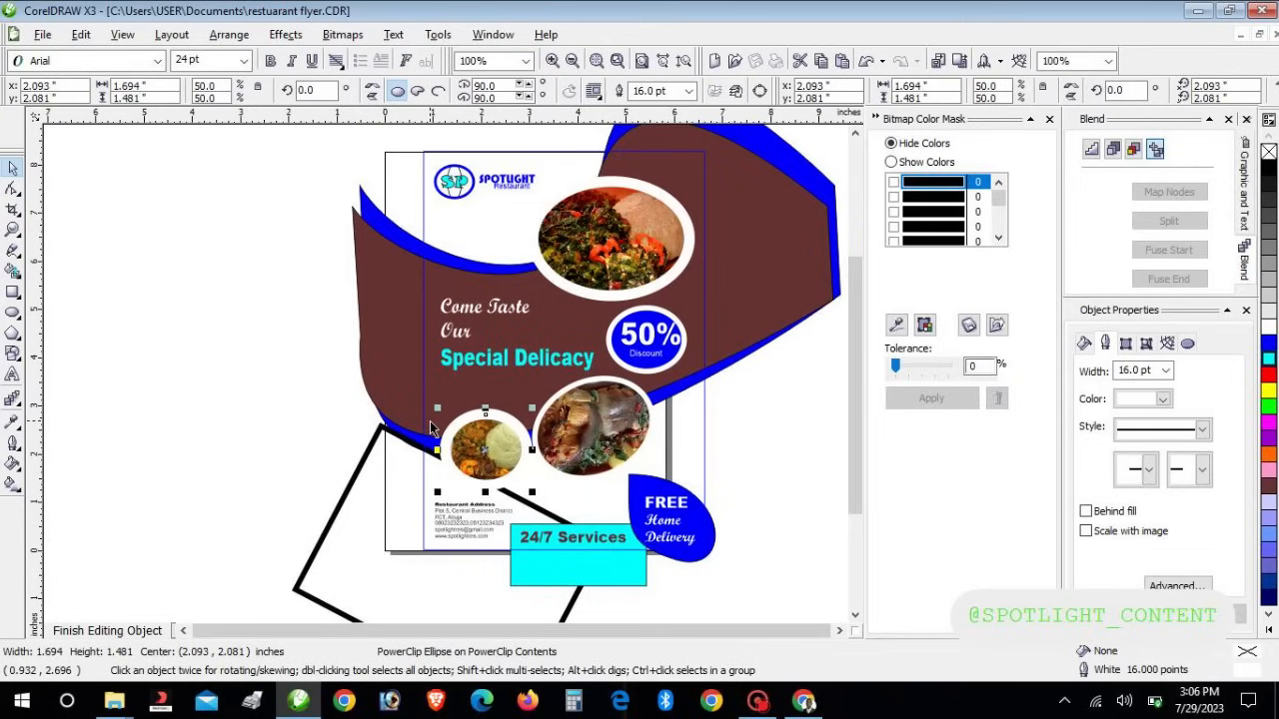
left_click(1165, 371)
left_click(1130, 460)
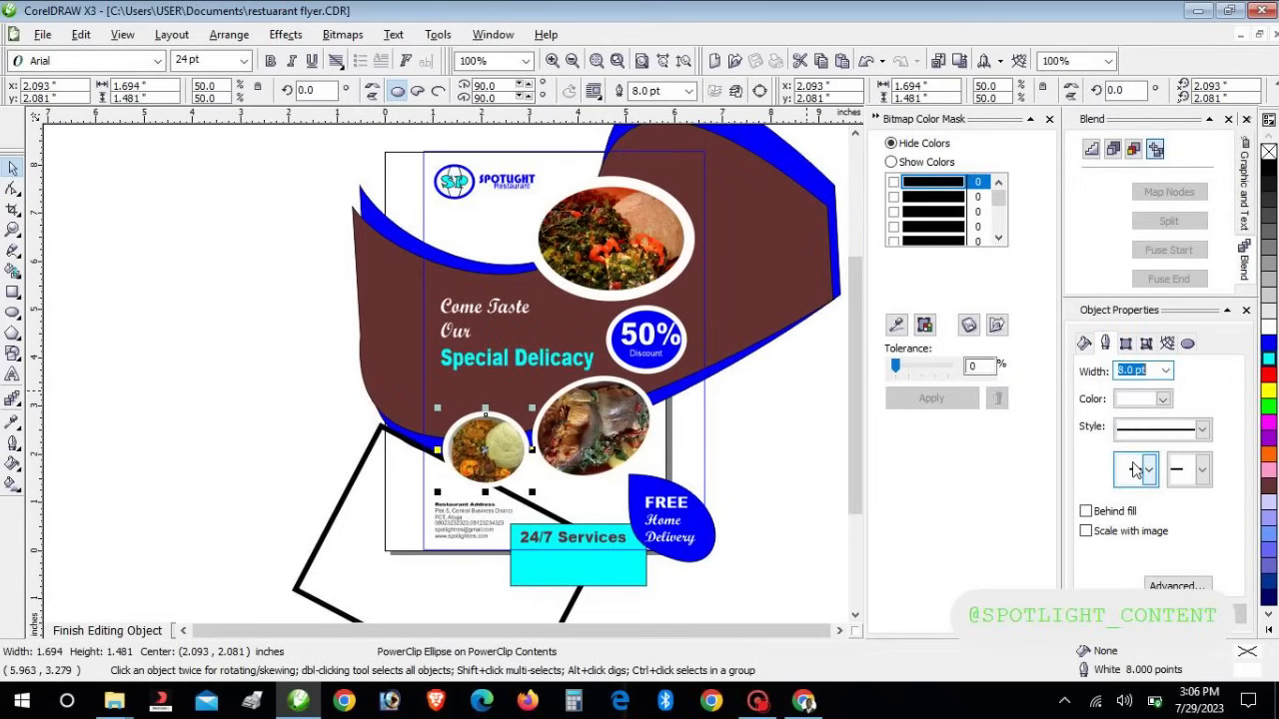
left_click(597, 414)
left_click(705, 435)
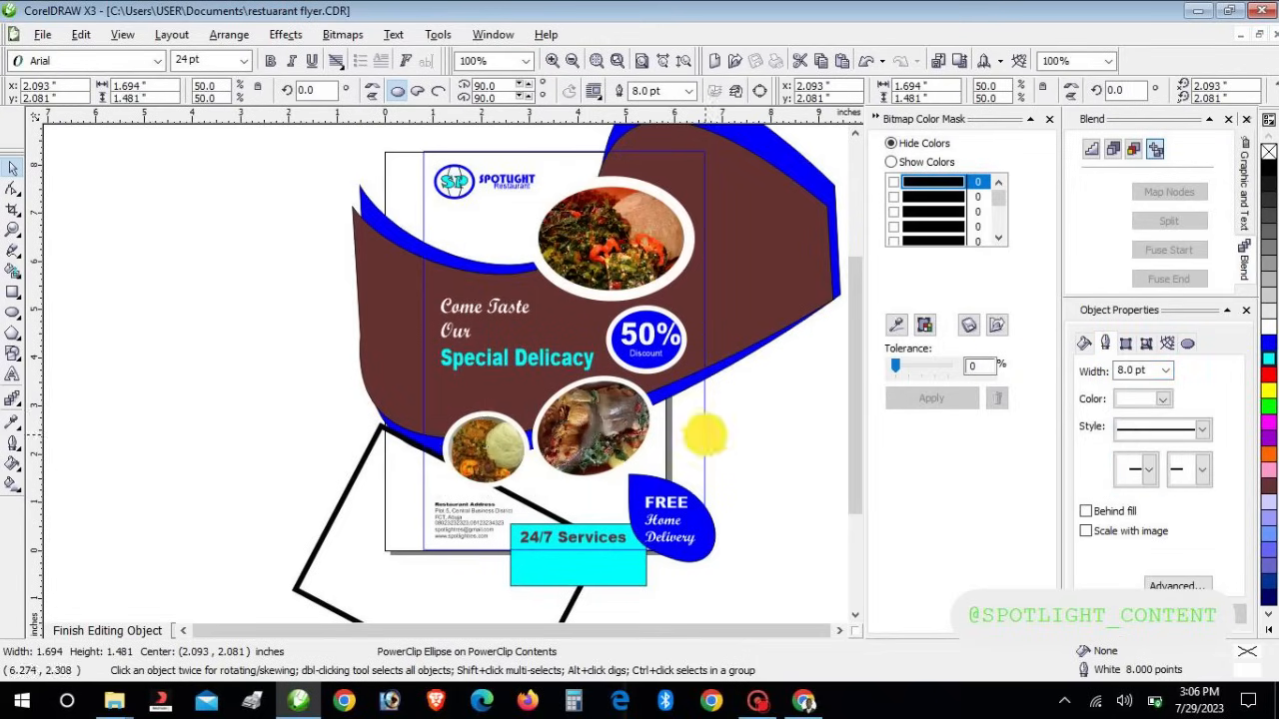
Shrink the right-hand lower food circle and nudge it right and up
left_click(610, 474)
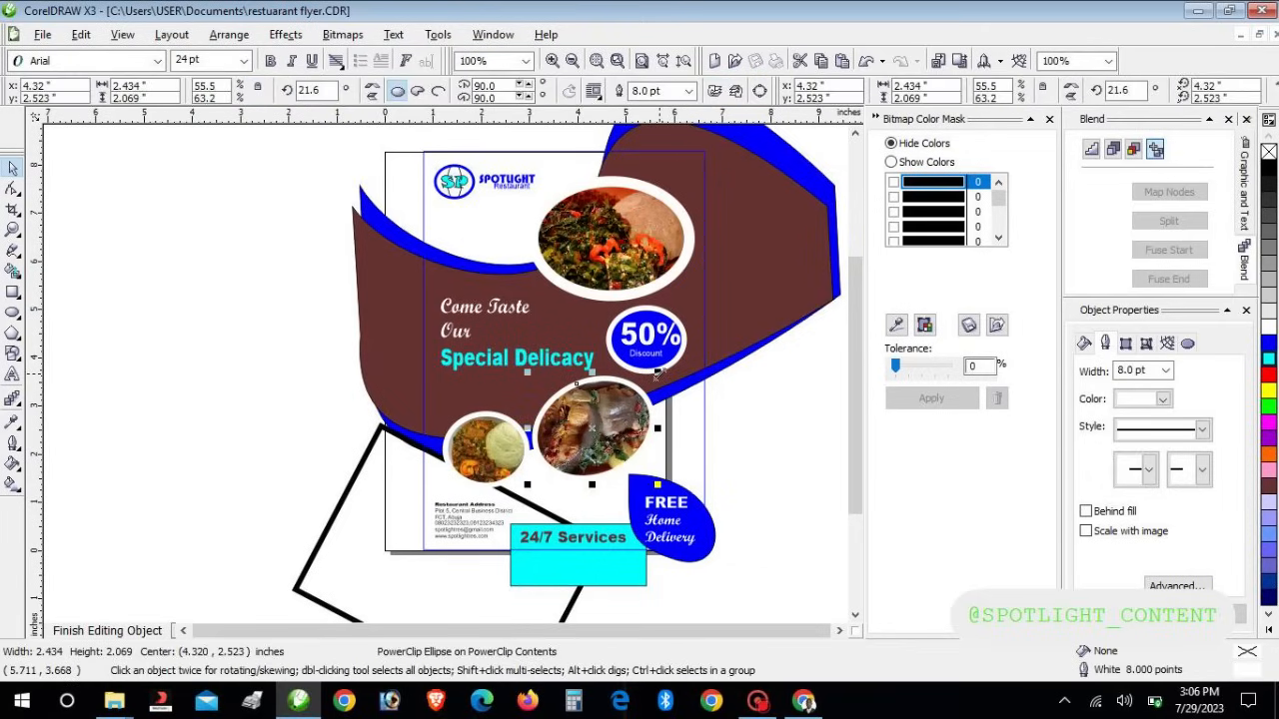
left_click_drag(656, 372, 640, 397)
key("Right")
key("Right")
key("Right")
key("Right")
key("Right")
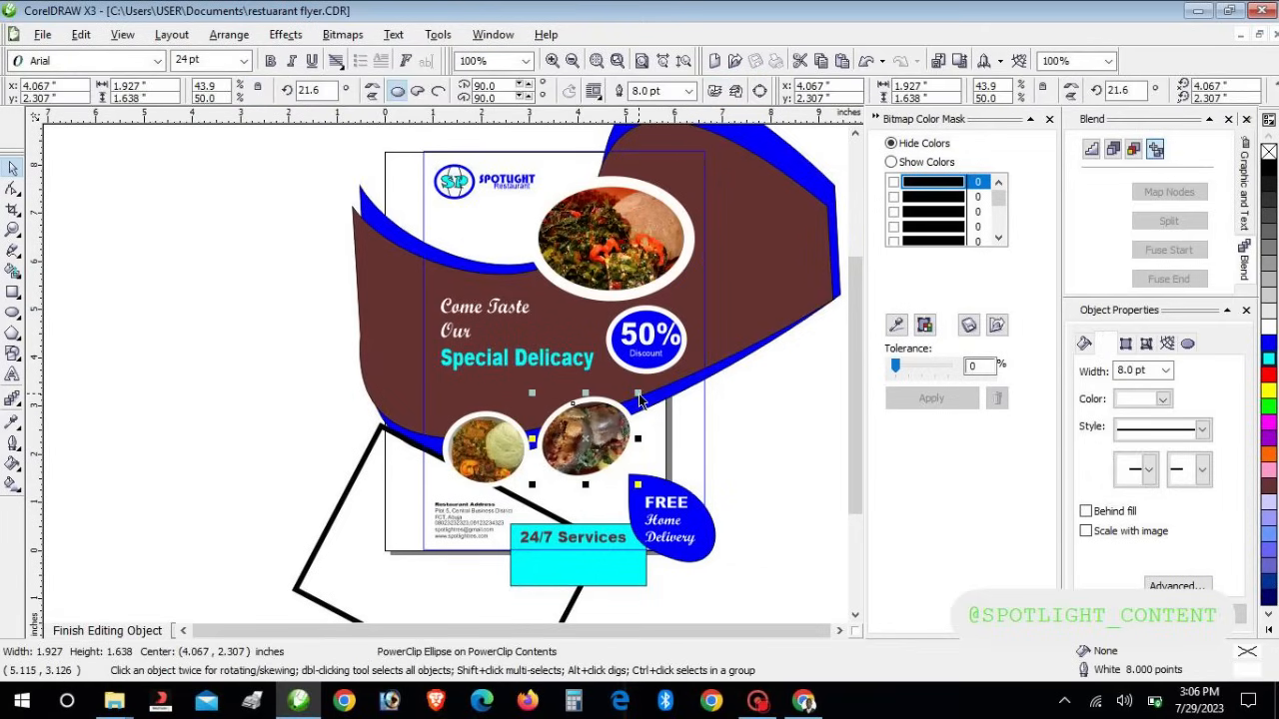
key("Right")
key("Right")
key("Right")
key("Right")
key("Right")
key("Right")
key("Right")
key("Right")
key("Right")
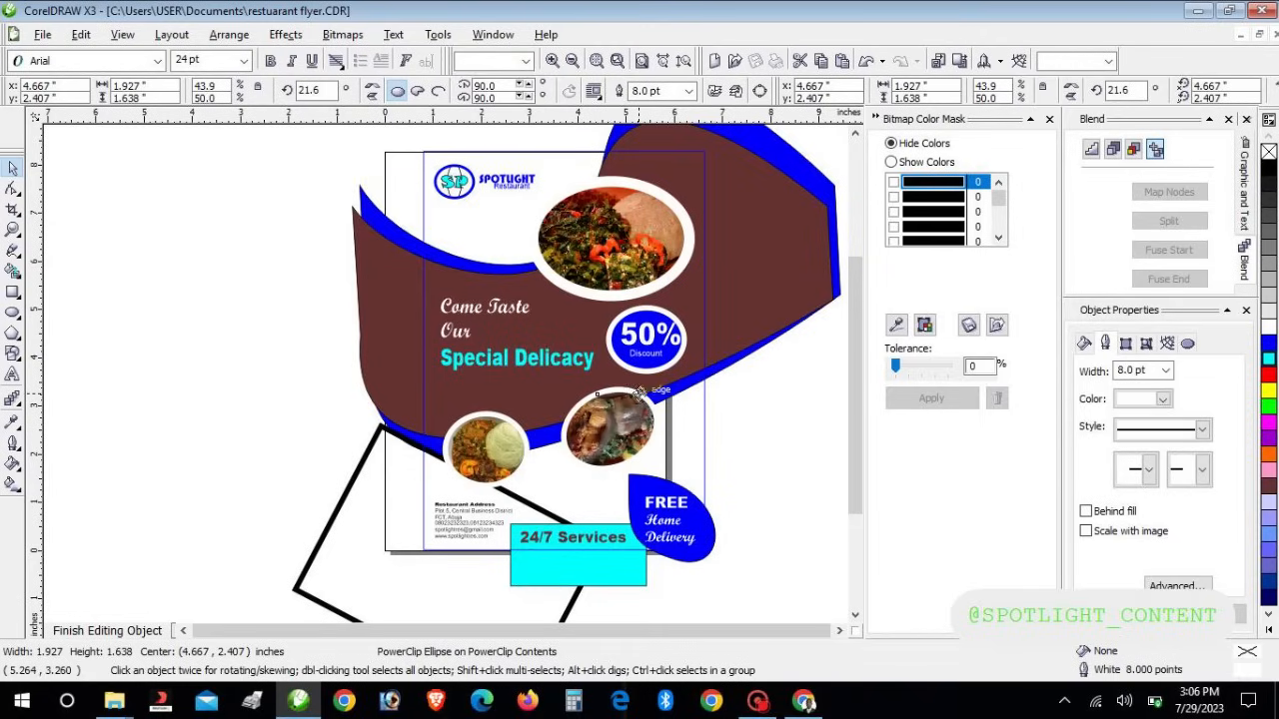
key("Up")
key("Up")
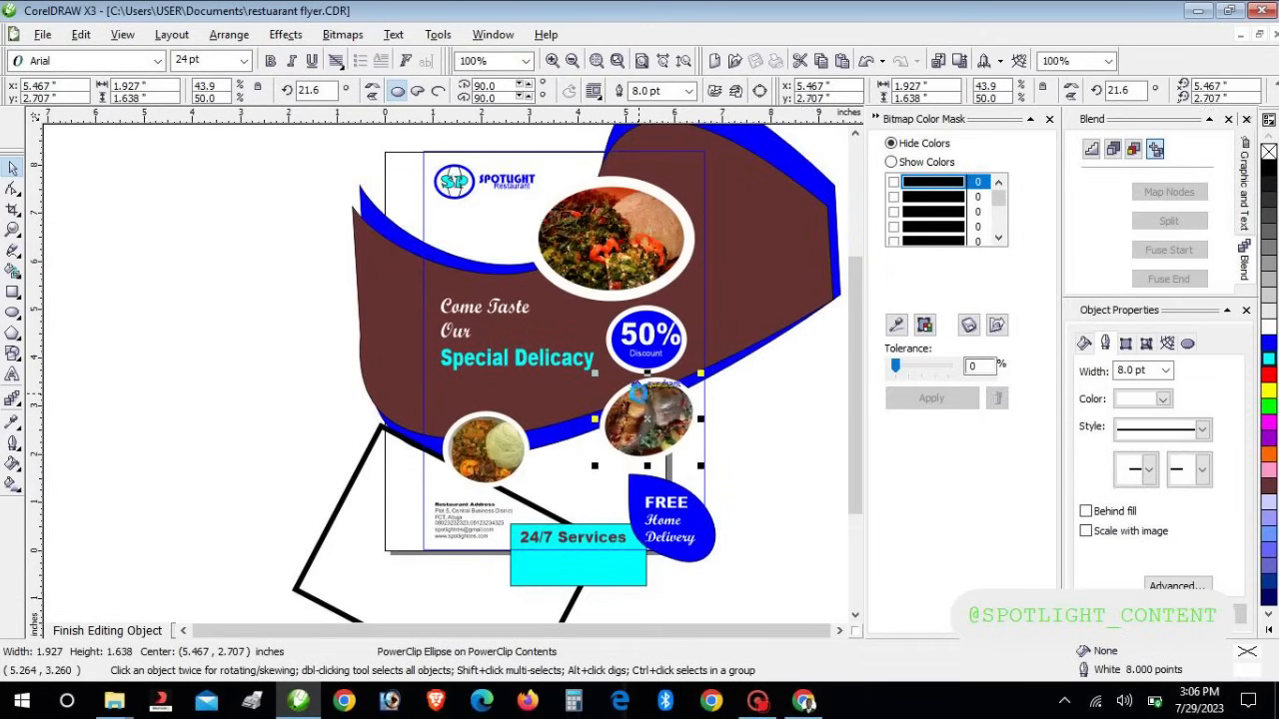
Resize the lower-left food circle to 1.762" × 1.54" and nudge it beside the okro soup circle
left_click(480, 475)
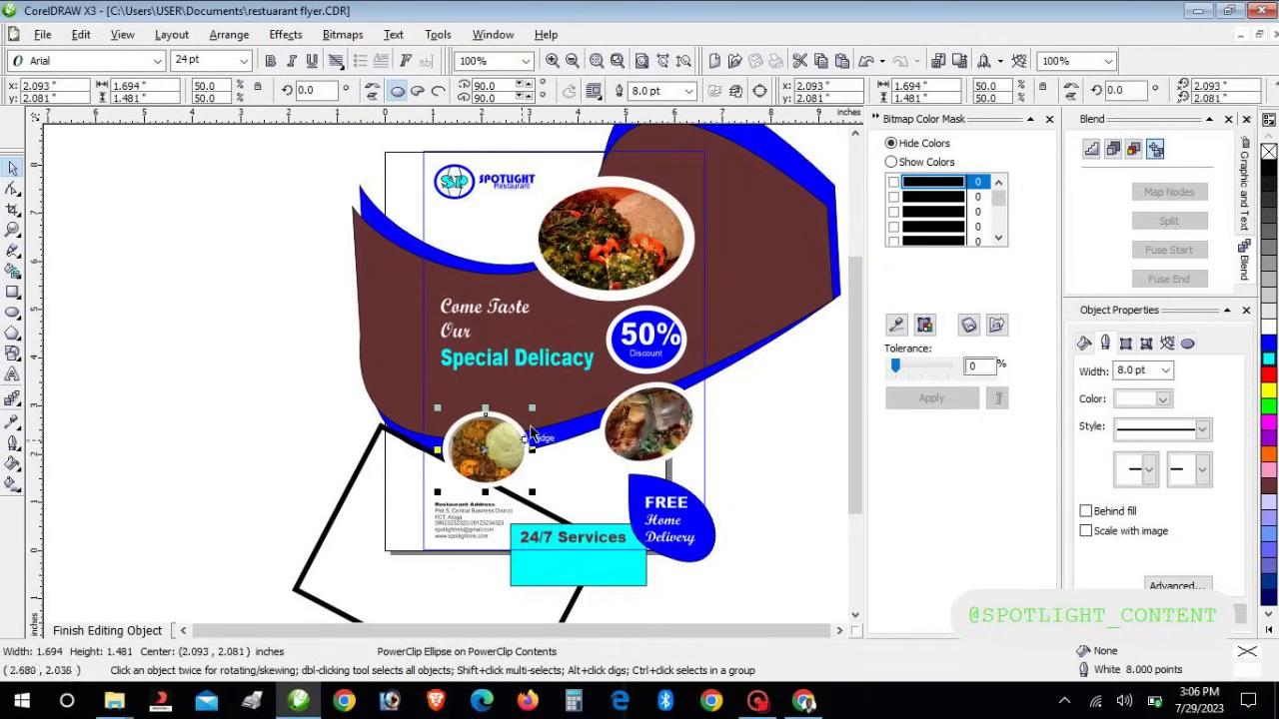
left_click_drag(532, 409, 577, 392)
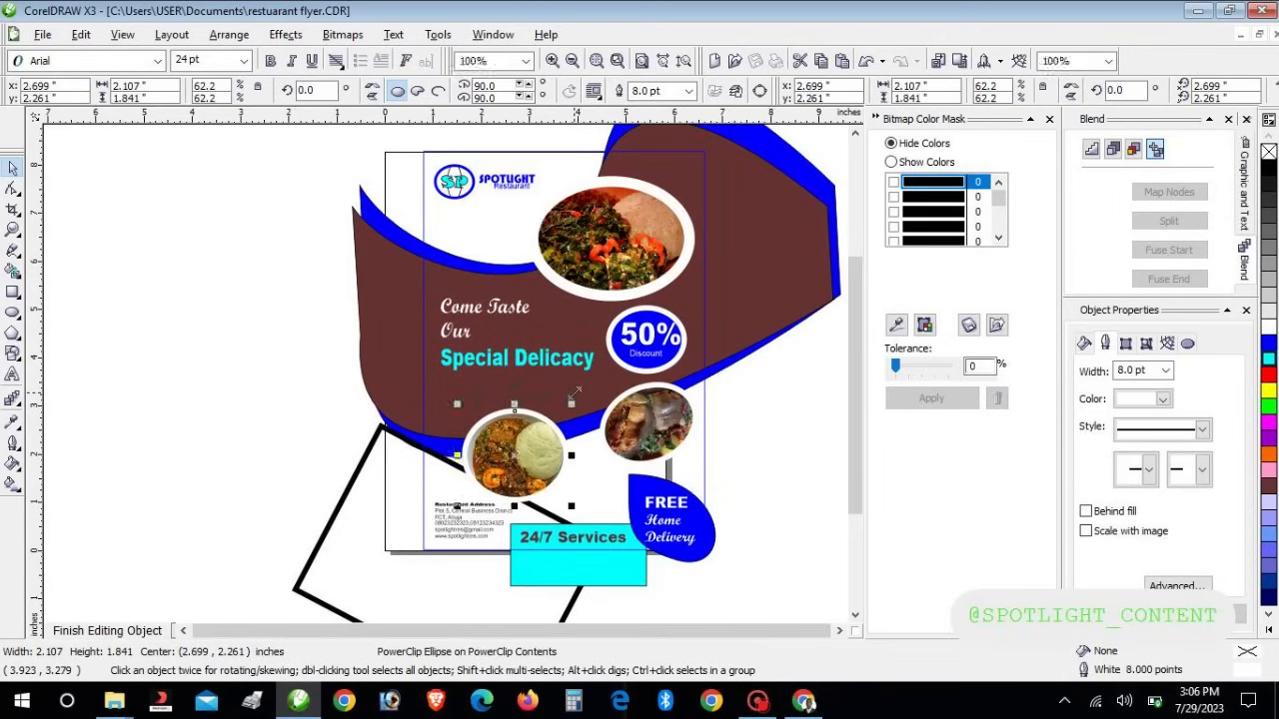
key("Down")
key("Right")
key("Right")
key("Right")
key("Right")
key("Right")
key("Right")
key("Up")
key("Up")
key("Right")
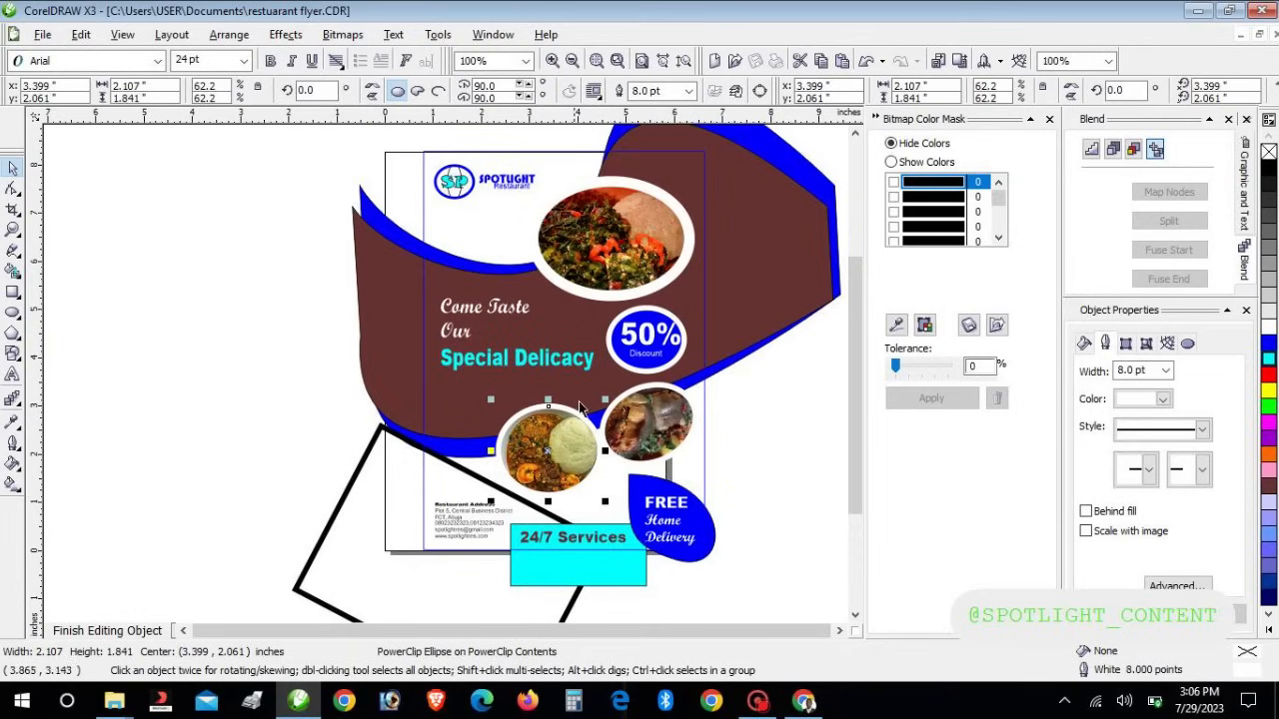
left_click_drag(606, 398, 590, 414)
key("Right")
key("Right")
key("Up")
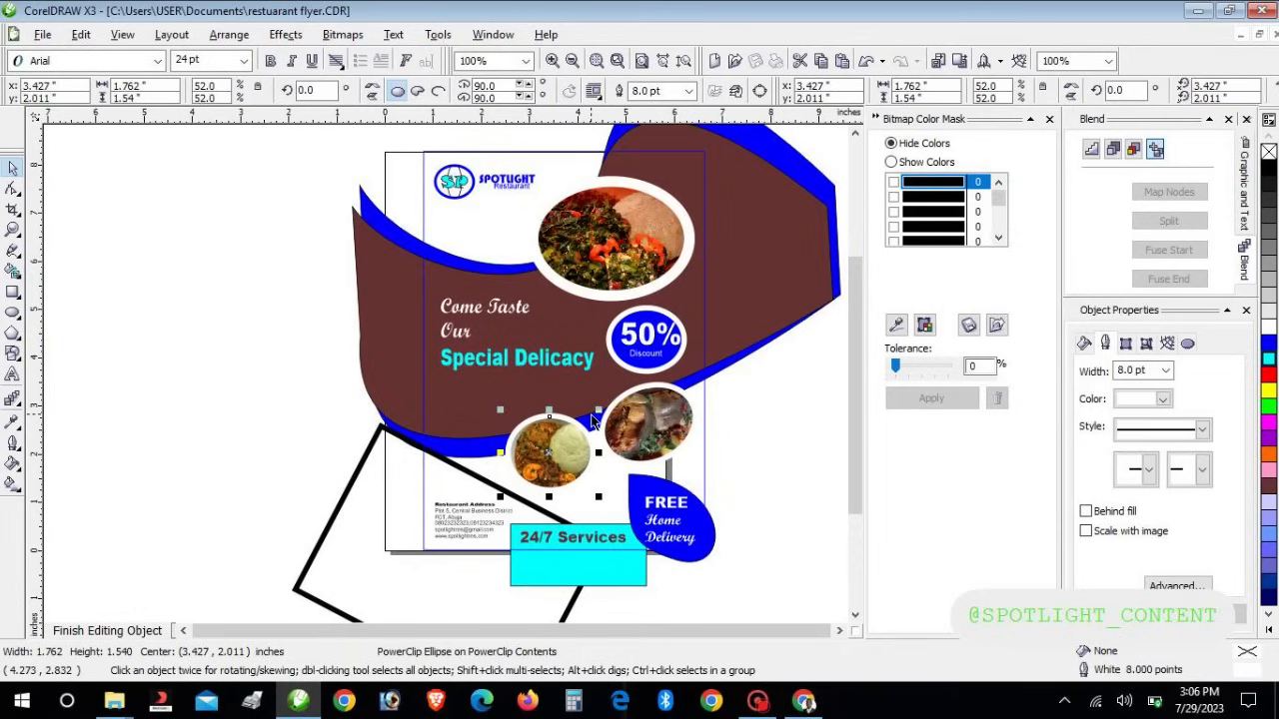
left_click(156, 397)
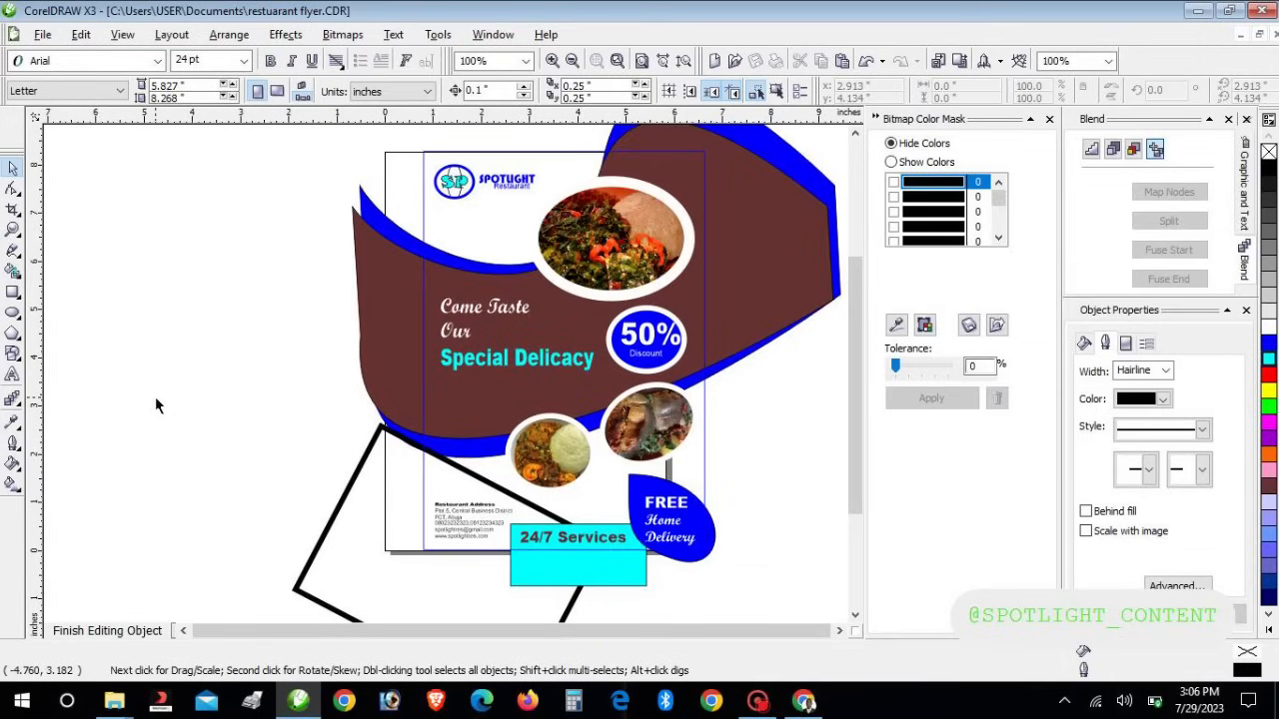
Finish editing the PowerClip contents so the flyer trims to the page, then save the file
left_click(135, 630)
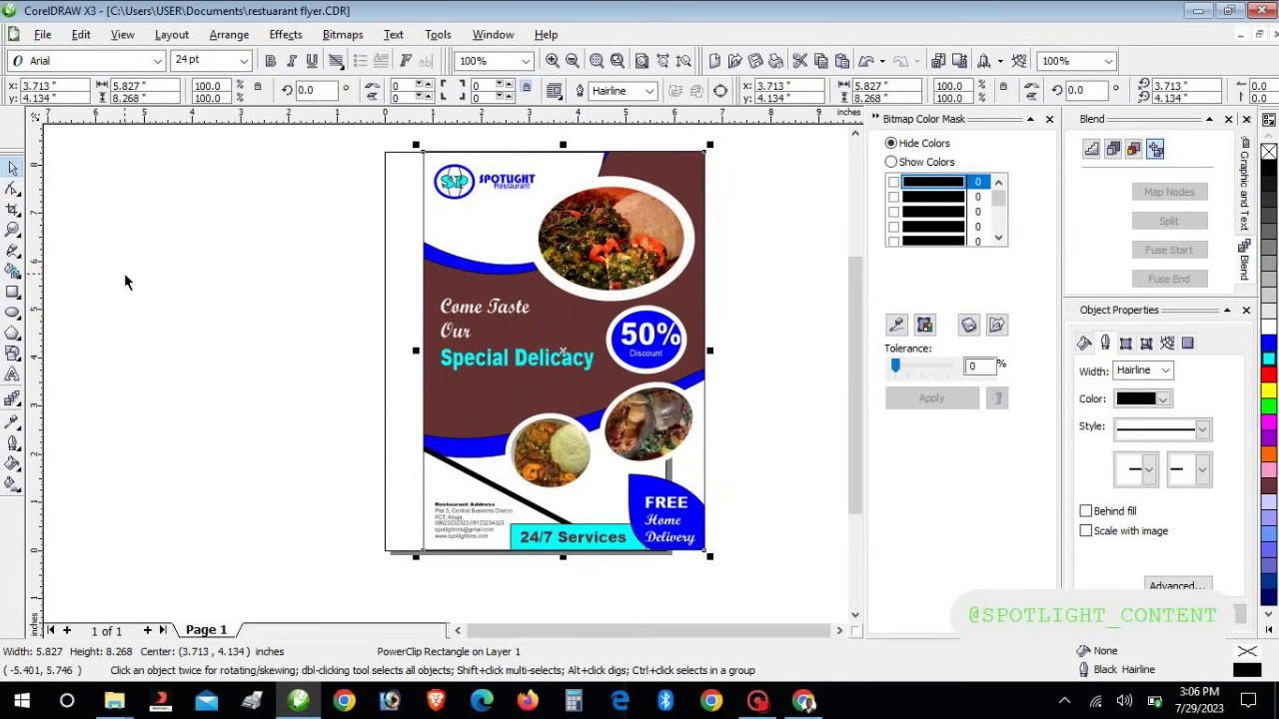
left_click(42, 34)
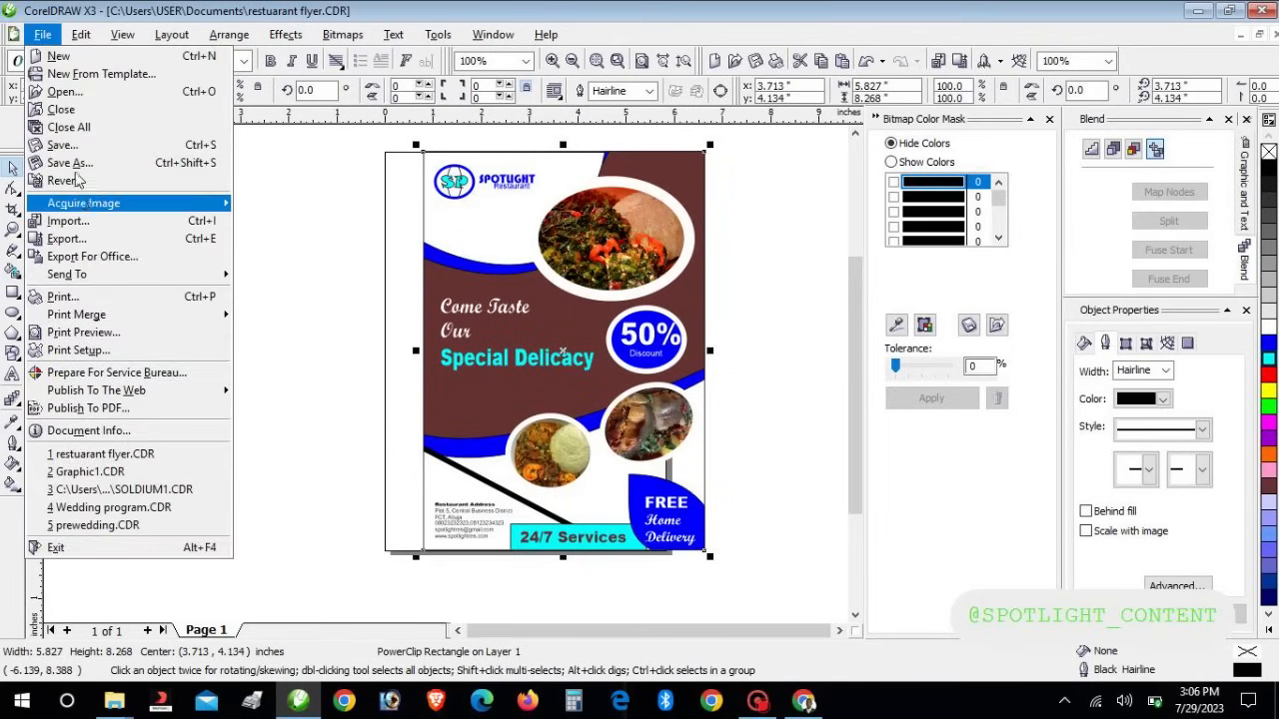
left_click(68, 145)
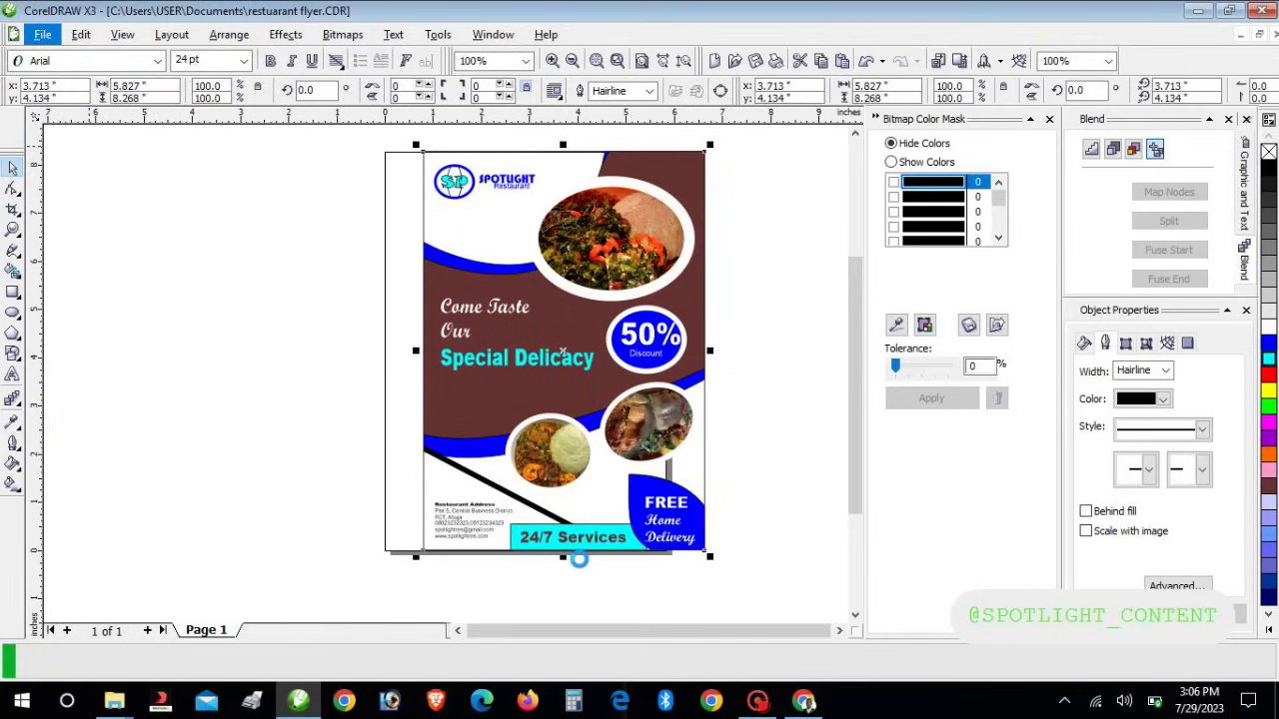
Move the 2.486" × 1.807" rice-and-stew photo ellipse down and to the right beside the flyer
left_click(804, 701)
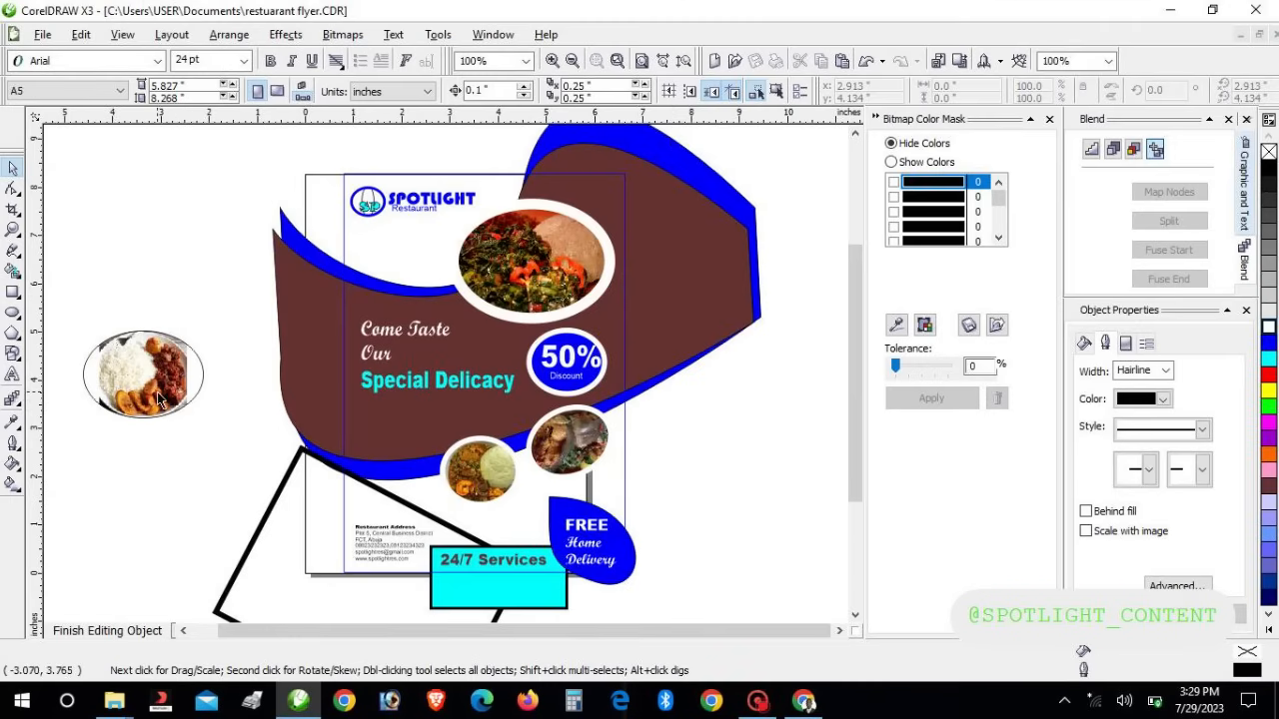
mouse_move(757, 702)
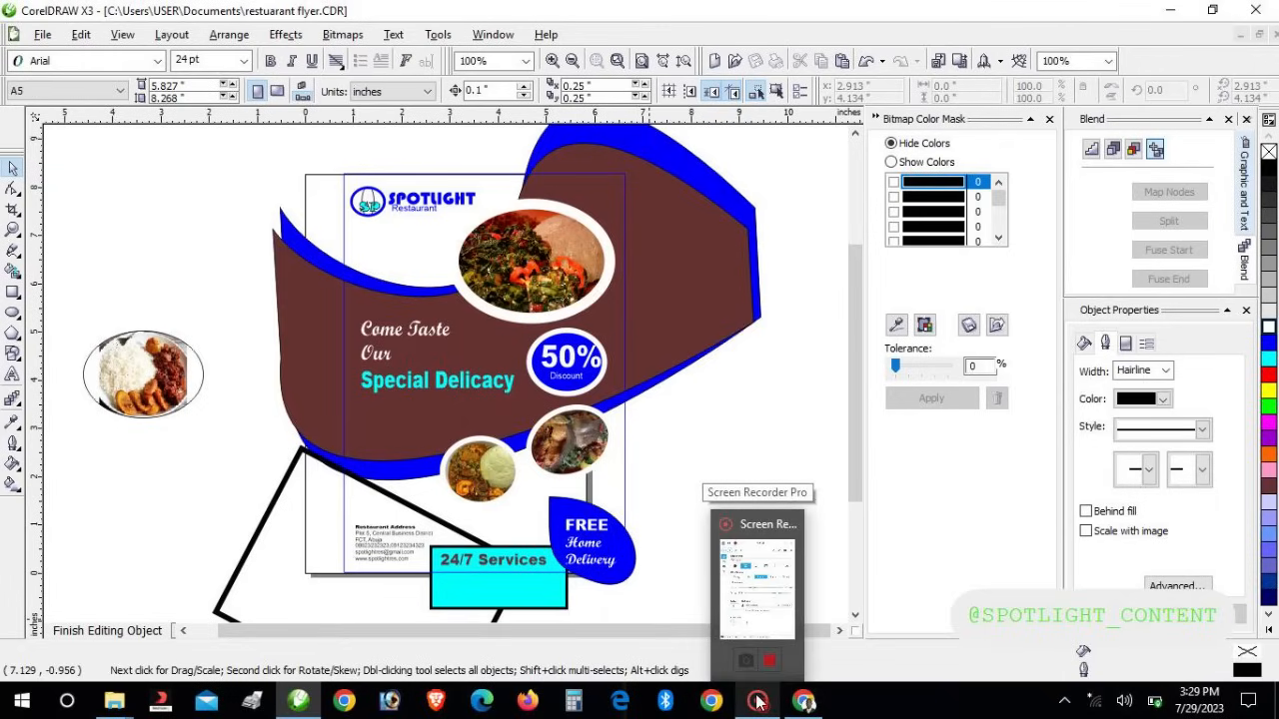
left_click(185, 395)
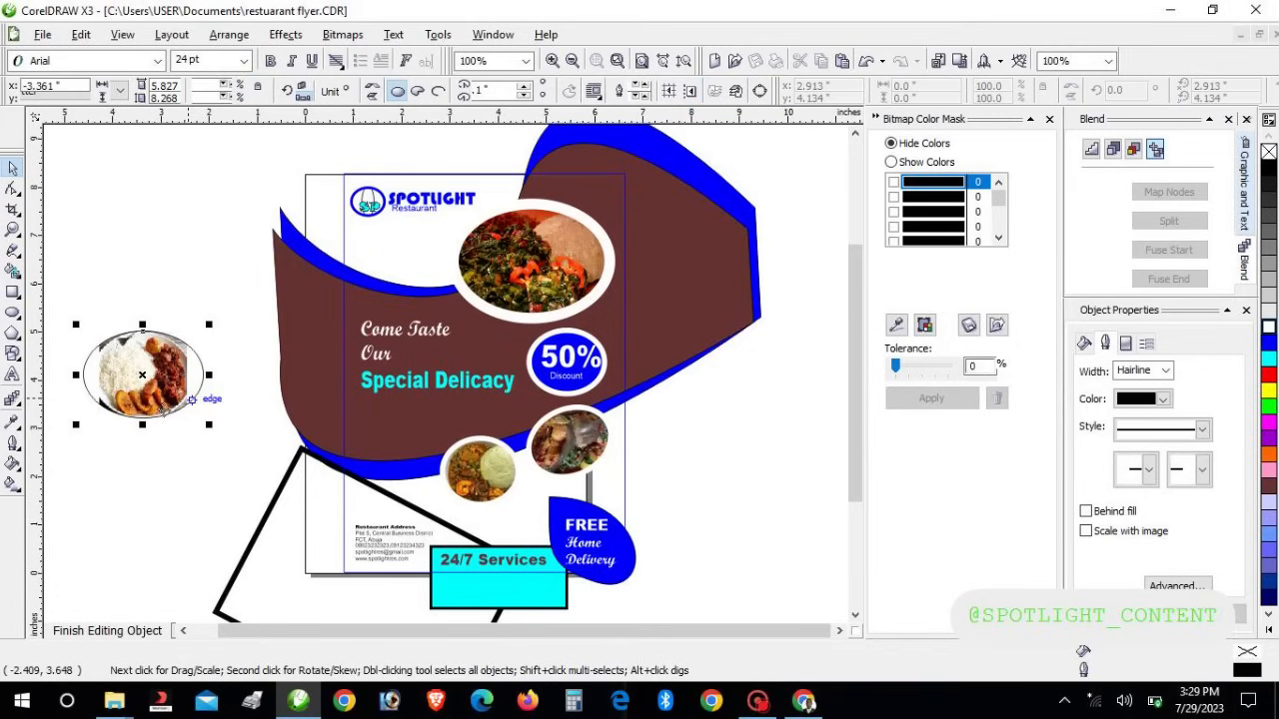
left_click_drag(160, 391, 203, 462)
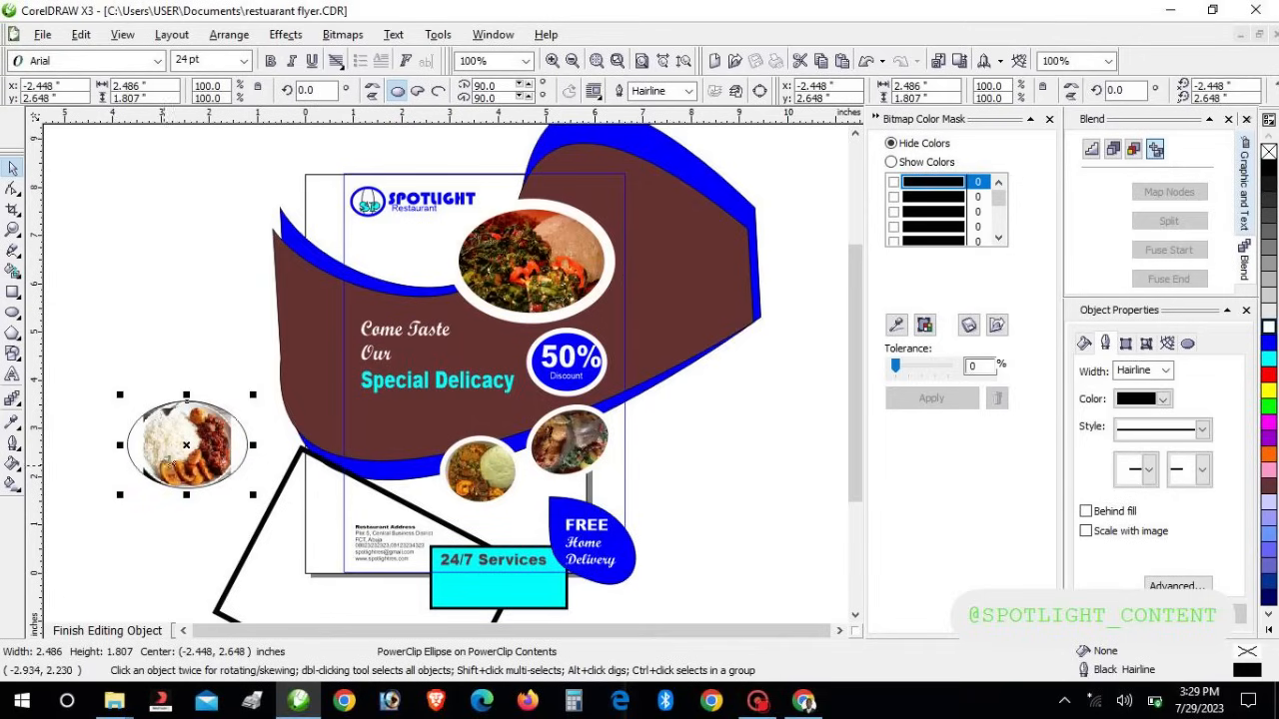
Enlarge the rice-and-stew photo inside its oval to 2.463" × 2.463" so it fills the frame
right_click(182, 451)
left_click(250, 79)
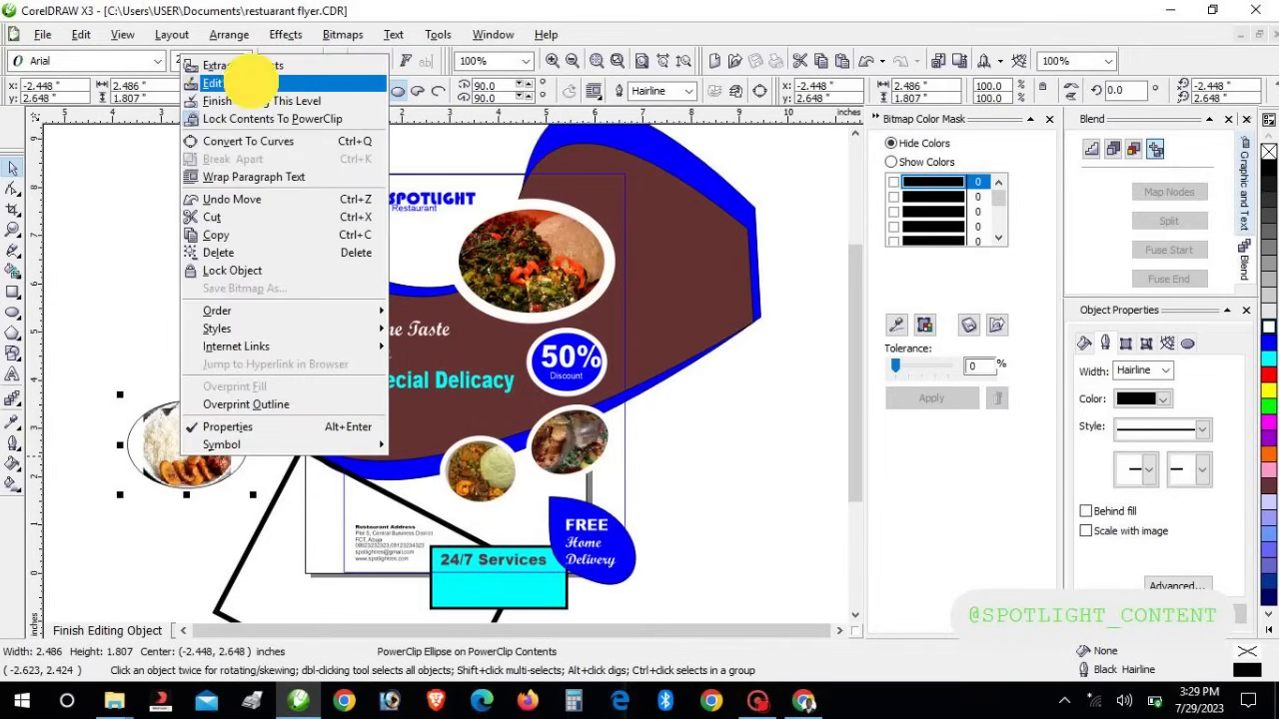
left_click(232, 440)
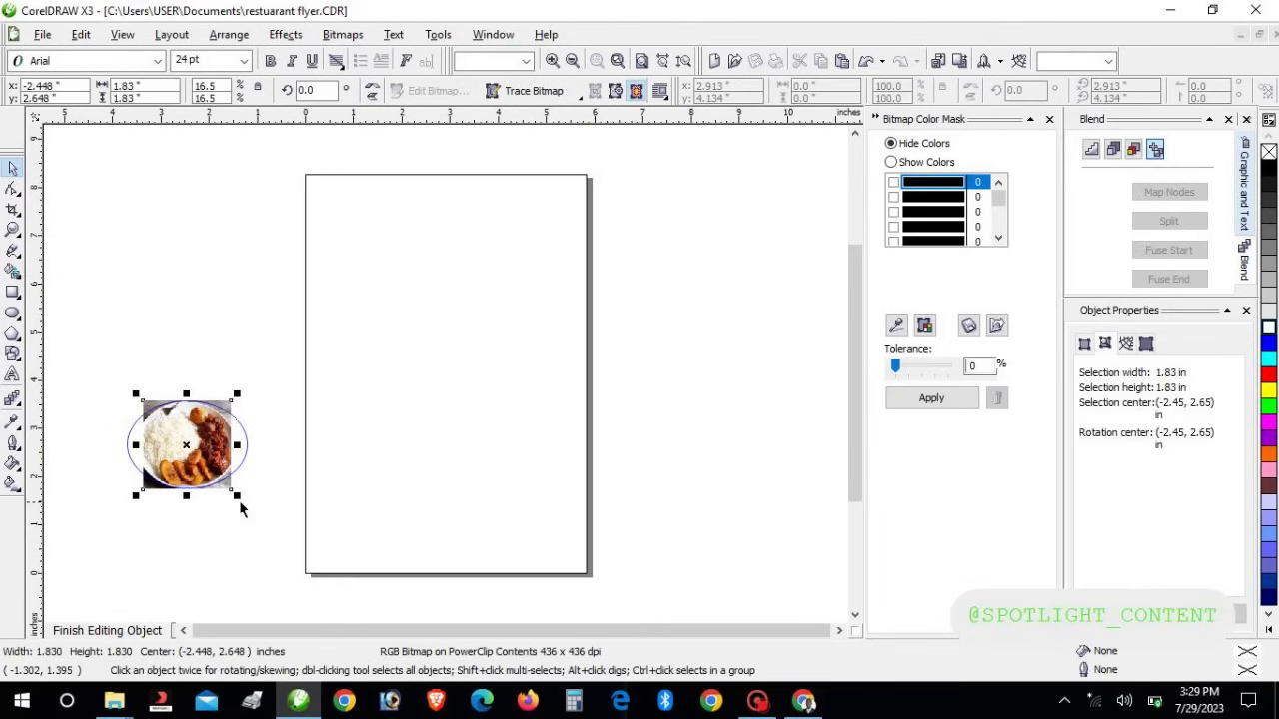
left_click_drag(237, 496, 254, 512)
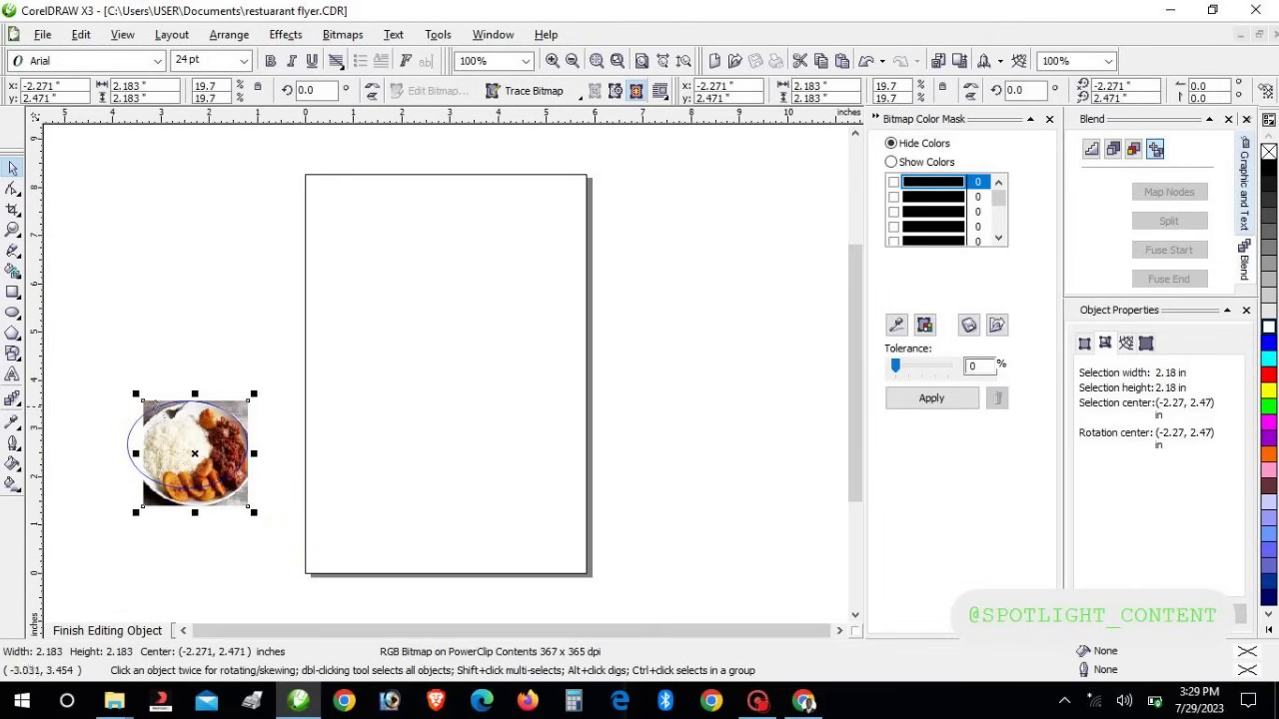
left_click_drag(137, 397, 114, 382)
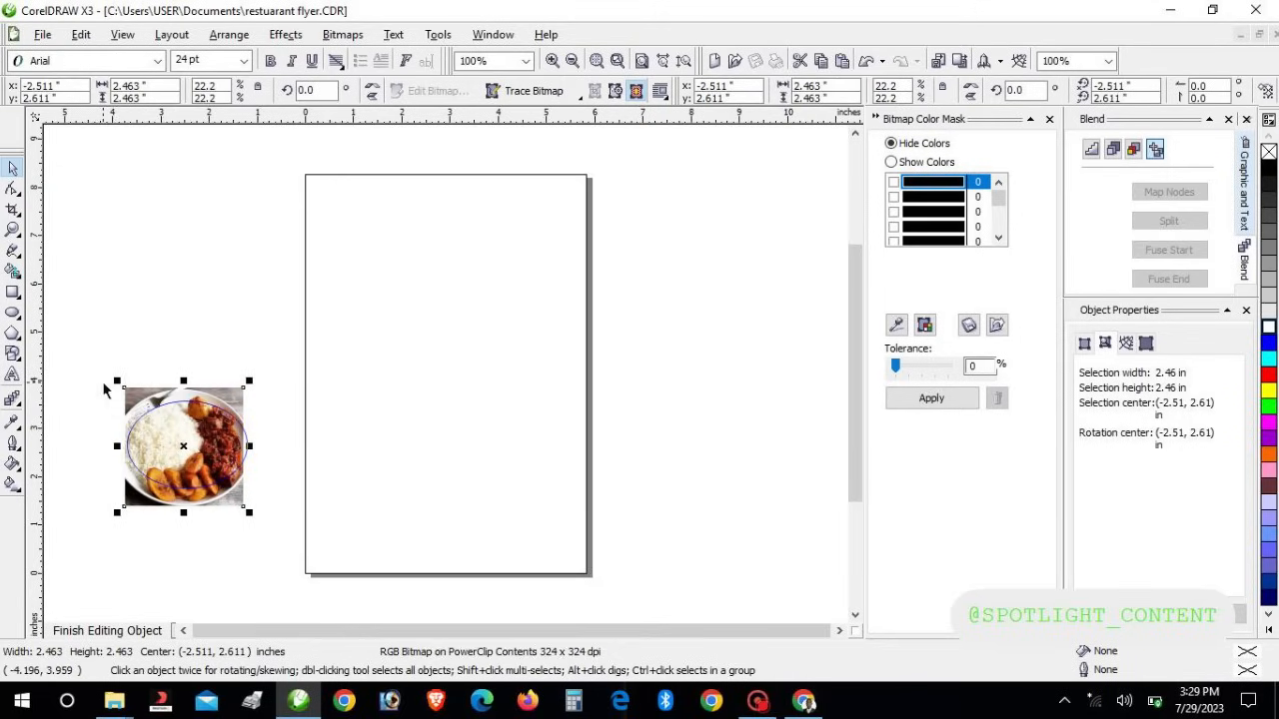
left_click(145, 630)
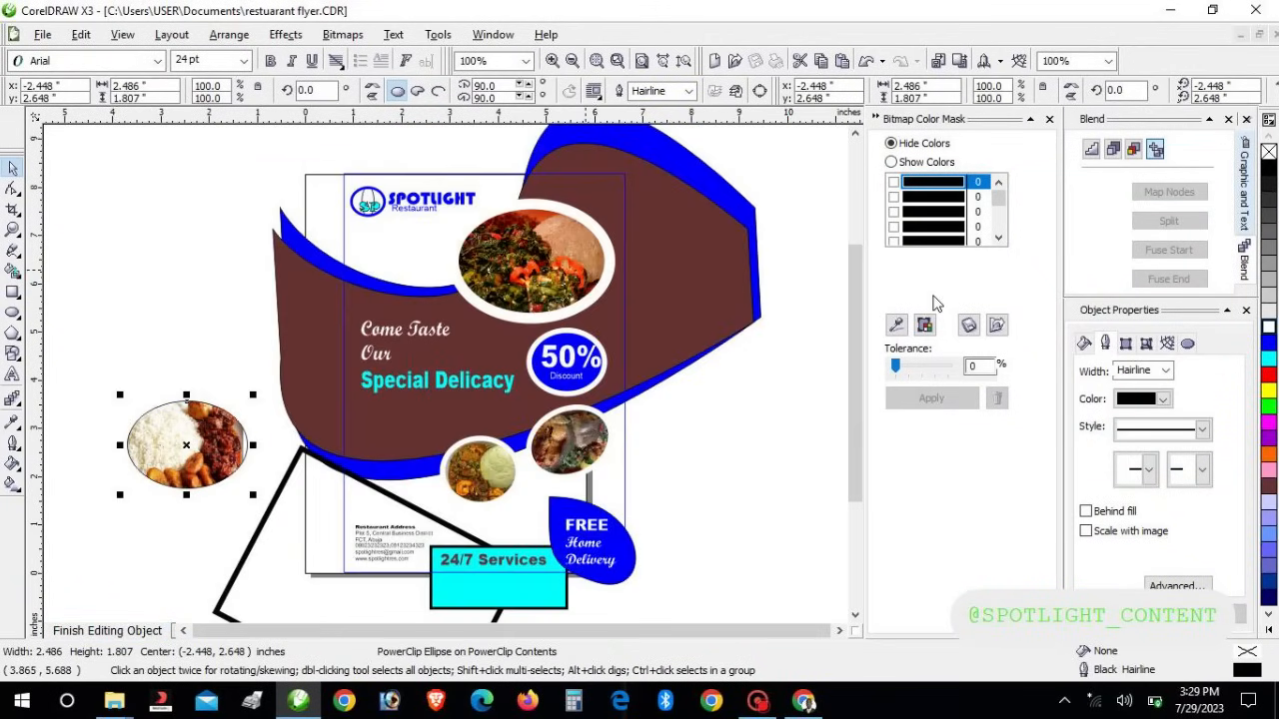
Give the rice photo ellipse an 8.0 pt white outline
left_click(1149, 371)
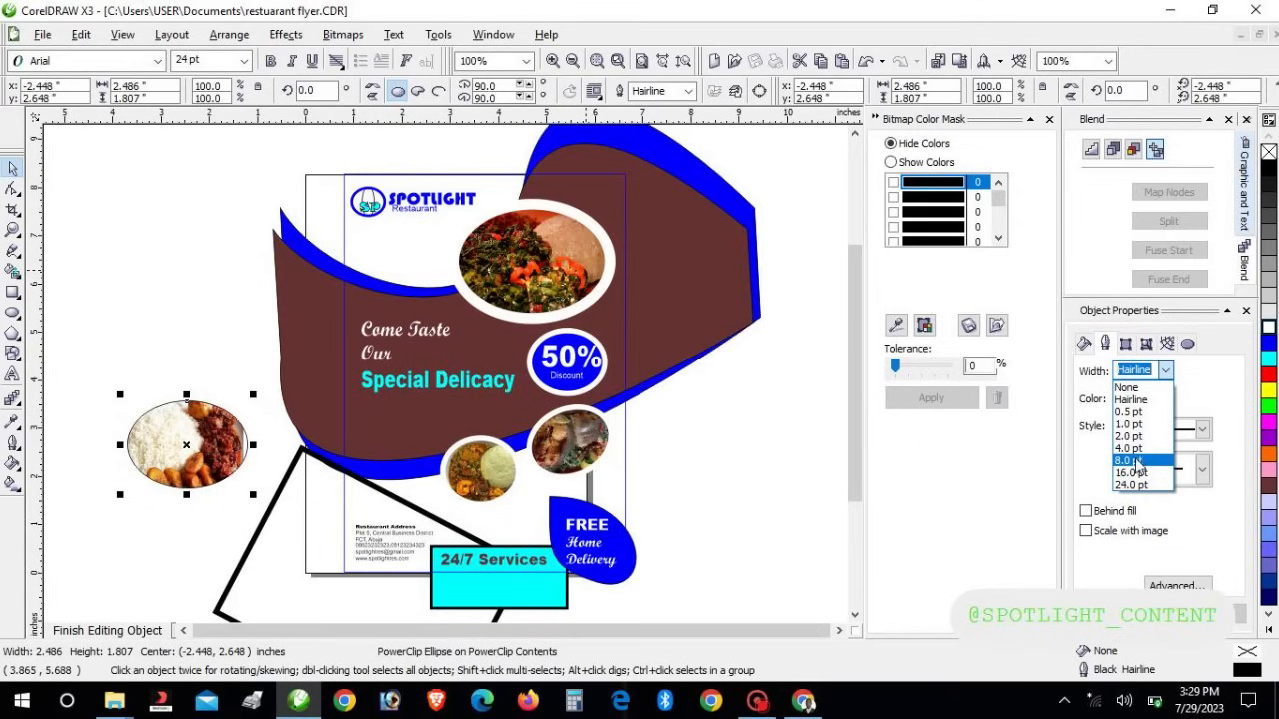
left_click(1131, 472)
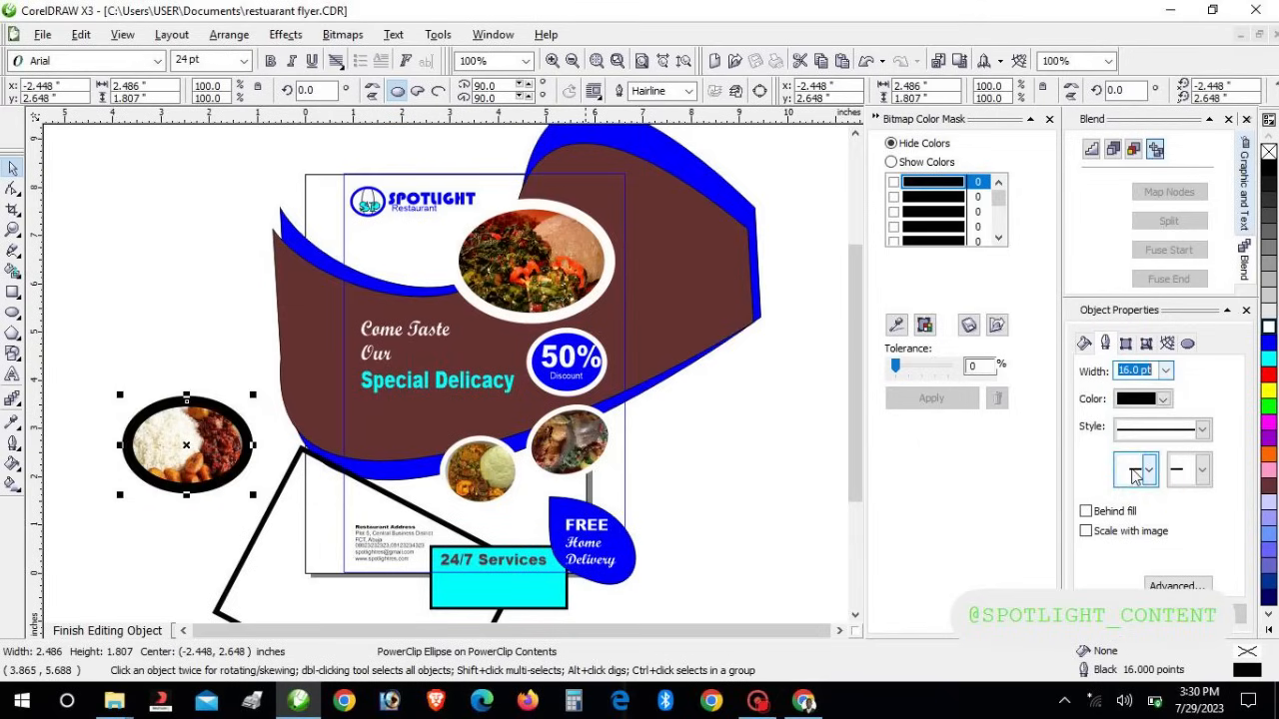
left_click(1164, 399)
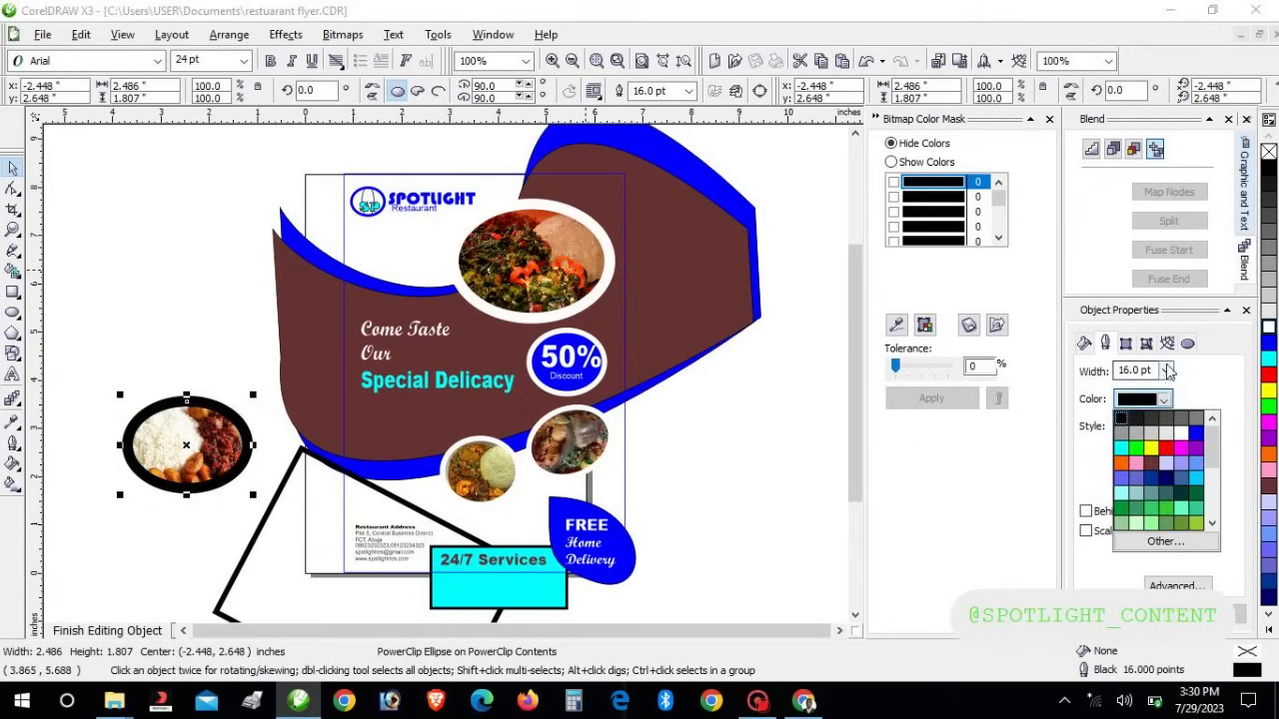
left_click(1167, 371)
left_click(1167, 371)
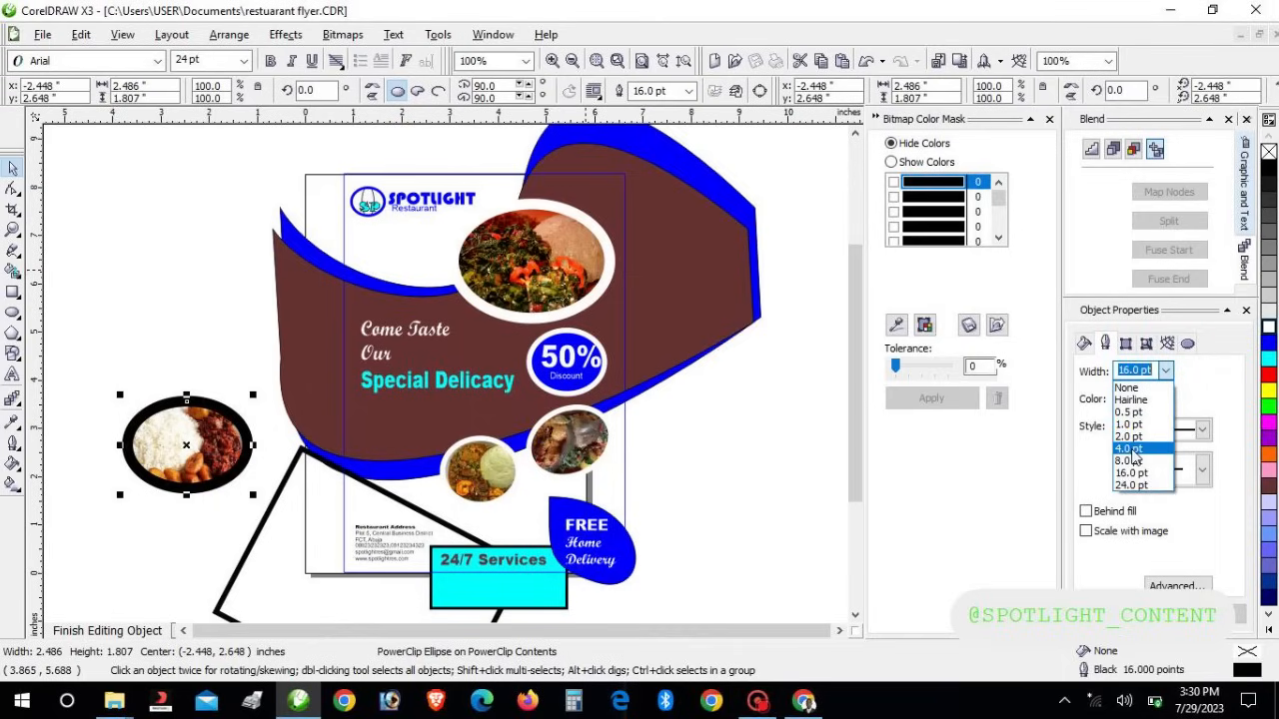
left_click(1130, 461)
left_click(1163, 399)
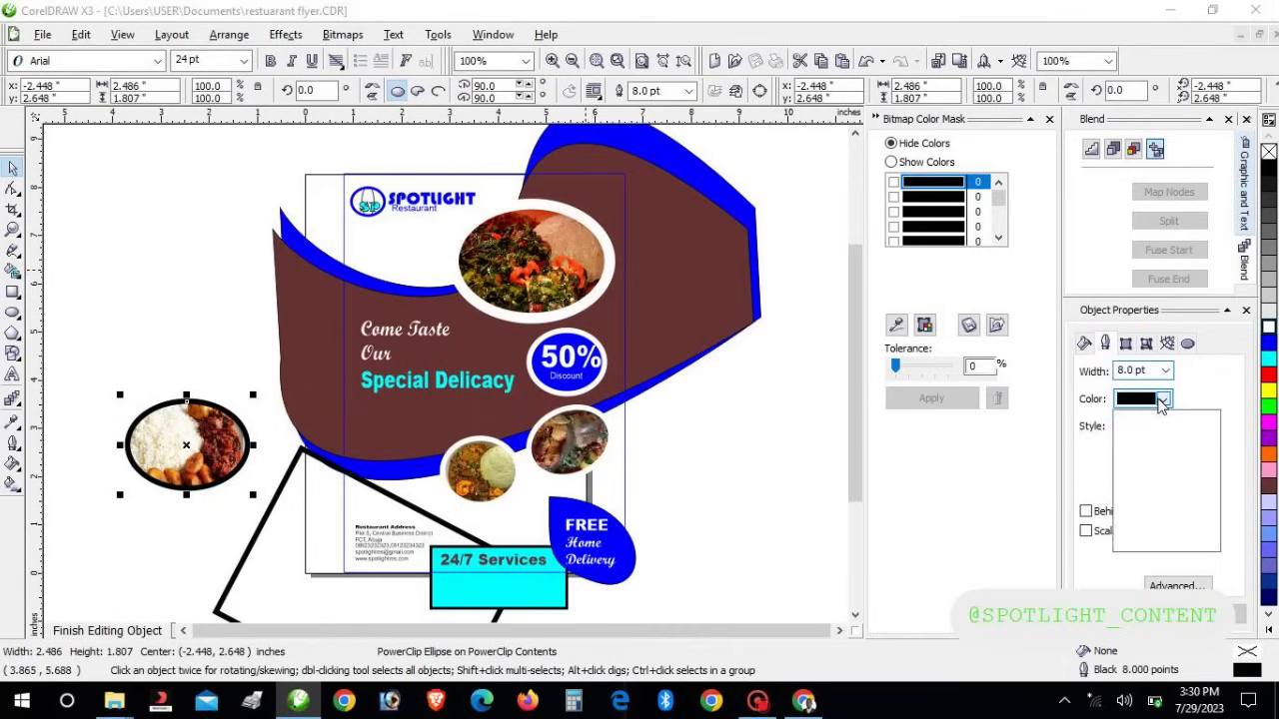
left_click(1179, 422)
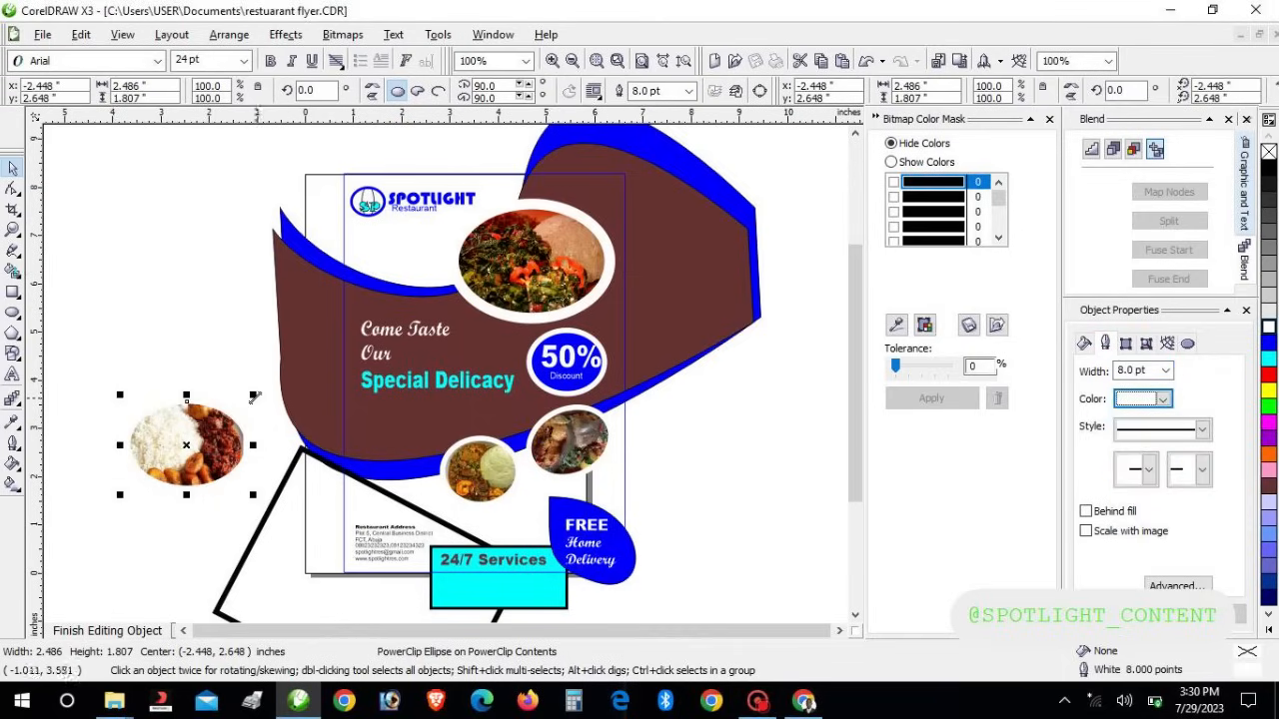
Shrink the ellipse and place it at the start of the flyer's lower food row
left_click_drag(254, 398, 337, 446)
key("Right")
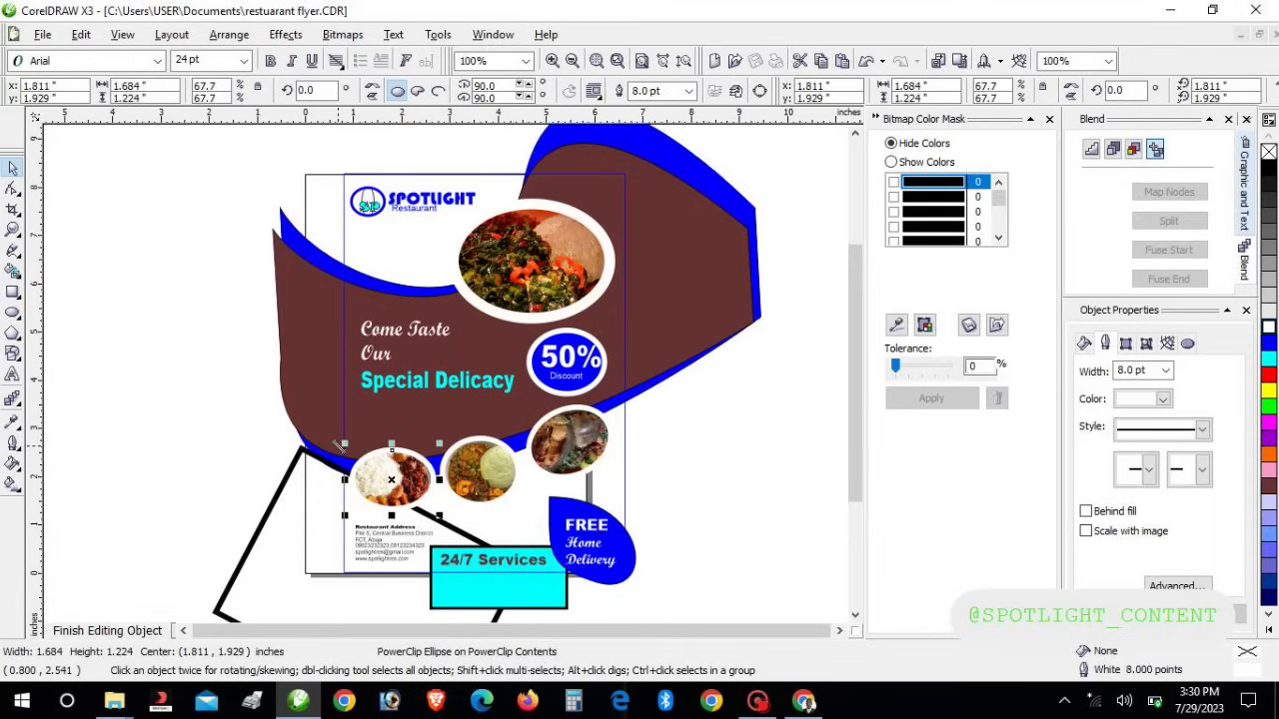
left_click(750, 502)
Exit clip editing, fill the flyer background Powder Blue, then re-enter Edit Contents on the frame
left_click(138, 635)
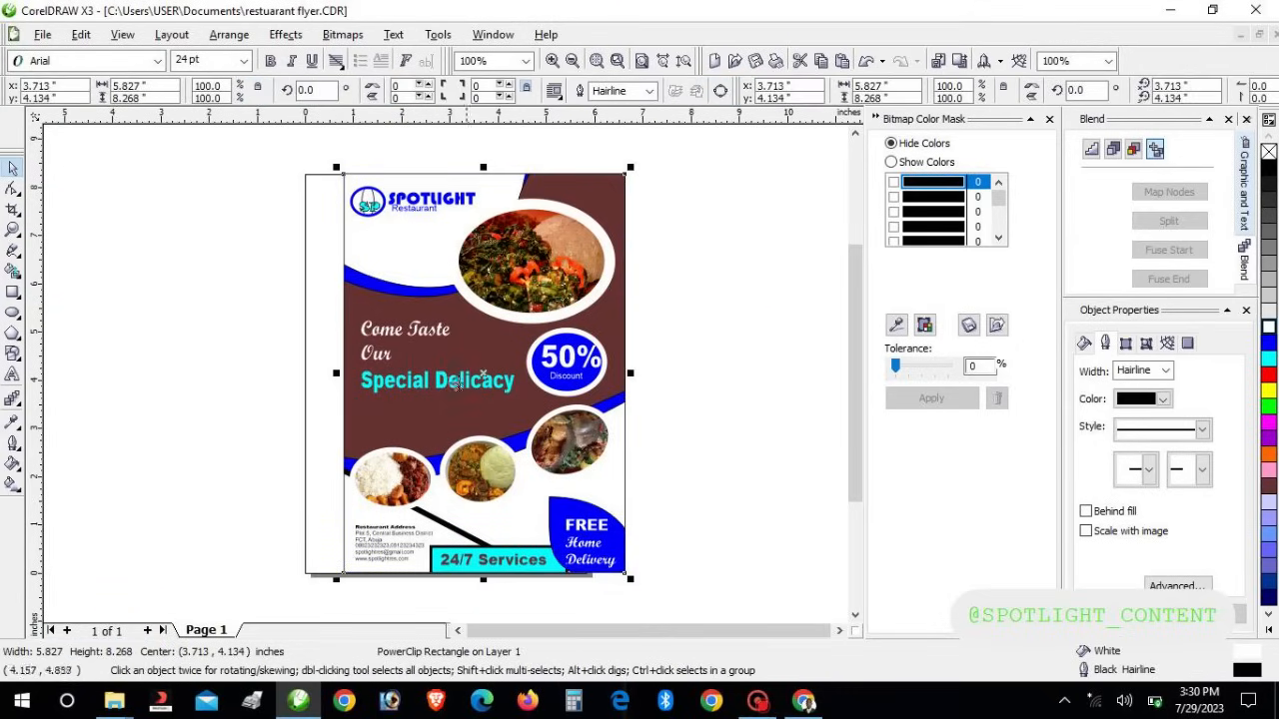
left_click(1270, 478)
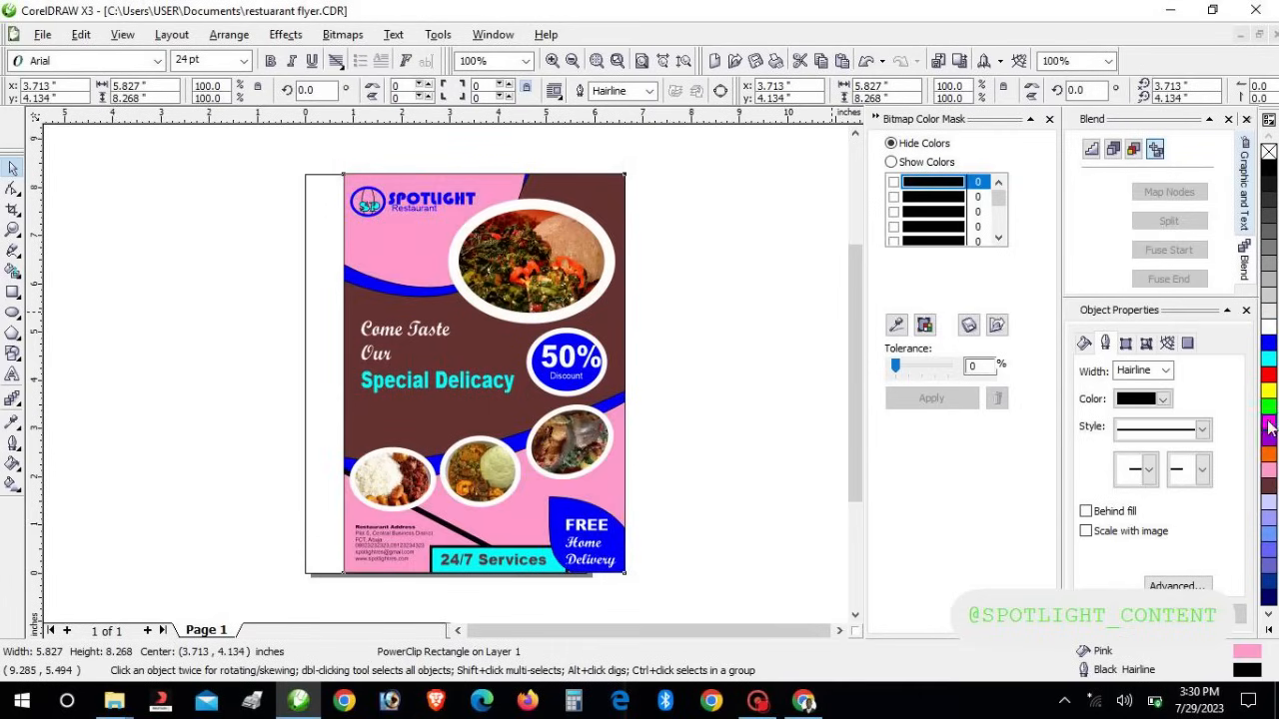
left_click(1269, 427)
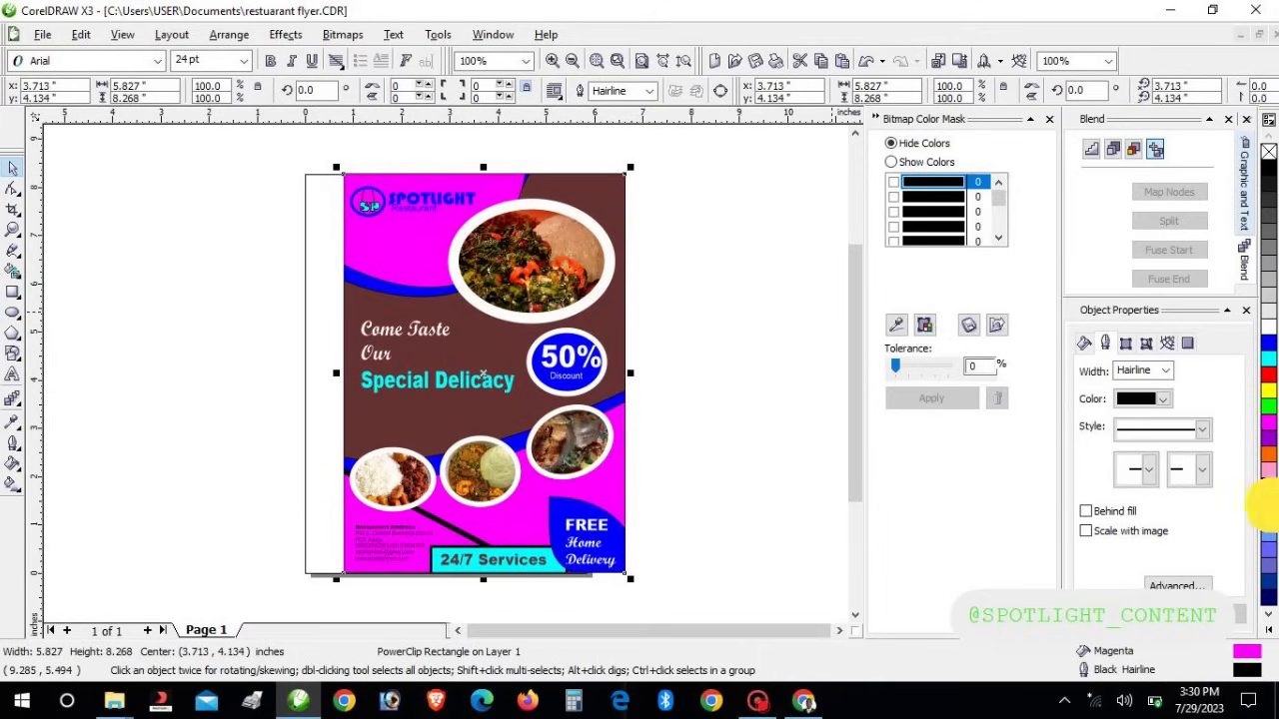
left_click(1270, 510)
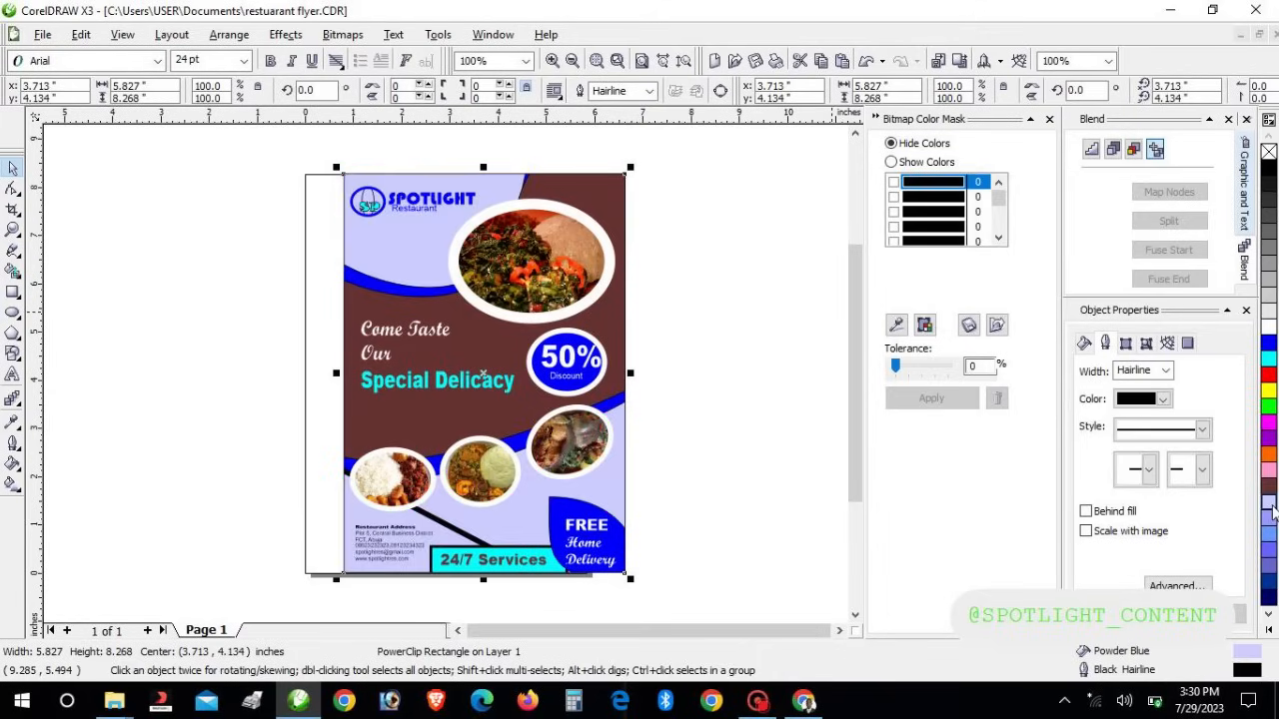
right_click(417, 212)
left_click(448, 243)
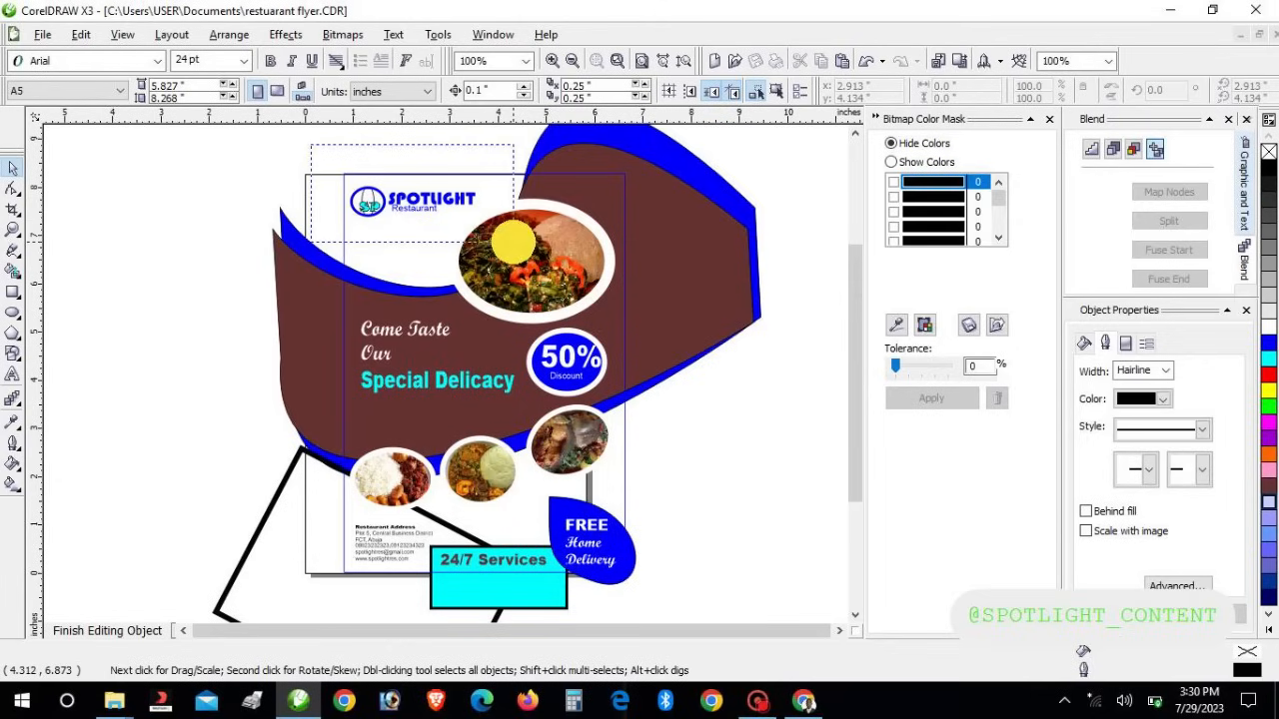
Scale the SPOTLIGHT logo up to 3.111" × 0.692", shifting it slightly right
left_click(351, 212)
left_click_drag(344, 222, 337, 243)
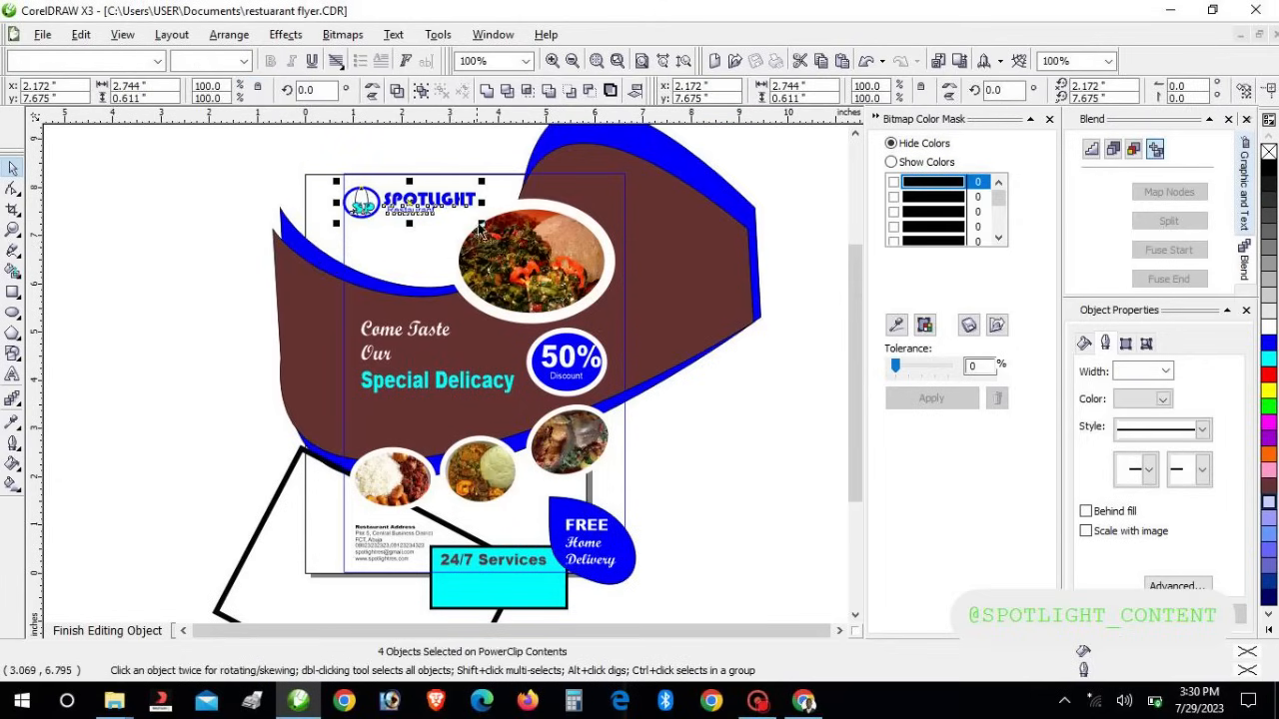
mouse_move(481, 224)
left_mouse_down()
mouse_move(514, 230)
mouse_move(504, 223)
left_mouse_up()
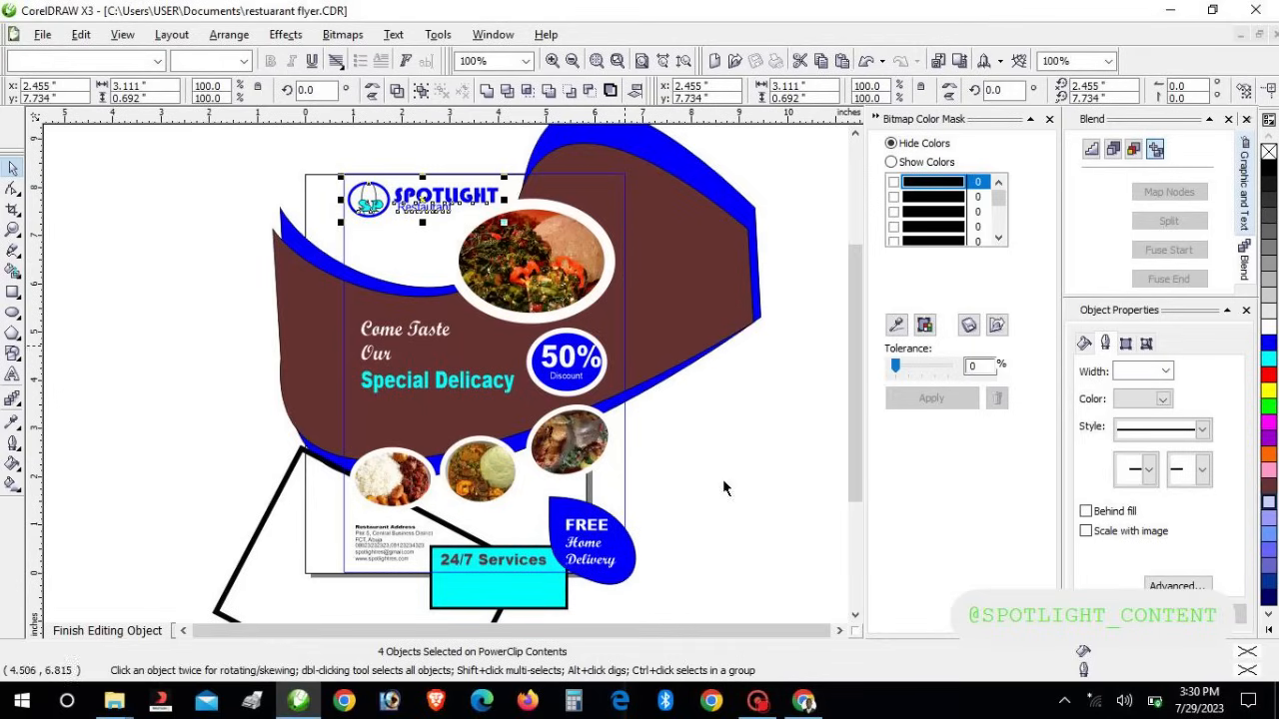
left_click(723, 523)
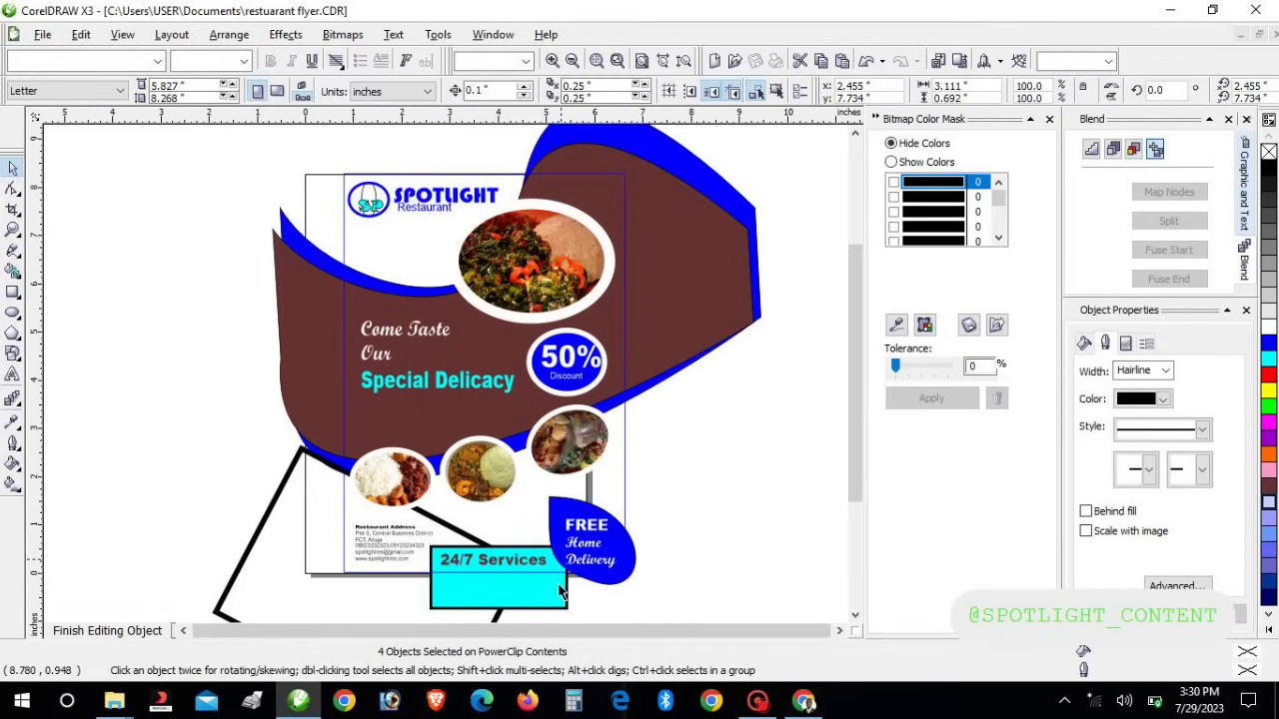
left_click(610, 573)
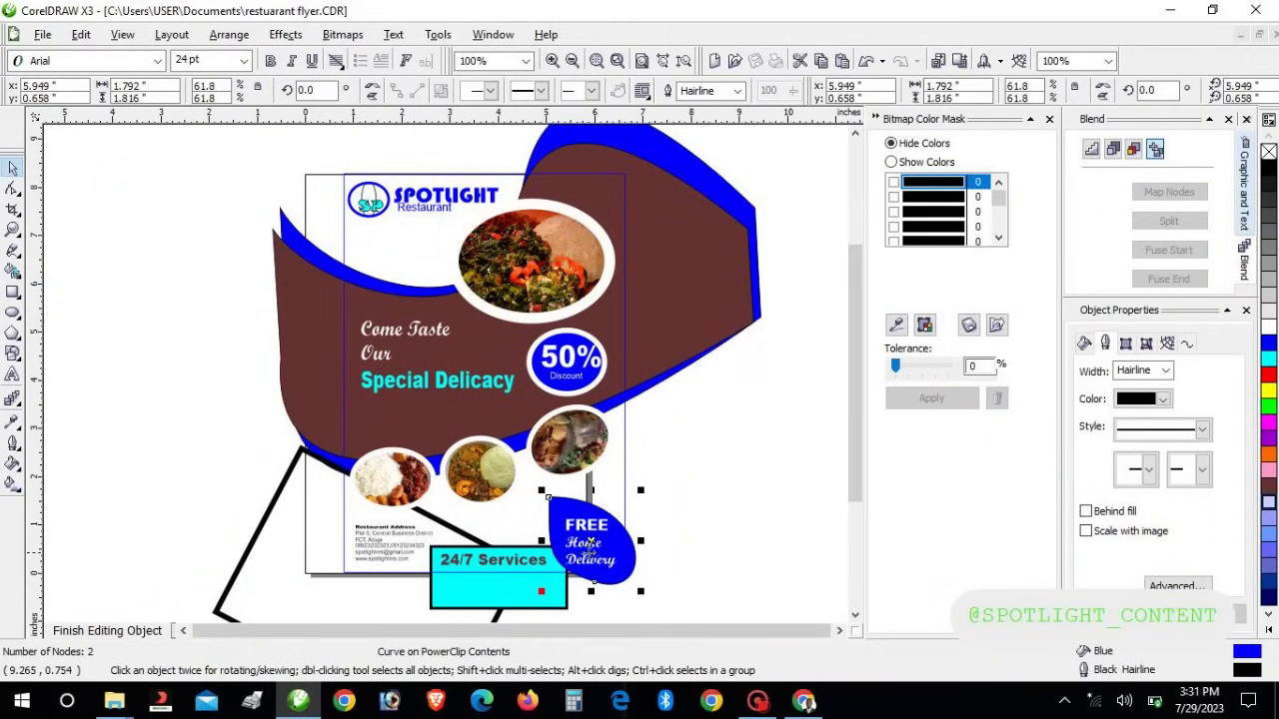
Colour the FREE text on the delivery badge yellow
left_click(587, 560)
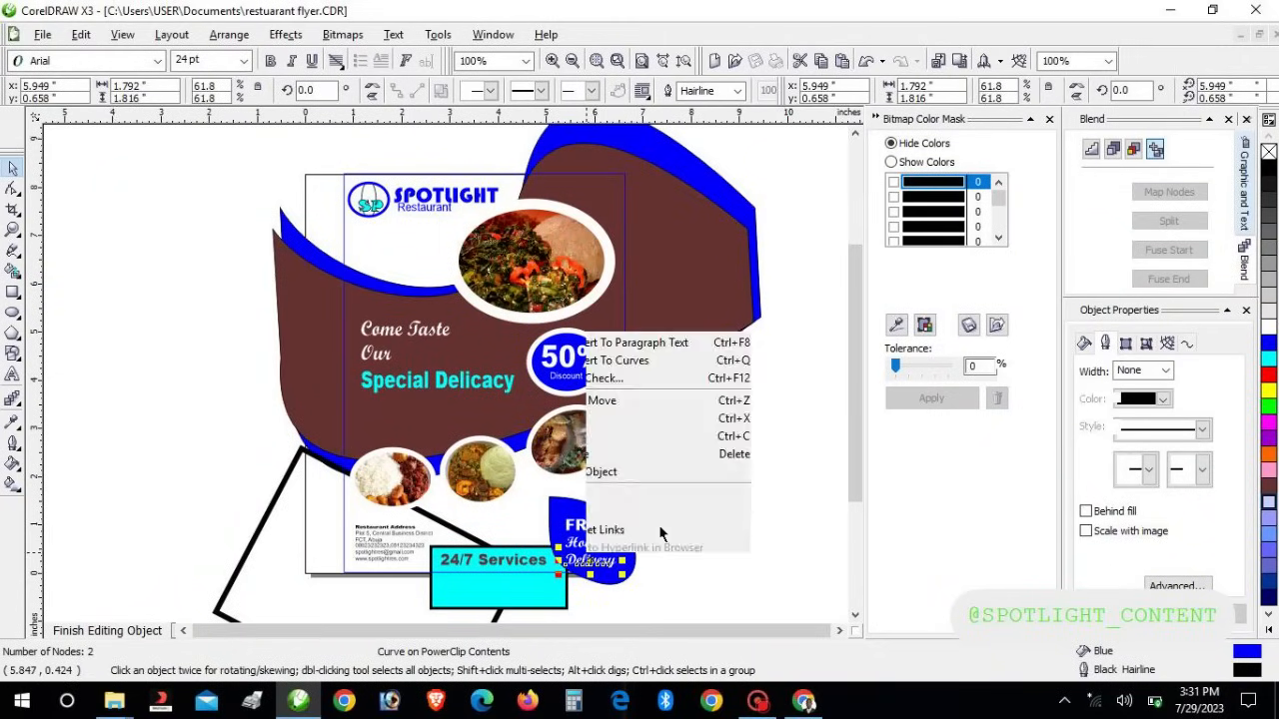
left_click(586, 530)
left_click(1267, 375)
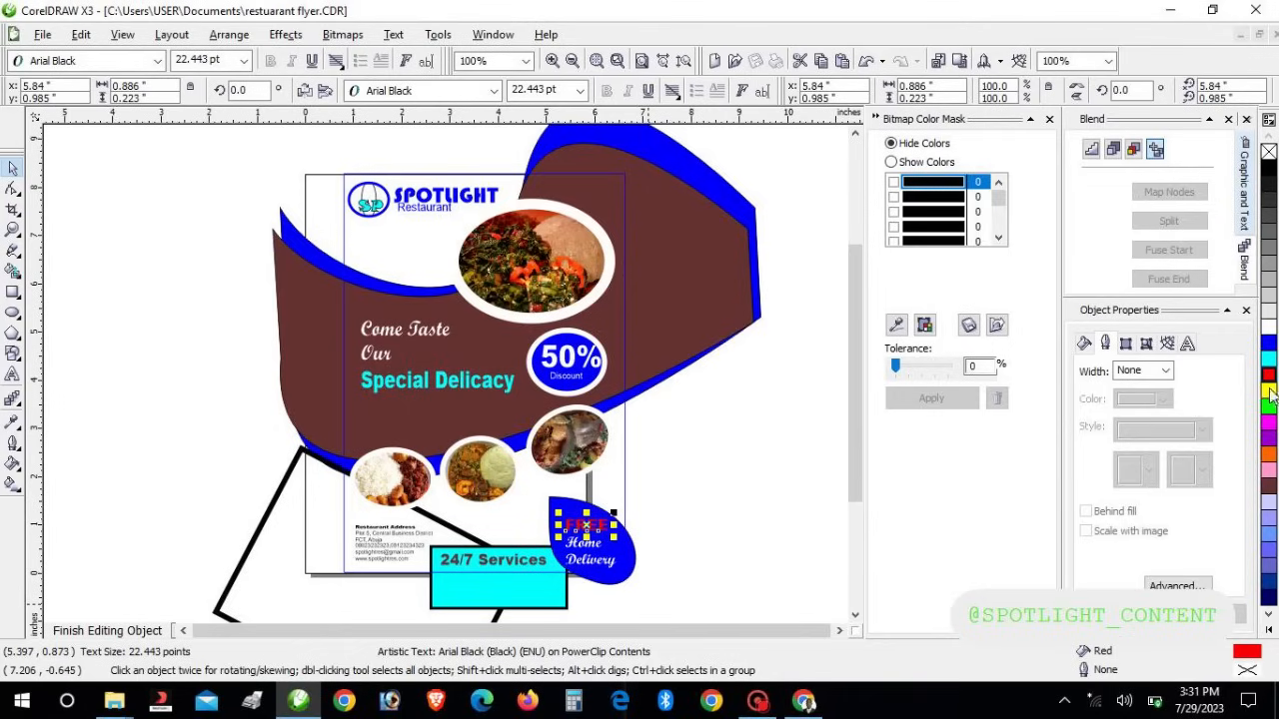
left_click(1269, 391)
left_click(654, 561)
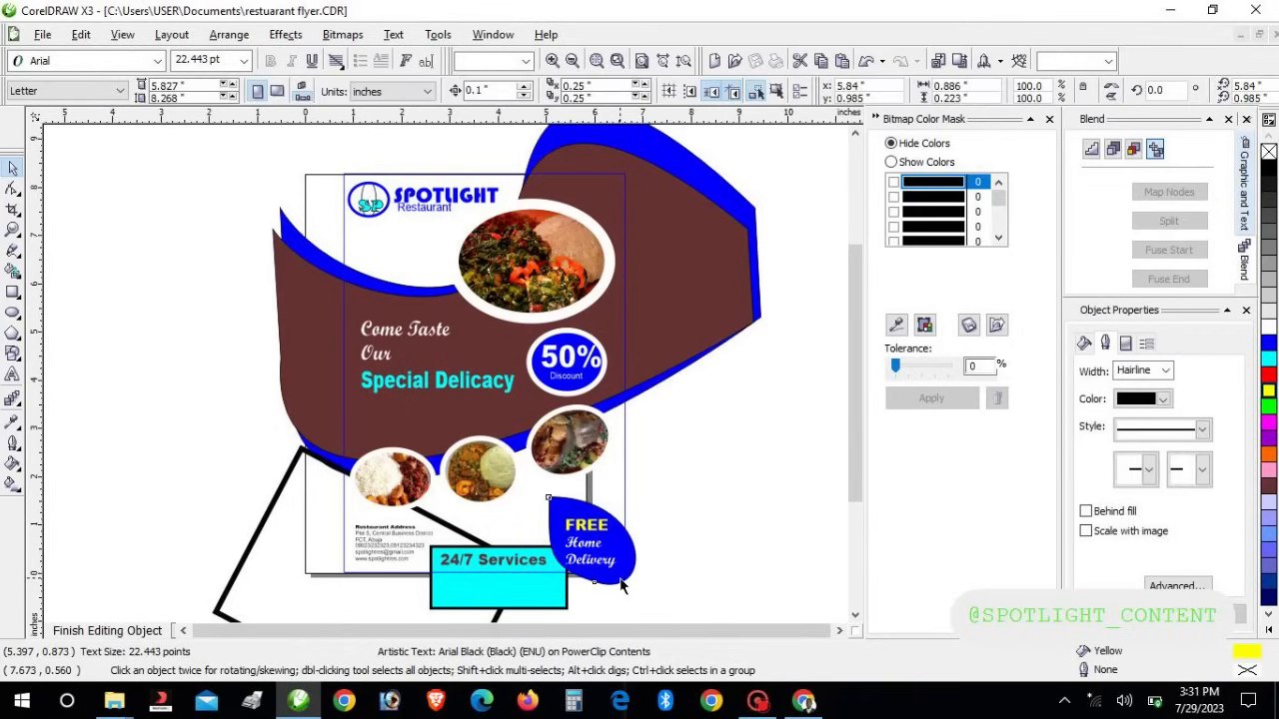
Give the teardrop delivery badge an 8 pt Light Yellow outline and a yellow fill
left_click(620, 585)
left_click(1144, 371)
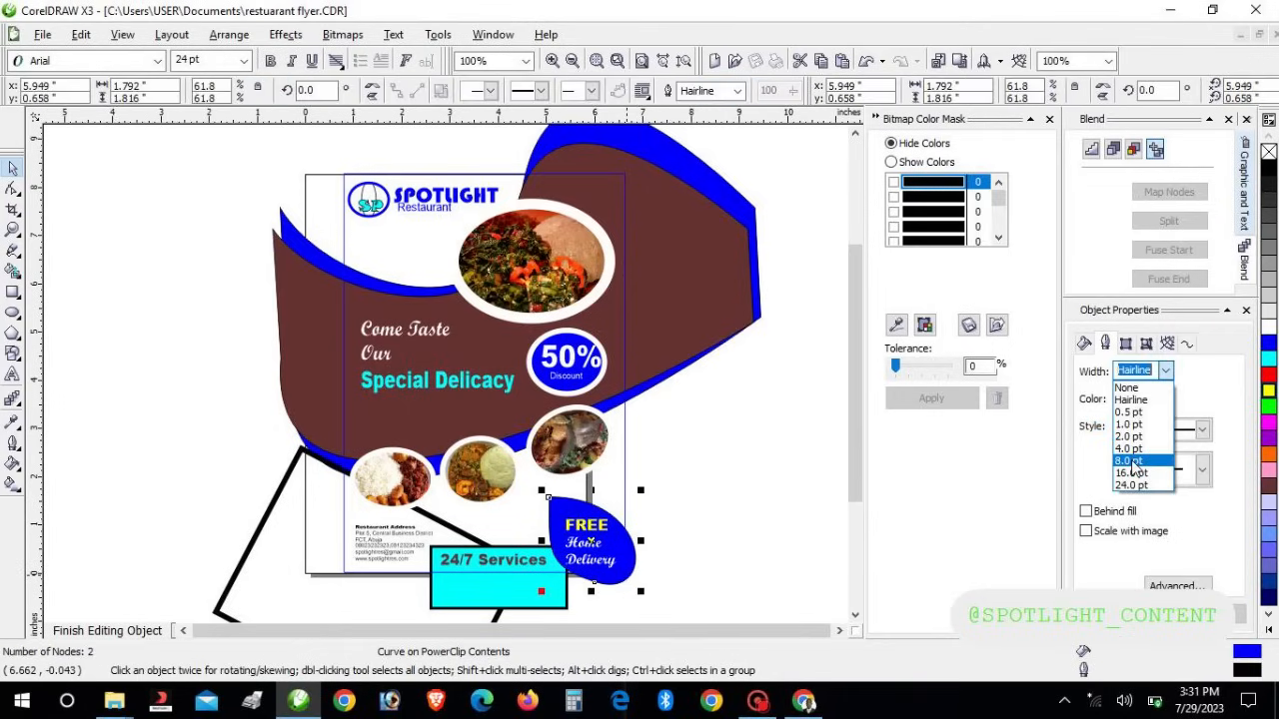
left_click(1132, 462)
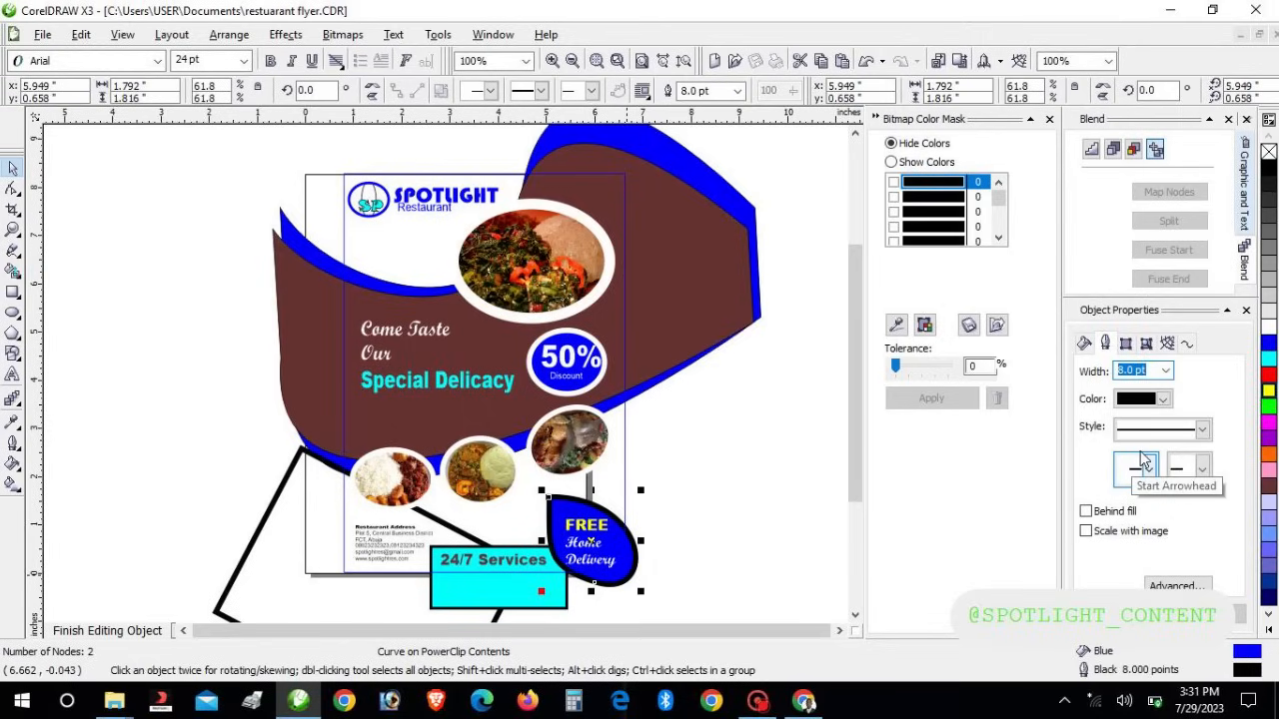
left_click(1269, 397)
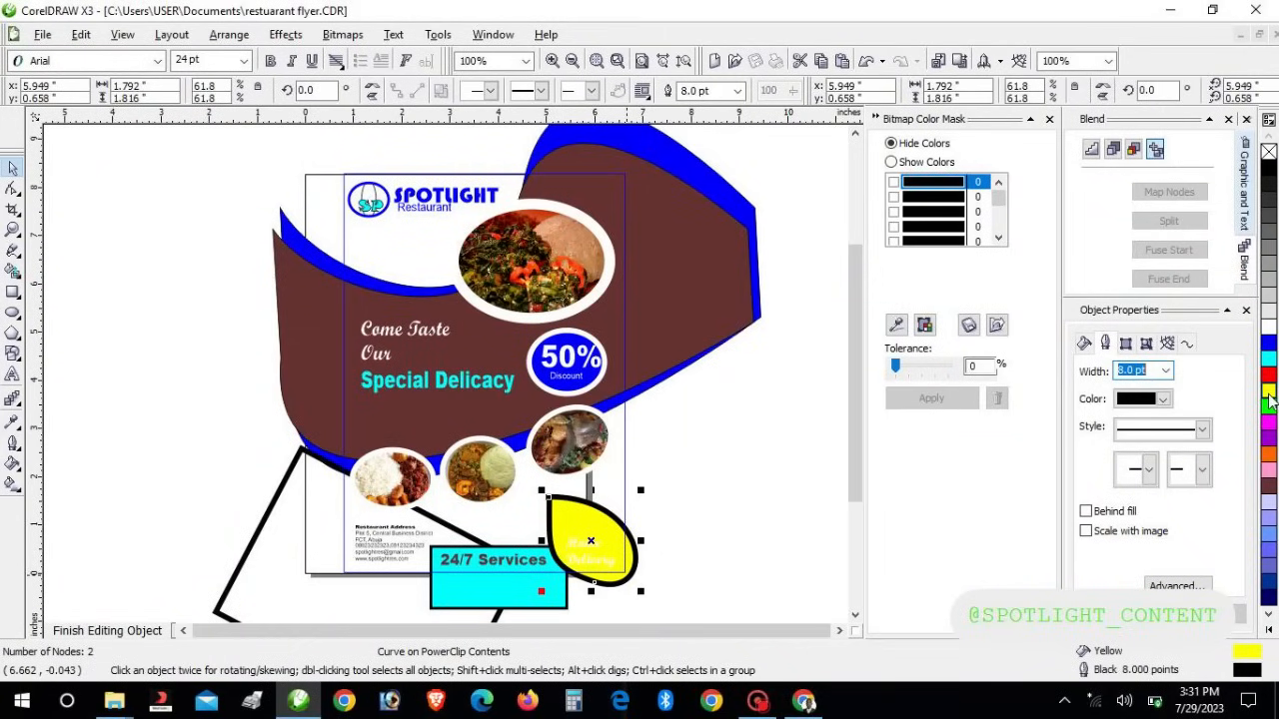
left_click(1268, 325)
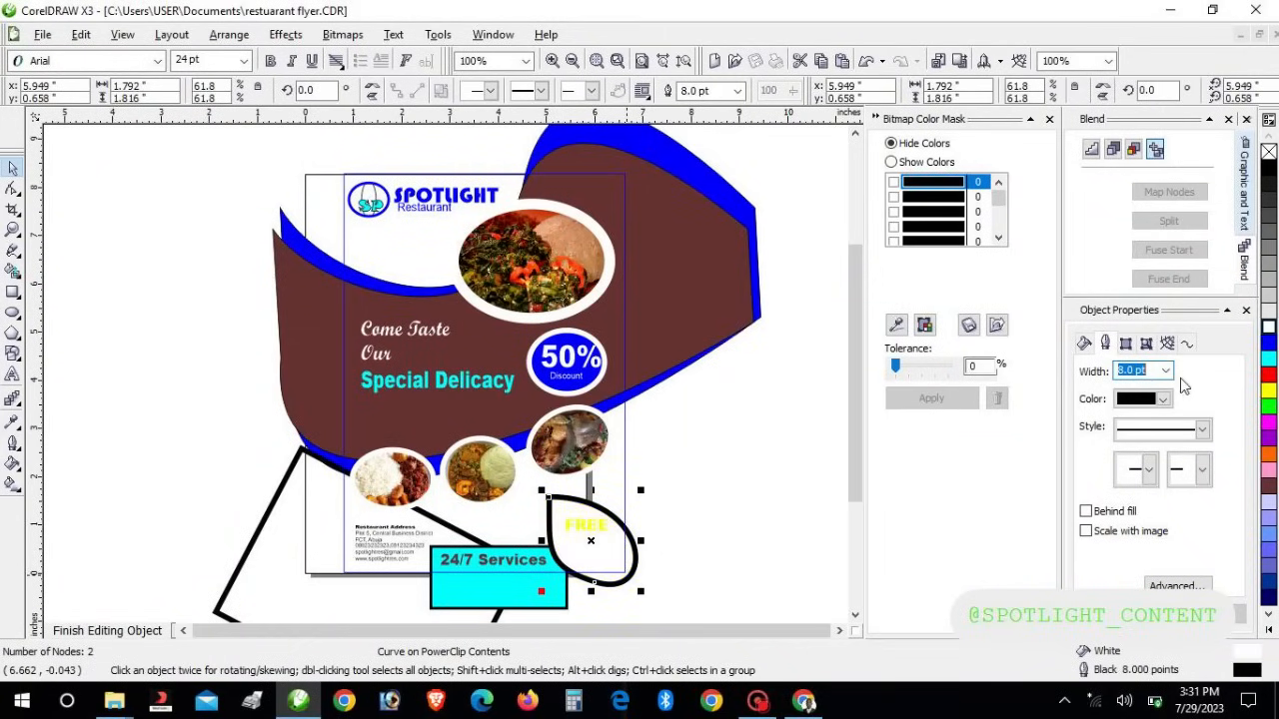
left_click(1163, 398)
left_click(1136, 463)
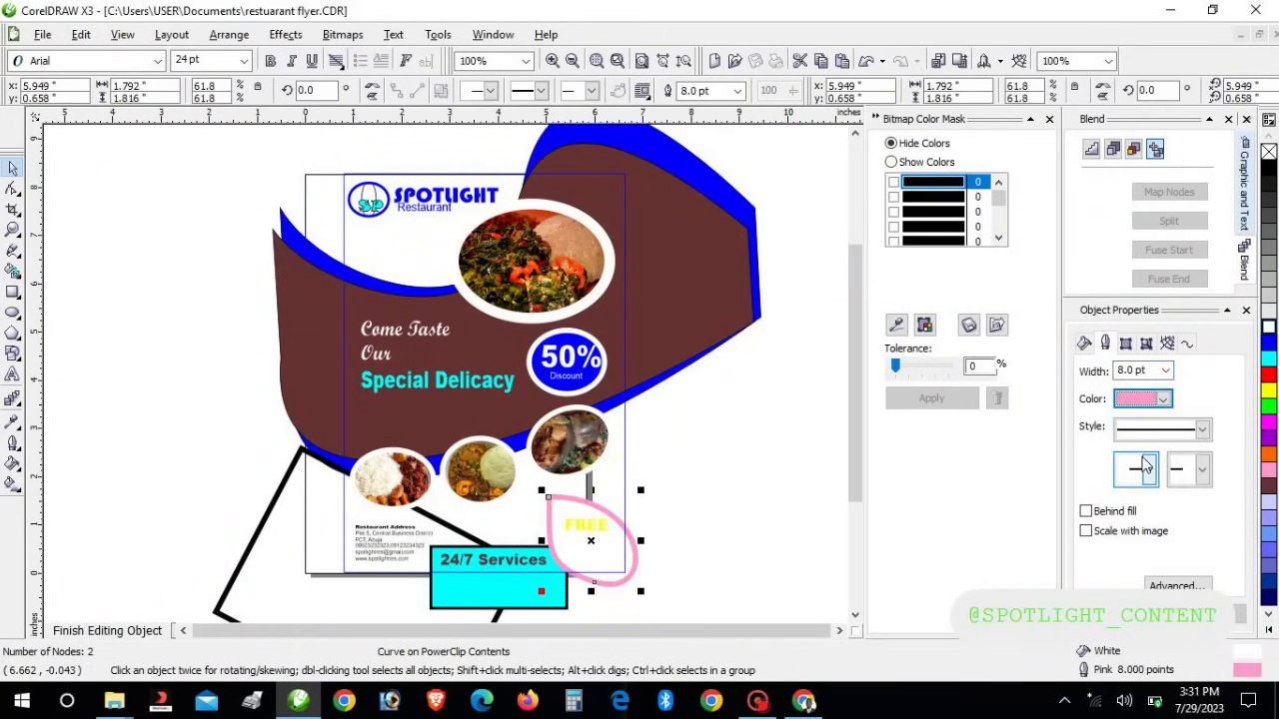
left_click(1162, 400)
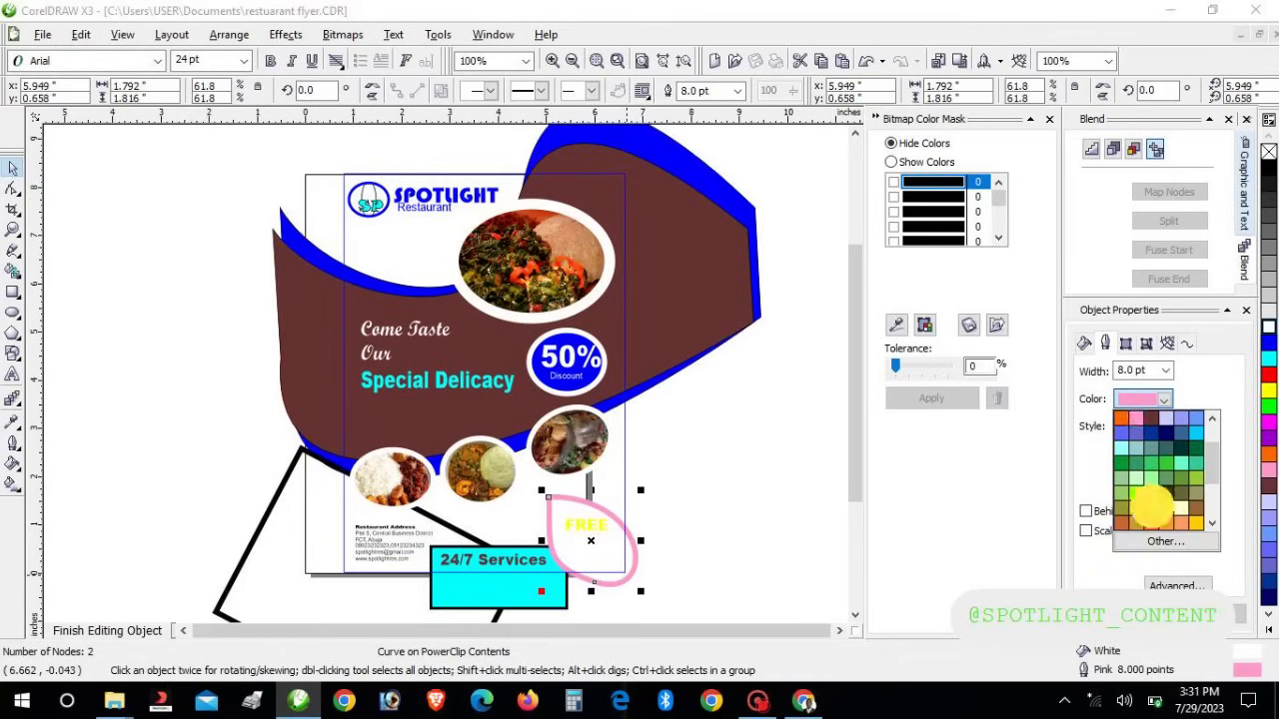
left_click(1166, 507)
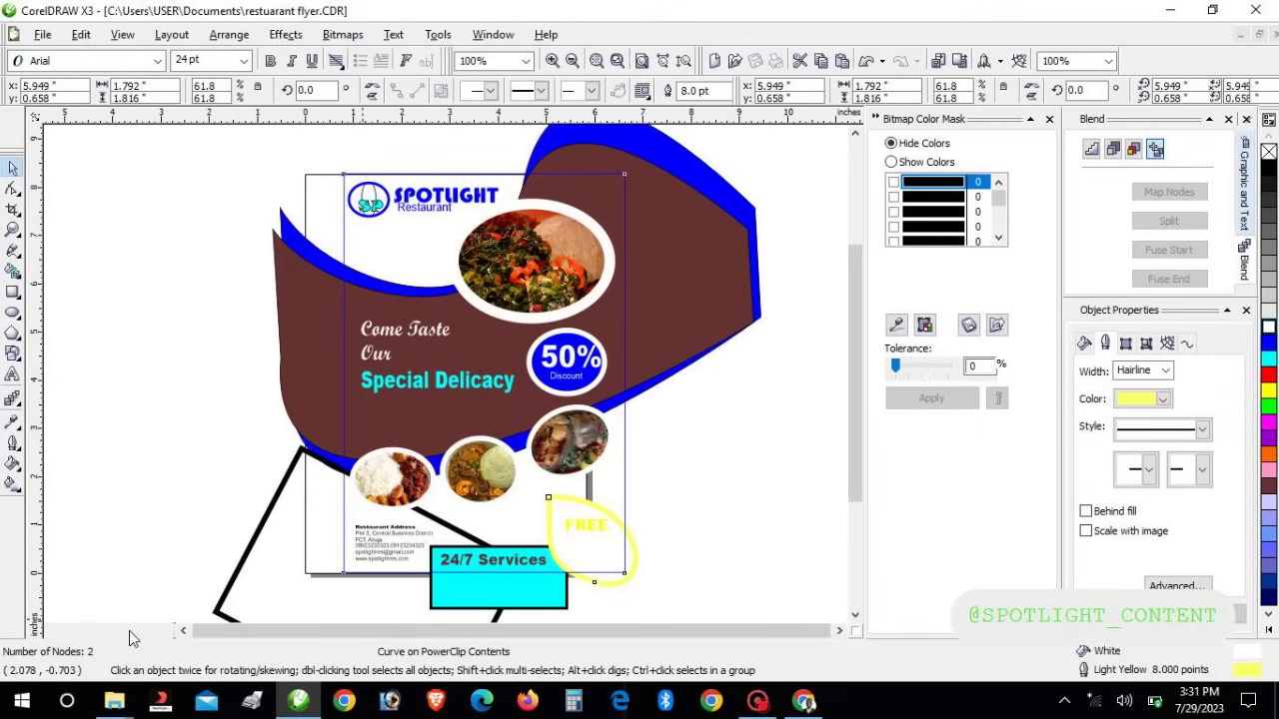
Fill the ellipse behind FREE with 90% Black and finish editing the clipped contents
left_click(129, 630)
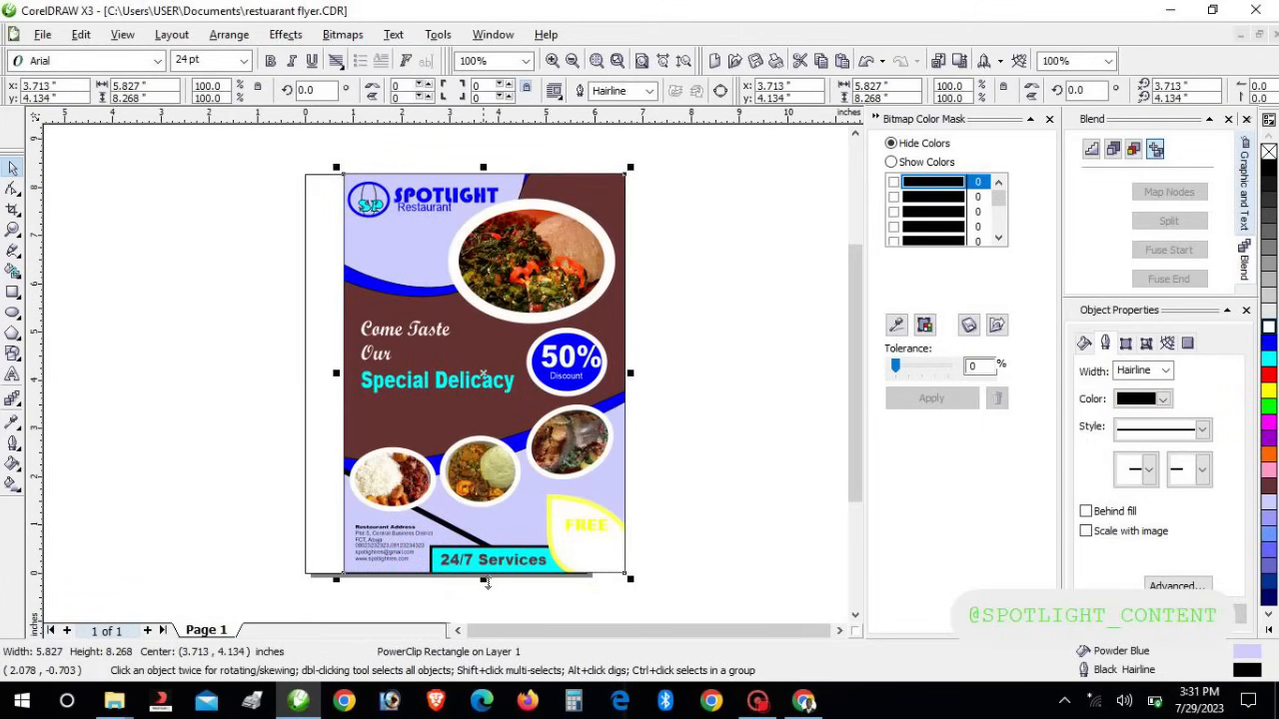
left_click(572, 557)
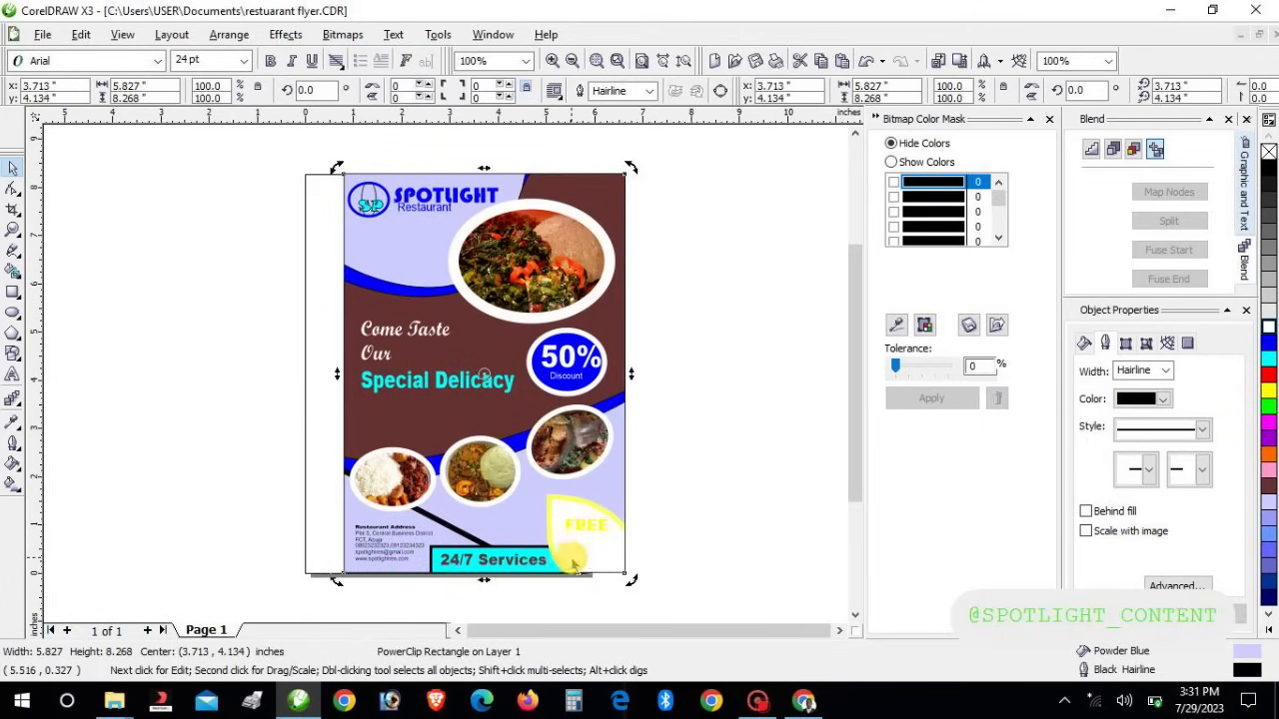
right_click(572, 558)
left_click(611, 204)
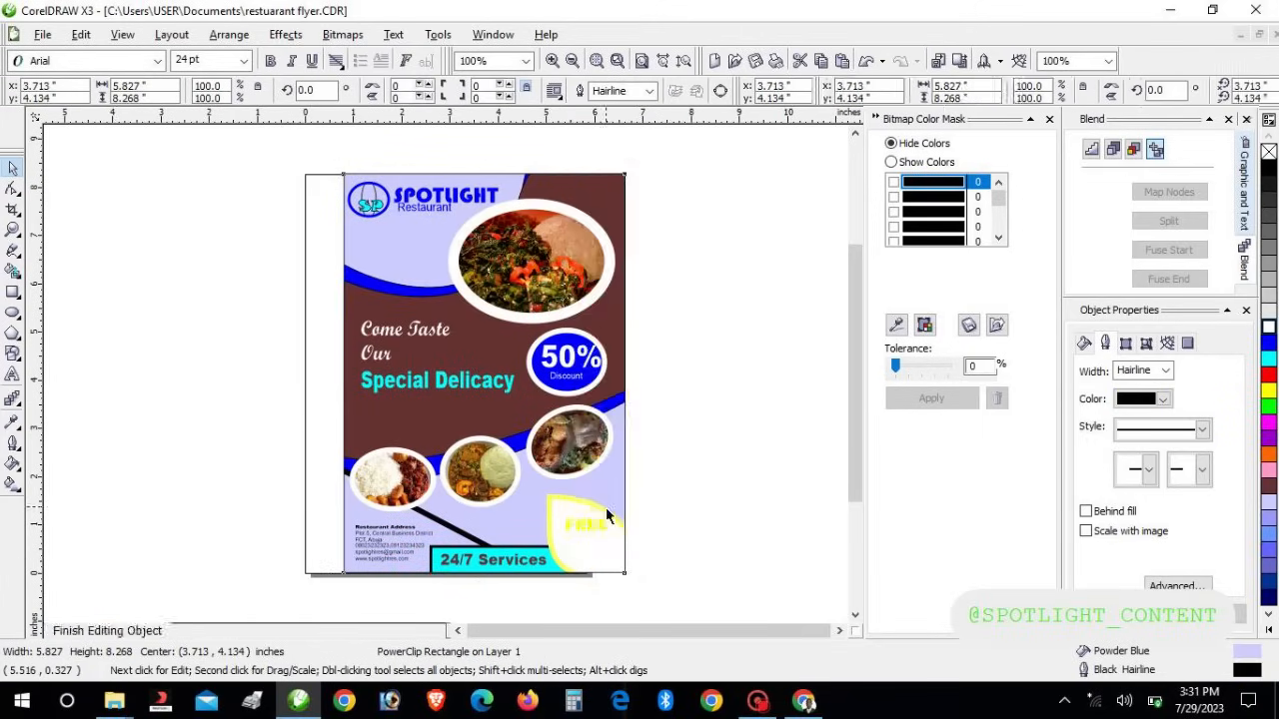
left_click(601, 548)
left_click(615, 571)
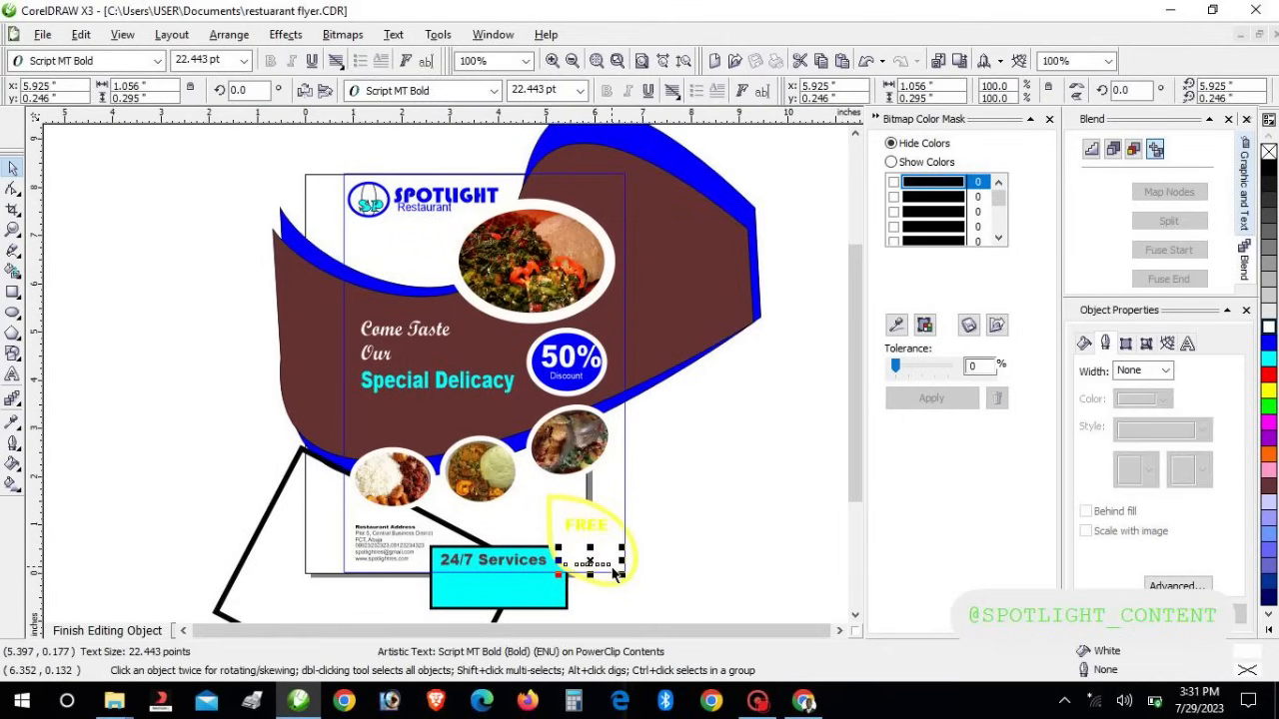
left_click(633, 538)
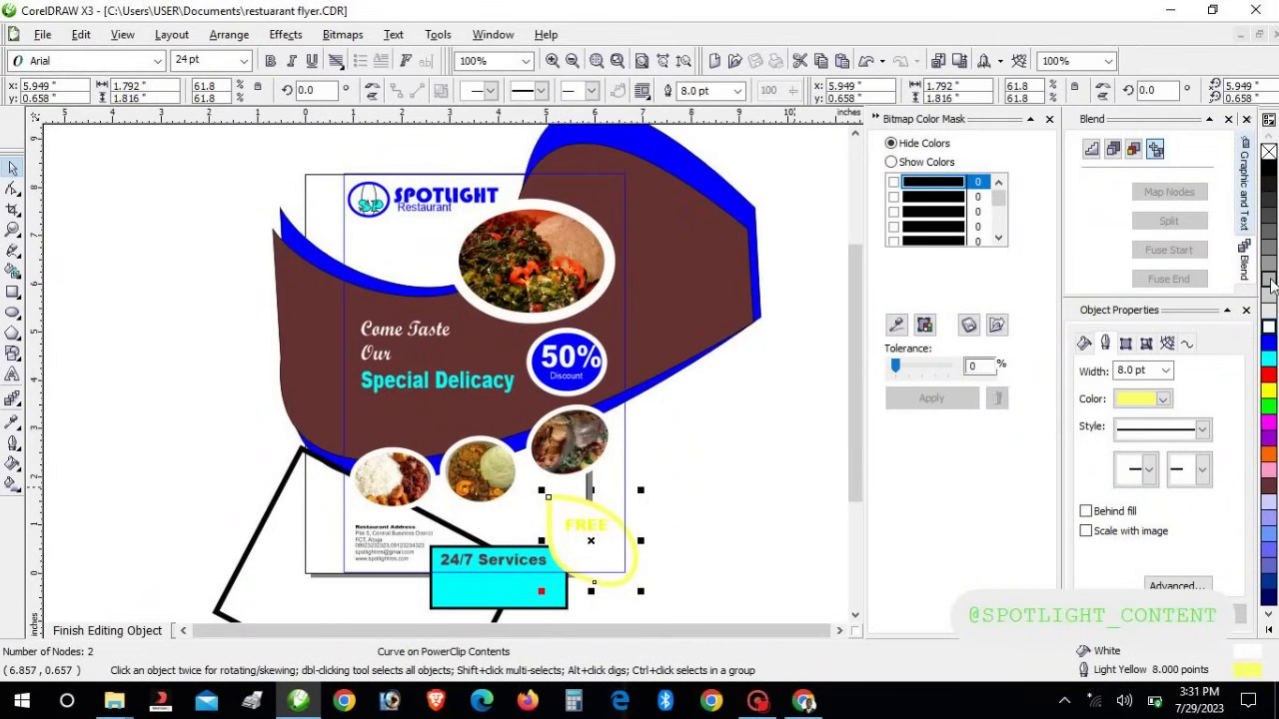
left_click(1270, 183)
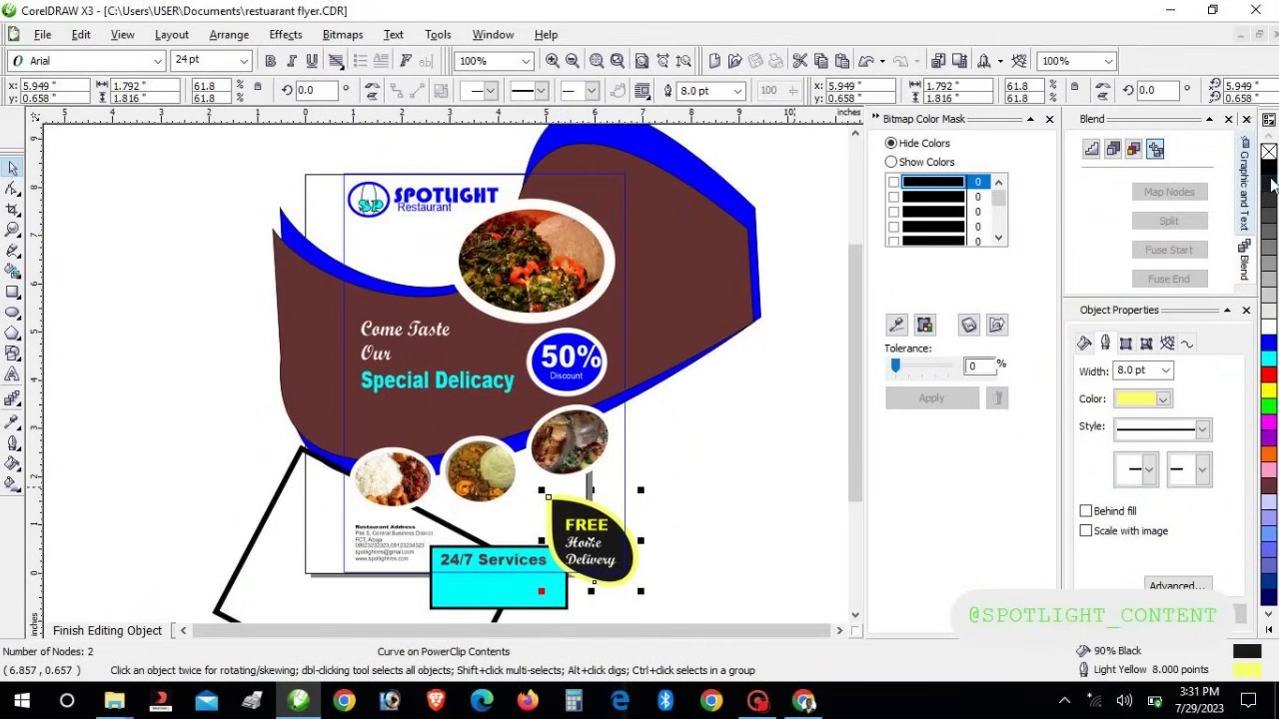
left_click(136, 622)
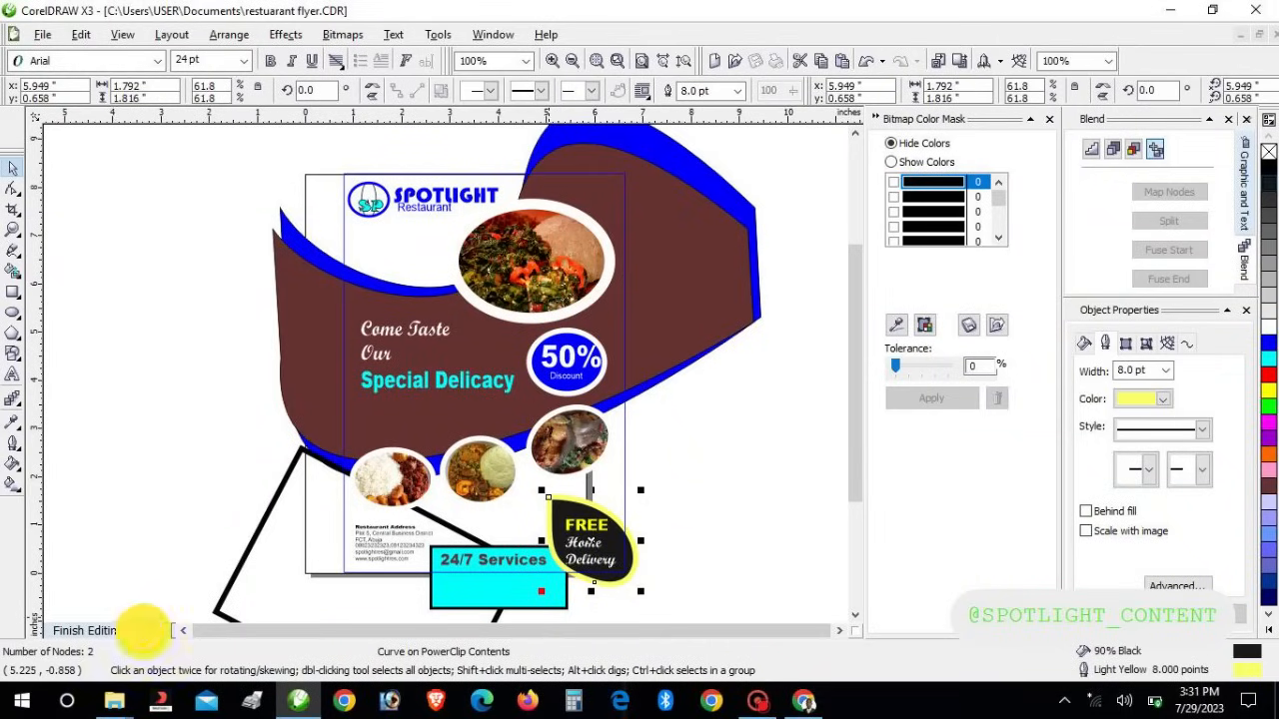
left_click(700, 491)
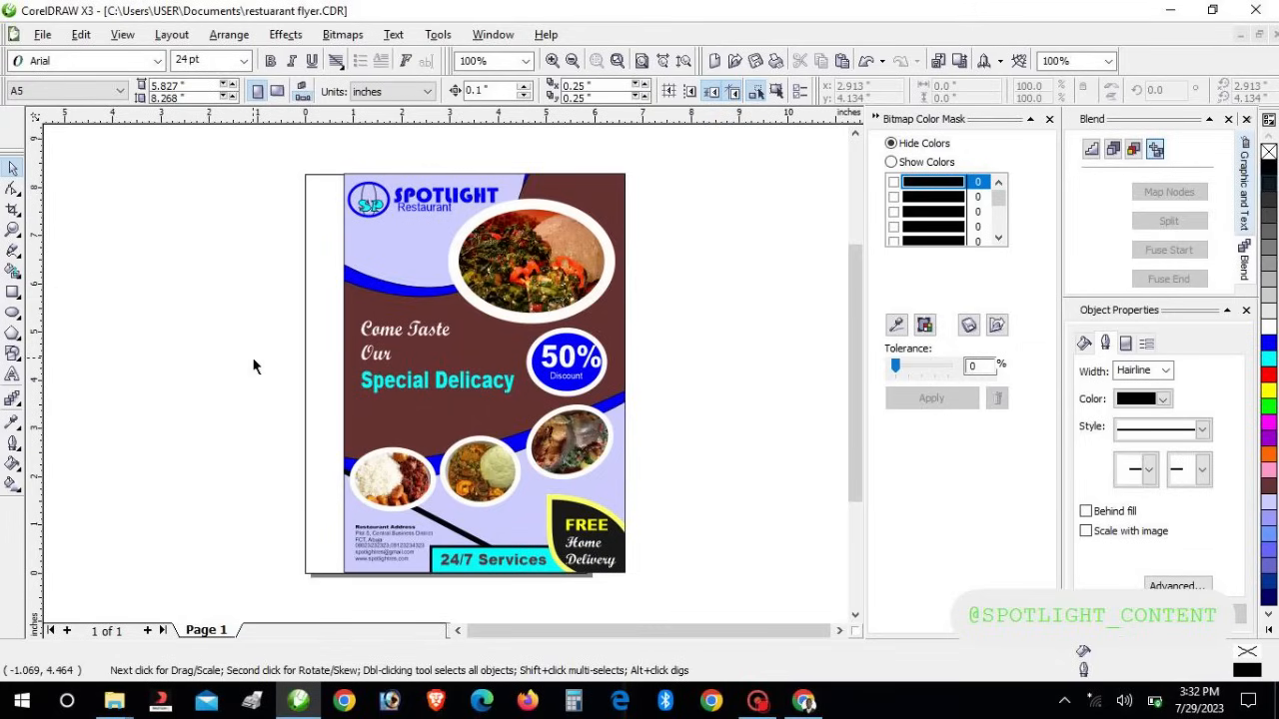
Marquee-select the flyer and nudge it left onto the page, centred at 2.913", 4.134"
left_click_drag(267, 211, 677, 592)
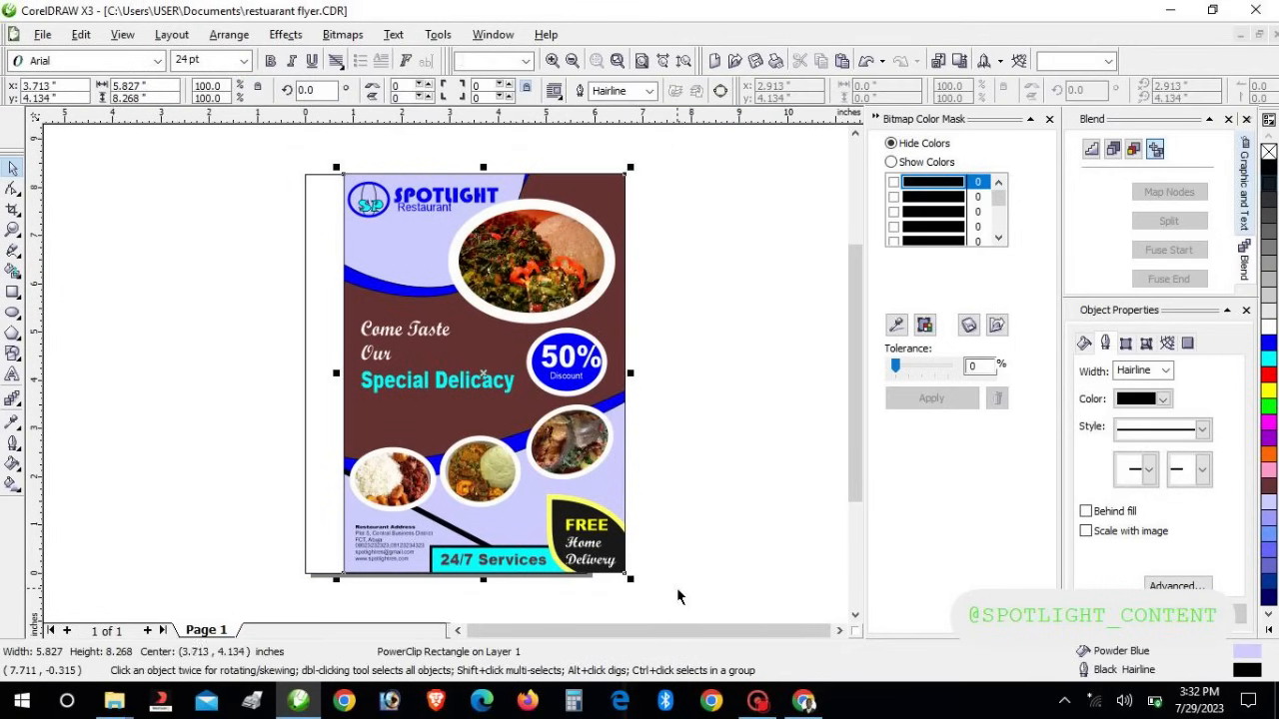
key("Left")
key("Left")
key("Left")
key("Left")
key("Left")
key("Left")
key("Left")
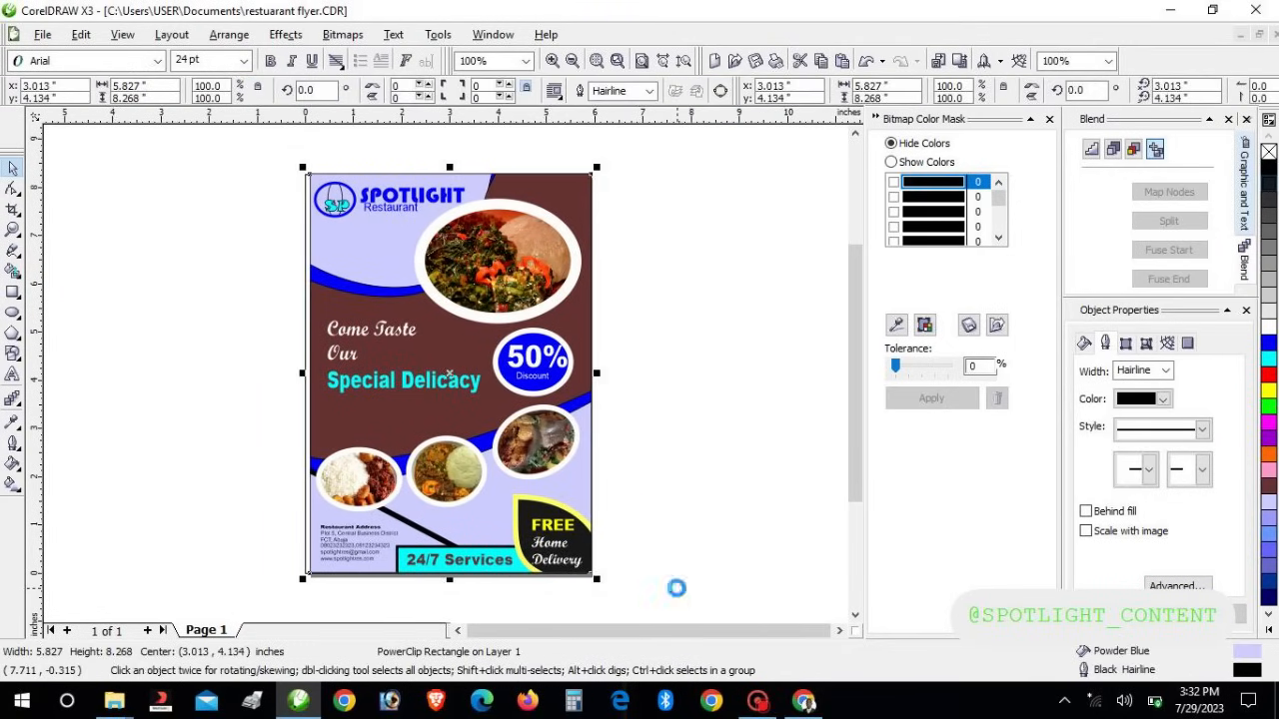
key("Left")
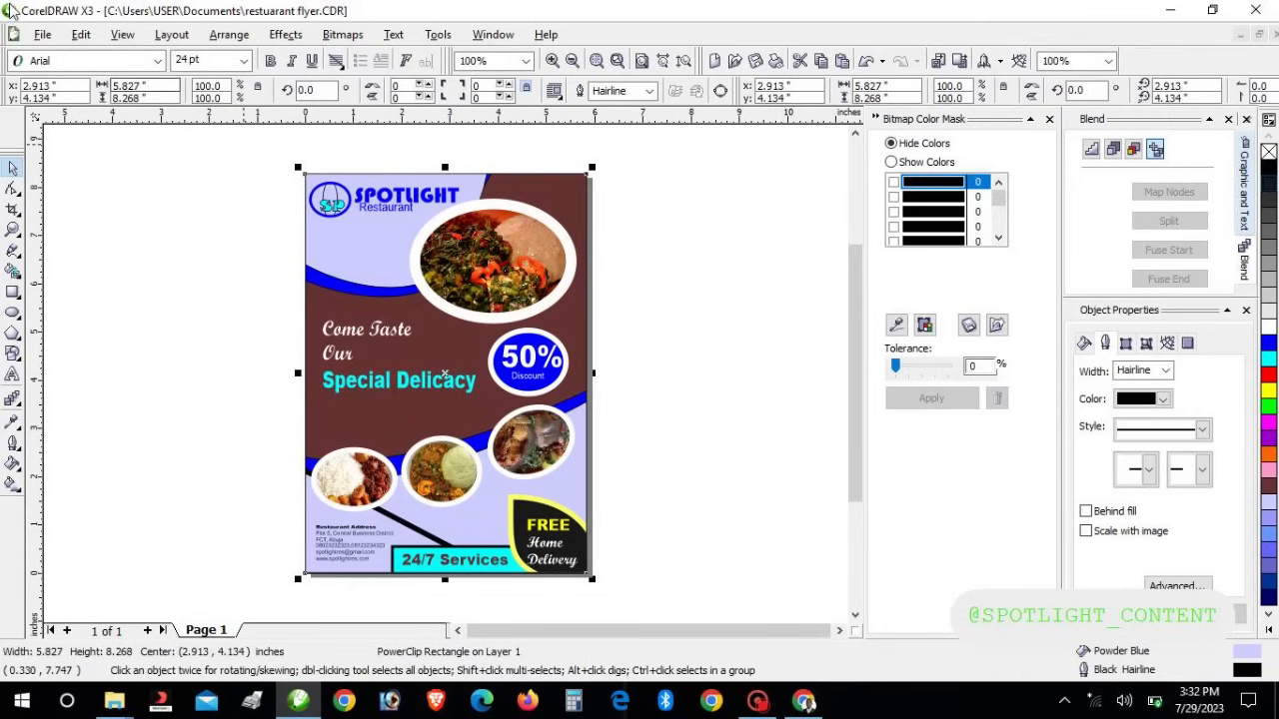
left_click(42, 34)
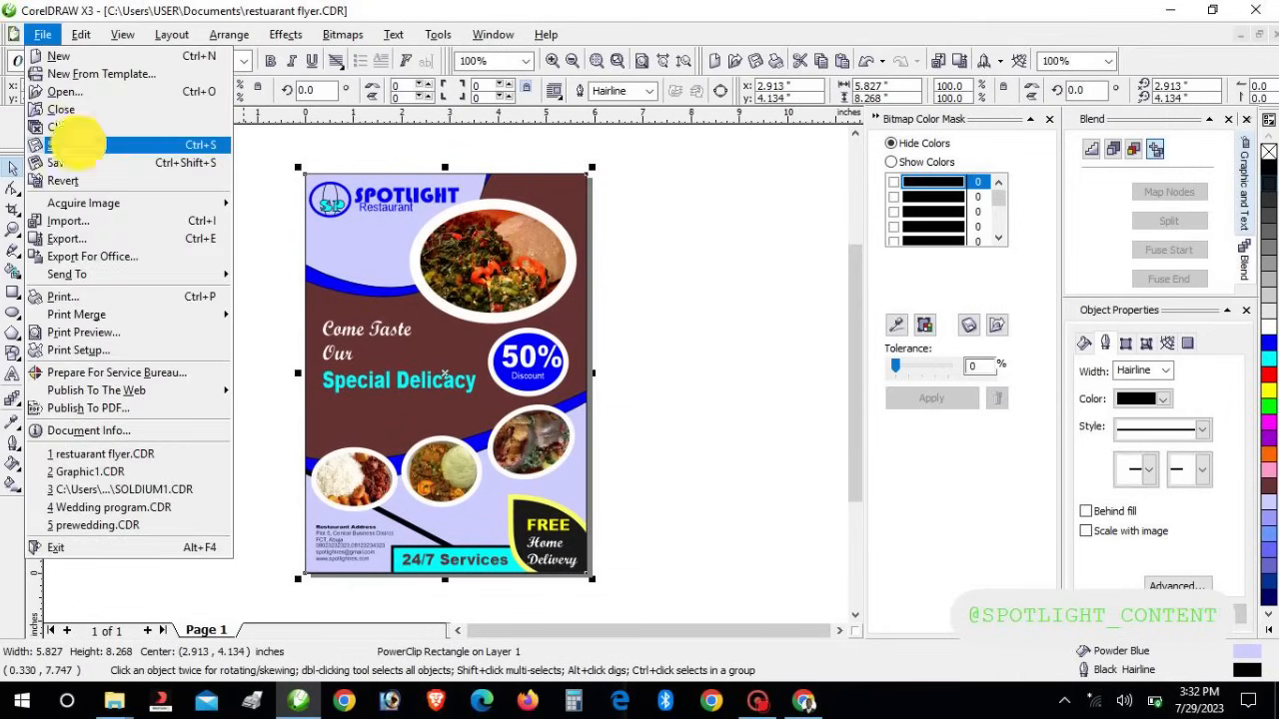
Save the flyer and export it to Pictures as JPEG 'restuarant flyer.jpg' at 72 dpi
left_click(74, 145)
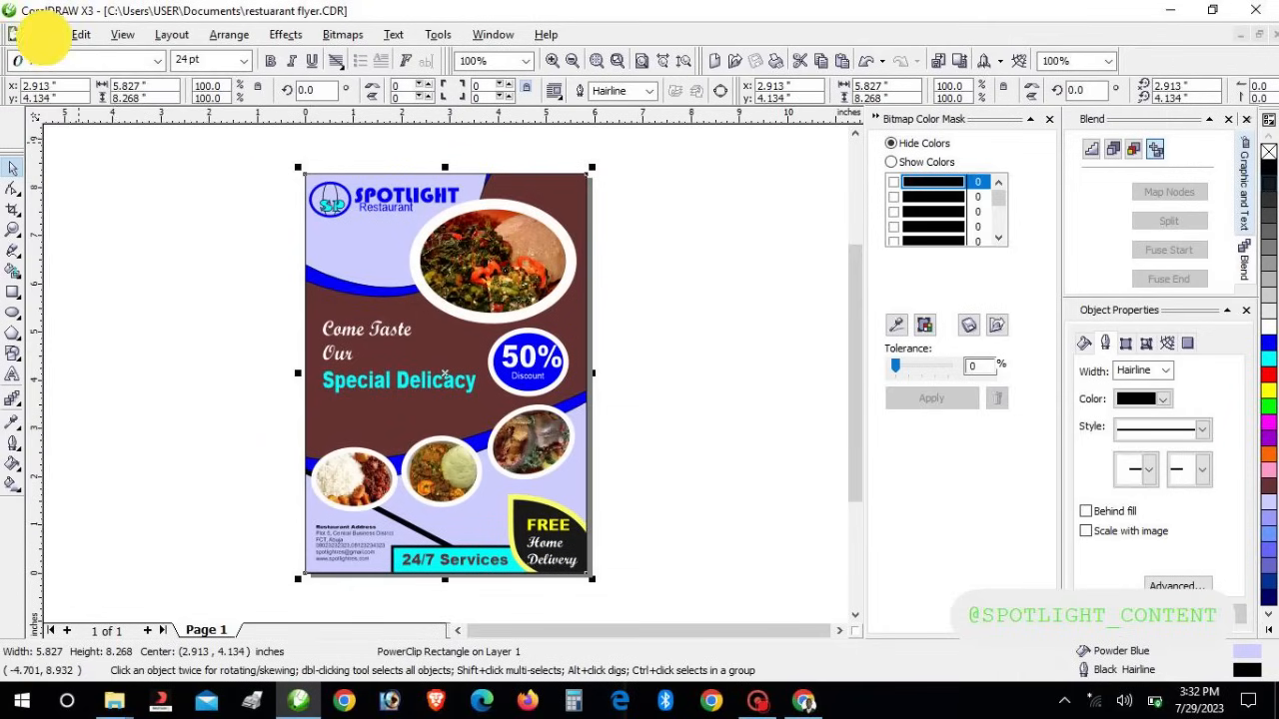
left_click(42, 34)
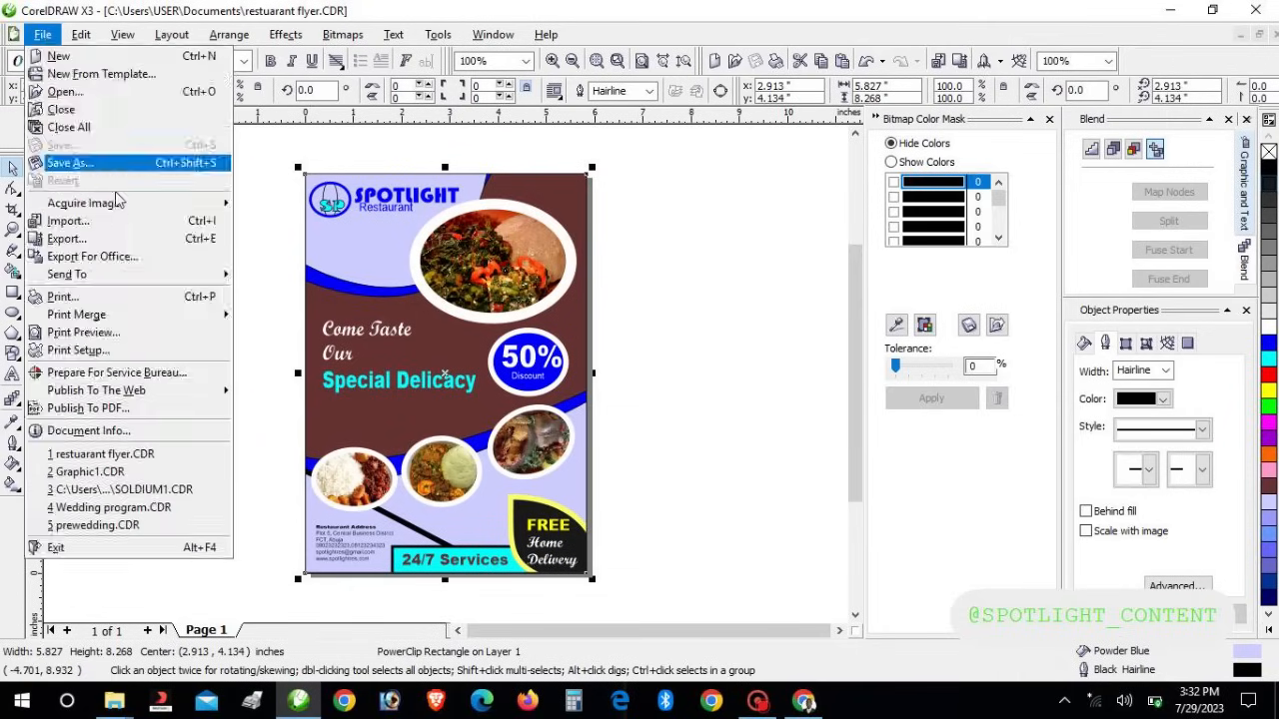
left_click(95, 248)
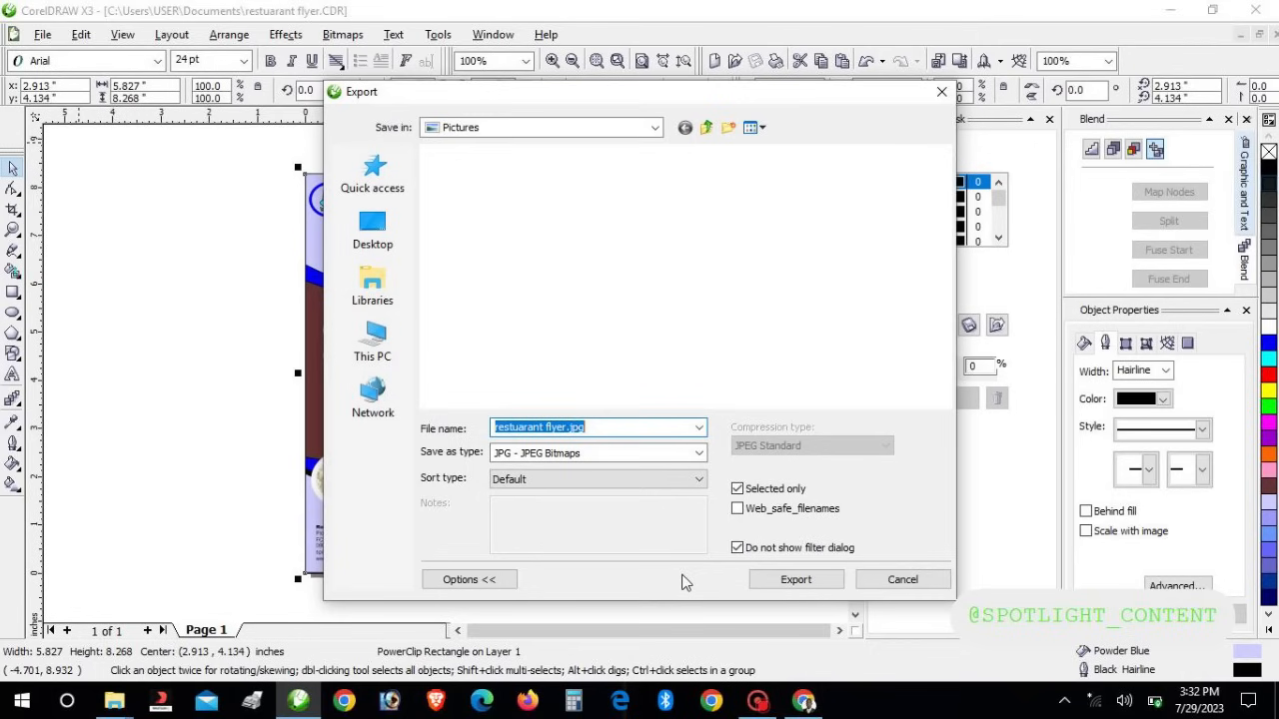
left_click(796, 580)
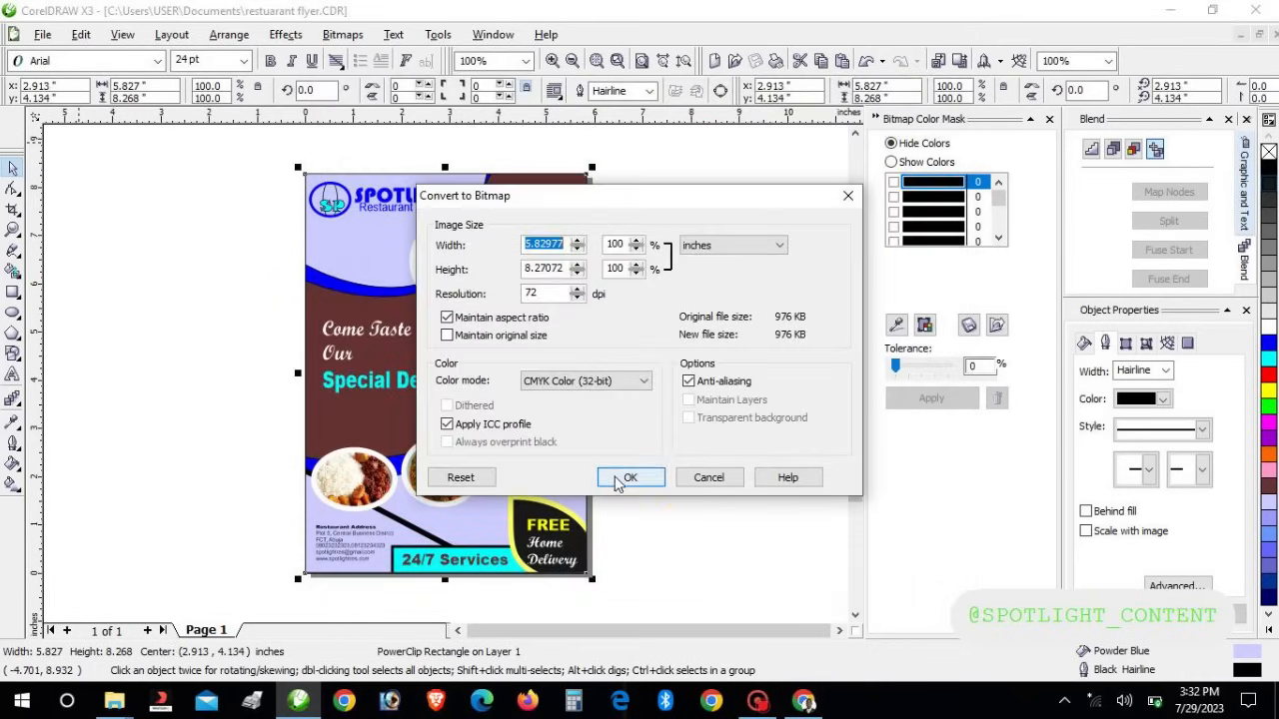
left_click(645, 478)
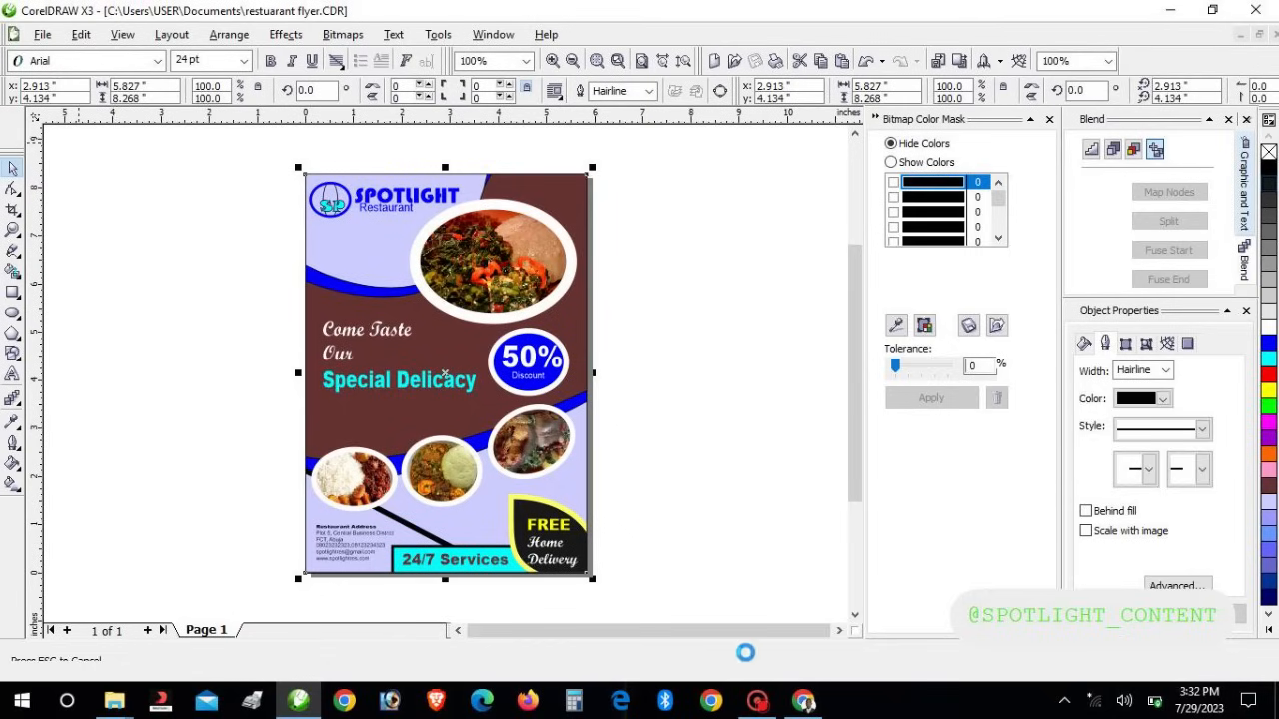
mouse_move(760, 705)
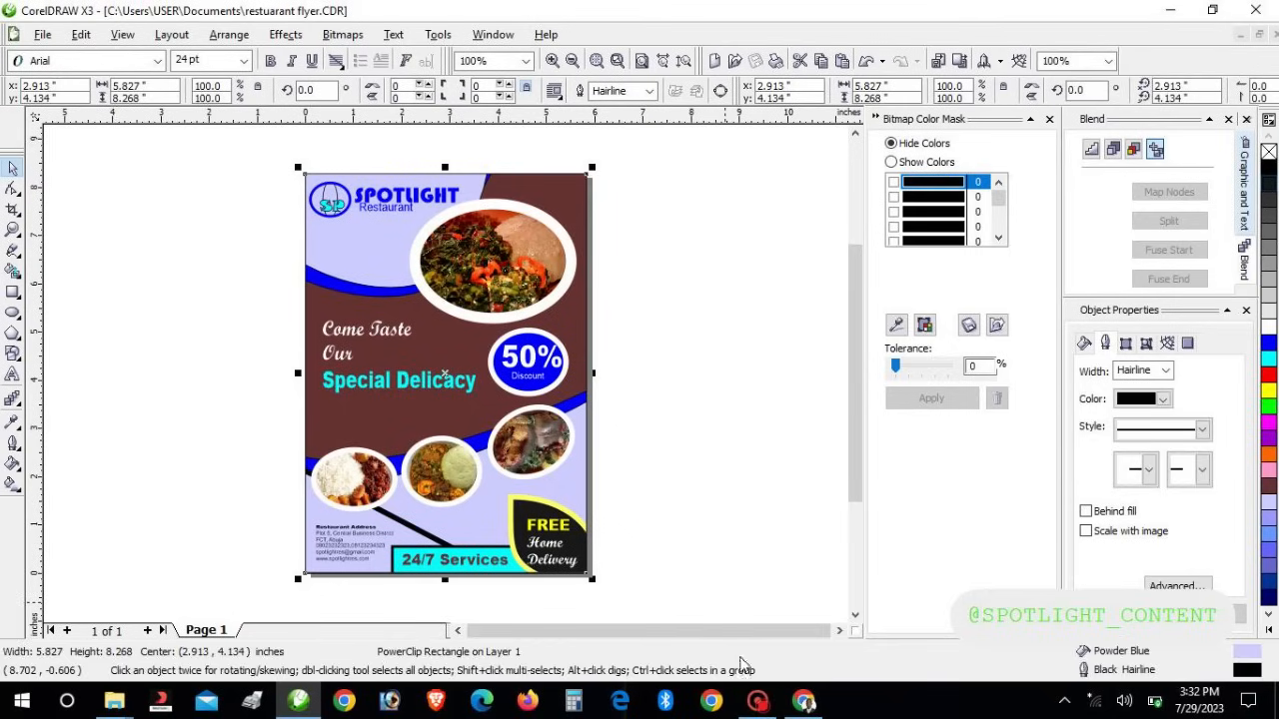
Open the exported 'restuarant flyer.jpg' (81.2 KB) from the Pictures folder in a maximized File Explorer
mouse_move(120, 706)
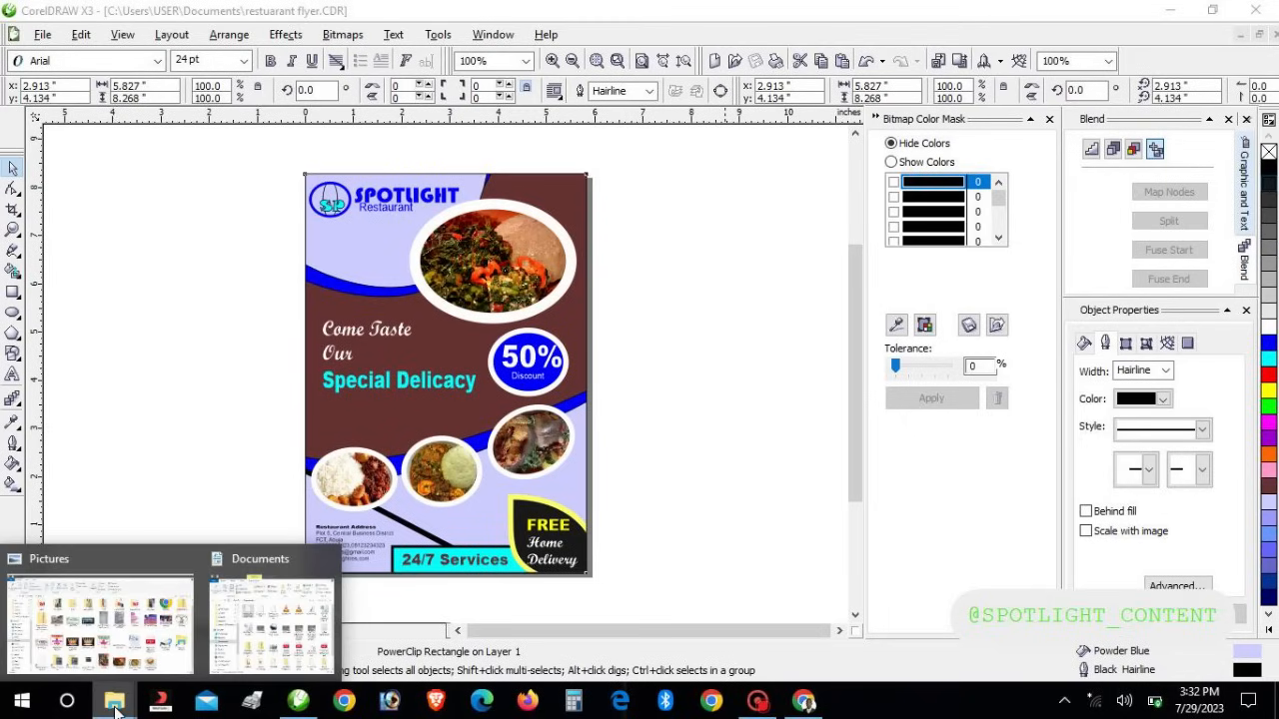
left_click(213, 568)
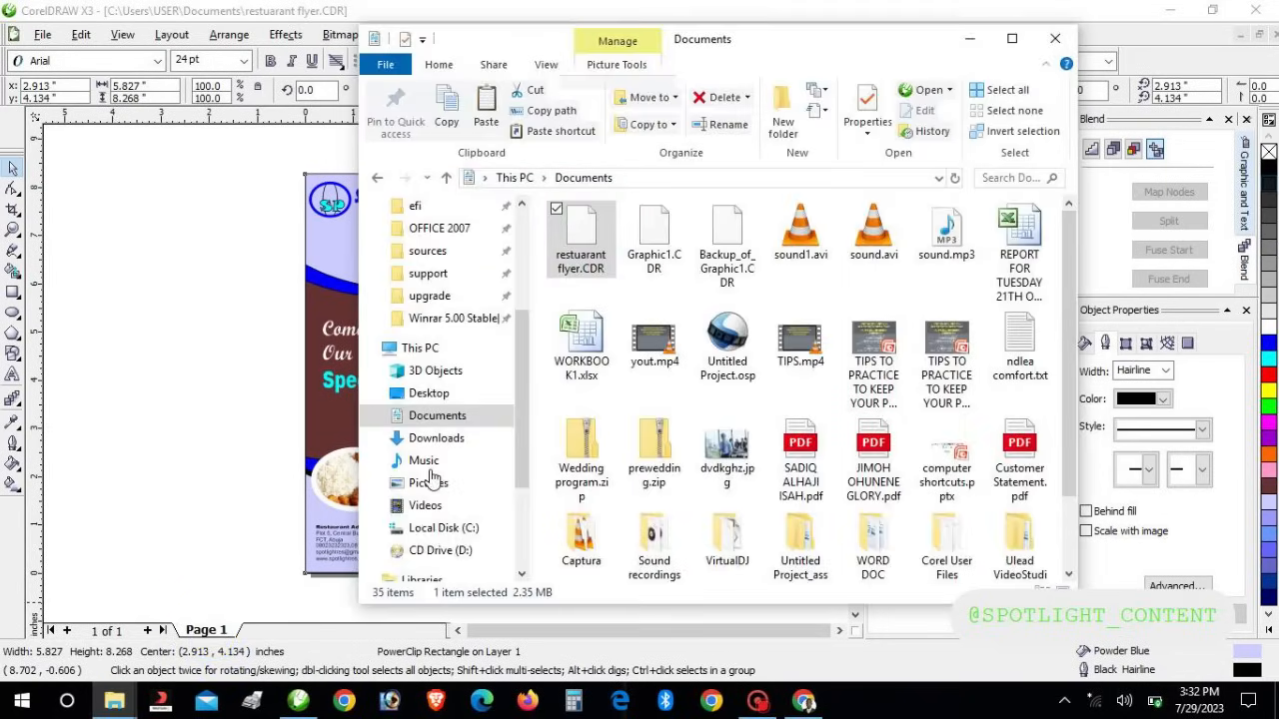
left_click(429, 482)
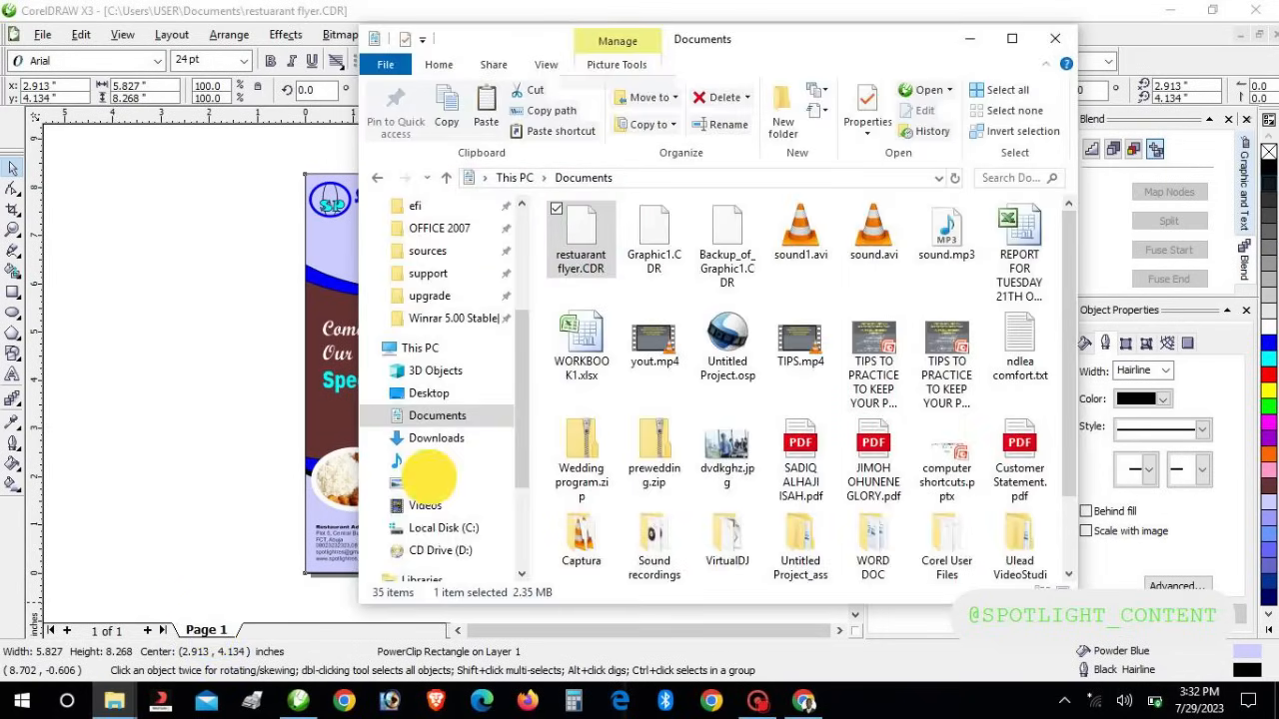
left_click(1010, 39)
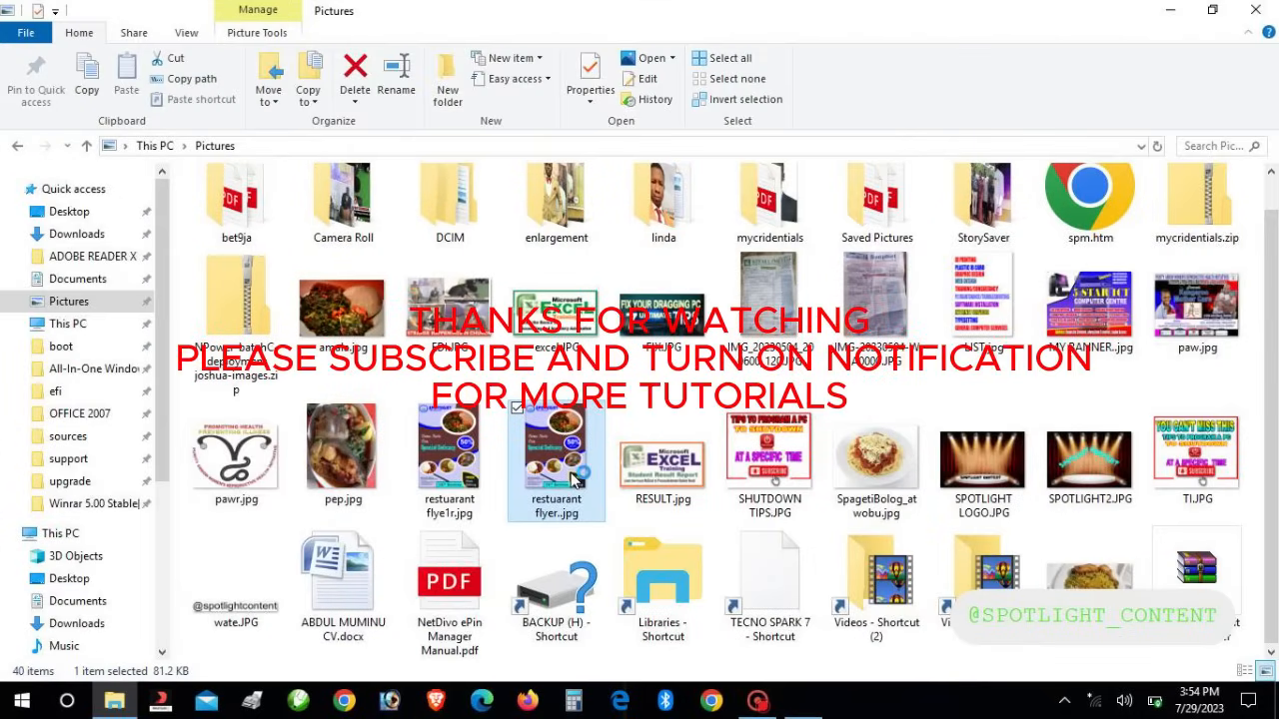
double_click(575, 479)
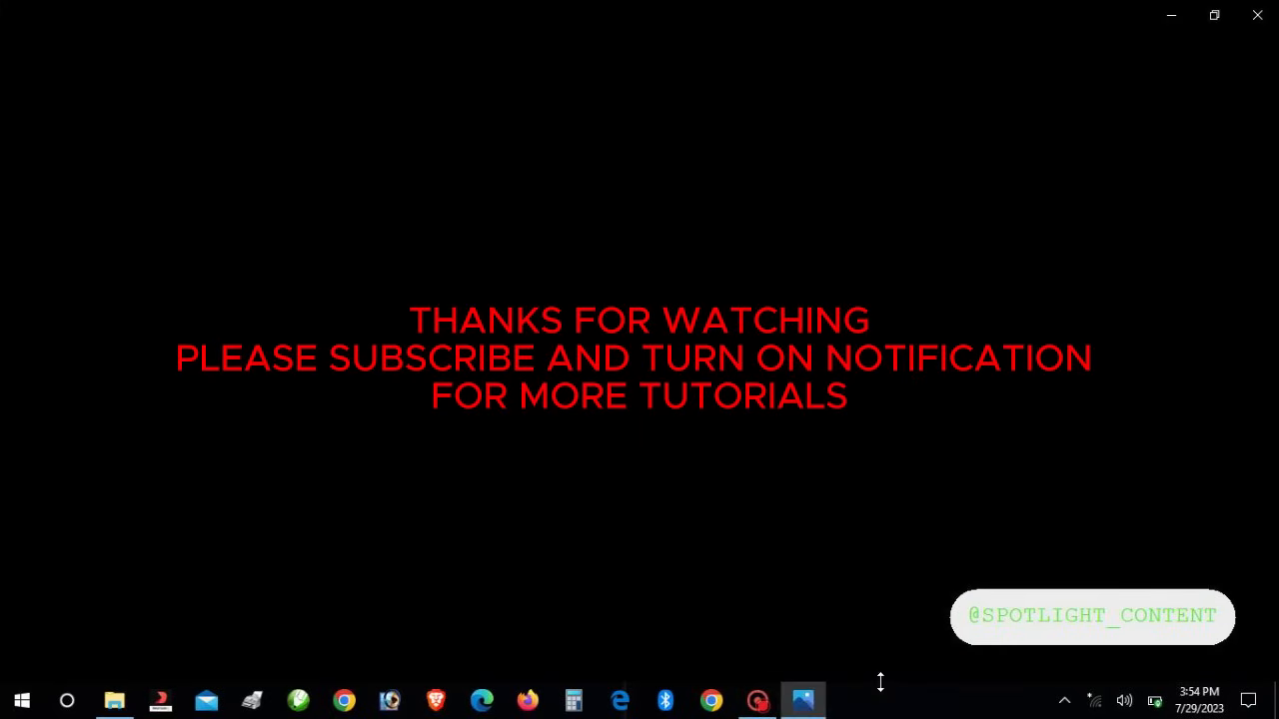